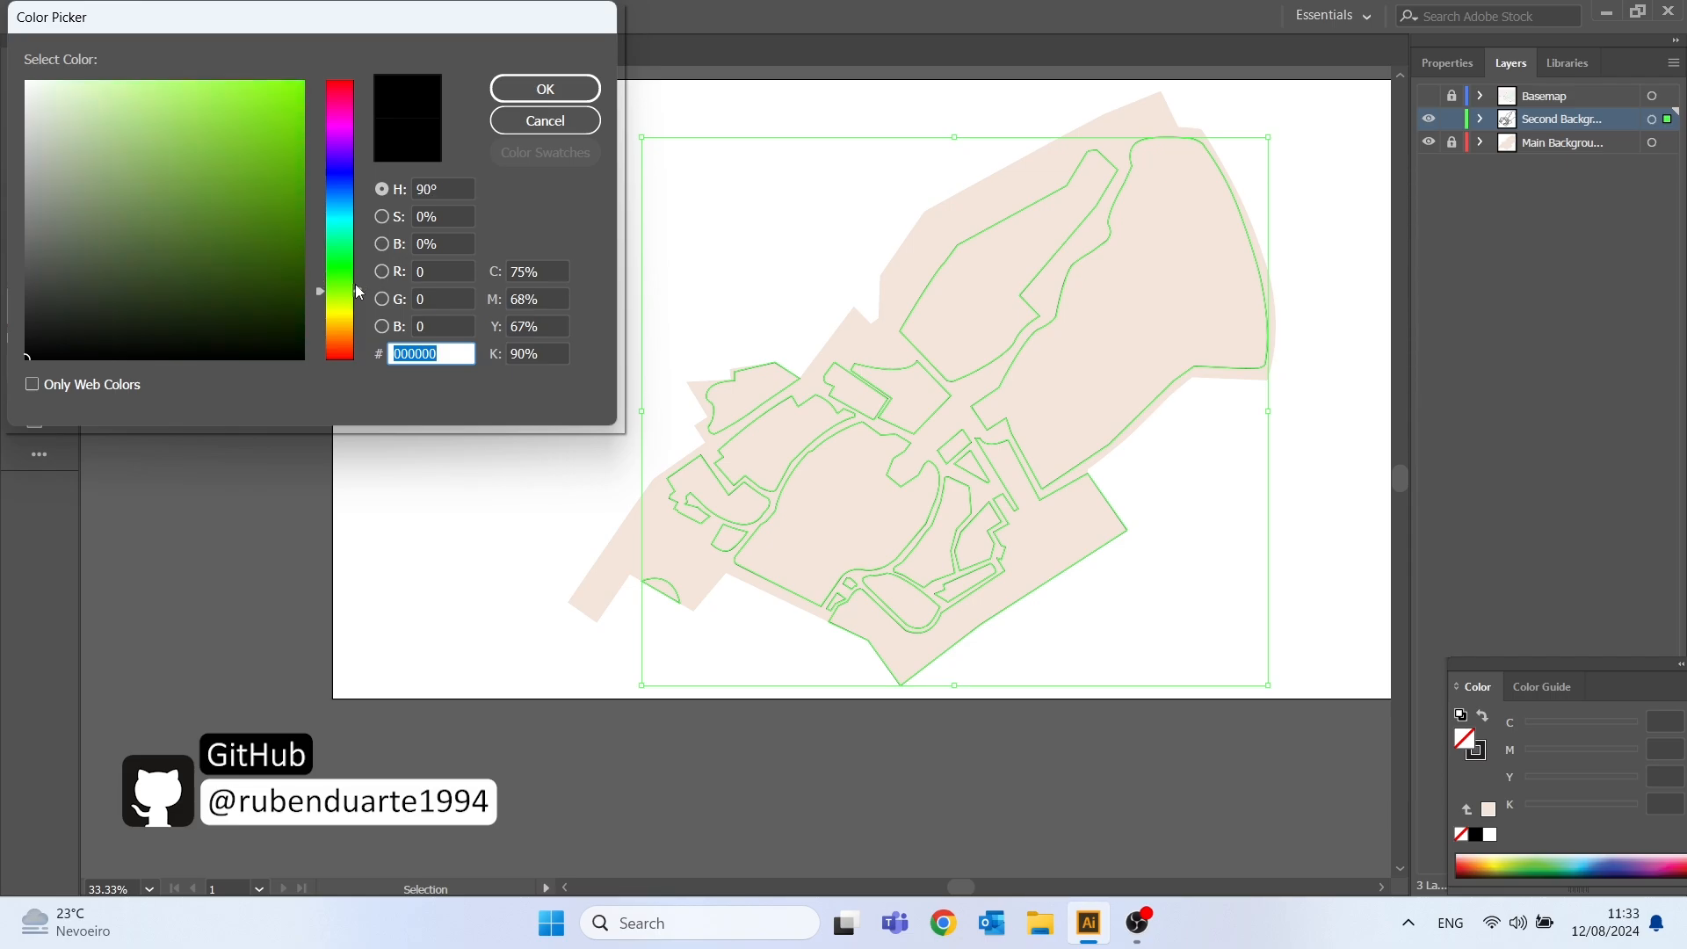
- Fill the selected second-background shapes with green #a1d6a1, remove their stroke and deselect them
{"action": "mouse_move", "coordinate": [190, 103]}
{"action": "left_mouse_down"}
{"action": "mouse_move", "coordinate": [158, 83]}
{"action": "mouse_move", "coordinate": [88, 102]}
{"action": "mouse_move", "coordinate": [94, 124]}
{"action": "left_mouse_up"}
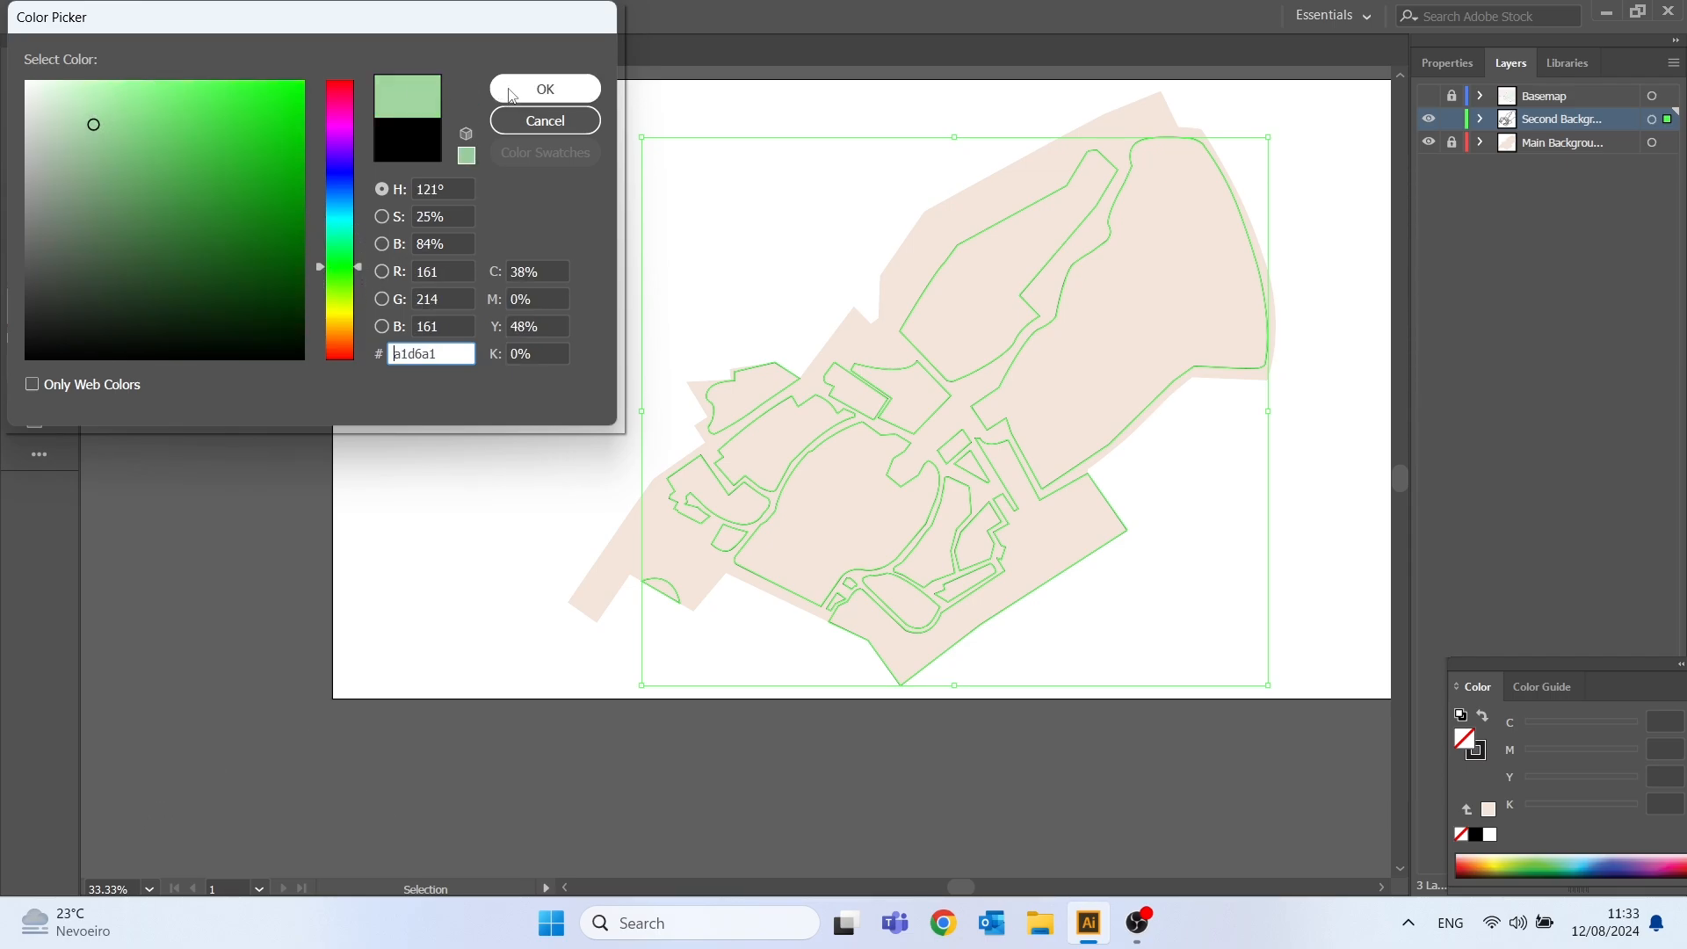
{"action": "left_click", "coordinate": [551, 90]}
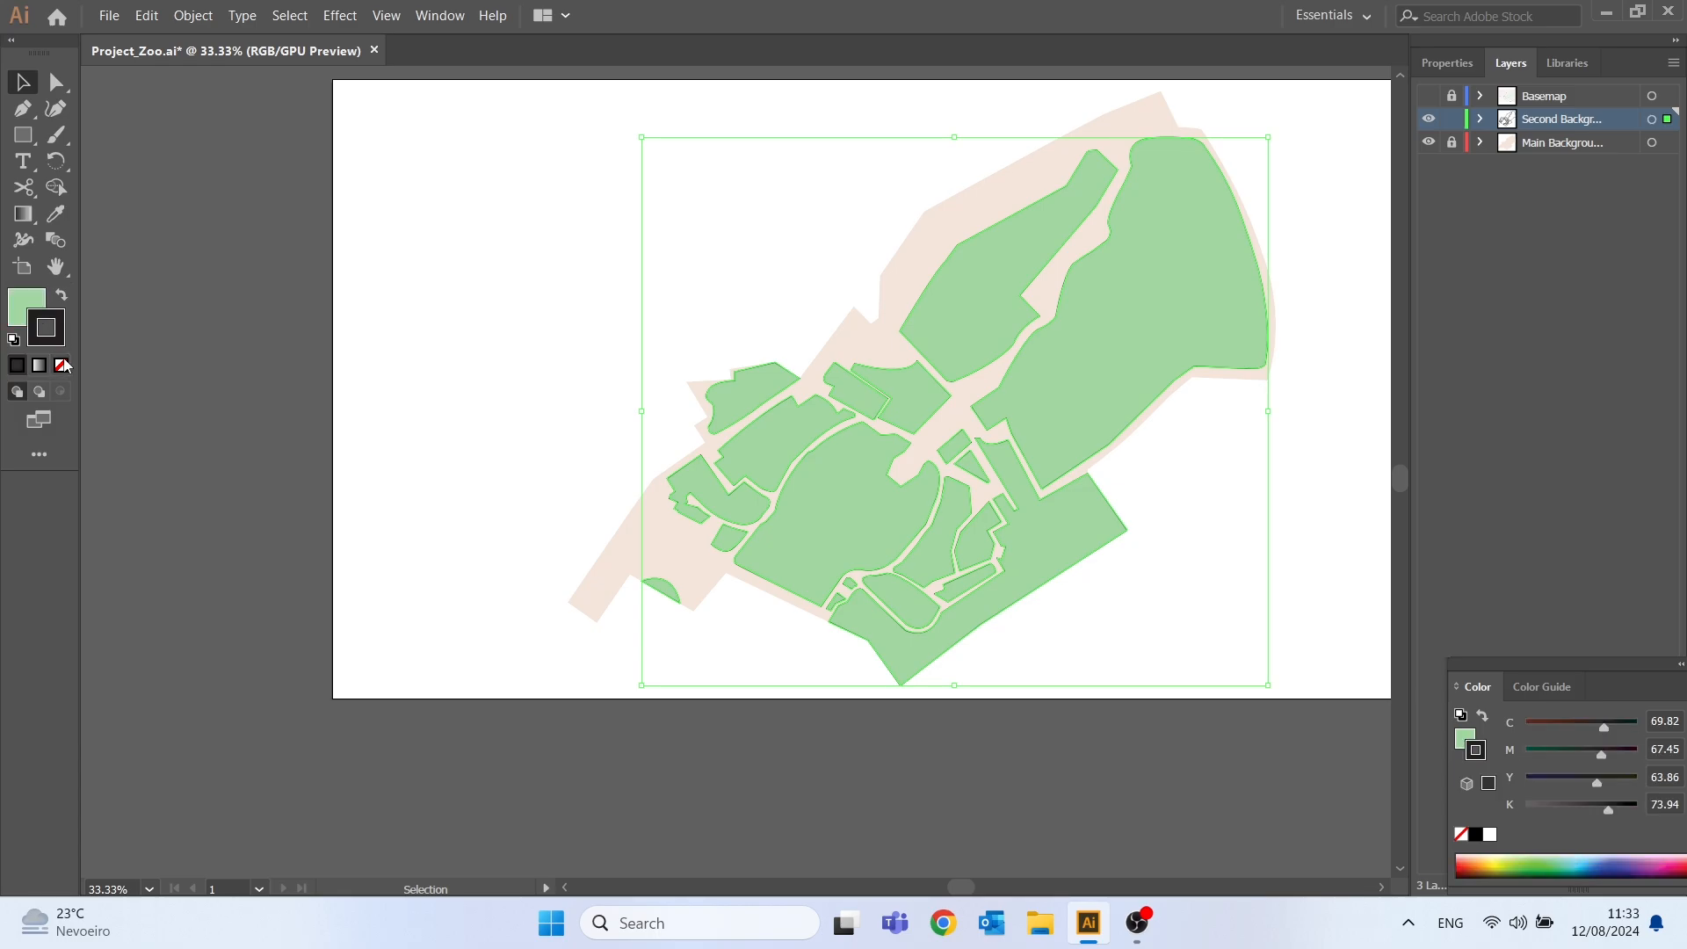
{"action": "left_click", "coordinate": [342, 417]}
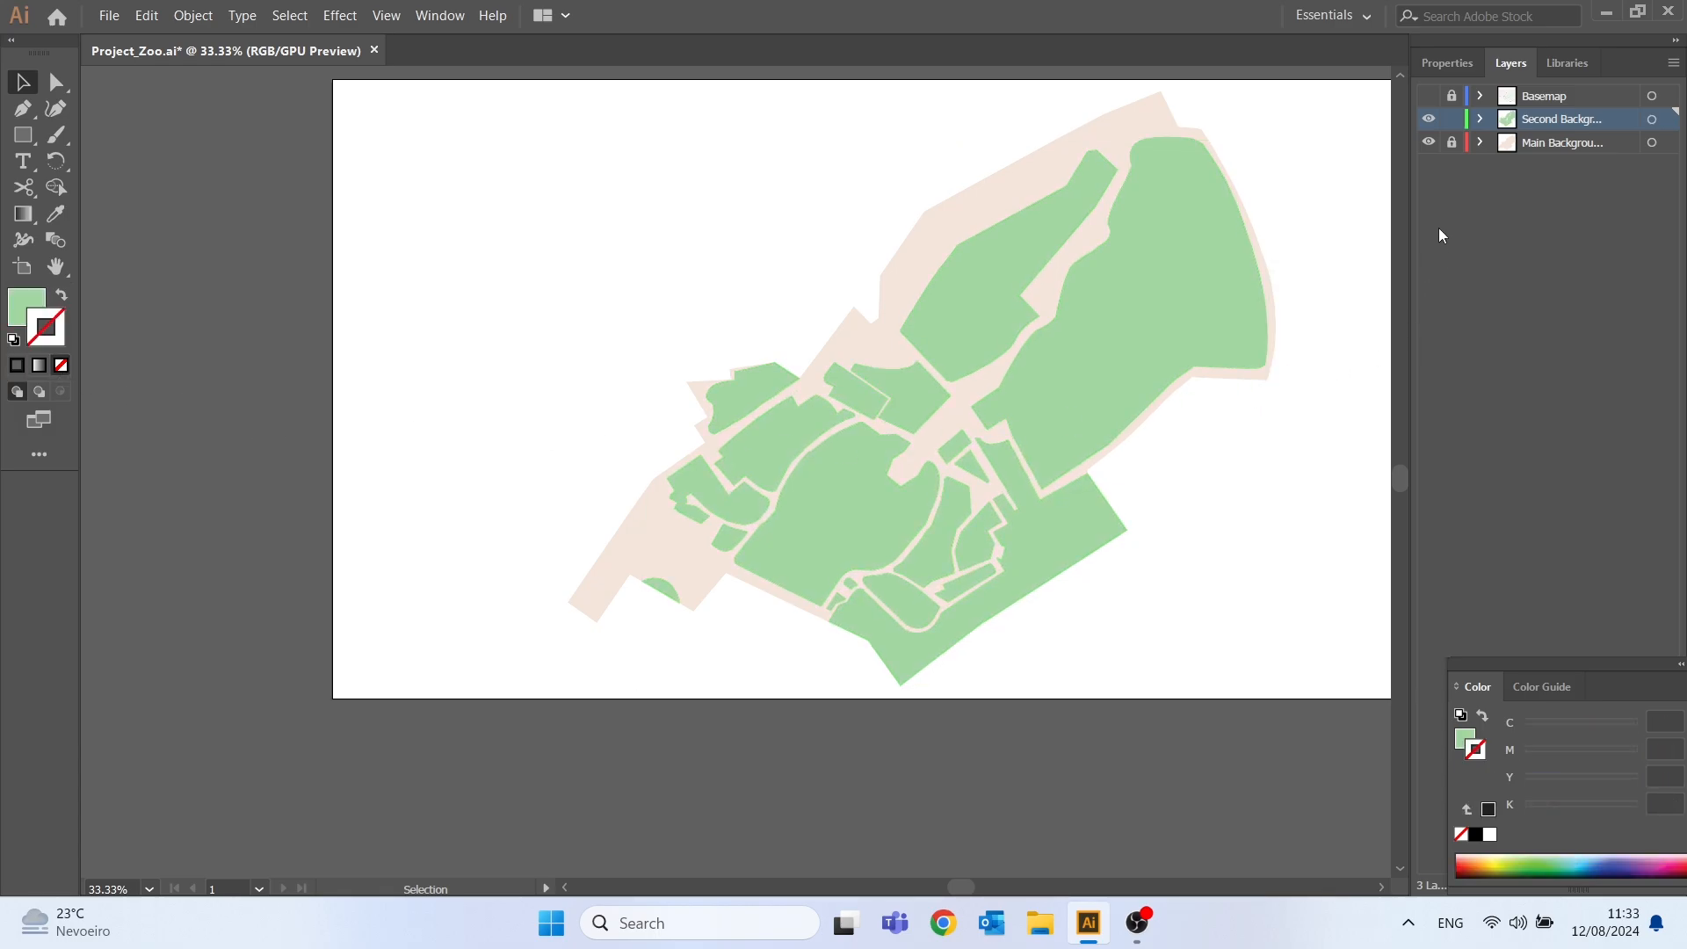
- Show the Basemap layer and raise the linked map image's opacity to 100%
{"action": "left_click", "coordinate": [1430, 99]}
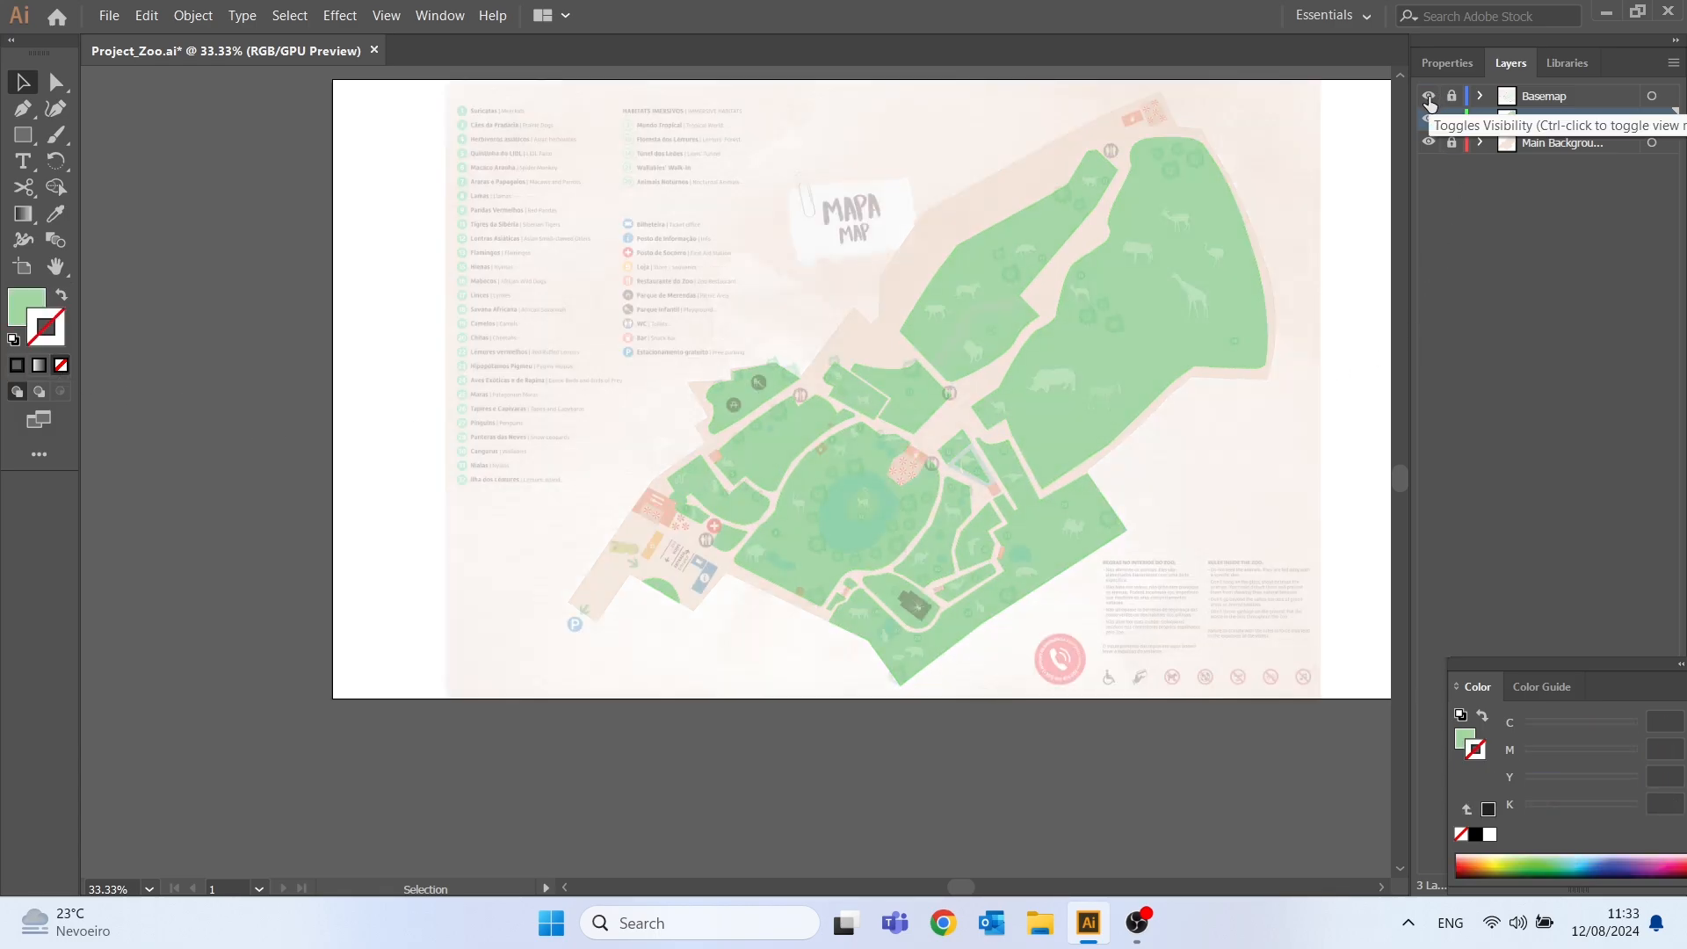
{"action": "left_click", "coordinate": [1517, 95]}
{"action": "left_click", "coordinate": [1454, 65]}
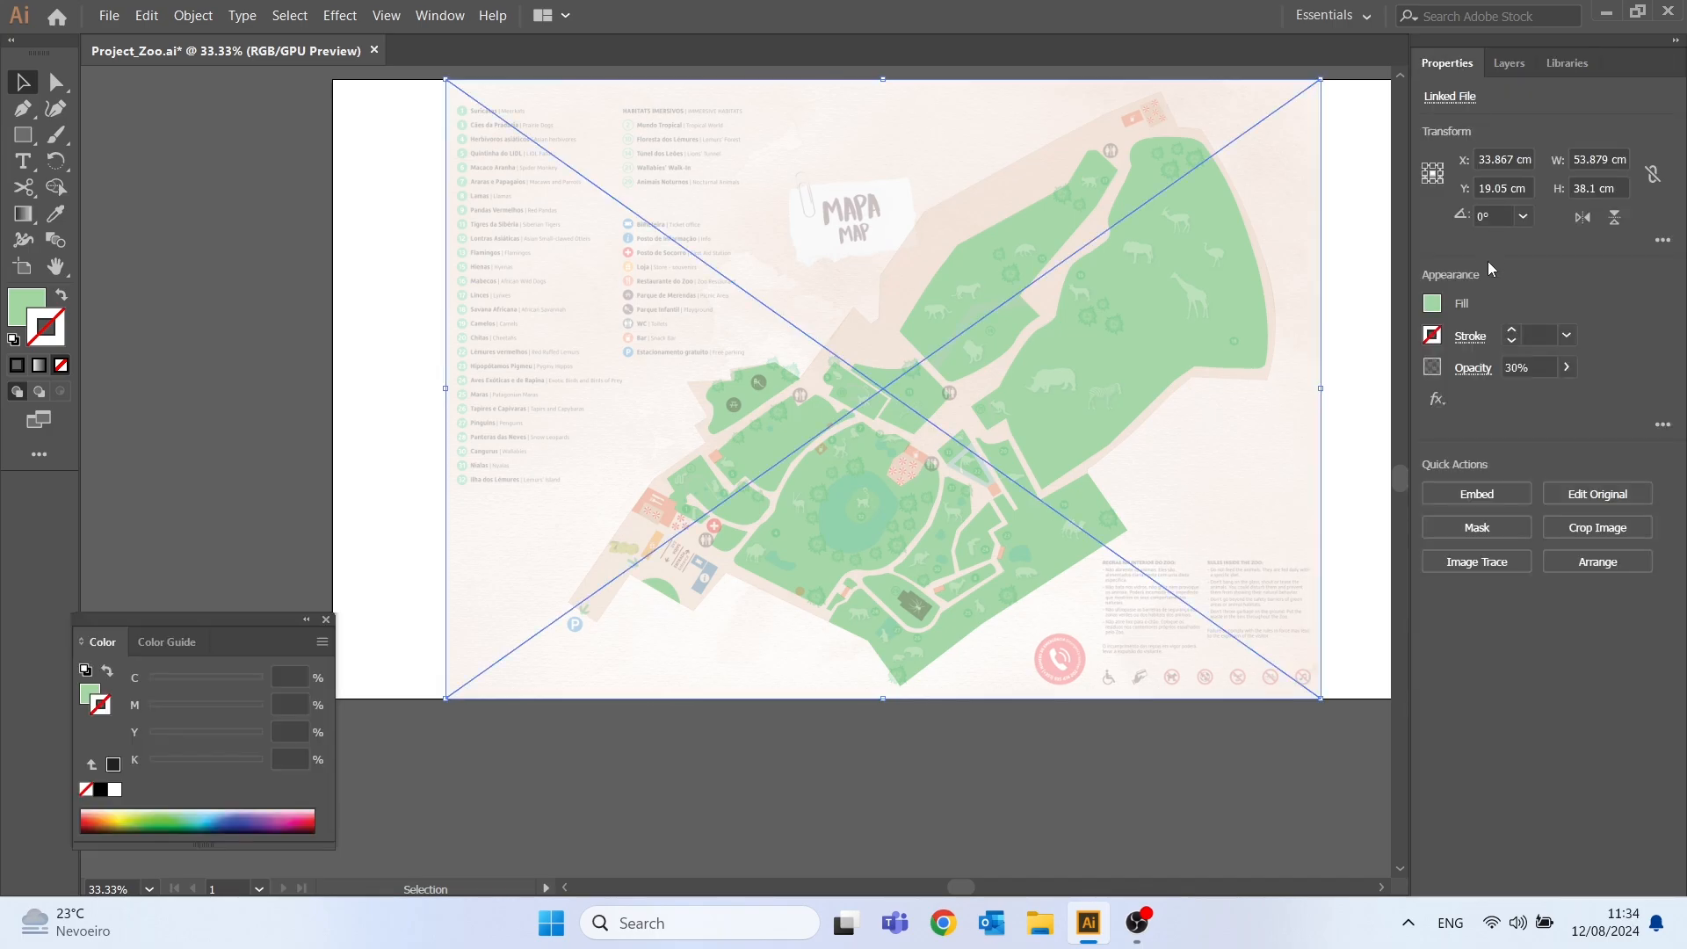
{"action": "left_click", "coordinate": [1564, 369]}
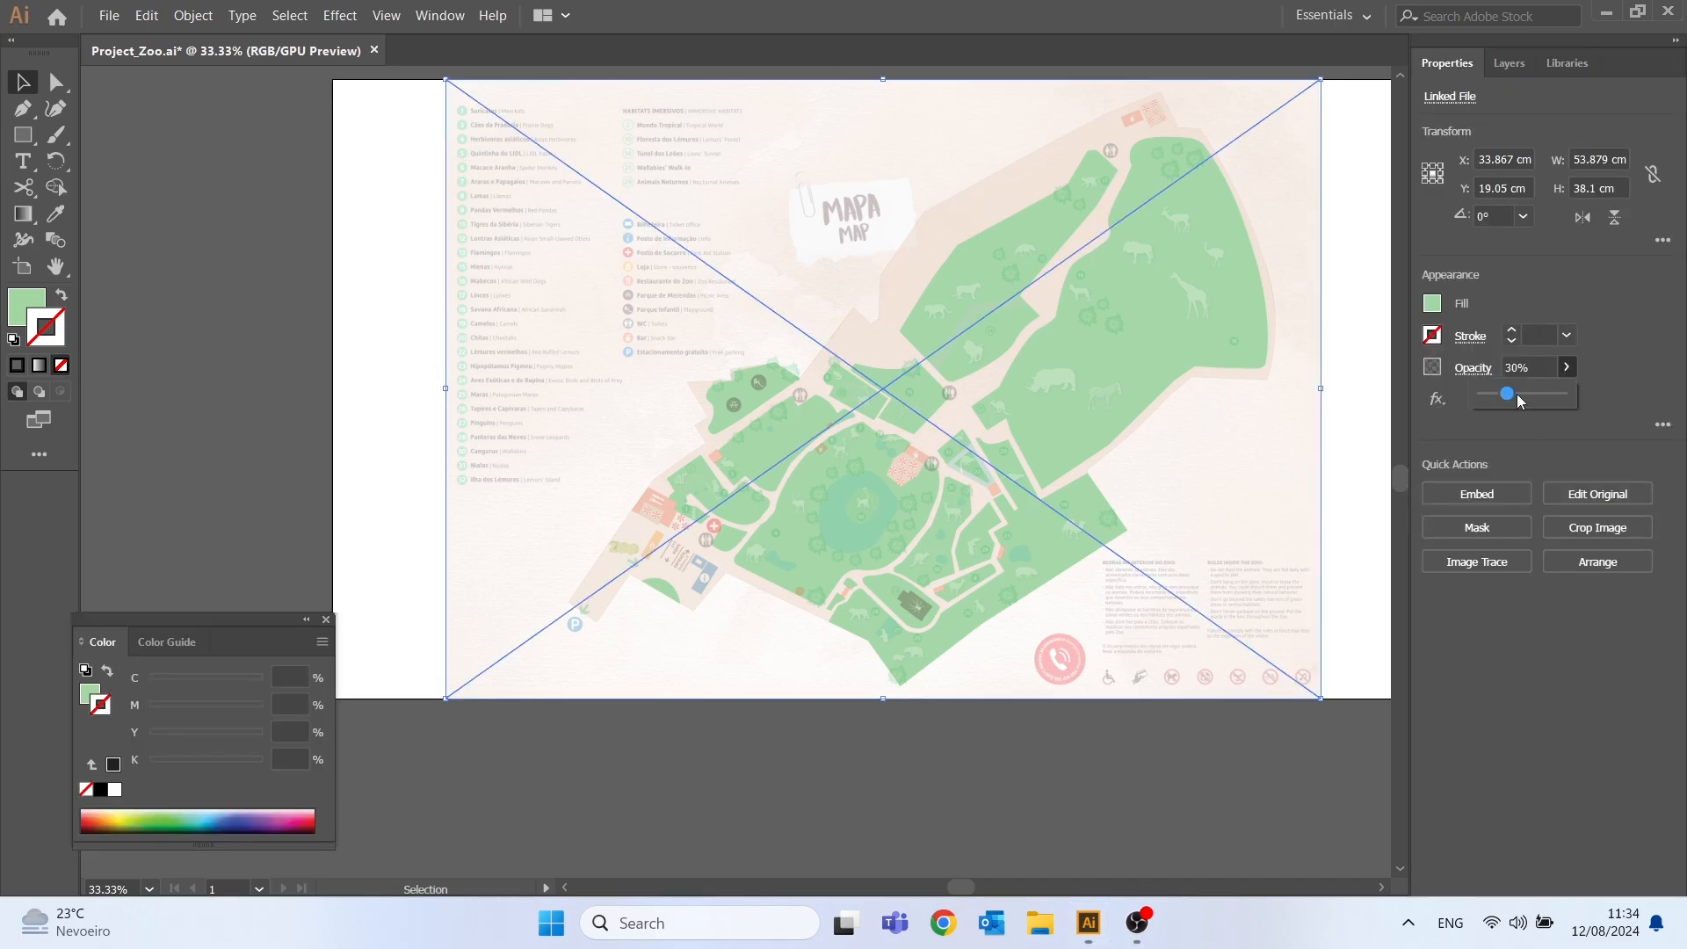
{"action": "left_click_drag", "start_coordinate": [1510, 394], "coordinate": [1567, 395]}
{"action": "left_click", "coordinate": [1164, 757]}
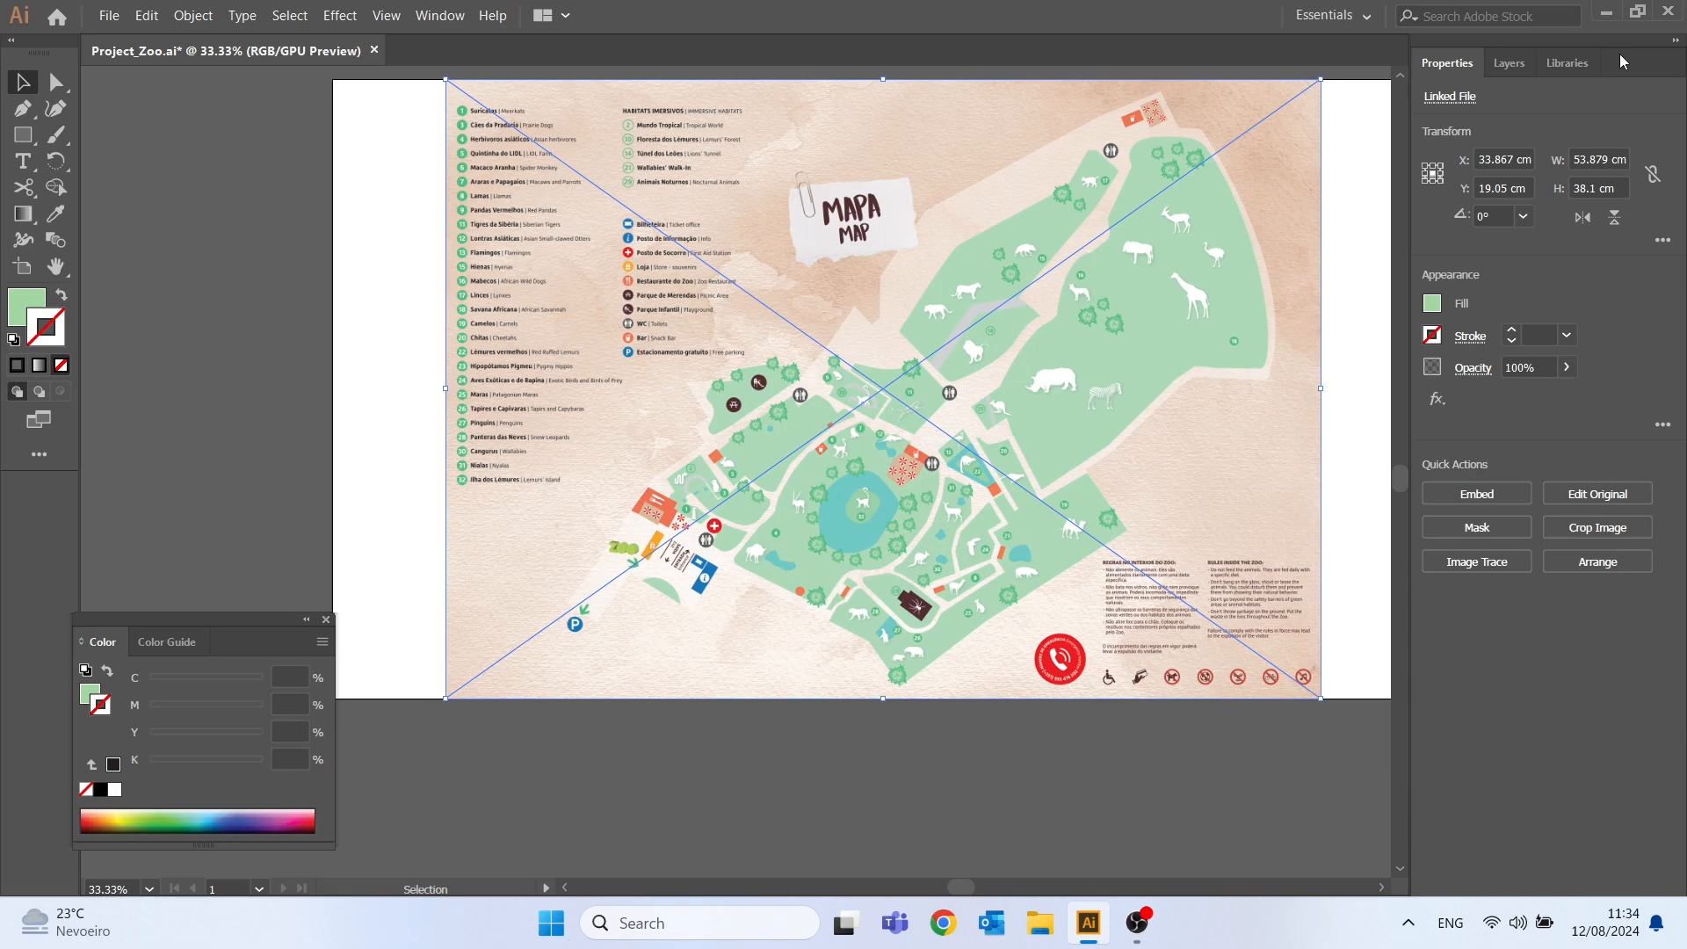
- Hide and reshow the Basemap layer to compare it with the traced shapes, and lock it
{"action": "left_click", "coordinate": [1510, 66]}
{"action": "left_click", "coordinate": [1430, 96]}
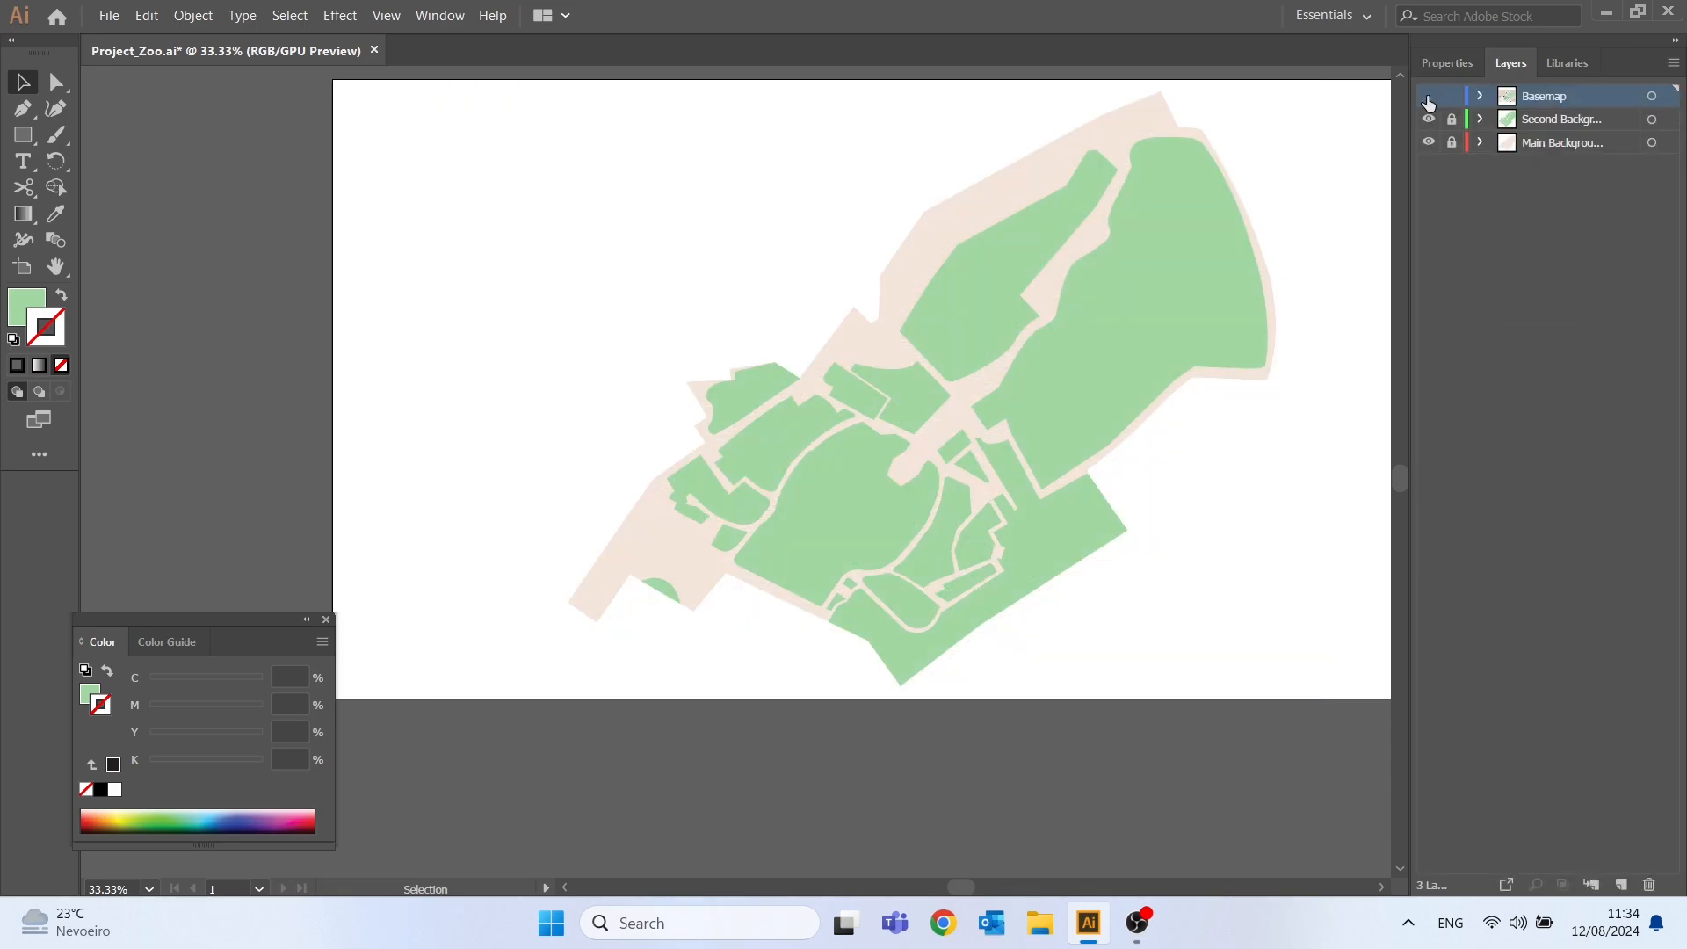
{"action": "left_click", "coordinate": [1429, 96]}
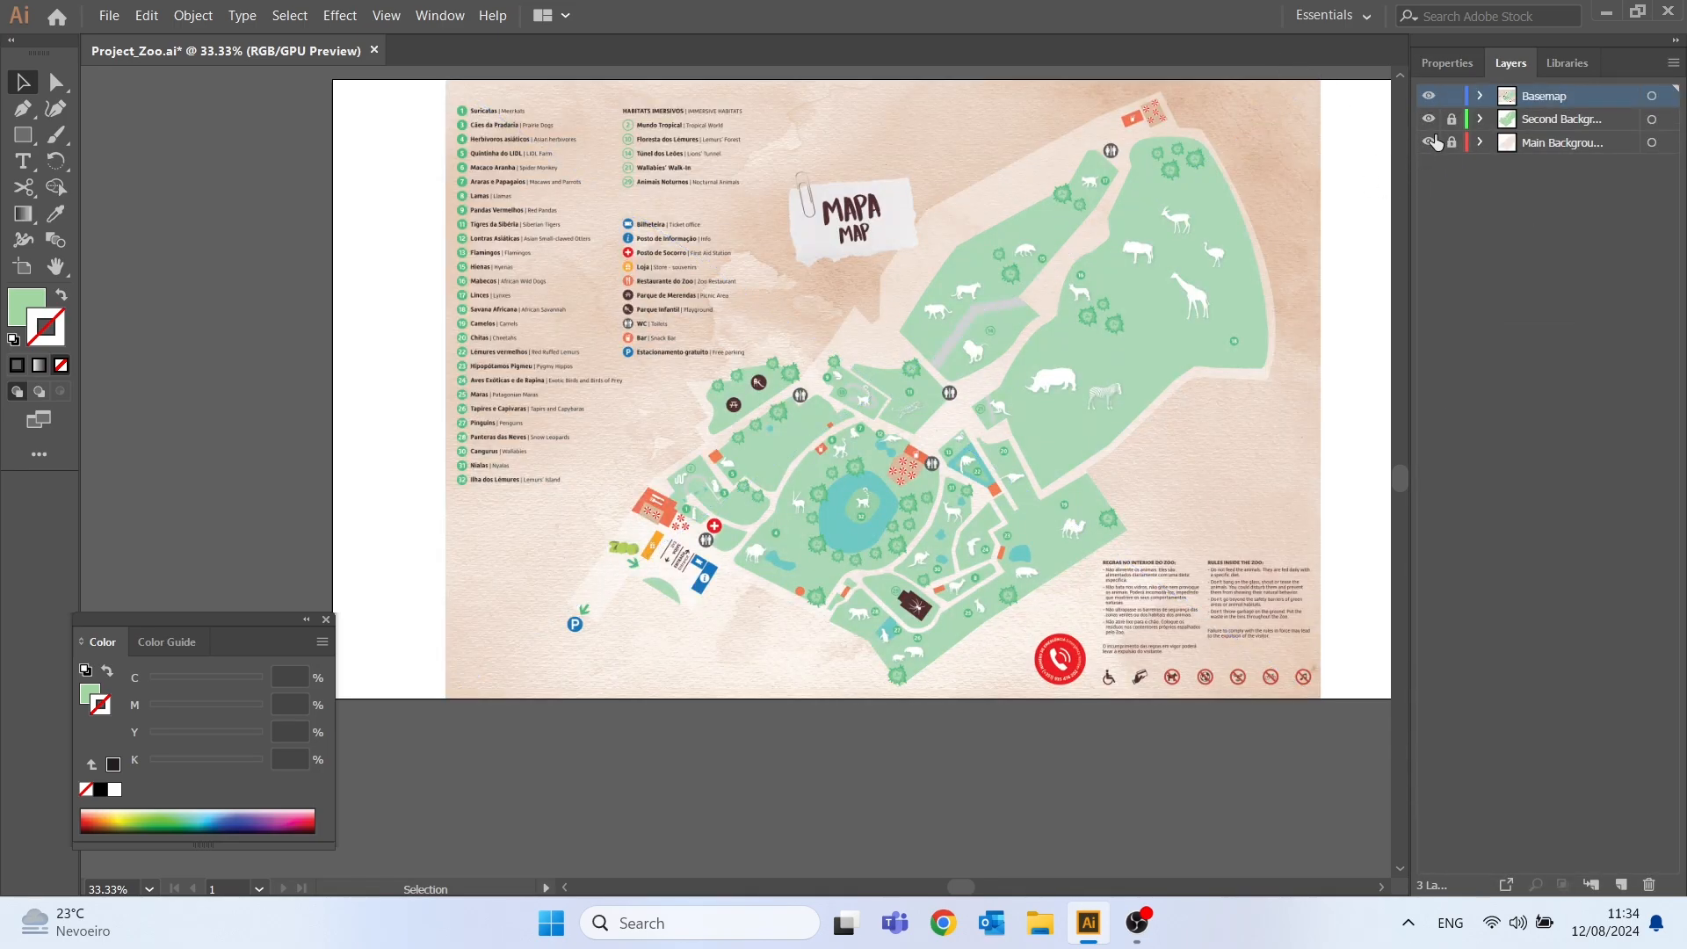
{"action": "left_click", "coordinate": [1451, 98]}
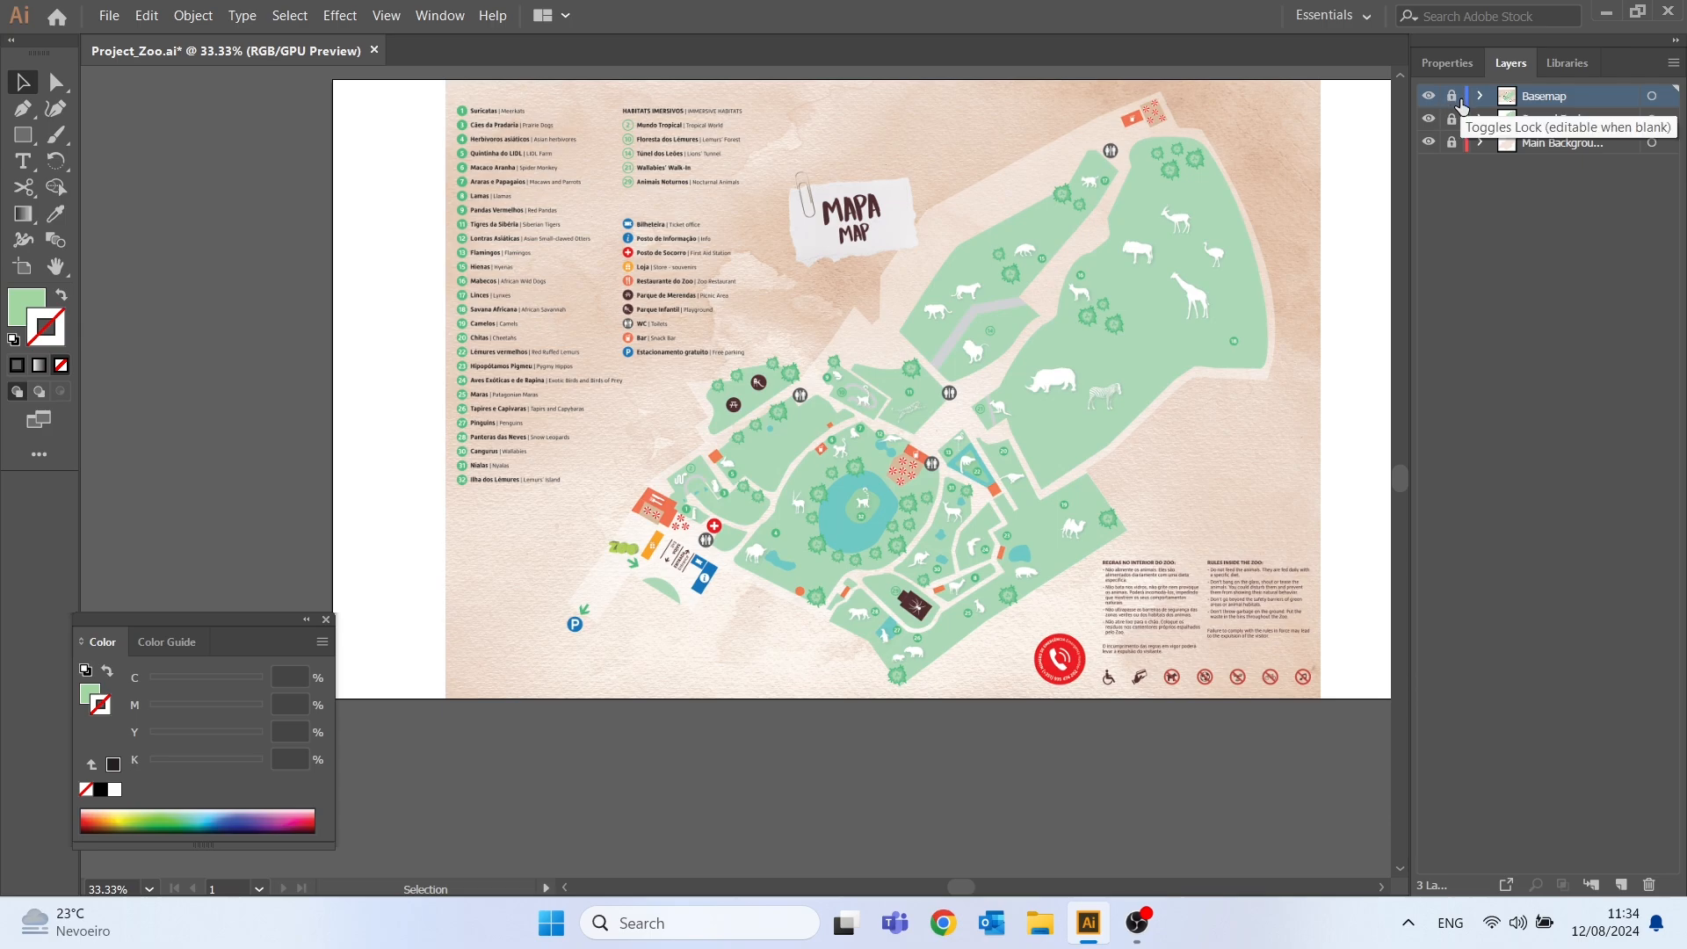
- Add a new layer above Basemap and name it Trees
{"action": "left_click", "coordinate": [1621, 885]}
{"action": "double_click", "coordinate": [1540, 97]}
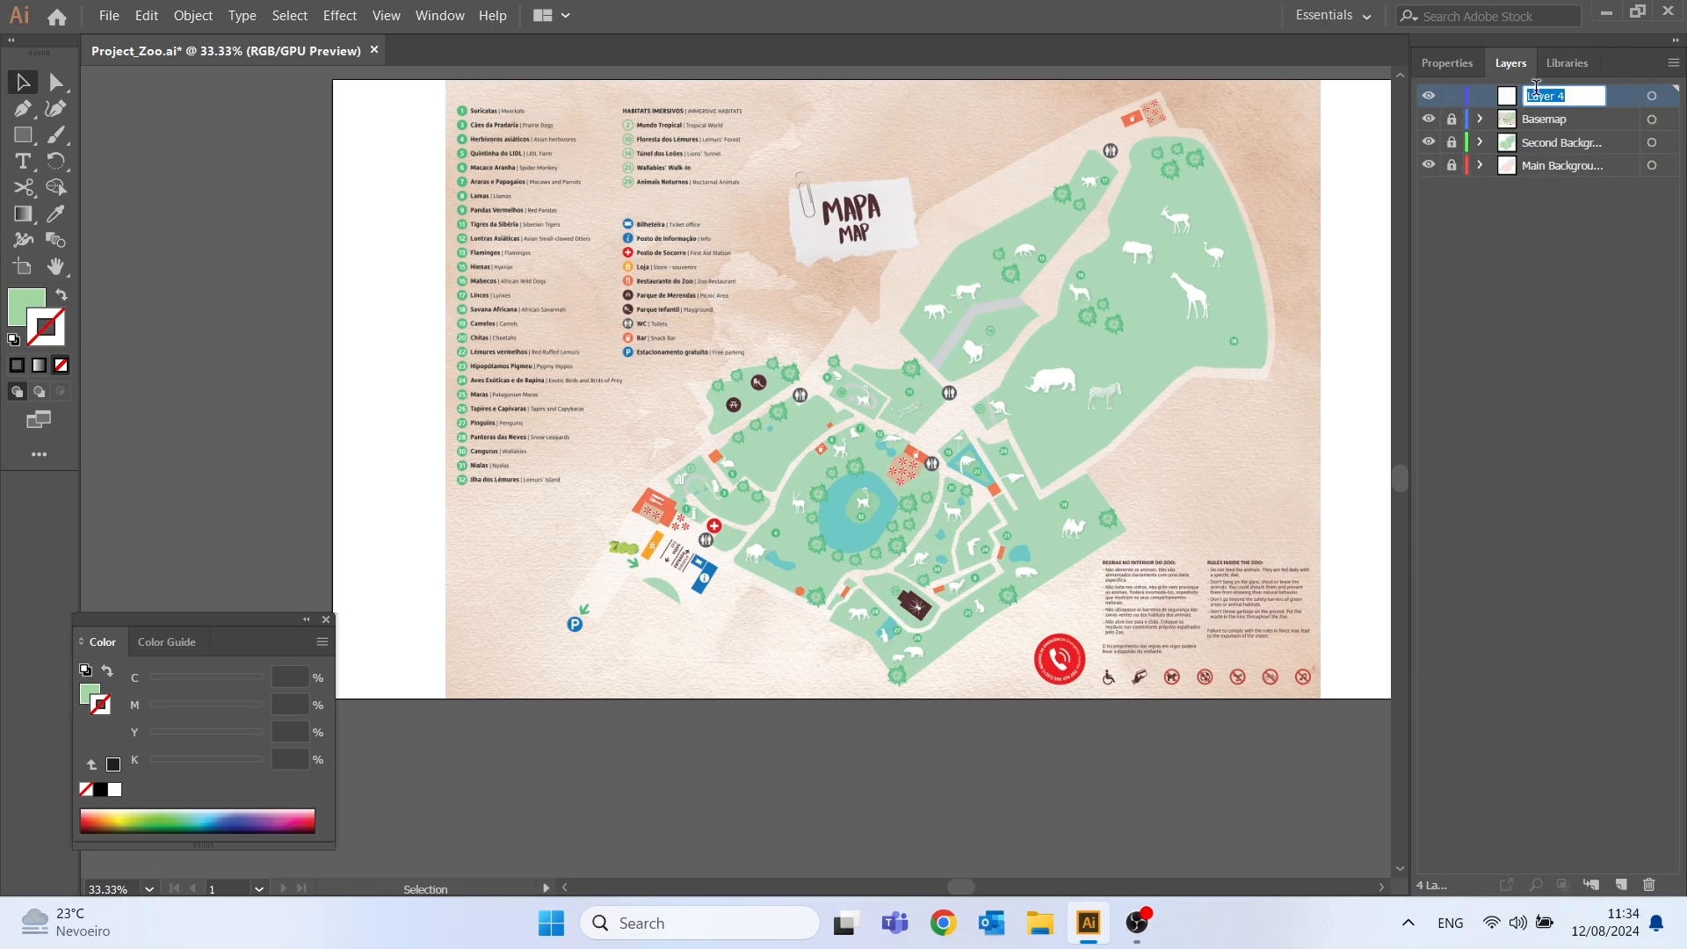
{"action": "type", "text": "Trees"}
{"action": "key", "text": "Return"}
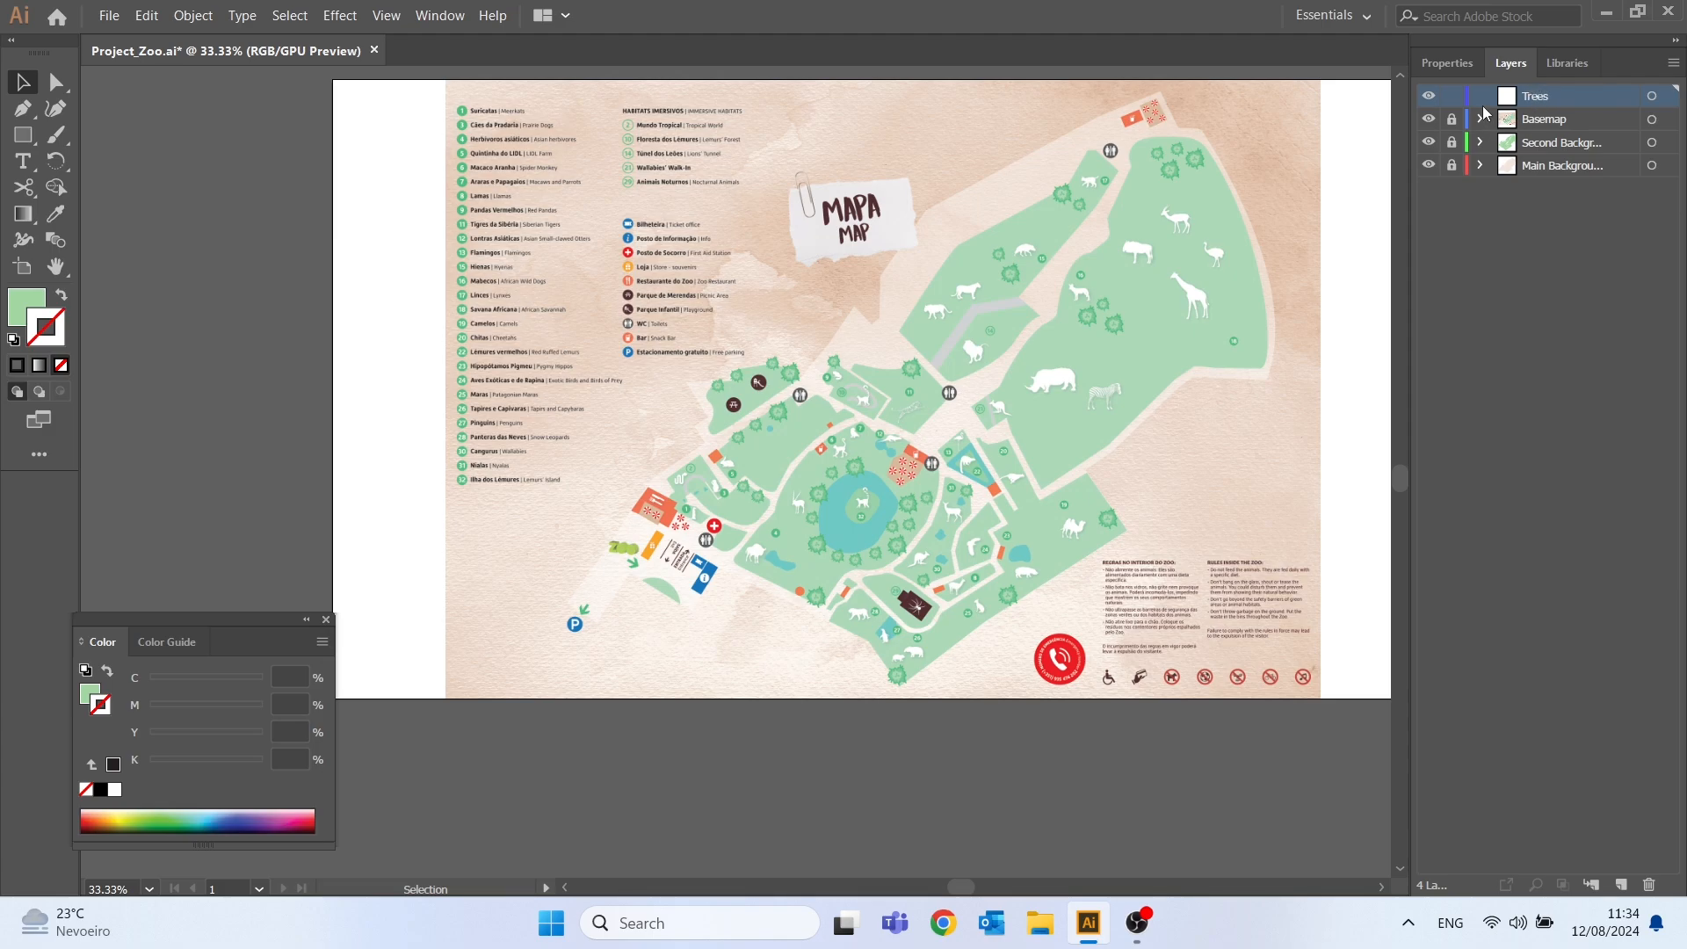
- Set a black stroke and no fill for tracing the tree near the map's upper-right corner
{"action": "key", "text": "z"}
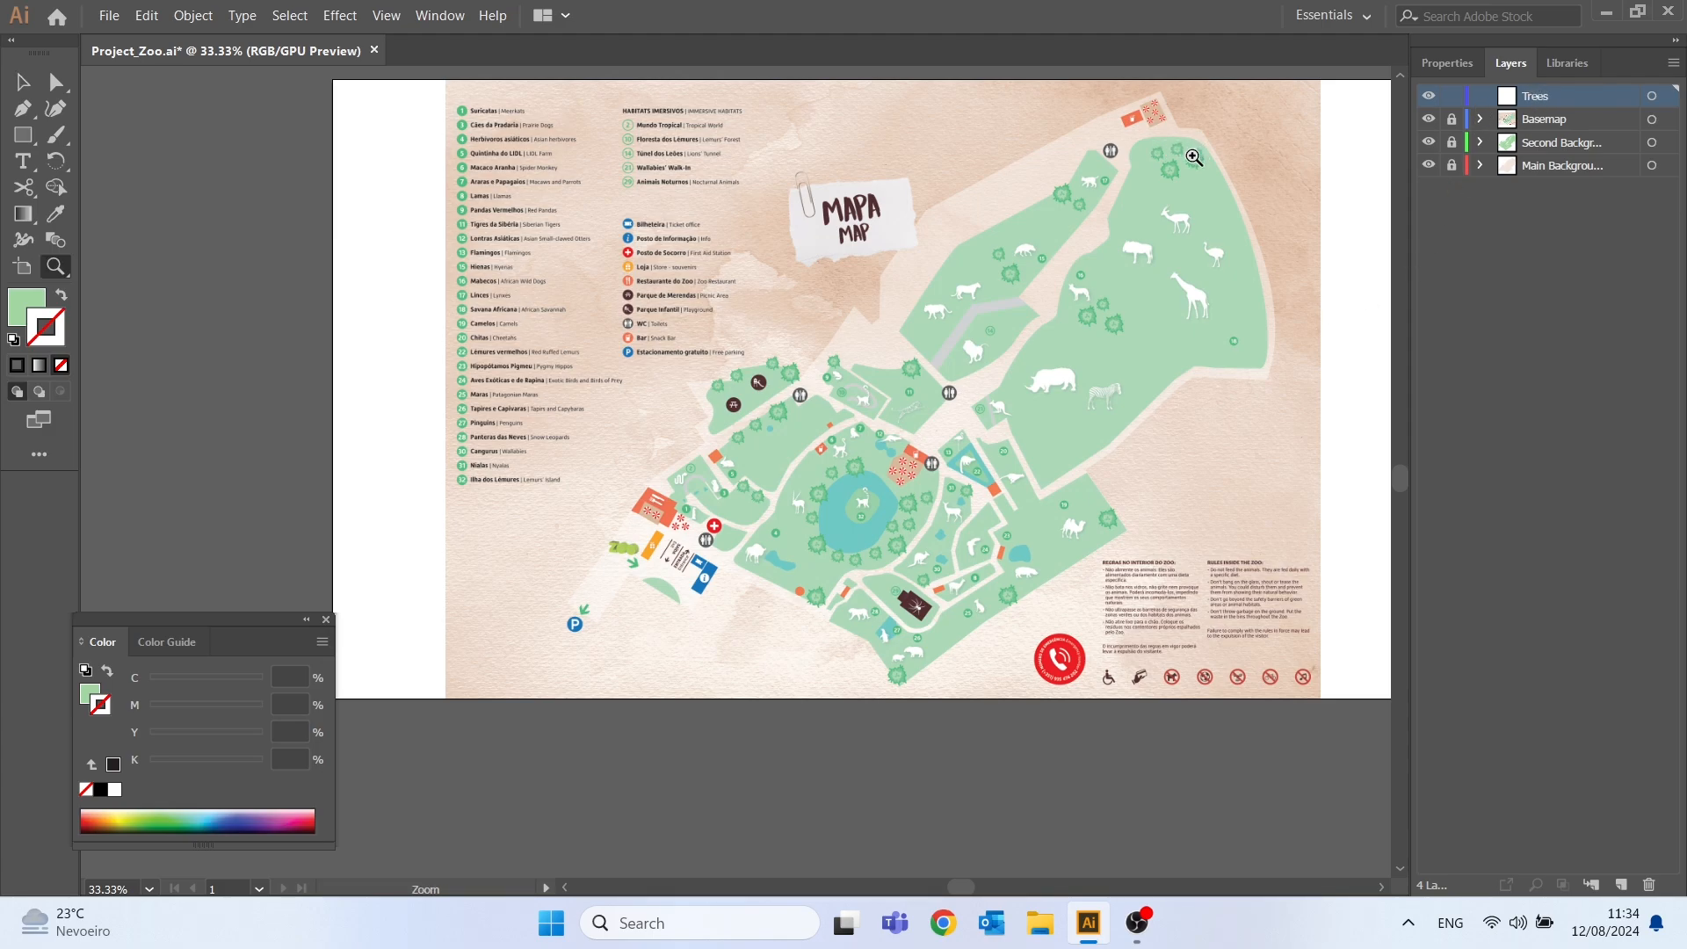
{"action": "left_click_drag", "start_coordinate": [1194, 157], "coordinate": [1512, 450]}
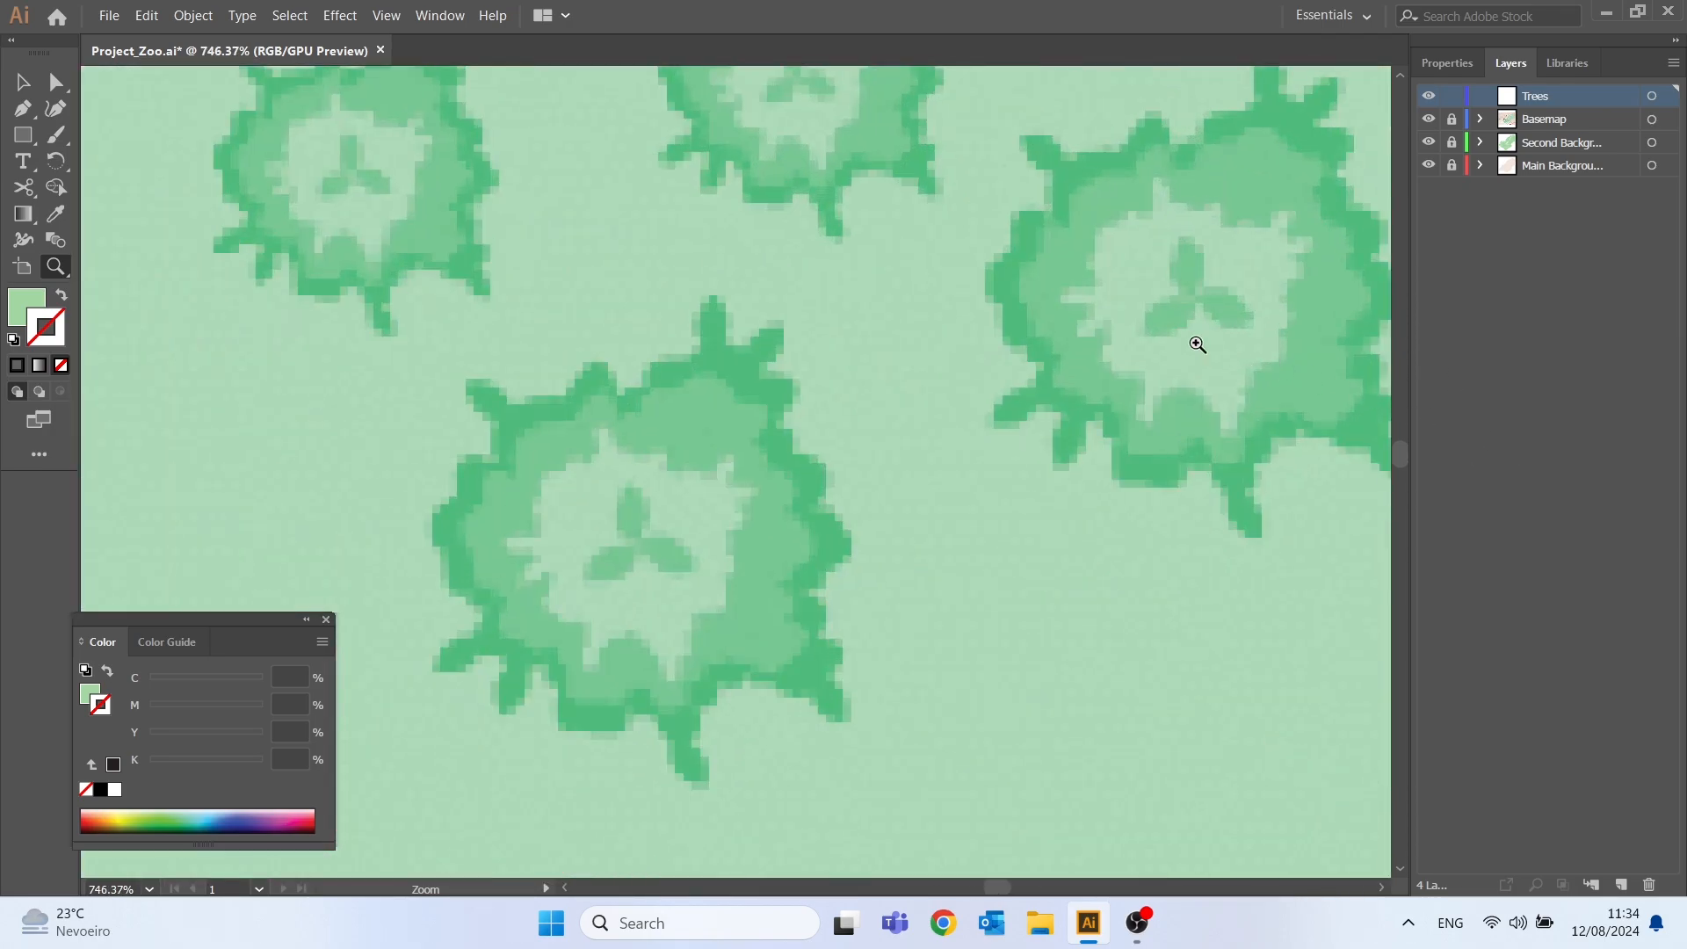
{"action": "left_click_drag", "start_coordinate": [1152, 246], "coordinate": [908, 515]}
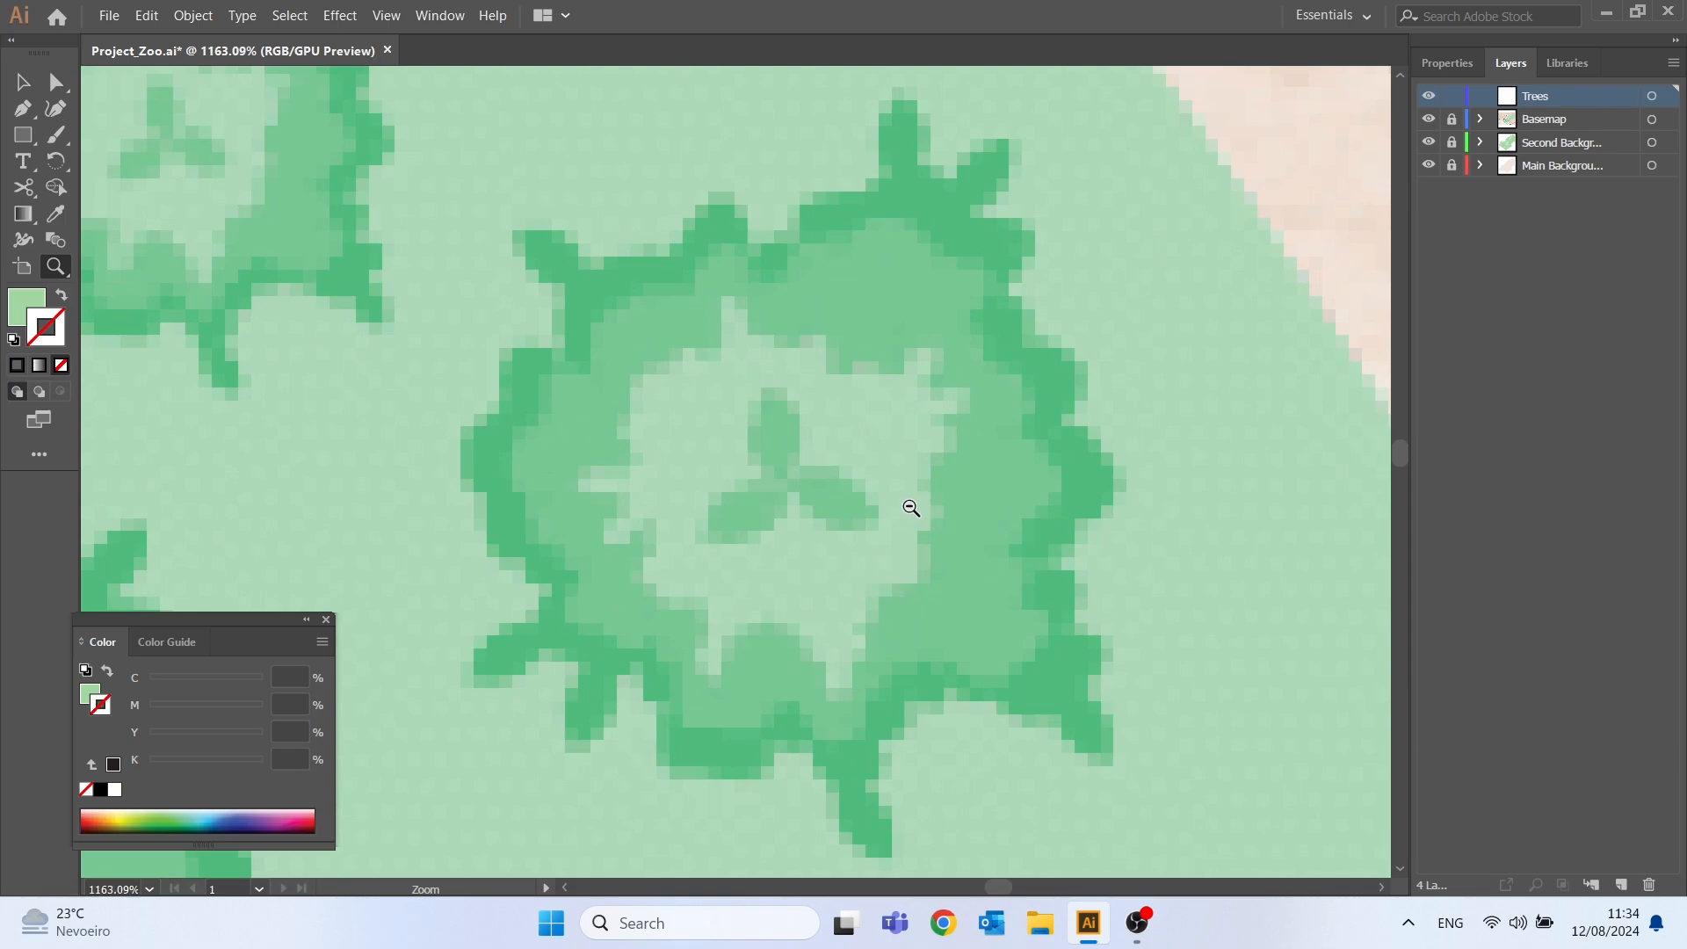
{"action": "left_click", "coordinate": [28, 303]}
{"action": "left_click", "coordinate": [47, 329]}
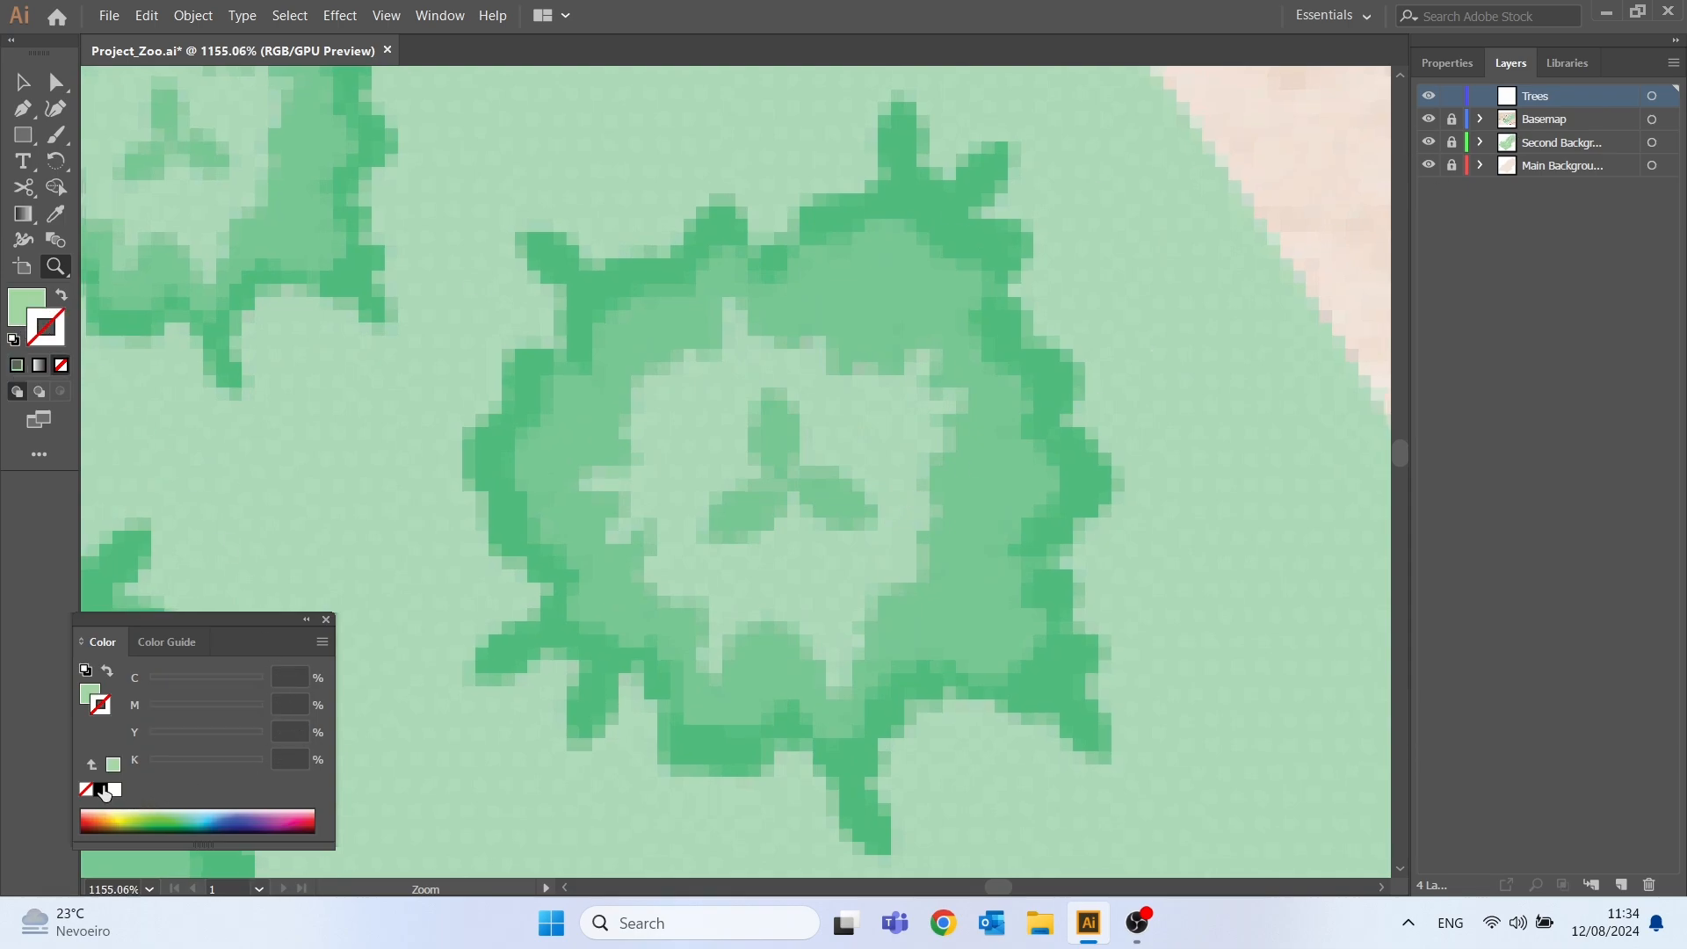
{"action": "left_click", "coordinate": [100, 788]}
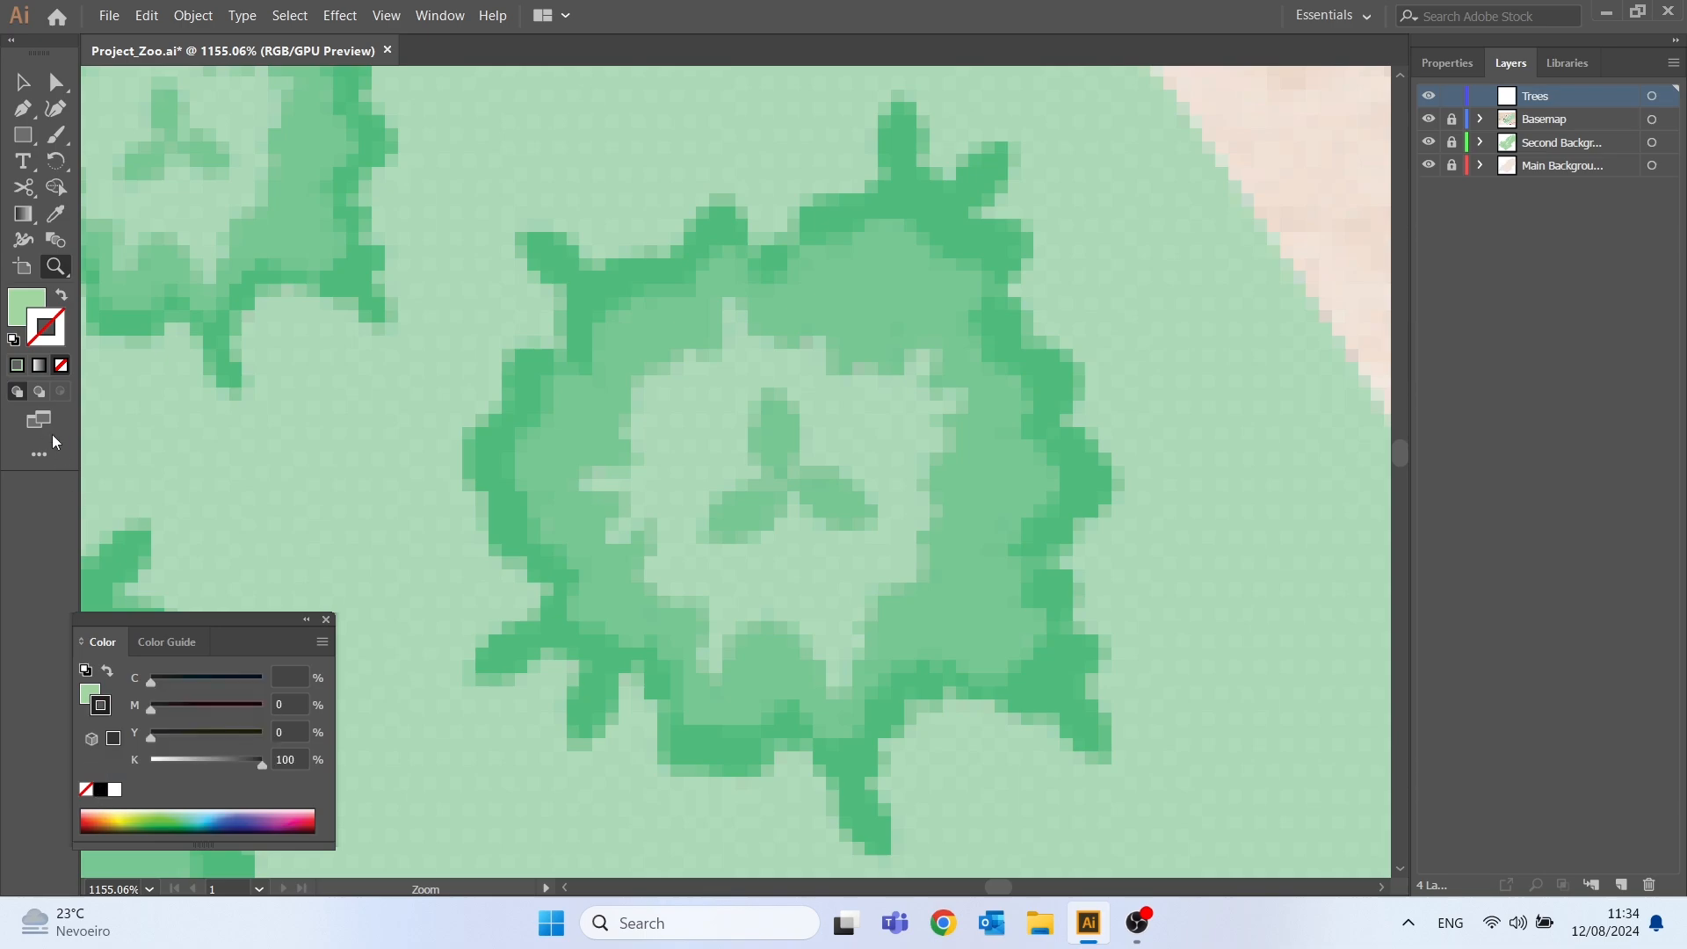
{"action": "left_click", "coordinate": [15, 307]}
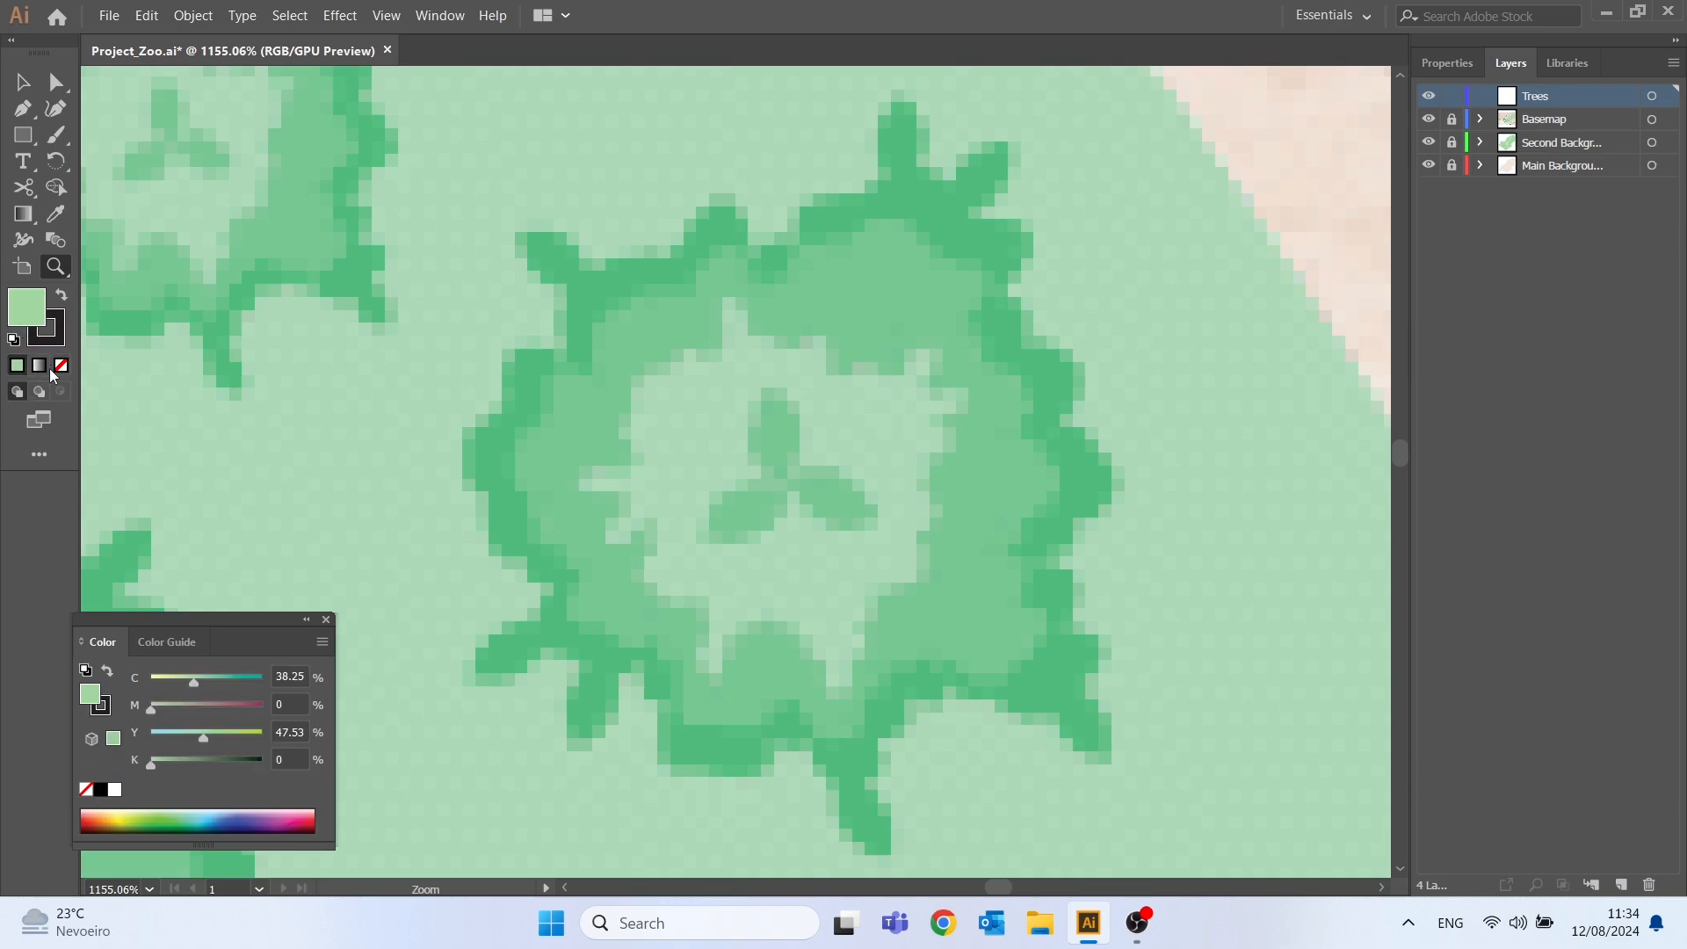
{"action": "left_click", "coordinate": [60, 367]}
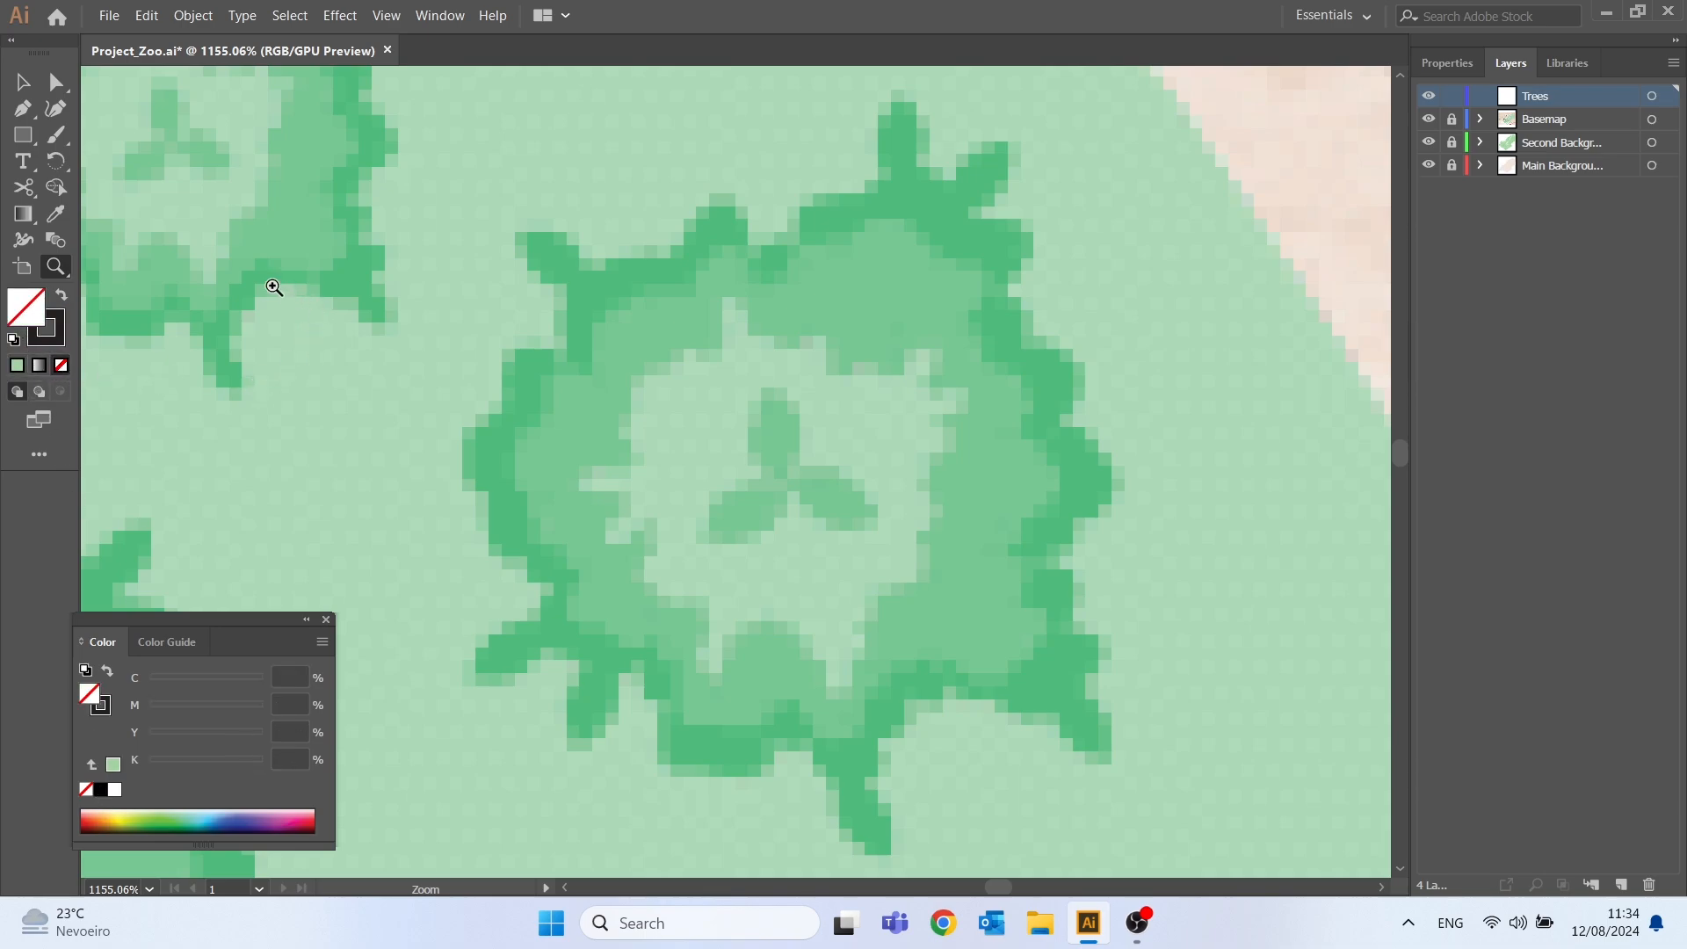
- Trace the three-lobed leaf symbol at the tree's centre as one closed path with the Pen tool
{"action": "left_click", "coordinate": [23, 108]}
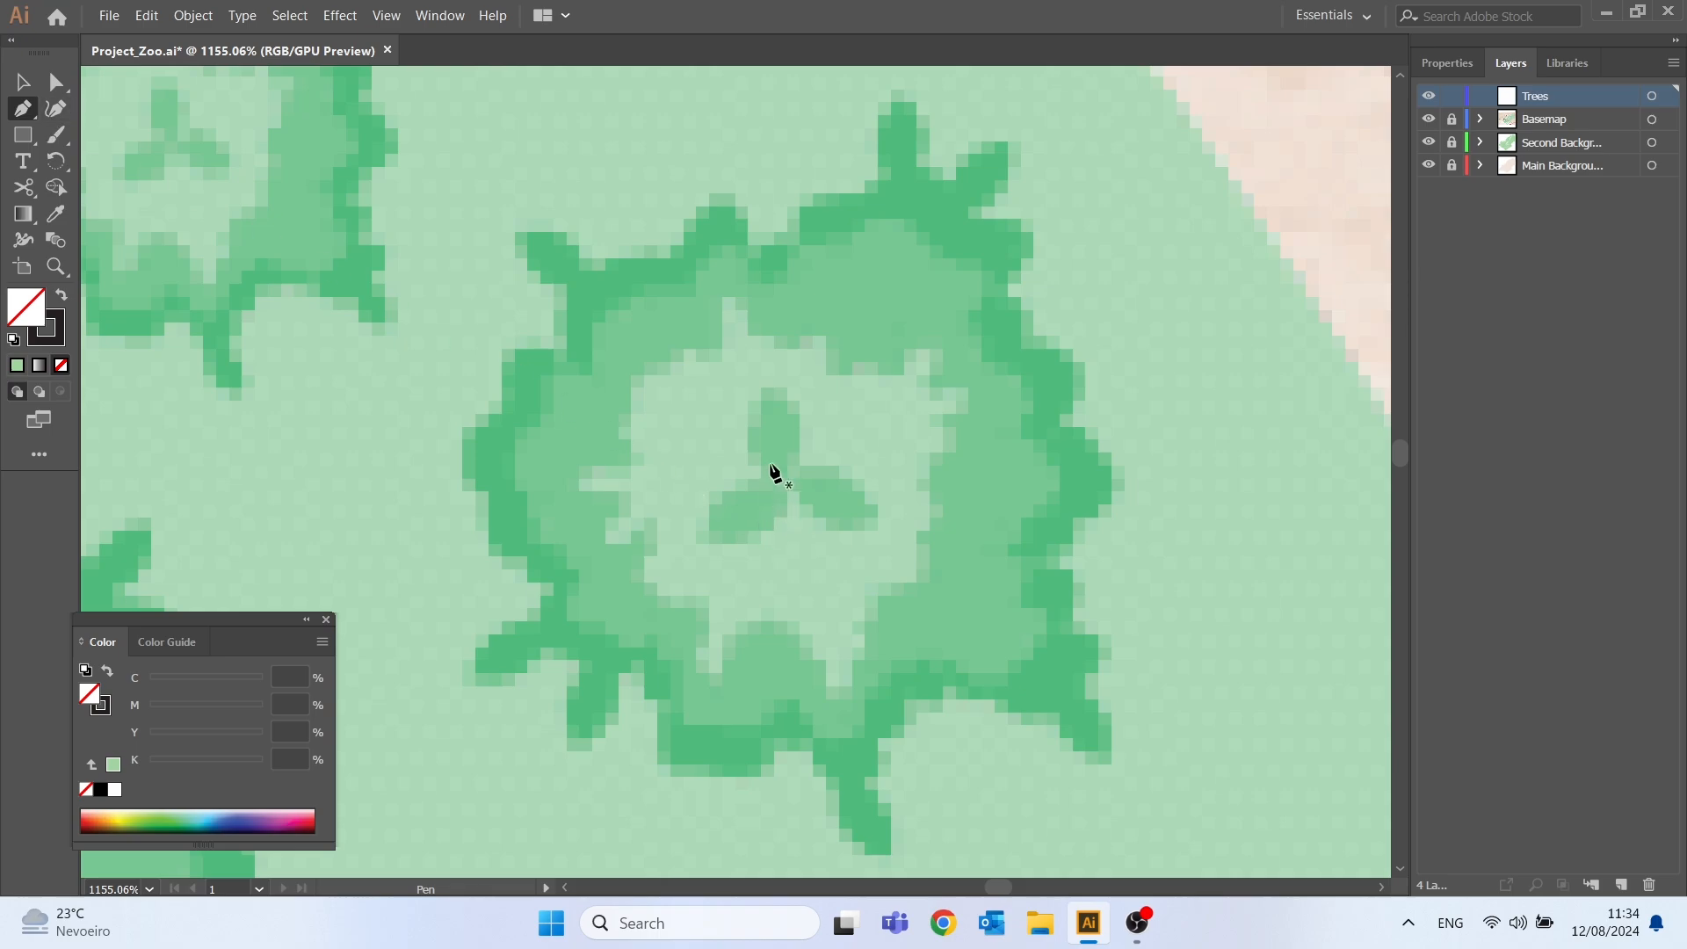
{"action": "left_click", "coordinate": [764, 396]}
{"action": "left_click_drag", "start_coordinate": [793, 361], "coordinate": [795, 367]}
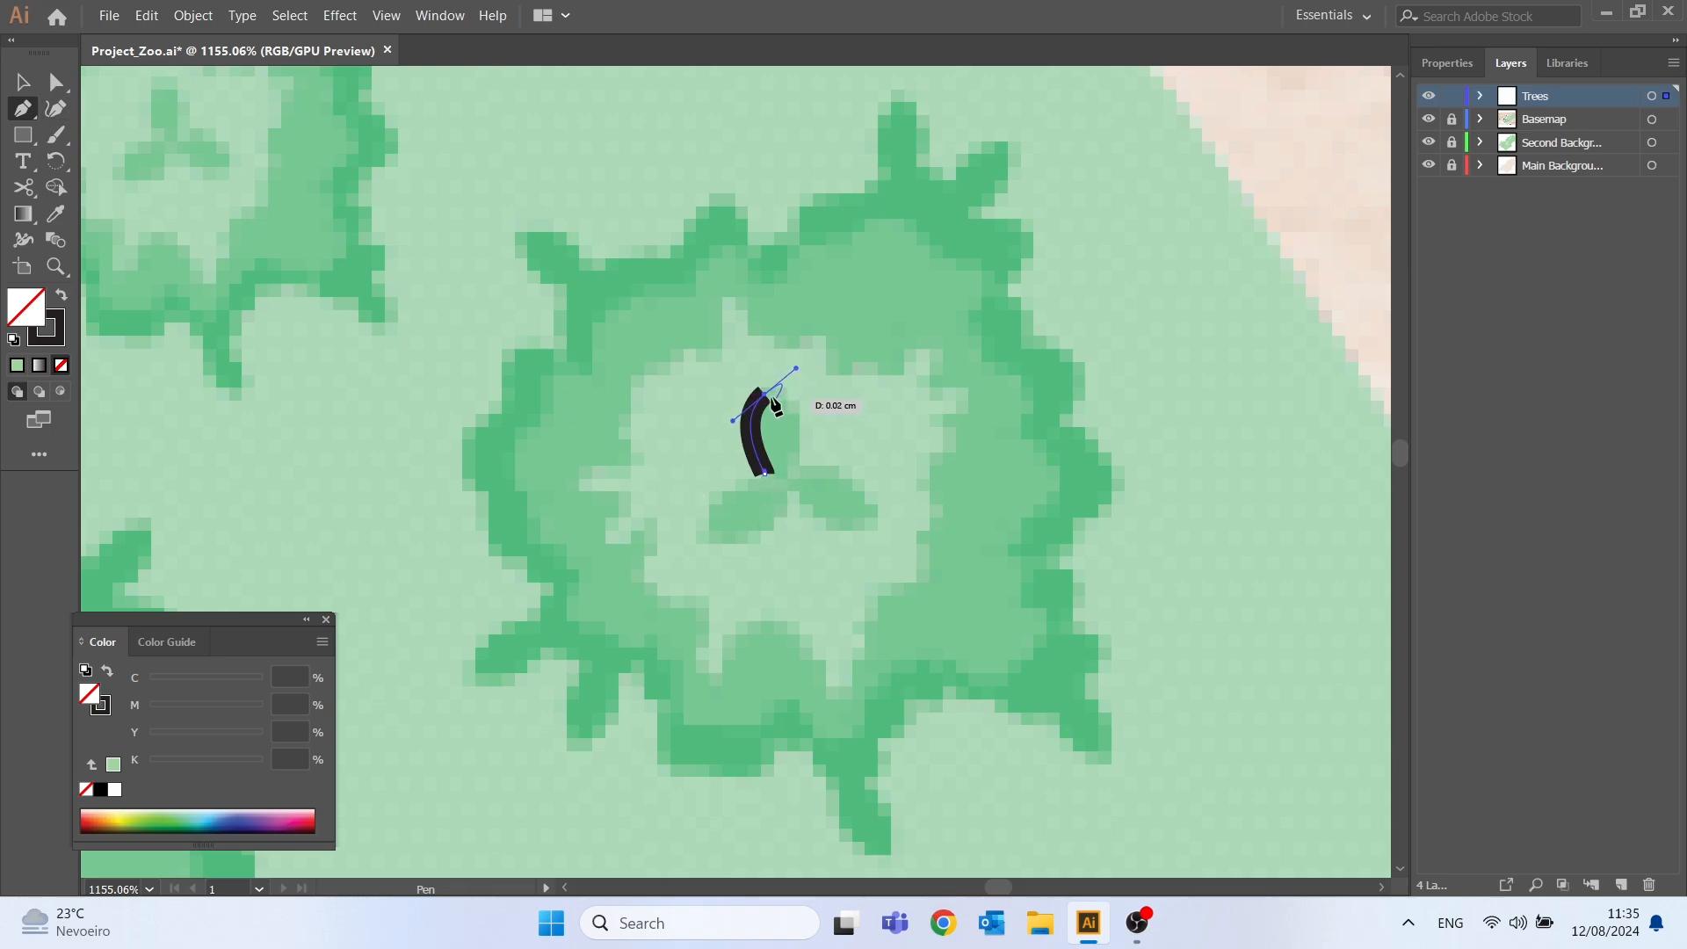
{"action": "left_click", "coordinate": [766, 396]}
{"action": "mouse_move", "coordinate": [797, 457]}
{"action": "left_mouse_down"}
{"action": "mouse_move", "coordinate": [775, 521]}
{"action": "mouse_move", "coordinate": [878, 591]}
{"action": "mouse_move", "coordinate": [858, 548]}
{"action": "mouse_move", "coordinate": [858, 571]}
{"action": "left_mouse_up"}
{"action": "left_click", "coordinate": [798, 457]}
{"action": "left_click", "coordinate": [873, 518]}
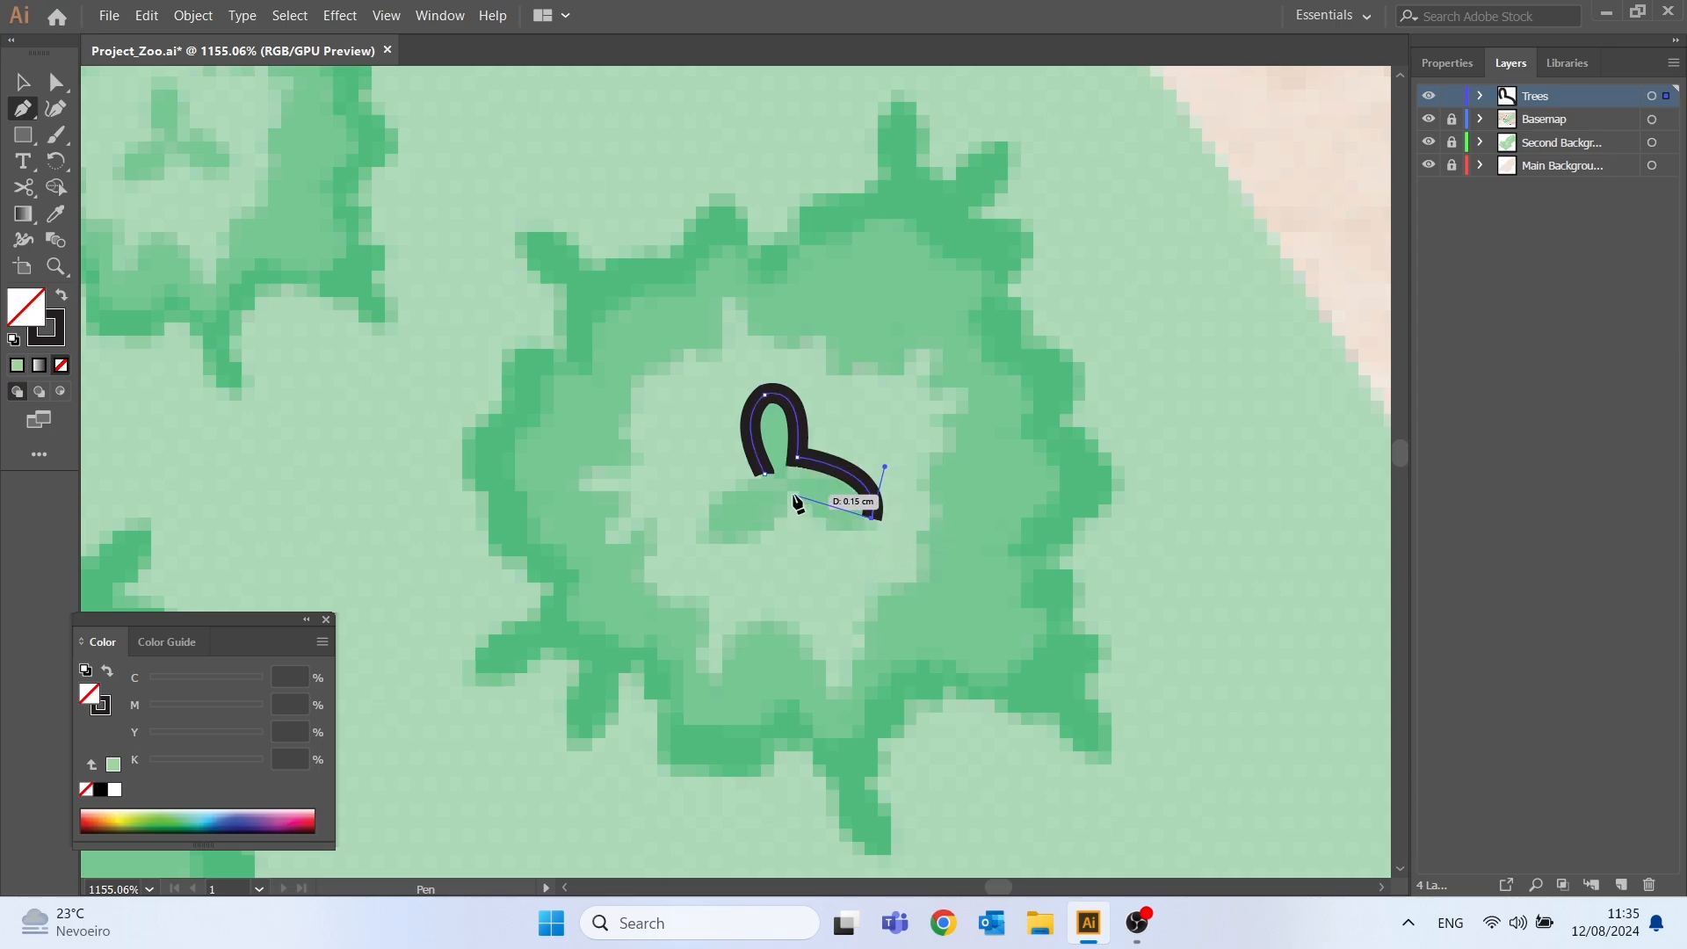
{"action": "left_click_drag", "start_coordinate": [795, 495], "coordinate": [764, 445]}
{"action": "left_click_drag", "start_coordinate": [801, 514], "coordinate": [819, 538]}
{"action": "left_click_drag", "start_coordinate": [708, 535], "coordinate": [652, 523]}
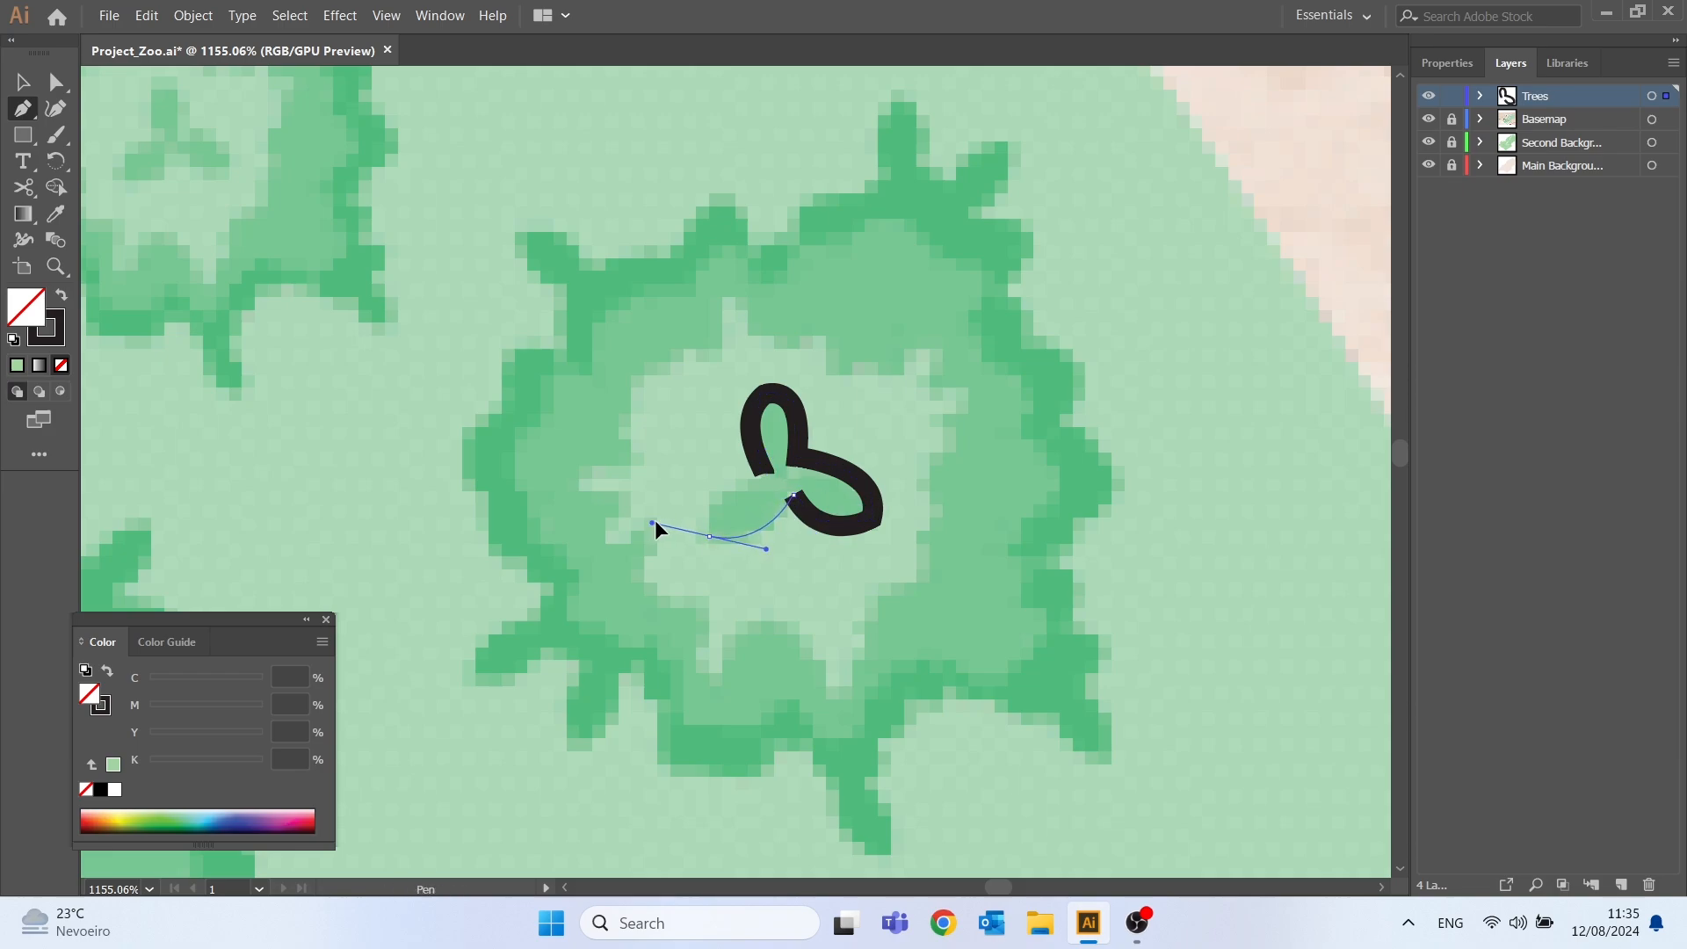
{"action": "left_click", "coordinate": [709, 535]}
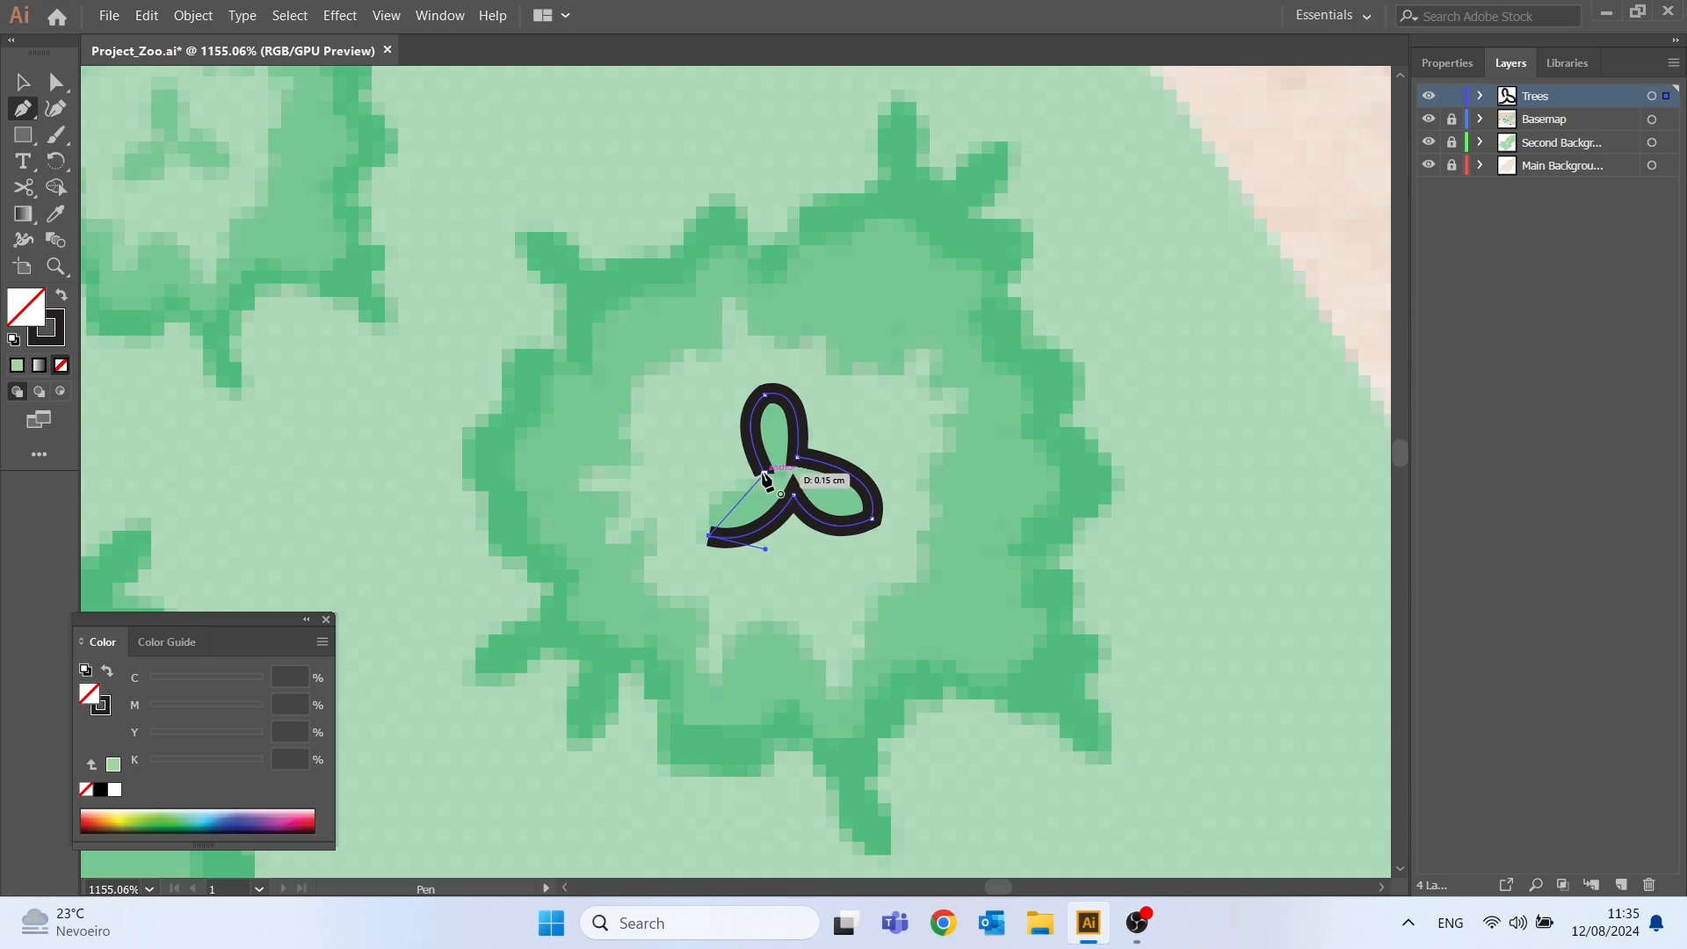
{"action": "left_click_drag", "start_coordinate": [765, 474], "coordinate": [830, 462]}
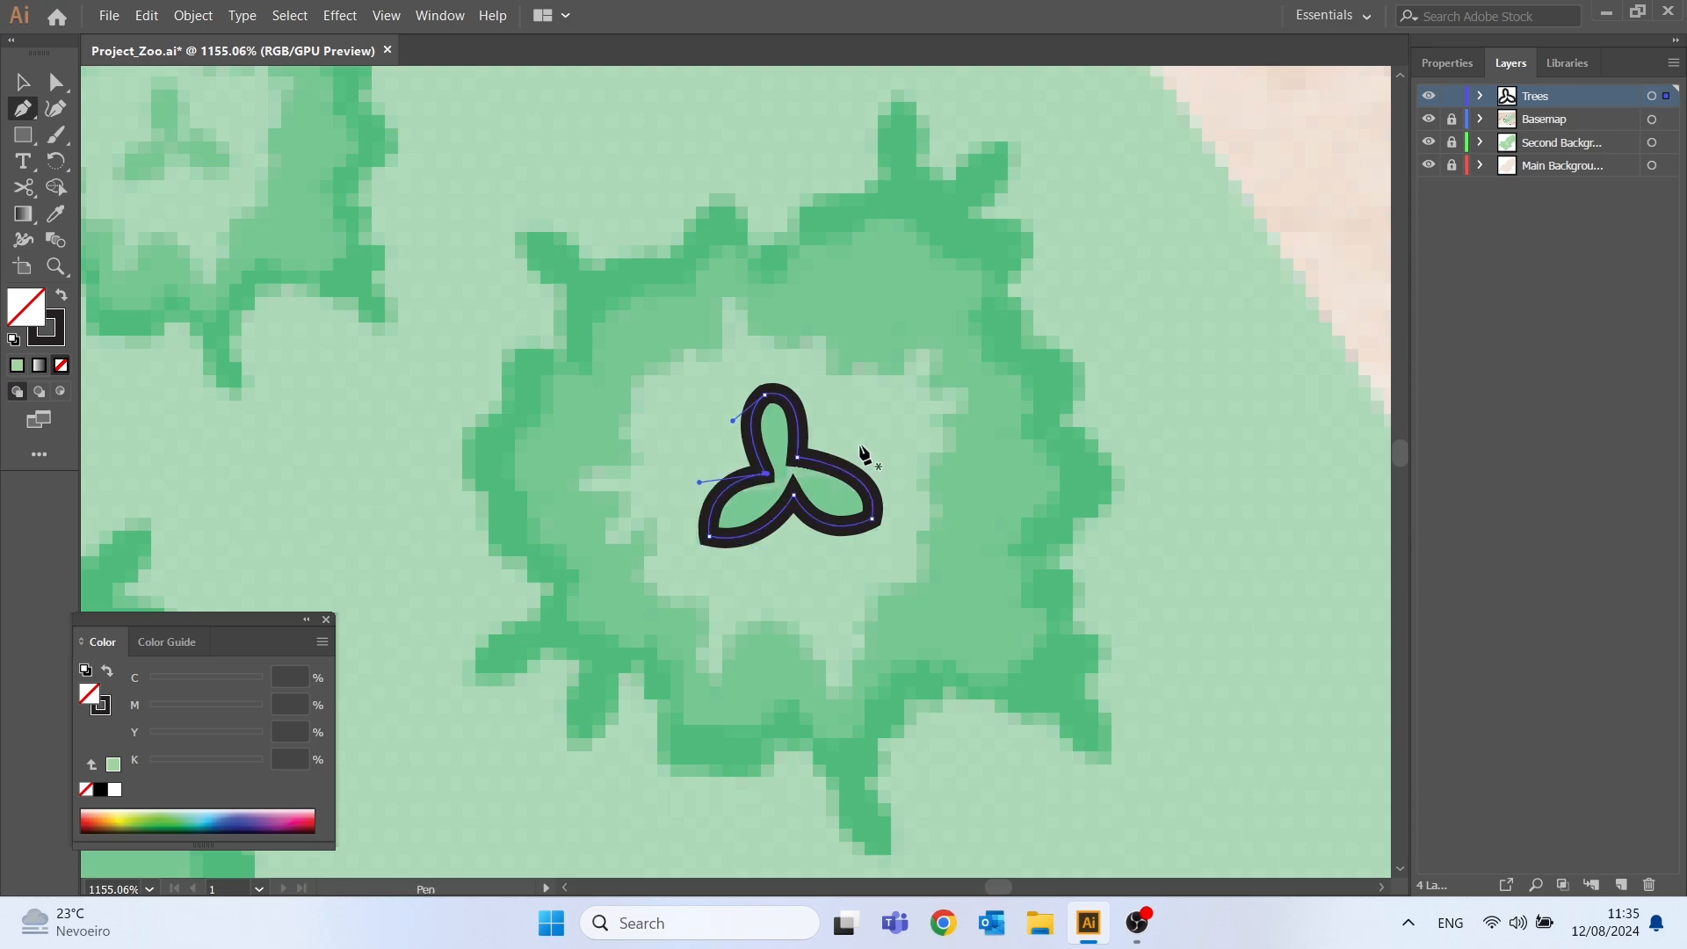
{"action": "key", "text": "v"}
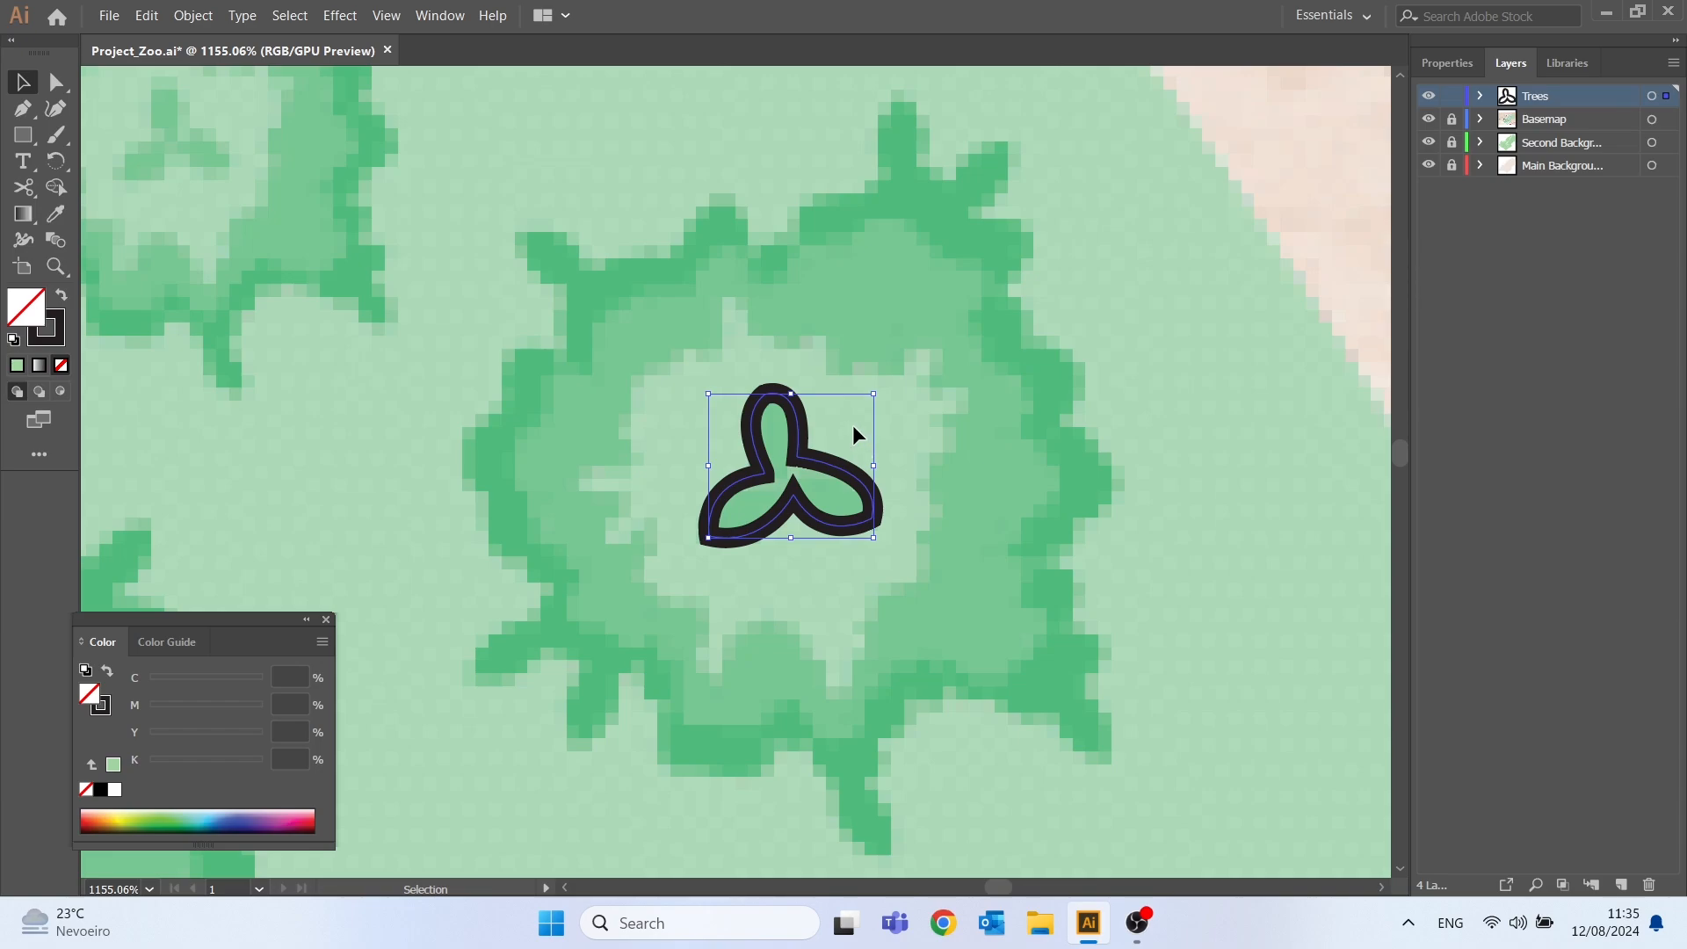
- Trace the jagged outline of the tree's light inner area around the leaf symbol as a closed path with the Curvature tool
{"action": "left_click", "coordinate": [56, 108]}
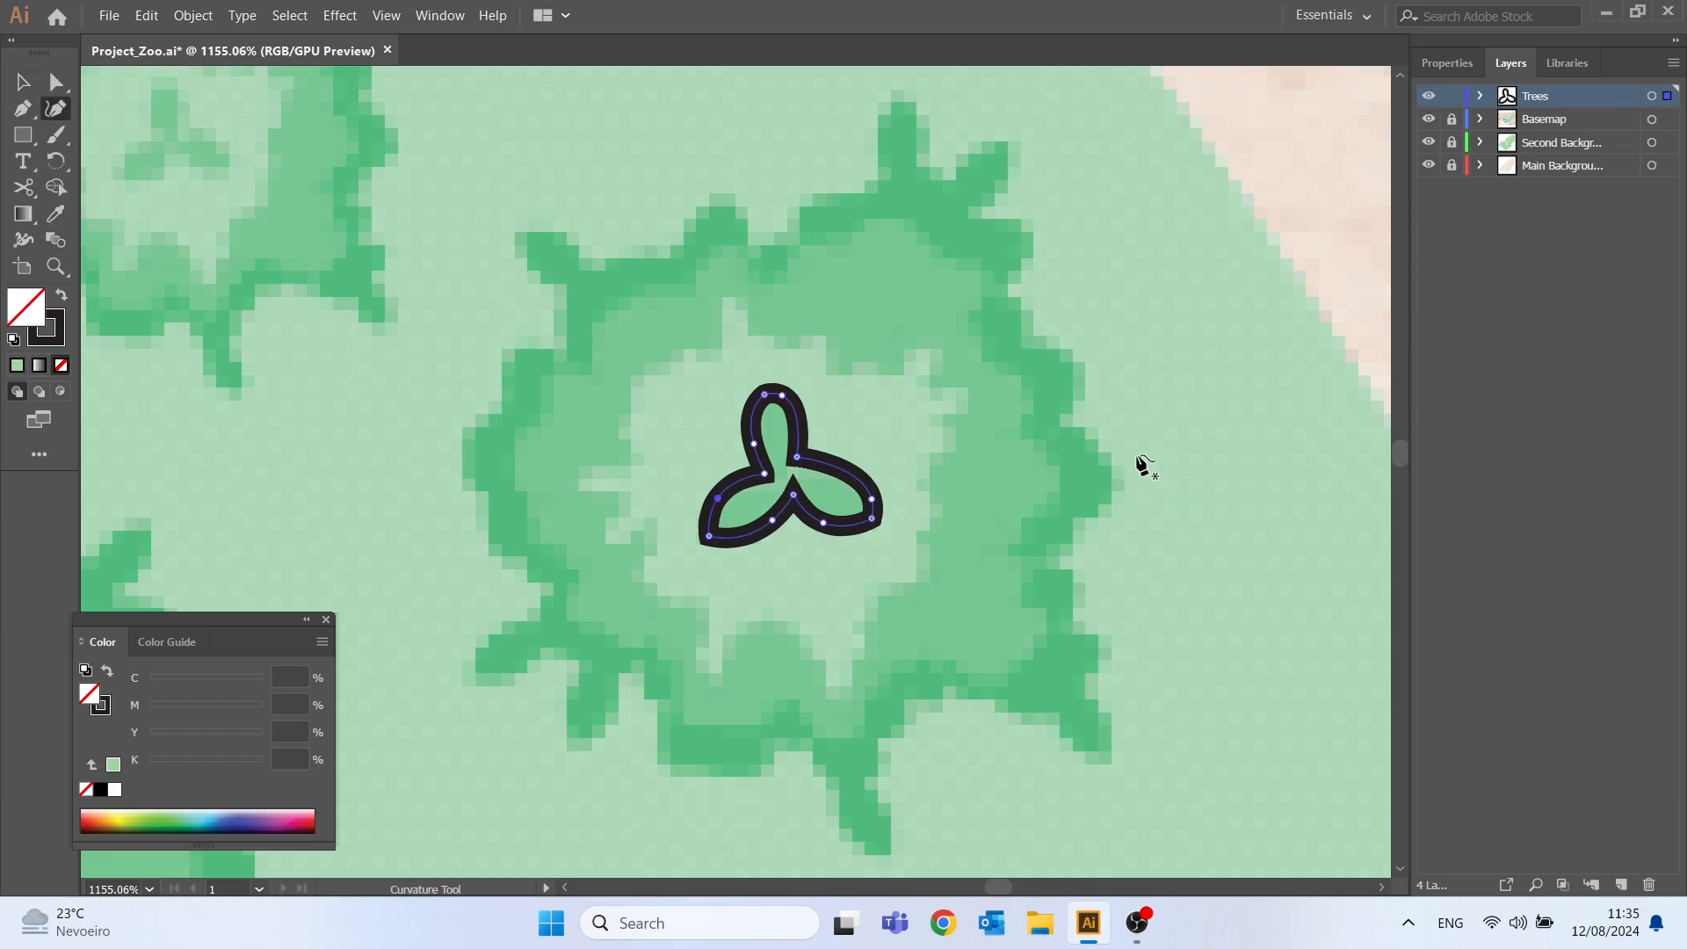
{"action": "left_click", "coordinate": [719, 335]}
{"action": "left_click", "coordinate": [724, 291]}
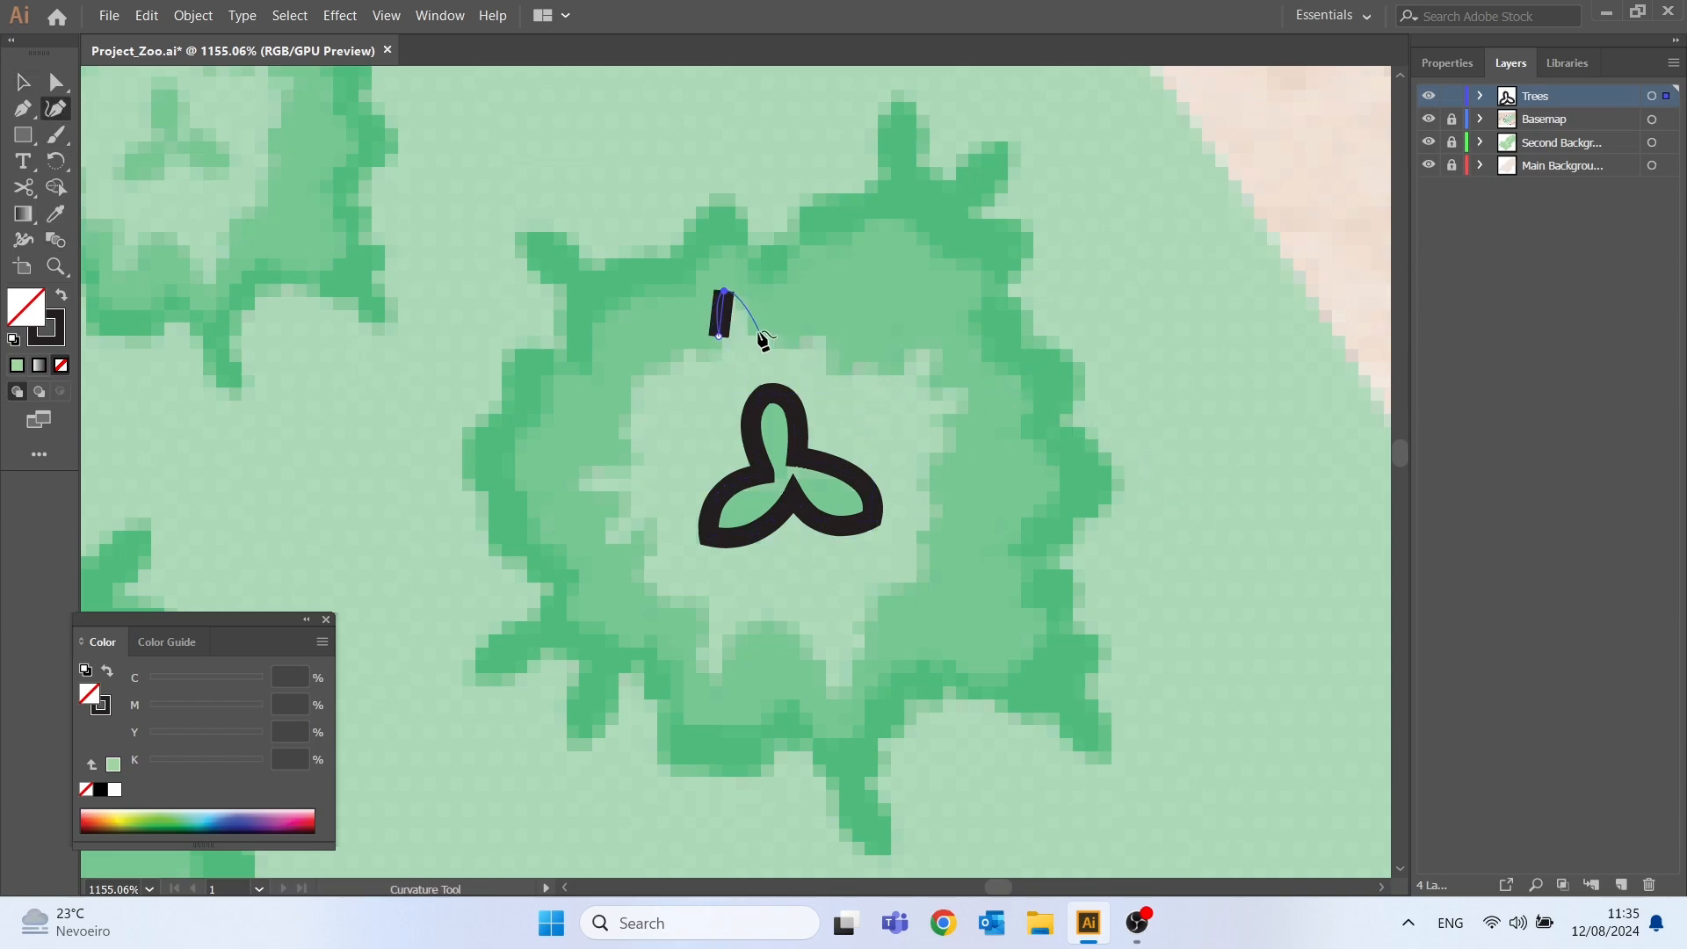
{"action": "left_click", "coordinate": [762, 336]}
{"action": "left_click", "coordinate": [807, 336]}
{"action": "left_click", "coordinate": [826, 359]}
{"action": "left_click", "coordinate": [854, 371]}
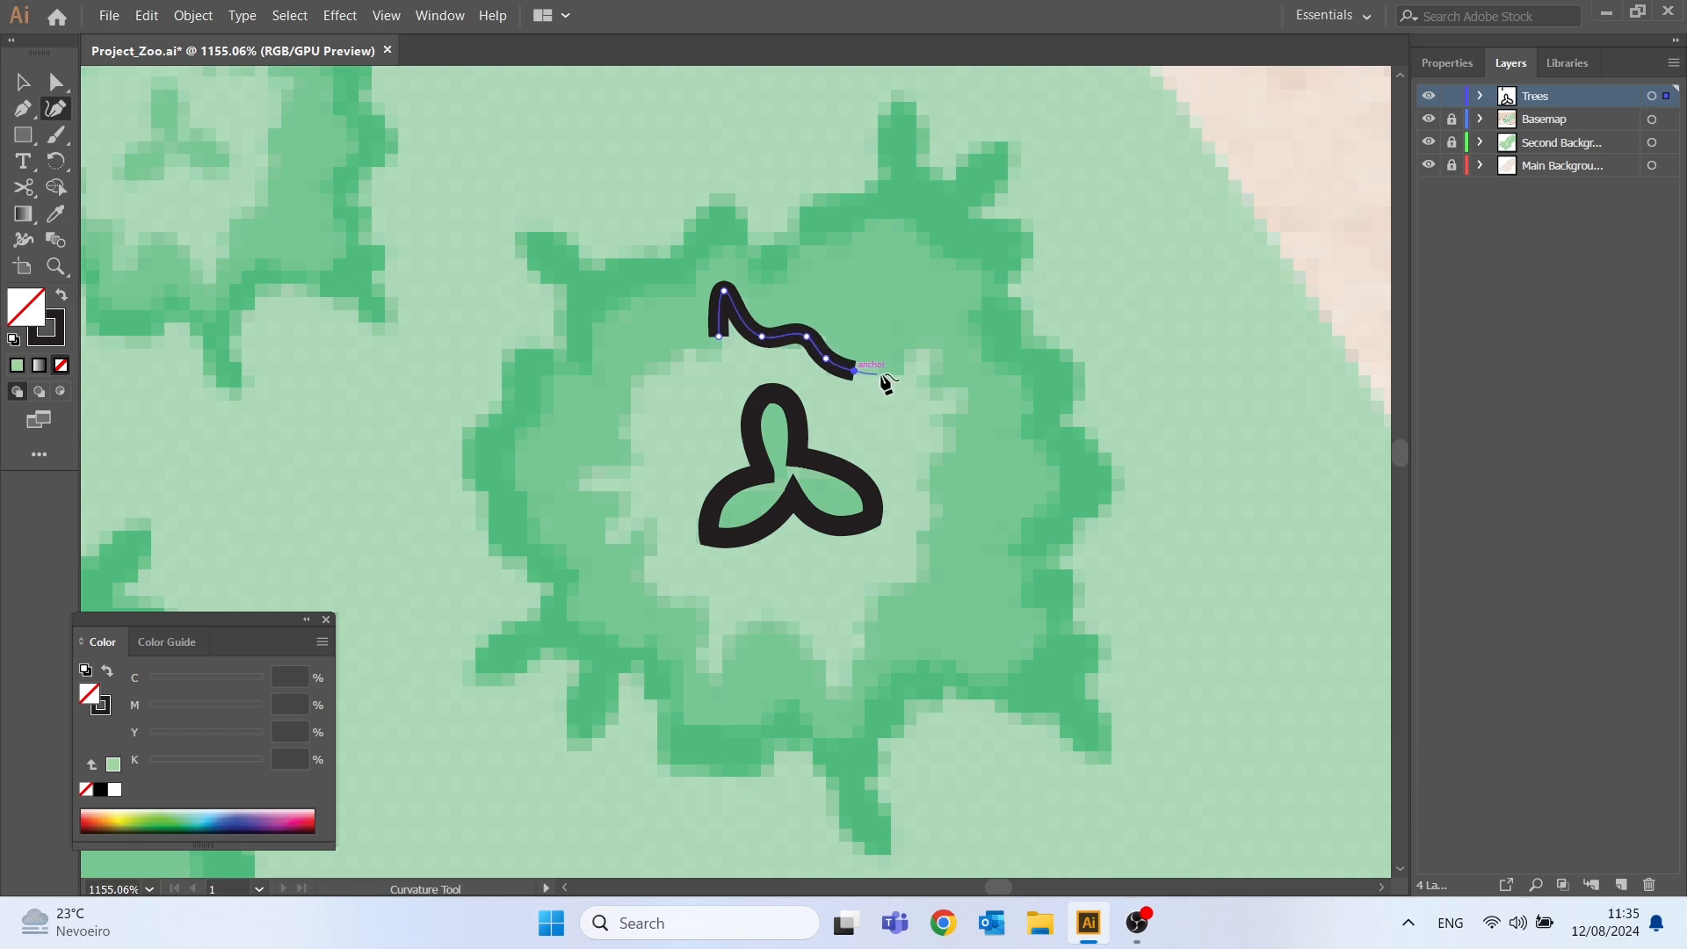
{"action": "left_click", "coordinate": [910, 346]}
{"action": "left_click", "coordinate": [929, 357]}
{"action": "left_click", "coordinate": [936, 392]}
{"action": "left_click", "coordinate": [953, 397]}
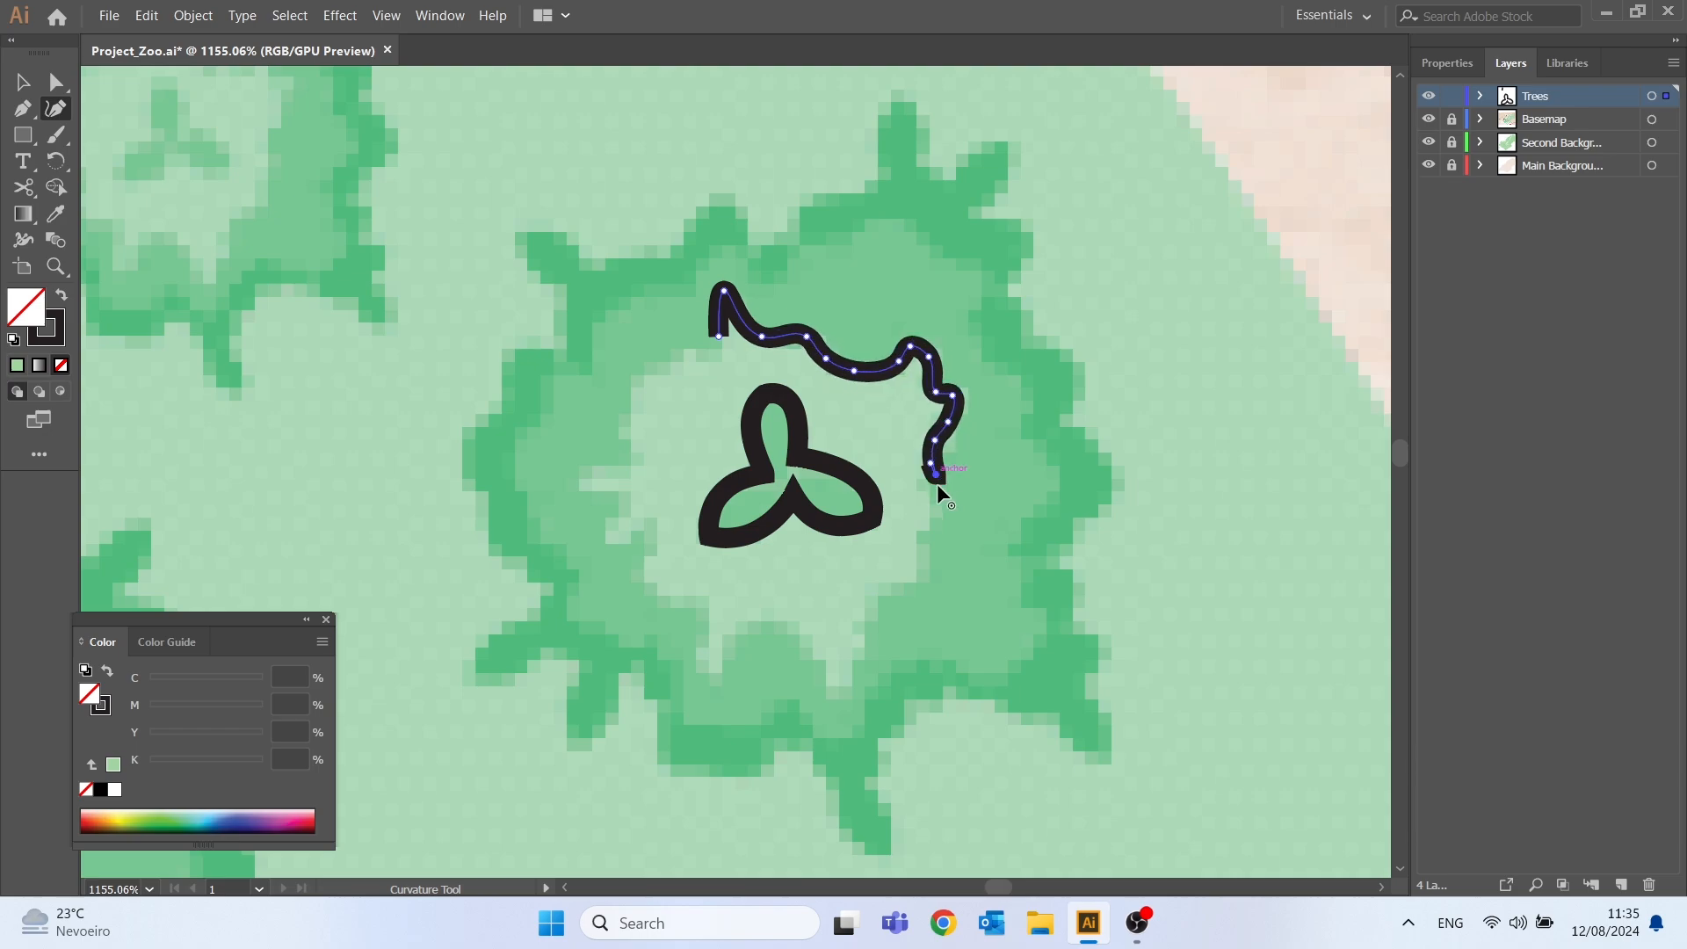
{"action": "left_click", "coordinate": [925, 515]}
{"action": "left_click", "coordinate": [916, 537]}
{"action": "left_click", "coordinate": [919, 548]}
{"action": "left_click", "coordinate": [913, 582]}
{"action": "left_click", "coordinate": [875, 615]}
{"action": "left_click", "coordinate": [864, 658]}
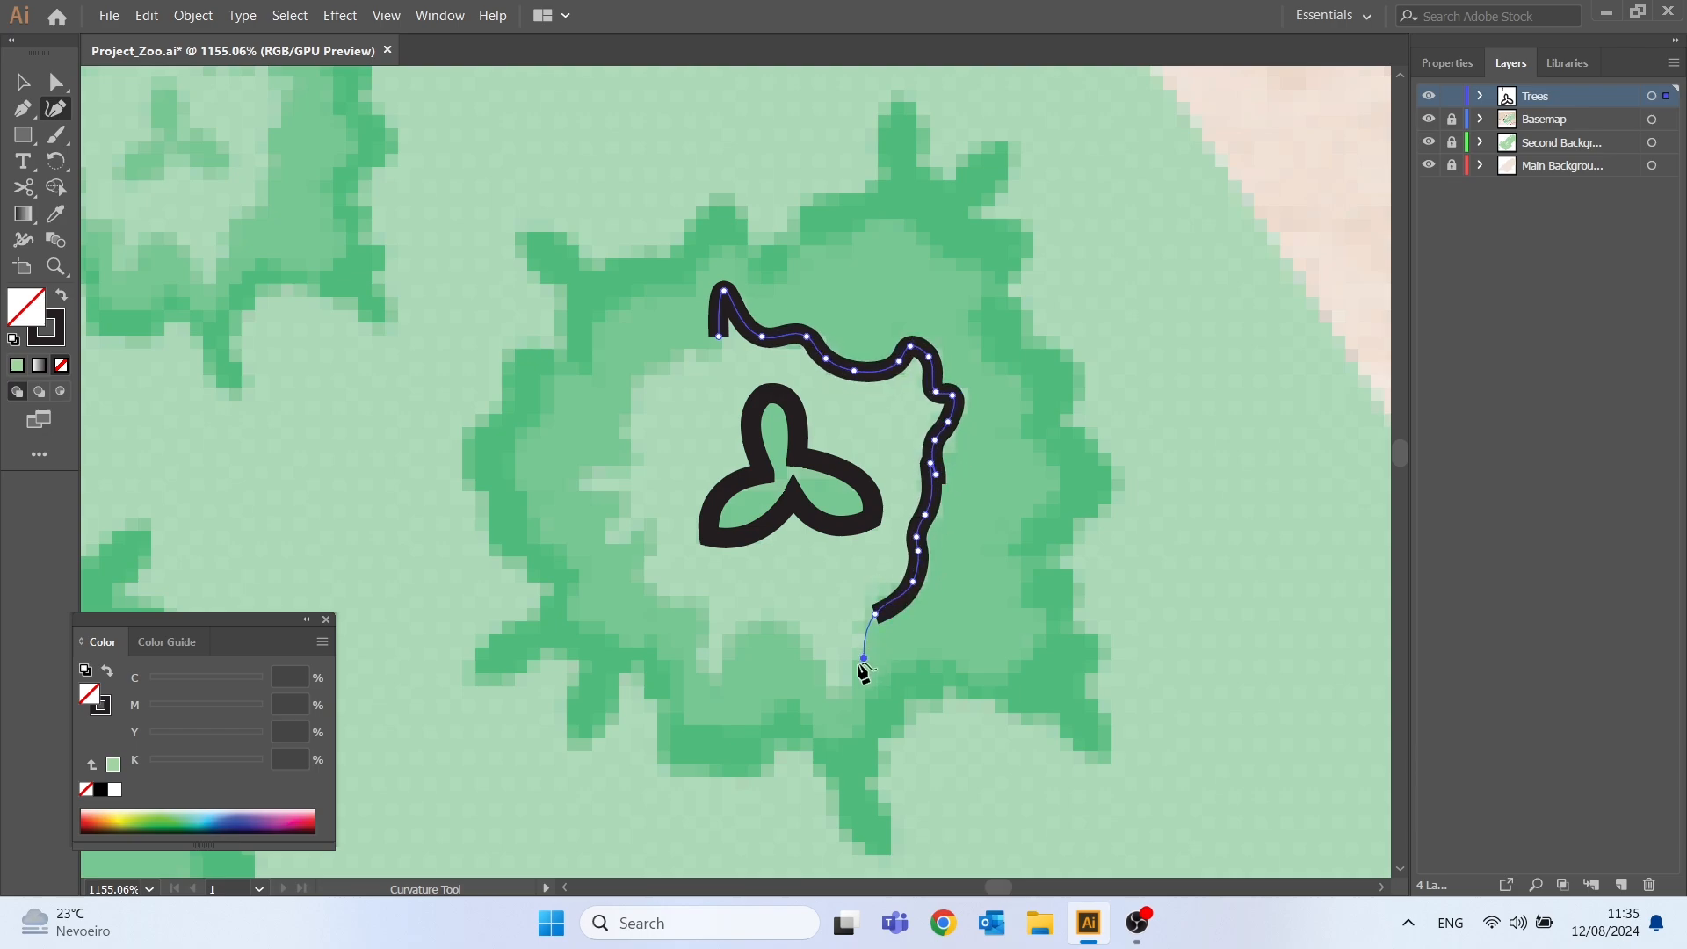
{"action": "left_click", "coordinate": [837, 676]}
{"action": "left_click", "coordinate": [805, 640]}
{"action": "left_click", "coordinate": [781, 621]}
{"action": "left_click", "coordinate": [731, 642]}
{"action": "left_click", "coordinate": [708, 671]}
{"action": "left_click", "coordinate": [690, 637]}
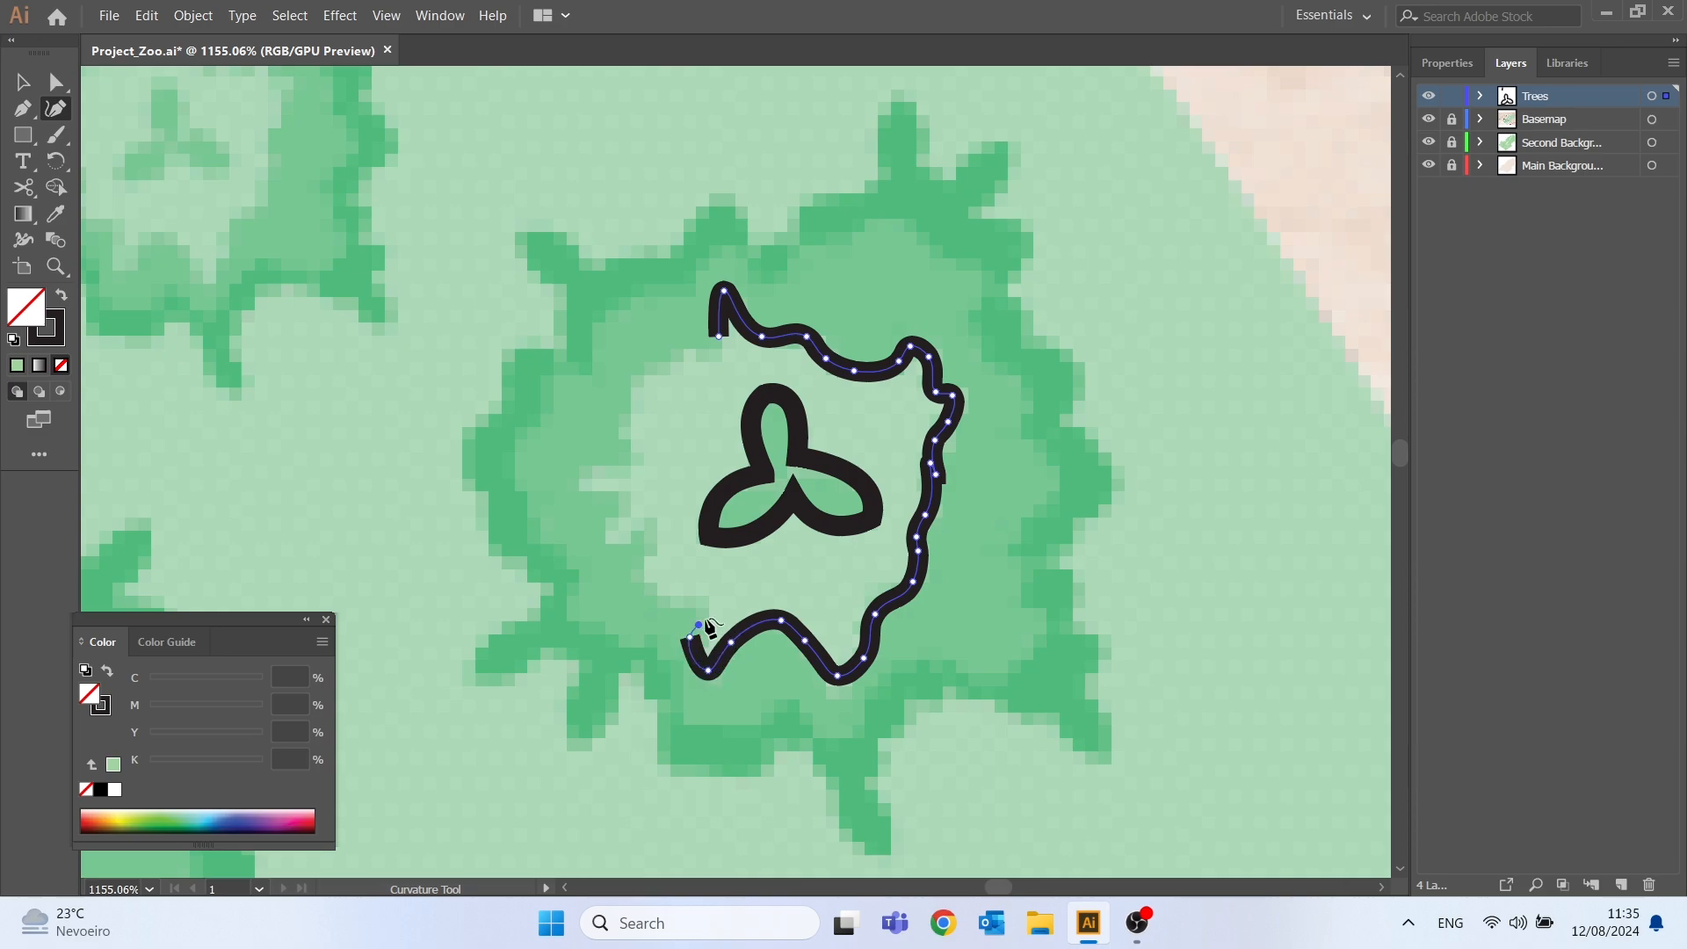
{"action": "left_click", "coordinate": [708, 616]}
{"action": "left_click", "coordinate": [692, 595]}
{"action": "left_click", "coordinate": [651, 578]}
{"action": "left_click", "coordinate": [645, 561]}
{"action": "left_click", "coordinate": [617, 535]}
{"action": "left_click", "coordinate": [608, 497]}
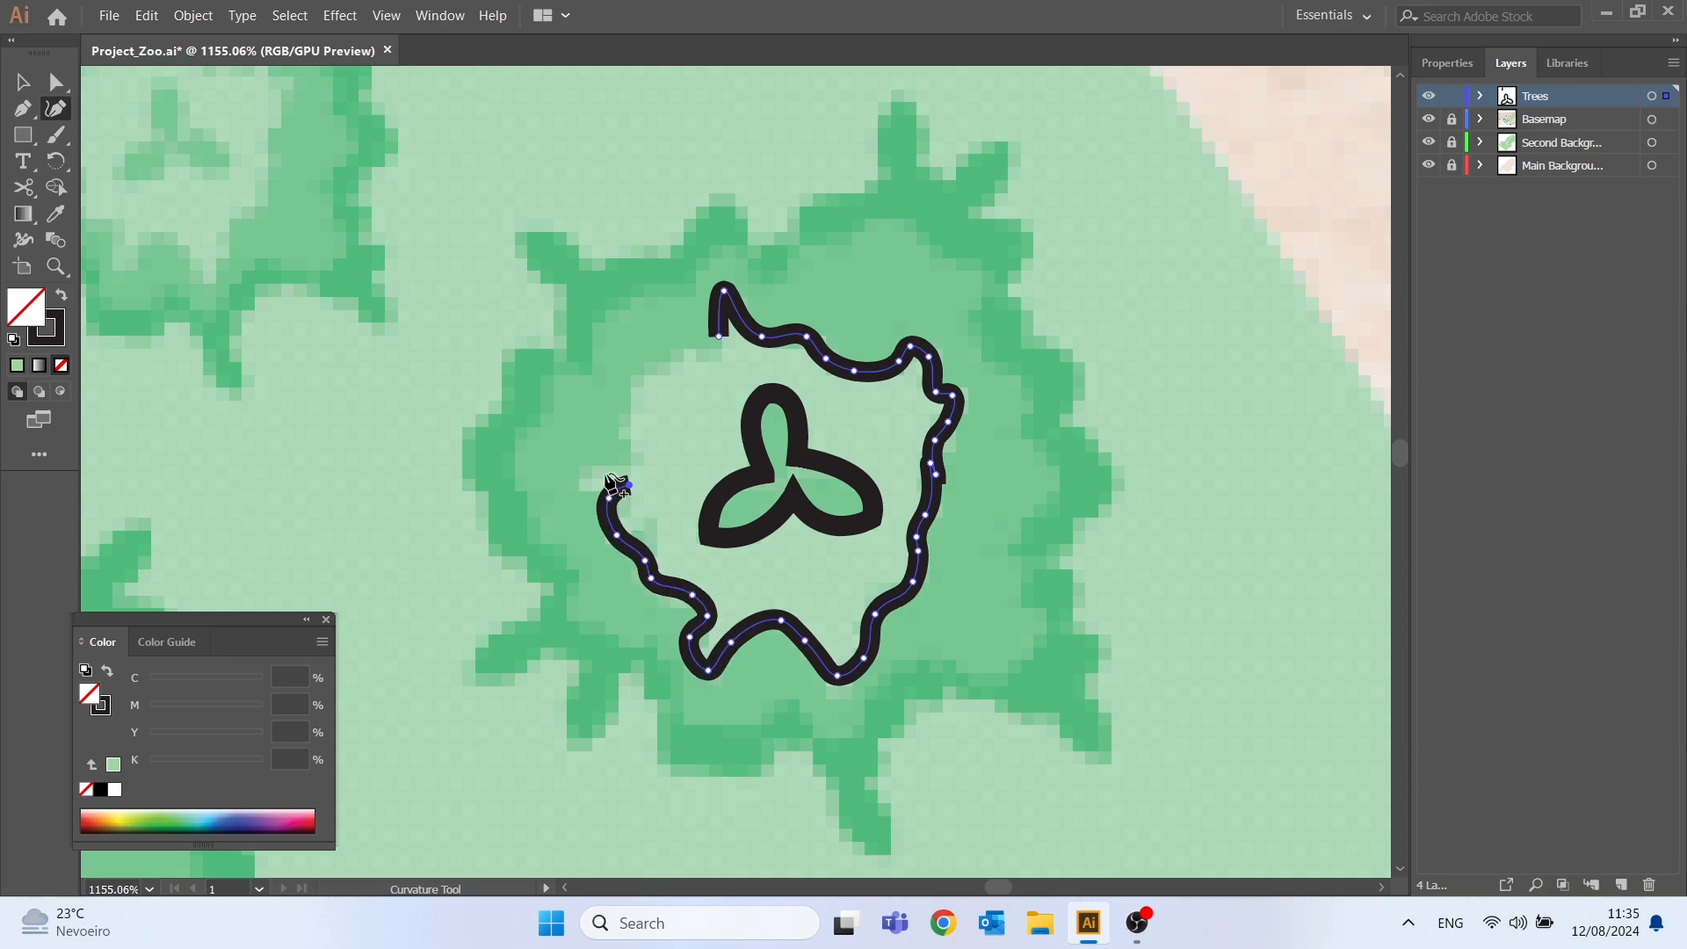
{"action": "left_click", "coordinate": [628, 484]}
{"action": "left_click", "coordinate": [581, 474]}
{"action": "left_click", "coordinate": [612, 444]}
{"action": "left_click", "coordinate": [648, 440]}
{"action": "left_click", "coordinate": [638, 383]}
{"action": "left_click", "coordinate": [668, 365]}
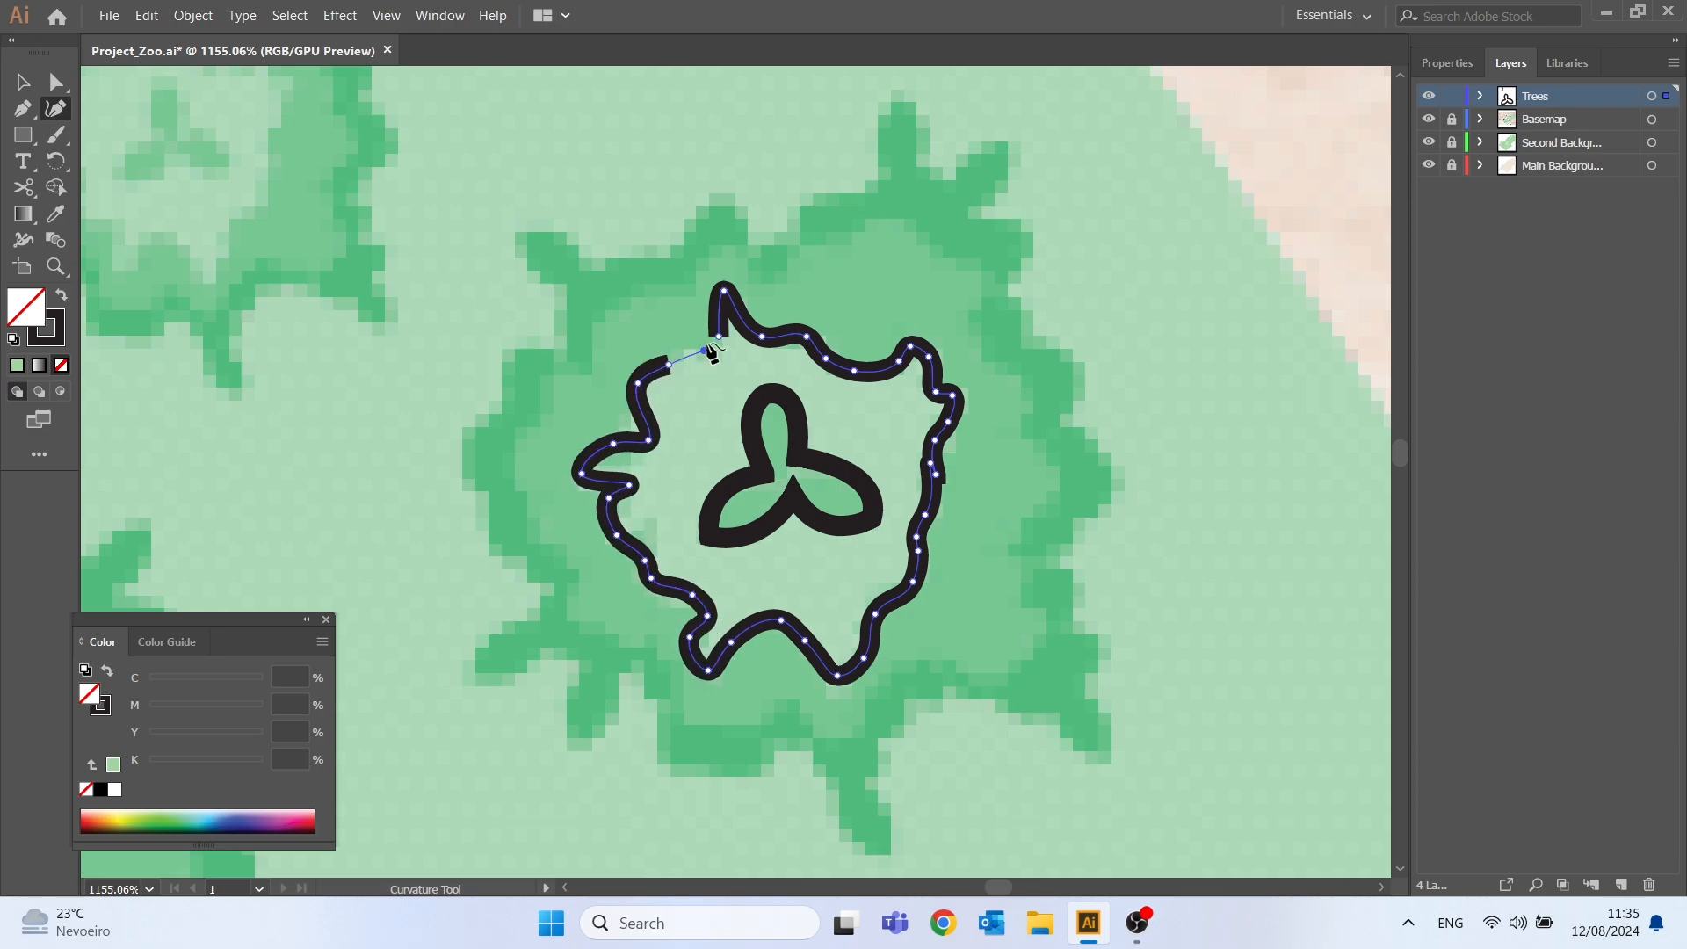
{"action": "left_click", "coordinate": [707, 347]}
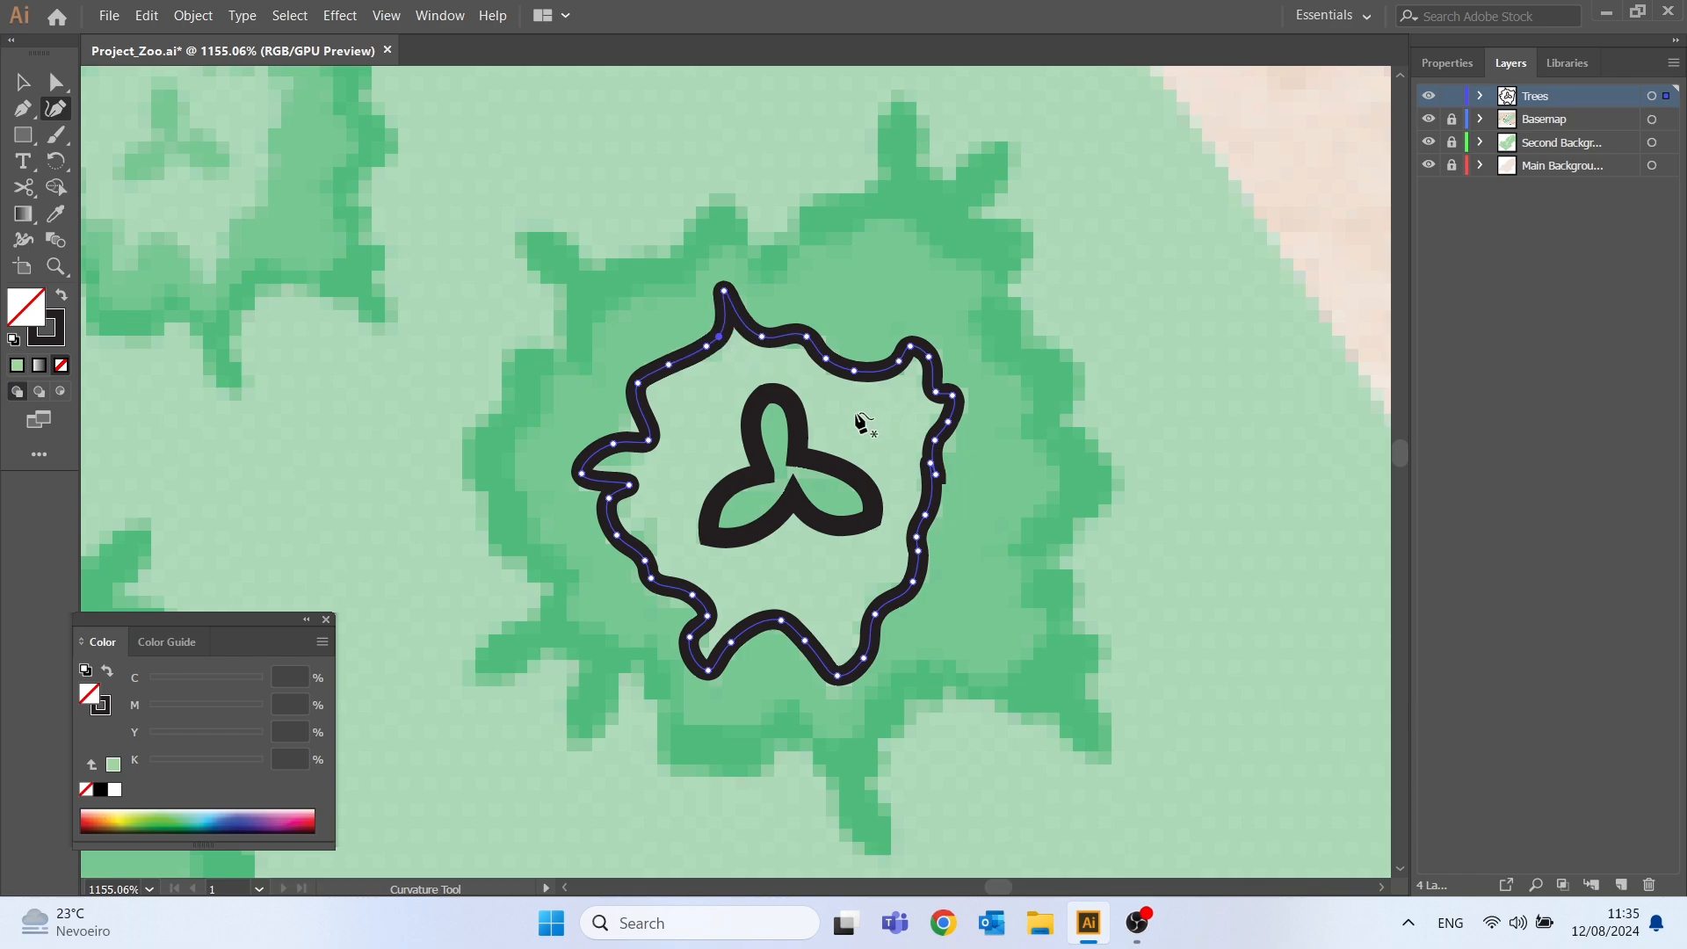
- Trace the spiky outer outline of the tree around its light inner area as one closed path with the Pen tool
{"action": "key", "text": "Escape"}
{"action": "key", "text": "p"}
{"action": "left_click", "coordinate": [523, 233]}
{"action": "left_click_drag", "start_coordinate": [589, 265], "coordinate": [642, 246]}
{"action": "left_click_drag", "start_coordinate": [666, 242], "coordinate": [705, 217]}
{"action": "left_click_drag", "start_coordinate": [708, 193], "coordinate": [742, 227]}
{"action": "left_click_drag", "start_coordinate": [753, 245], "coordinate": [797, 207]}
{"action": "left_click_drag", "start_coordinate": [800, 200], "coordinate": [858, 188]}
{"action": "left_click", "coordinate": [882, 185]}
{"action": "left_click_drag", "start_coordinate": [873, 164], "coordinate": [916, 99]}
{"action": "left_click", "coordinate": [902, 86]}
{"action": "key", "text": "ctrl+z"}
{"action": "key", "text": "ctrl+z"}
{"action": "left_click_drag", "start_coordinate": [940, 179], "coordinate": [970, 163]}
{"action": "left_click_drag", "start_coordinate": [997, 140], "coordinate": [1011, 158]}
{"action": "mouse_move", "coordinate": [993, 188]}
{"action": "left_mouse_down"}
{"action": "mouse_move", "coordinate": [974, 210]}
{"action": "mouse_move", "coordinate": [1002, 218]}
{"action": "left_mouse_up"}
{"action": "left_click_drag", "start_coordinate": [1032, 232], "coordinate": [1022, 248]}
{"action": "left_click_drag", "start_coordinate": [1008, 286], "coordinate": [1059, 350]}
{"action": "left_click_drag", "start_coordinate": [1073, 360], "coordinate": [1090, 370]}
{"action": "left_click_drag", "start_coordinate": [1084, 388], "coordinate": [1063, 408]}
{"action": "left_click_drag", "start_coordinate": [1072, 421], "coordinate": [1097, 500]}
{"action": "left_click_drag", "start_coordinate": [1056, 542], "coordinate": [1073, 627]}
{"action": "left_click_drag", "start_coordinate": [1104, 692], "coordinate": [976, 693]}
{"action": "left_click_drag", "start_coordinate": [945, 692], "coordinate": [876, 758]}
{"action": "left_click_drag", "start_coordinate": [876, 797], "coordinate": [907, 837]}
{"action": "left_click_drag", "start_coordinate": [839, 816], "coordinate": [787, 749]}
{"action": "left_click_drag", "start_coordinate": [754, 781], "coordinate": [710, 771]}
{"action": "left_click_drag", "start_coordinate": [660, 756], "coordinate": [659, 724]}
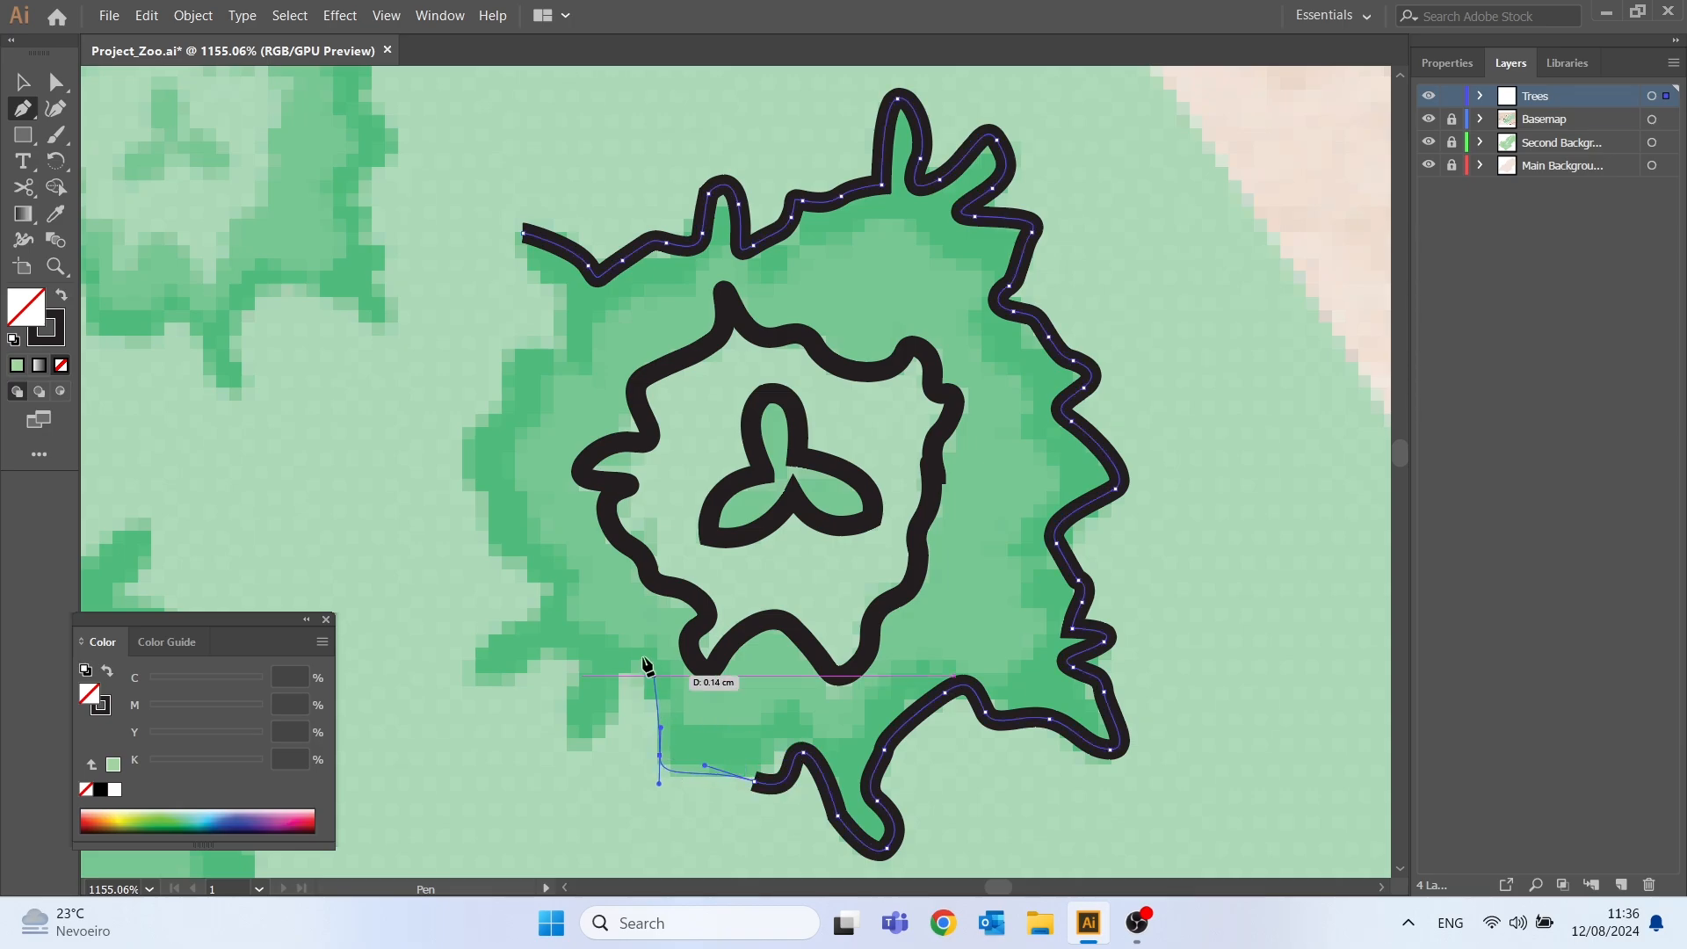
{"action": "left_click_drag", "start_coordinate": [629, 669], "coordinate": [572, 695]}
{"action": "left_click_drag", "start_coordinate": [577, 654], "coordinate": [544, 662]}
{"action": "left_click_drag", "start_coordinate": [516, 680], "coordinate": [487, 531]}
{"action": "left_click_drag", "start_coordinate": [483, 425], "coordinate": [491, 399]}
{"action": "left_click_drag", "start_coordinate": [518, 346], "coordinate": [574, 247]}
{"action": "key", "text": "v"}
{"action": "left_click", "coordinate": [816, 249]}
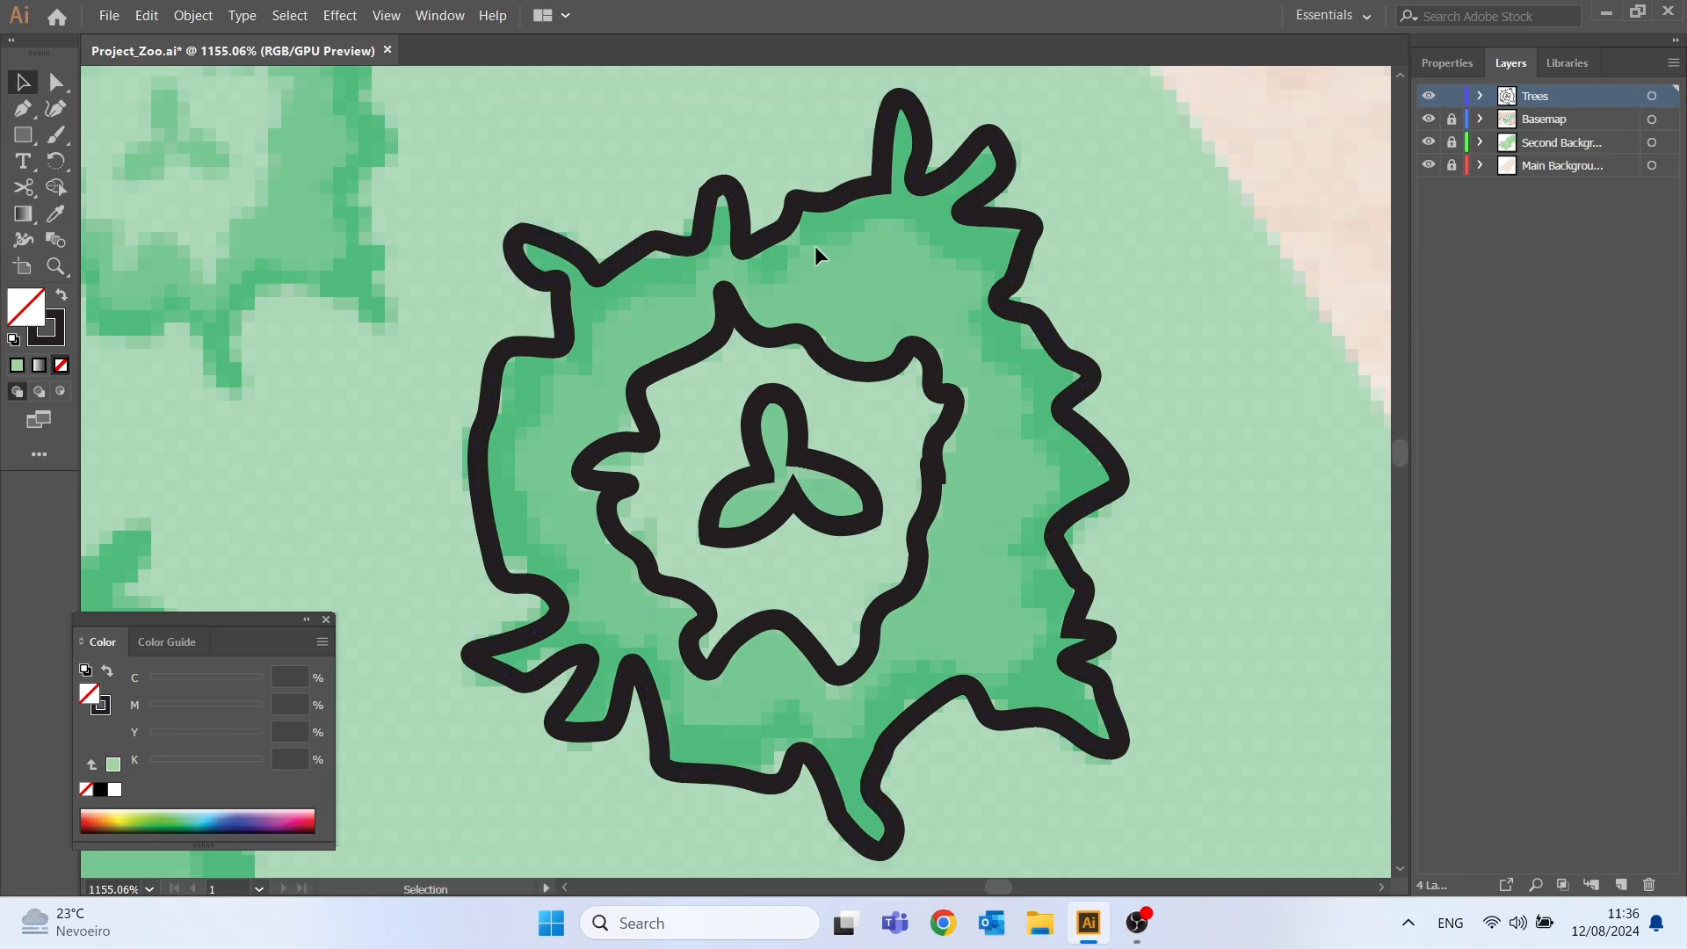
- Fill the tree's outer outline with the dark green #479347
{"action": "left_click", "coordinate": [807, 203]}
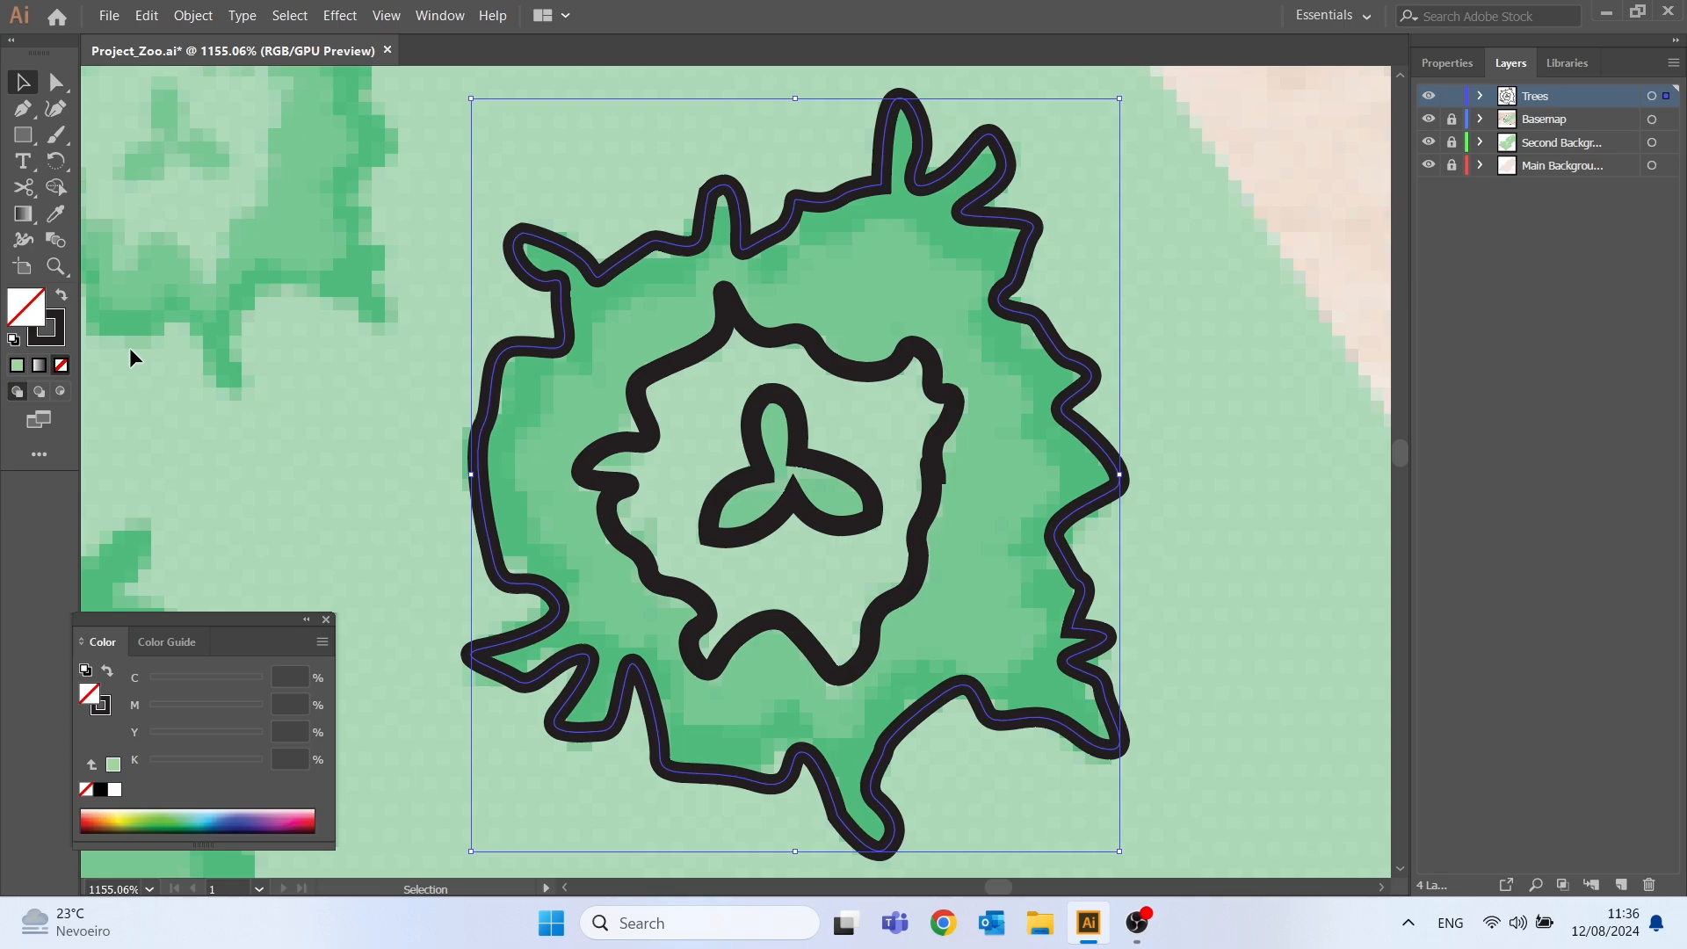
{"action": "left_click", "coordinate": [114, 766]}
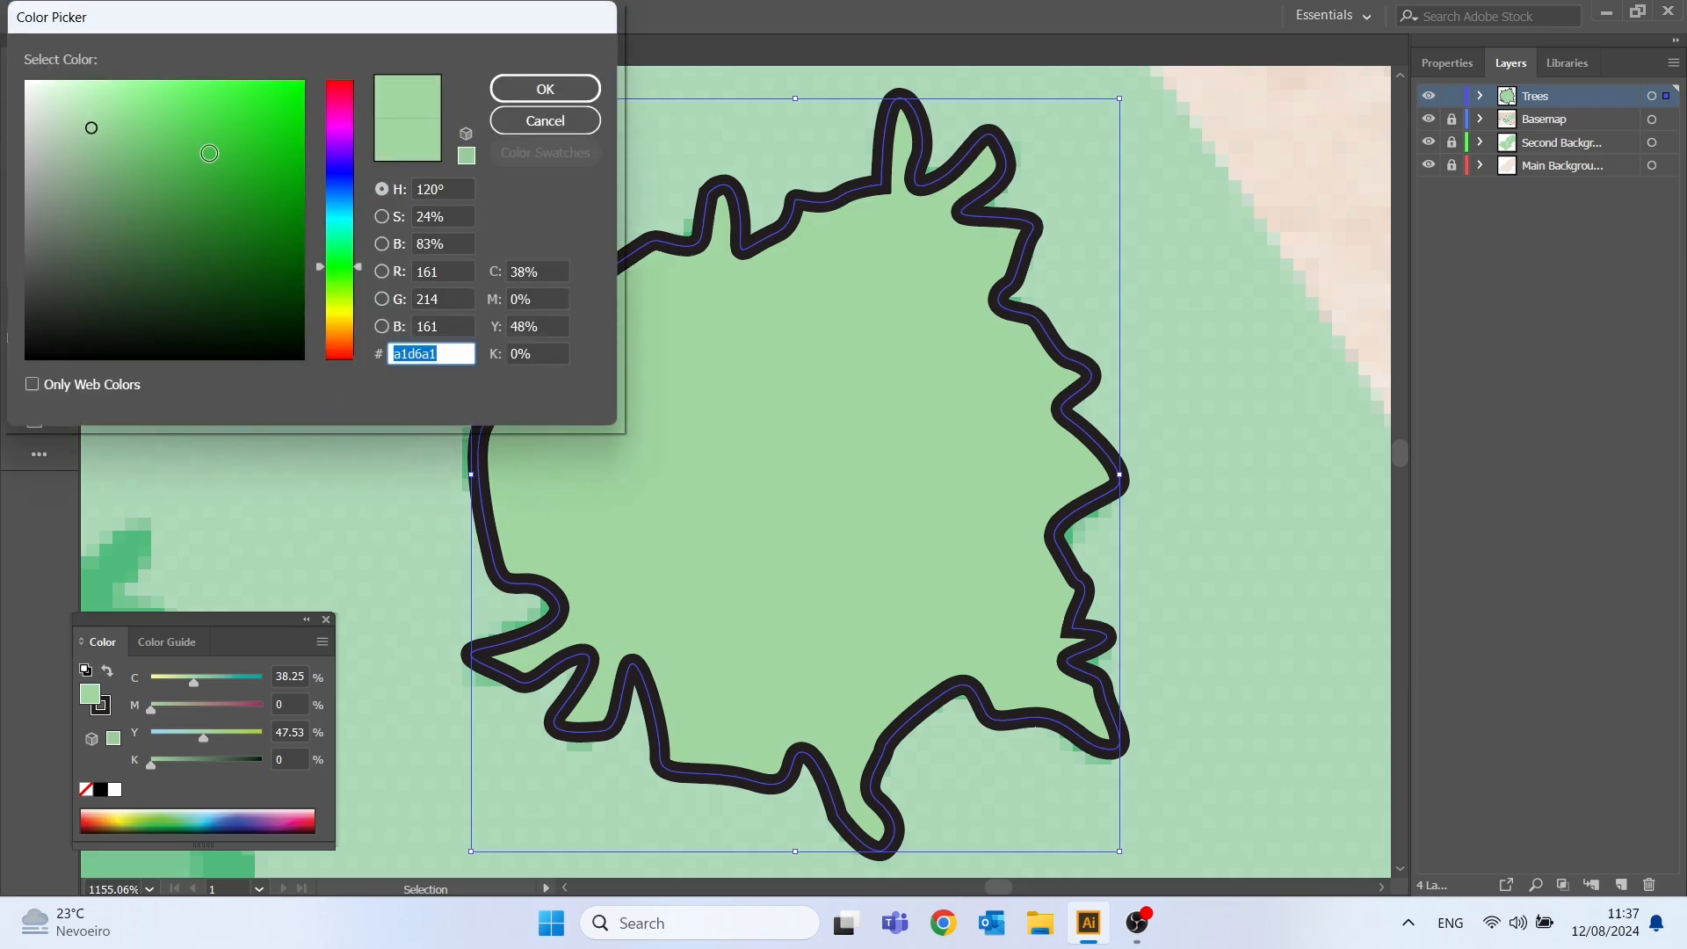
{"action": "left_click_drag", "start_coordinate": [92, 127], "coordinate": [170, 198]}
{"action": "left_click", "coordinate": [542, 88]}
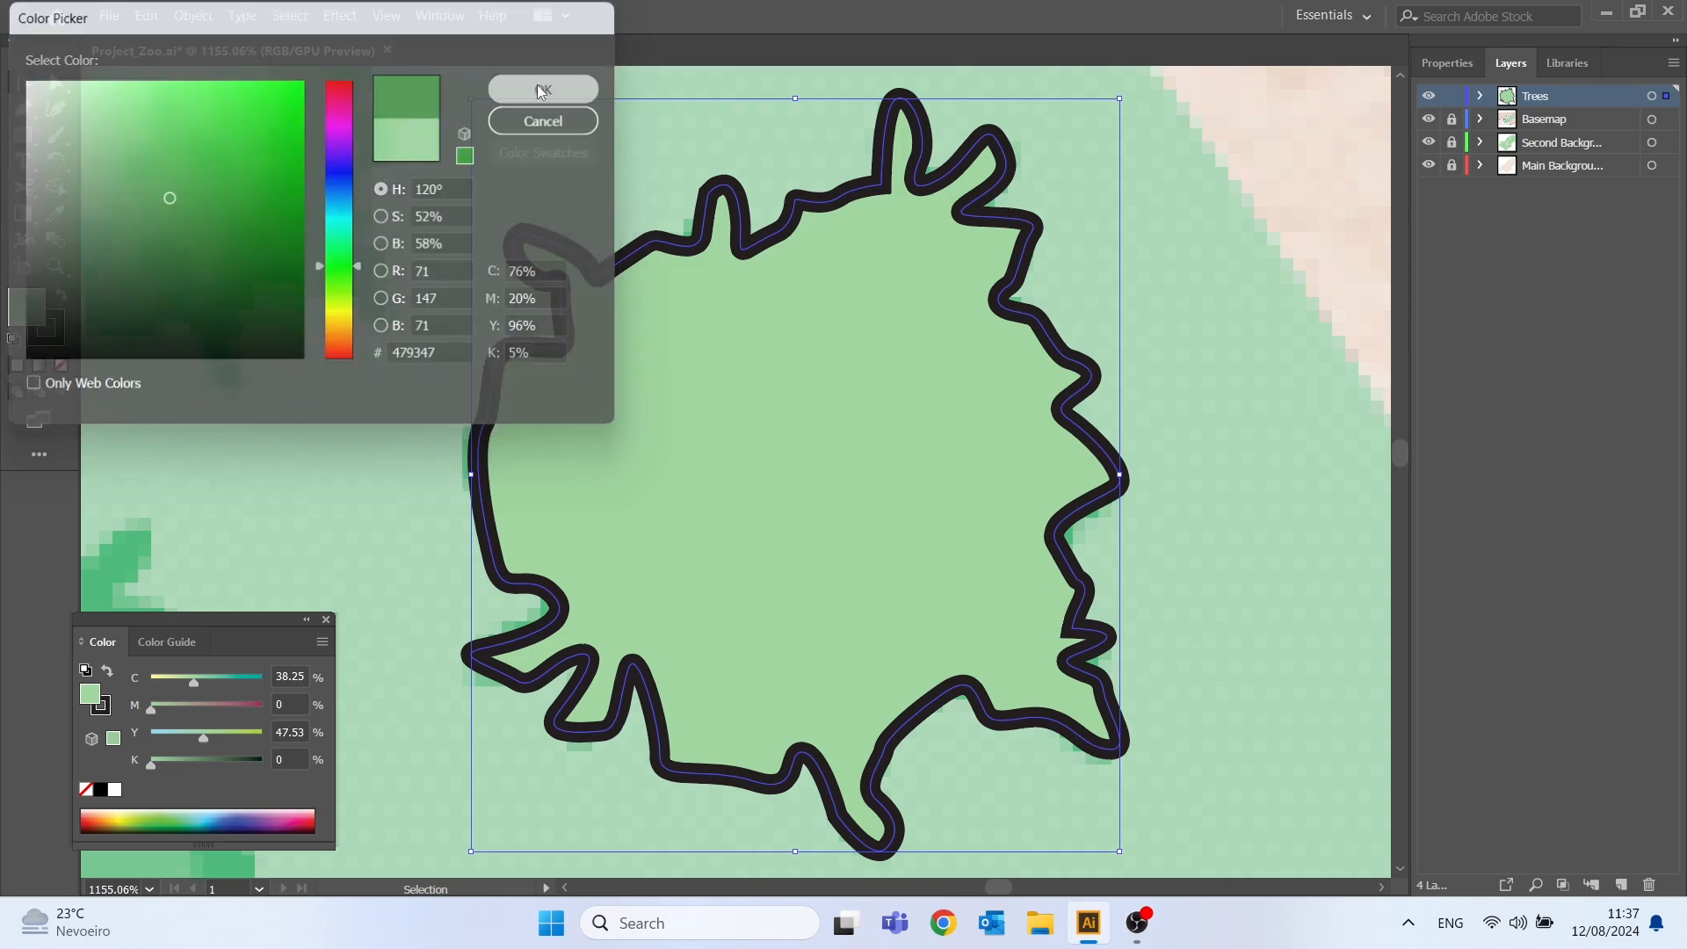
{"action": "left_click", "coordinate": [1133, 448]}
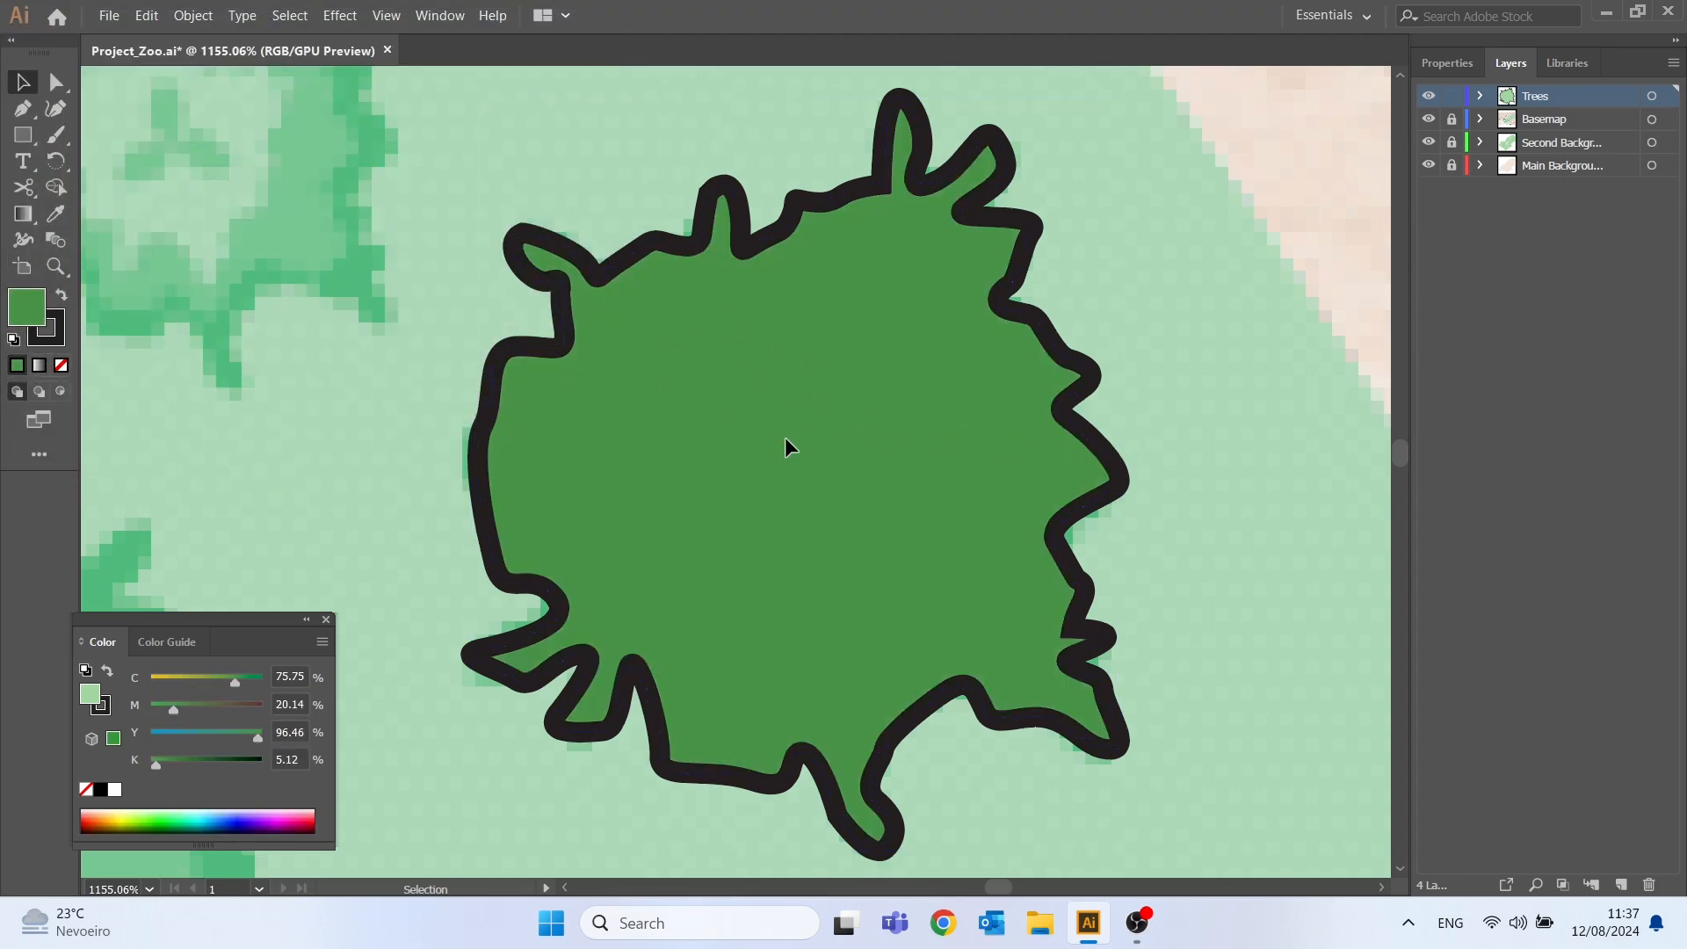
- Reorder the Trees layer's paths with the leaf symbol on top, the inner area beneath it and the outer outline lowest
{"action": "left_click", "coordinate": [784, 439]}
{"action": "left_click", "coordinate": [1252, 456]}
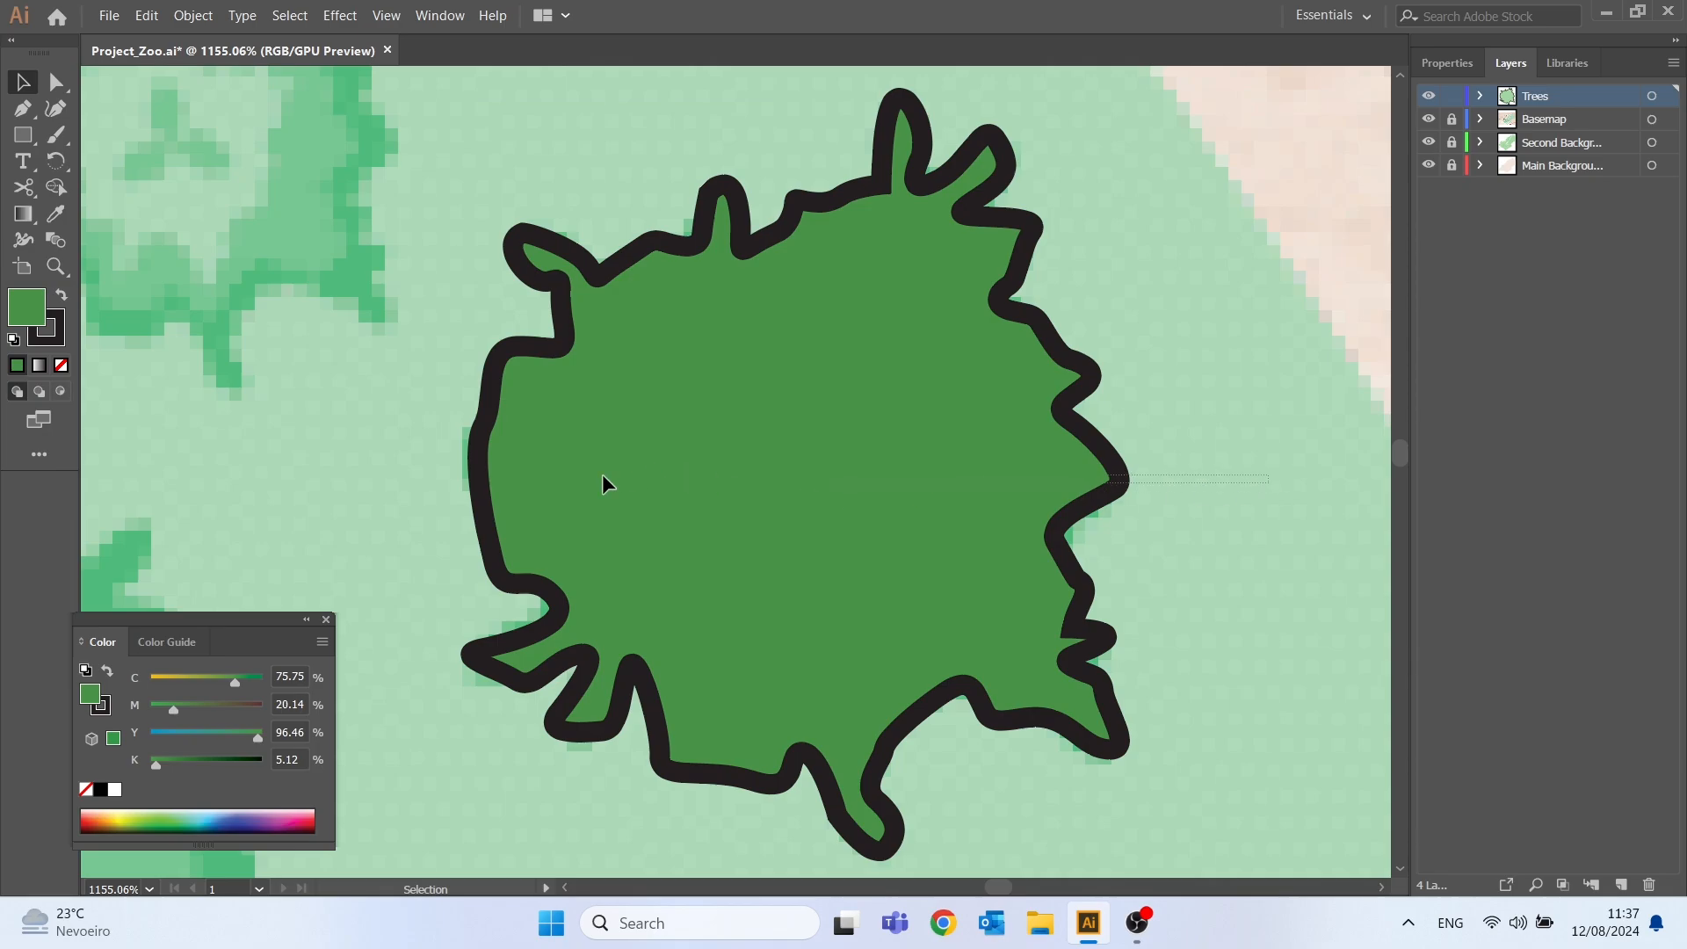
{"action": "left_click", "coordinate": [783, 453]}
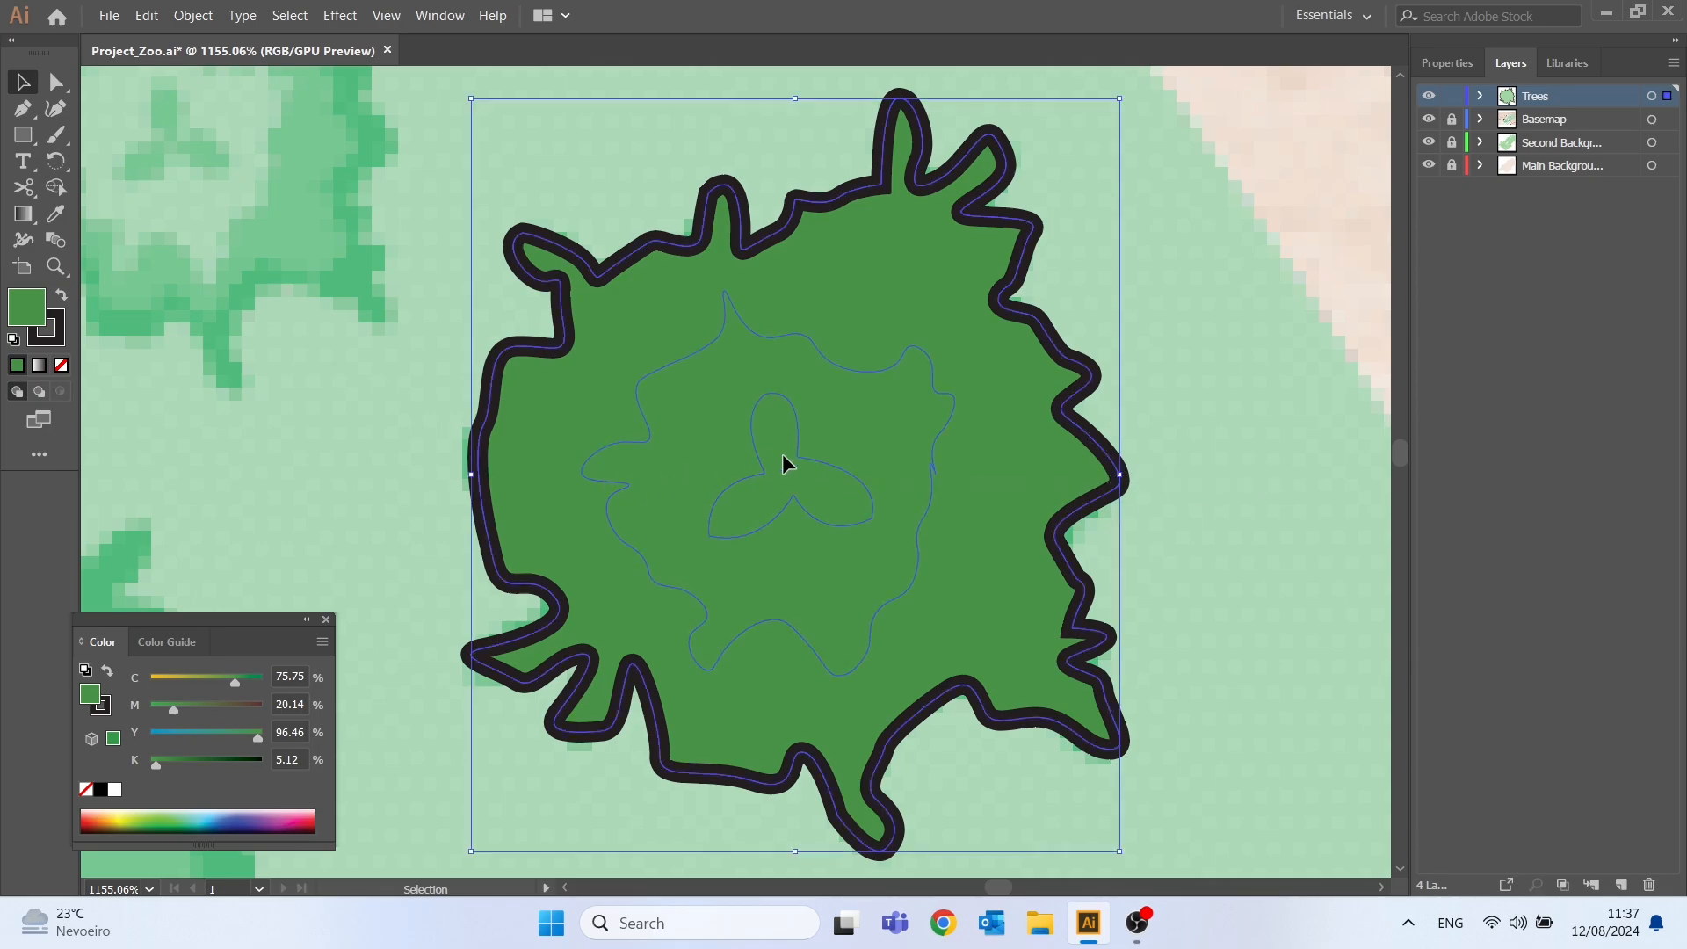
{"action": "left_click", "coordinate": [1483, 97]}
{"action": "mouse_move", "coordinate": [1565, 123]}
{"action": "left_mouse_down"}
{"action": "mouse_move", "coordinate": [1567, 176]}
{"action": "mouse_move", "coordinate": [1565, 111]}
{"action": "left_mouse_up"}
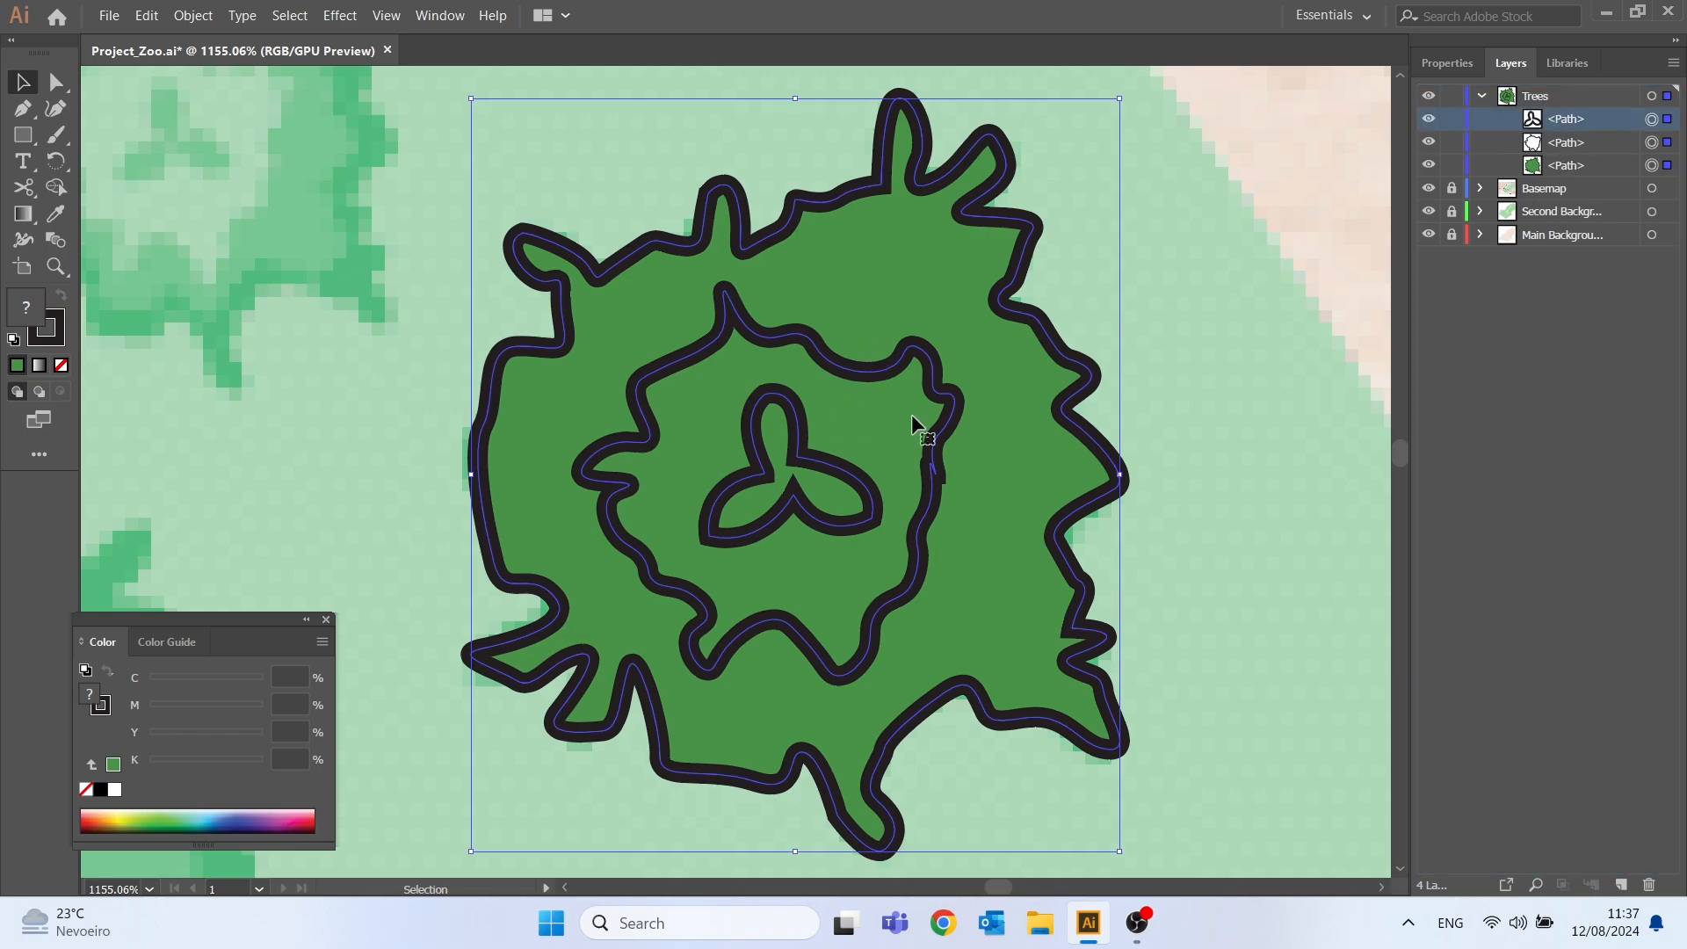
- Fill the leaf symbol with the same dark green and the inner area with a lighter green of C 55, M 8, Y 67, K 0
{"action": "left_click", "coordinate": [787, 459]}
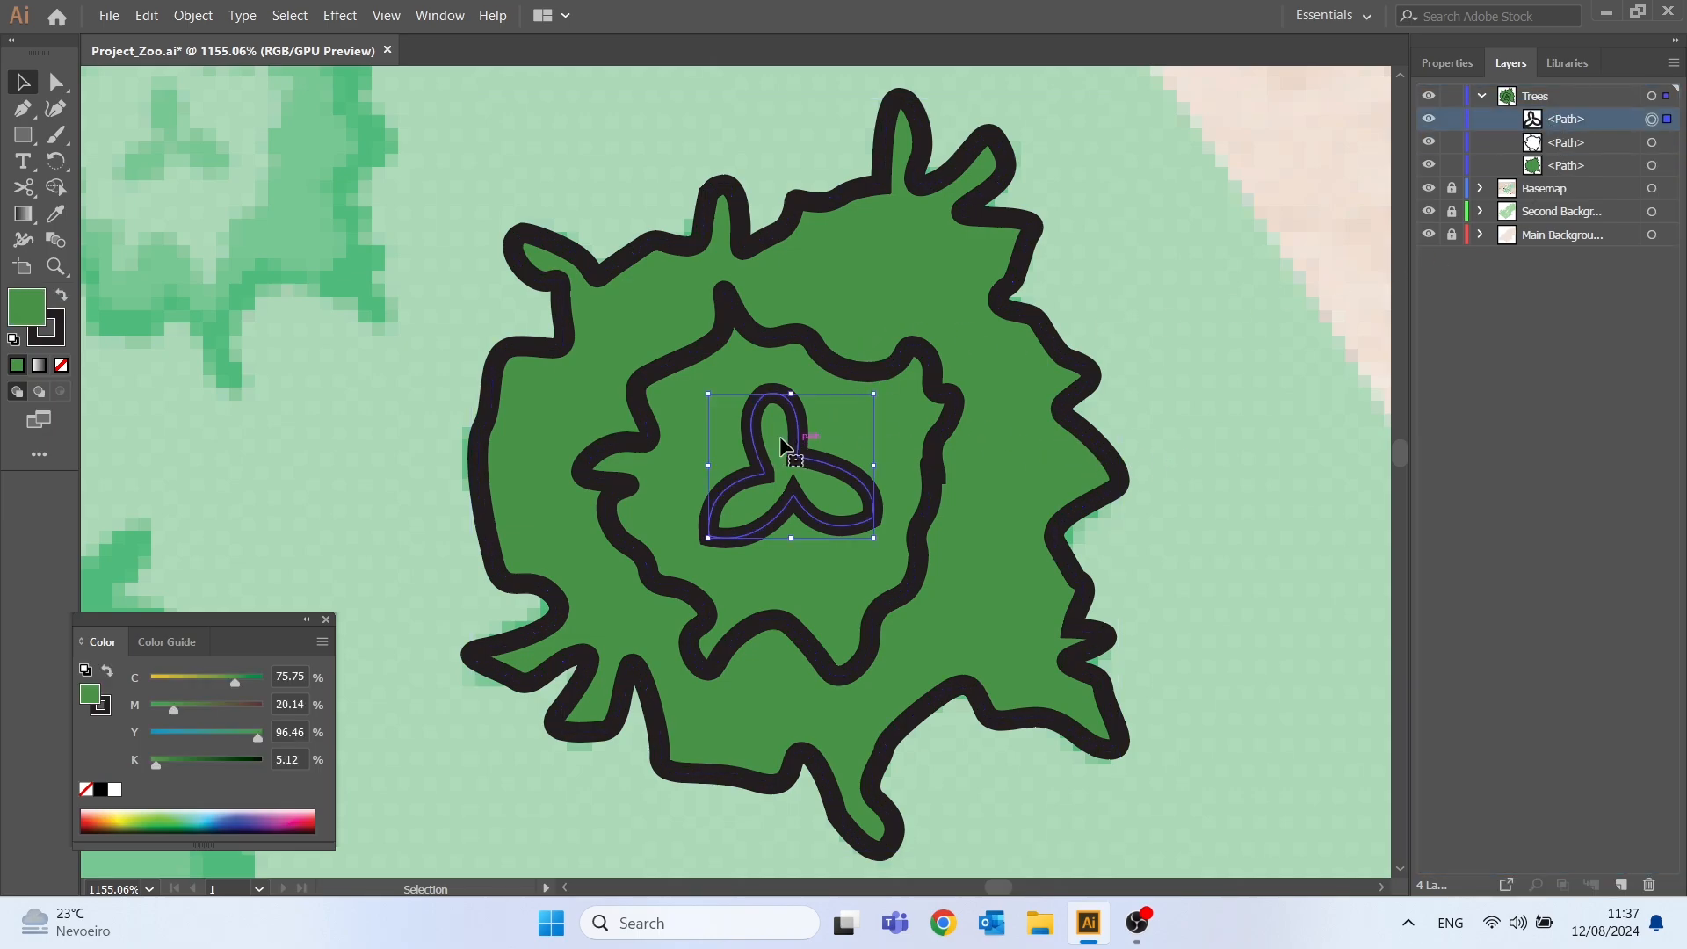
{"action": "left_click", "coordinate": [114, 766]}
{"action": "left_click", "coordinate": [648, 563]}
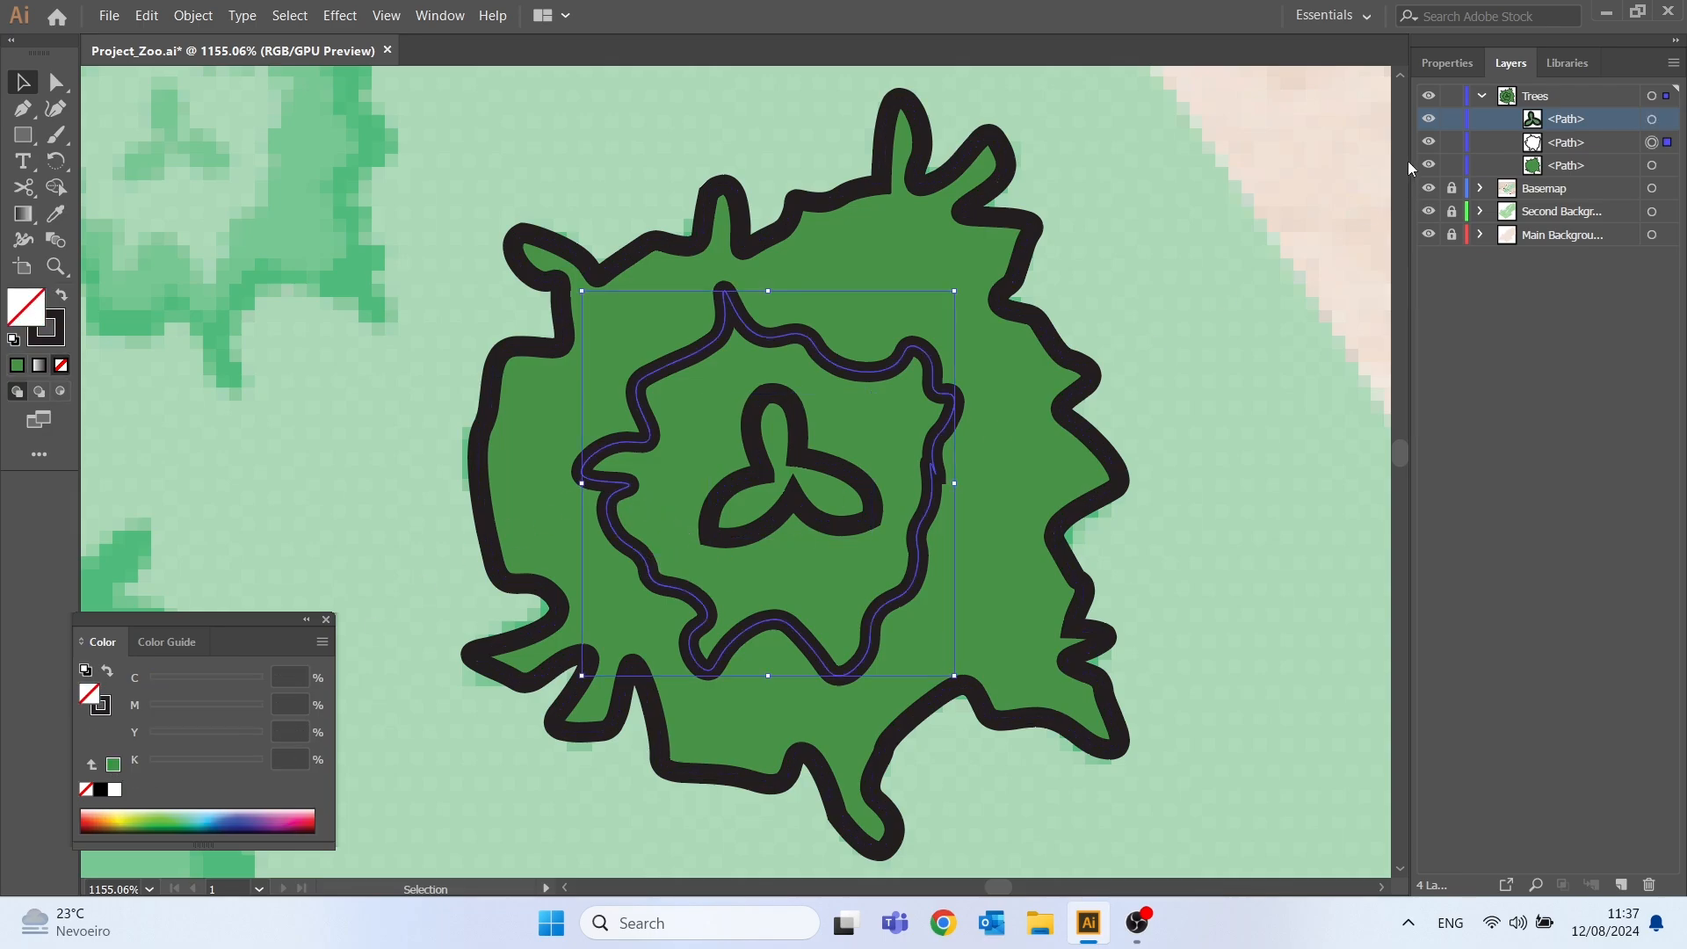
{"action": "left_click", "coordinate": [1558, 150]}
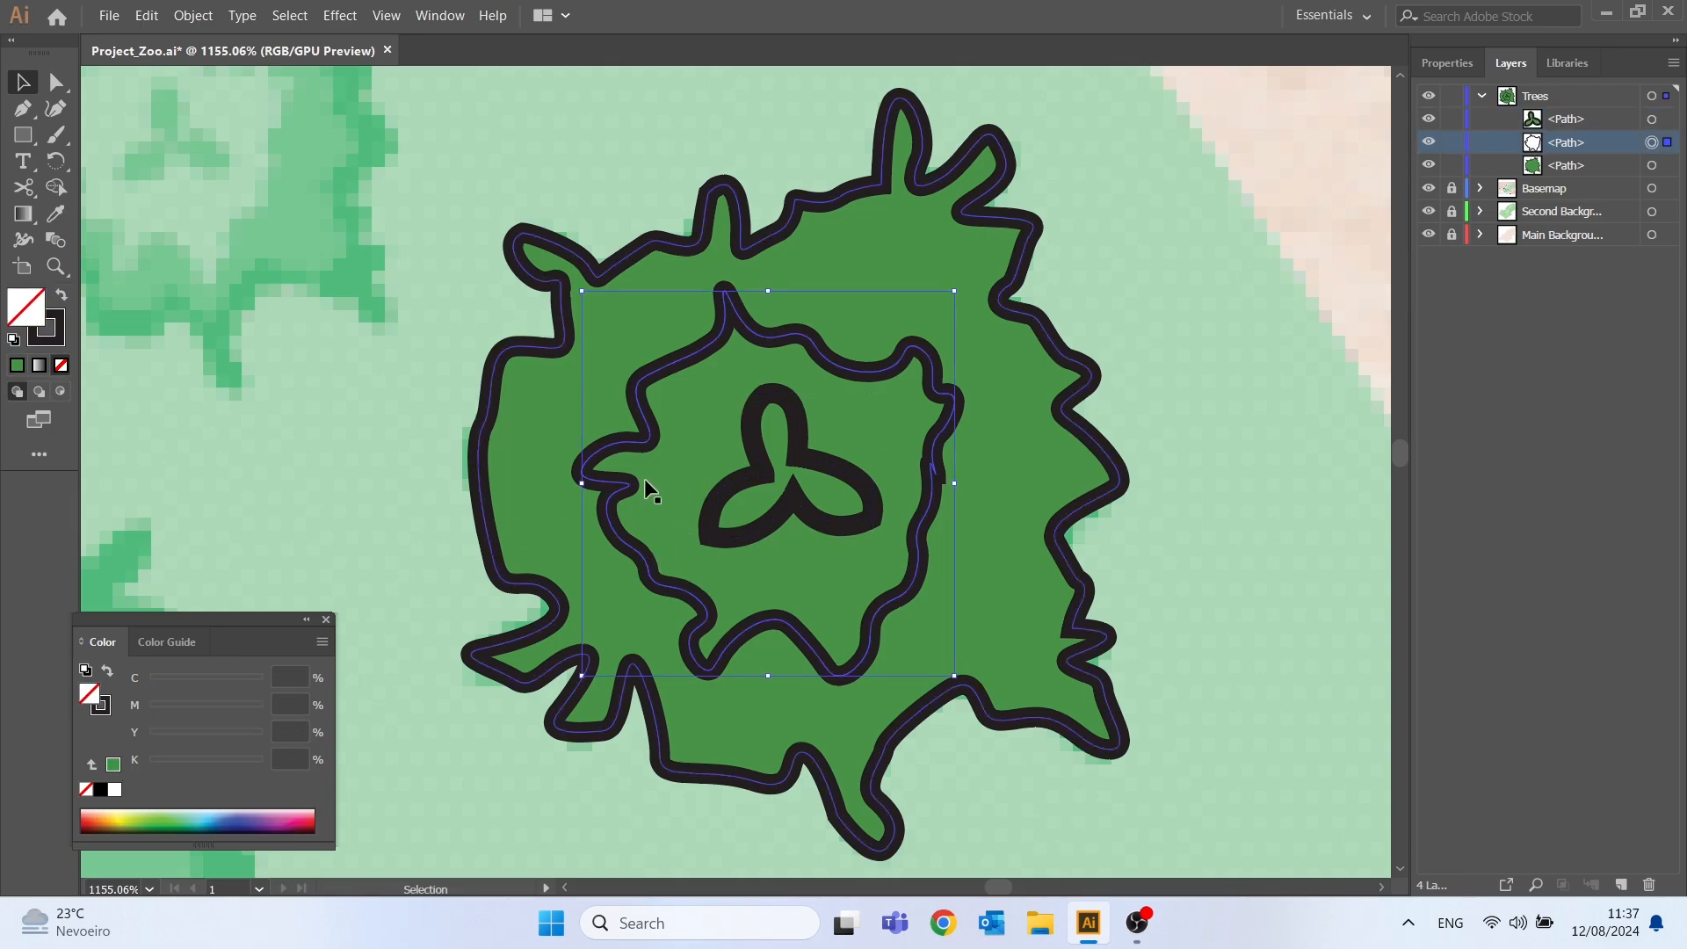
{"action": "left_click", "coordinate": [109, 768]}
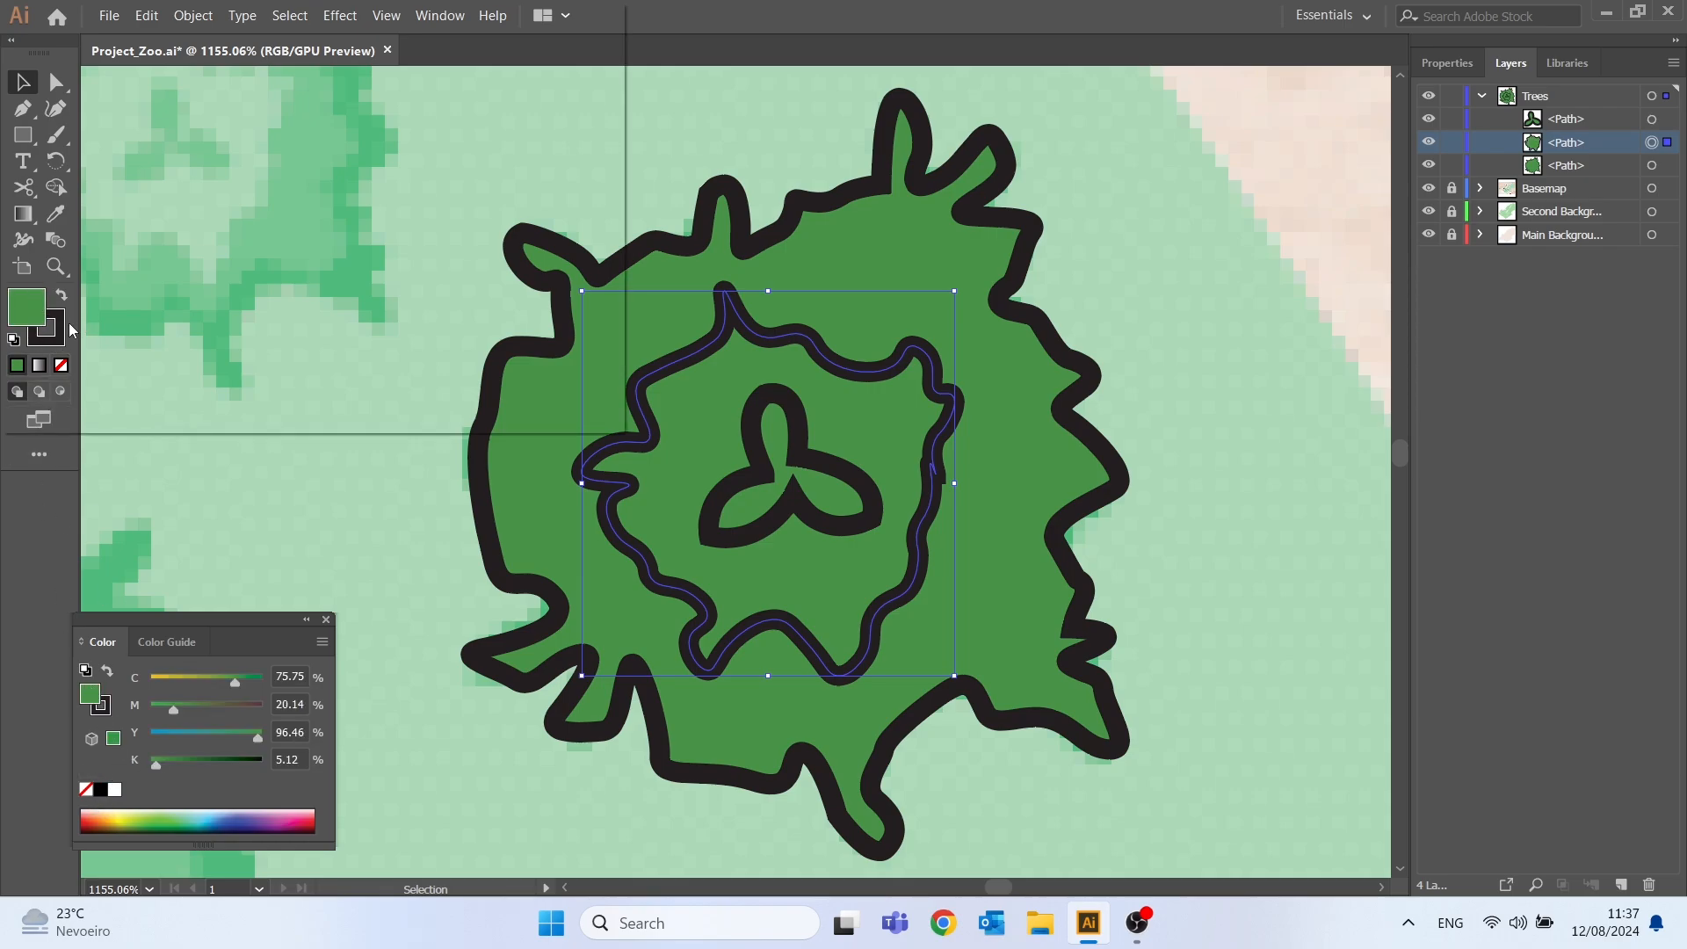
{"action": "double_click", "coordinate": [35, 296]}
{"action": "left_click", "coordinate": [145, 182]}
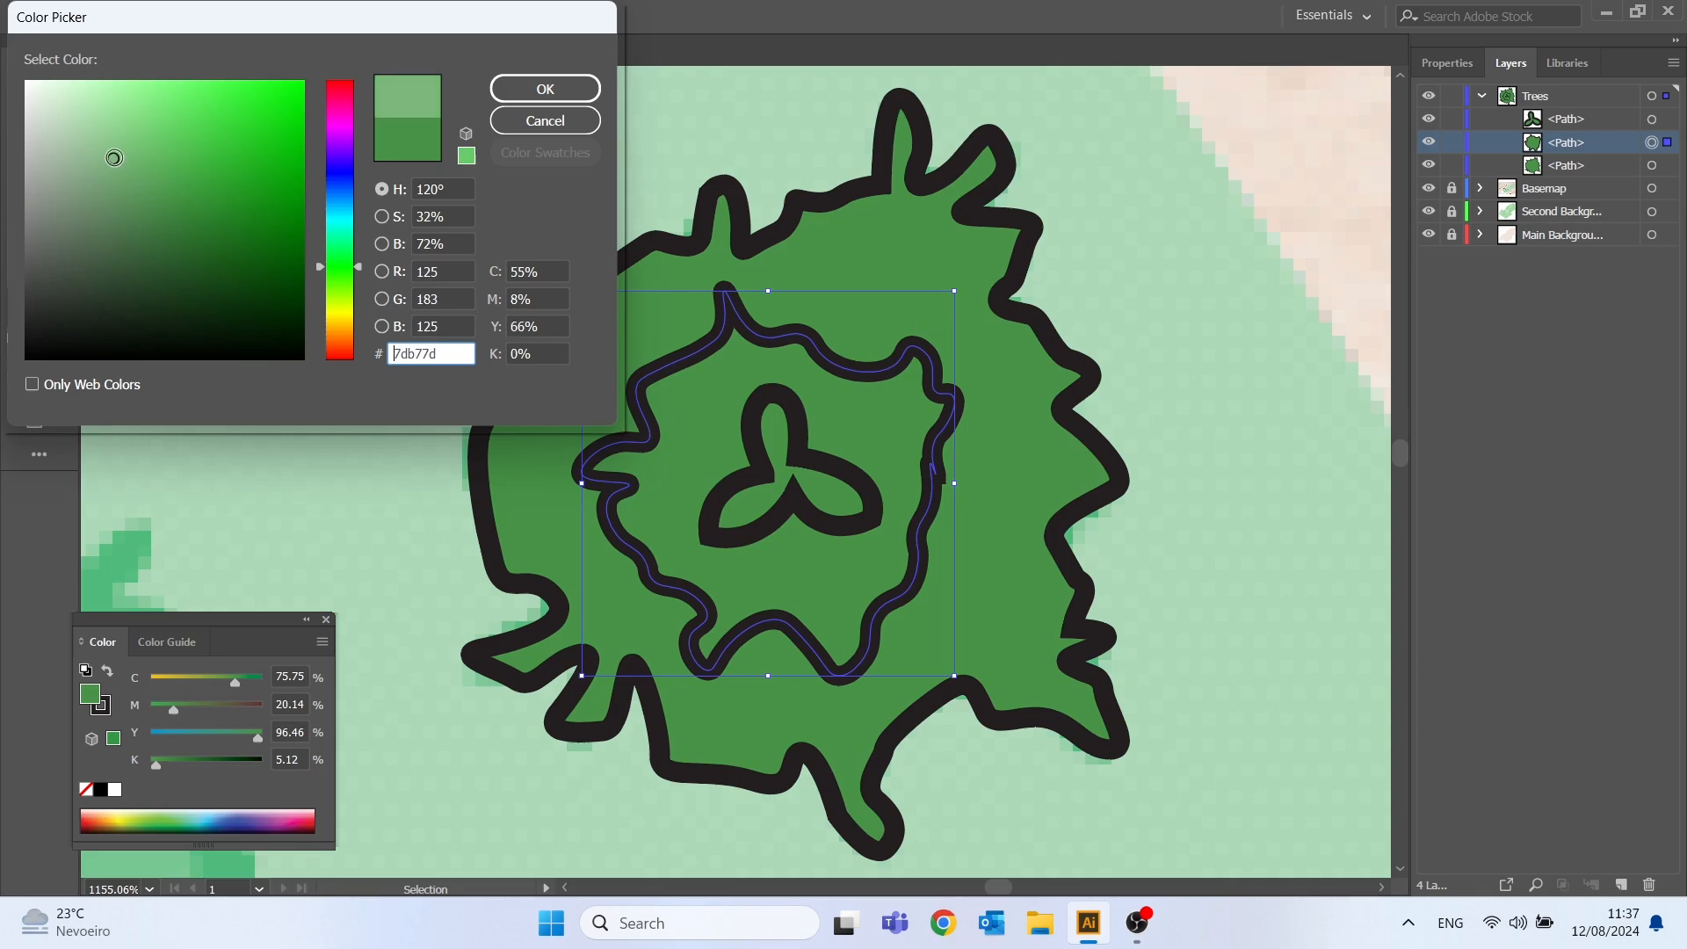
{"action": "left_click", "coordinate": [518, 81]}
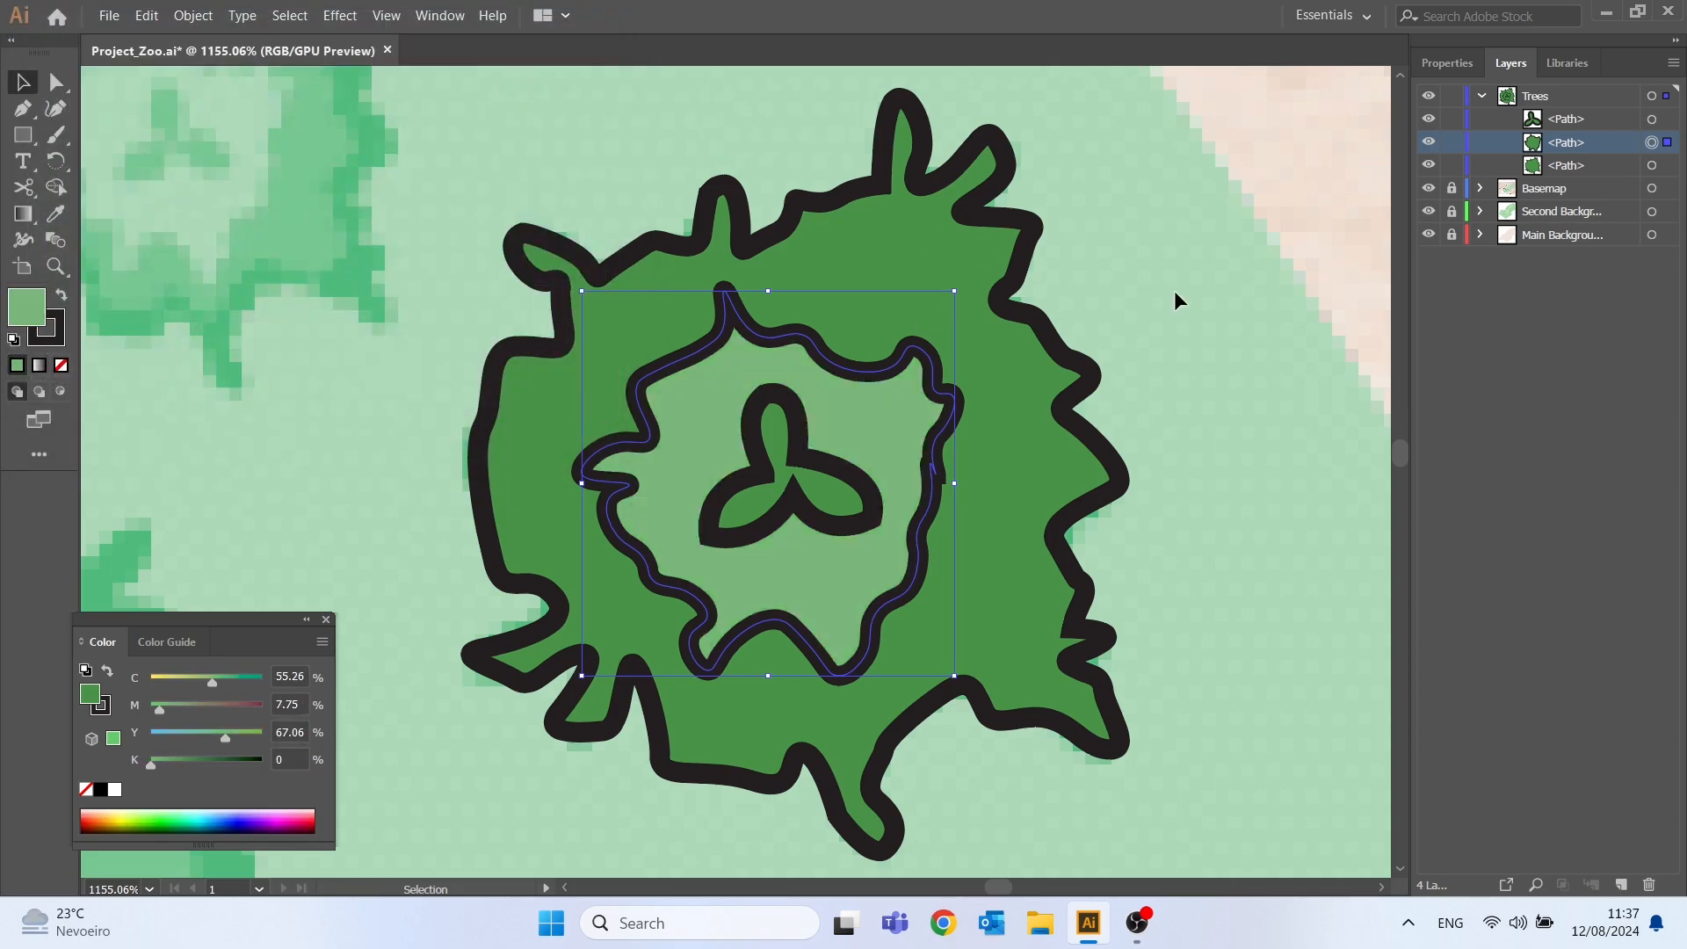
- Remove the black stroke from all three tree paths
{"action": "left_click_drag", "start_coordinate": [1205, 703], "coordinate": [550, 245]}
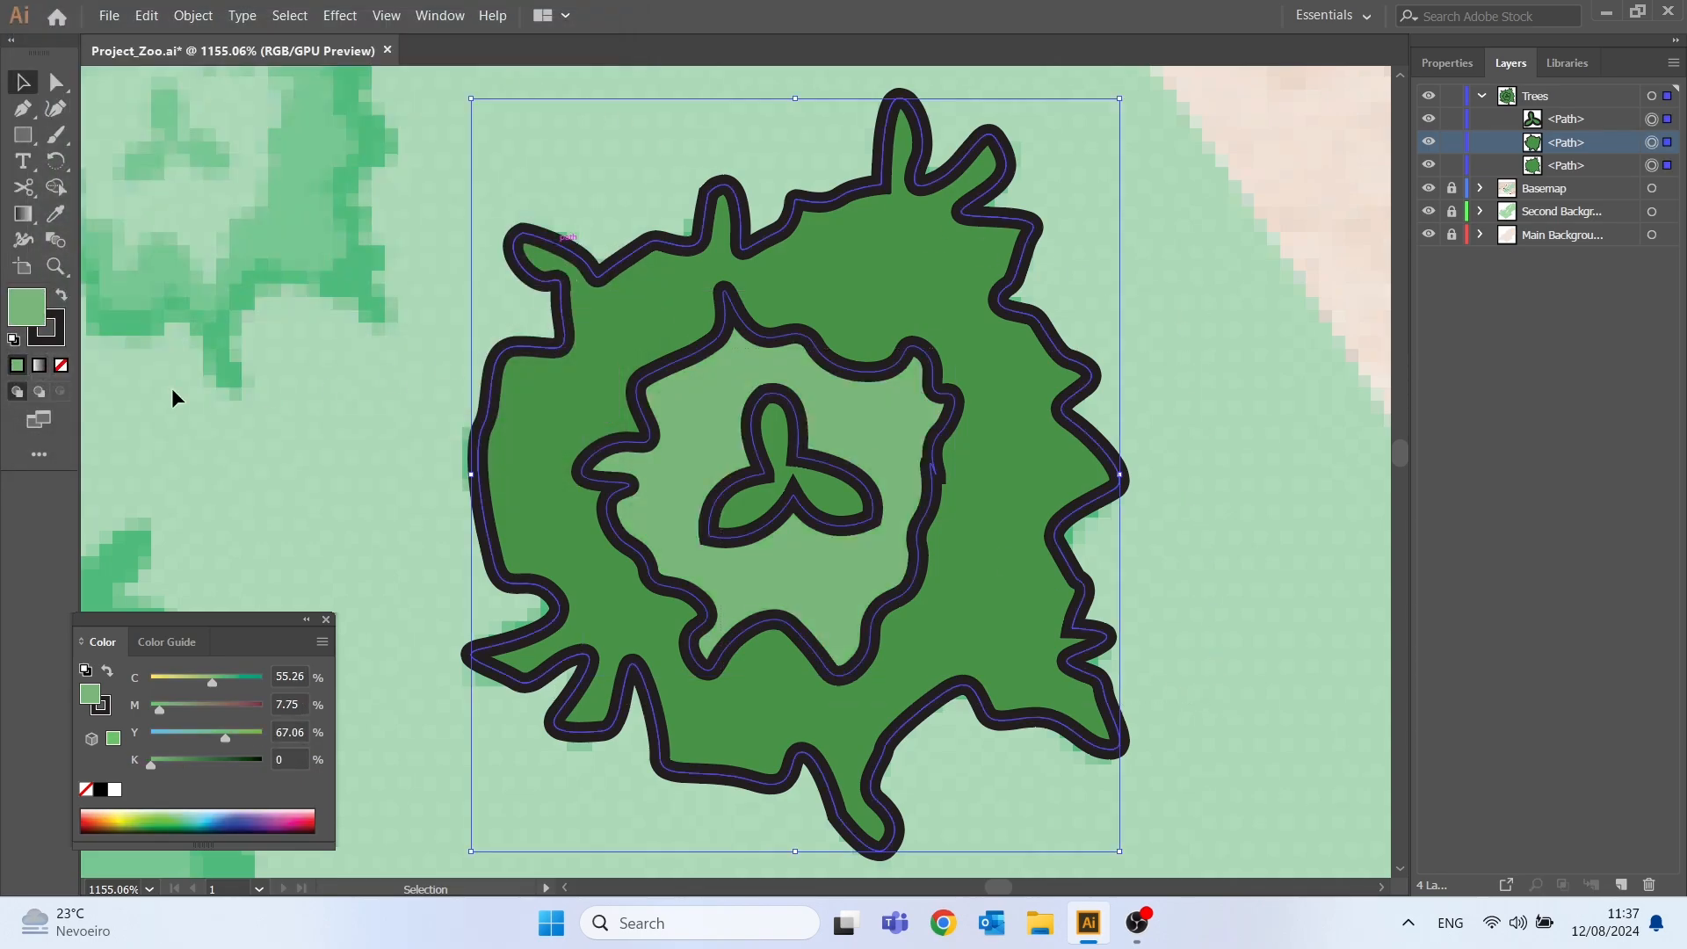
{"action": "left_click", "coordinate": [56, 334]}
{"action": "left_click", "coordinate": [62, 365]}
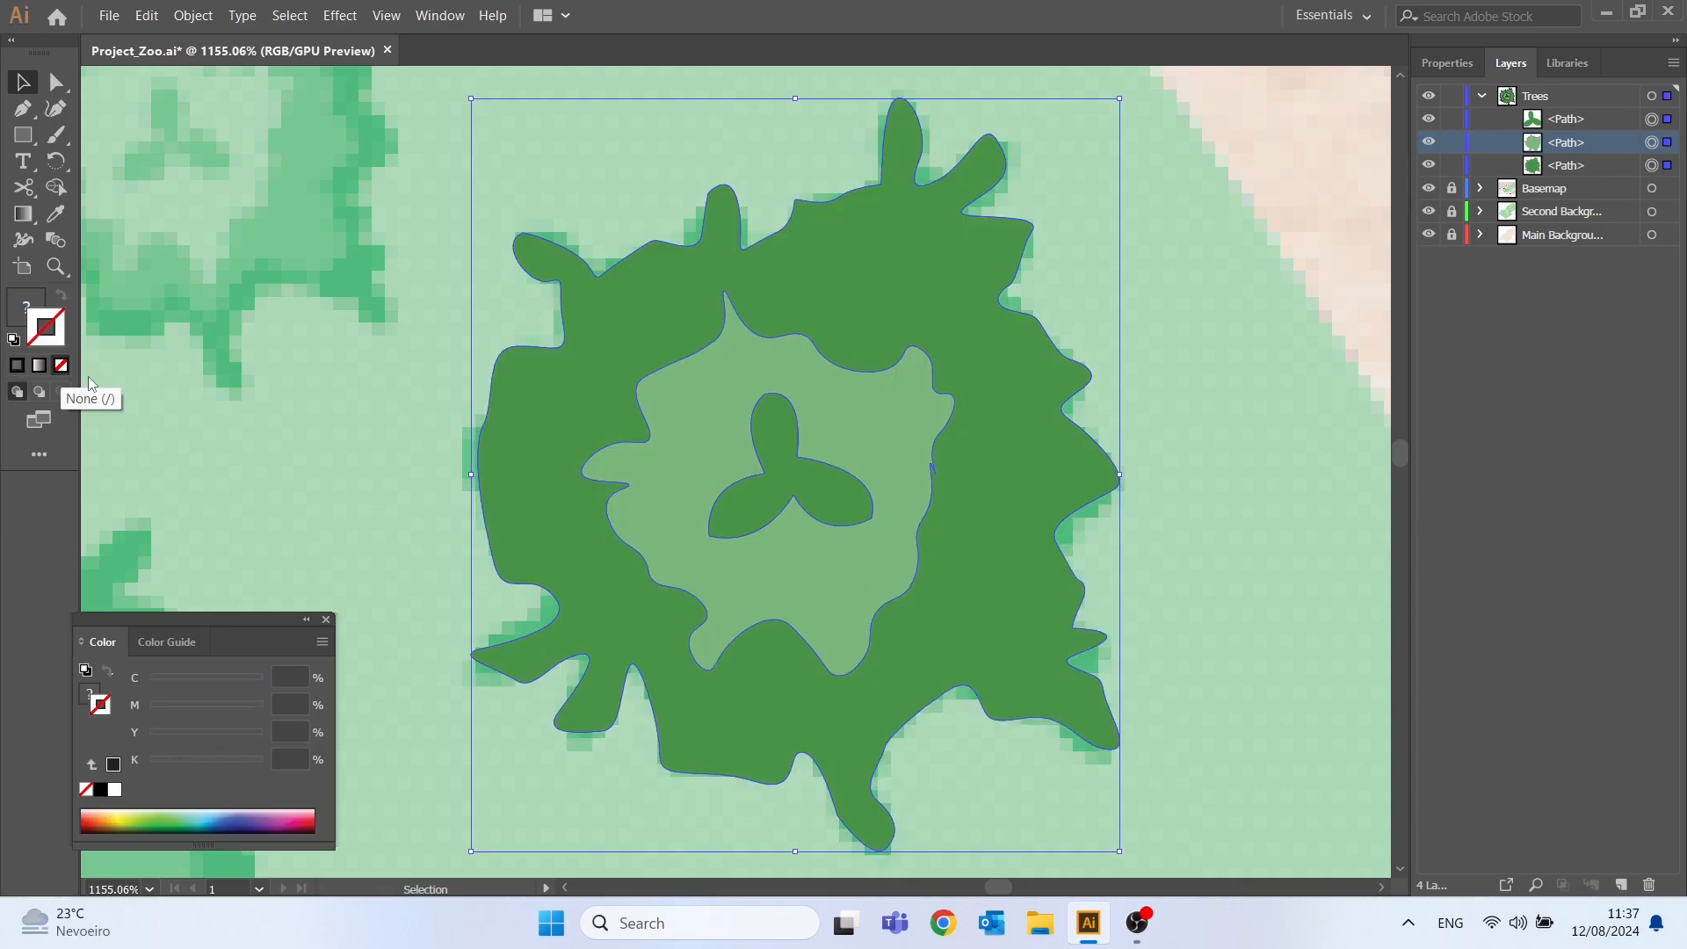
{"action": "left_click", "coordinate": [1210, 388]}
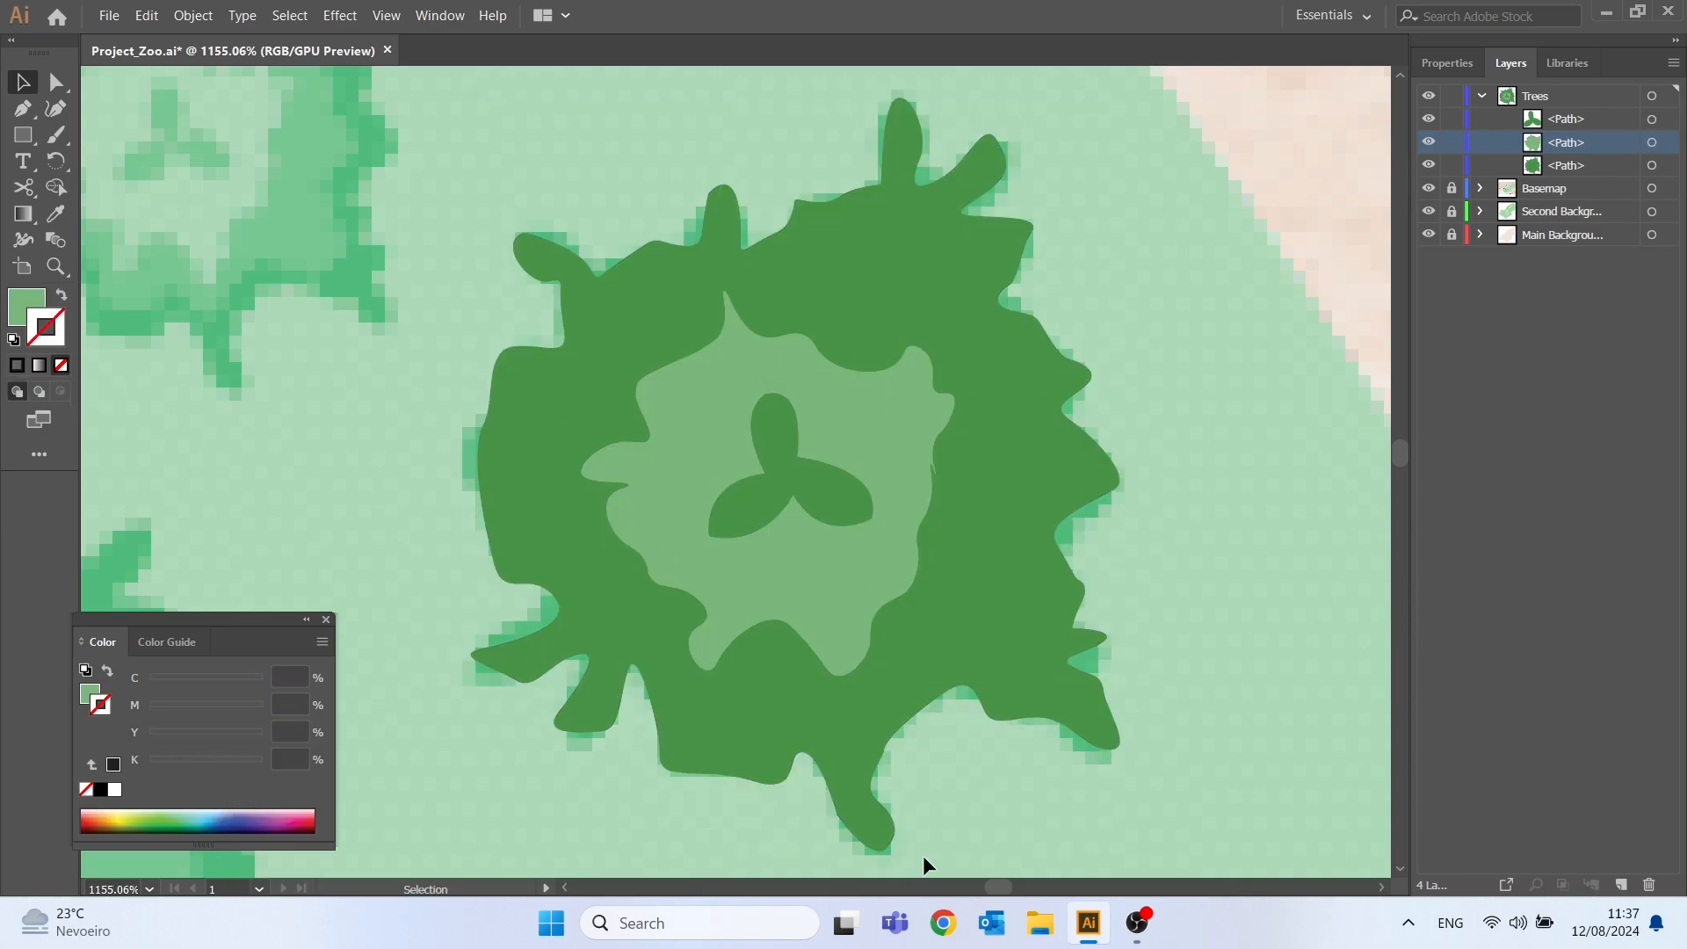
- Recolour the outer tree shape with the Eyedropper, sampling the darkest green at the edge of the large neighbouring basemap tree
{"action": "left_click", "coordinate": [151, 890]}
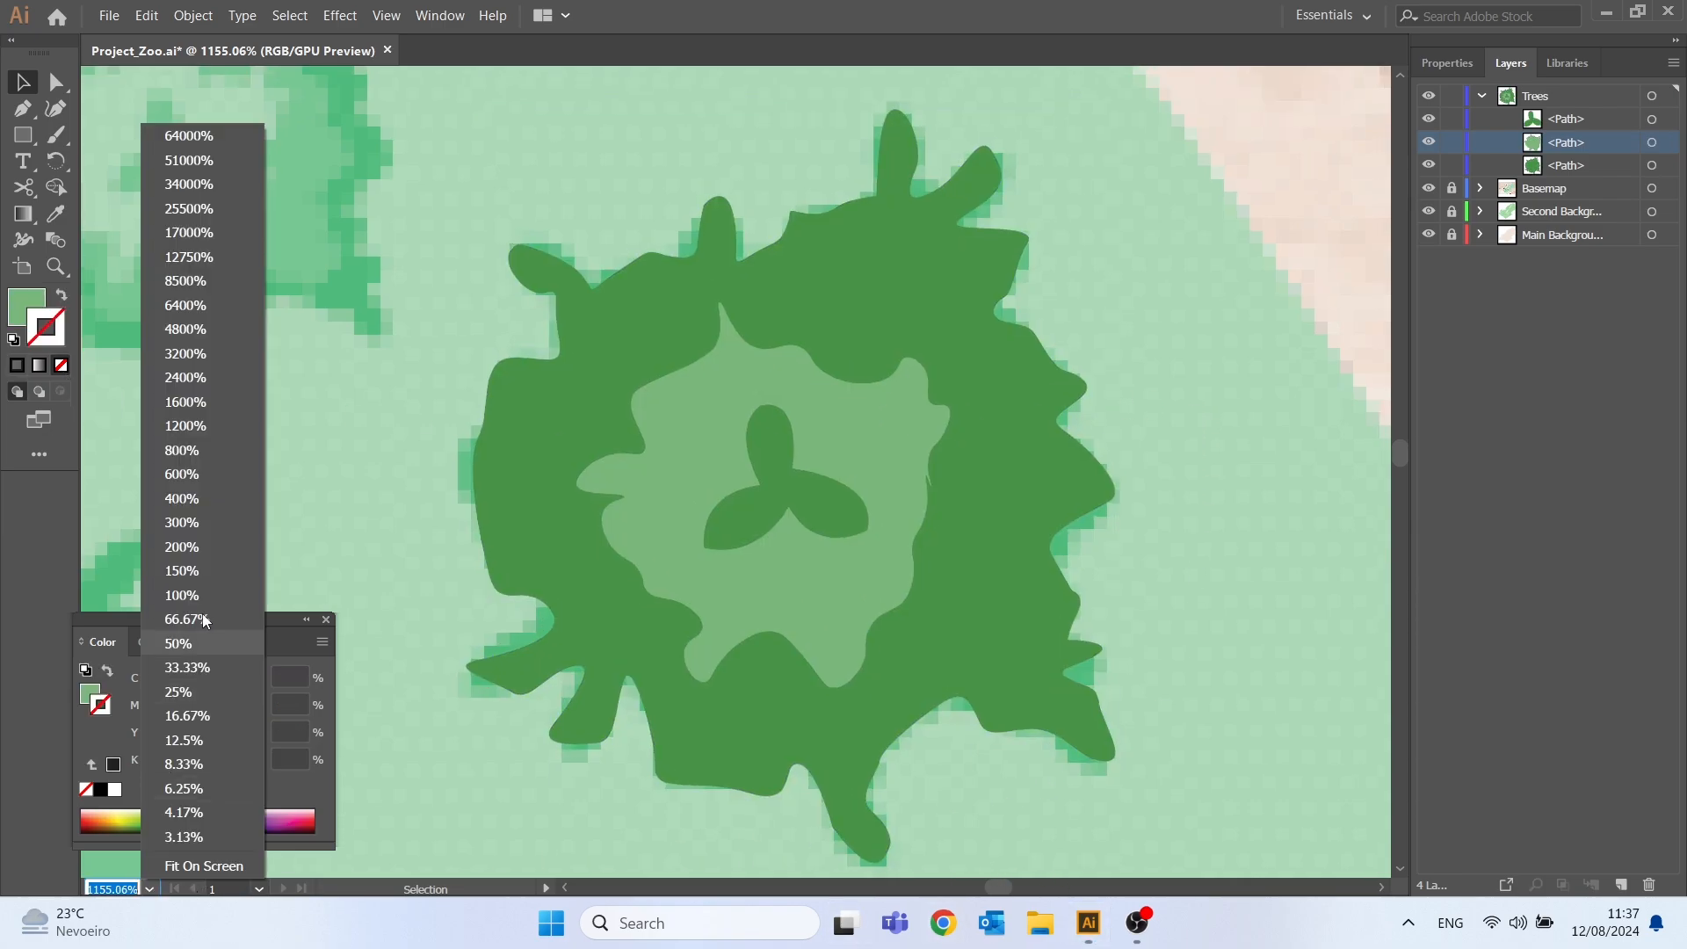
{"action": "left_click", "coordinate": [194, 544]}
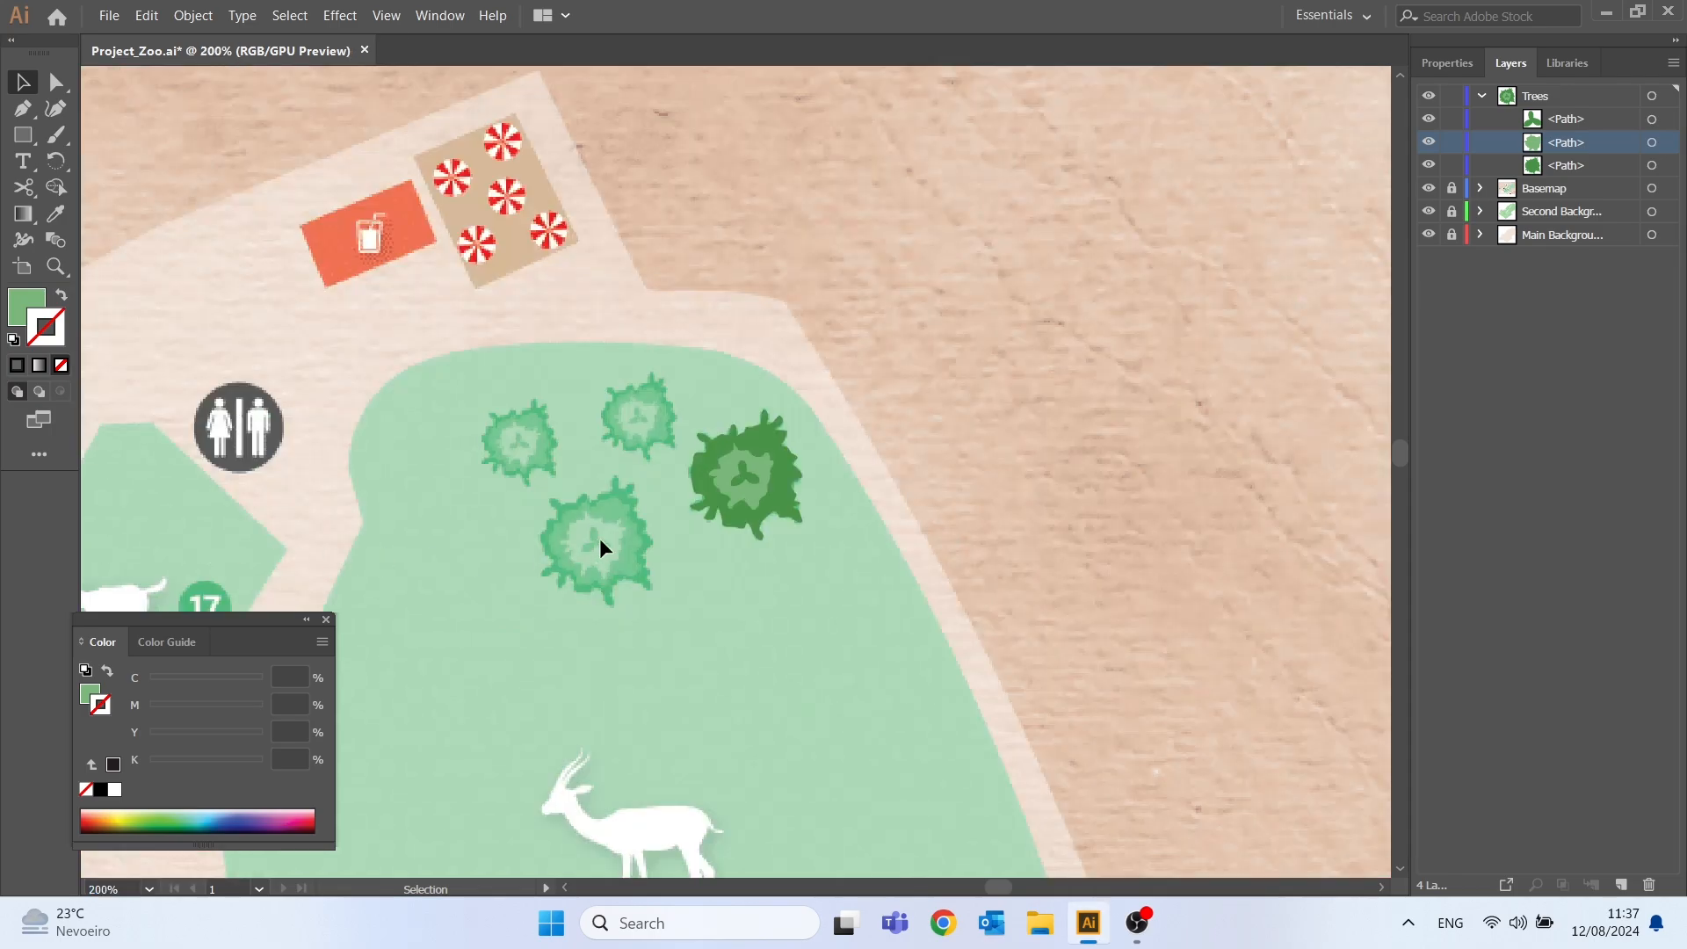
{"action": "scroll", "coordinate": [610, 547], "scroll_direction": "down", "scroll_amount": 4}
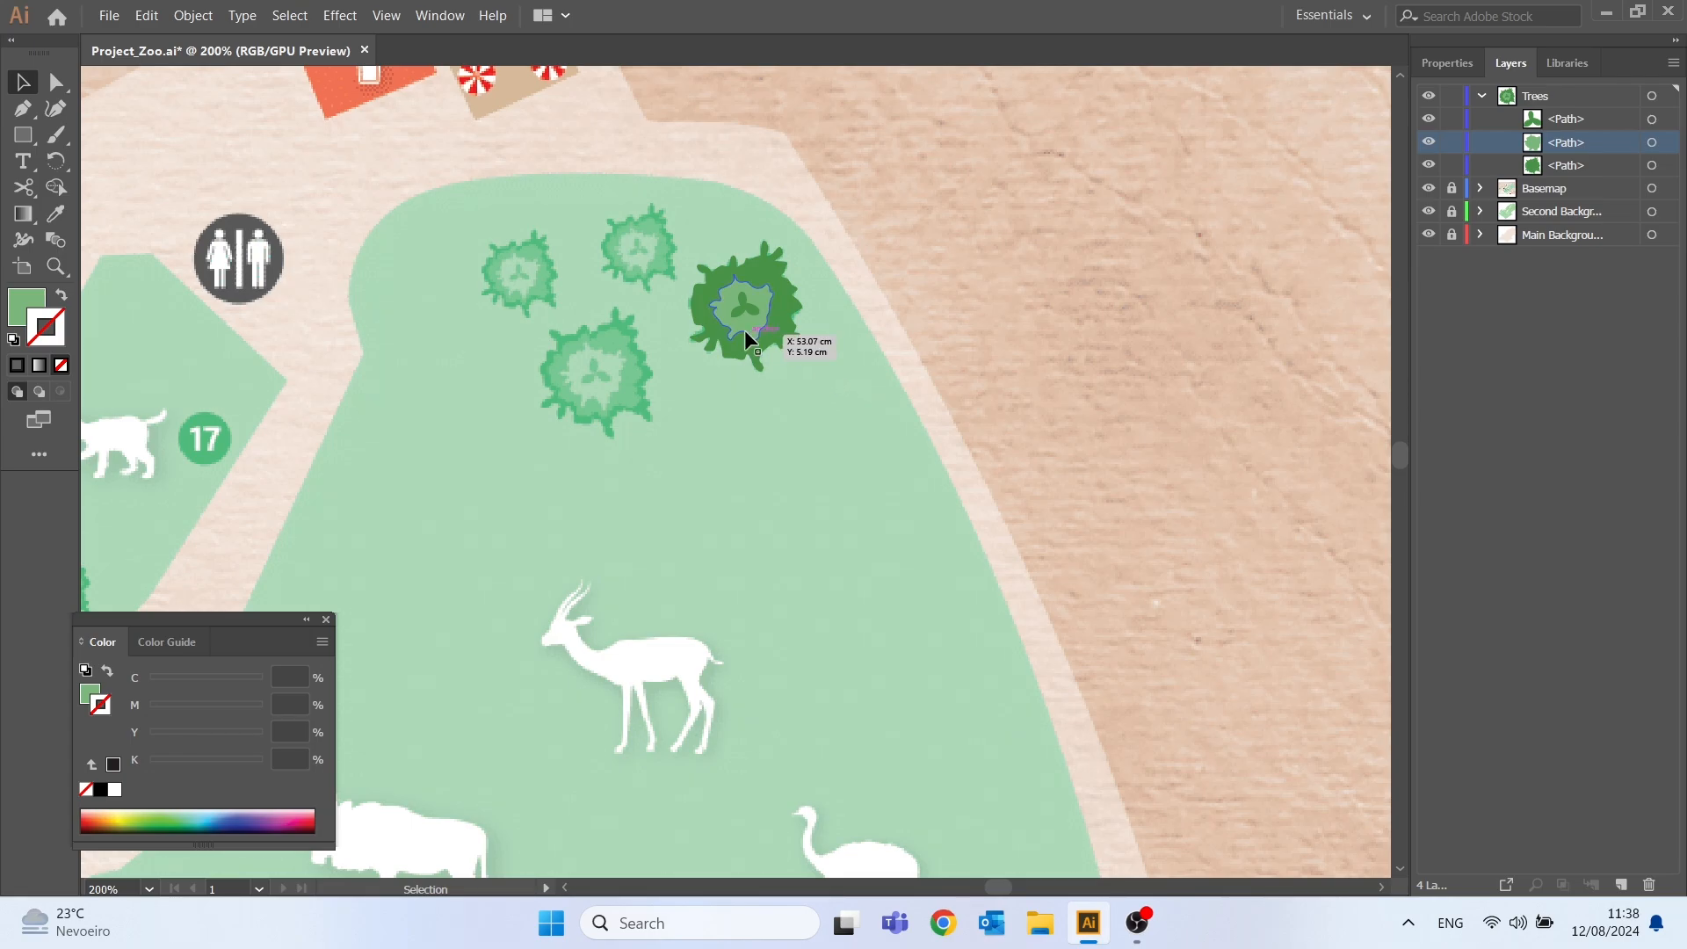
{"action": "left_click", "coordinate": [792, 309]}
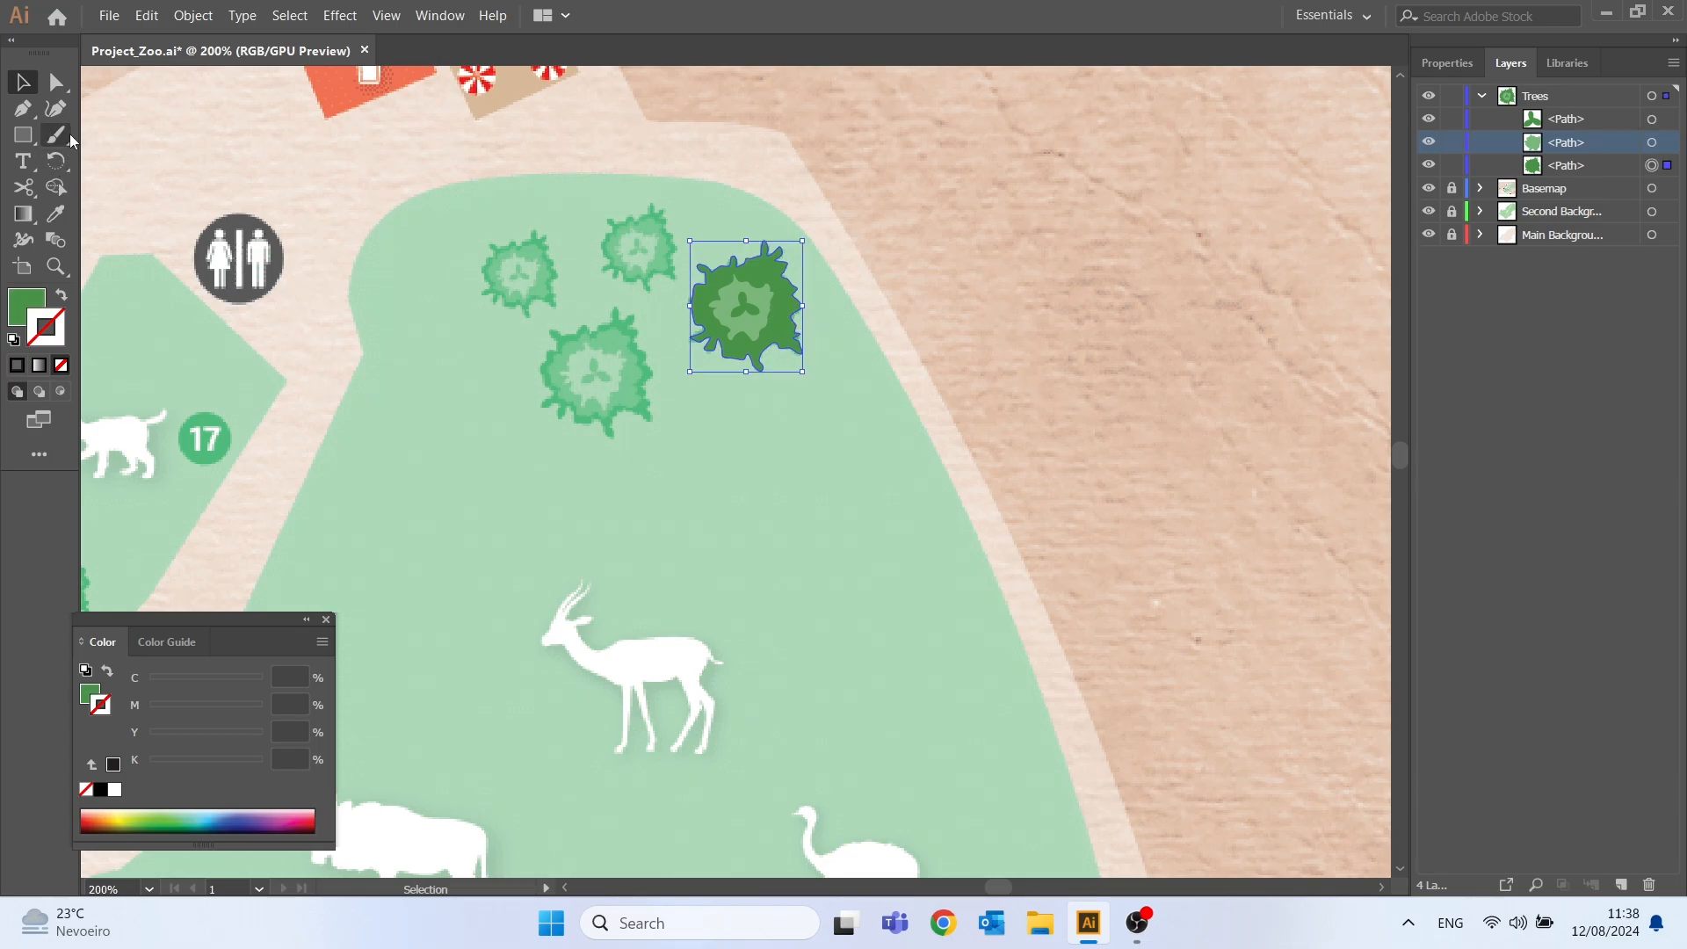
{"action": "left_click", "coordinate": [55, 214]}
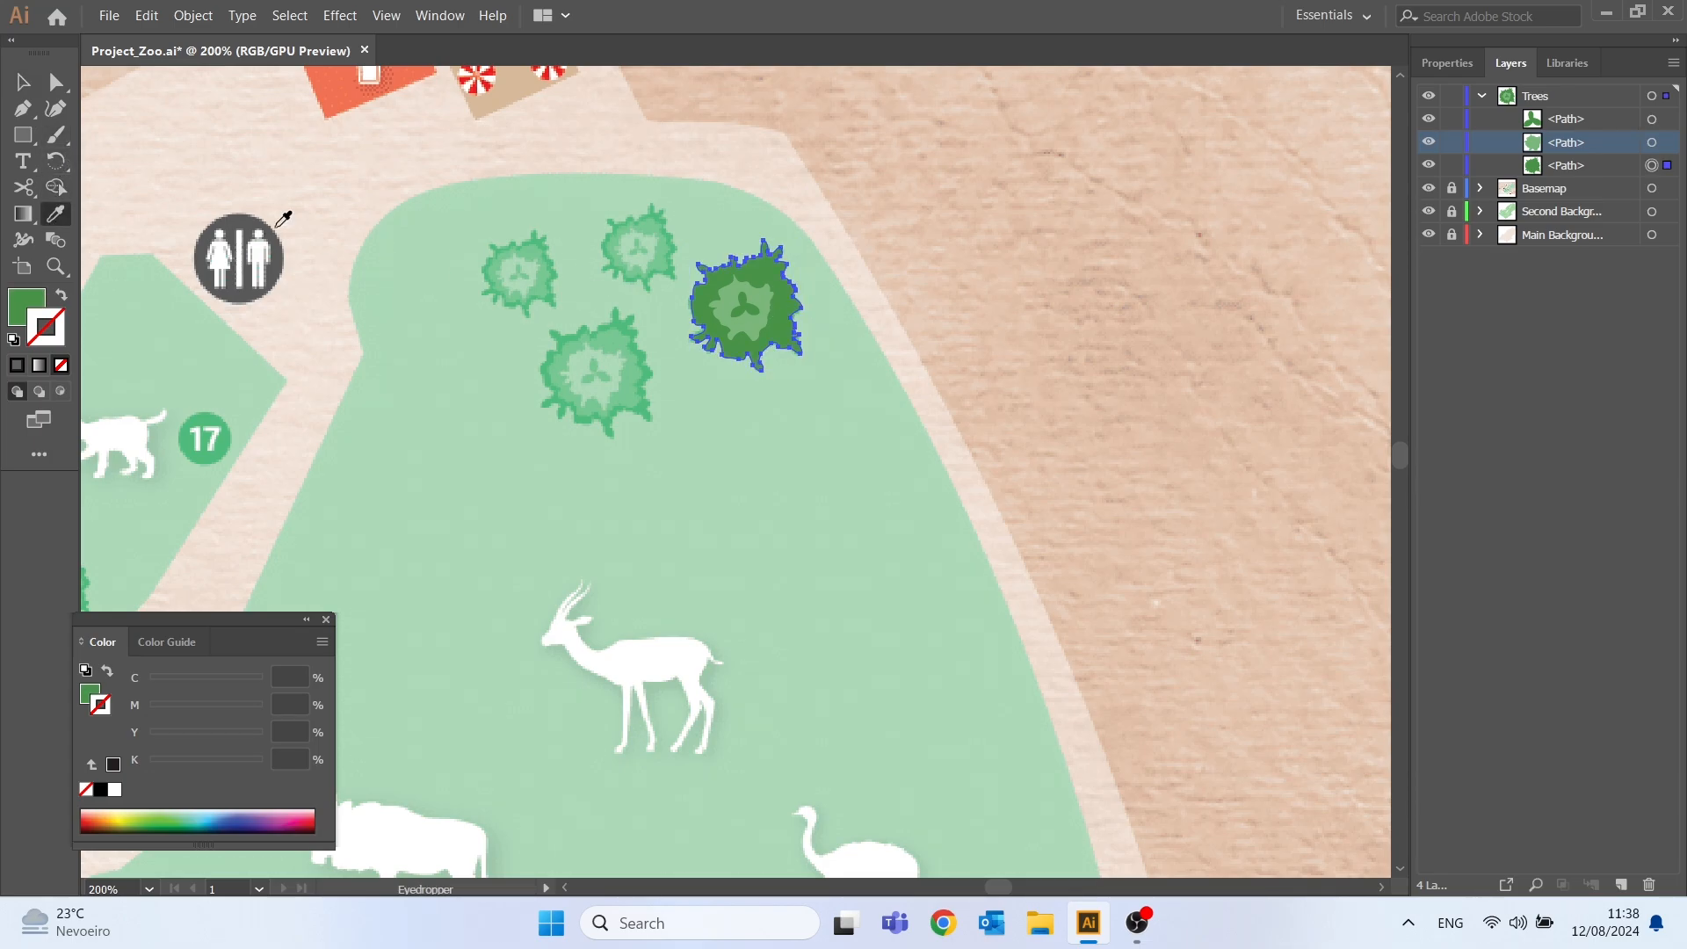
{"action": "left_click", "coordinate": [628, 324]}
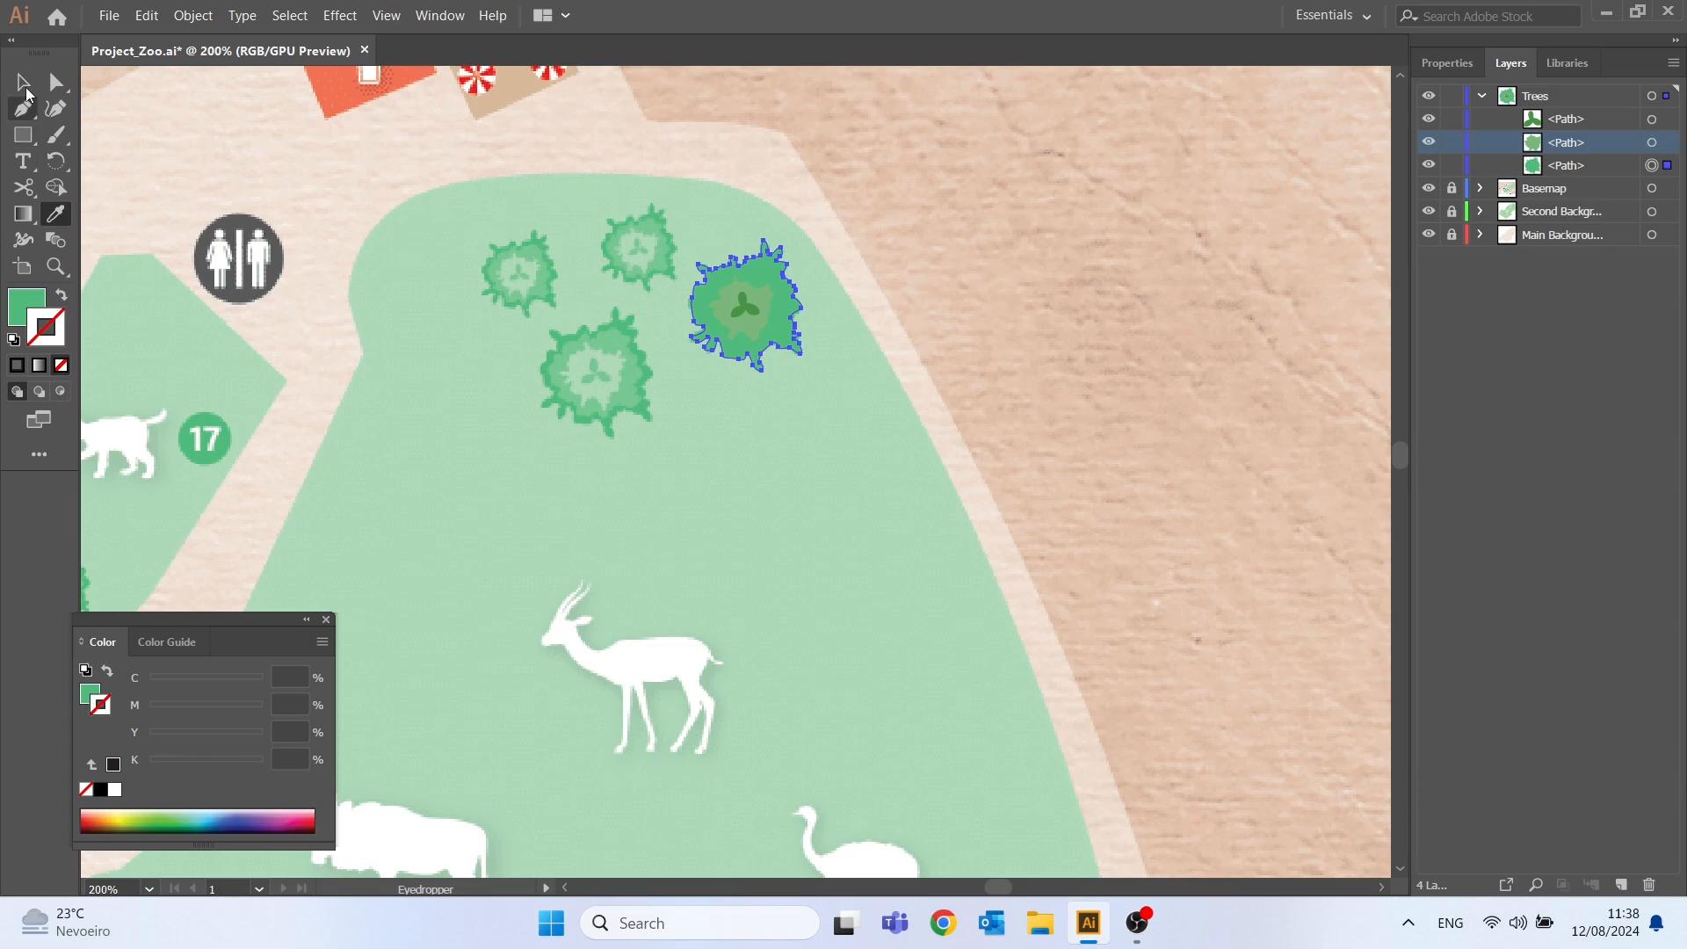
- Recolour the leaf symbol with the Eyedropper, sampling the leaf at the centre of the large neighbouring basemap tree
{"action": "key", "text": "v"}
{"action": "left_click", "coordinate": [746, 304]}
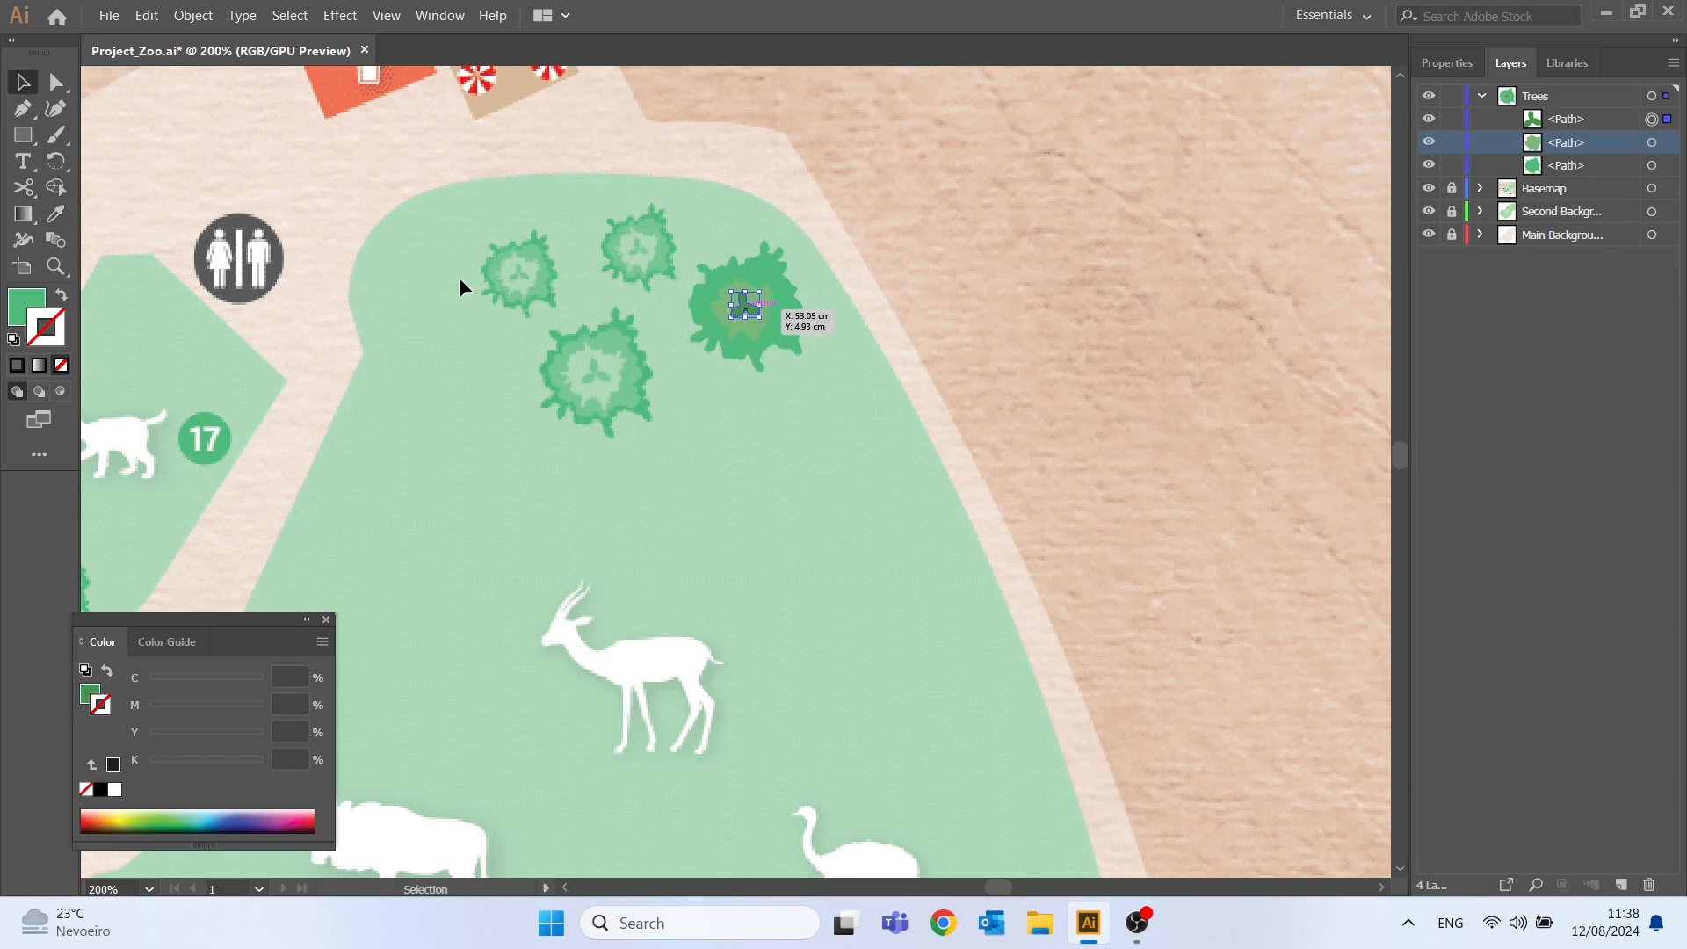
{"action": "left_click", "coordinate": [56, 214]}
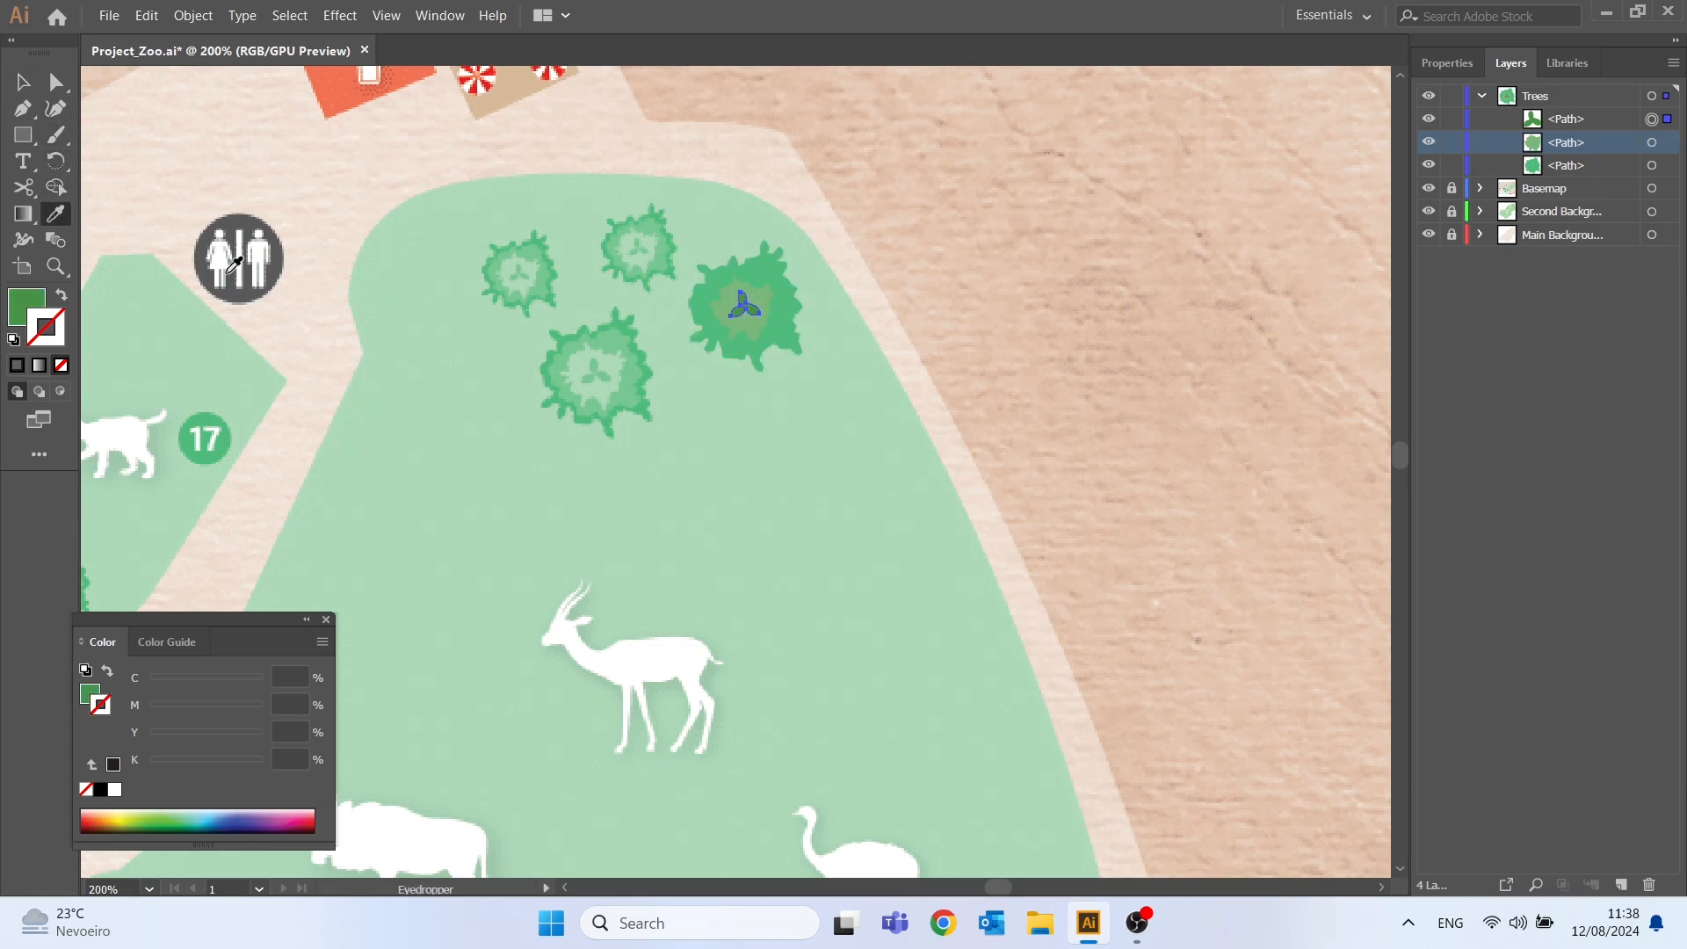
{"action": "left_click", "coordinate": [596, 370]}
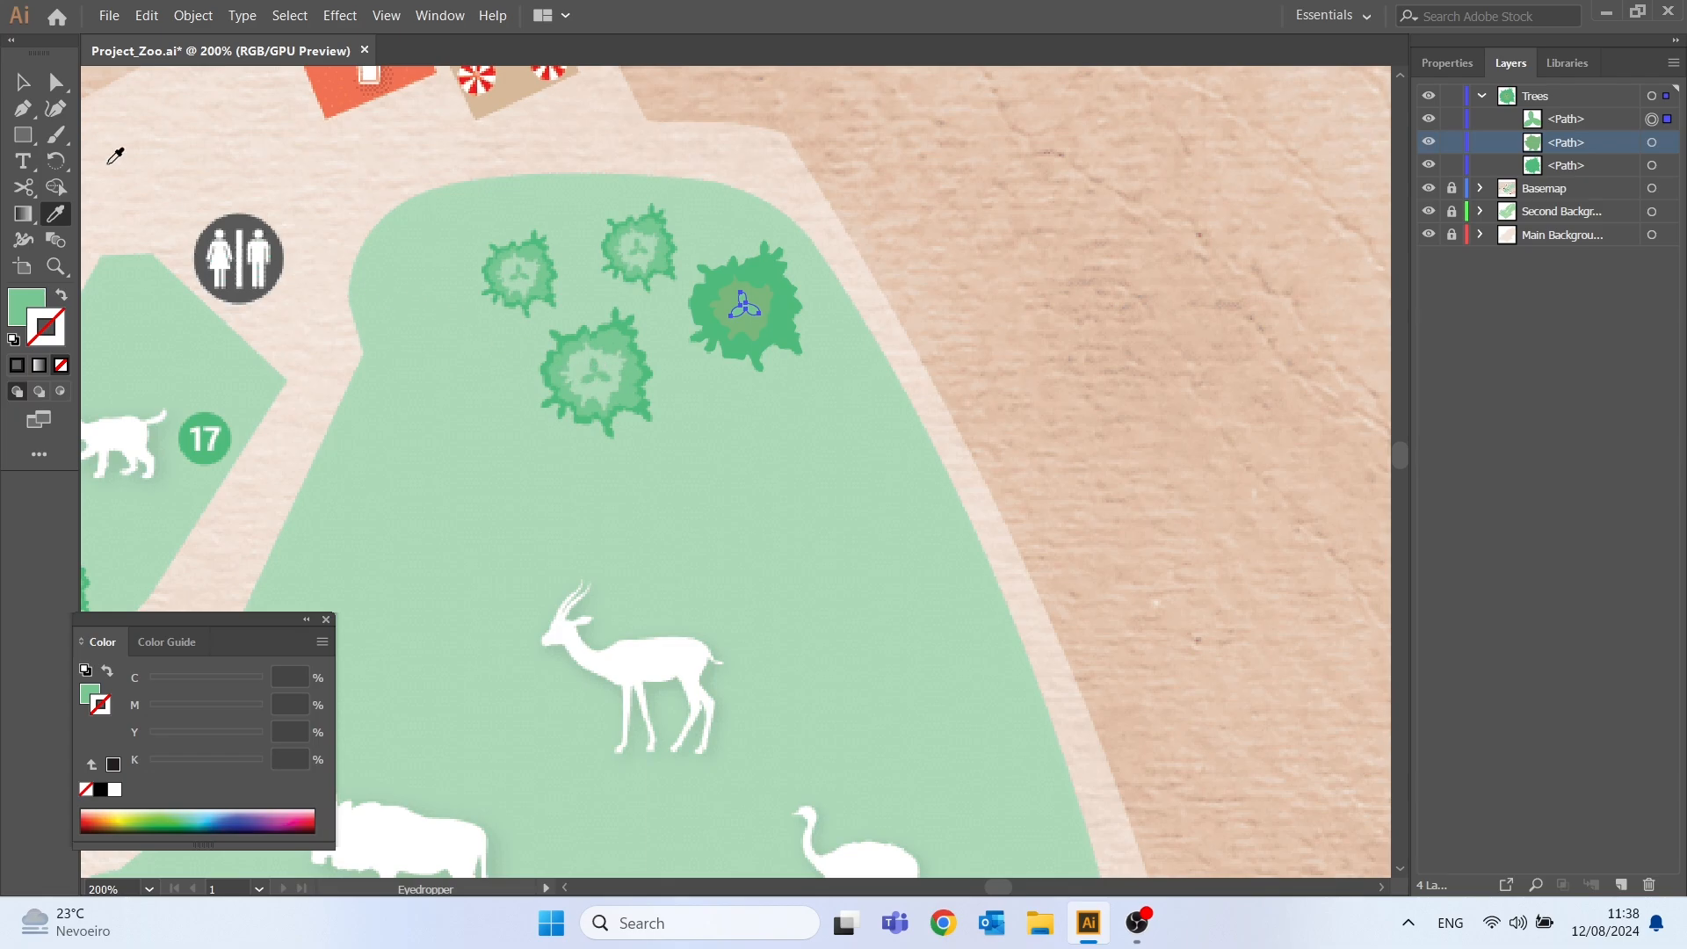
- Recolour the tree's inner area with the Eyedropper, sampling the pale green around the neighbouring basemap tree's leaf
{"action": "left_click", "coordinate": [23, 81]}
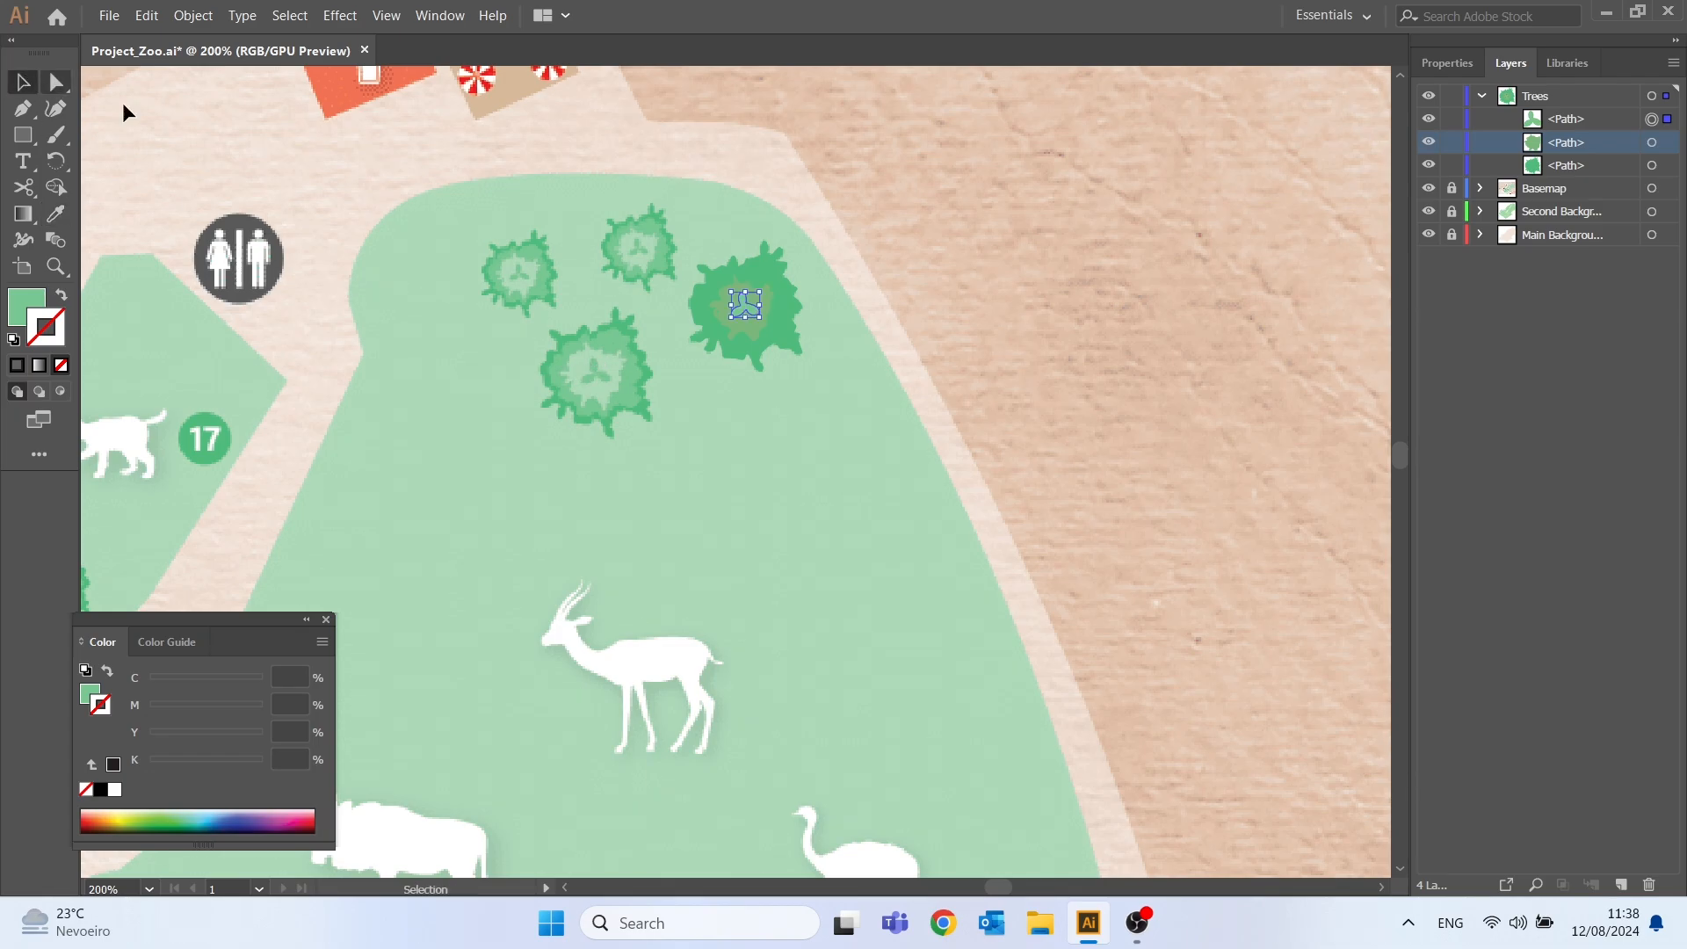
{"action": "left_click", "coordinate": [749, 329]}
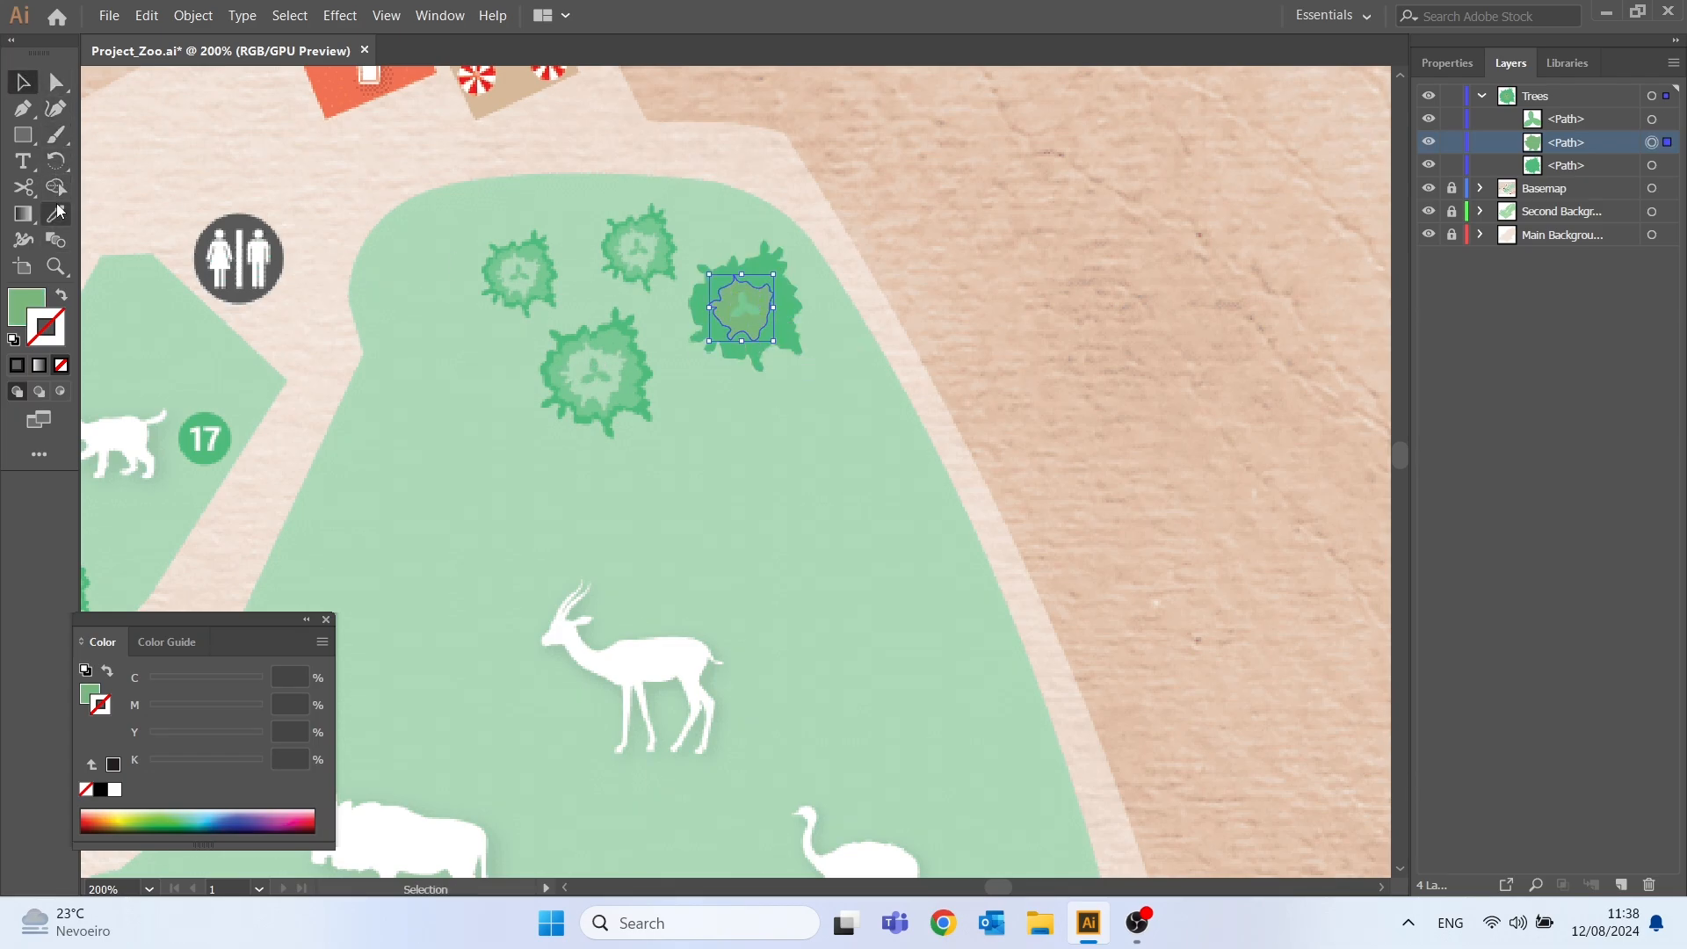
{"action": "left_click", "coordinate": [55, 212]}
{"action": "left_click", "coordinate": [607, 381]}
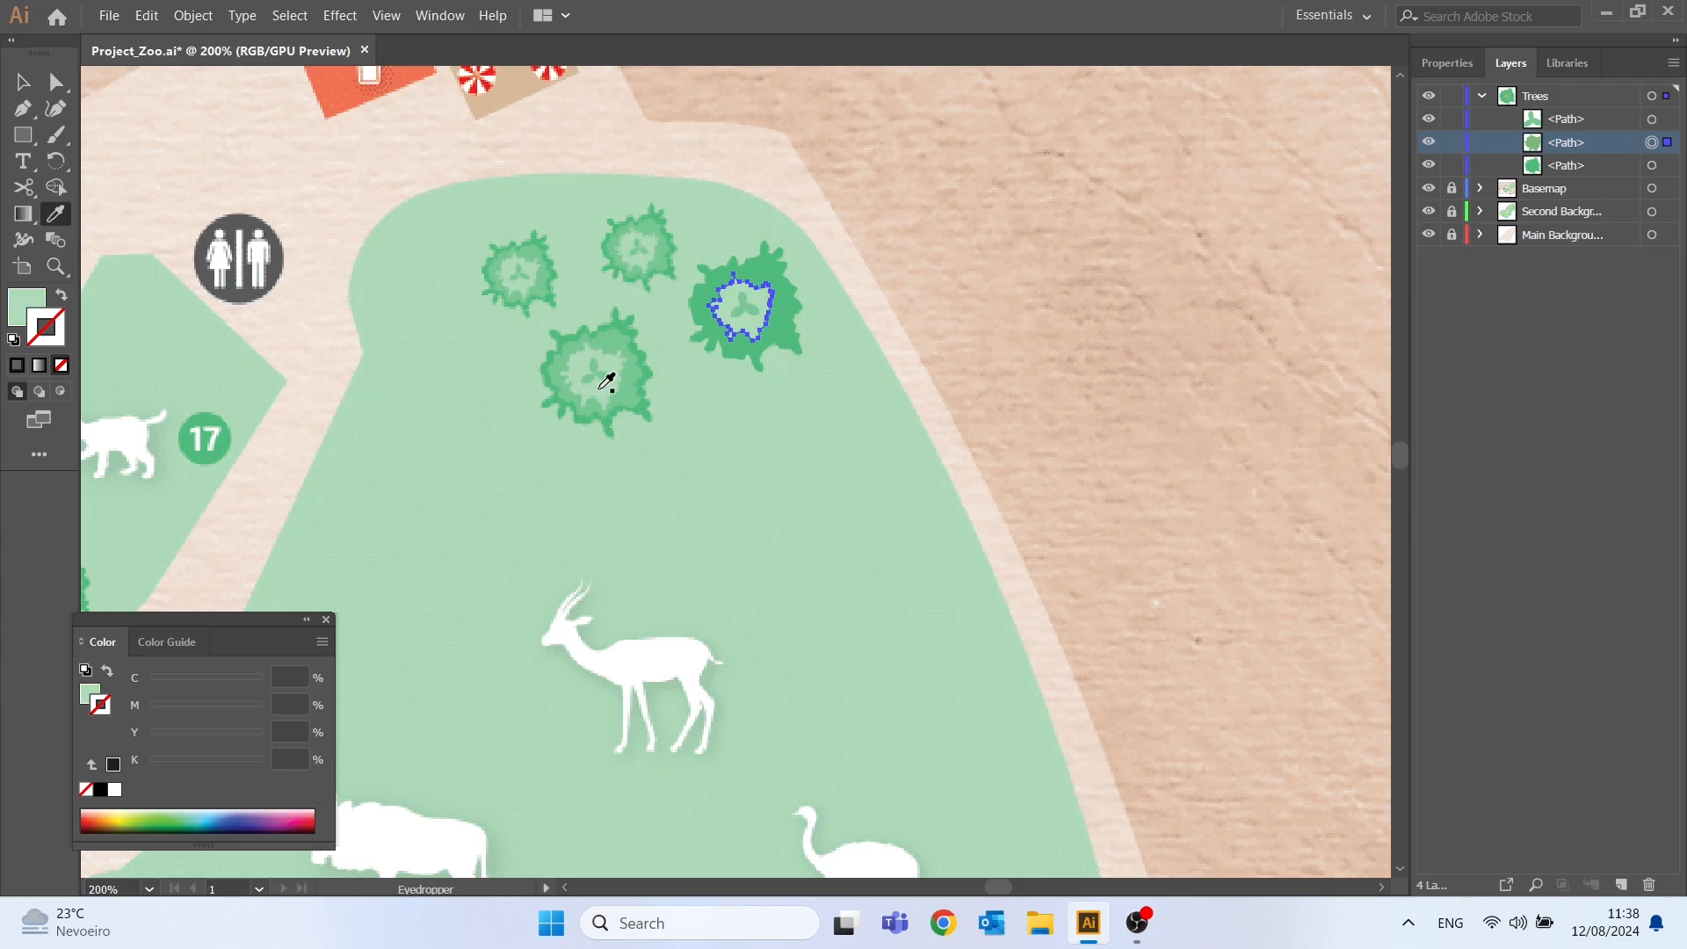
{"action": "left_click", "coordinate": [23, 82]}
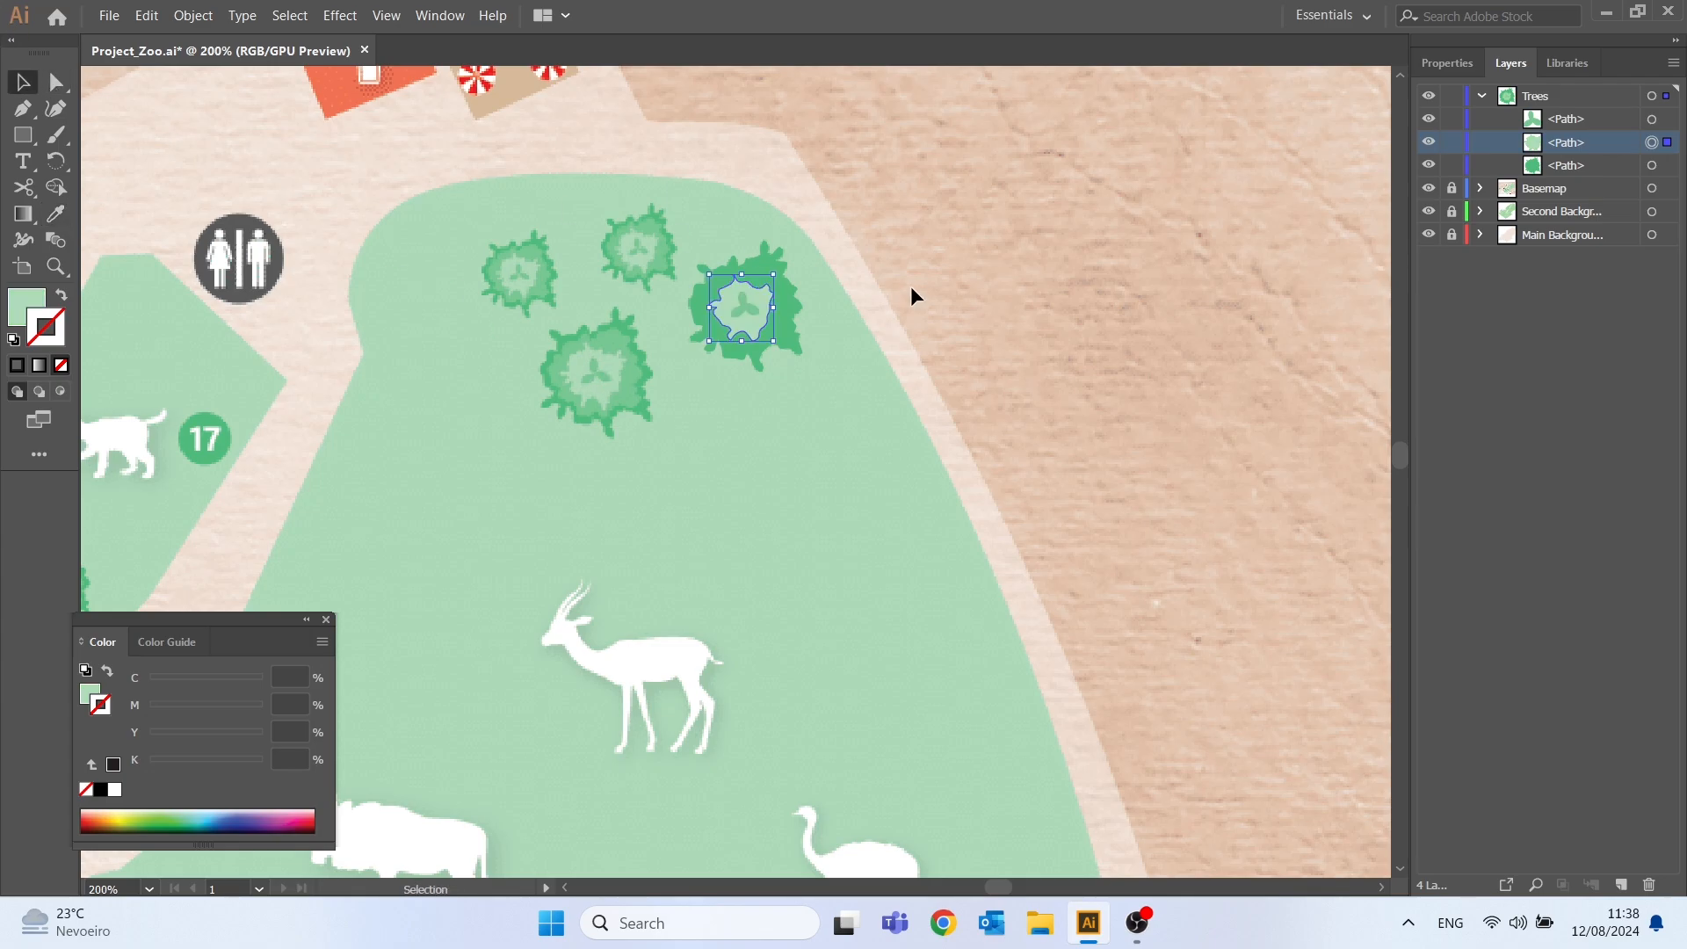
{"action": "left_click", "coordinate": [910, 288]}
- Group the three paths of the traced tree on the Trees layer
{"action": "left_click_drag", "start_coordinate": [752, 182], "coordinate": [912, 410]}
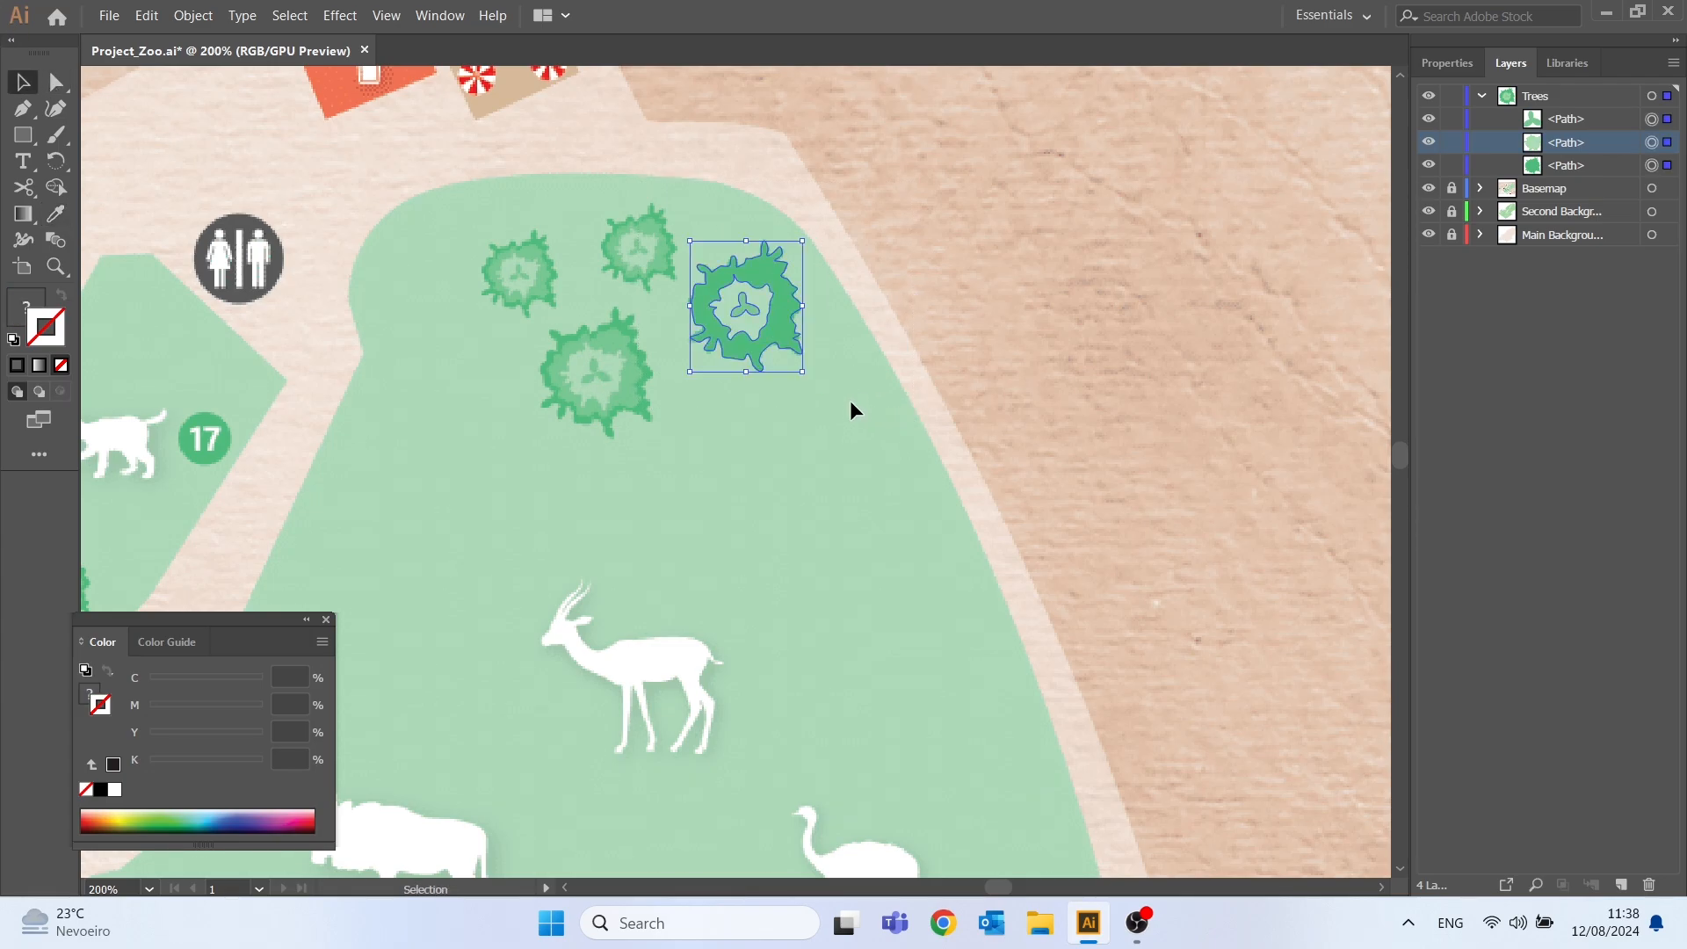
{"action": "left_click", "coordinate": [1544, 118]}
{"action": "left_click", "coordinate": [1569, 165], "text": "shift"}
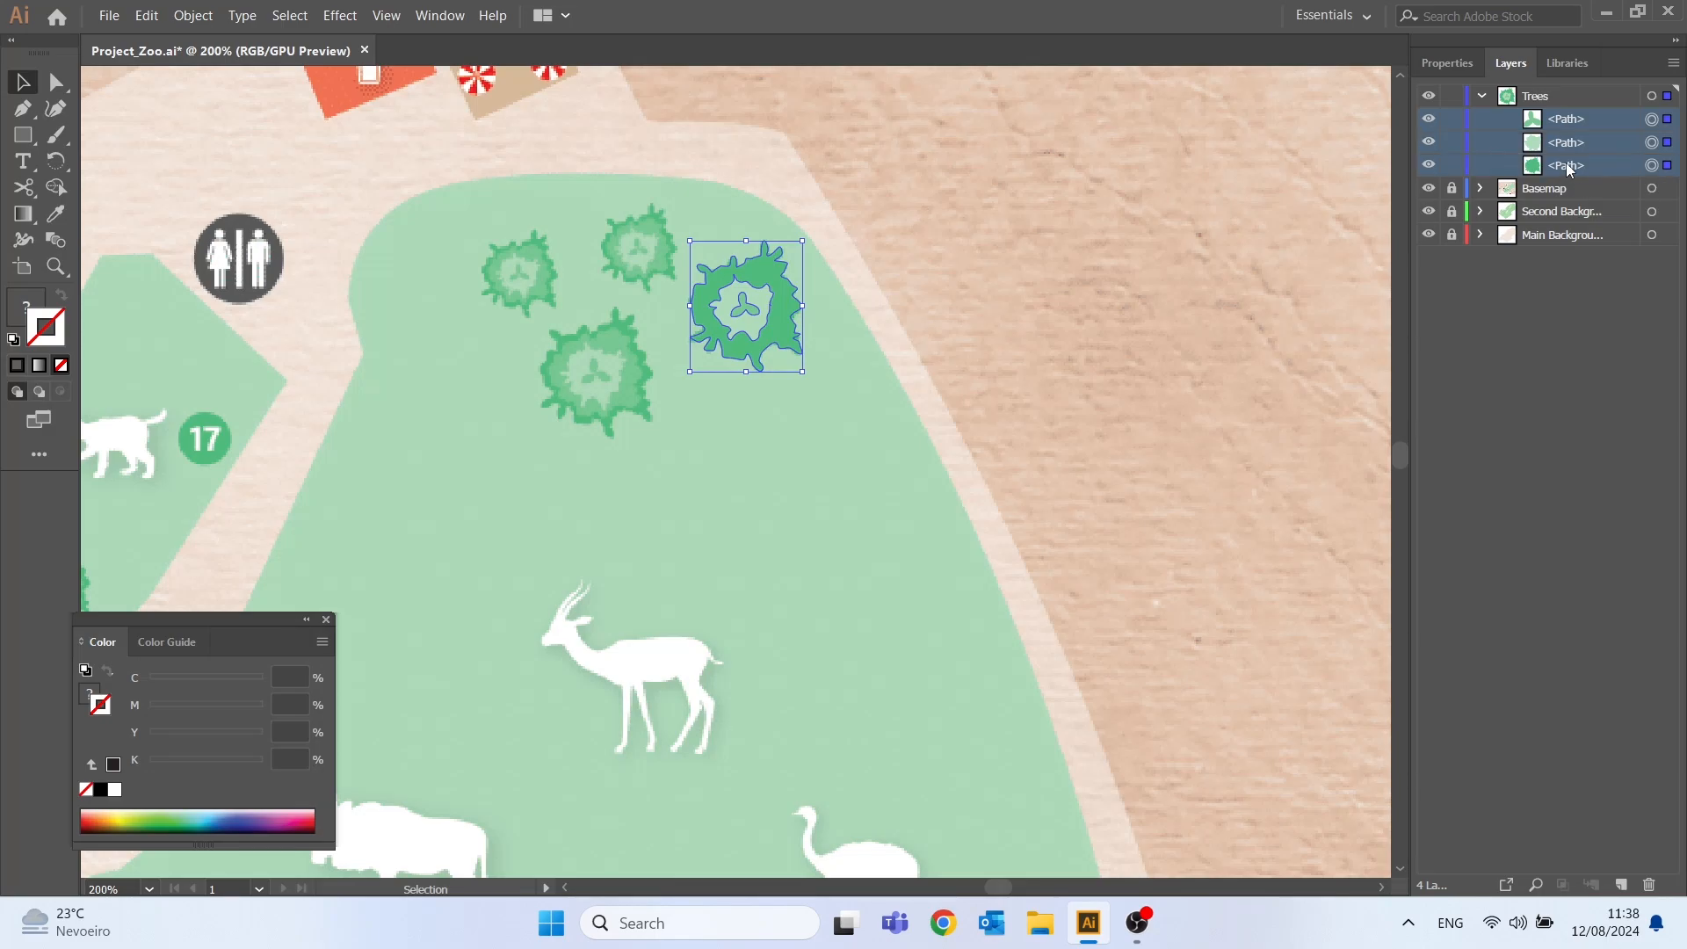
{"action": "right_click", "coordinate": [741, 280]}
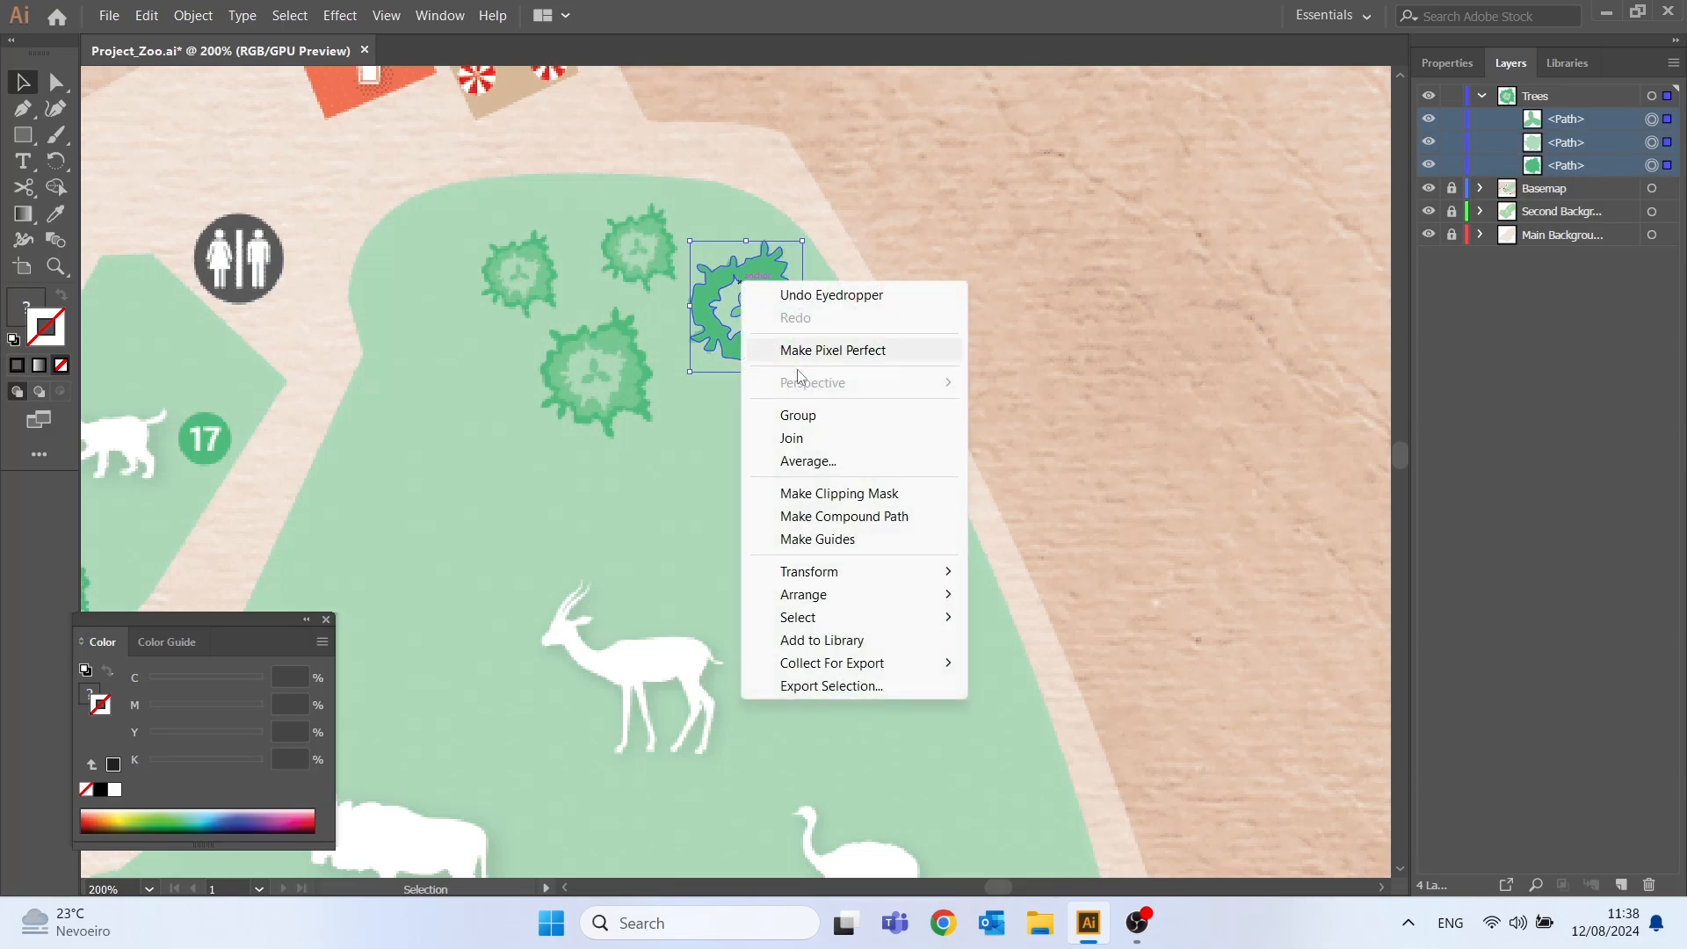
{"action": "left_click", "coordinate": [800, 417]}
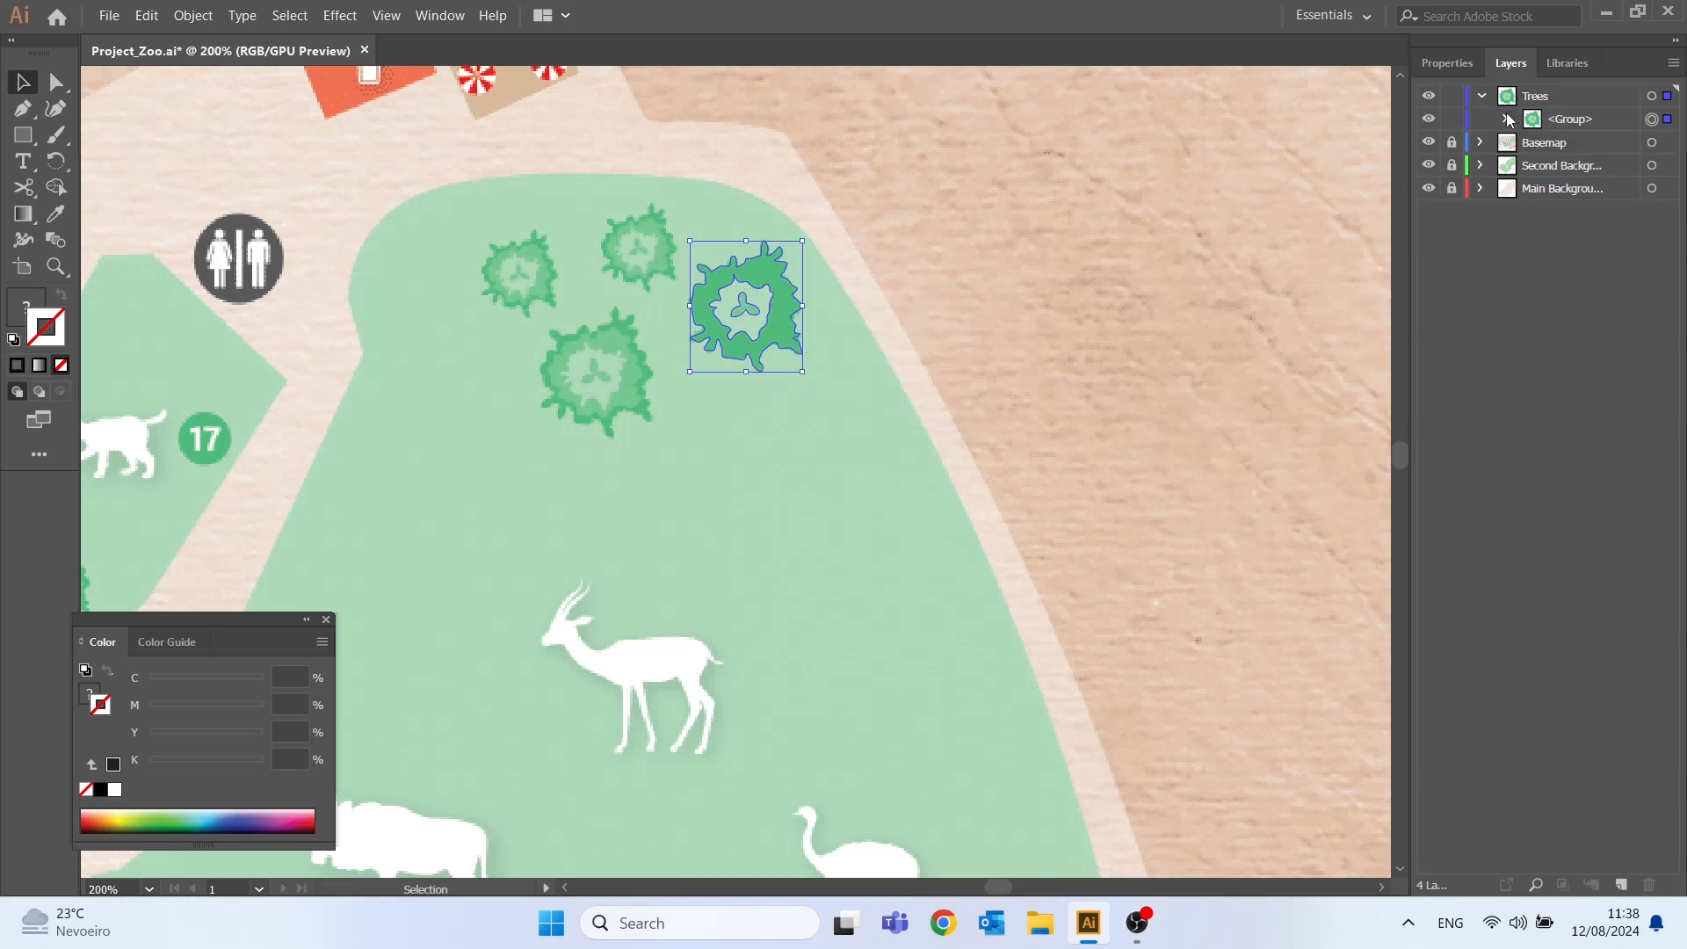
- Copy the traced tree group and place the duplicate over the large neighbouring basemap tree
{"action": "left_click", "coordinate": [1554, 119]}
{"action": "left_click", "coordinate": [819, 308]}
{"action": "left_click", "coordinate": [785, 301]}
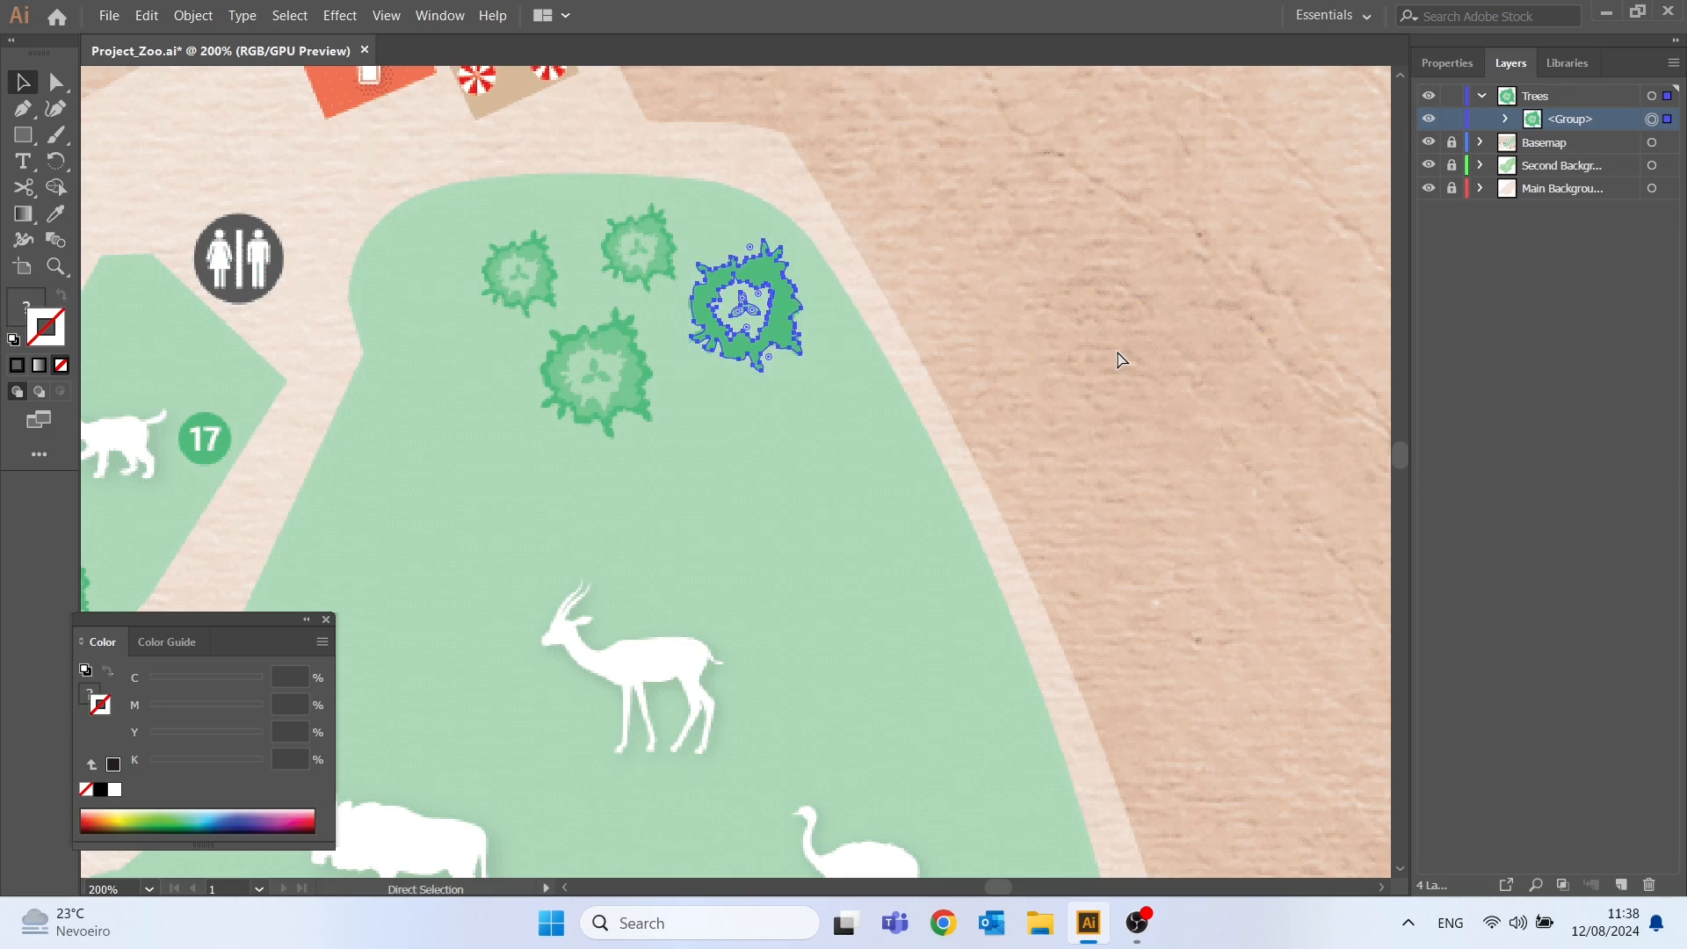
{"action": "key", "text": "ctrl+v"}
{"action": "left_click_drag", "start_coordinate": [730, 477], "coordinate": [596, 376]}
- Paste another tree copy, scale it down over the small basemap tree, and duplicate the reduced tree onto the second small tree nearby
{"action": "key", "text": "ctrl+v"}
{"action": "left_click_drag", "start_coordinate": [793, 534], "coordinate": [742, 478]}
{"action": "left_click_drag", "start_coordinate": [712, 444], "coordinate": [551, 312]}
{"action": "left_click_drag", "start_coordinate": [518, 279], "coordinate": [515, 276]}
{"action": "key", "text": "ctrl+c"}
{"action": "key", "text": "ctrl+v"}
{"action": "left_click_drag", "start_coordinate": [731, 480], "coordinate": [634, 255]}
- Copy the large tree group in area 18 and place duplicates over matching basemap trees in the neighbouring enclosures
{"action": "scroll", "coordinate": [710, 456], "scroll_direction": "down", "scroll_amount": 4}
{"action": "left_click", "coordinate": [148, 888]}
{"action": "left_click", "coordinate": [184, 620]}
{"action": "key", "text": "space"}
{"action": "left_click_drag", "start_coordinate": [604, 714], "coordinate": [987, 456]}
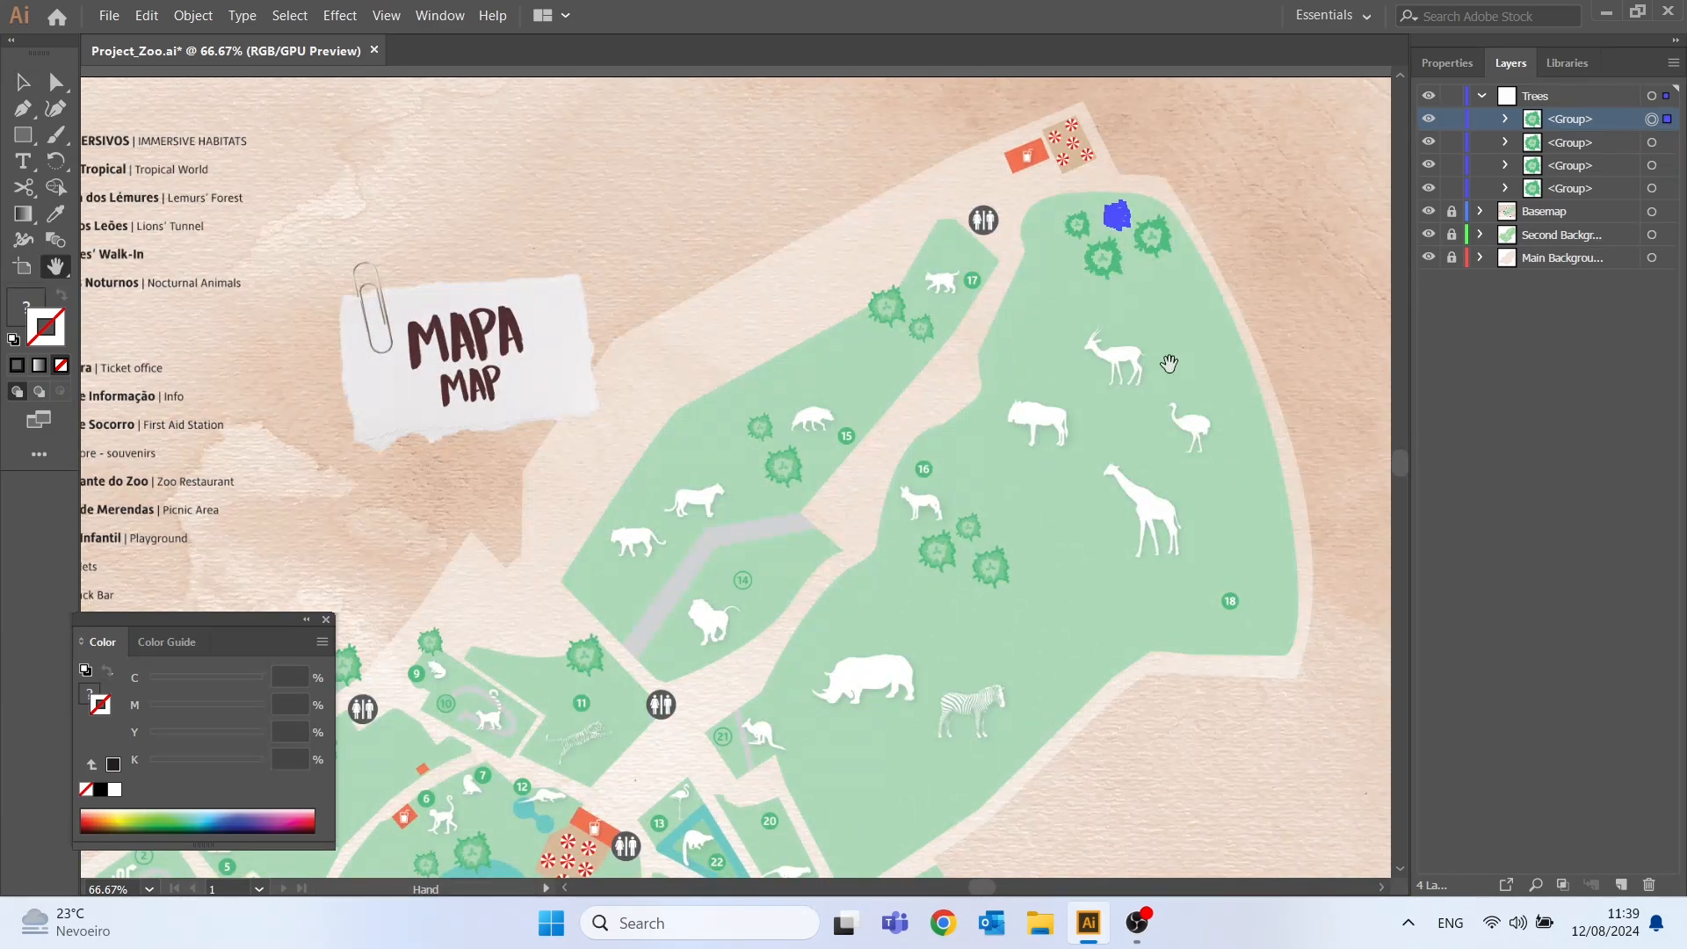
{"action": "left_click", "coordinate": [1109, 255]}
{"action": "key", "text": "ctrl+v"}
{"action": "mouse_move", "coordinate": [738, 473]}
{"action": "left_mouse_down"}
{"action": "mouse_move", "coordinate": [762, 429]}
{"action": "mouse_move", "coordinate": [984, 528]}
{"action": "mouse_move", "coordinate": [991, 565]}
{"action": "mouse_move", "coordinate": [587, 652]}
{"action": "mouse_move", "coordinate": [767, 433]}
{"action": "mouse_move", "coordinate": [429, 648]}
{"action": "mouse_move", "coordinate": [985, 275]}
{"action": "mouse_move", "coordinate": [905, 291]}
{"action": "left_mouse_up"}
{"action": "key", "text": "ctrl+v"}
{"action": "key", "text": "ctrl+c"}
{"action": "key", "text": "ctrl+v"}
- Copy the large tree at area 11 and place duplicates over the large basemap trees around the lake of area 32
{"action": "left_click", "coordinate": [1058, 313]}
{"action": "key", "text": "ctrl+c"}
{"action": "key", "text": "ctrl+v"}
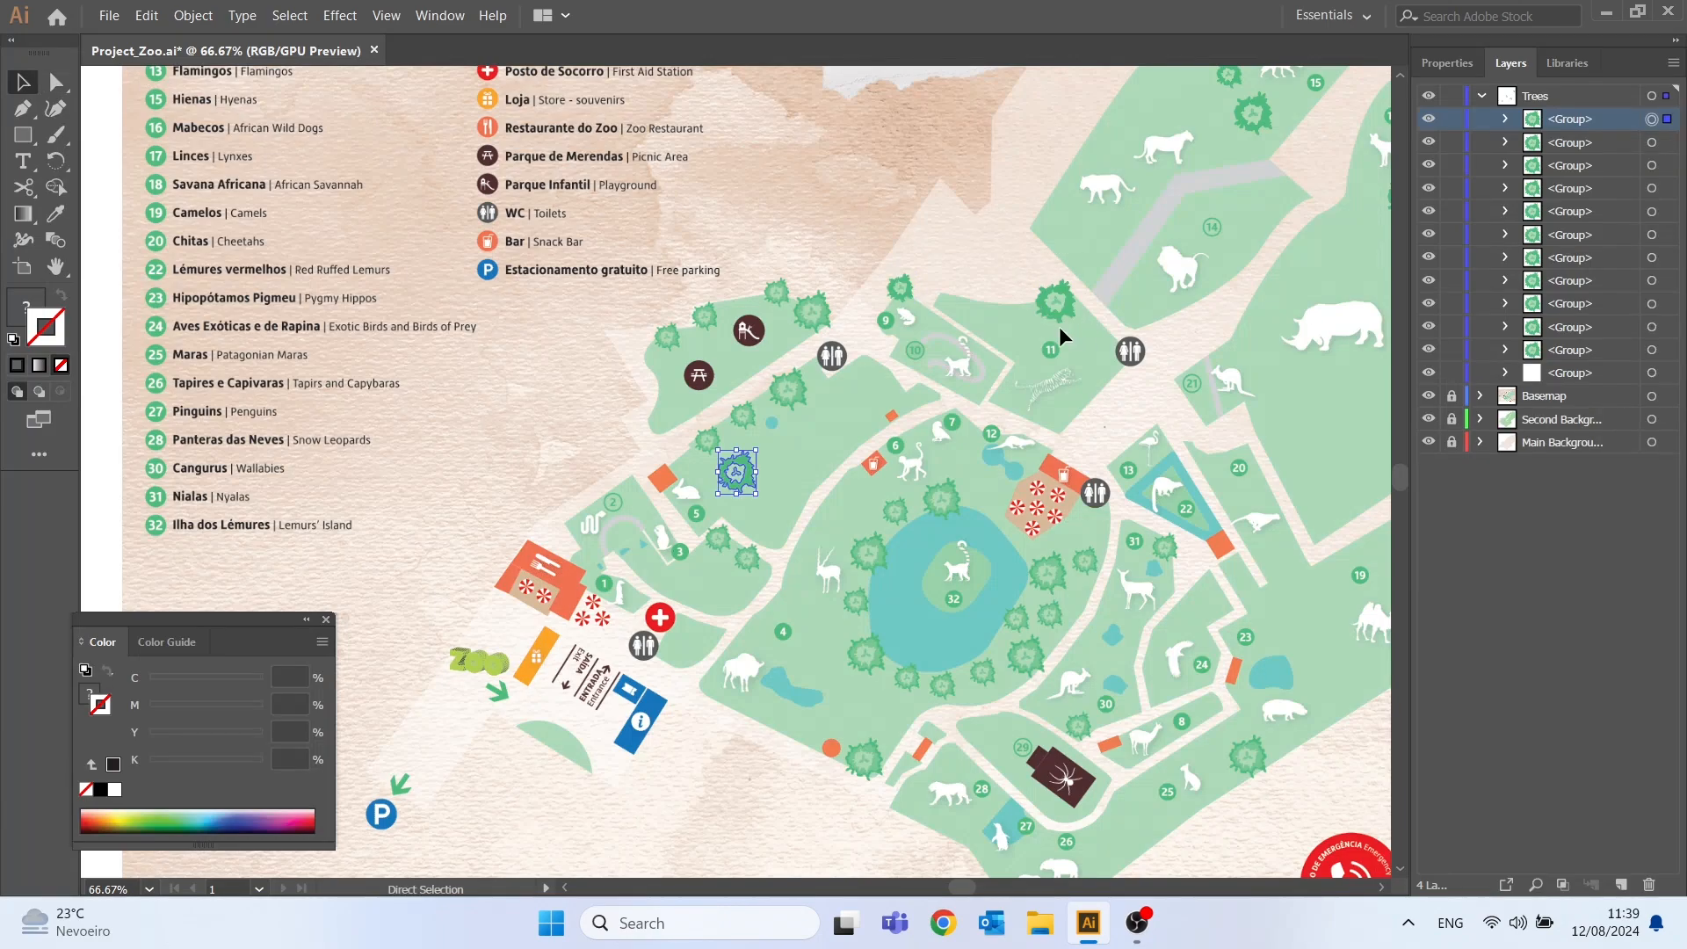
{"action": "left_click_drag", "start_coordinate": [737, 473], "coordinate": [865, 655]}
{"action": "key", "text": "ctrl+v"}
{"action": "key", "text": "ctrl+v"}
{"action": "key", "text": "ctrl+v"}
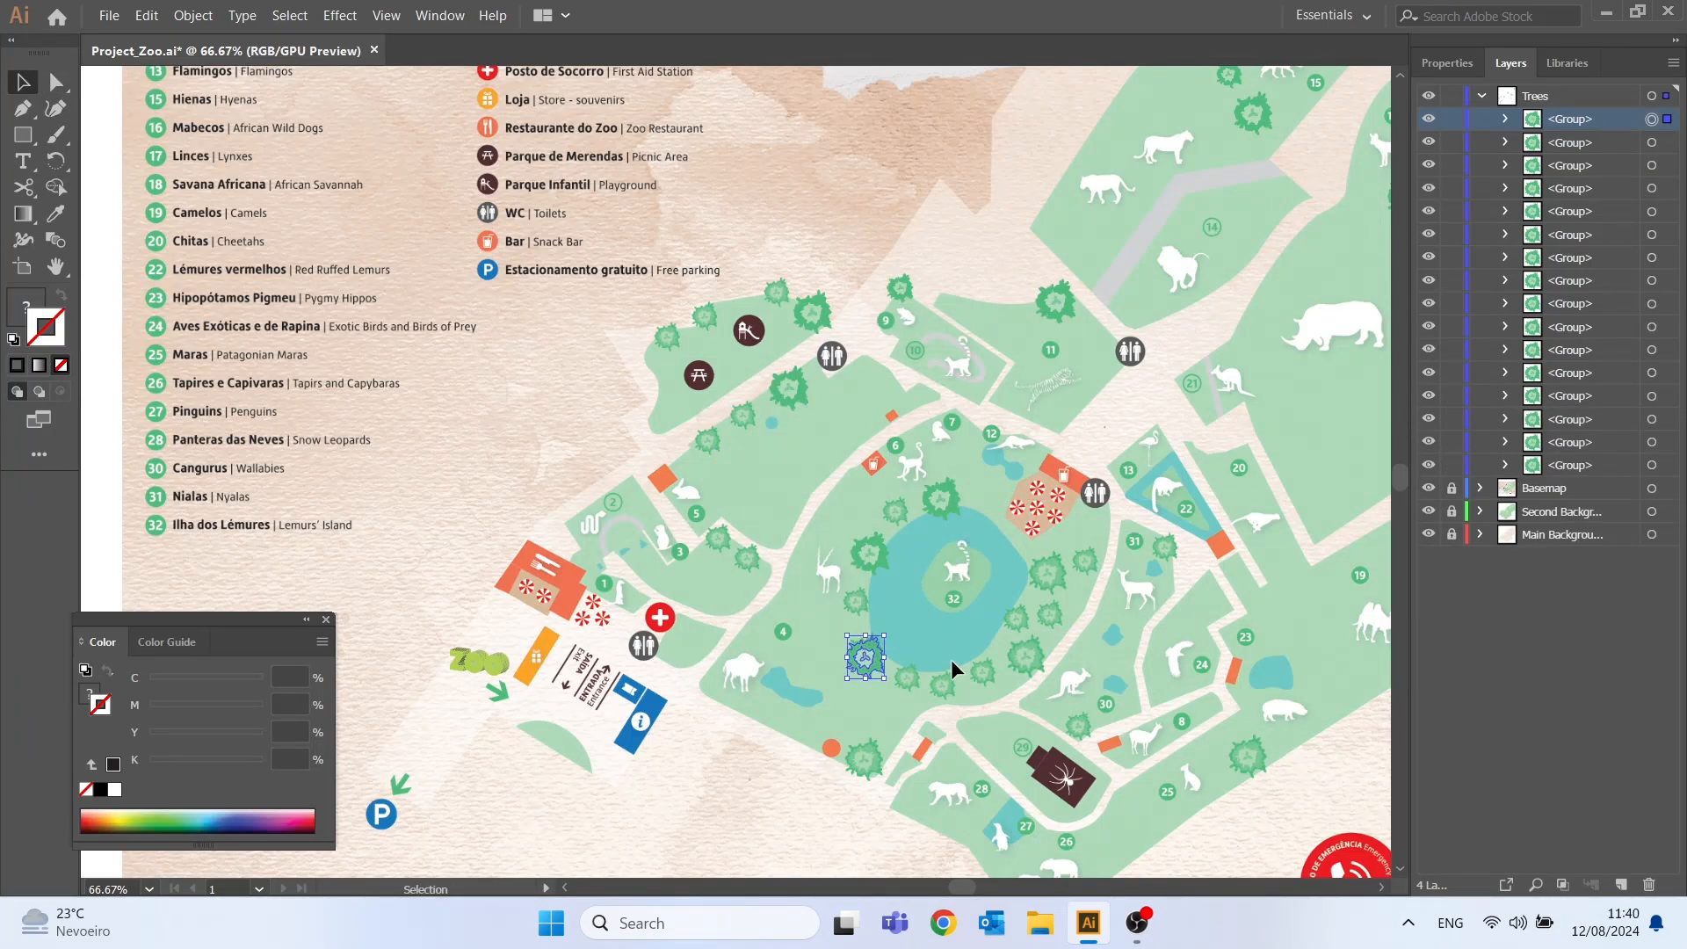
{"action": "key", "text": "ctrl+v"}
{"action": "left_click_drag", "start_coordinate": [737, 473], "coordinate": [1047, 573]}
{"action": "key", "text": "ctrl+v"}
{"action": "key", "text": "ctrl+v"}
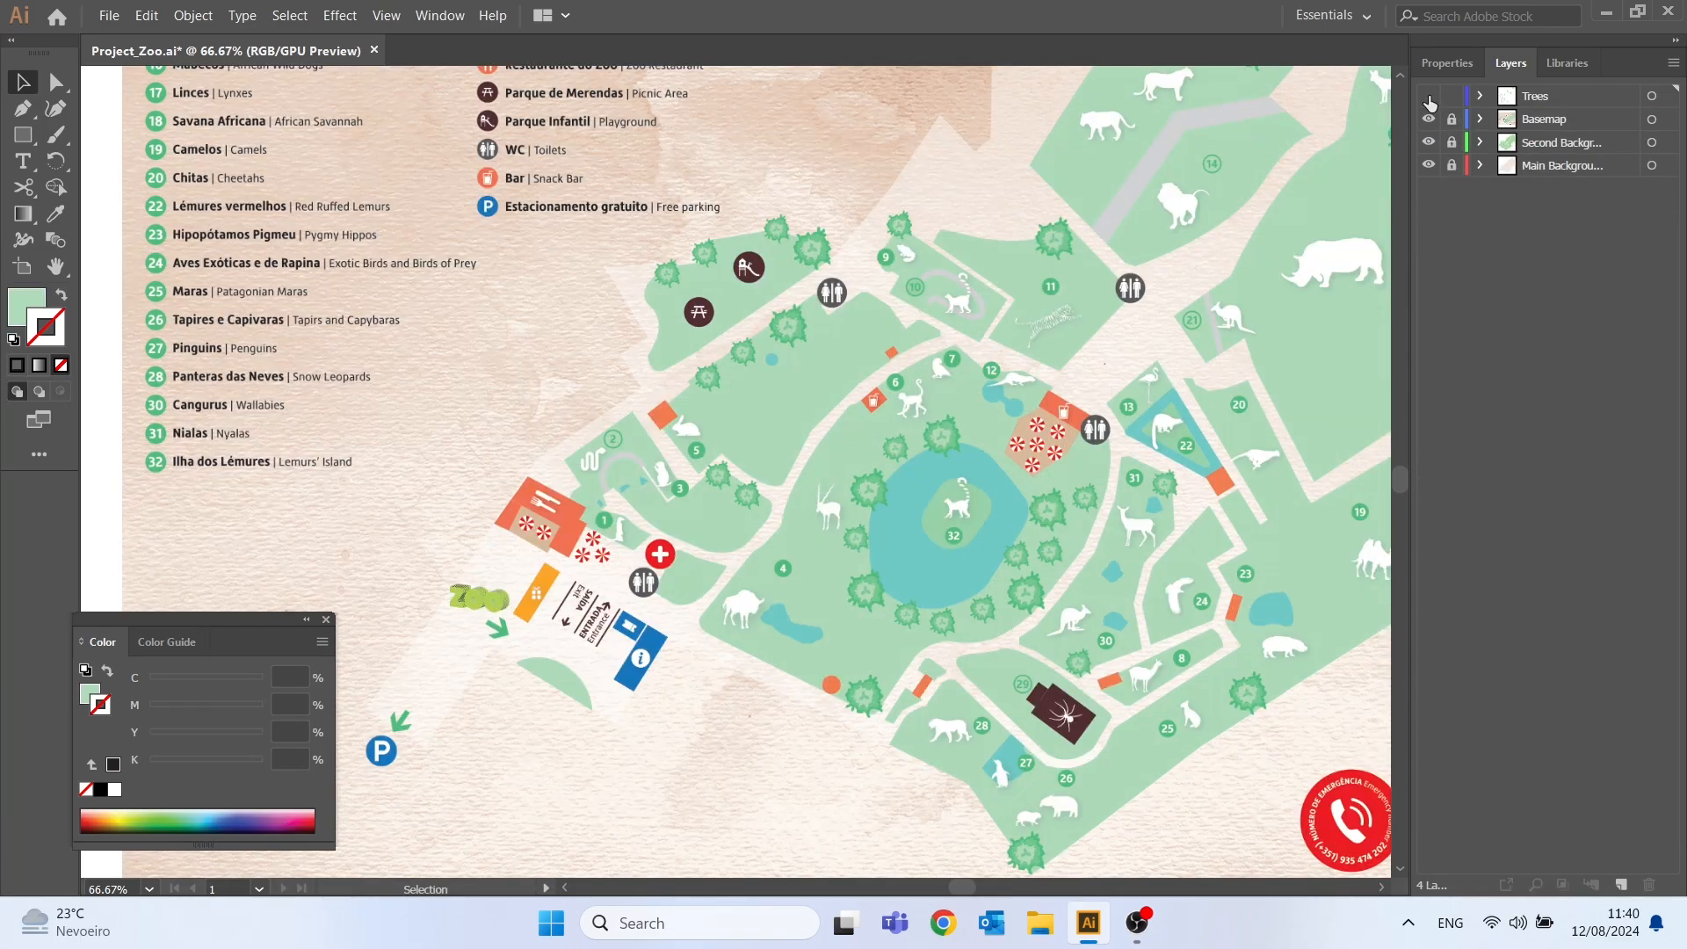
- Paste a large tree copy over the uncovered basemap tree beside area 17 and deselect it
{"action": "left_click_drag", "start_coordinate": [1055, 237], "coordinate": [773, 270]}
{"action": "key", "text": "ctrl+v"}
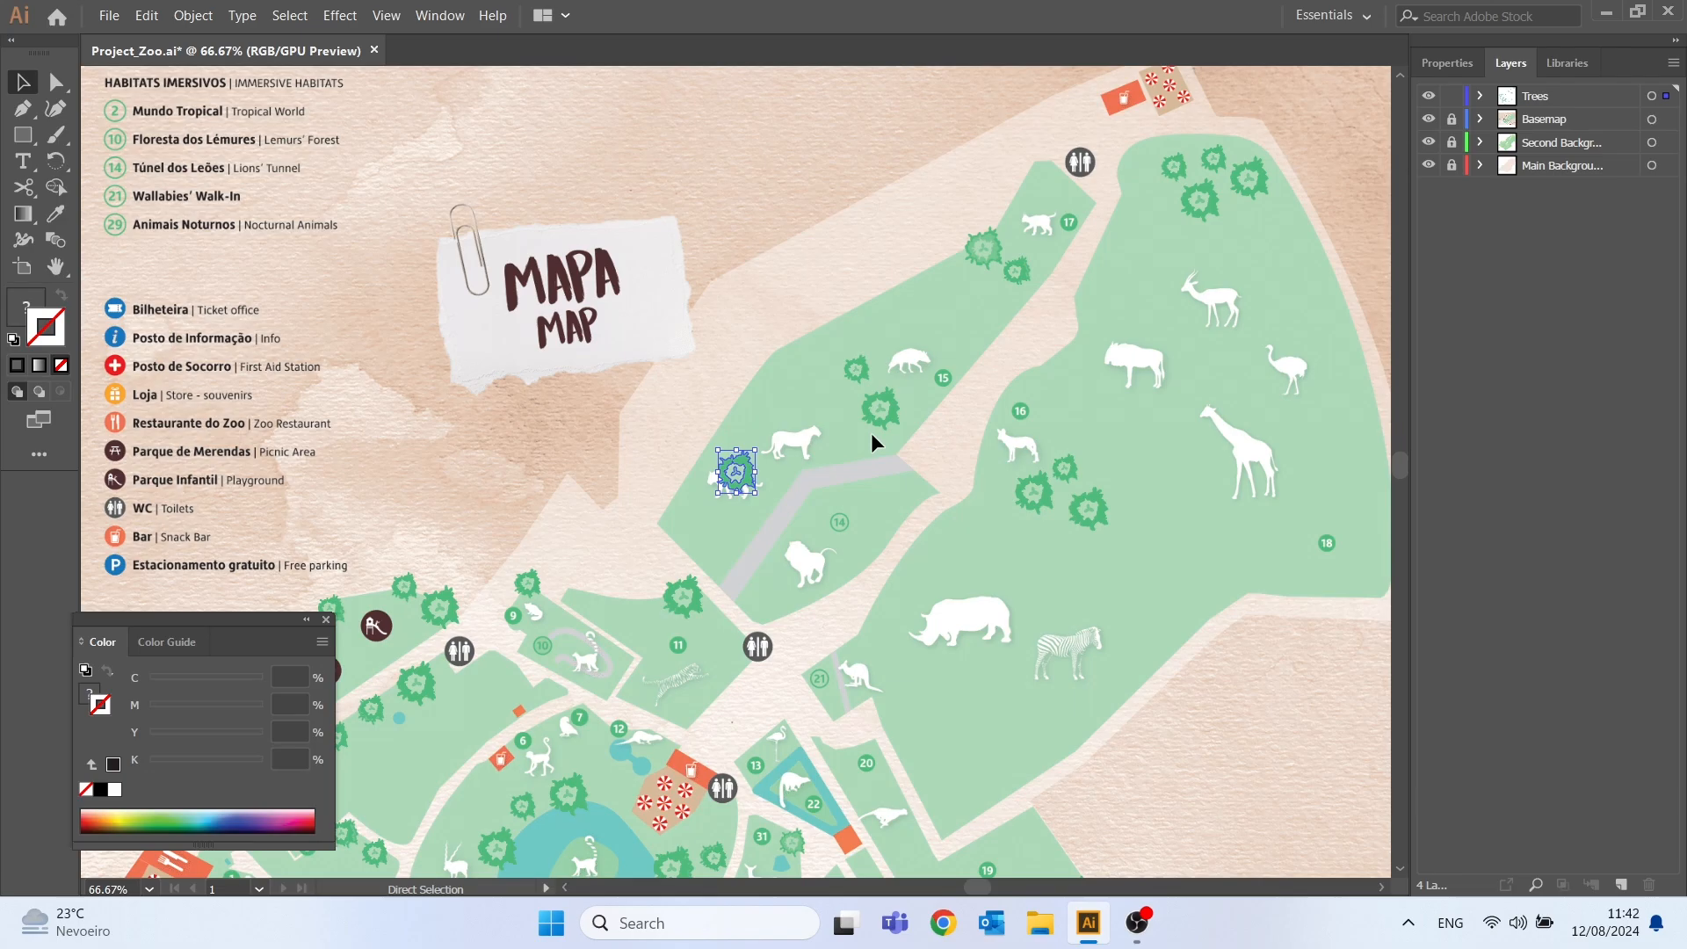
{"action": "key", "text": "ctrl+v"}
{"action": "left_click_drag", "start_coordinate": [737, 473], "coordinate": [985, 246]}
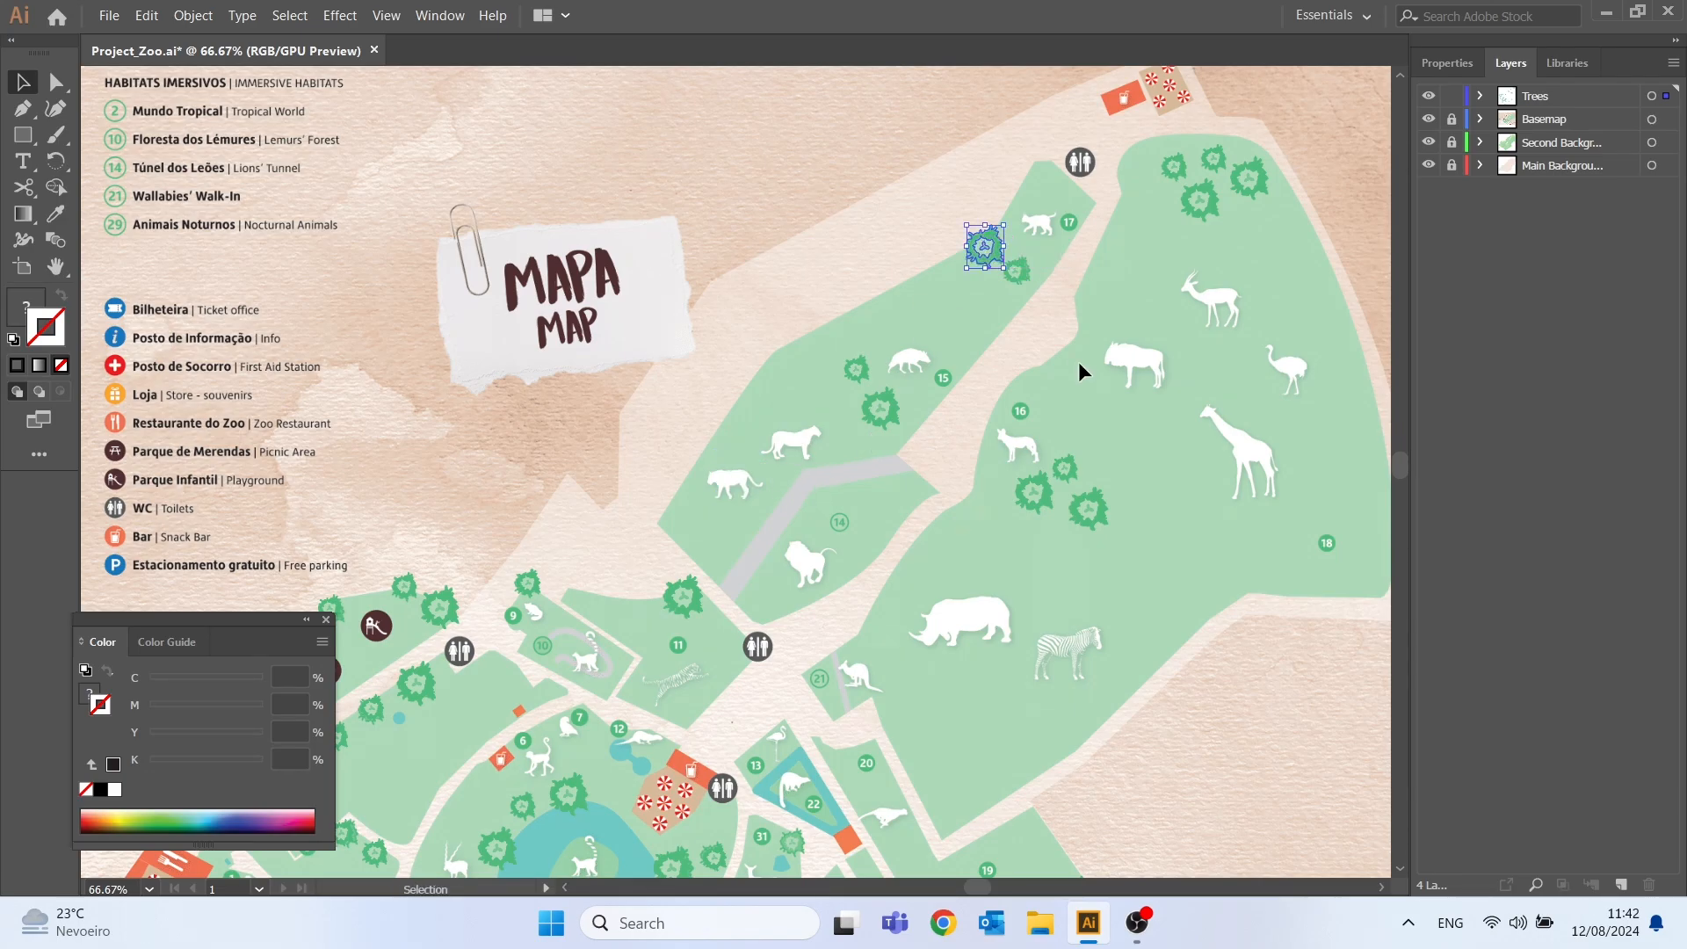
{"action": "left_click", "coordinate": [1079, 363]}
- Hide the Basemap layer and switch the Trees layer off and on to check the placed trees against the background shapes
{"action": "left_click", "coordinate": [149, 888]}
{"action": "left_click", "coordinate": [176, 641]}
{"action": "scroll", "coordinate": [1217, 131], "scroll_direction": "down", "scroll_amount": 3}
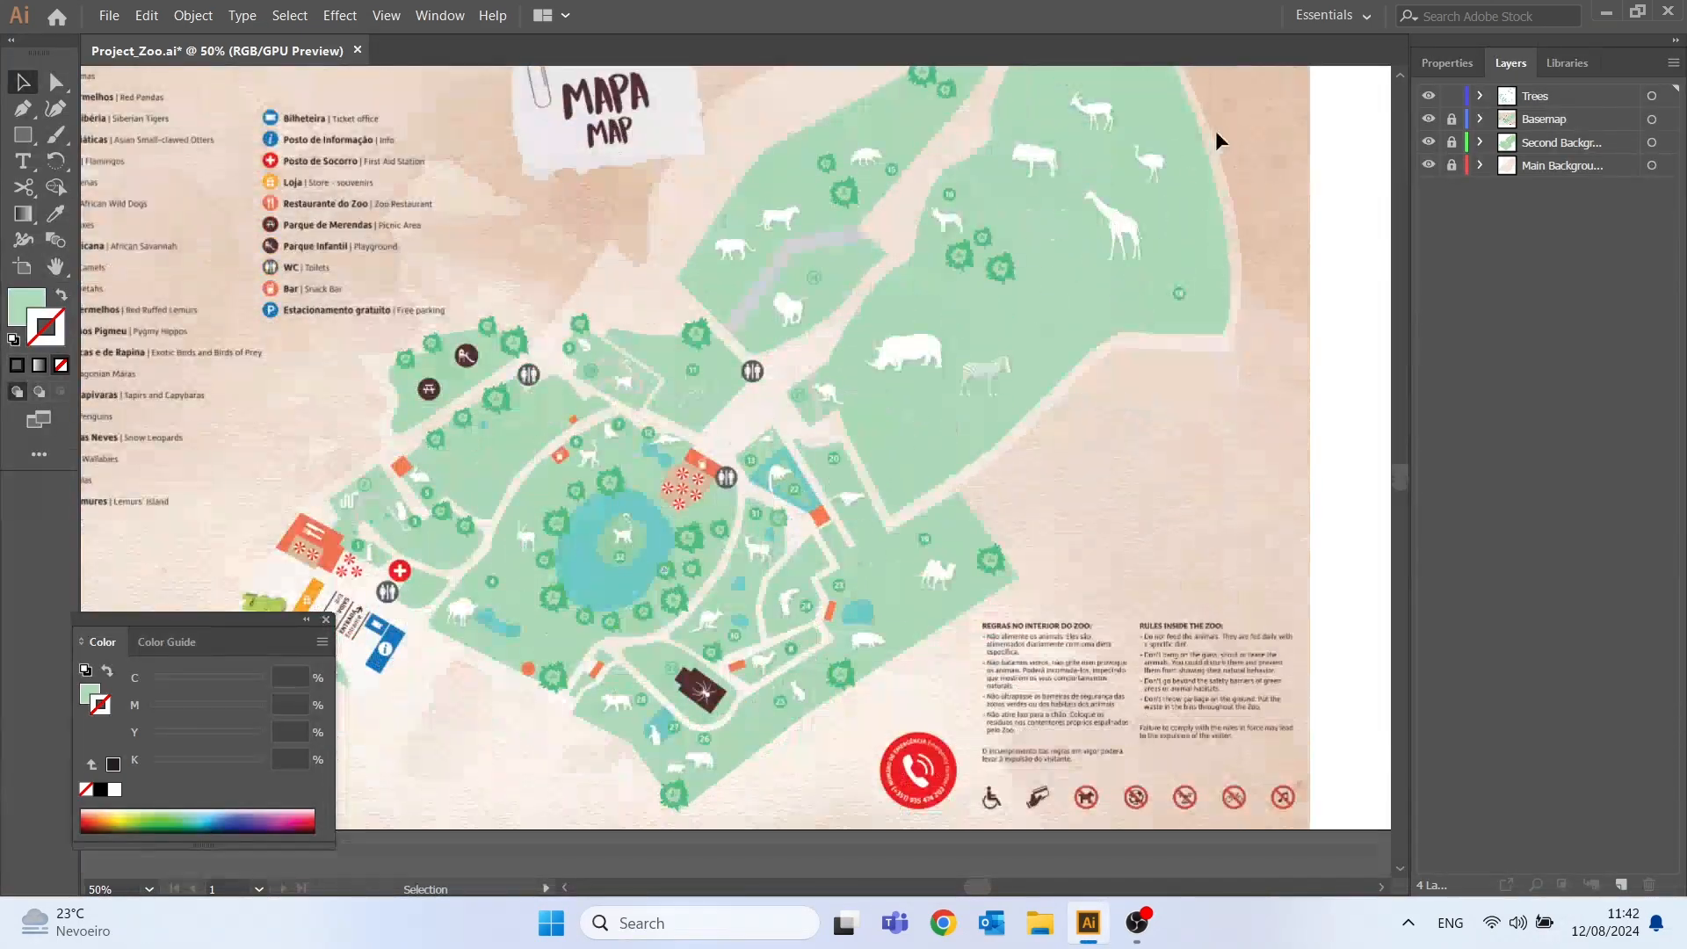
{"action": "left_click", "coordinate": [1429, 119]}
{"action": "left_click", "coordinate": [1430, 97]}
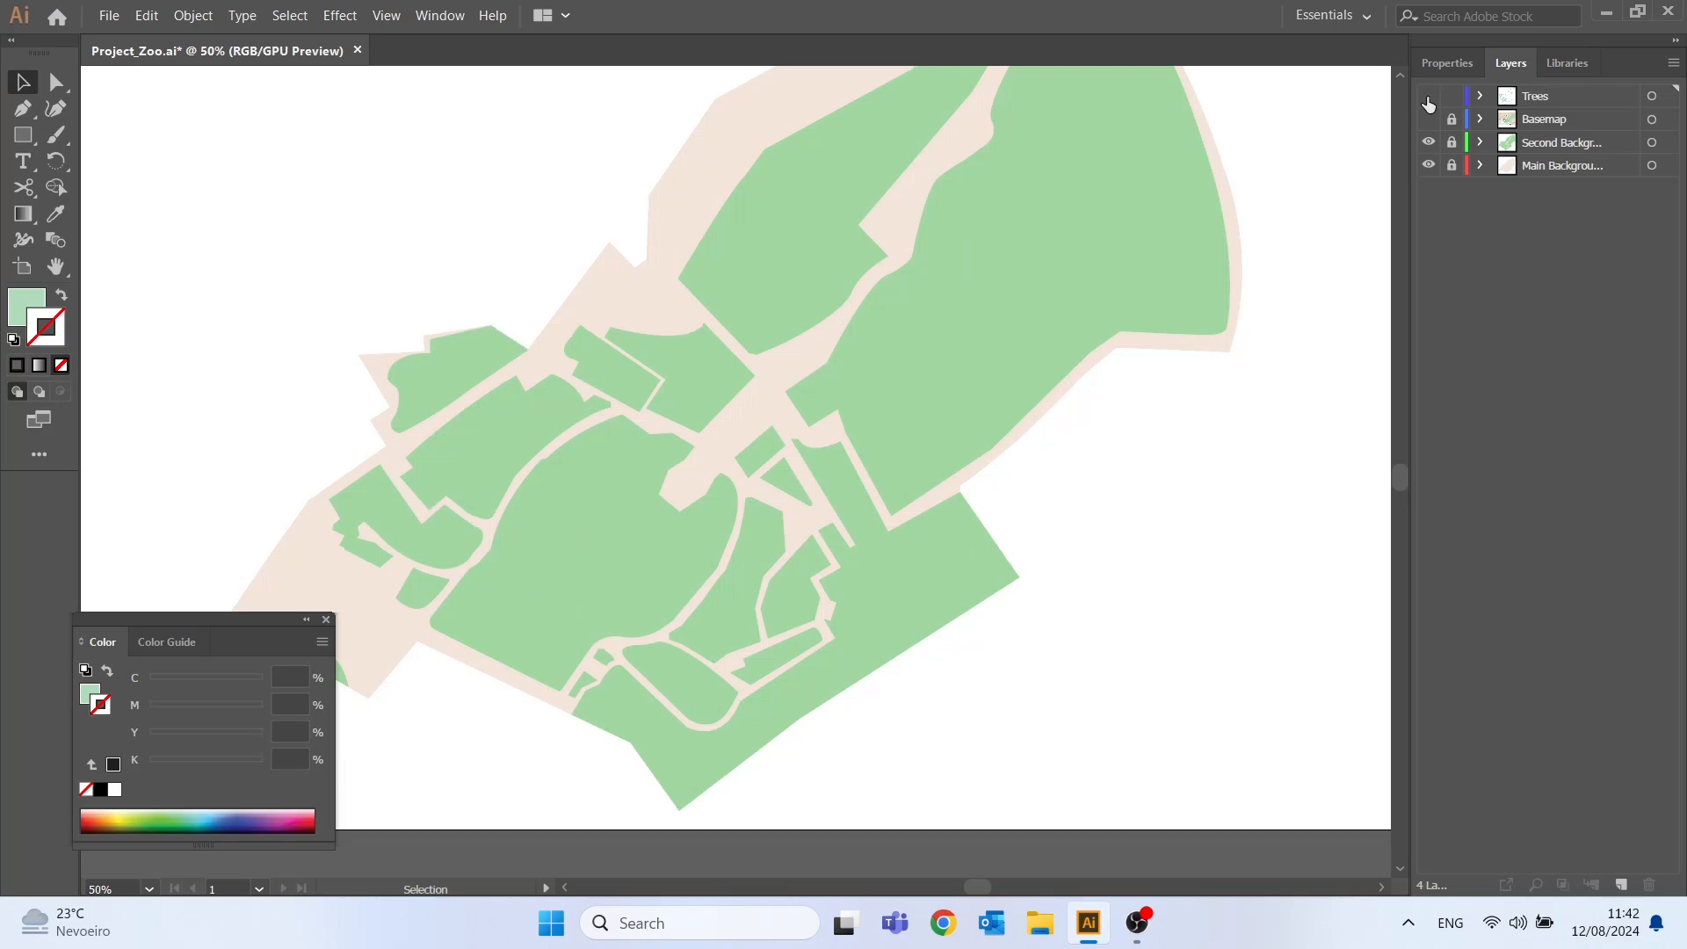
{"action": "left_click", "coordinate": [1430, 97]}
{"action": "left_click", "coordinate": [1429, 97]}
{"action": "left_click", "coordinate": [1429, 96]}
{"action": "scroll", "coordinate": [106, 610], "scroll_direction": "up", "scroll_amount": 2}
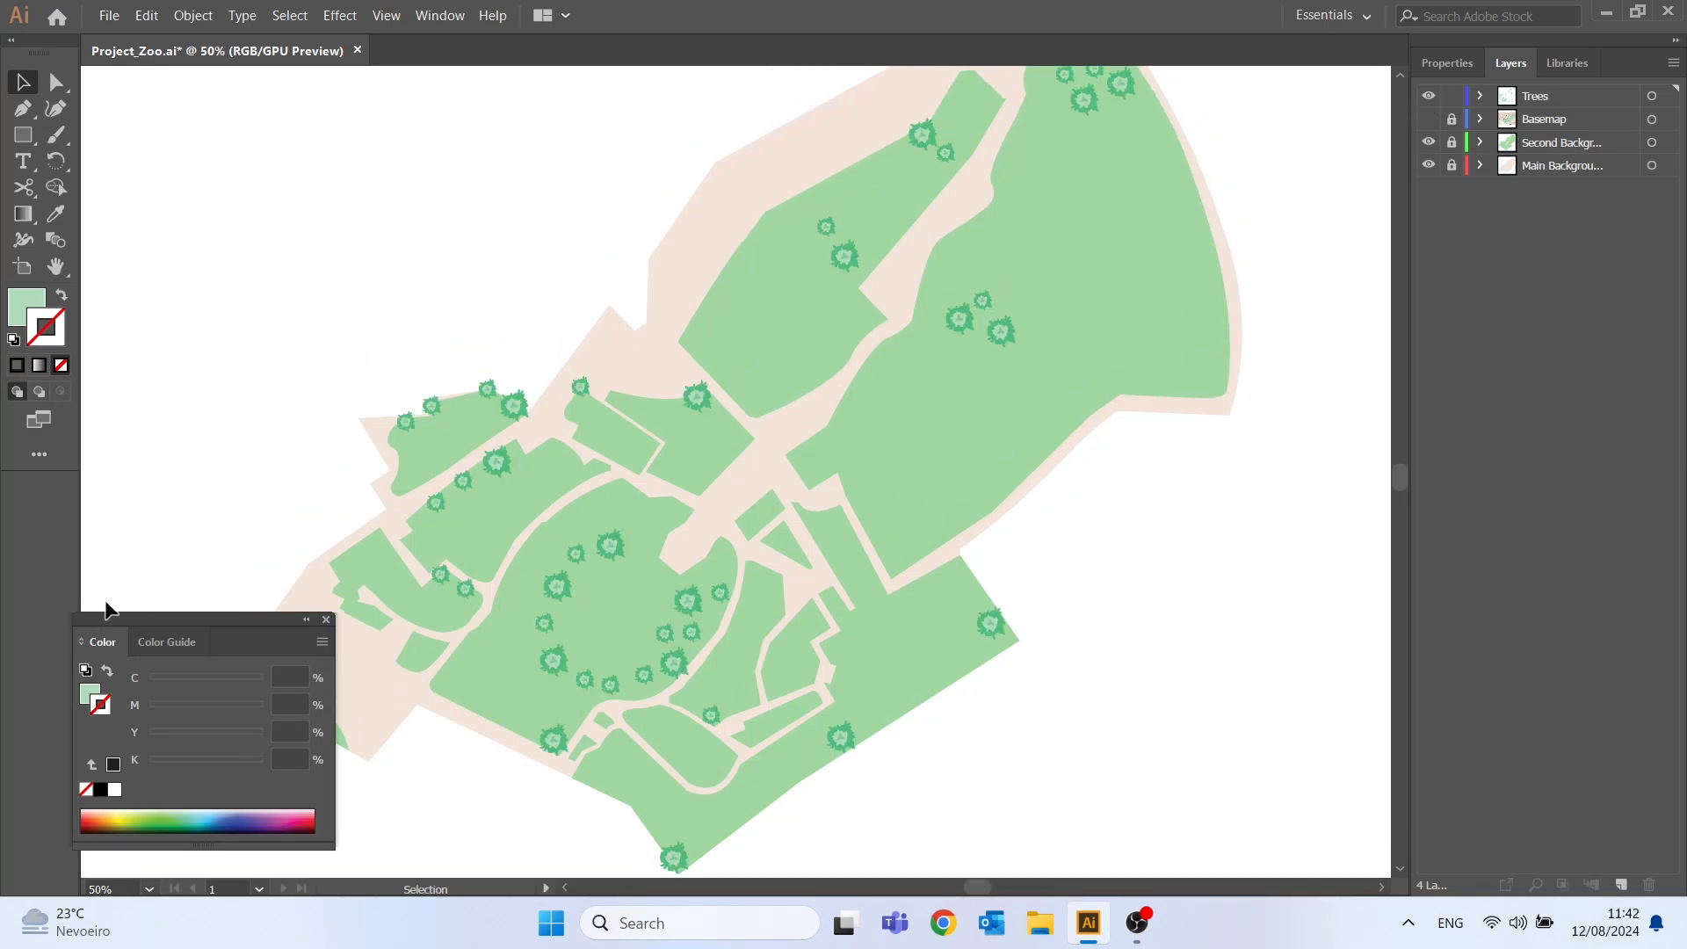
- Move the Color panel clear of the map and place the Basemap layer below Main Background as the only visible layer
{"action": "left_click_drag", "start_coordinate": [218, 623], "coordinate": [1491, 516]}
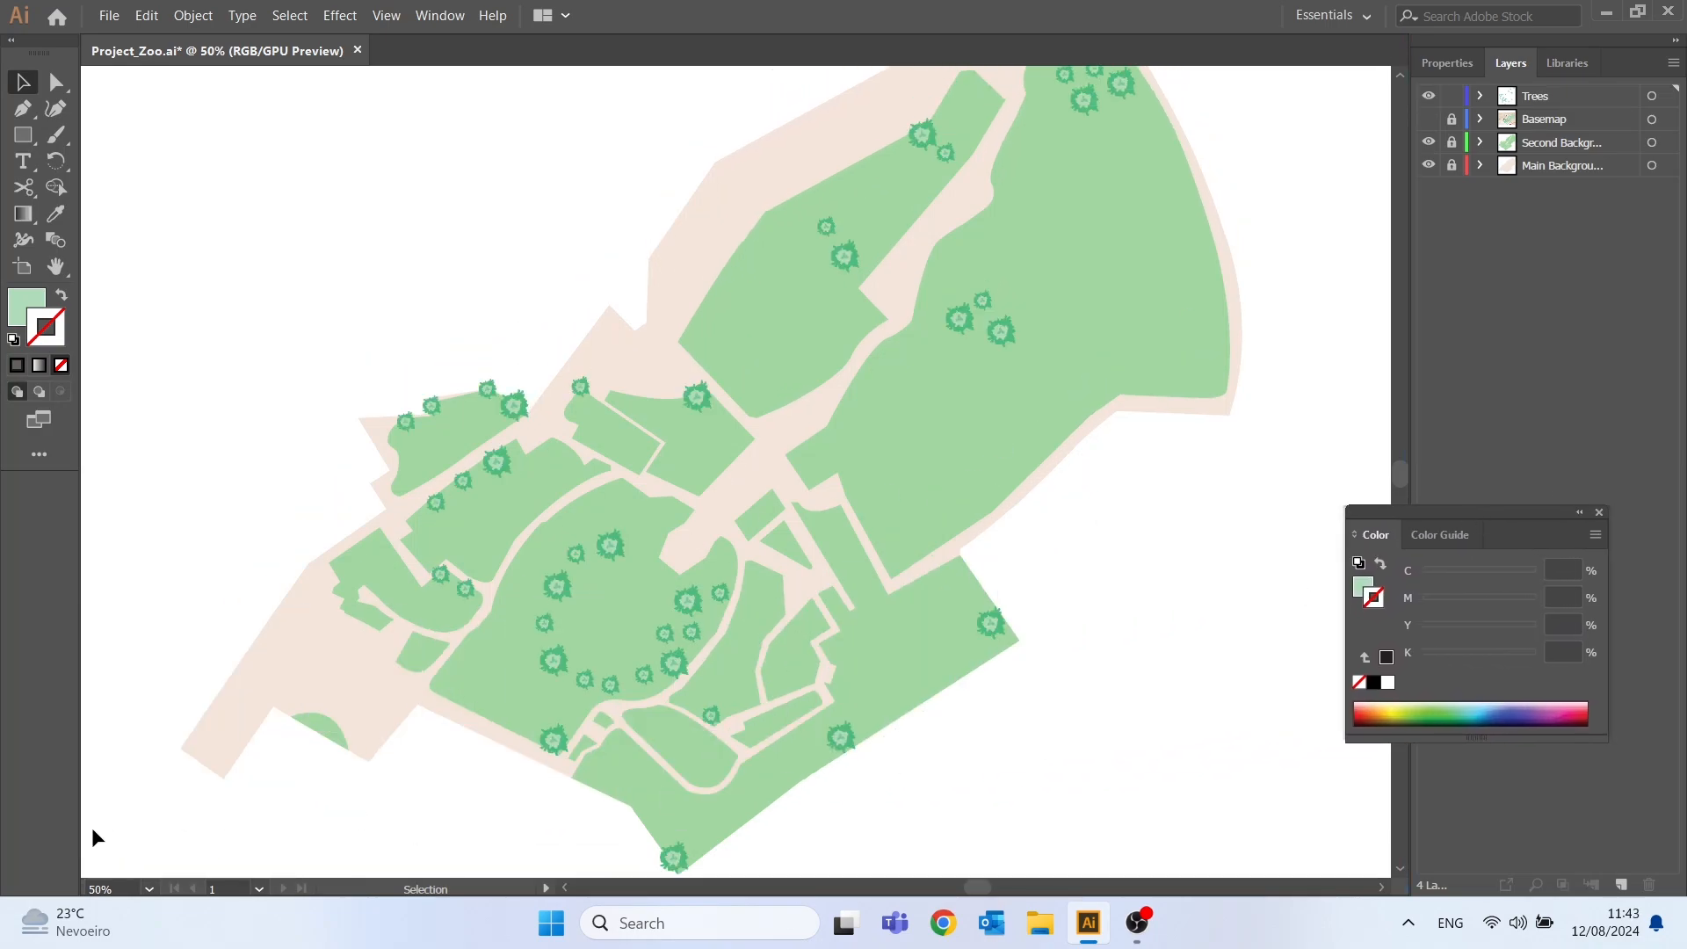
{"action": "left_click", "coordinate": [148, 890]}
{"action": "left_click", "coordinate": [183, 667]}
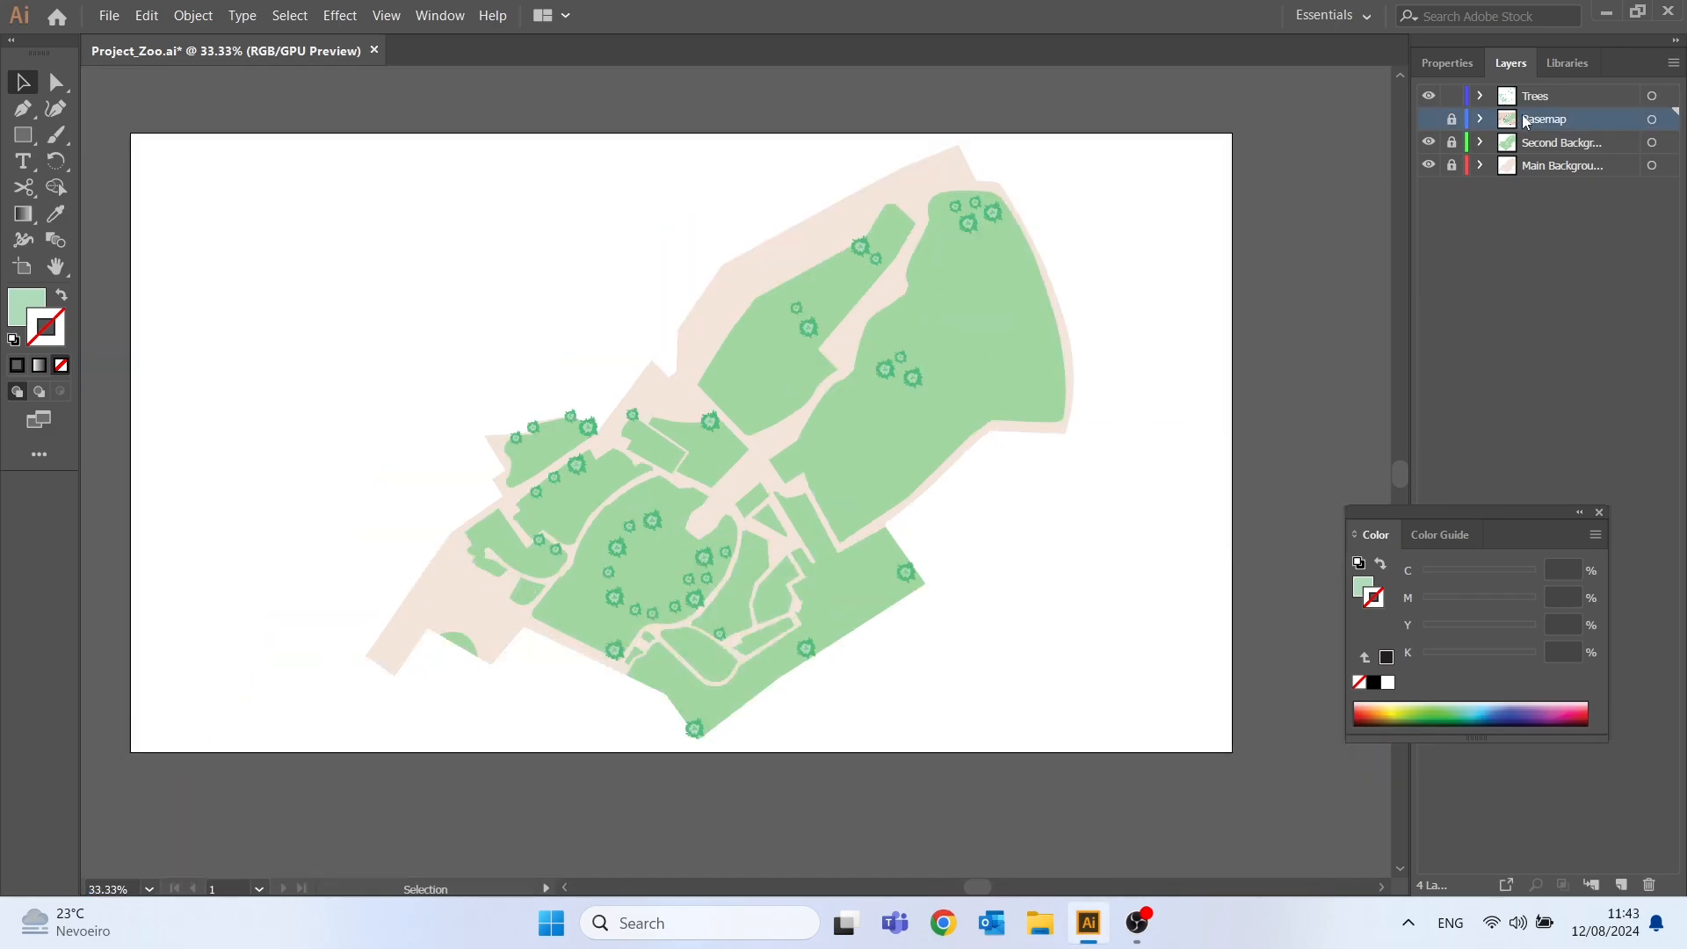
{"action": "left_click_drag", "start_coordinate": [1522, 114], "coordinate": [1510, 183]}
{"action": "left_click", "coordinate": [1429, 165], "text": "alt"}
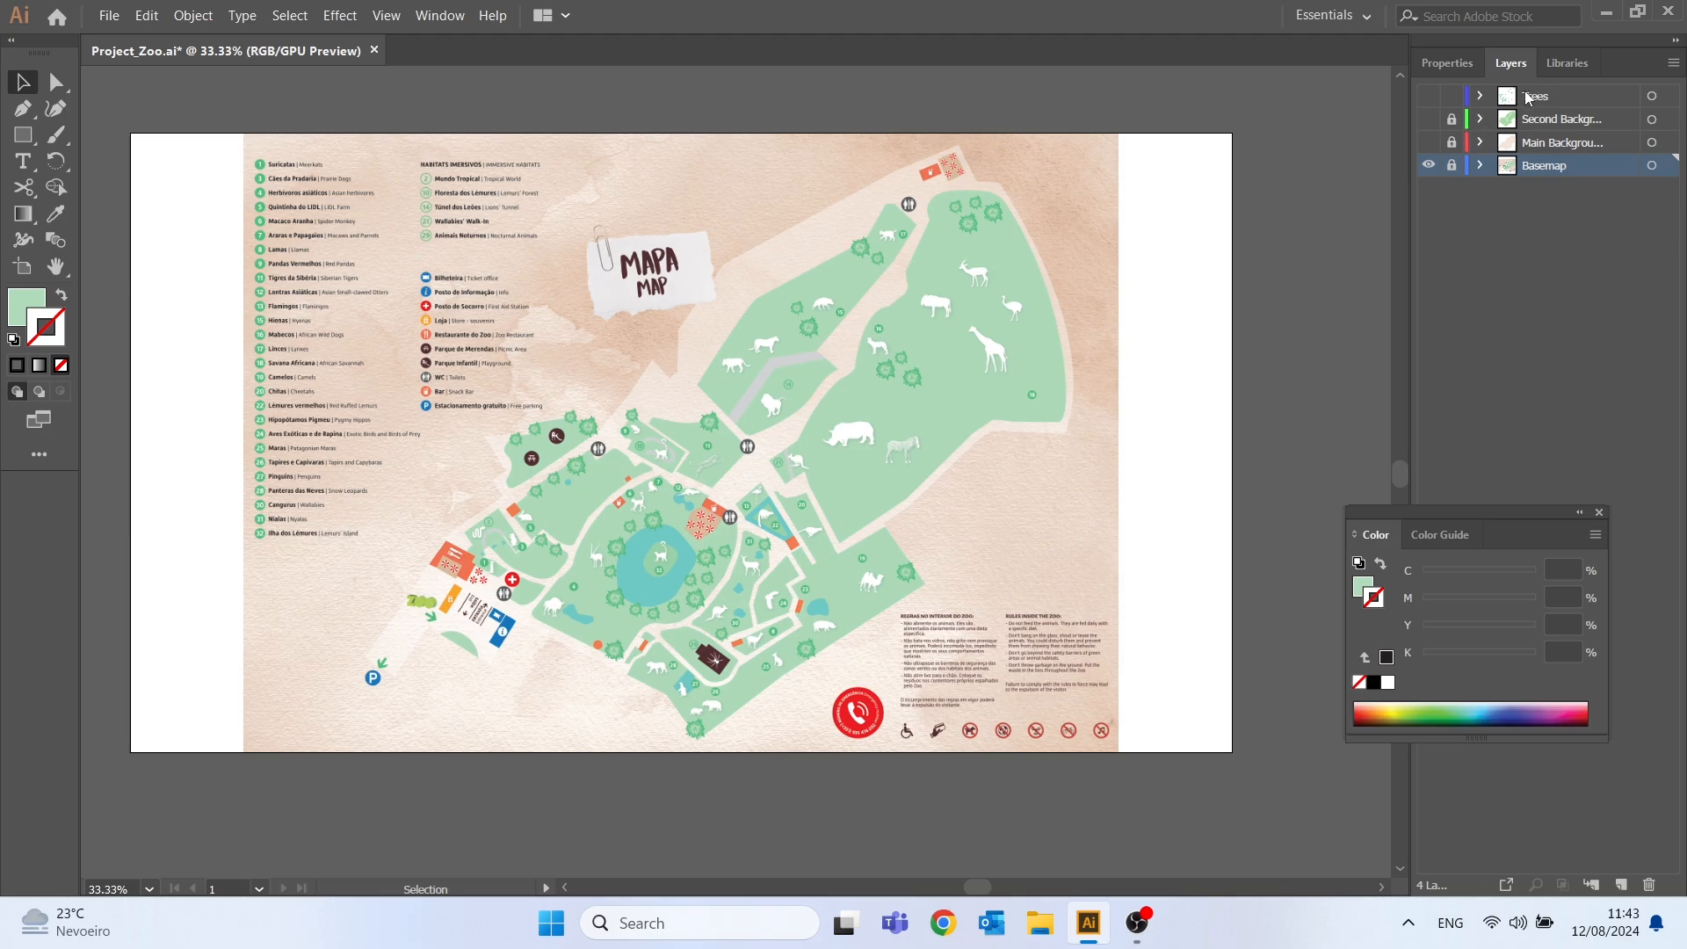
- Lock the Trees layer and create a new layer named Water Bodies above it
{"action": "left_click", "coordinate": [1557, 99]}
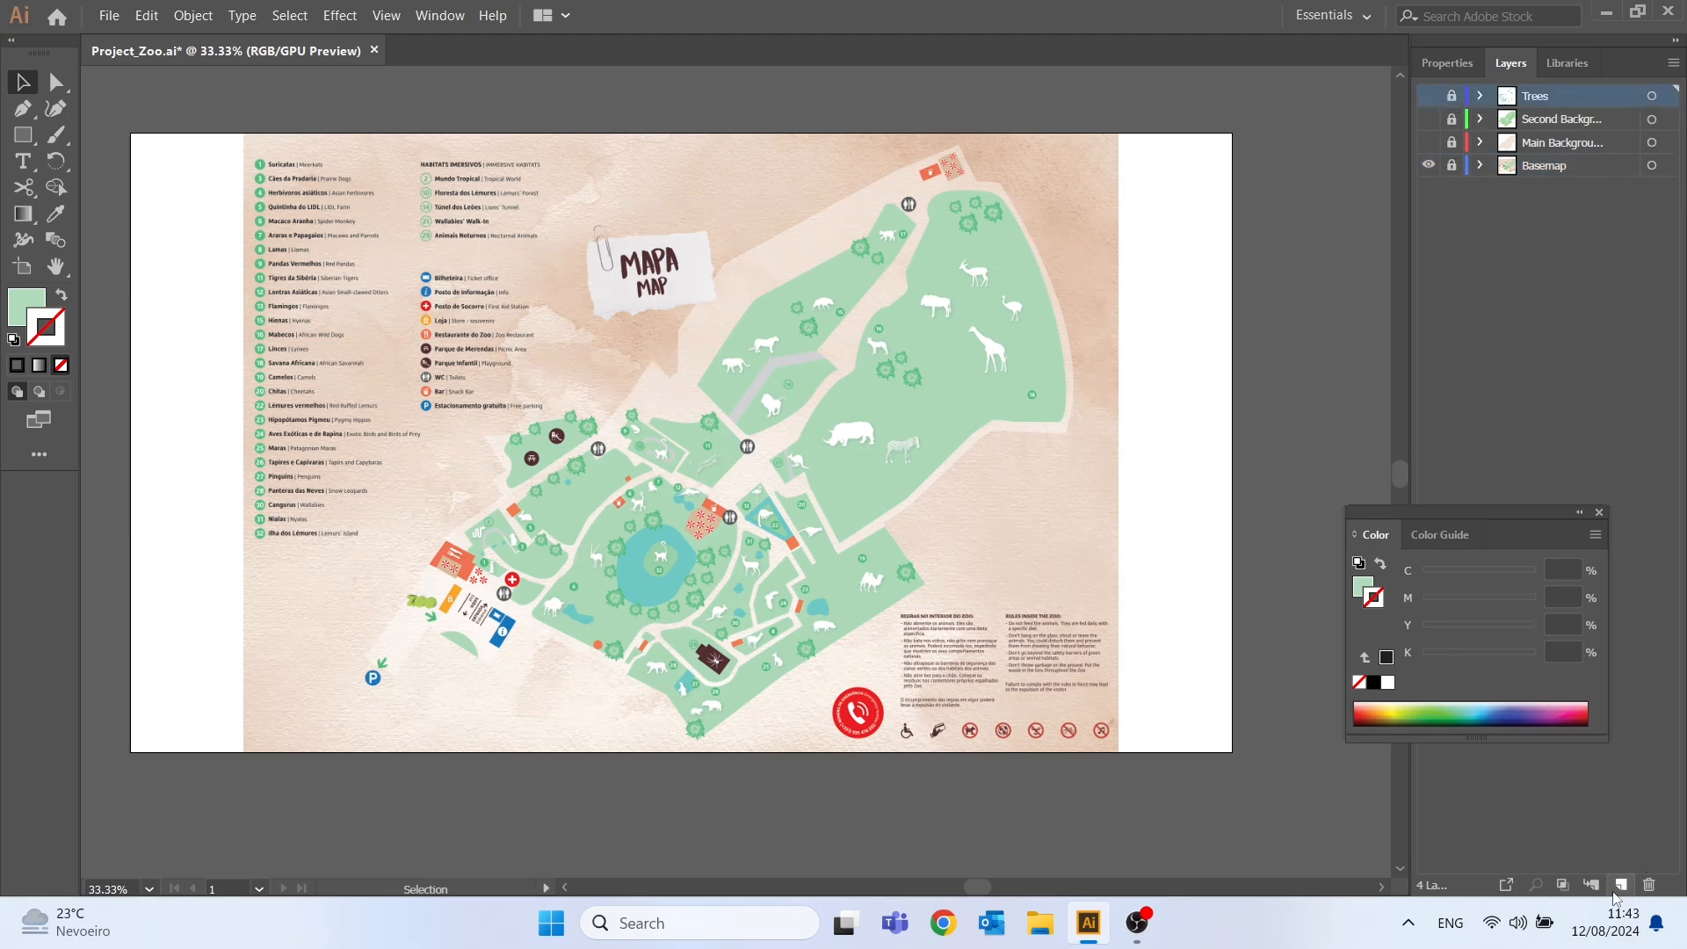
{"action": "left_click", "coordinate": [1622, 885]}
{"action": "double_click", "coordinate": [1540, 98]}
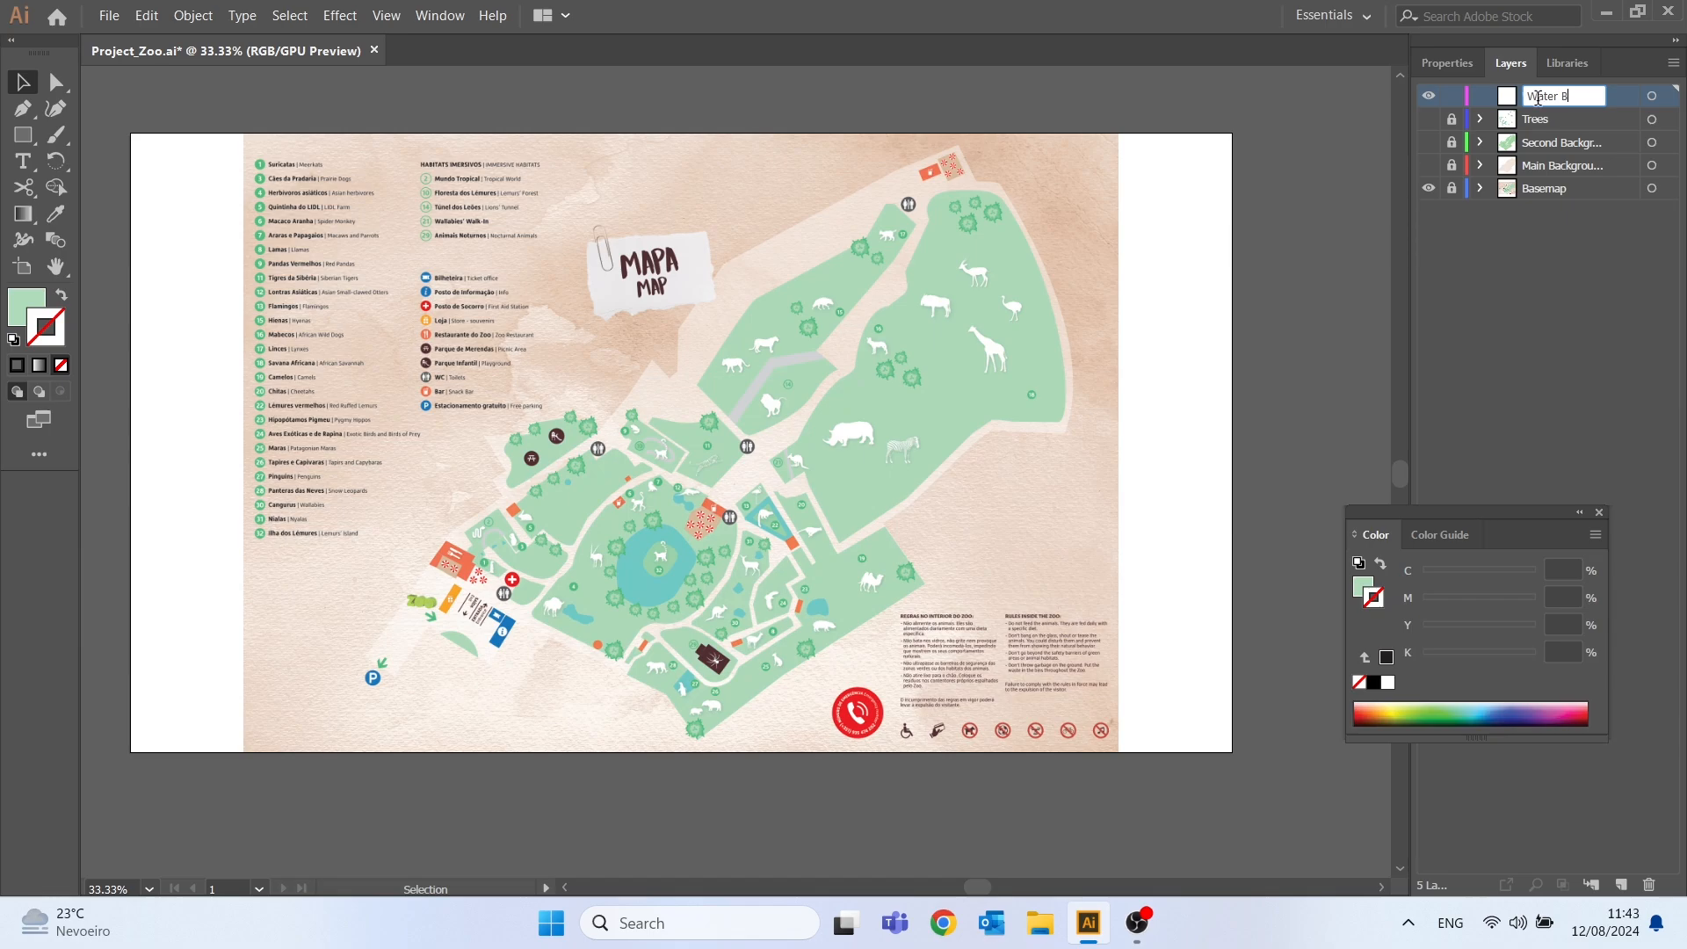
{"action": "key", "text": "Return"}
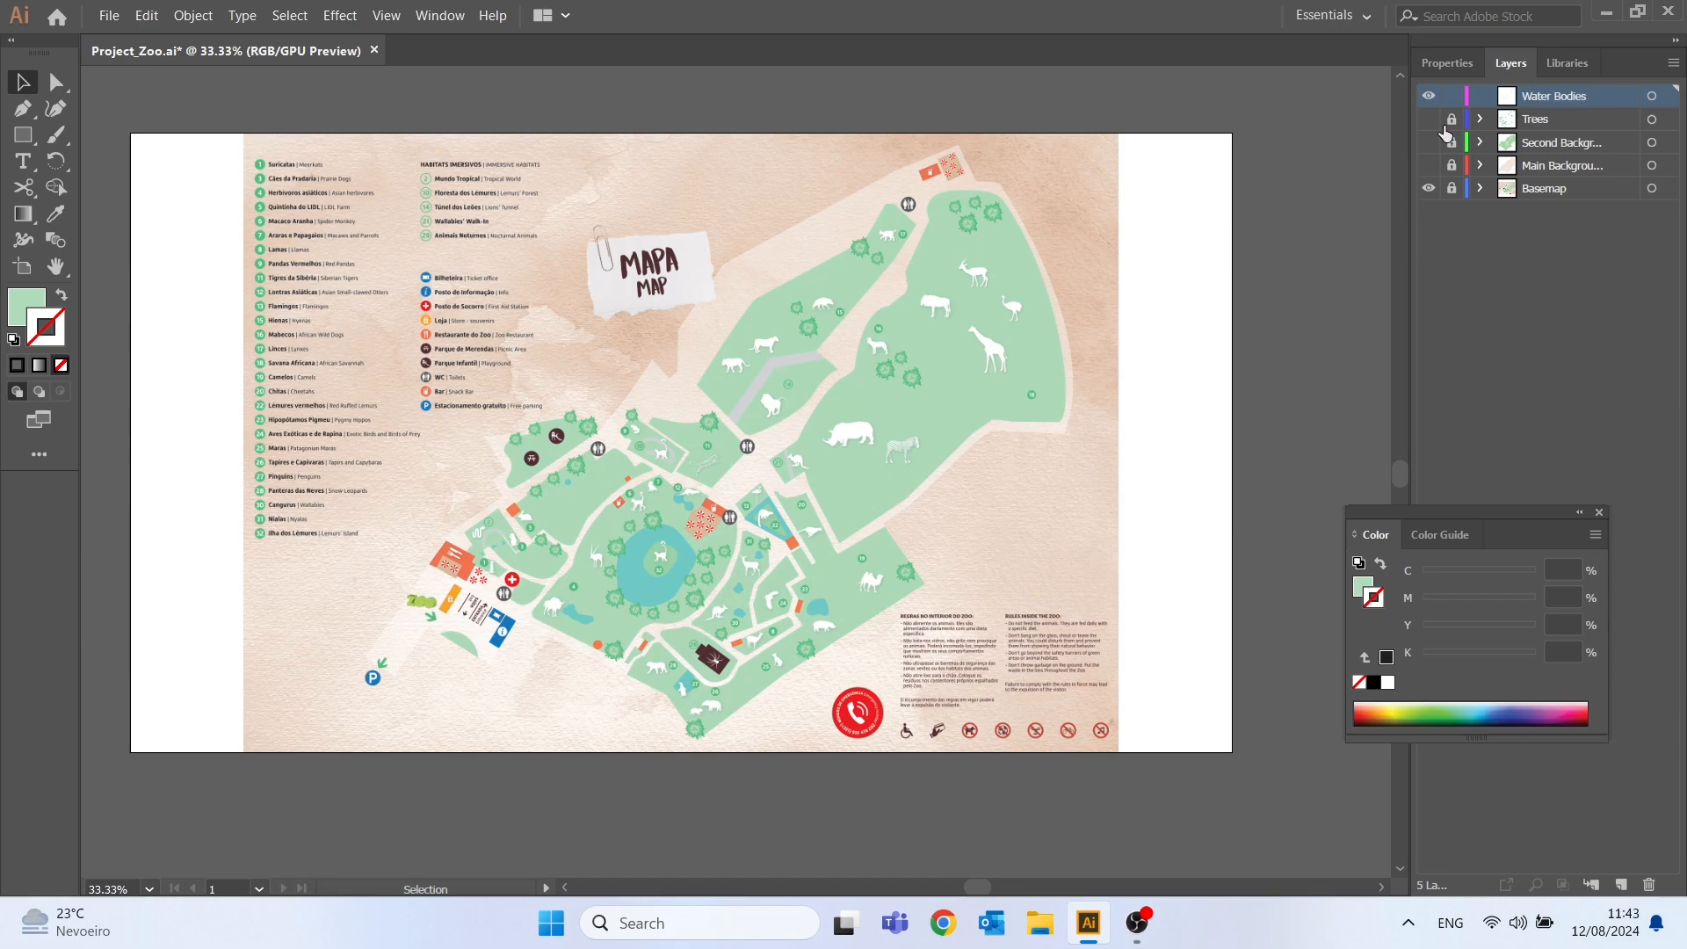
- Show the Trees and both background layers again and move the Basemap layer directly below Water Bodies
{"action": "left_click", "coordinate": [1426, 164]}
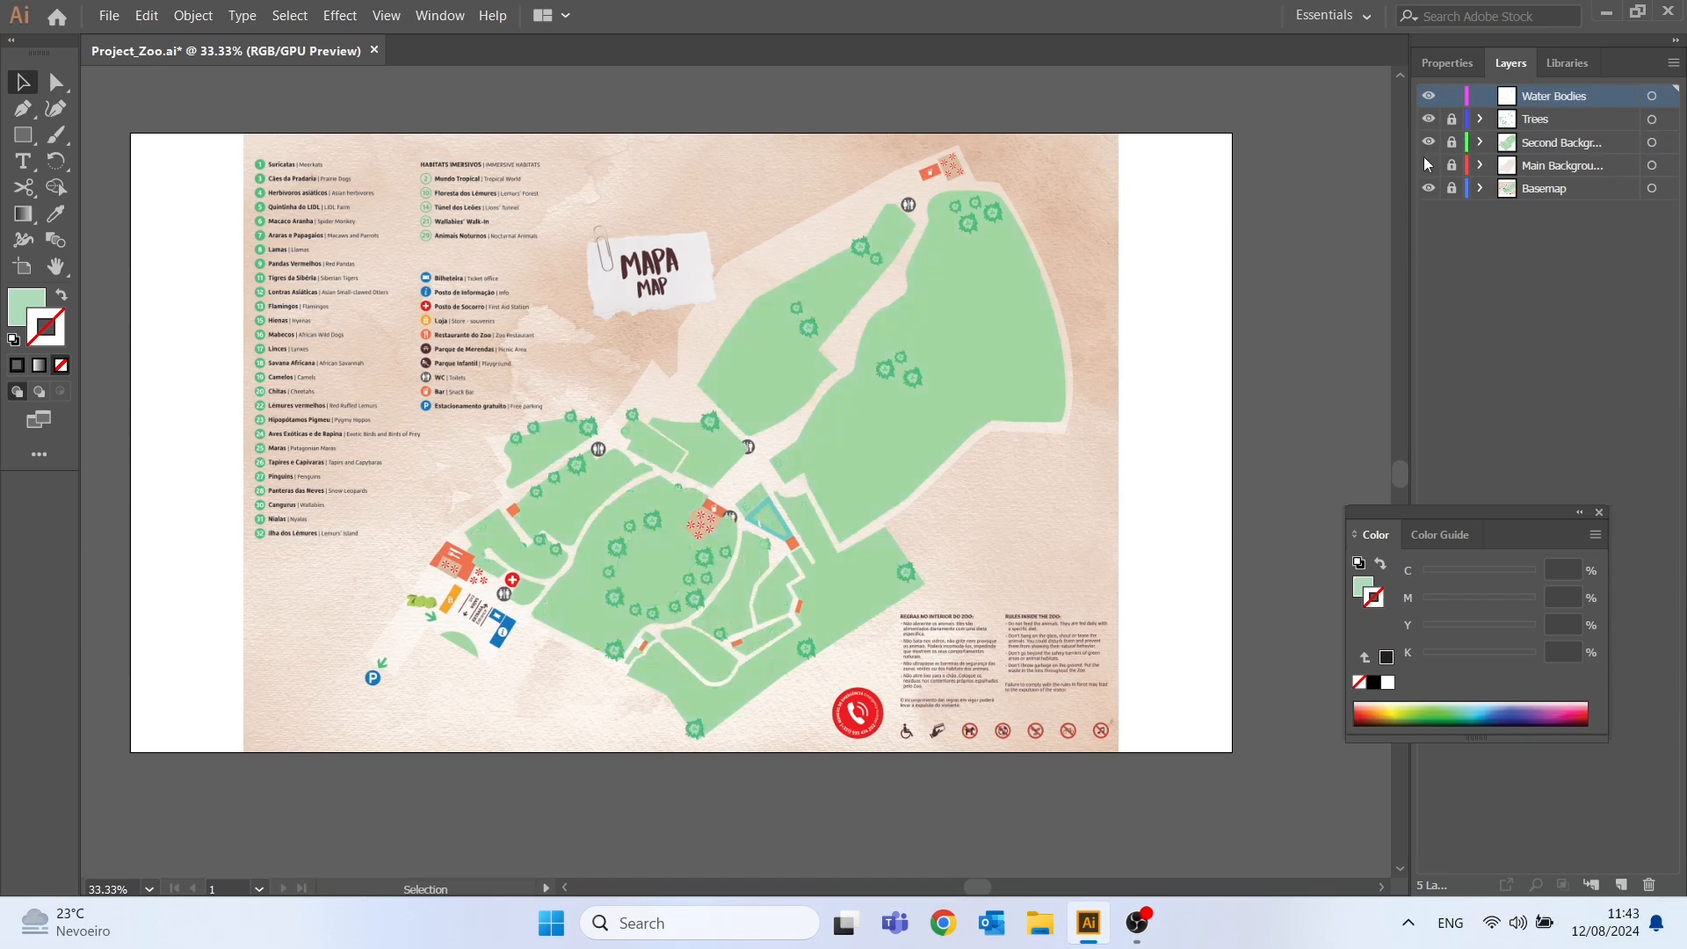
{"action": "left_click", "coordinate": [1428, 188]}
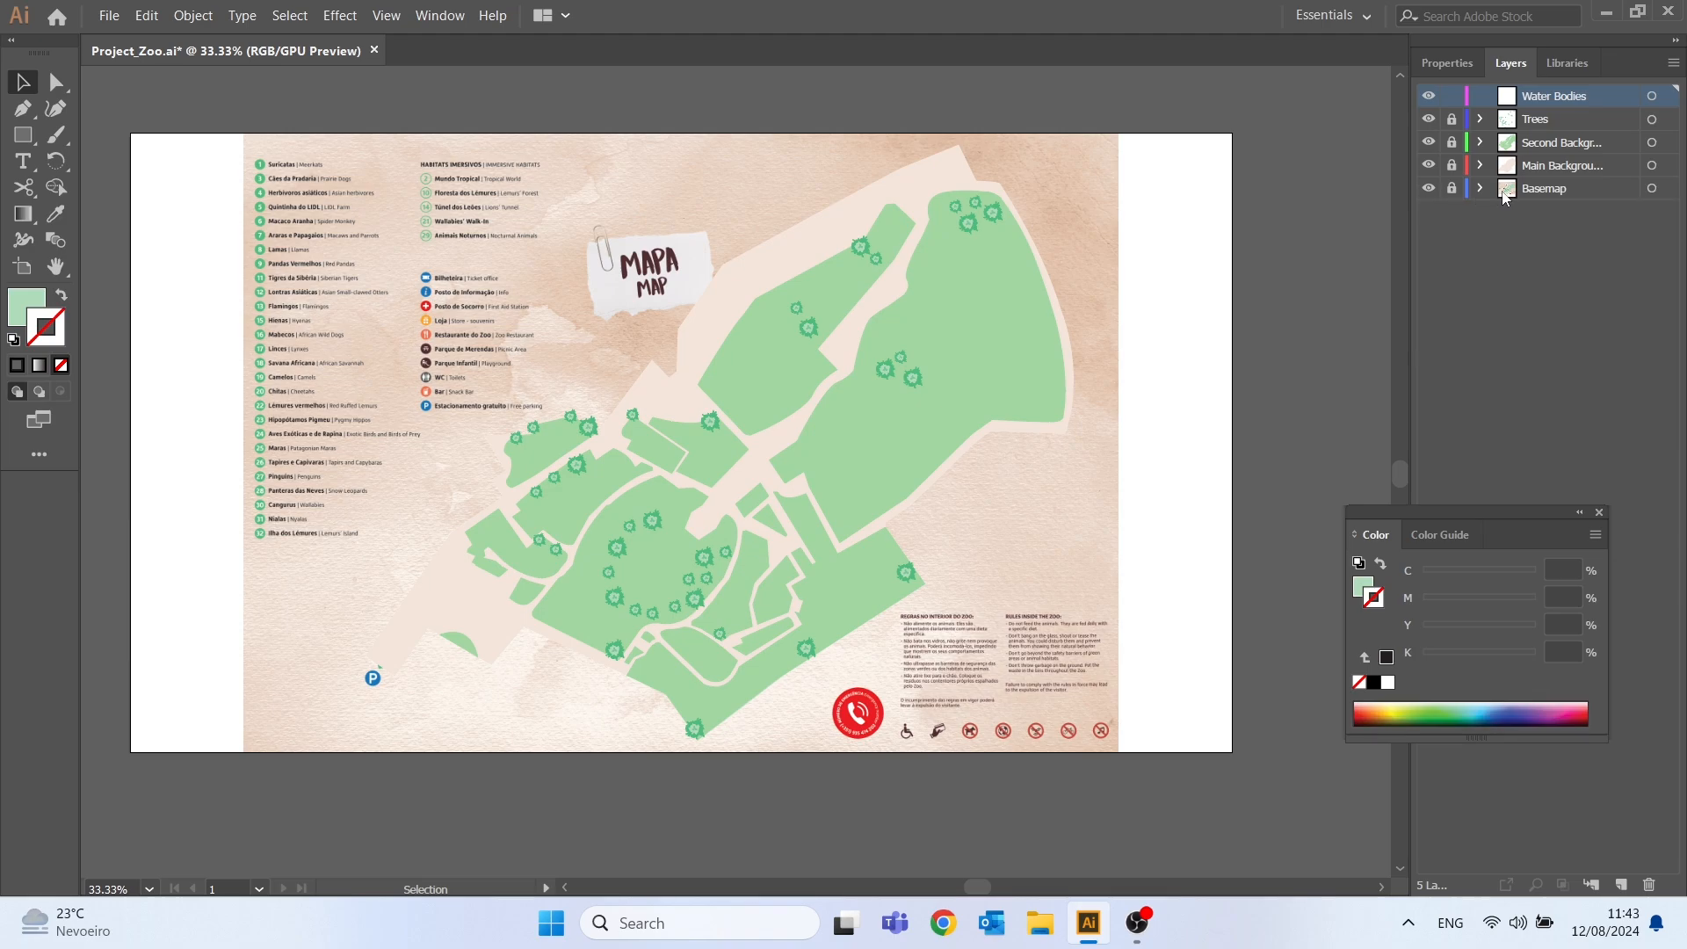
{"action": "left_click_drag", "start_coordinate": [1506, 195], "coordinate": [1542, 114]}
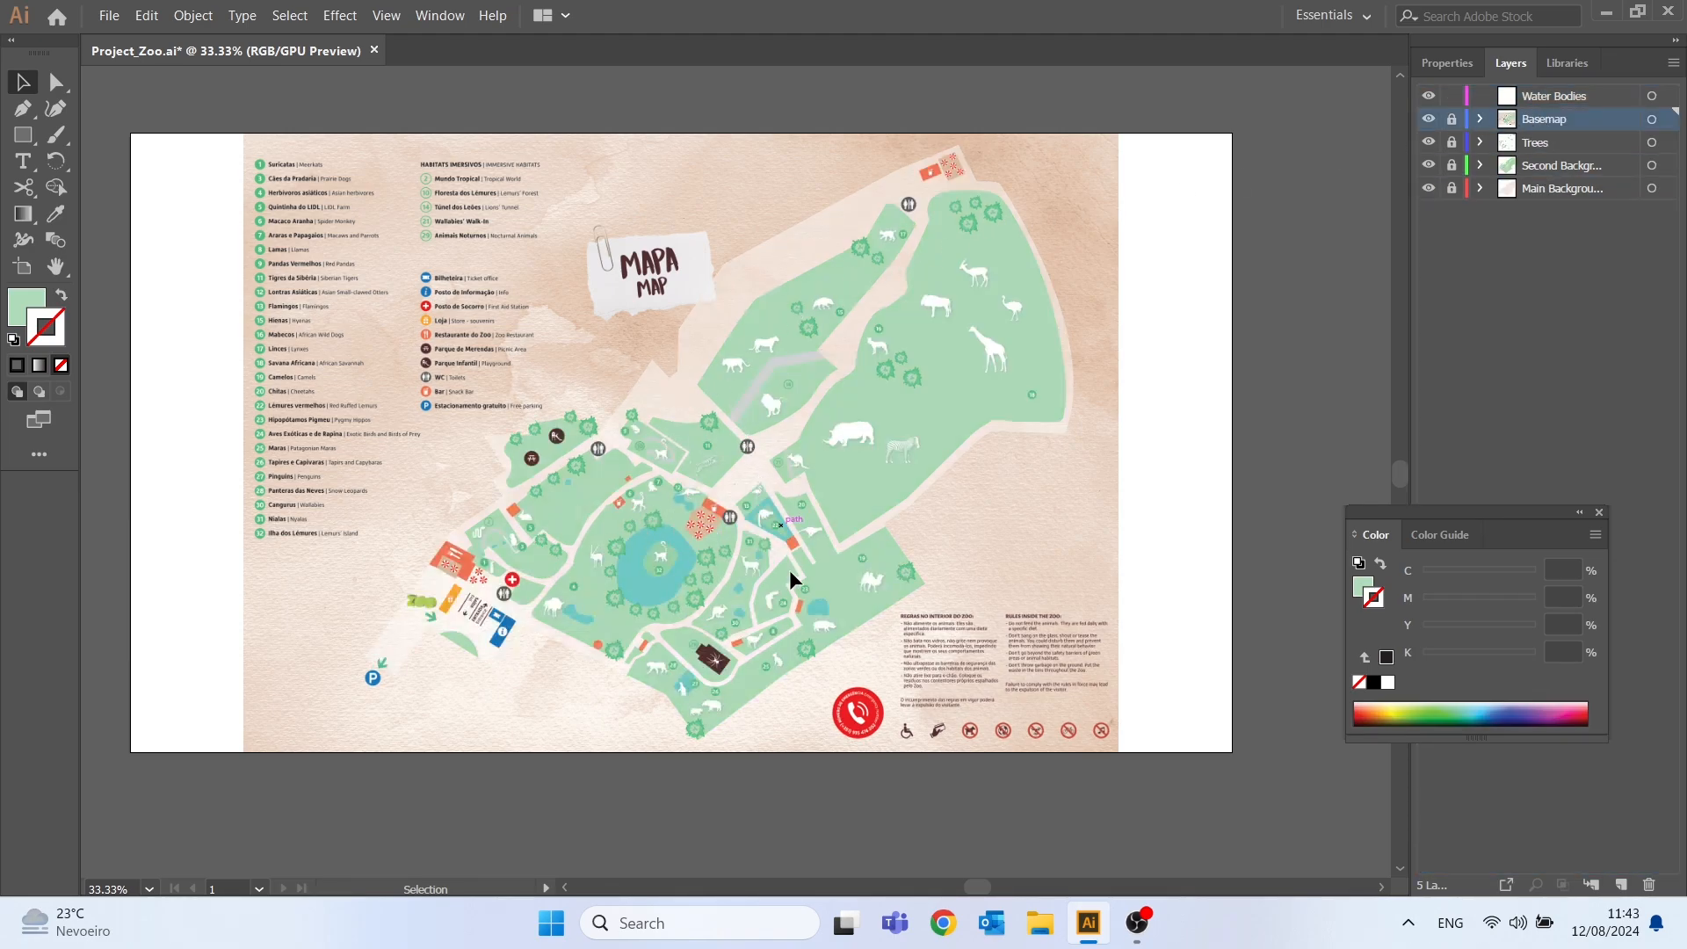
- Set the Pen tool to no fill and a dark blue stroke of C 90.98, M 52.16, Y 24.71, K 4.31
{"action": "key", "text": "z"}
{"action": "left_click_drag", "start_coordinate": [792, 592], "coordinate": [1236, 814]}
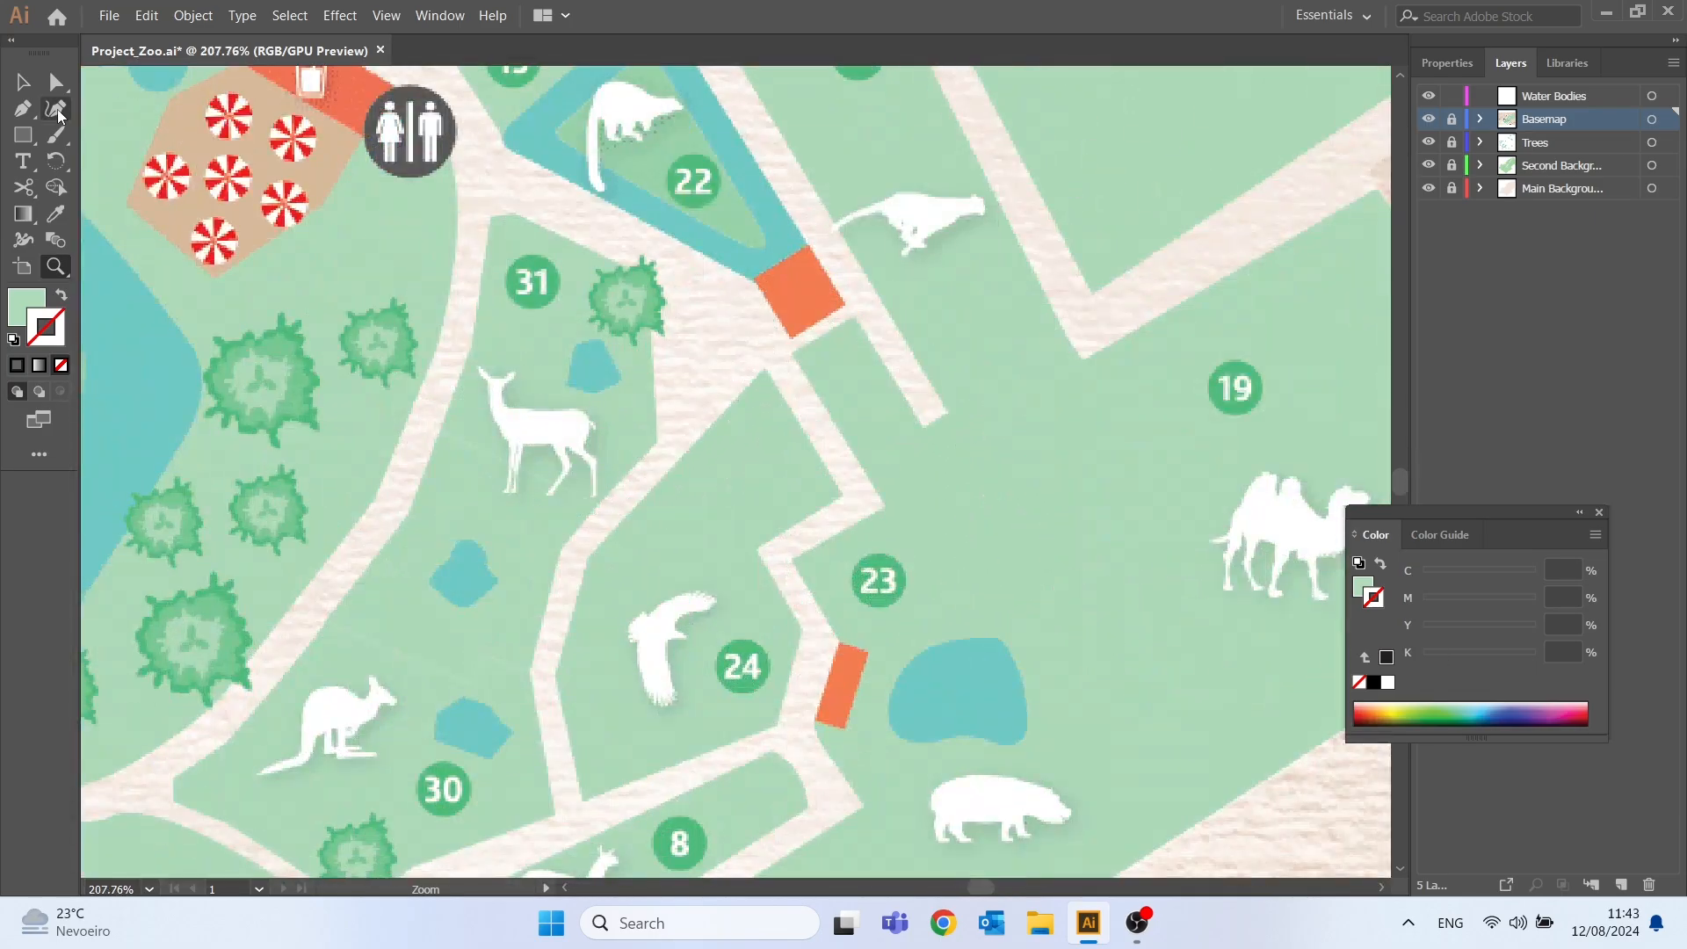
{"action": "left_click", "coordinate": [30, 112]}
{"action": "double_click", "coordinate": [22, 310]}
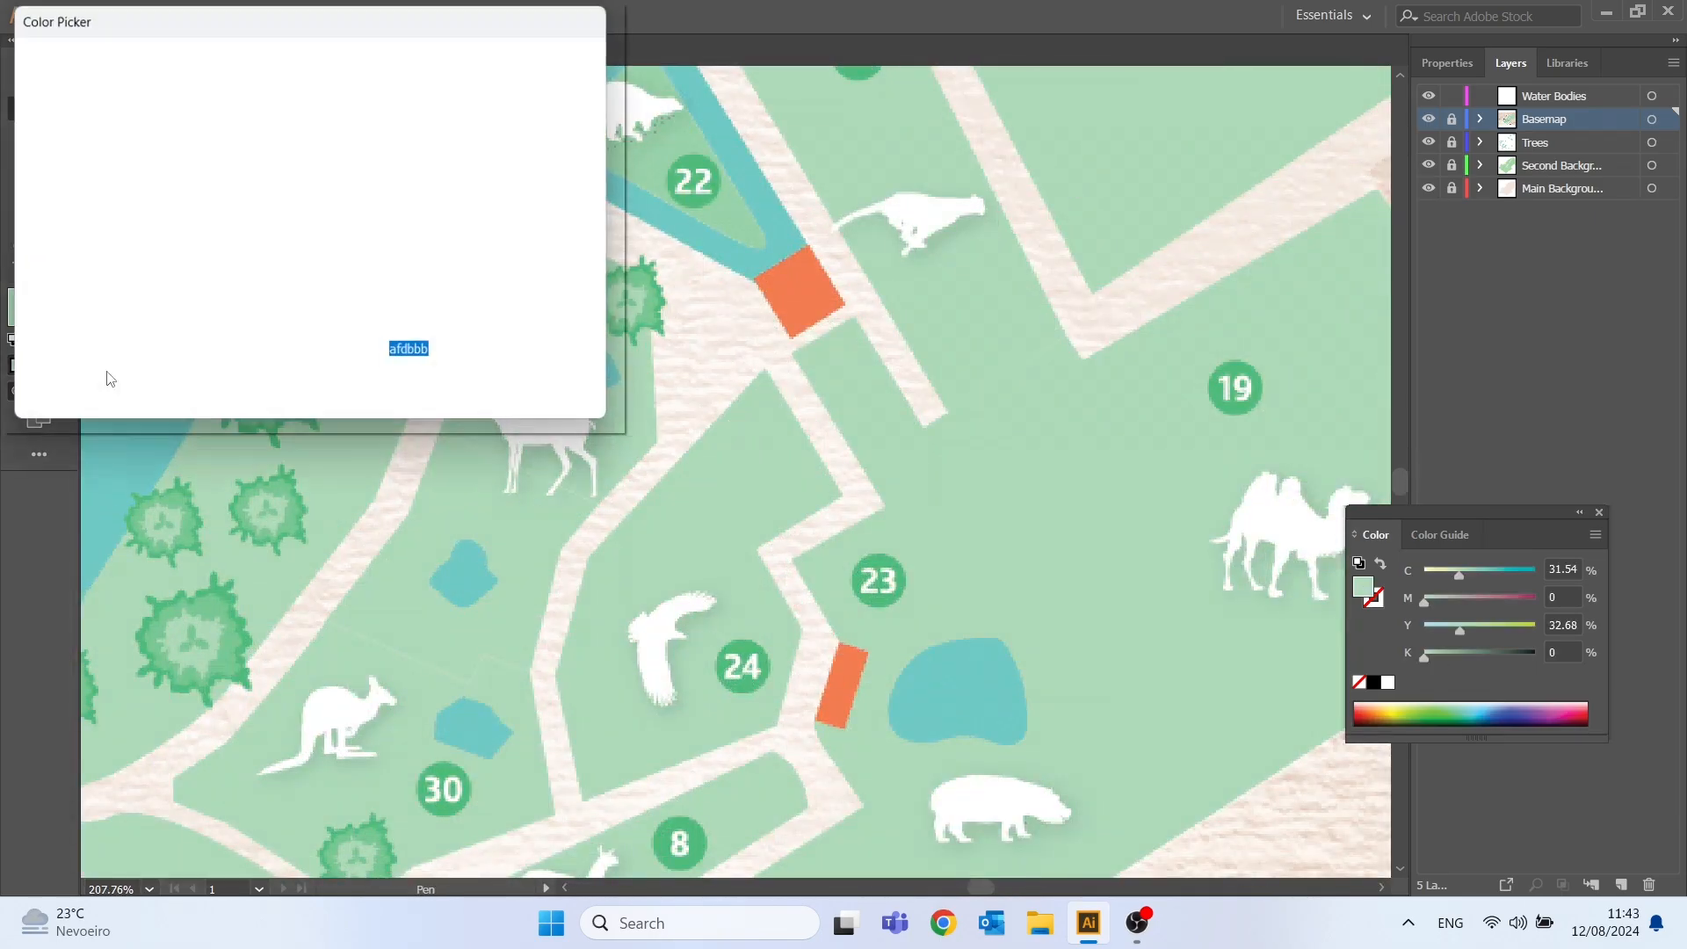
{"action": "left_click", "coordinate": [545, 88]}
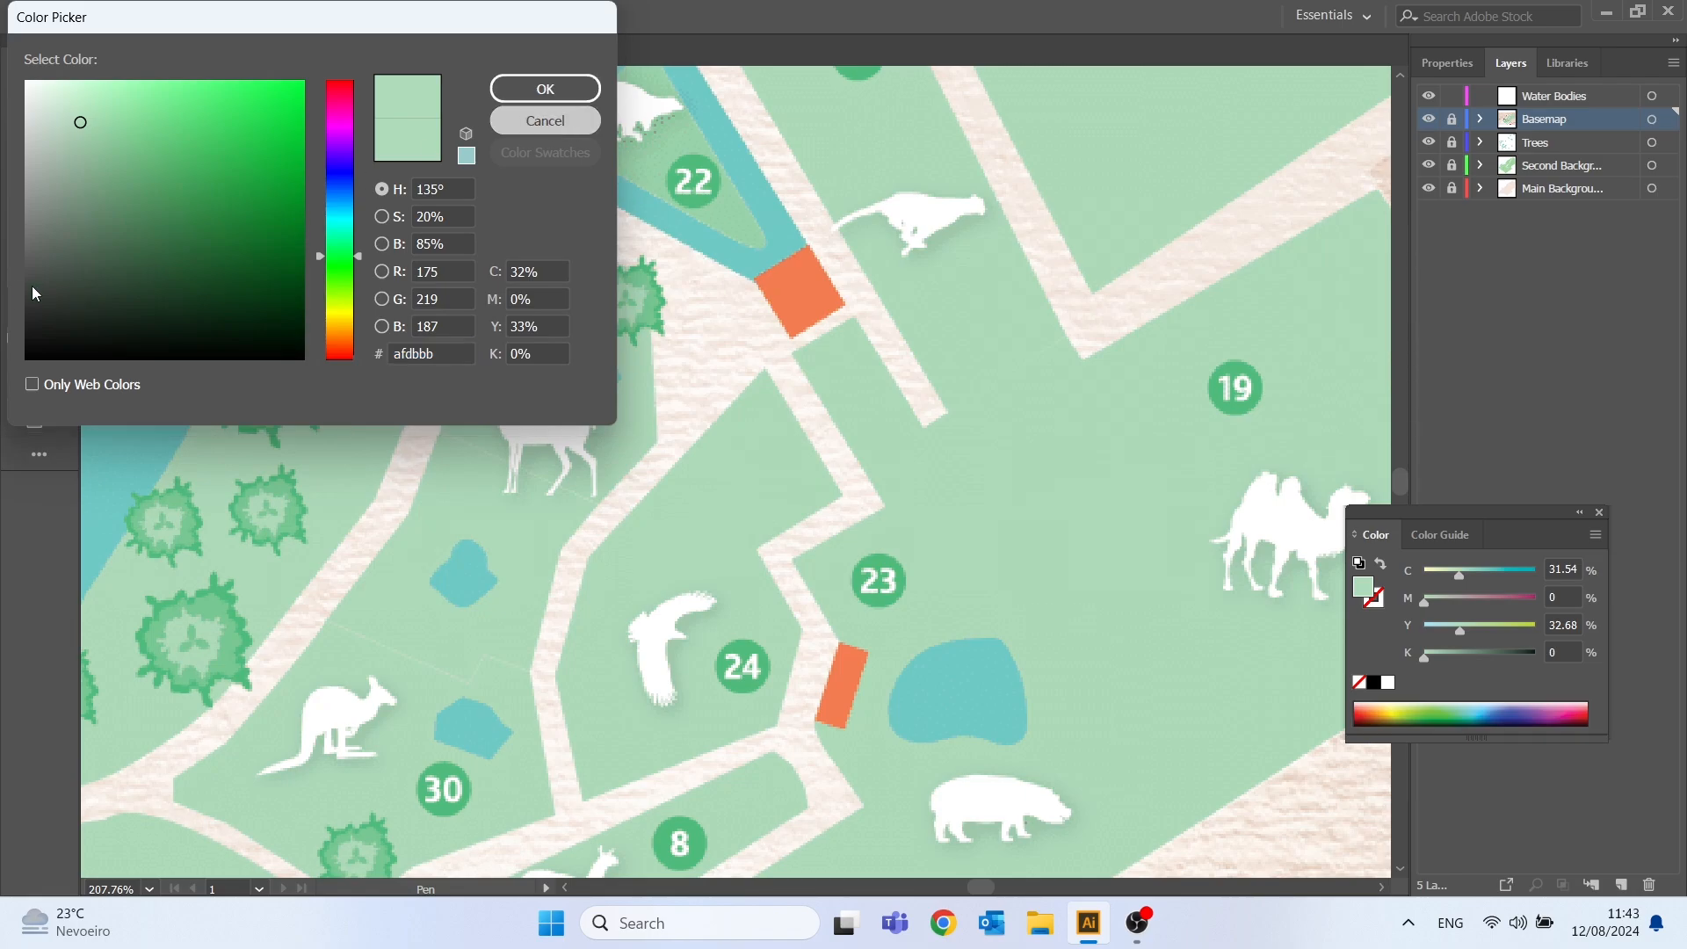
{"action": "left_click", "coordinate": [60, 365]}
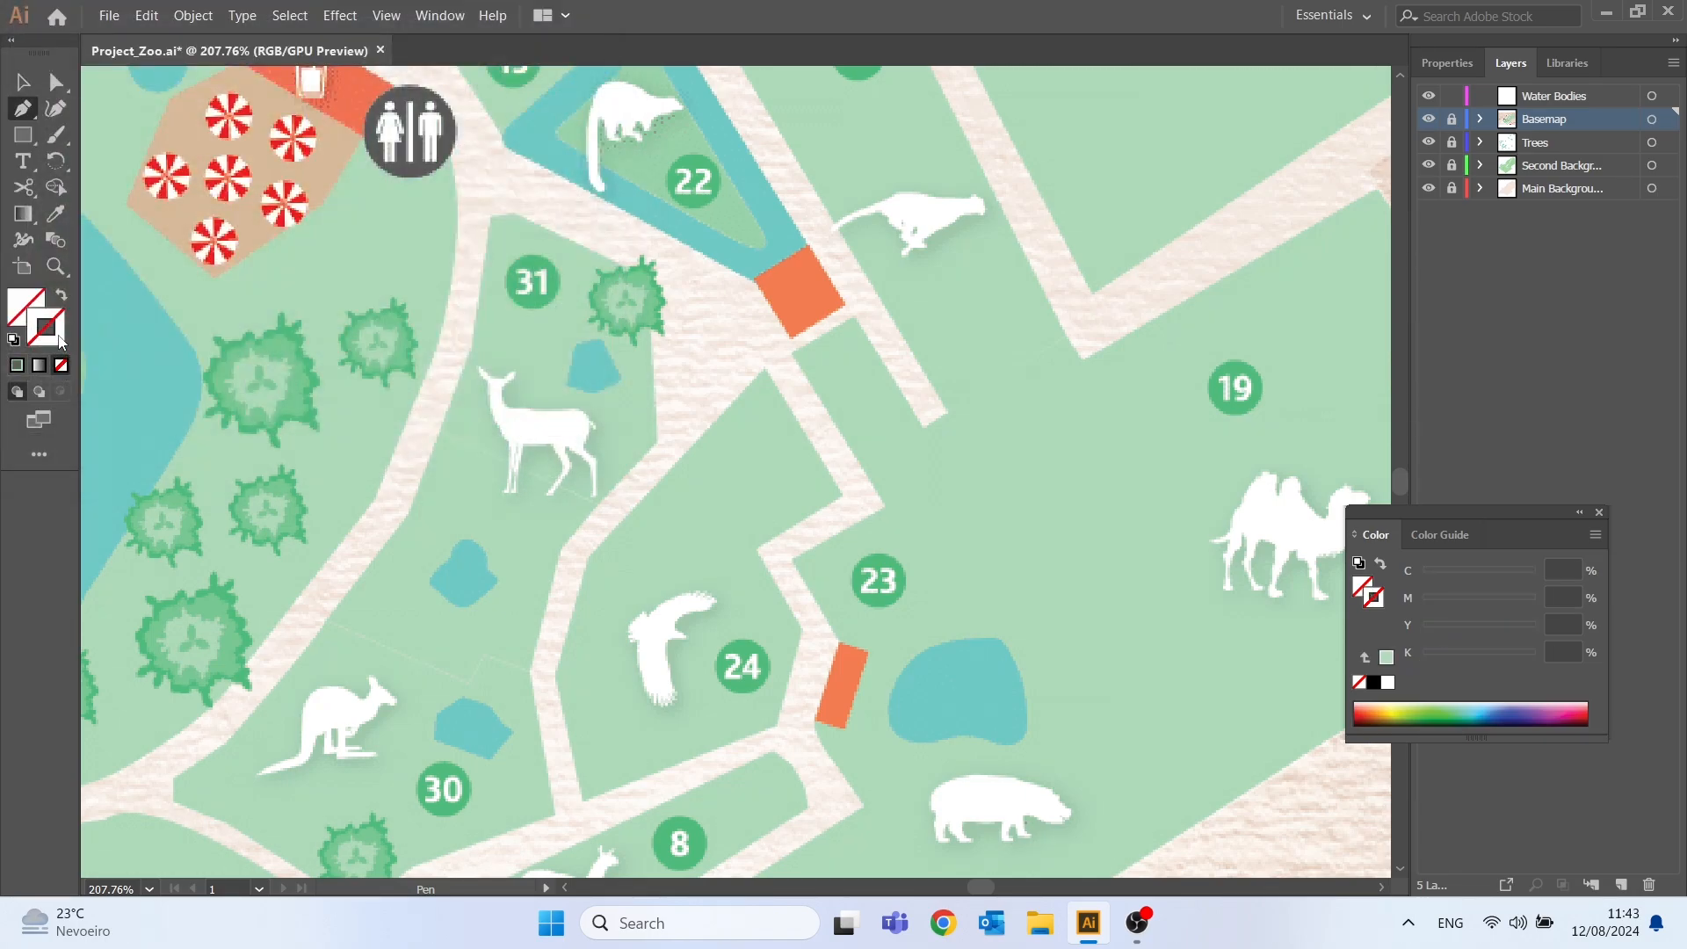
{"action": "left_click", "coordinate": [1485, 711]}
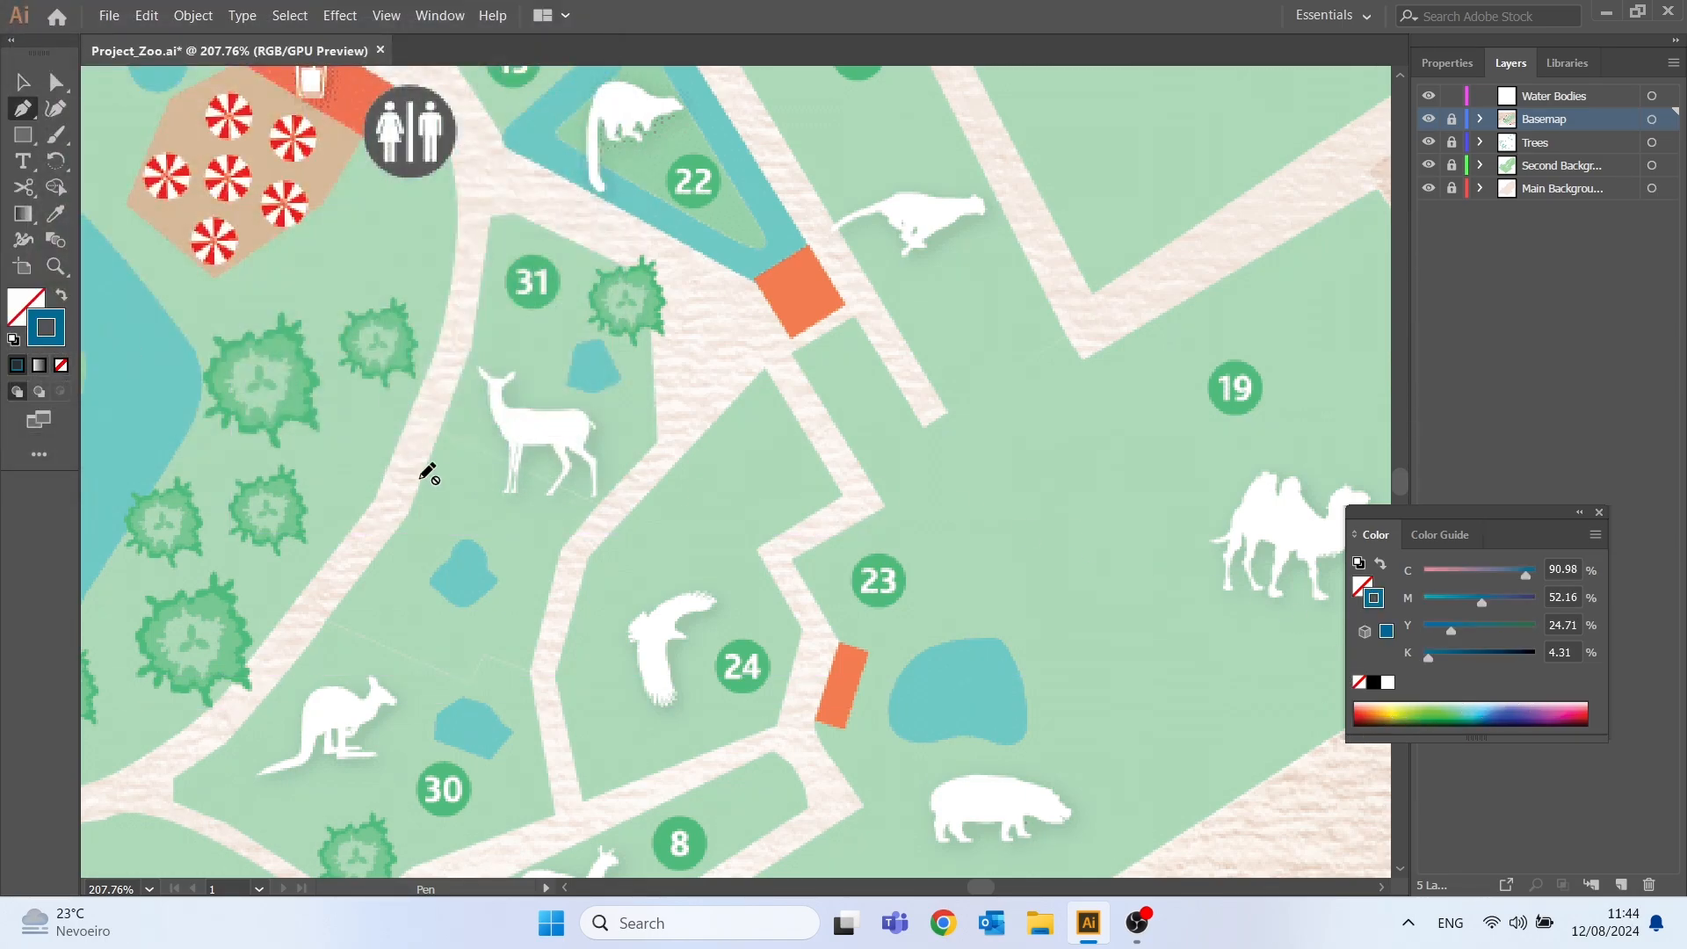
- Trace the large pond above the hippo near area 23 as a closed Pen path on the Water Bodies layer
{"action": "scroll", "coordinate": [937, 469], "scroll_direction": "down", "scroll_amount": 3}
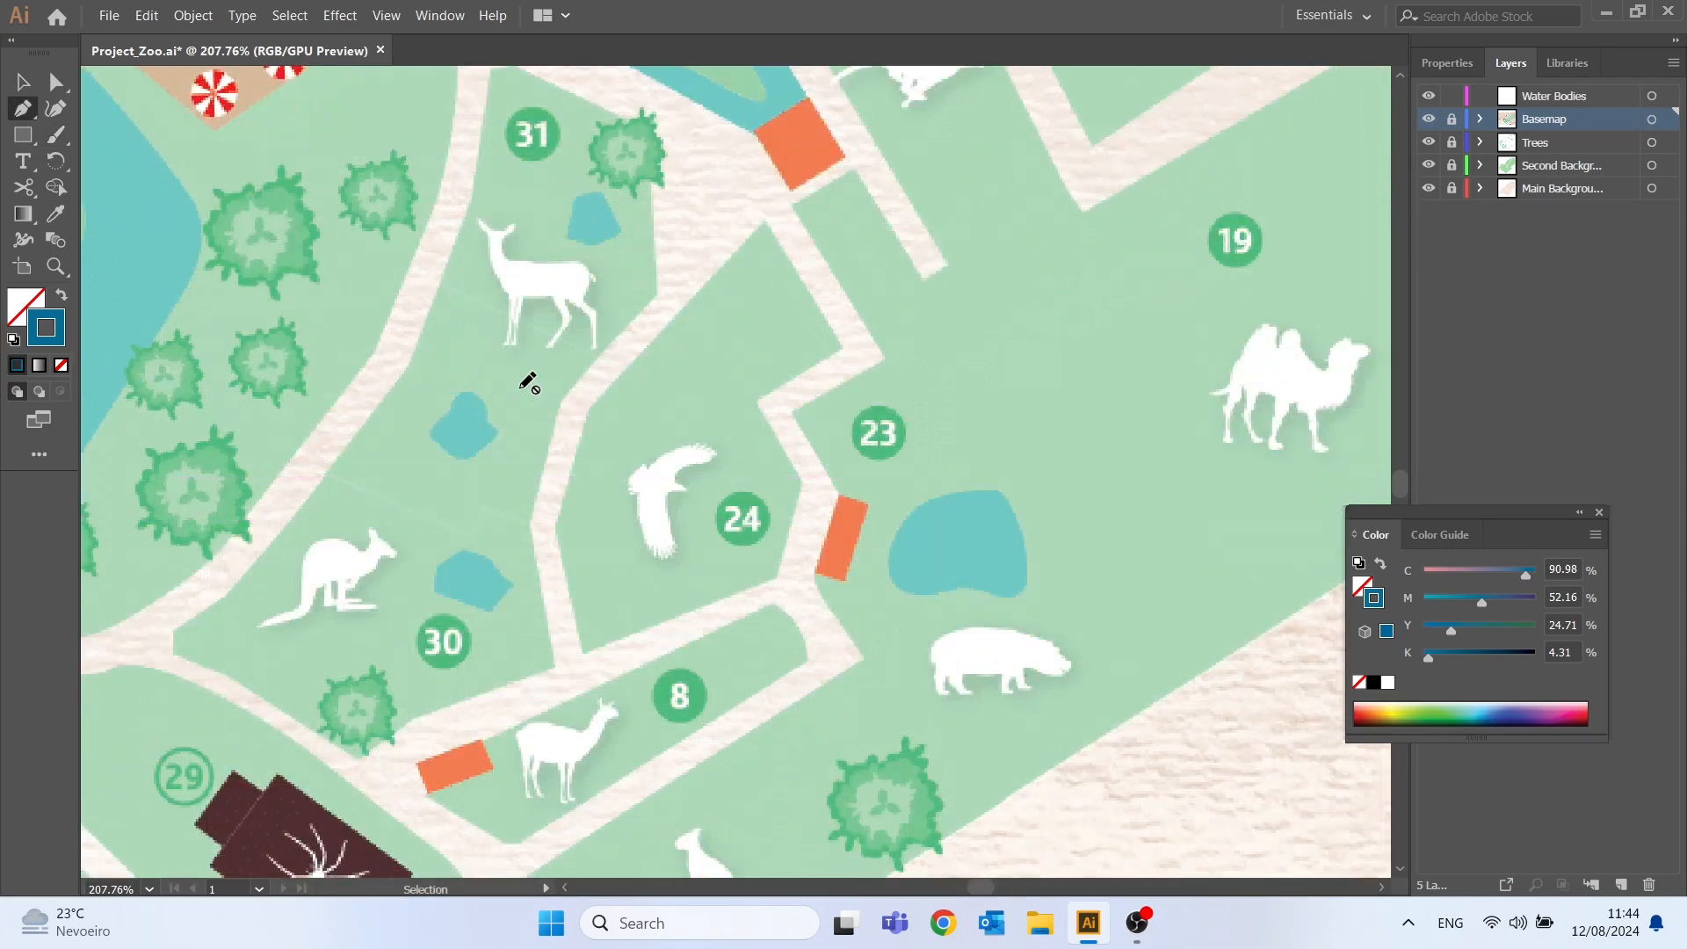
{"action": "key", "text": "v"}
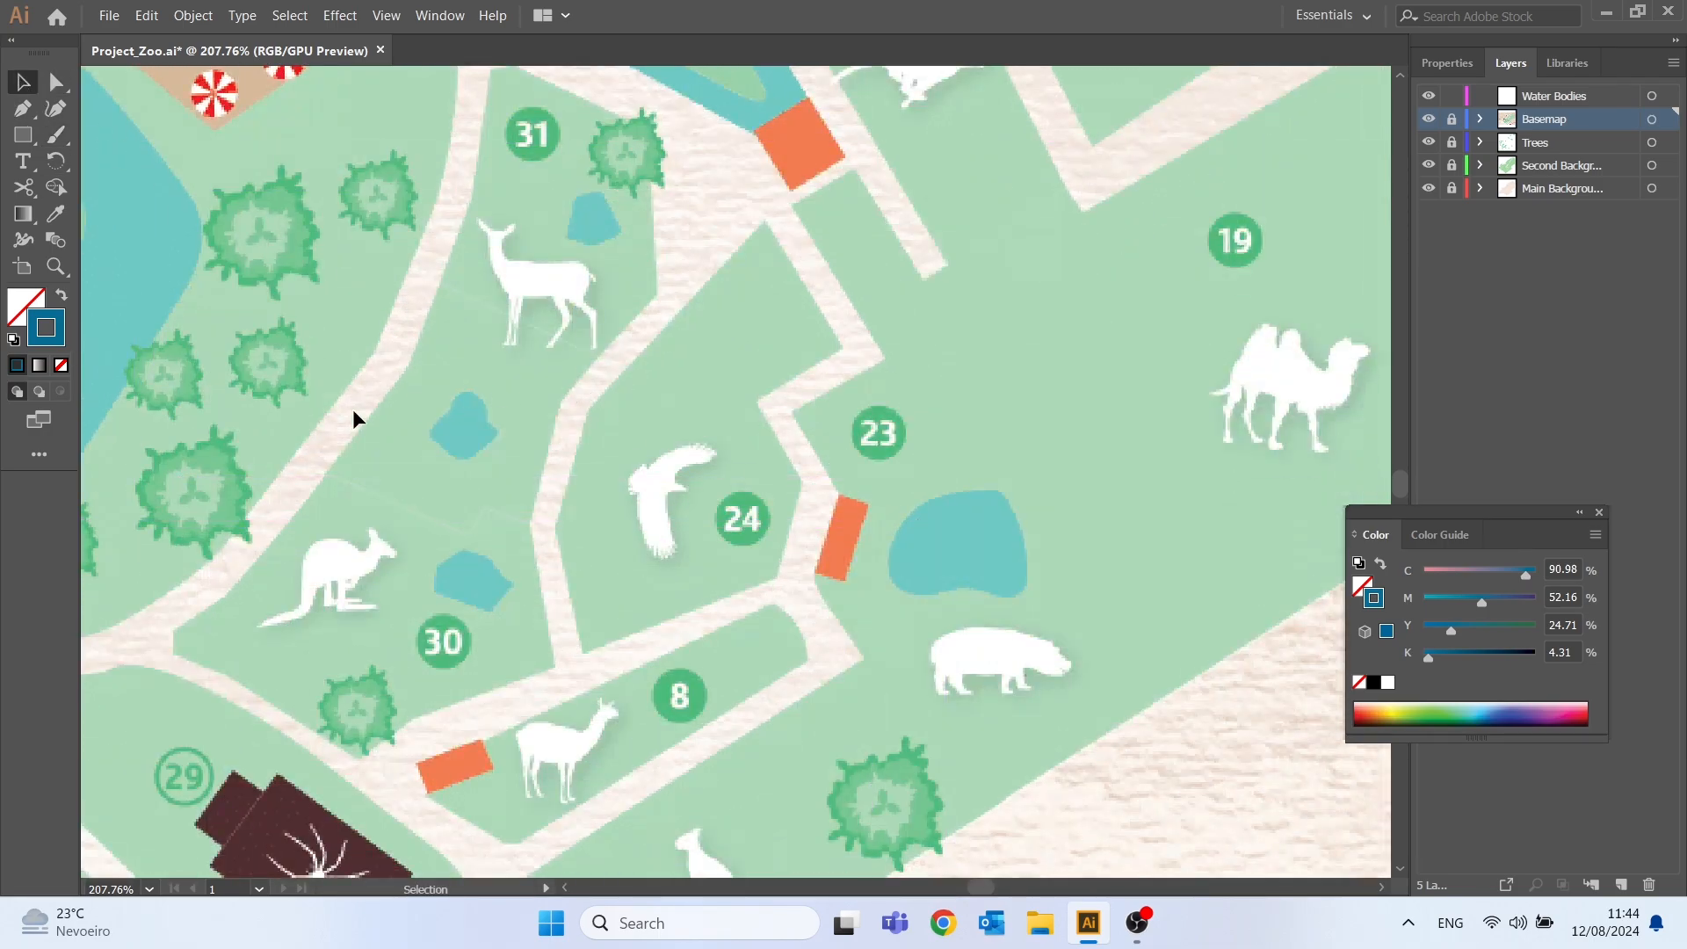
{"action": "key", "text": "p"}
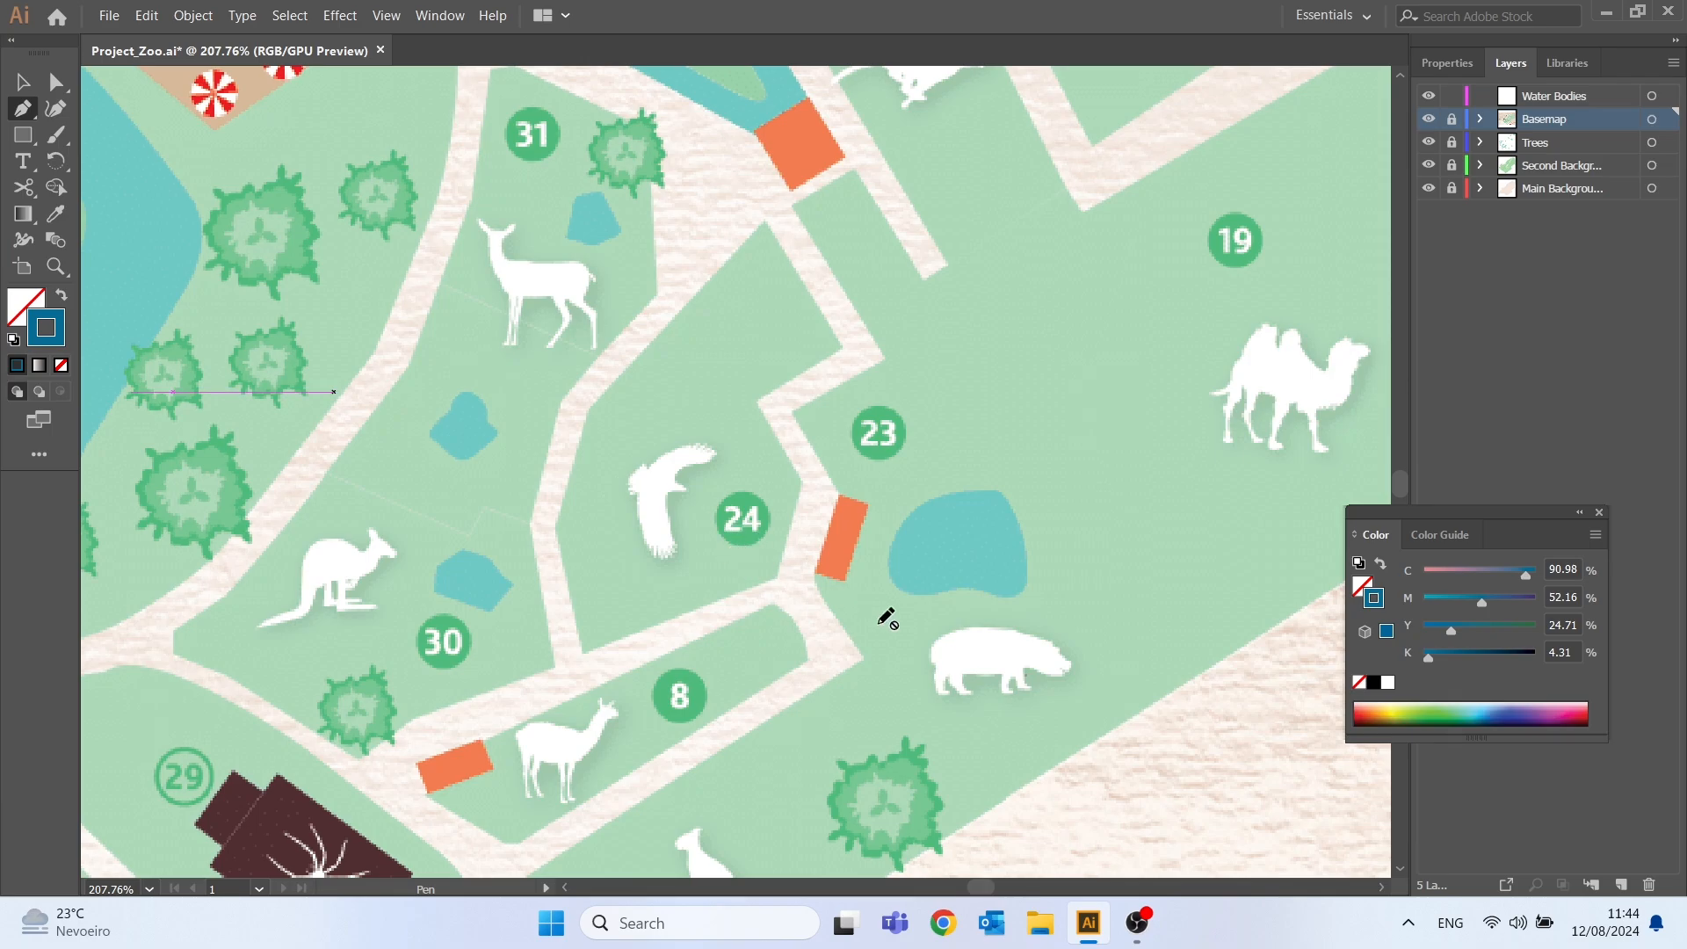
{"action": "left_click", "coordinate": [1539, 97]}
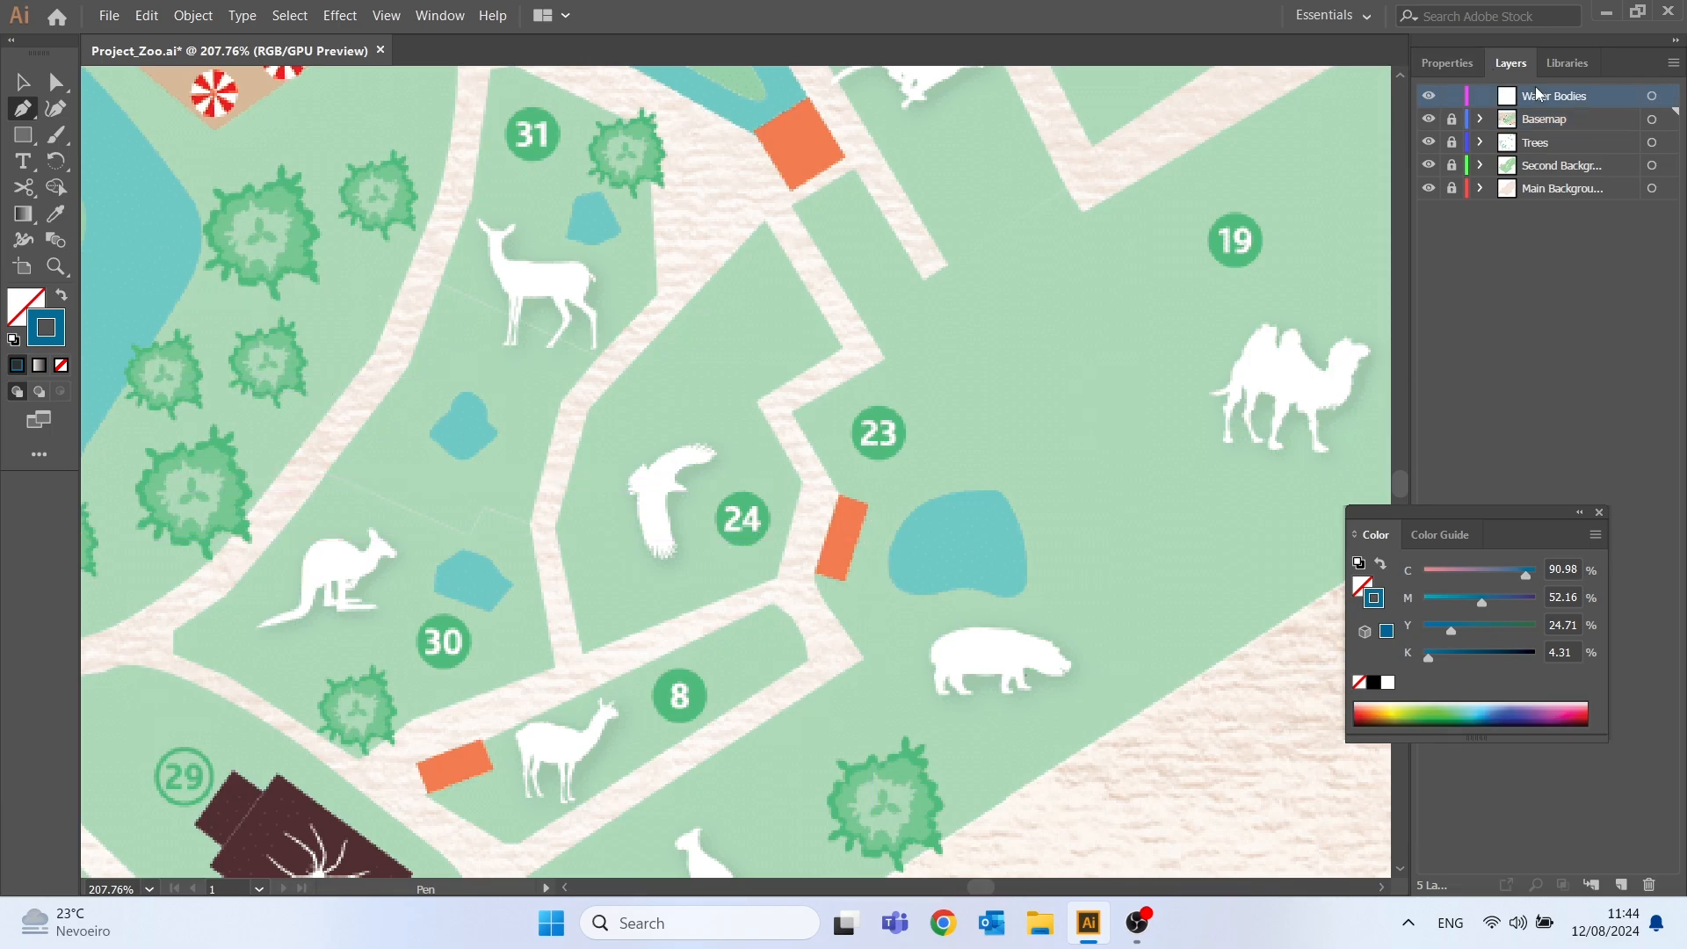
{"action": "left_click", "coordinate": [883, 548]}
{"action": "mouse_move", "coordinate": [1000, 496]}
{"action": "left_mouse_down"}
{"action": "mouse_move", "coordinate": [1105, 492]}
{"action": "mouse_move", "coordinate": [1095, 511]}
{"action": "left_mouse_up"}
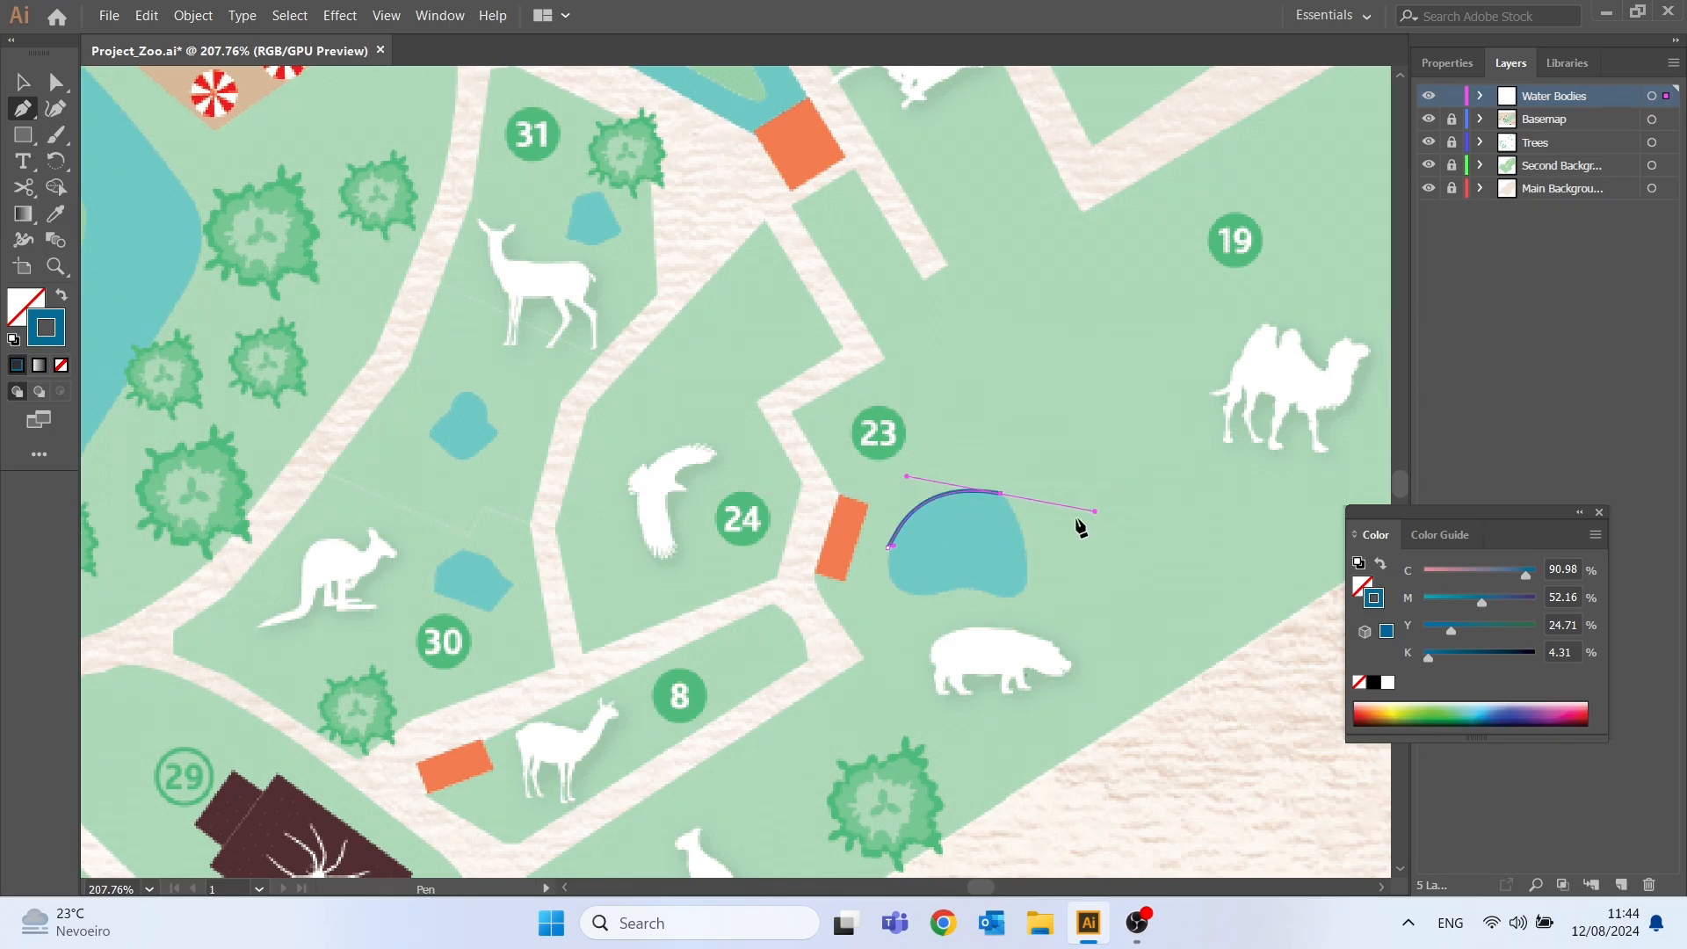
{"action": "left_click", "coordinate": [1001, 494]}
{"action": "mouse_move", "coordinate": [1019, 598]}
{"action": "left_mouse_down"}
{"action": "mouse_move", "coordinate": [985, 625]}
{"action": "mouse_move", "coordinate": [973, 593]}
{"action": "mouse_move", "coordinate": [988, 594]}
{"action": "left_mouse_up"}
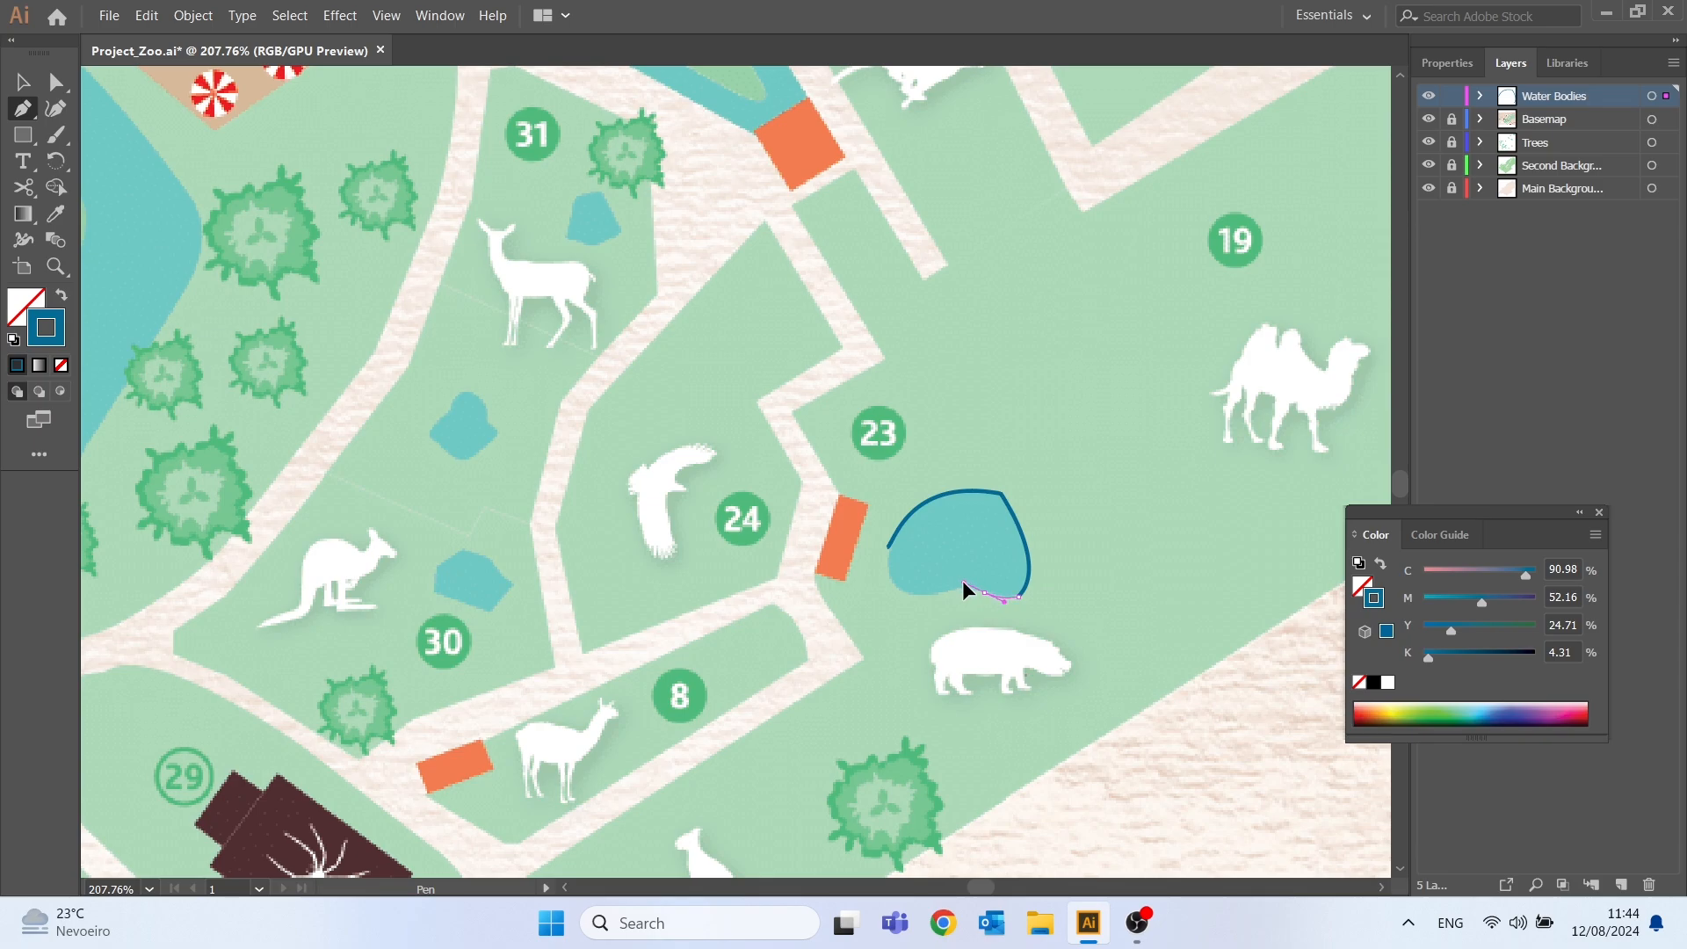
{"action": "left_click_drag", "start_coordinate": [963, 580], "coordinate": [939, 597]}
{"action": "left_click_drag", "start_coordinate": [890, 546], "coordinate": [900, 493]}
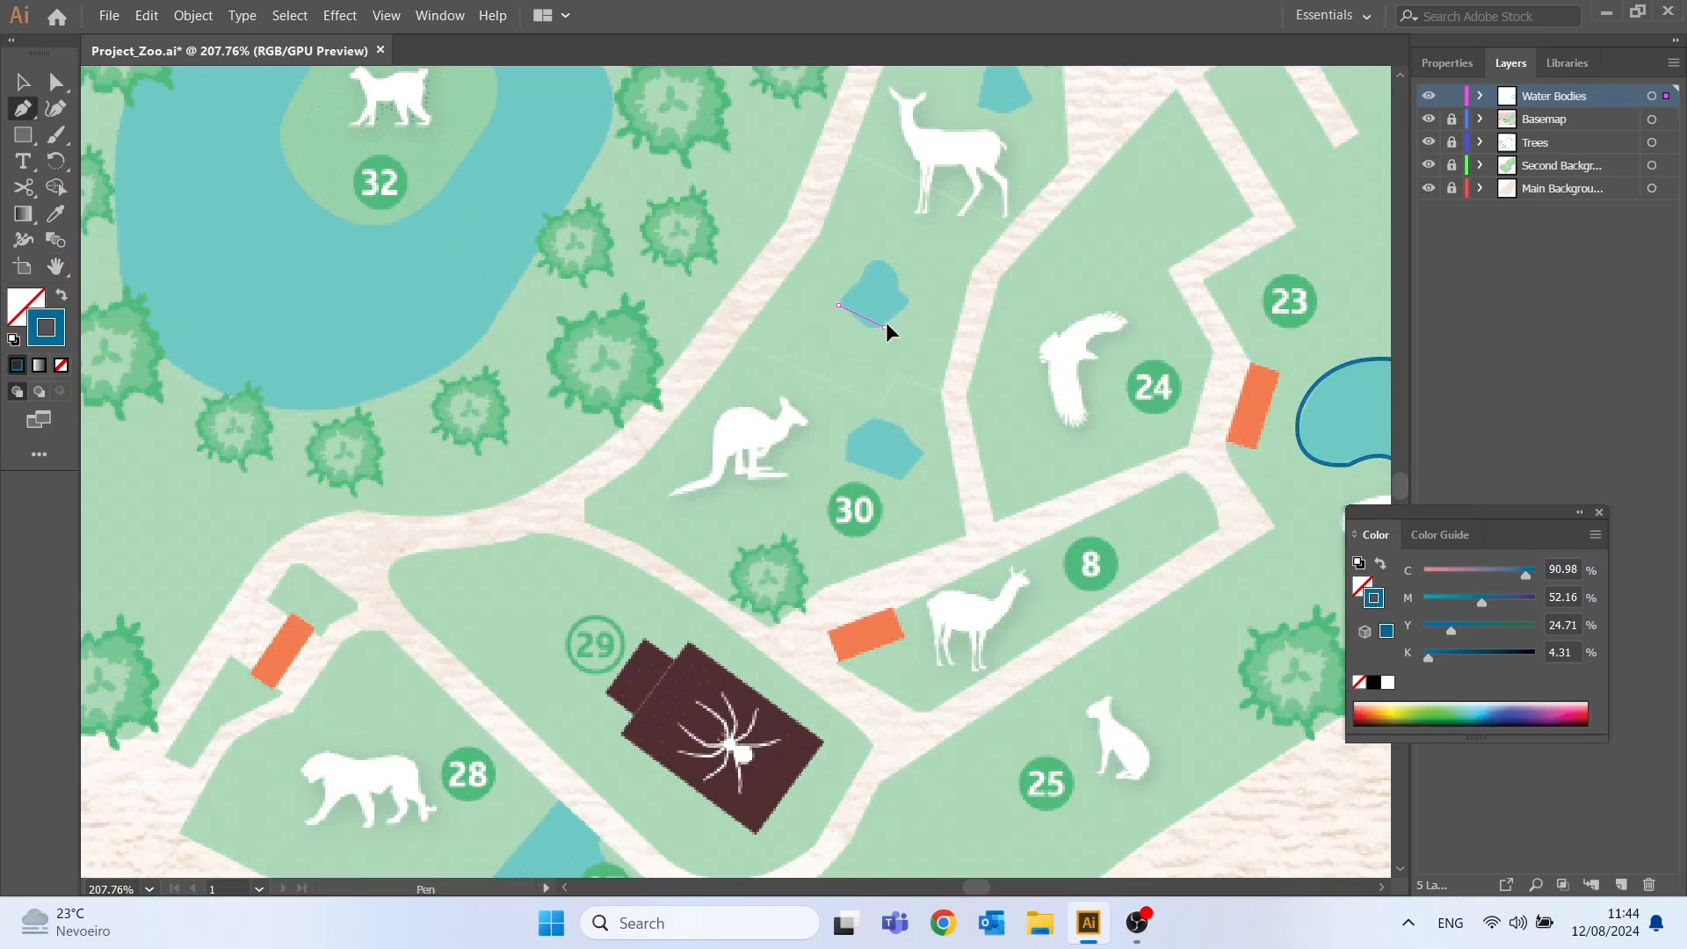
- Trace the small ponds around the deer and kangaroo in areas 31 and 30 with the Pen tool
{"action": "left_click_drag", "start_coordinate": [863, 283], "coordinate": [865, 288]}
{"action": "scroll", "coordinate": [987, 283], "scroll_direction": "up", "scroll_amount": 5}
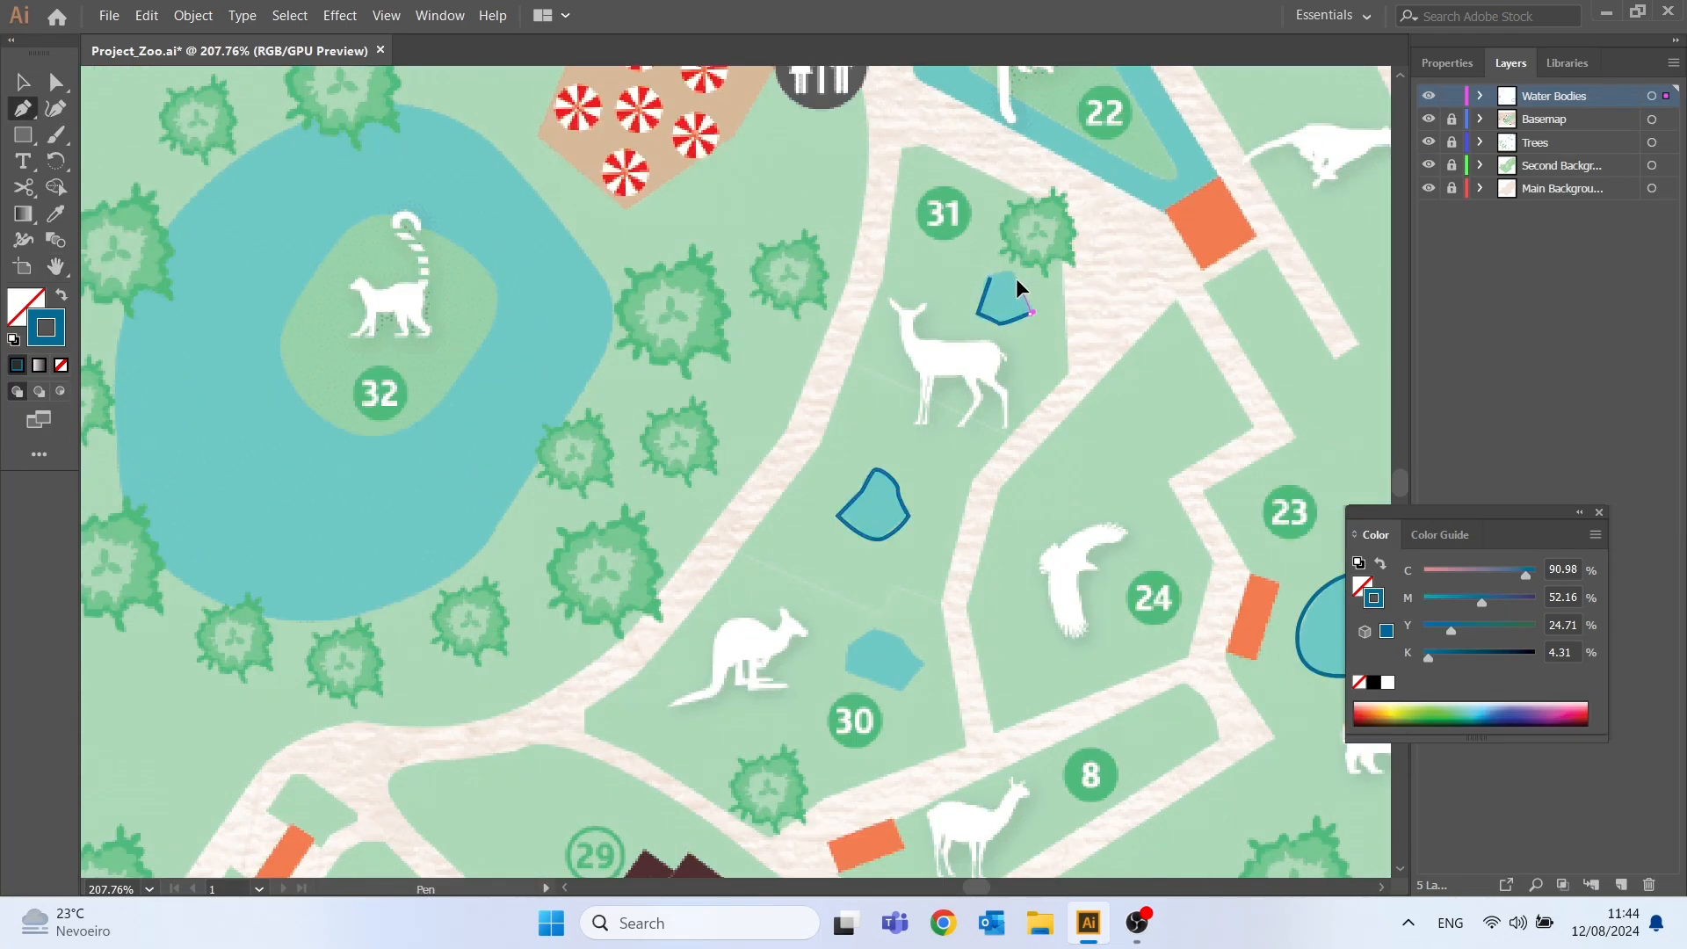
{"action": "scroll", "coordinate": [1016, 277], "scroll_direction": "down", "scroll_amount": 9}
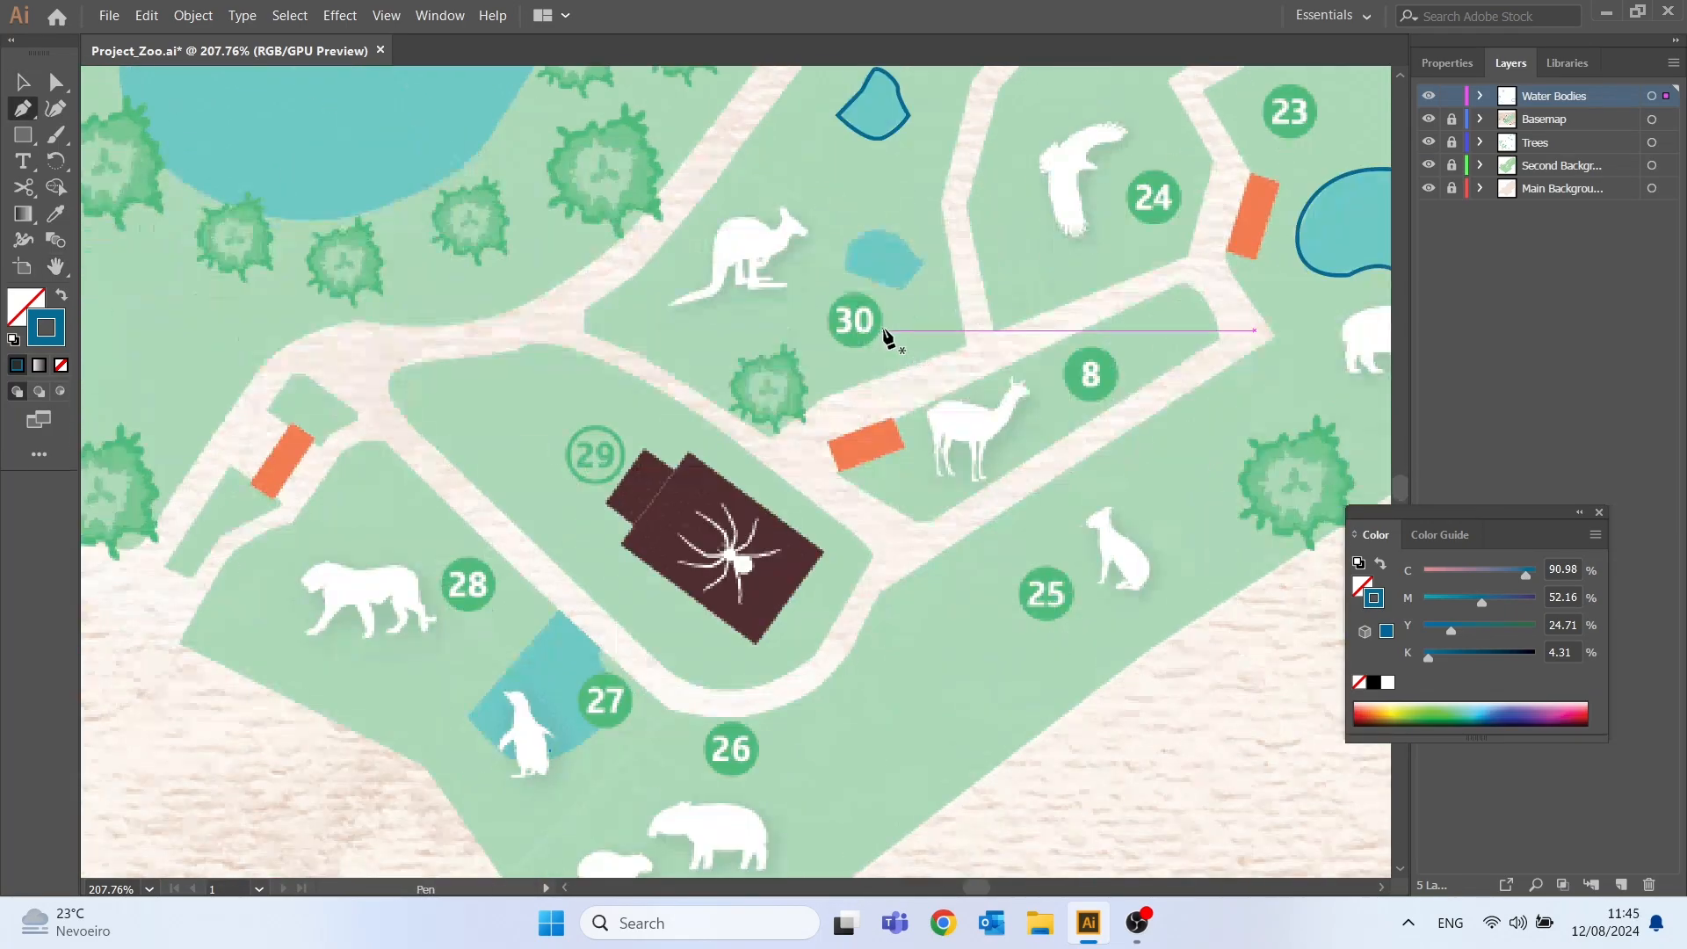
{"action": "scroll", "coordinate": [898, 334], "scroll_direction": "up", "scroll_amount": 1}
{"action": "left_click", "coordinate": [845, 310]}
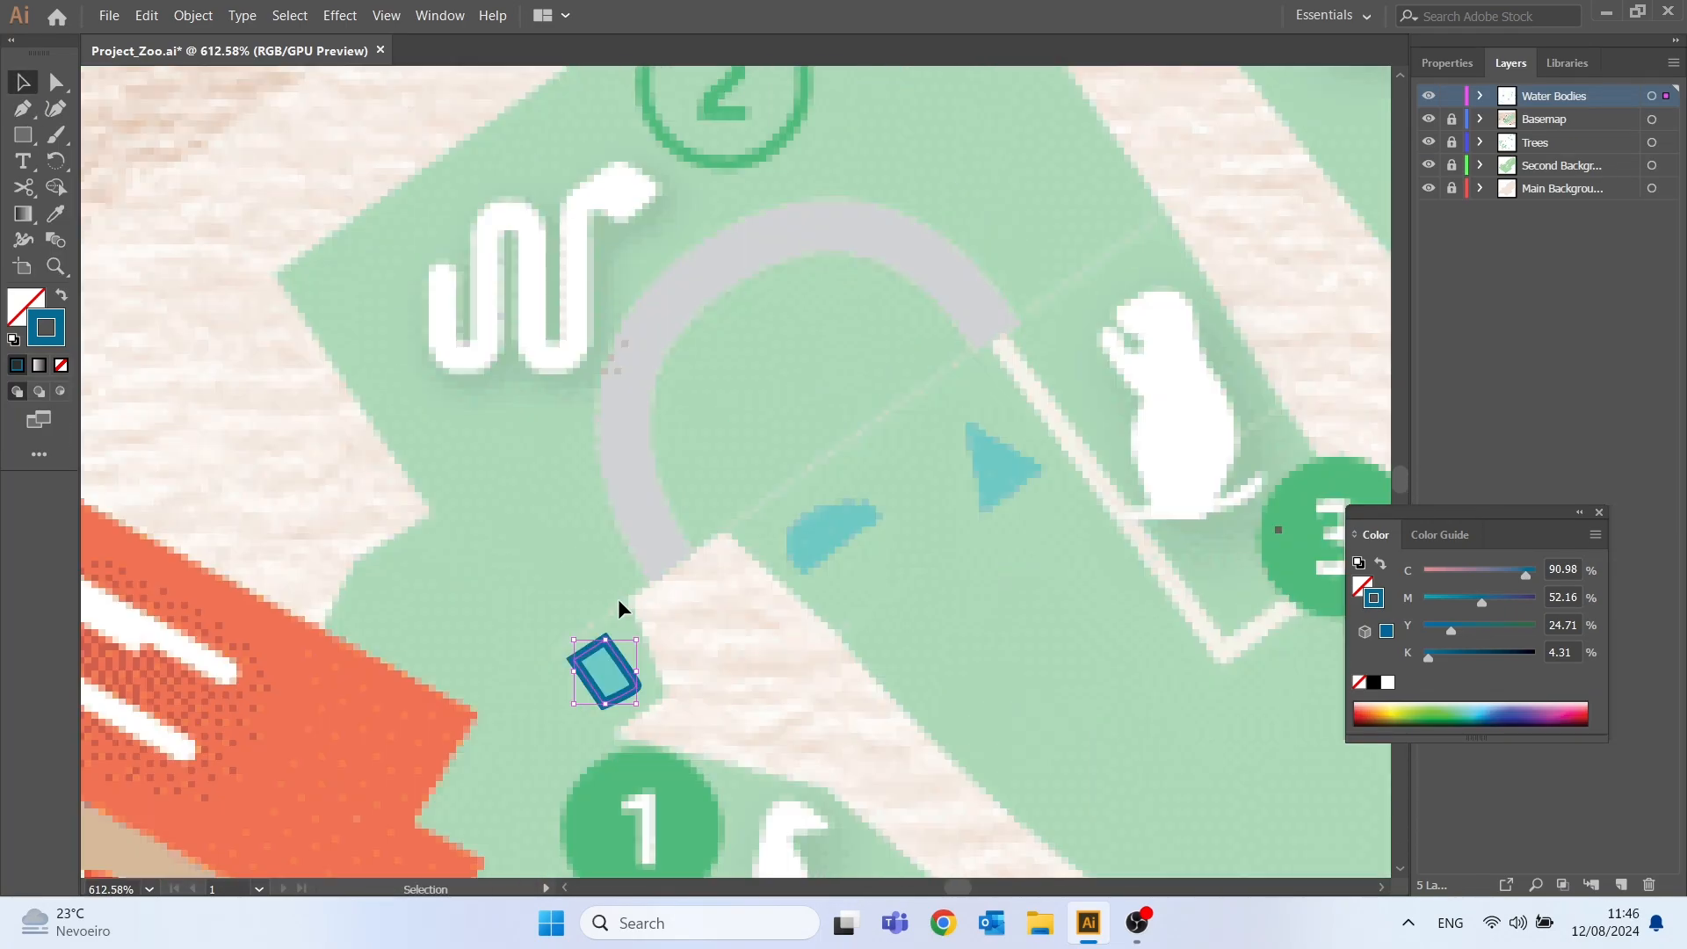
- Trace the half-moon and triangular ponds between areas 1 and 3 as closed Pen paths on the Water Bodies layer
{"action": "left_click", "coordinate": [746, 463]}
{"action": "left_click", "coordinate": [972, 433]}
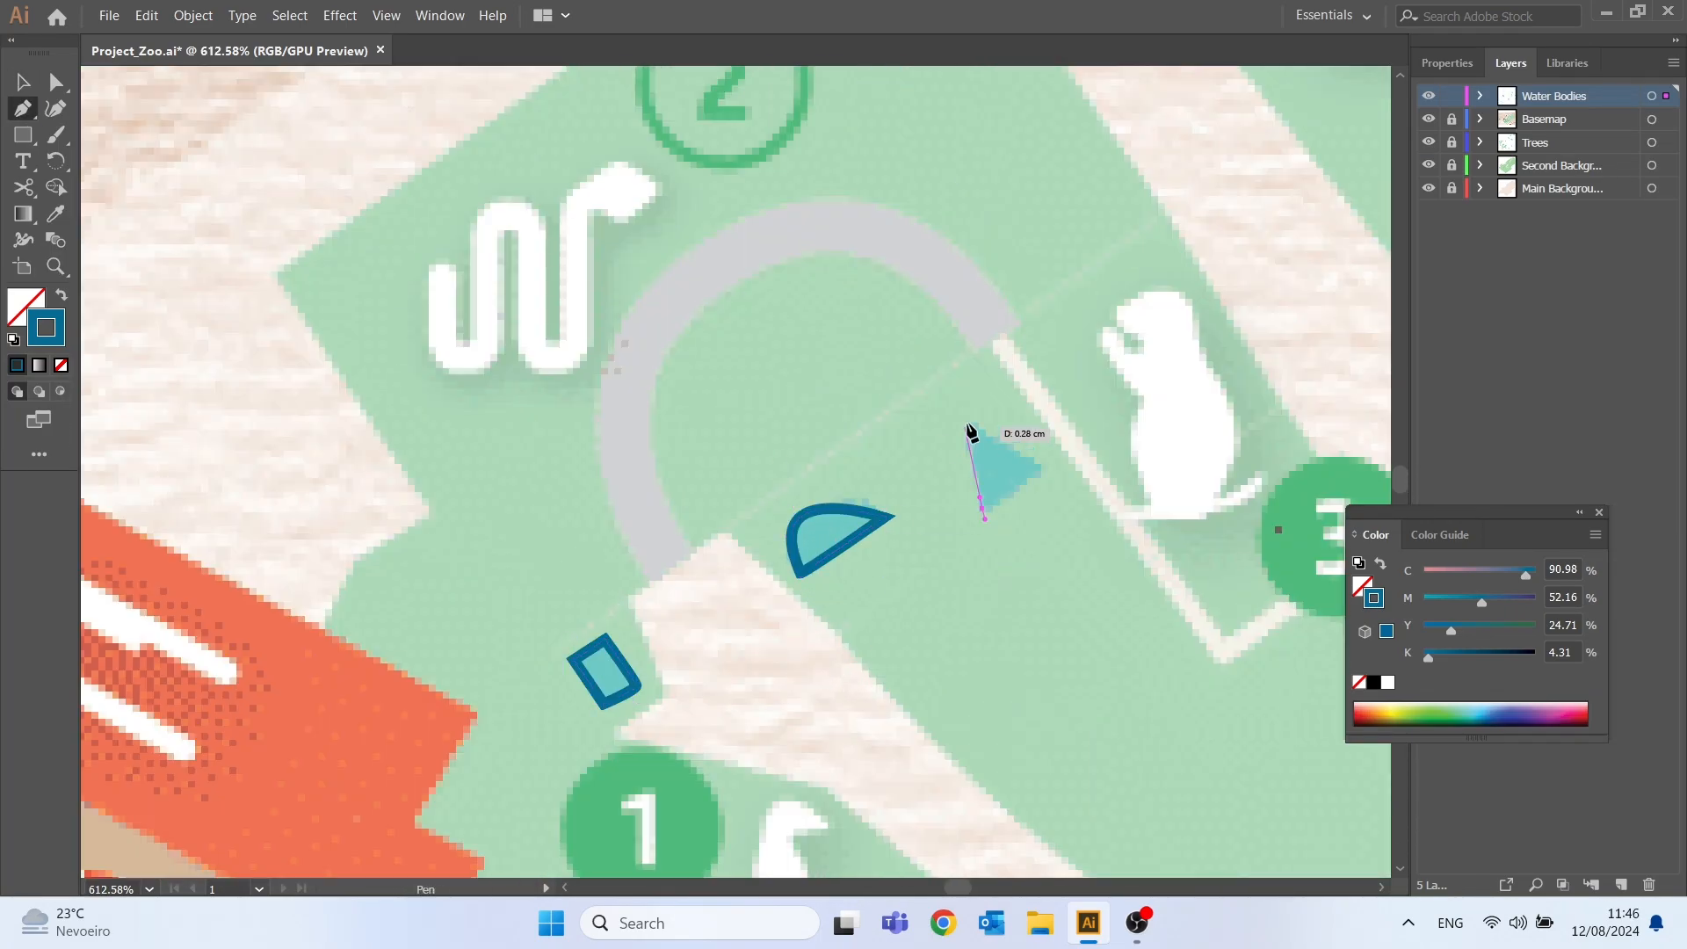
- Create a circle with the Ellipse tool and fit it to the larger round pond below the otter in area 12
{"action": "left_click", "coordinate": [149, 889]}
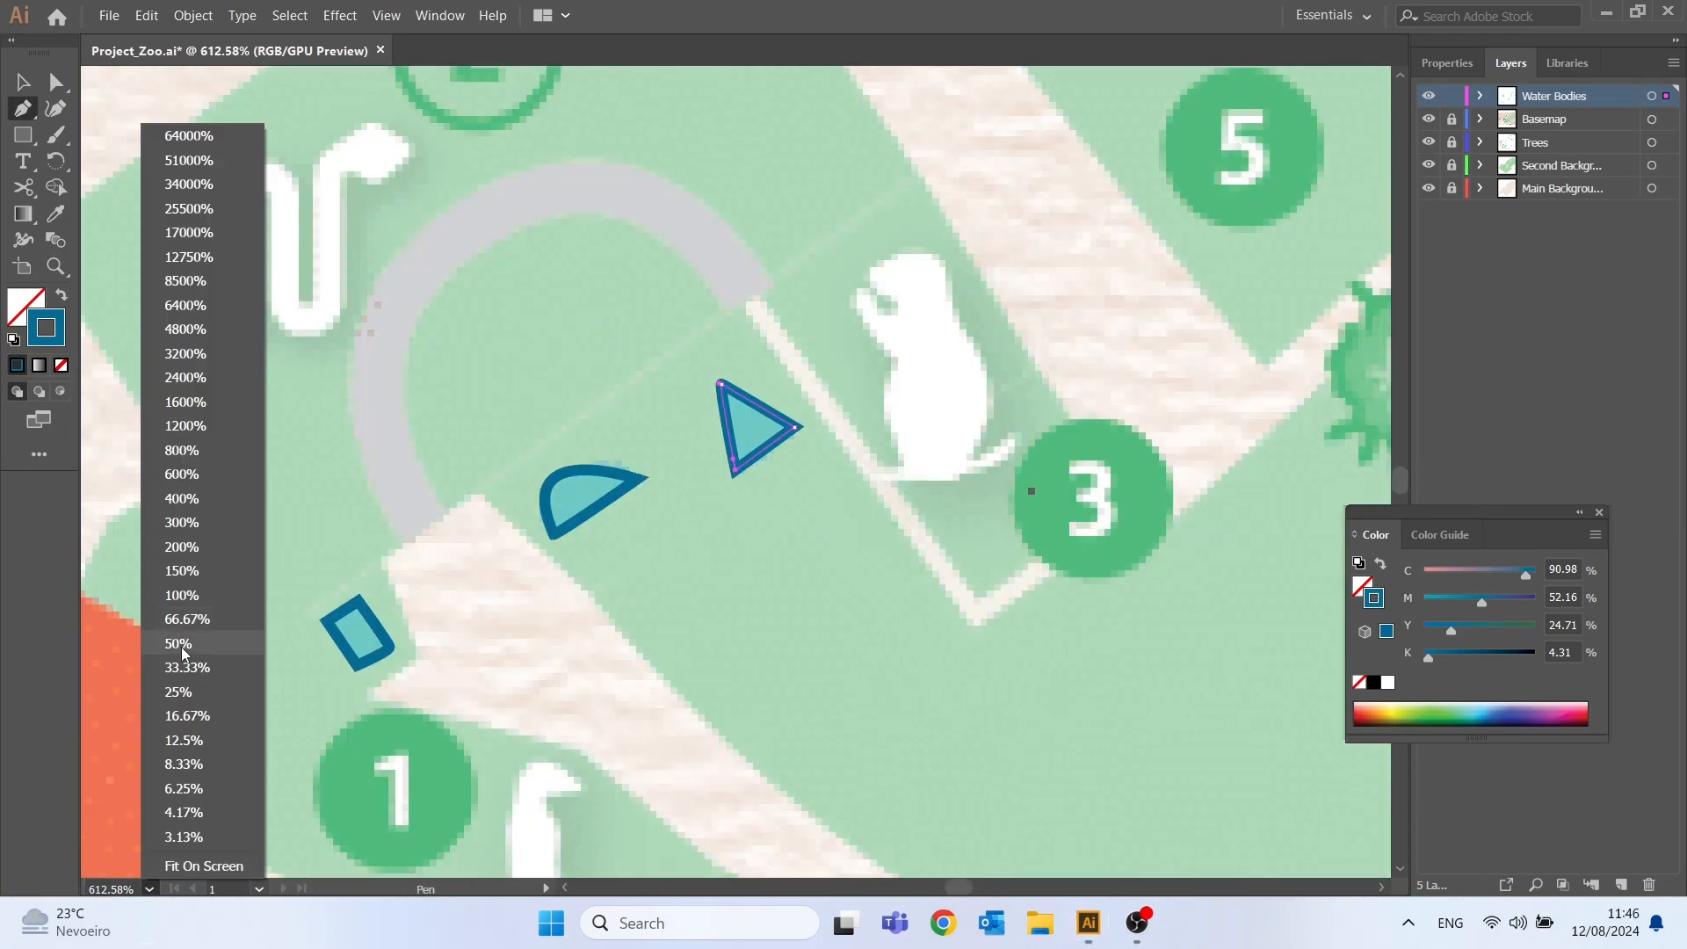
{"action": "left_click", "coordinate": [182, 646]}
{"action": "key", "text": "ctrl+1"}
{"action": "key", "text": "space"}
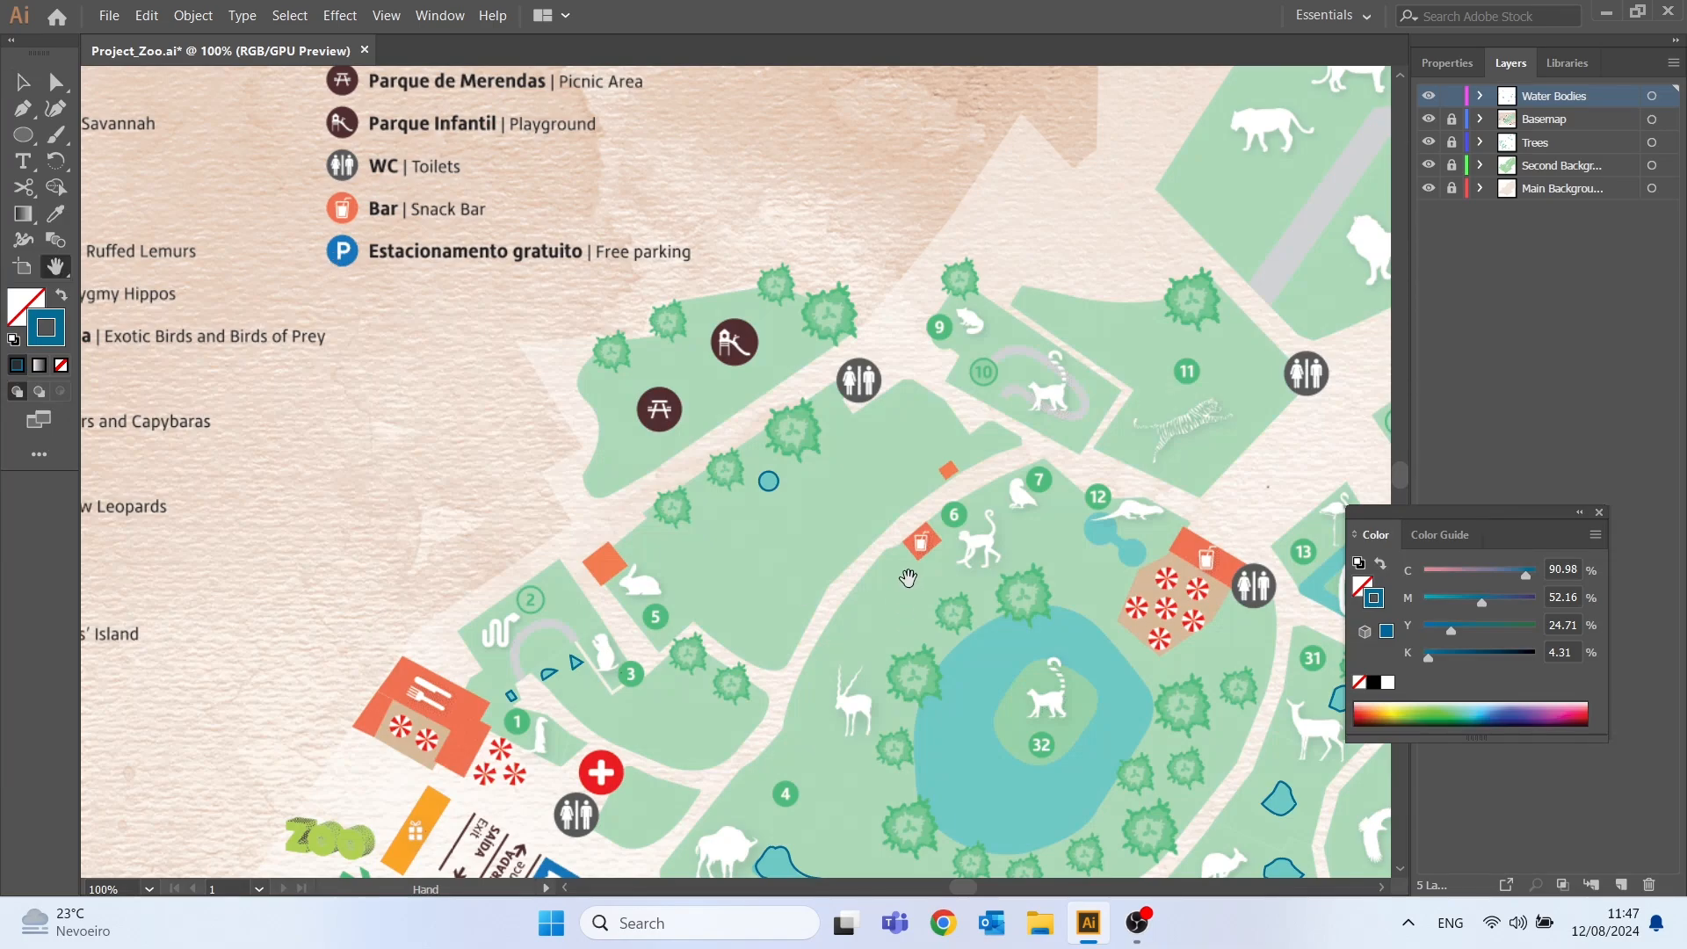
{"action": "left_click_drag", "start_coordinate": [895, 540], "coordinate": [586, 448]}
{"action": "mouse_move", "coordinate": [762, 404]}
{"action": "left_mouse_down"}
{"action": "mouse_move", "coordinate": [786, 322]}
{"action": "mouse_move", "coordinate": [1028, 572]}
{"action": "left_mouse_up"}
{"action": "key", "text": "z"}
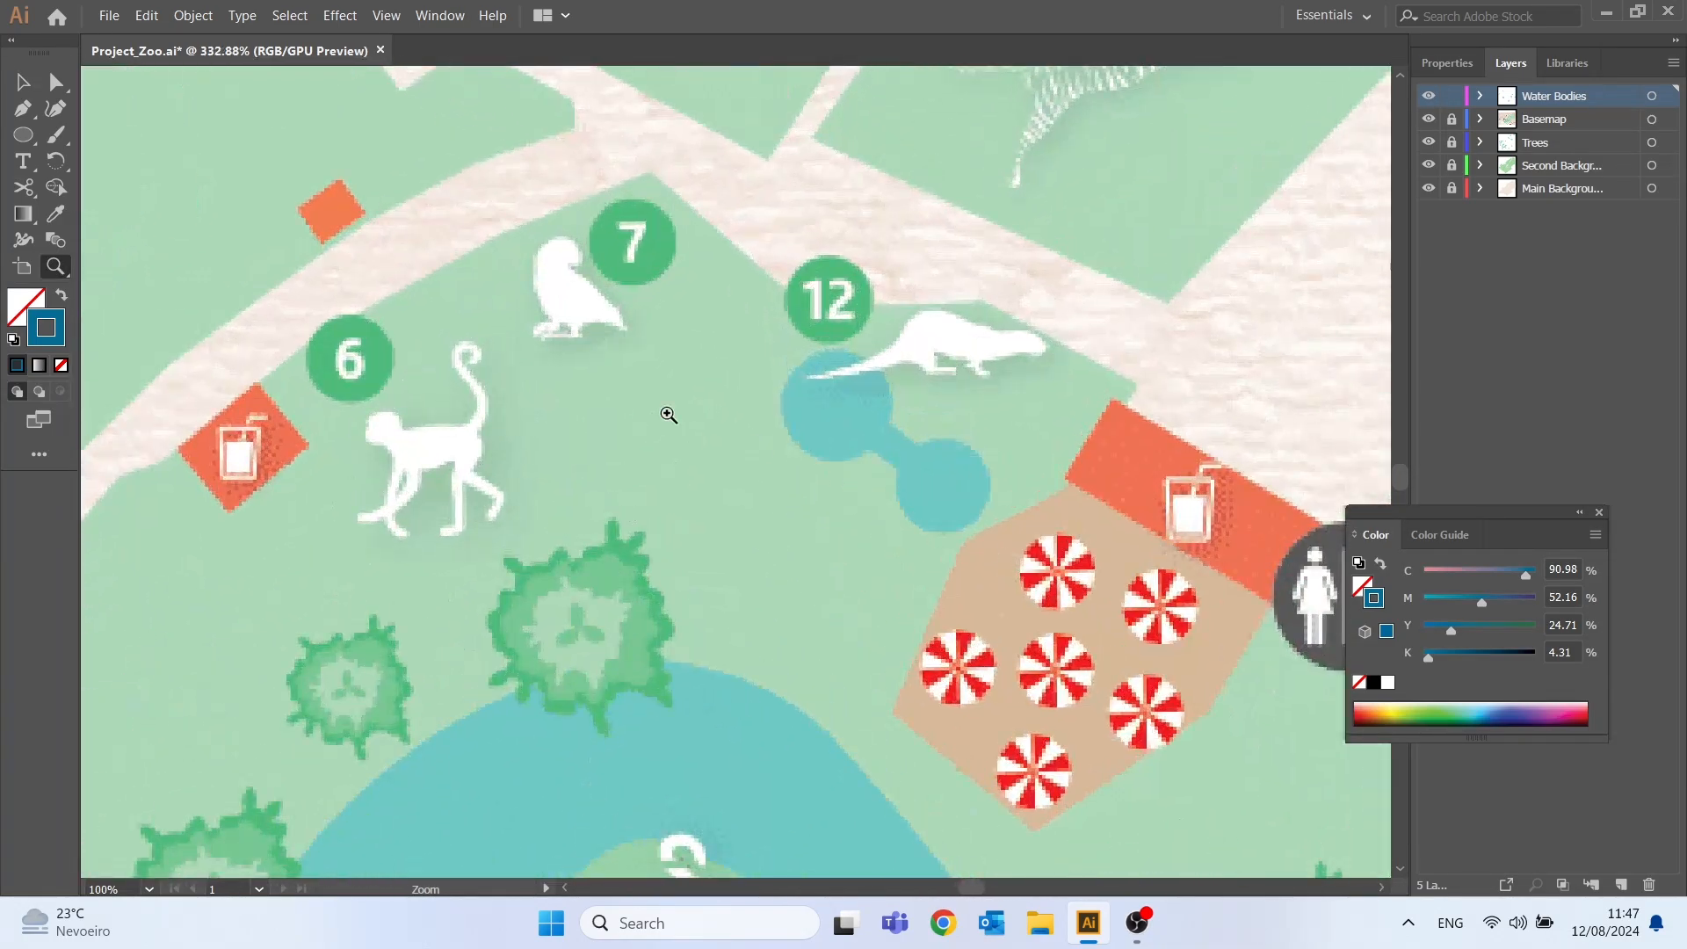
{"action": "left_click", "coordinate": [21, 137]}
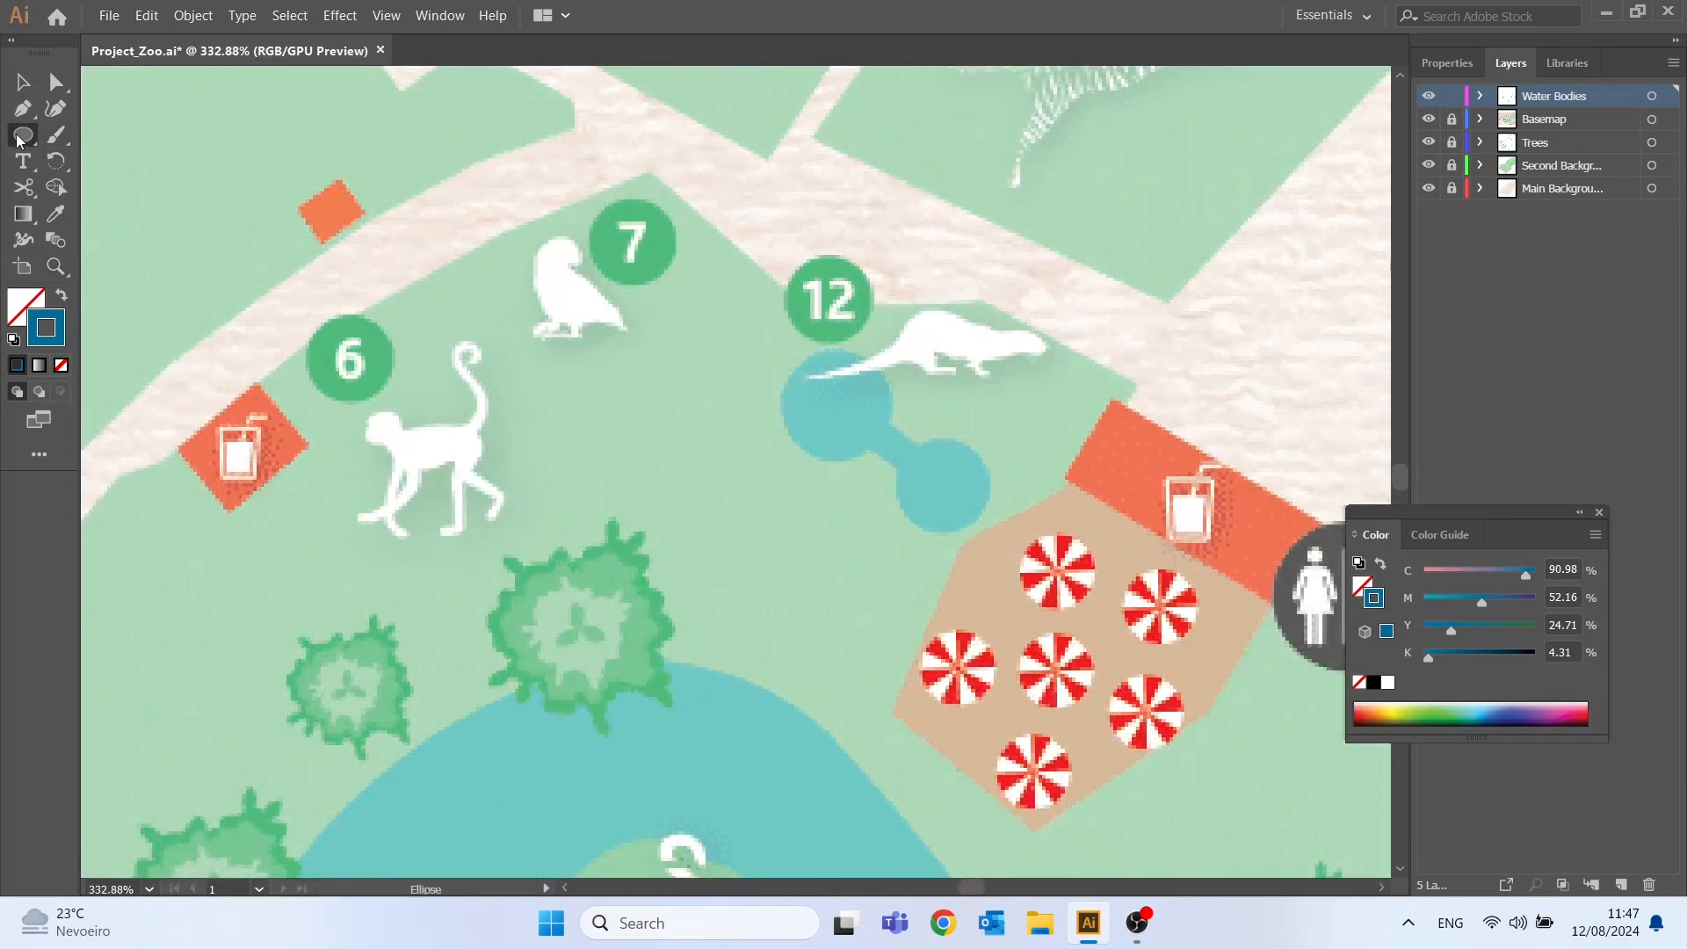
{"action": "left_click", "coordinate": [794, 408]}
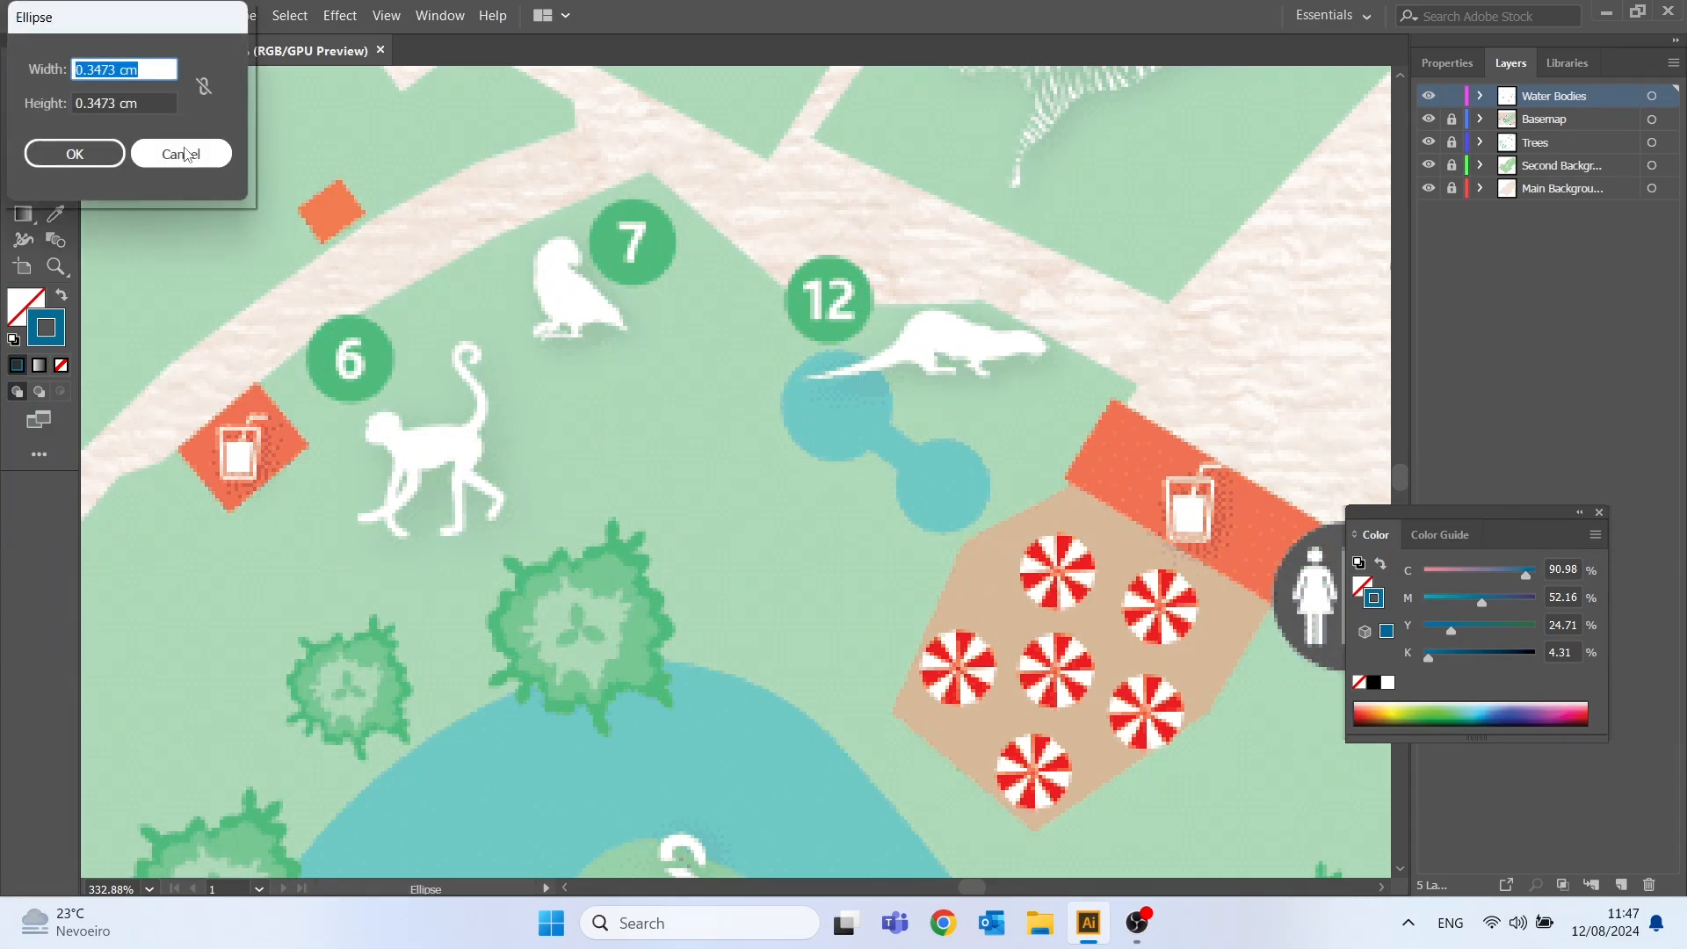
{"action": "left_click", "coordinate": [75, 154]}
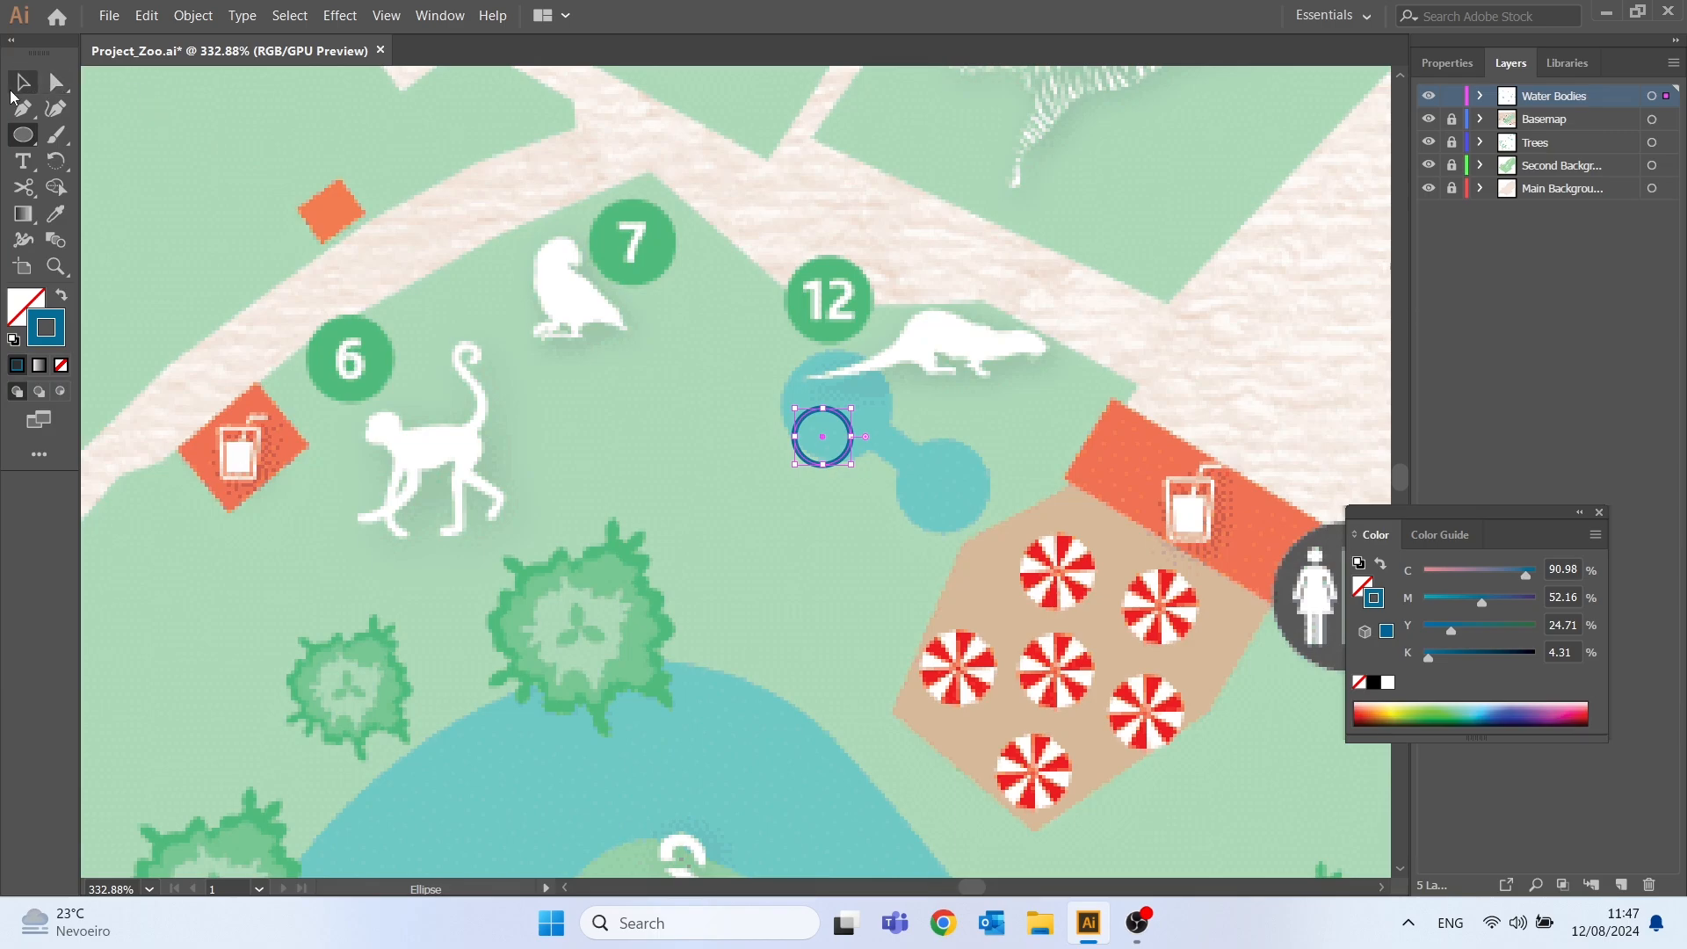
{"action": "left_click", "coordinate": [23, 82]}
{"action": "left_click_drag", "start_coordinate": [854, 471], "coordinate": [894, 460]}
- Duplicate the circle and scale the copy down to fit the smaller round pond in area 12
{"action": "key", "text": "ctrl+c"}
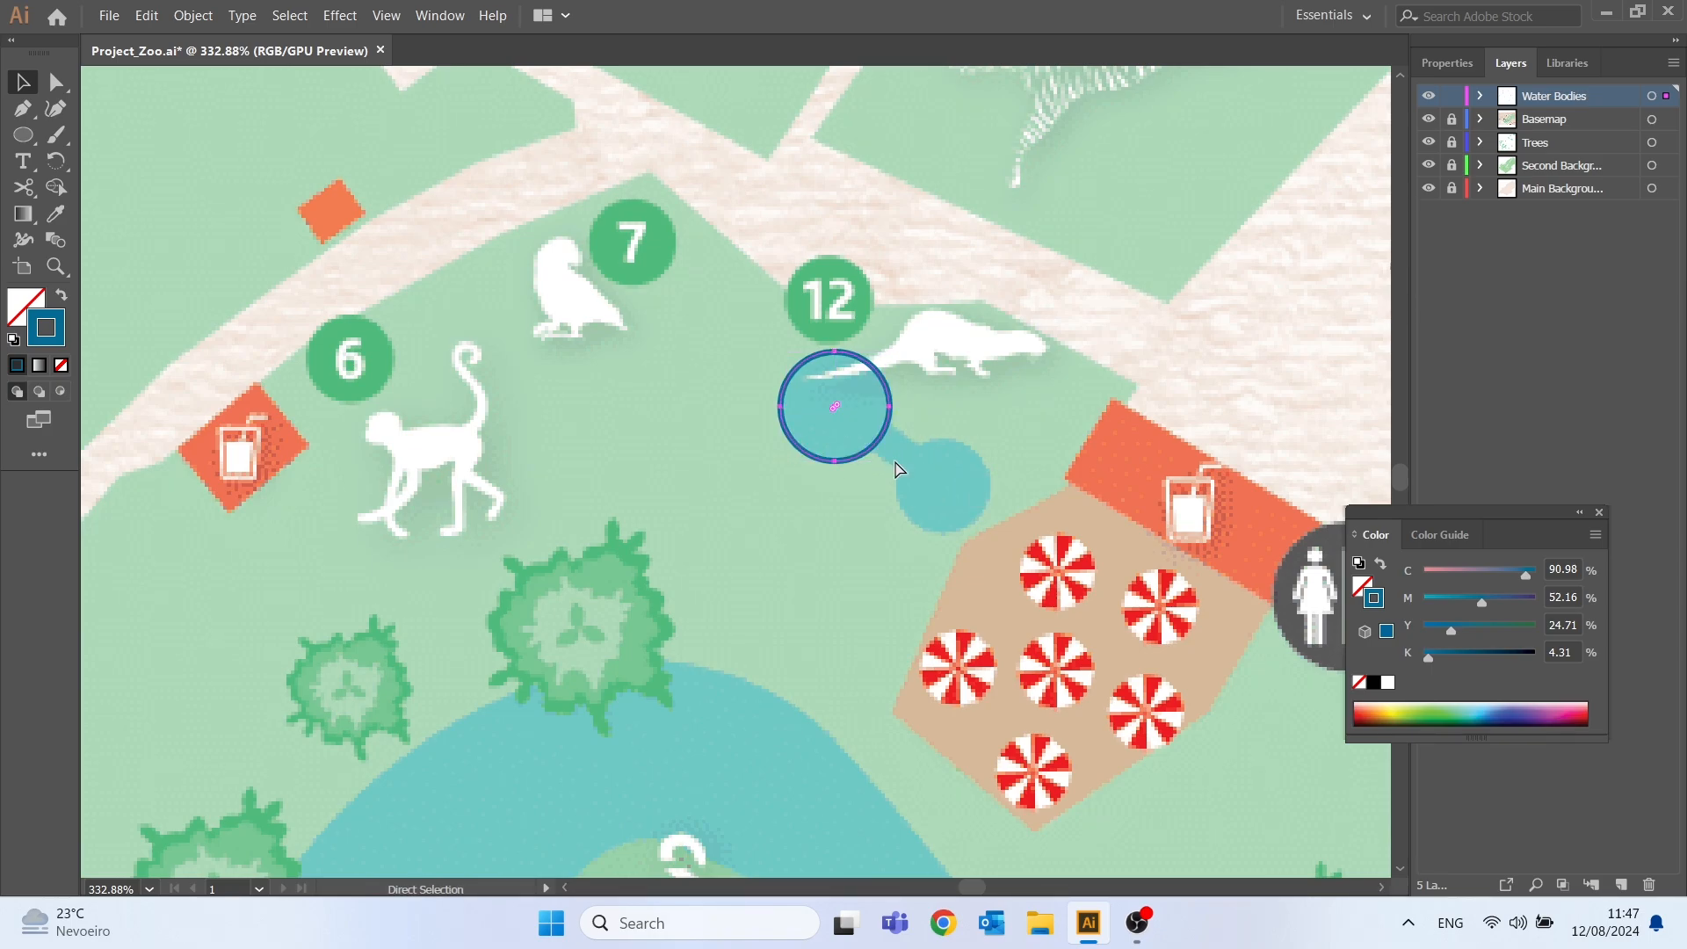
{"action": "key", "text": "ctrl+v"}
{"action": "left_click_drag", "start_coordinate": [791, 522], "coordinate": [777, 482]}
{"action": "left_click_drag", "start_coordinate": [773, 480], "coordinate": [993, 532]}
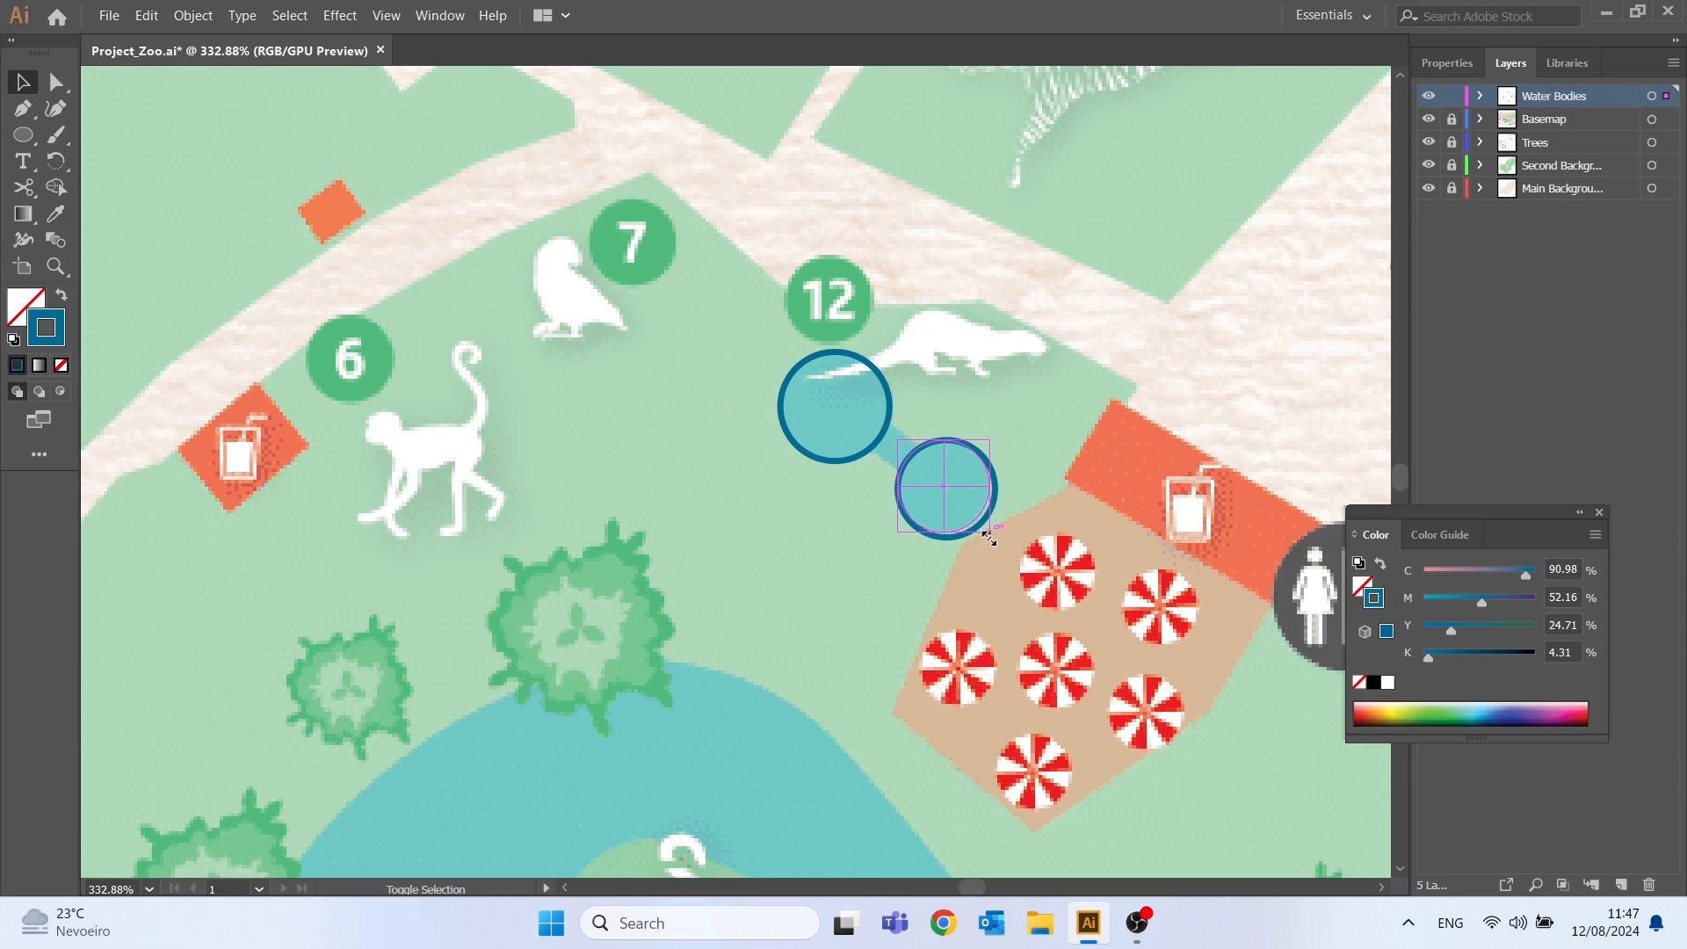
{"action": "left_click", "coordinate": [805, 540]}
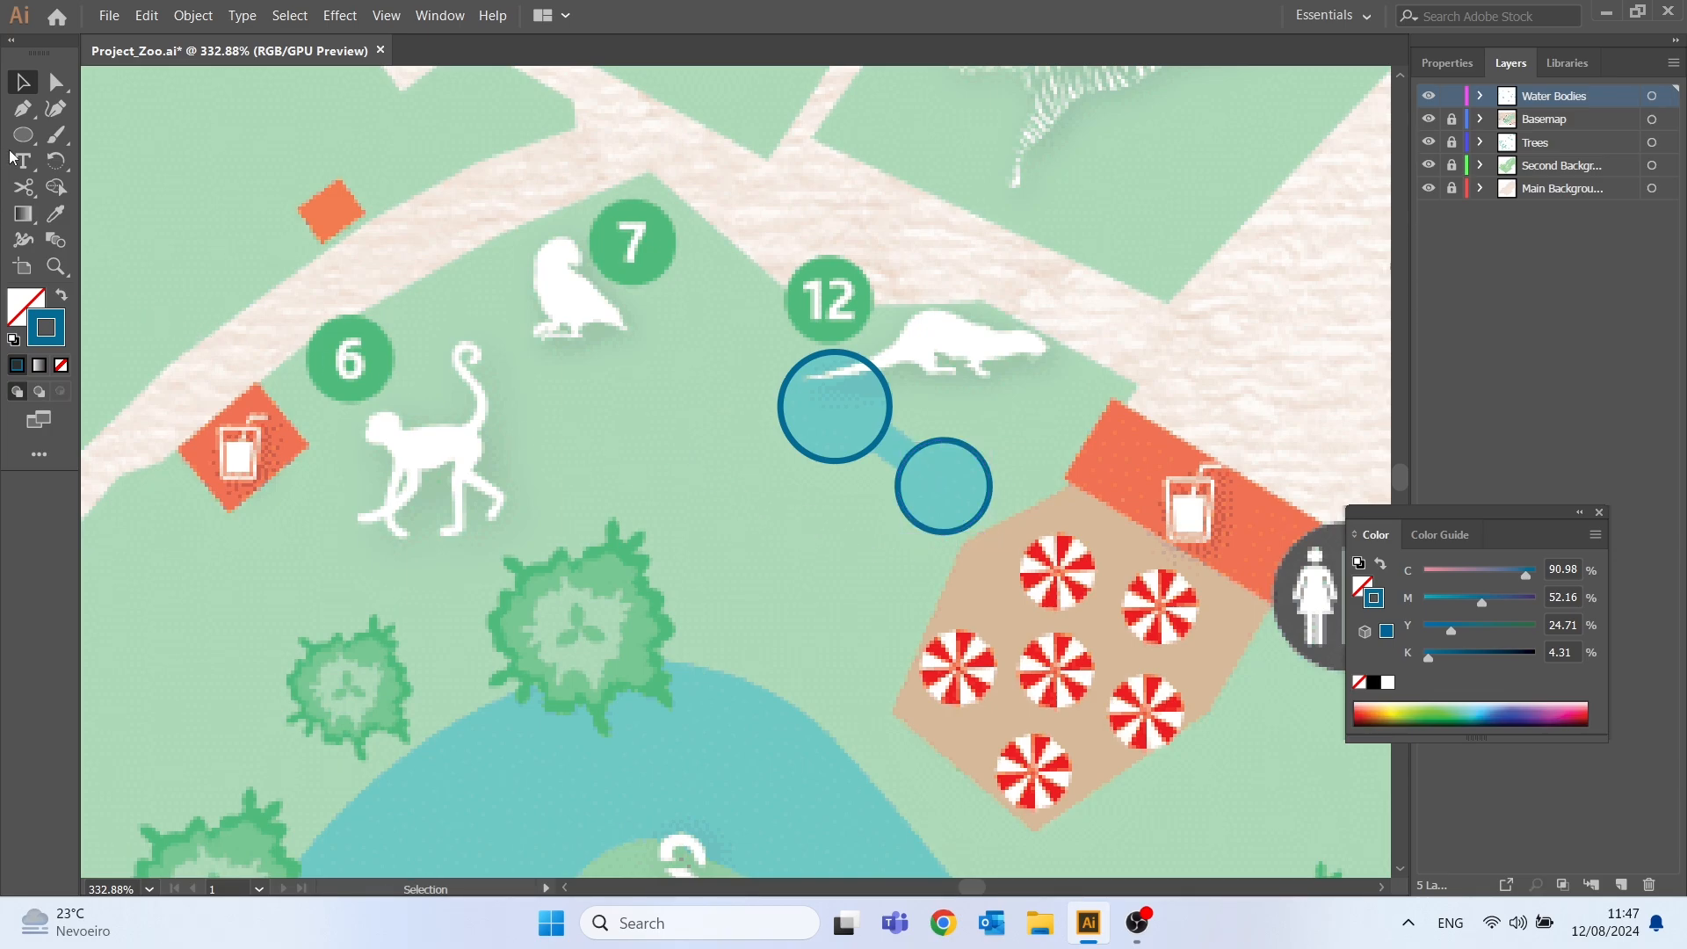
- Draw two straight Pen lines along both edges of the channel connecting the two pond circles in area 12
{"action": "left_click", "coordinate": [55, 113]}
{"action": "left_click", "coordinate": [23, 109]}
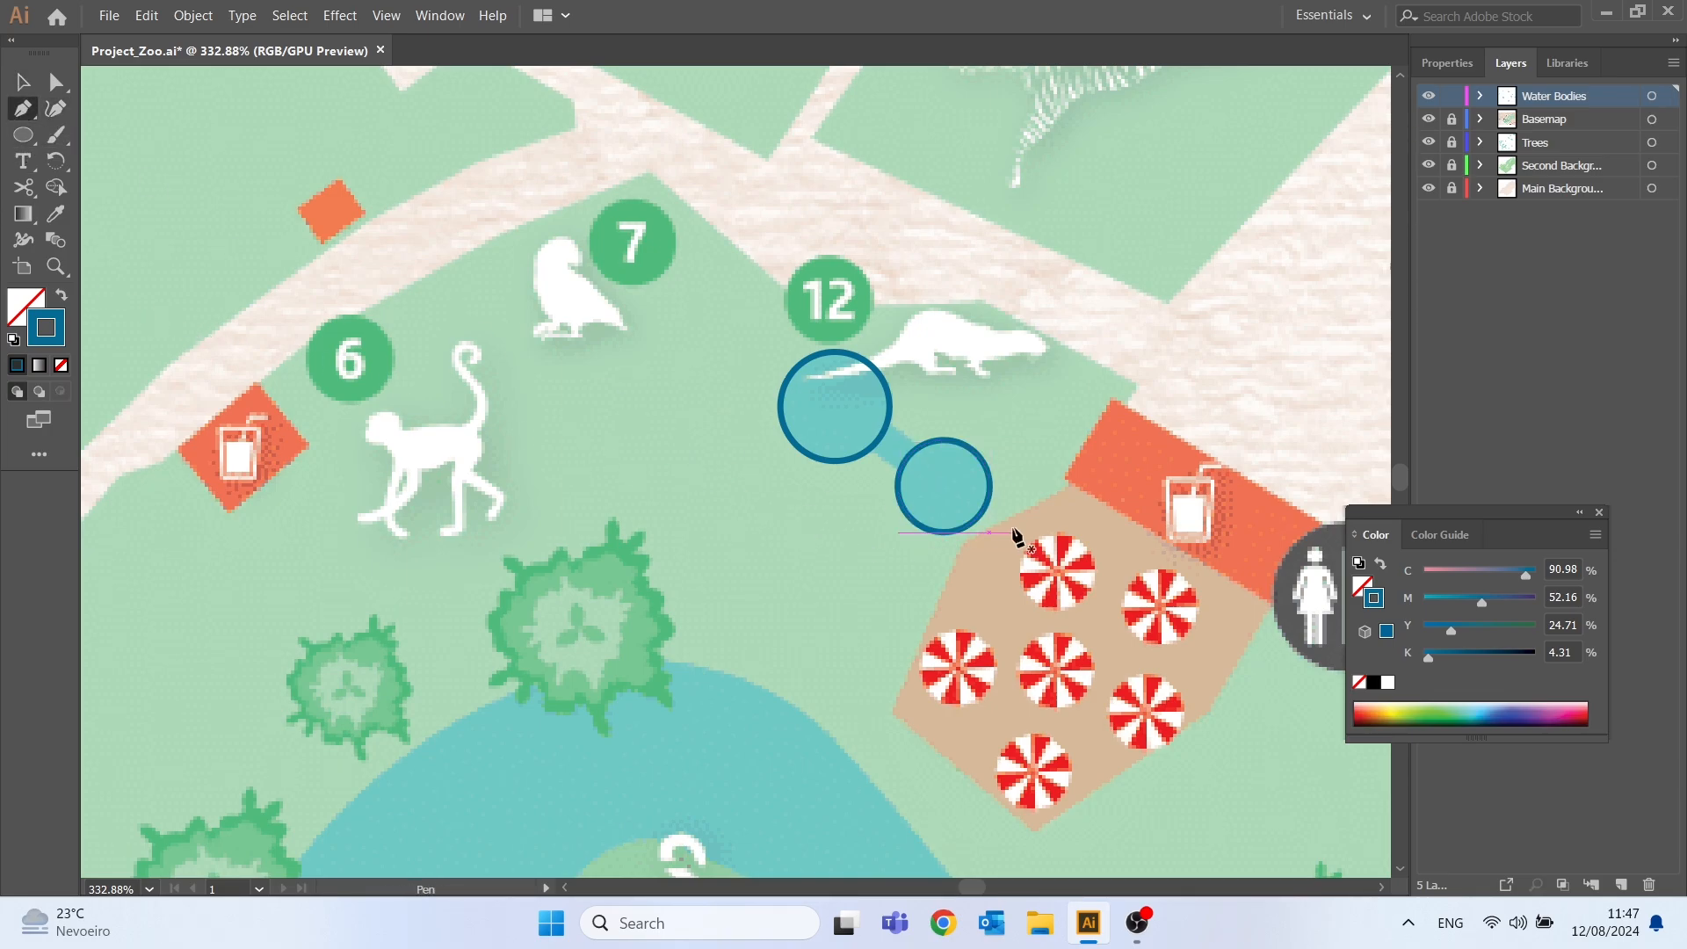
{"action": "left_click", "coordinate": [870, 450]}
{"action": "key", "text": "v"}
{"action": "key", "text": "p"}
{"action": "left_click", "coordinate": [920, 447]}
{"action": "key", "text": "v"}
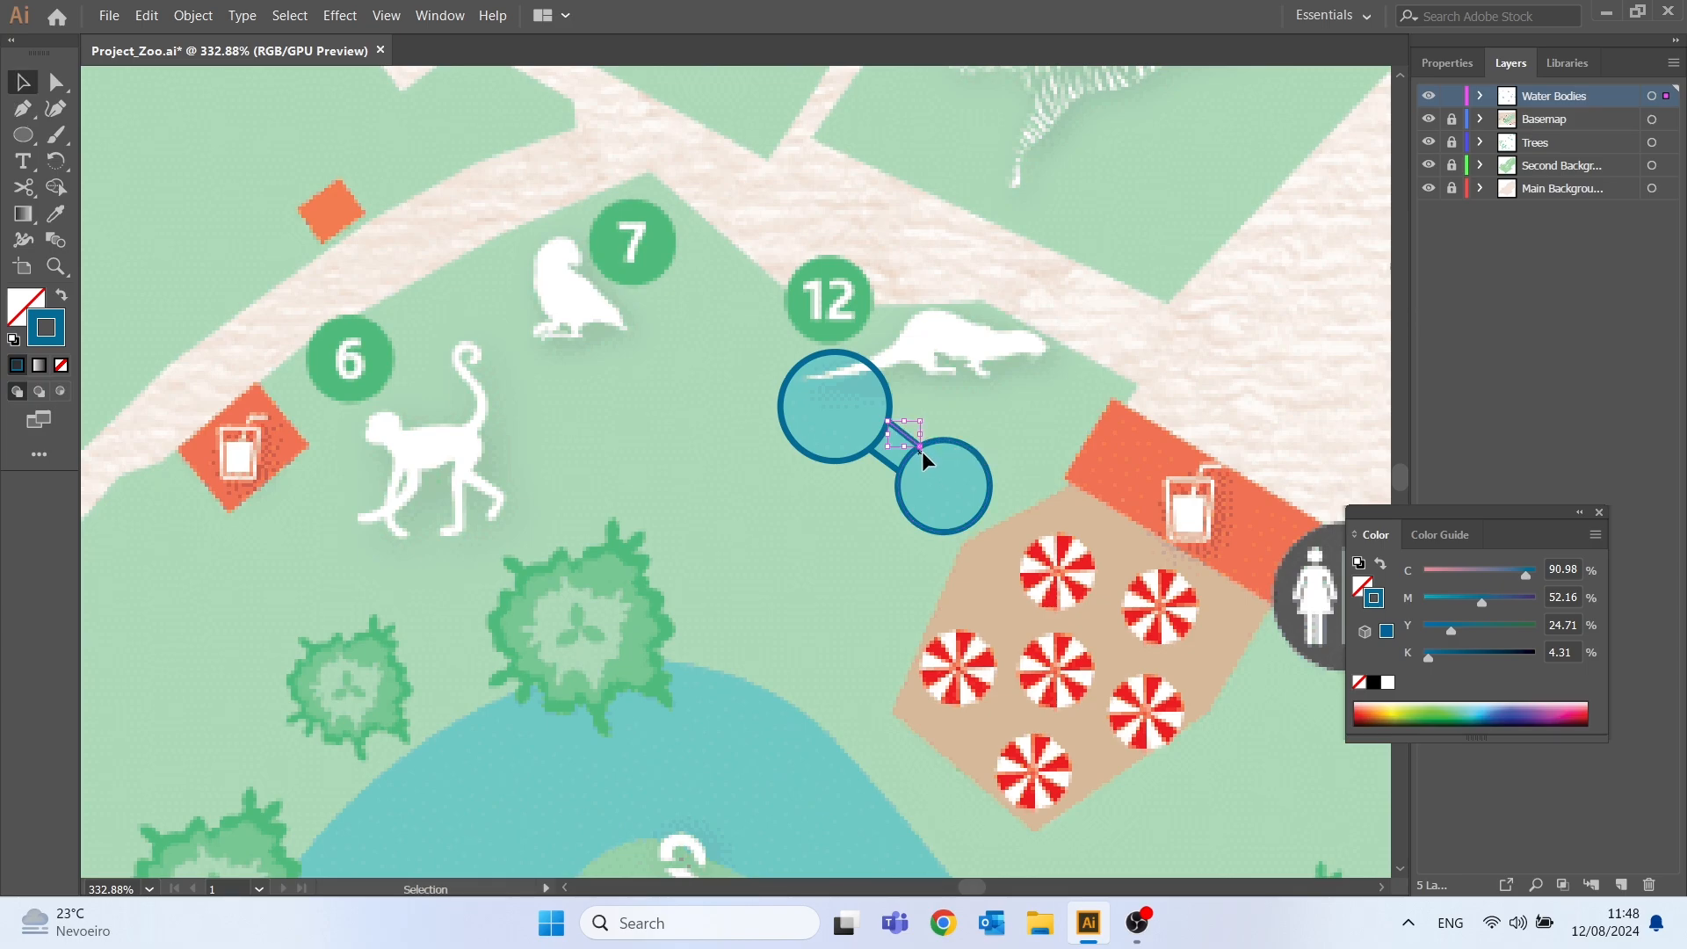
{"action": "left_click", "coordinate": [1044, 393]}
- Merge the two circles and the channel between them into a single pond outline with the Shape Builder tool
{"action": "left_click_drag", "start_coordinate": [772, 325], "coordinate": [1021, 567]}
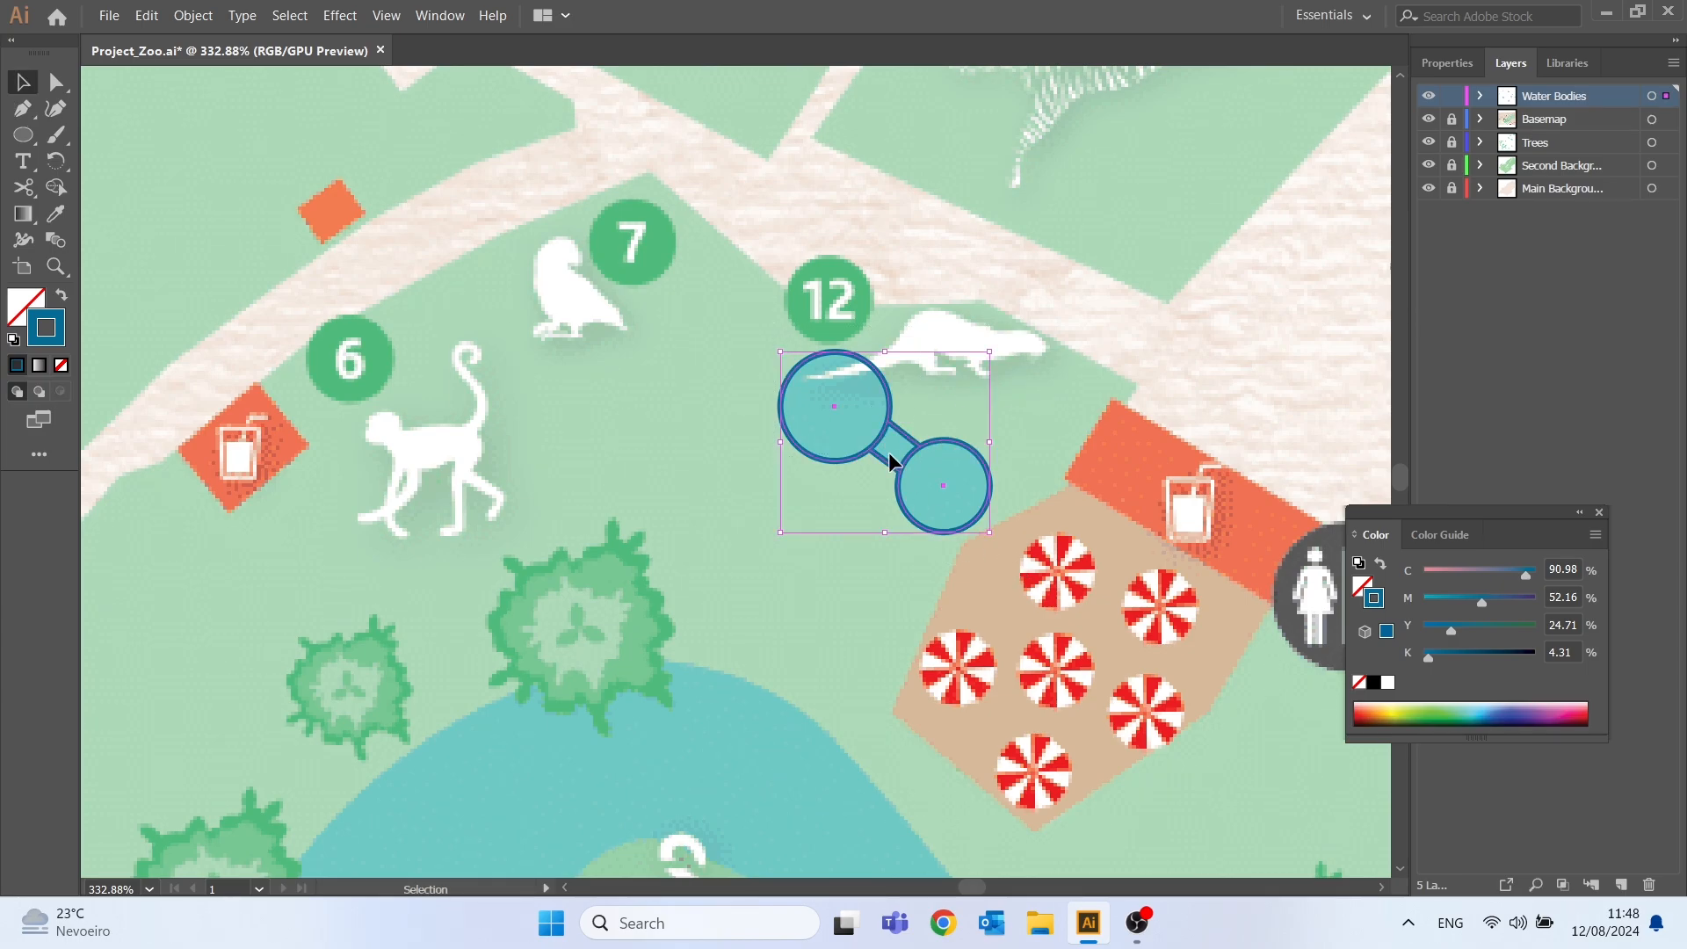
{"action": "left_click_drag", "start_coordinate": [1480, 511], "coordinate": [1163, 589]}
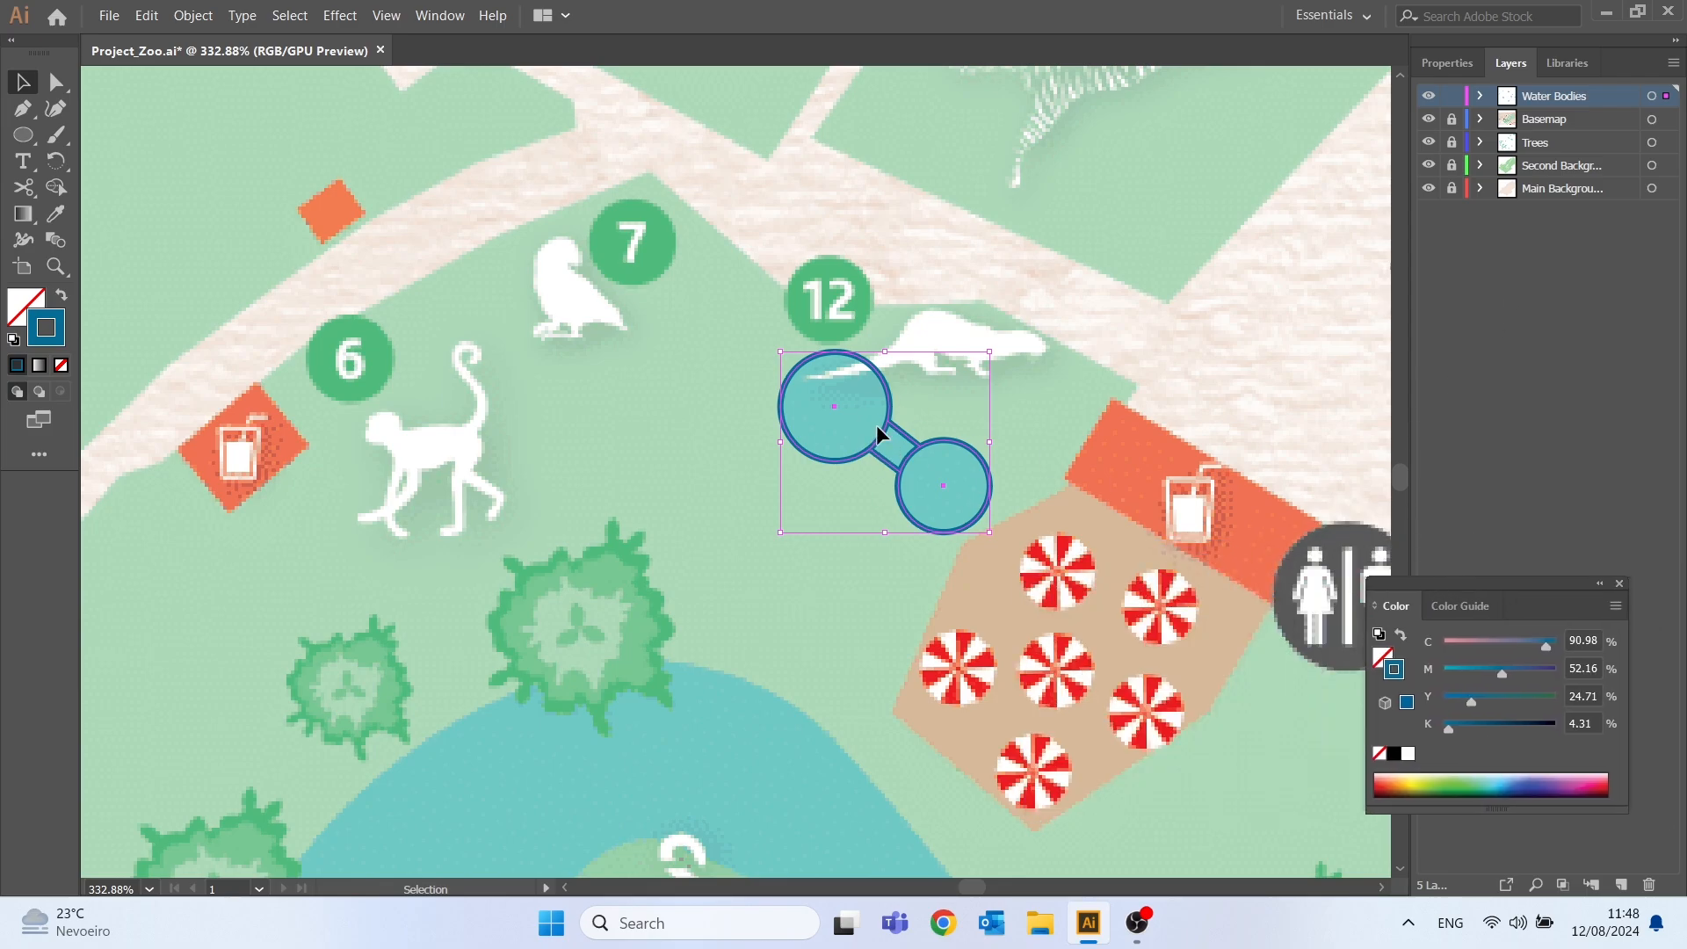
{"action": "left_click", "coordinate": [55, 188]}
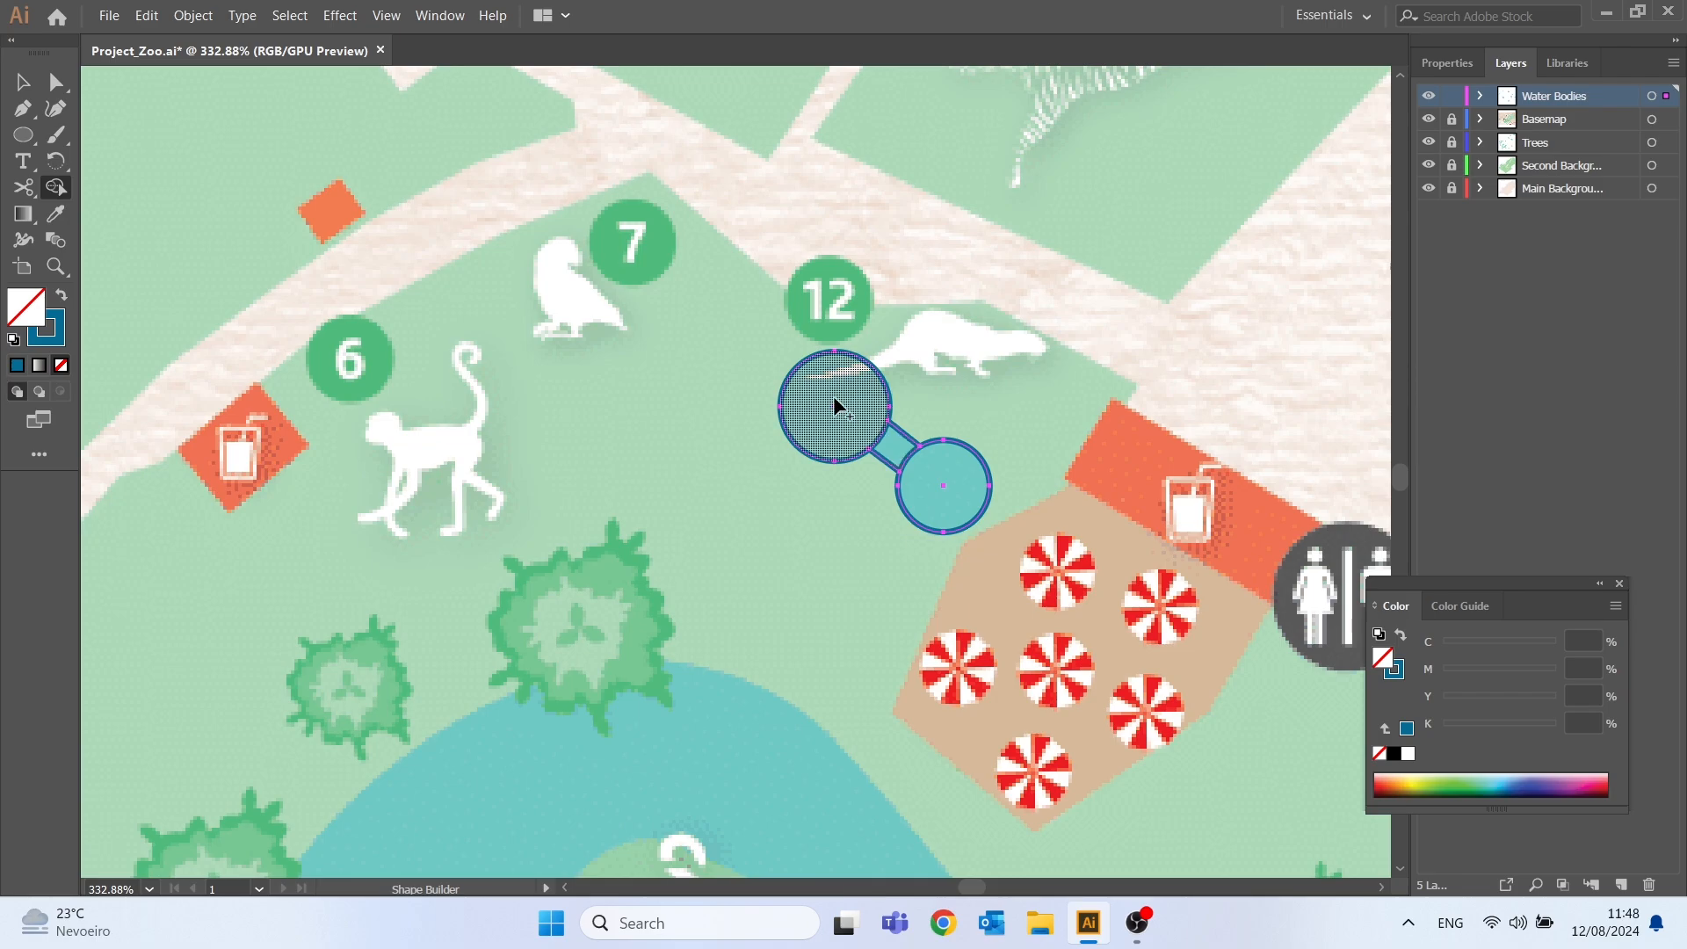
{"action": "left_click_drag", "start_coordinate": [874, 431], "coordinate": [963, 489]}
{"action": "left_click", "coordinate": [22, 82]}
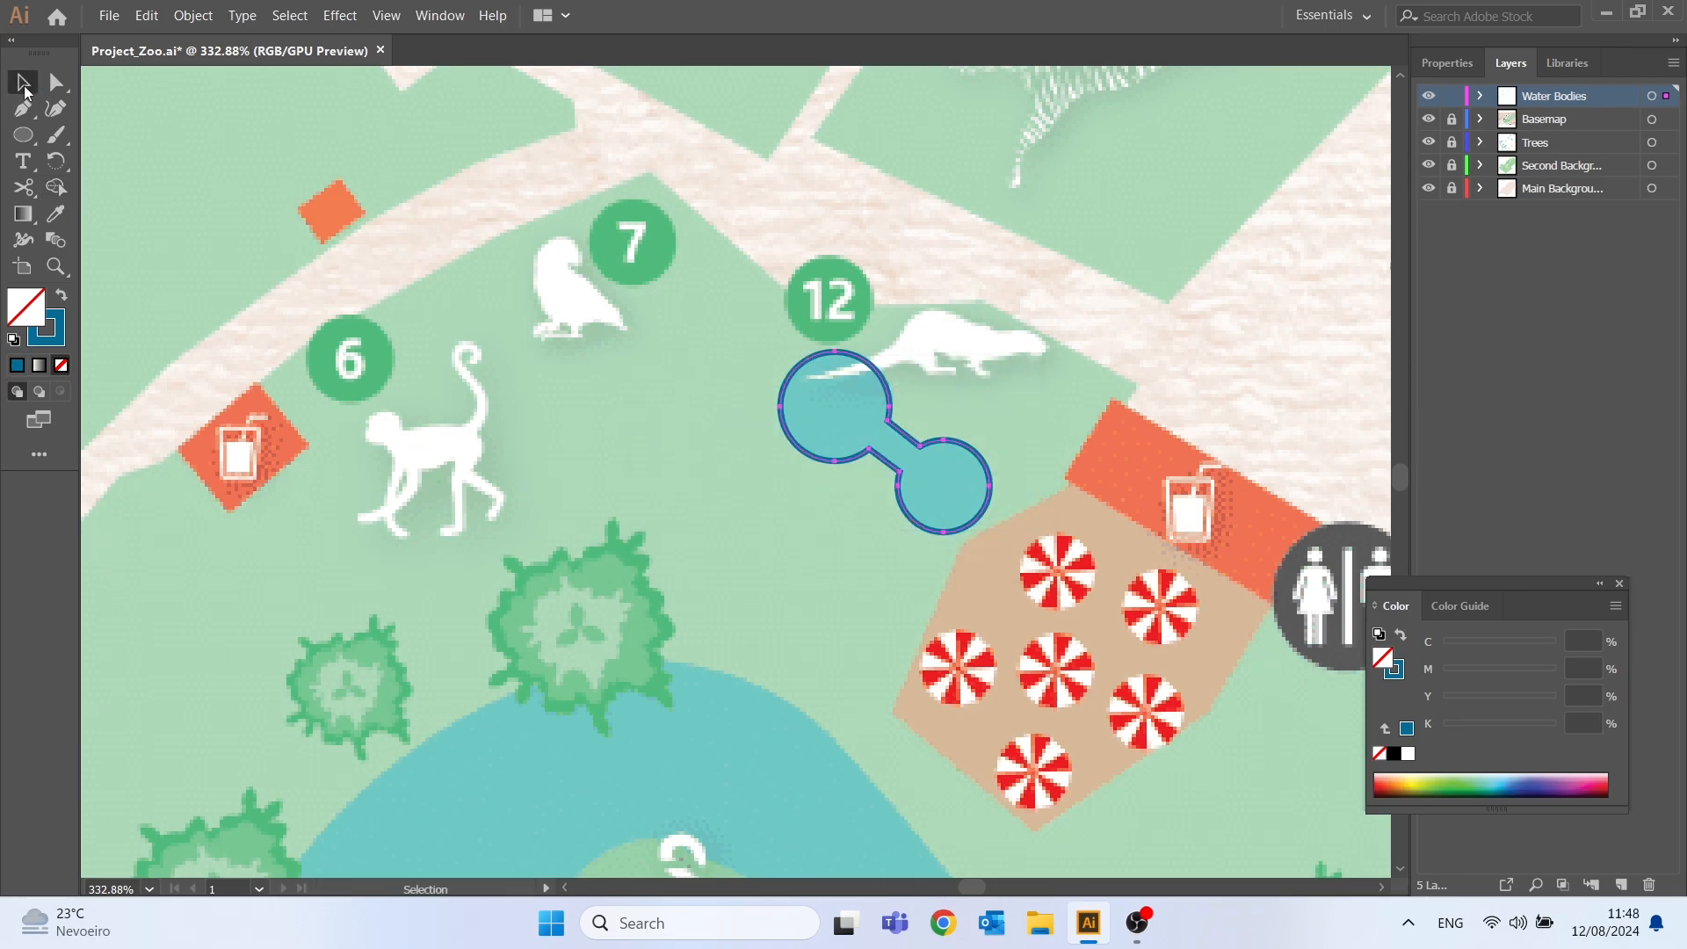
{"action": "left_click", "coordinate": [596, 463]}
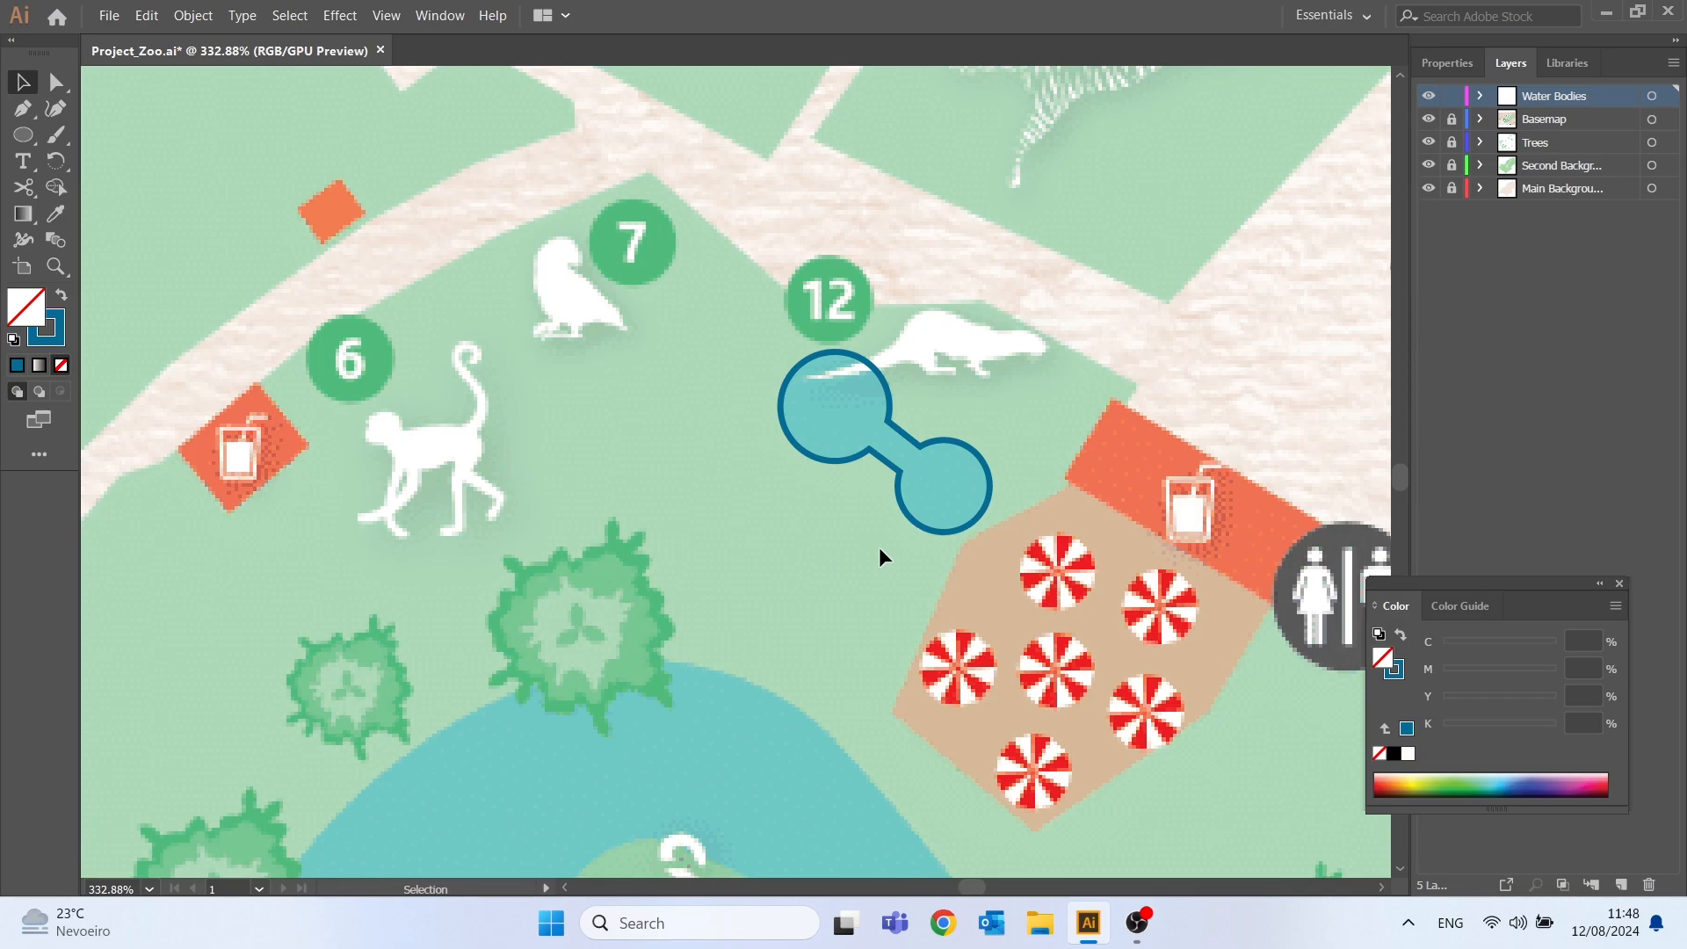
- Trace the large lake surrounding the lemur island in area 32 as one closed, curved Pen path on the Water Bodies layer
{"action": "scroll", "coordinate": [877, 577], "scroll_direction": "down", "scroll_amount": 10}
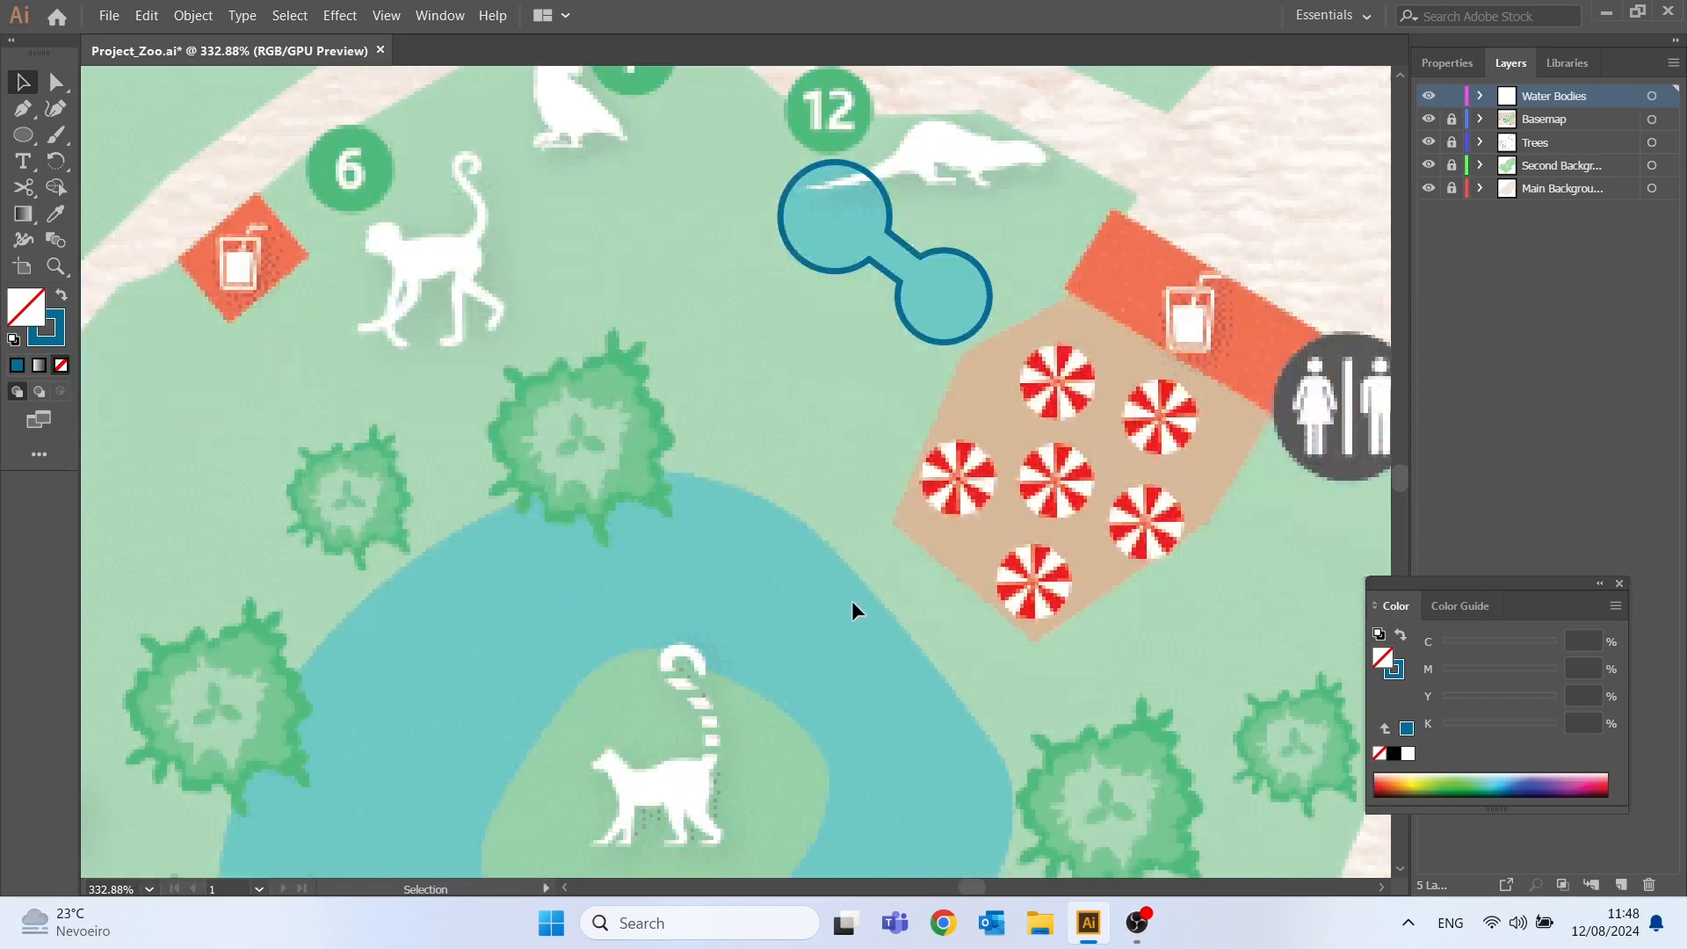
{"action": "scroll", "coordinate": [846, 606], "scroll_direction": "down", "scroll_amount": 2}
{"action": "scroll", "coordinate": [283, 438], "scroll_direction": "up", "scroll_amount": 1}
{"action": "scroll", "coordinate": [283, 438], "scroll_direction": "down", "scroll_amount": 1}
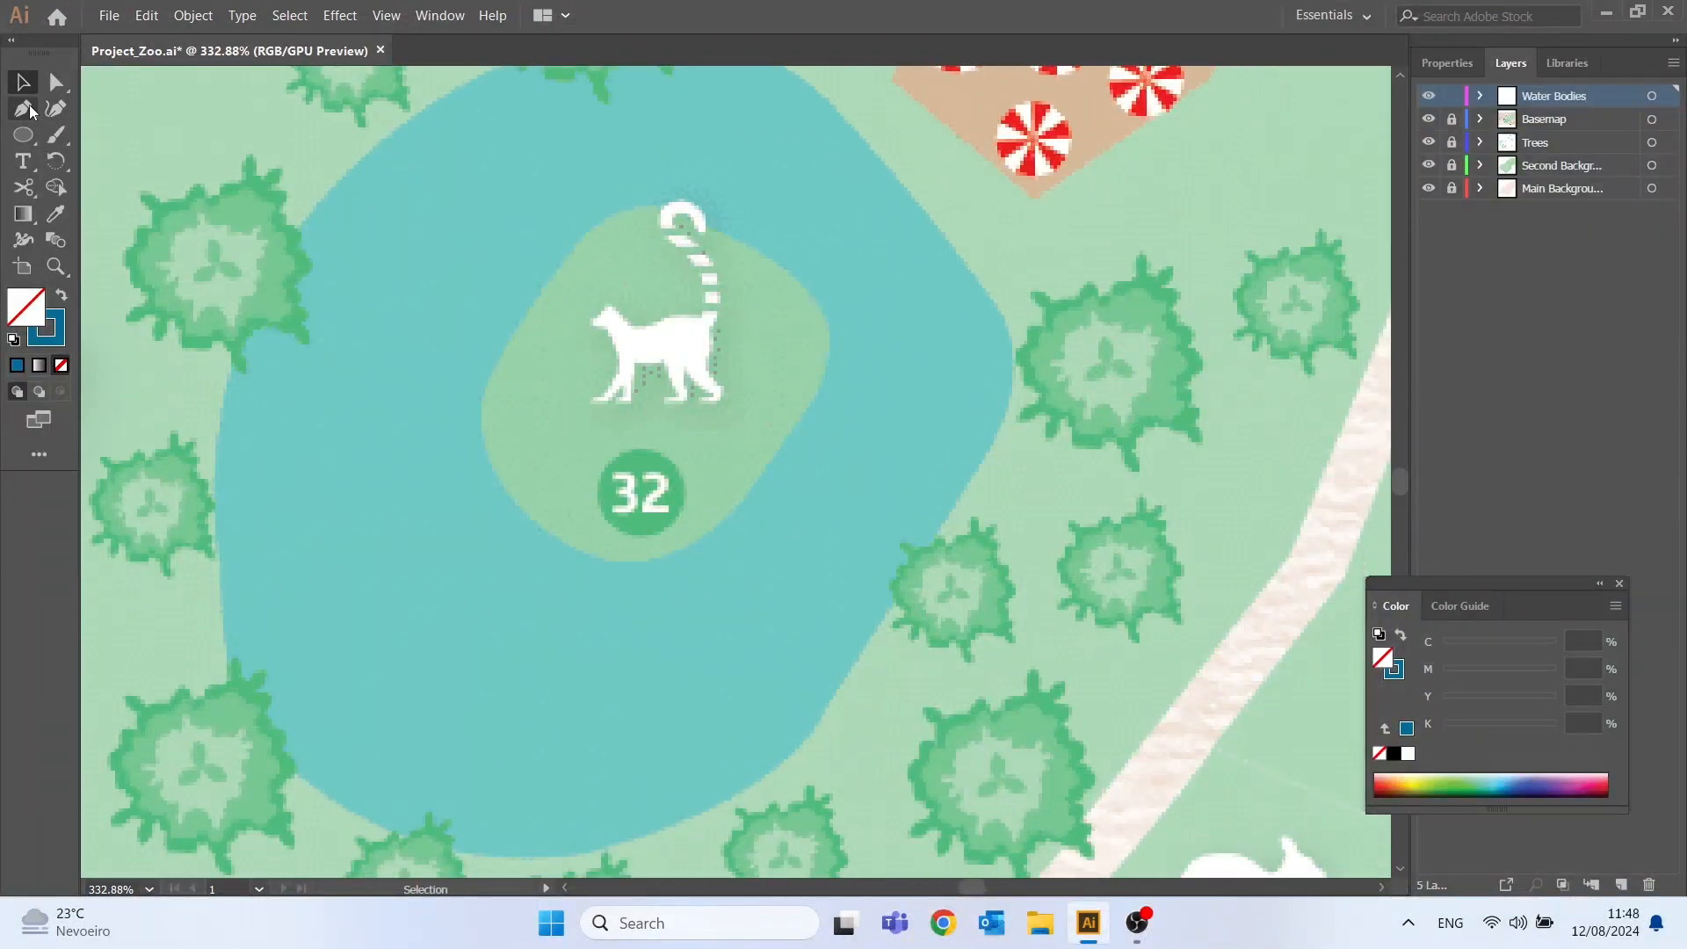
{"action": "left_click", "coordinate": [23, 108]}
{"action": "scroll", "coordinate": [526, 283], "scroll_direction": "up", "scroll_amount": 3}
{"action": "left_click", "coordinate": [469, 235]}
{"action": "left_click_drag", "start_coordinate": [732, 190], "coordinate": [879, 242]}
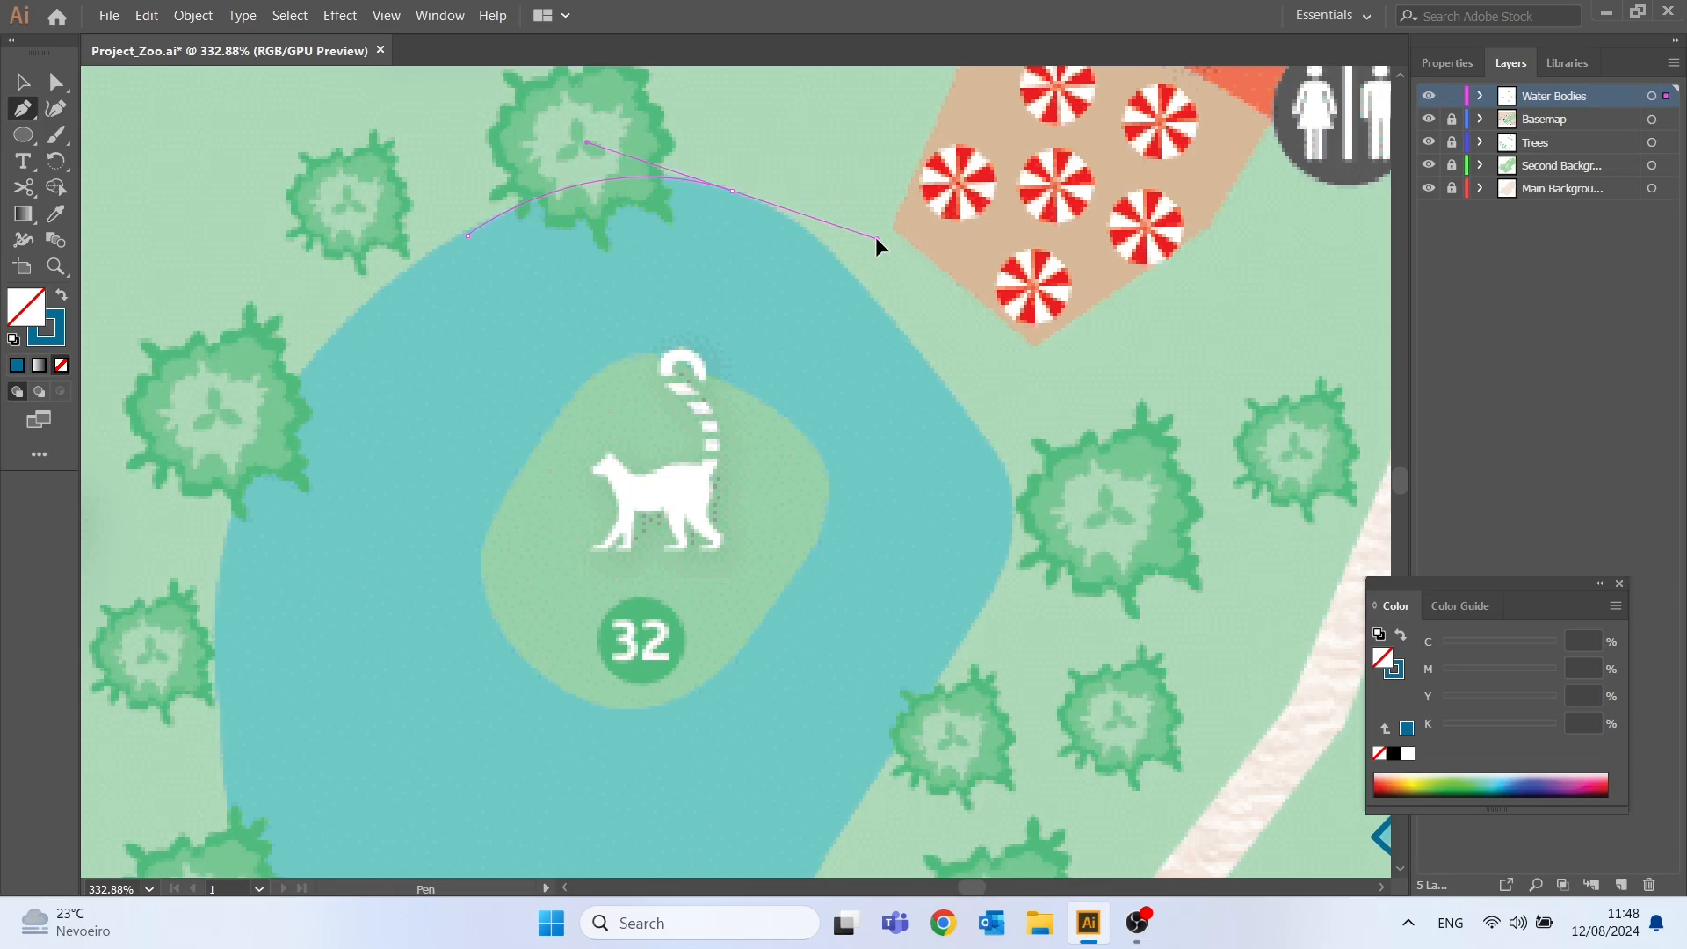
{"action": "left_click", "coordinate": [1010, 483]}
{"action": "scroll", "coordinate": [1002, 413], "scroll_direction": "down", "scroll_amount": 5}
{"action": "left_click_drag", "start_coordinate": [993, 323], "coordinate": [957, 377]}
{"action": "left_click", "coordinate": [824, 593]}
{"action": "left_click_drag", "start_coordinate": [364, 694], "coordinate": [438, 577]}
{"action": "scroll", "coordinate": [169, 531], "scroll_direction": "left", "scroll_amount": 6}
{"action": "left_click_drag", "start_coordinate": [584, 388], "coordinate": [602, 151]}
{"action": "scroll", "coordinate": [720, 249], "scroll_direction": "up", "scroll_amount": 4}
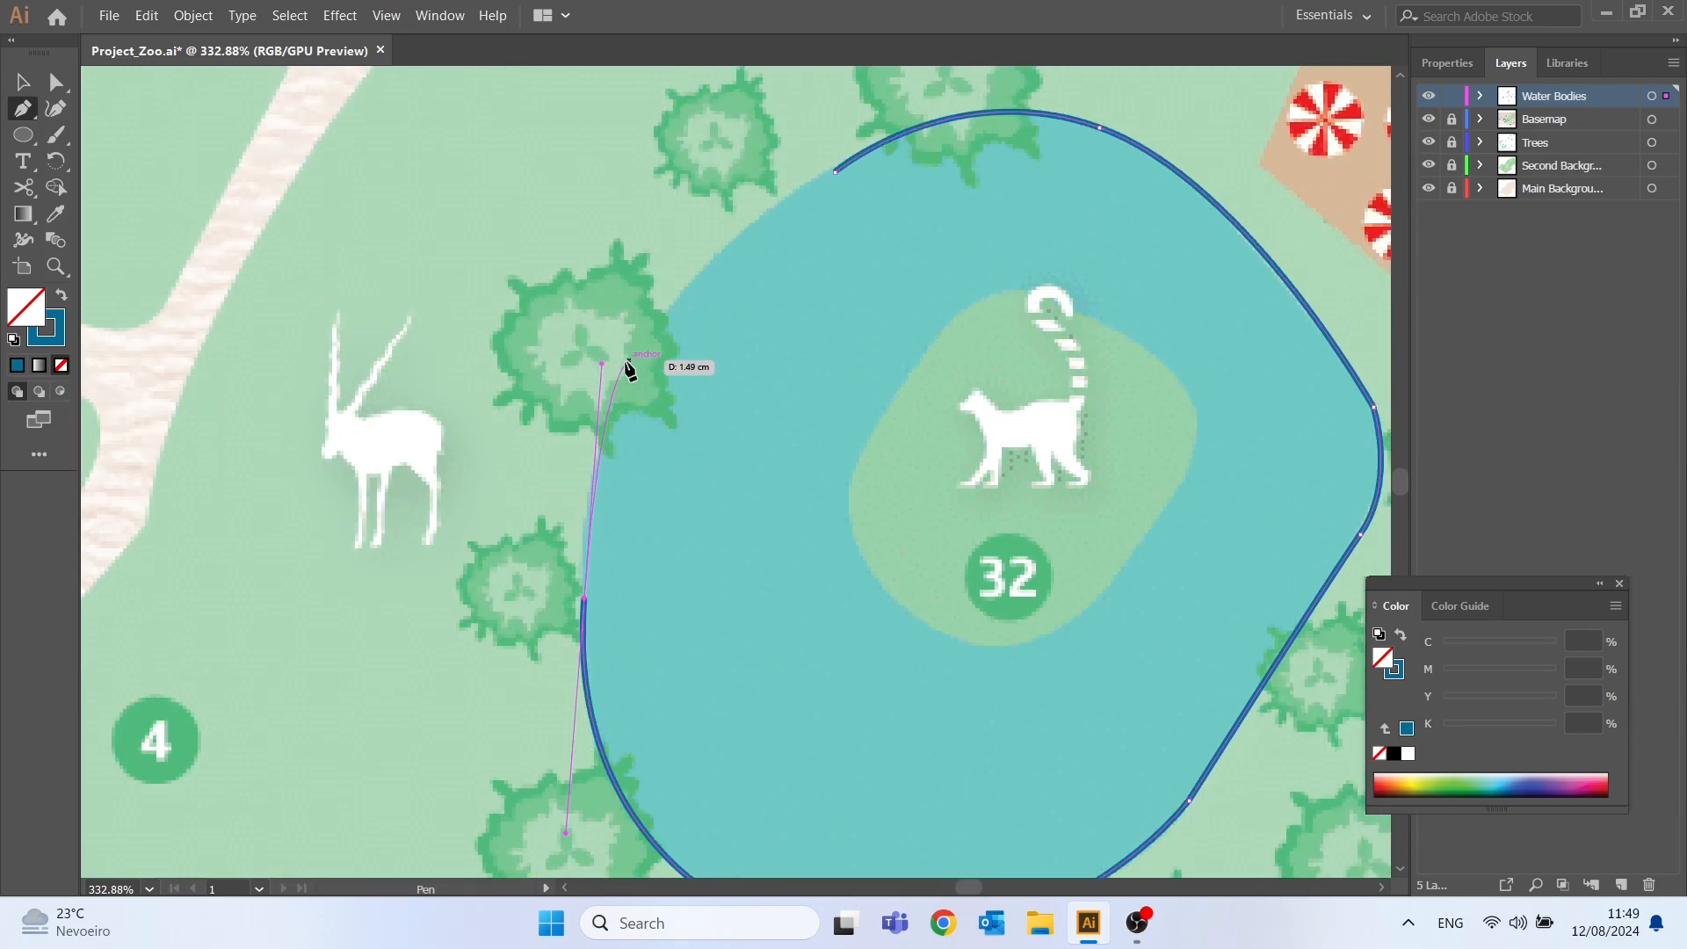
{"action": "left_click", "coordinate": [685, 295]}
{"action": "left_click", "coordinate": [835, 172]}
{"action": "key", "text": "v"}
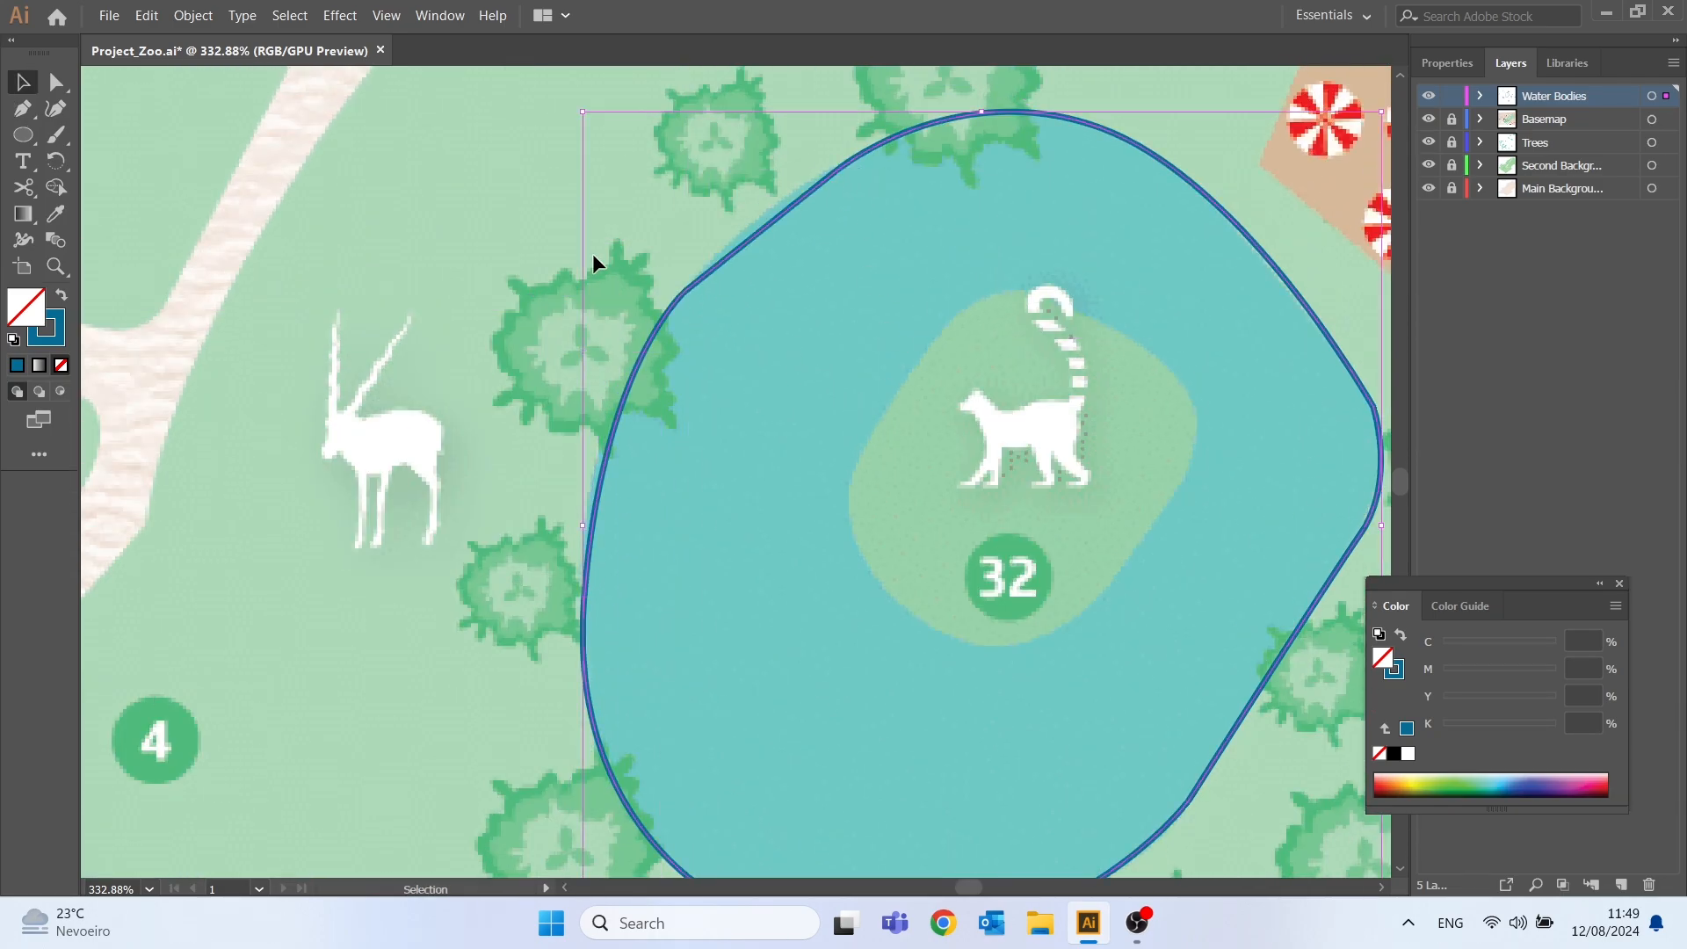
{"action": "left_click", "coordinate": [785, 280]}
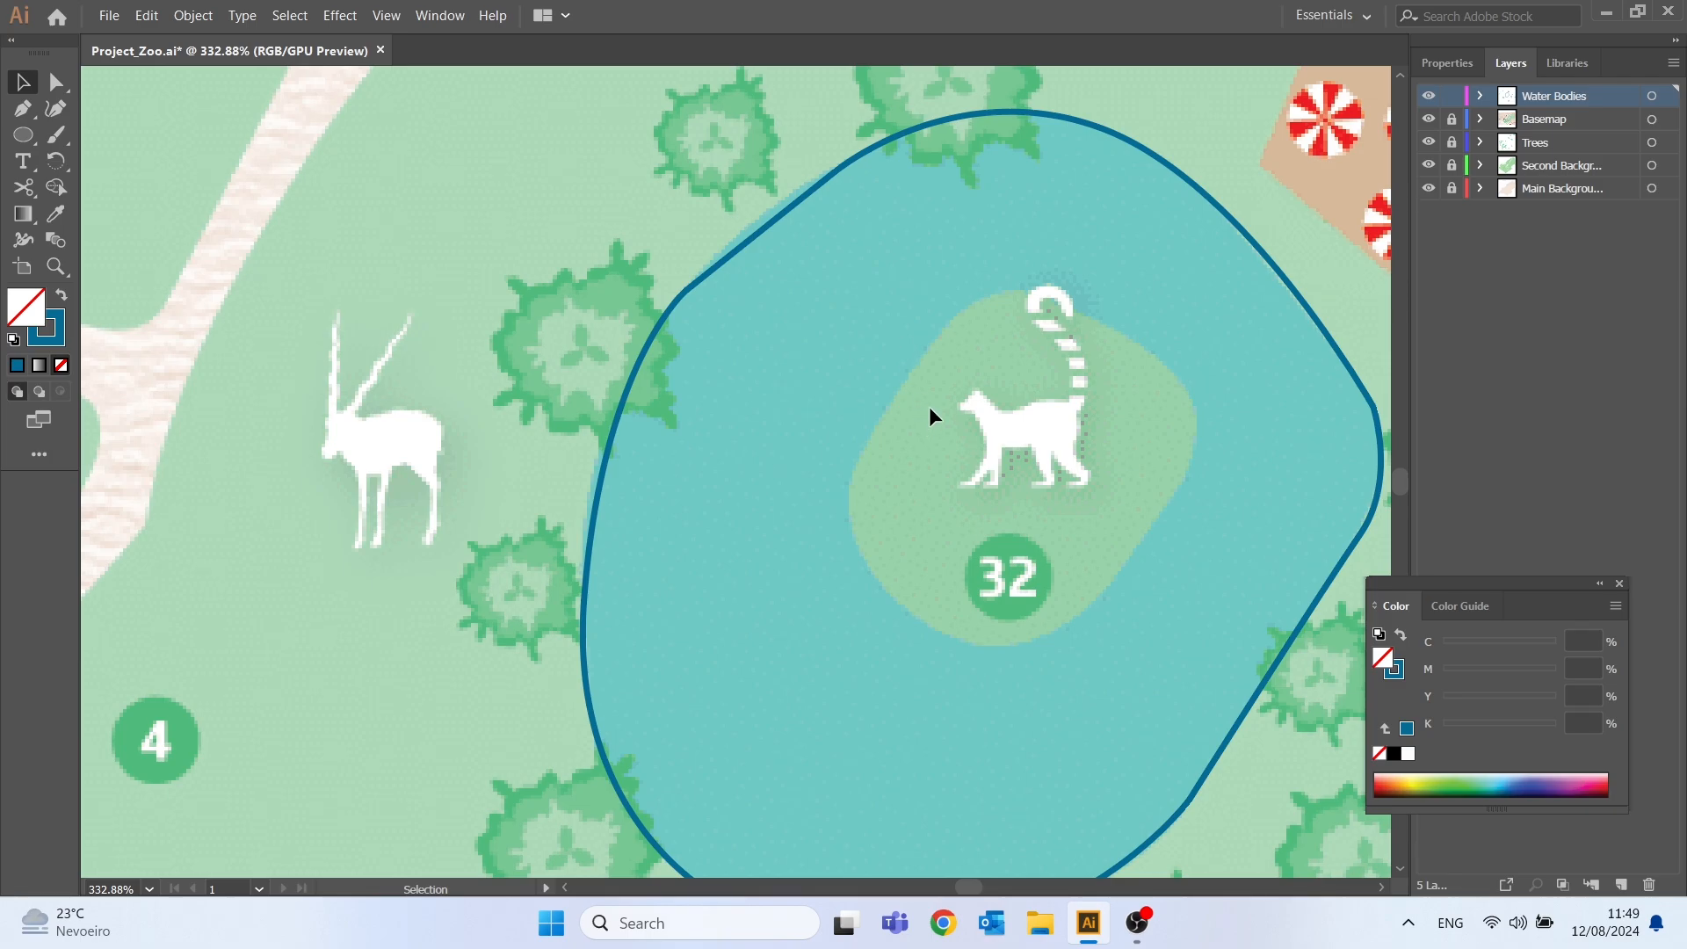
- Unlock the Second Background layer and trace the lemur island in area 32 on it as a closed Pen path
{"action": "left_click", "coordinate": [1452, 165]}
{"action": "left_click", "coordinate": [1532, 169]}
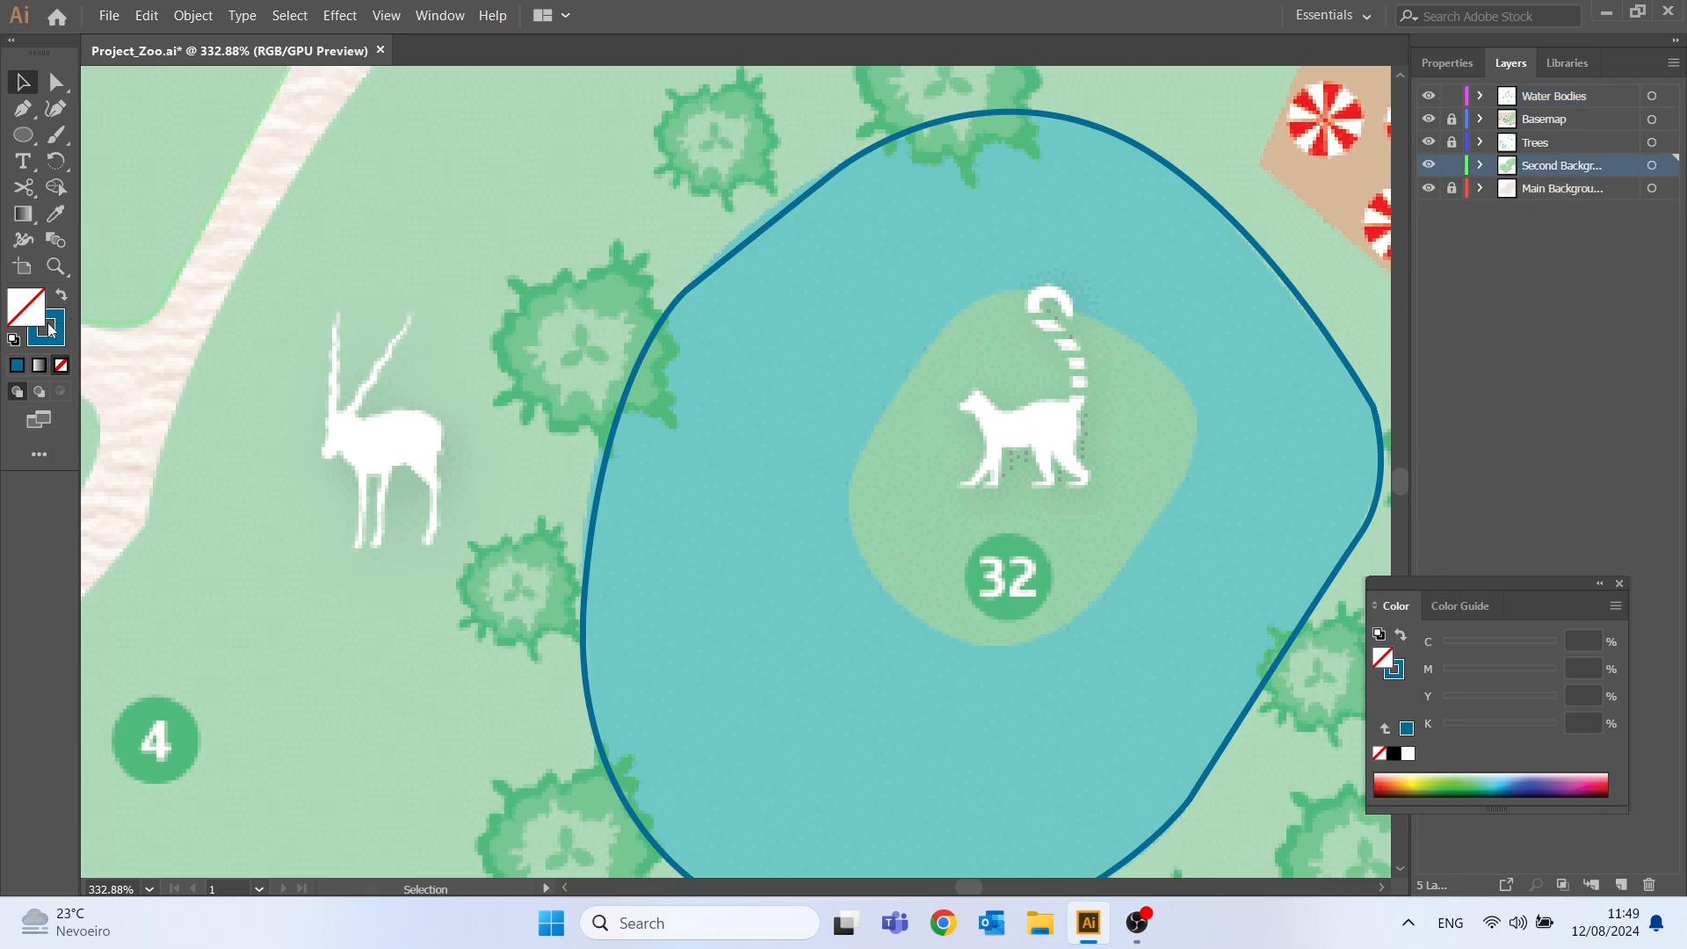
{"action": "left_click", "coordinate": [27, 114]}
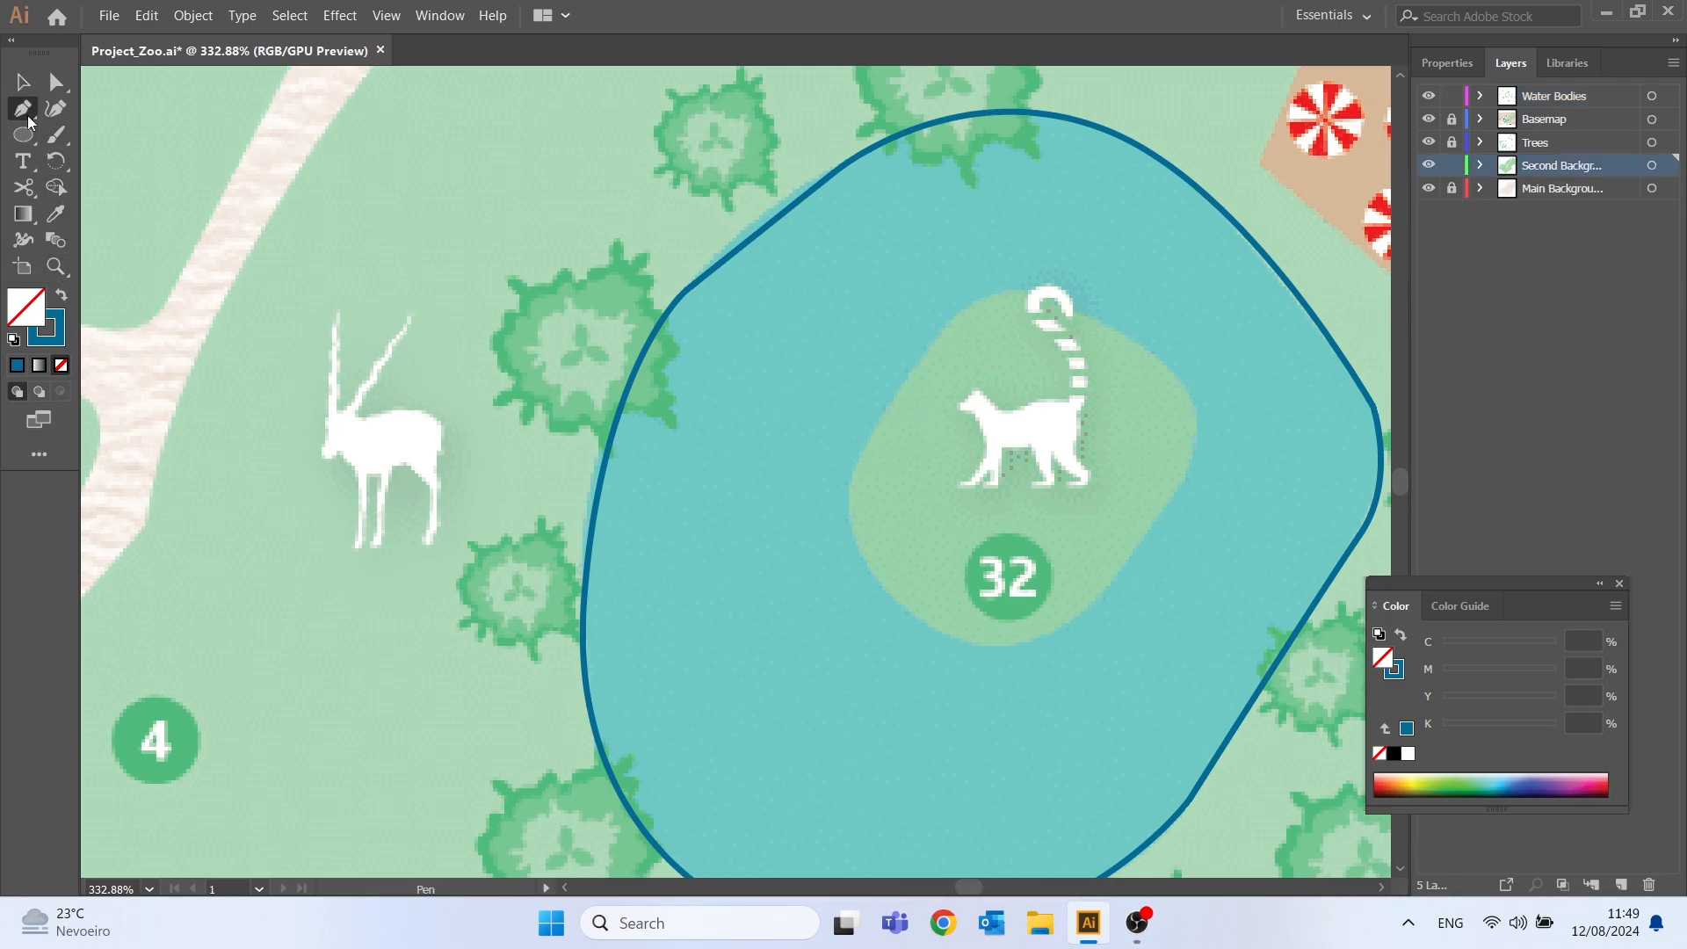
{"action": "left_click", "coordinate": [921, 362]}
{"action": "left_click_drag", "start_coordinate": [851, 522], "coordinate": [868, 571]}
{"action": "left_click_drag", "start_coordinate": [948, 636], "coordinate": [954, 639]}
{"action": "left_click_drag", "start_coordinate": [1039, 682], "coordinate": [1040, 683]}
{"action": "left_click", "coordinate": [1092, 608]}
{"action": "left_click", "coordinate": [1188, 474]}
{"action": "left_click_drag", "start_coordinate": [1128, 355], "coordinate": [1129, 353]}
{"action": "left_click", "coordinate": [1039, 294]}
{"action": "left_click", "coordinate": [919, 361]}
{"action": "key", "text": "v"}
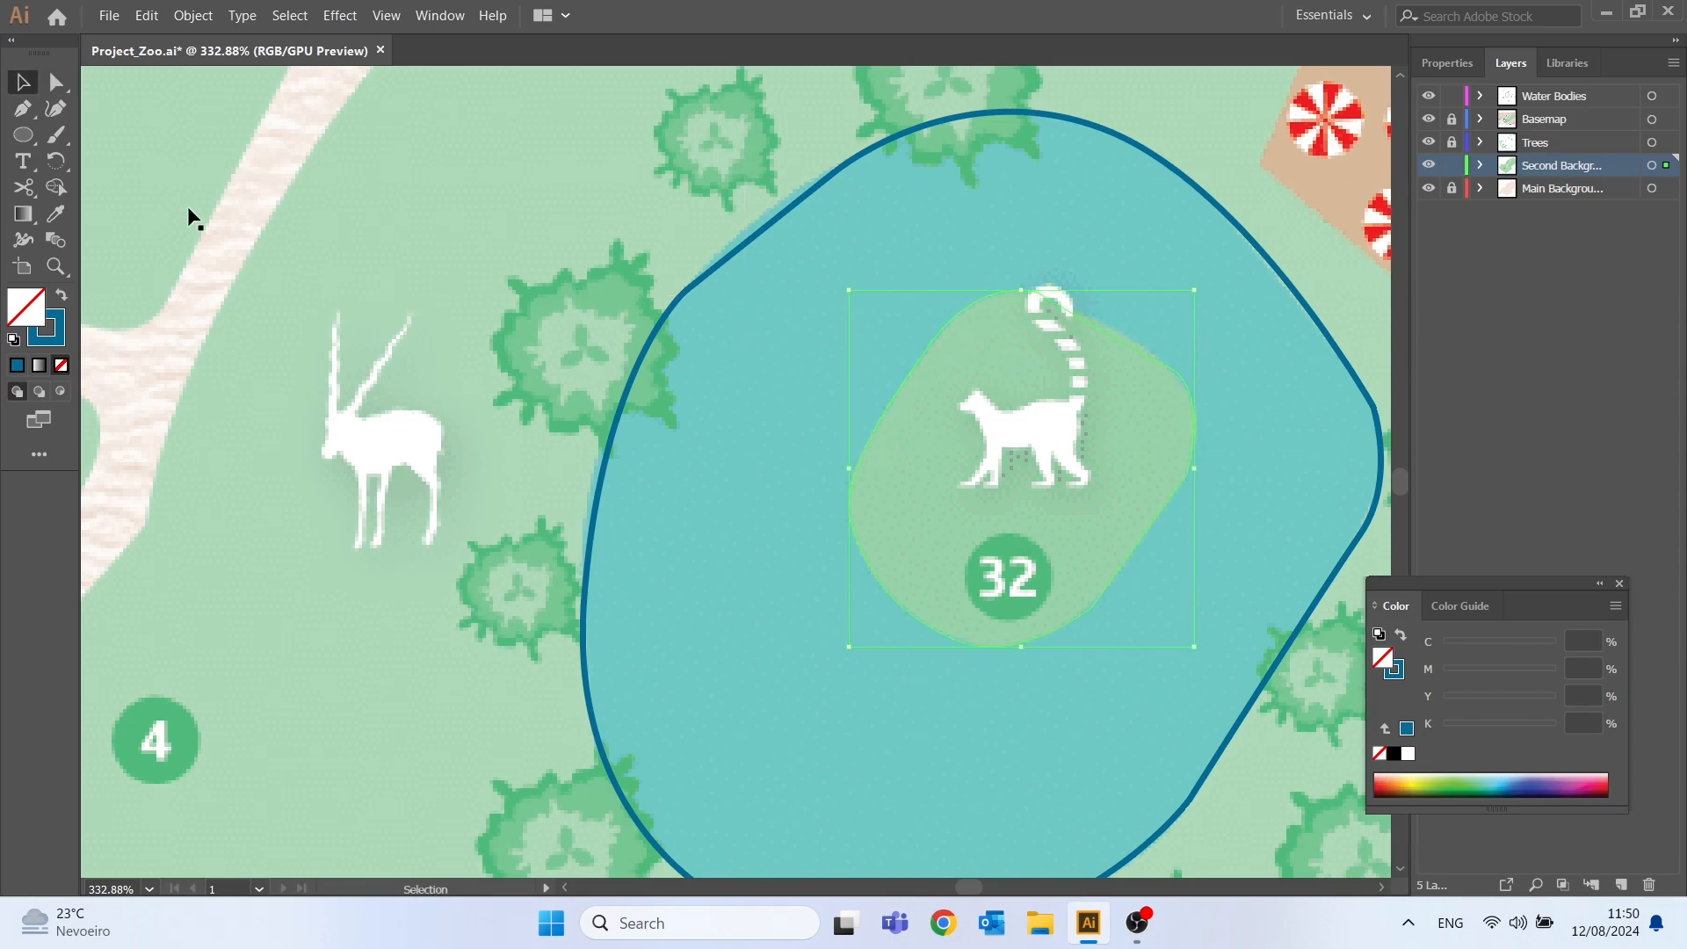
{"action": "left_click", "coordinate": [882, 410]}
{"action": "left_click", "coordinate": [884, 409]}
{"action": "left_click", "coordinate": [830, 395]}
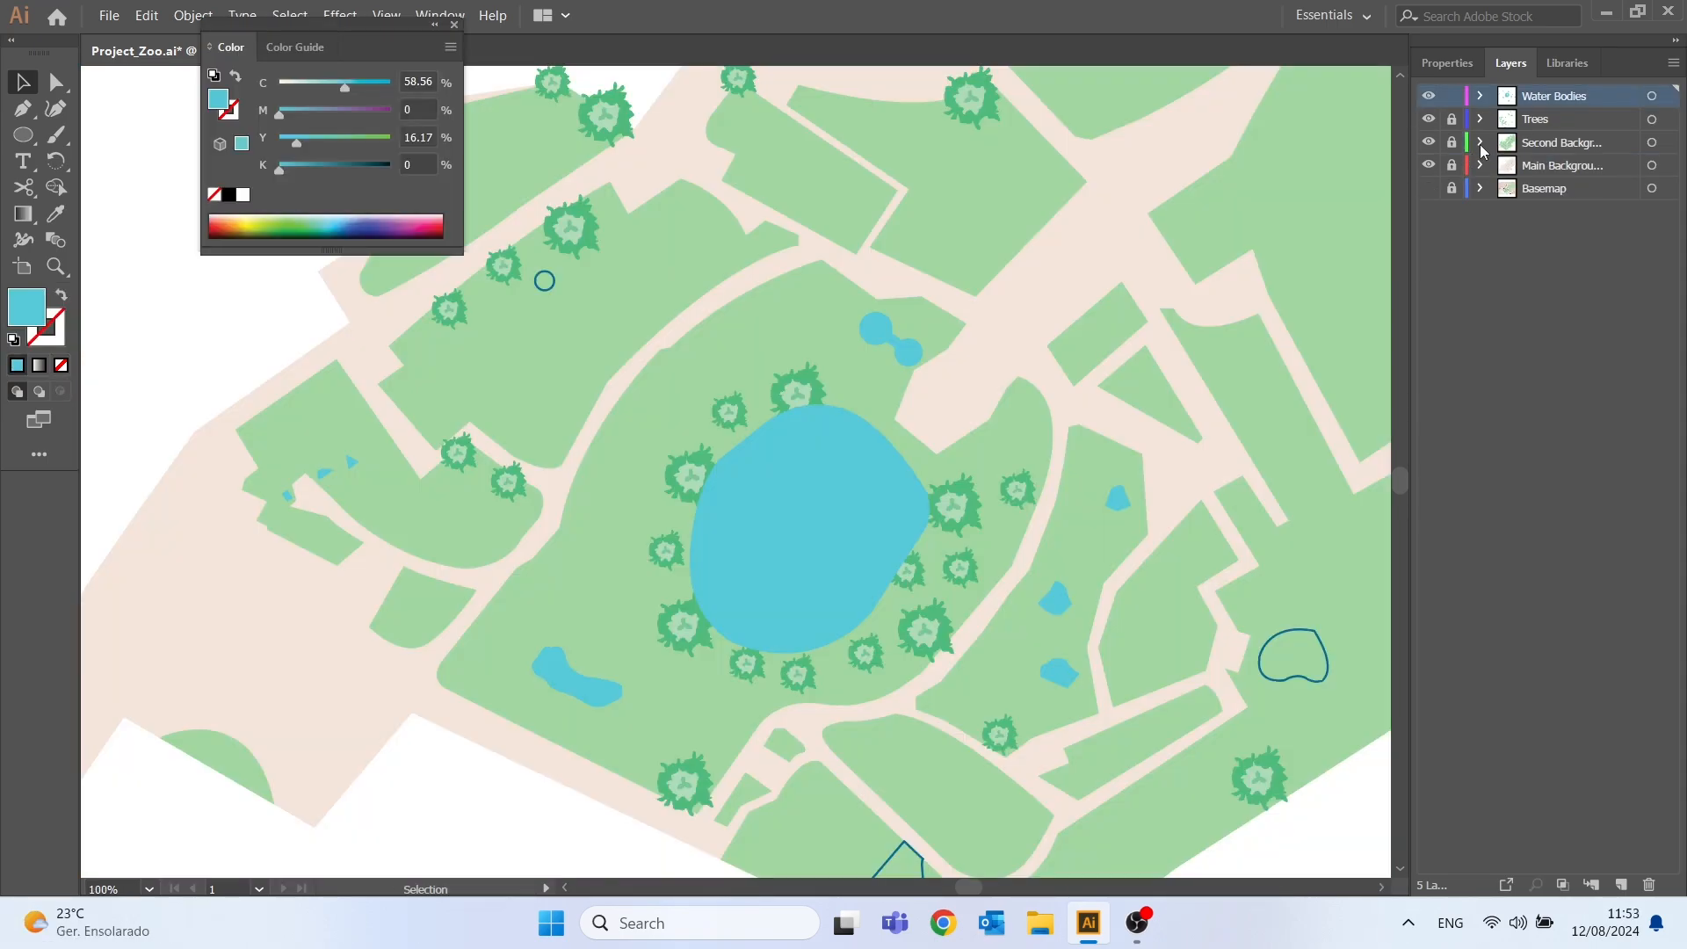
- Unlock the Second Background layer with Water Bodies locked, and fill the island path with the green sampled from a neighbouring area
{"action": "left_click", "coordinate": [1480, 143]}
{"action": "left_click", "coordinate": [1567, 169]}
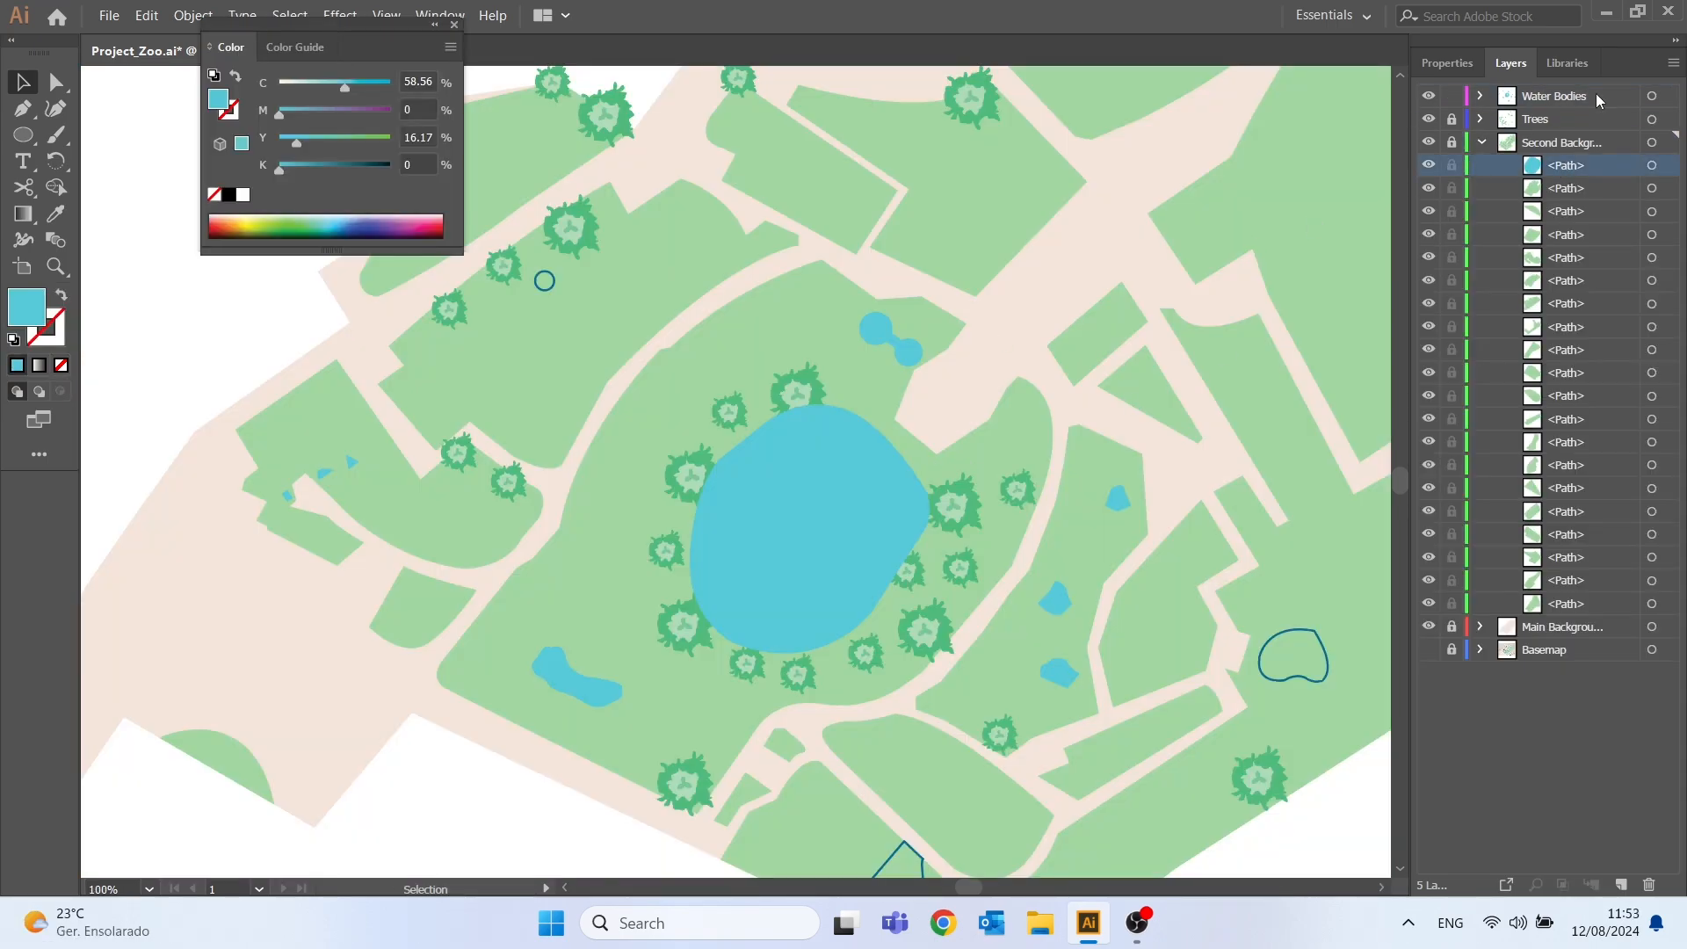
{"action": "left_click", "coordinate": [1451, 143]}
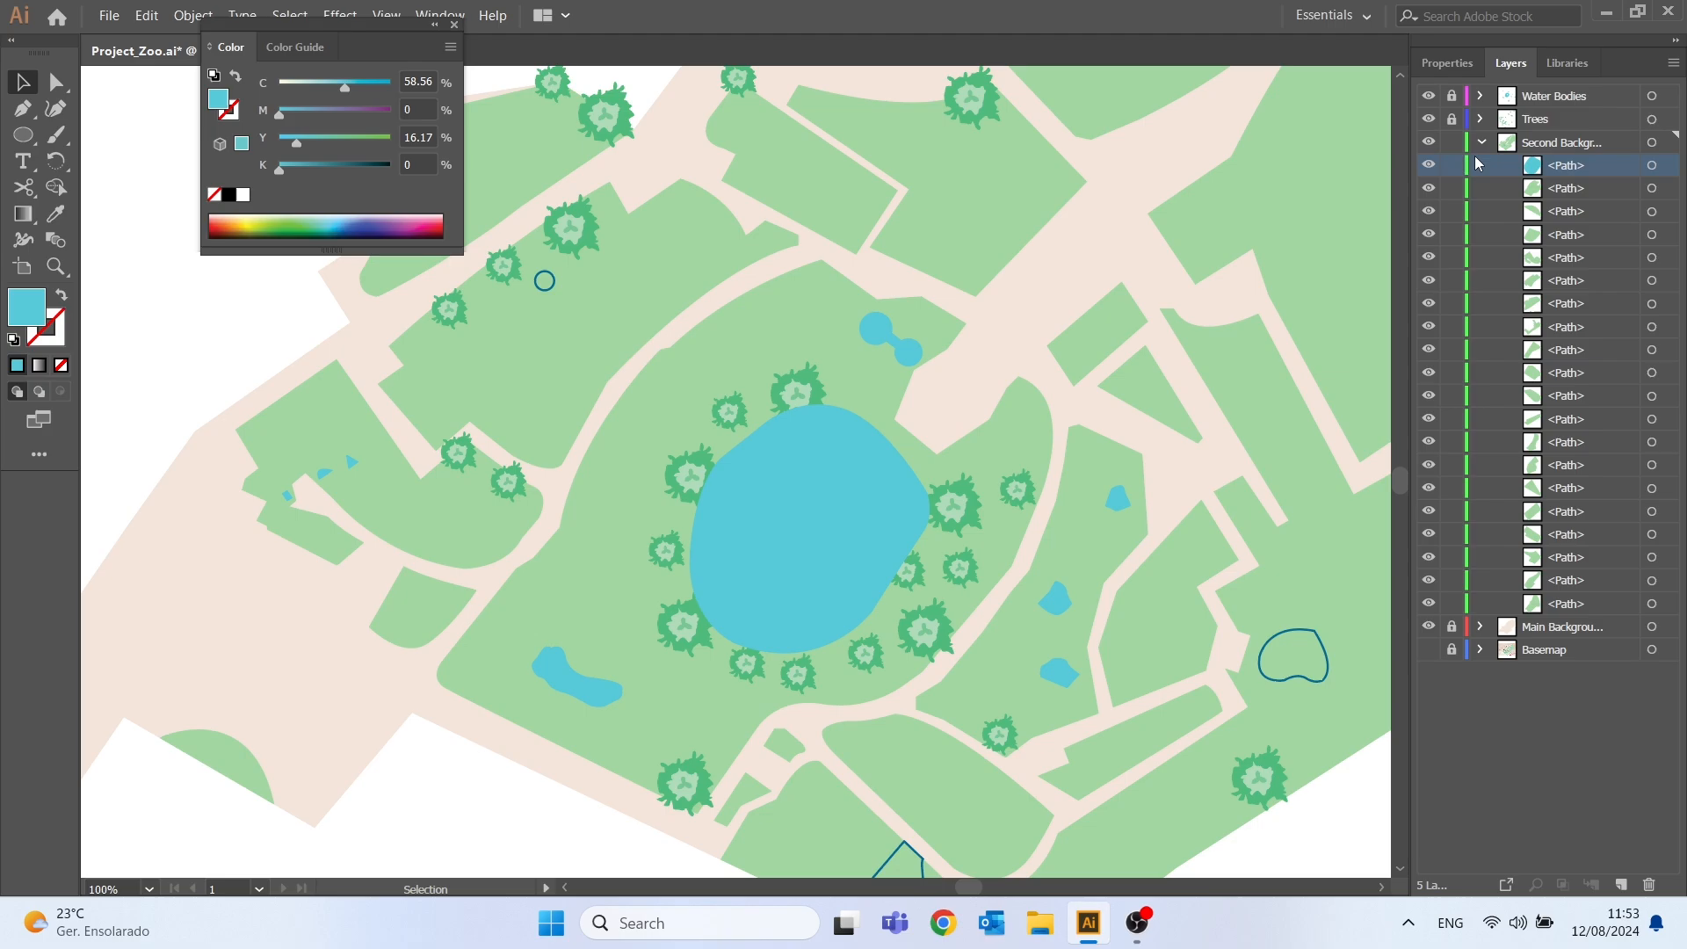
{"action": "left_click", "coordinate": [750, 527]}
{"action": "left_click", "coordinate": [56, 214]}
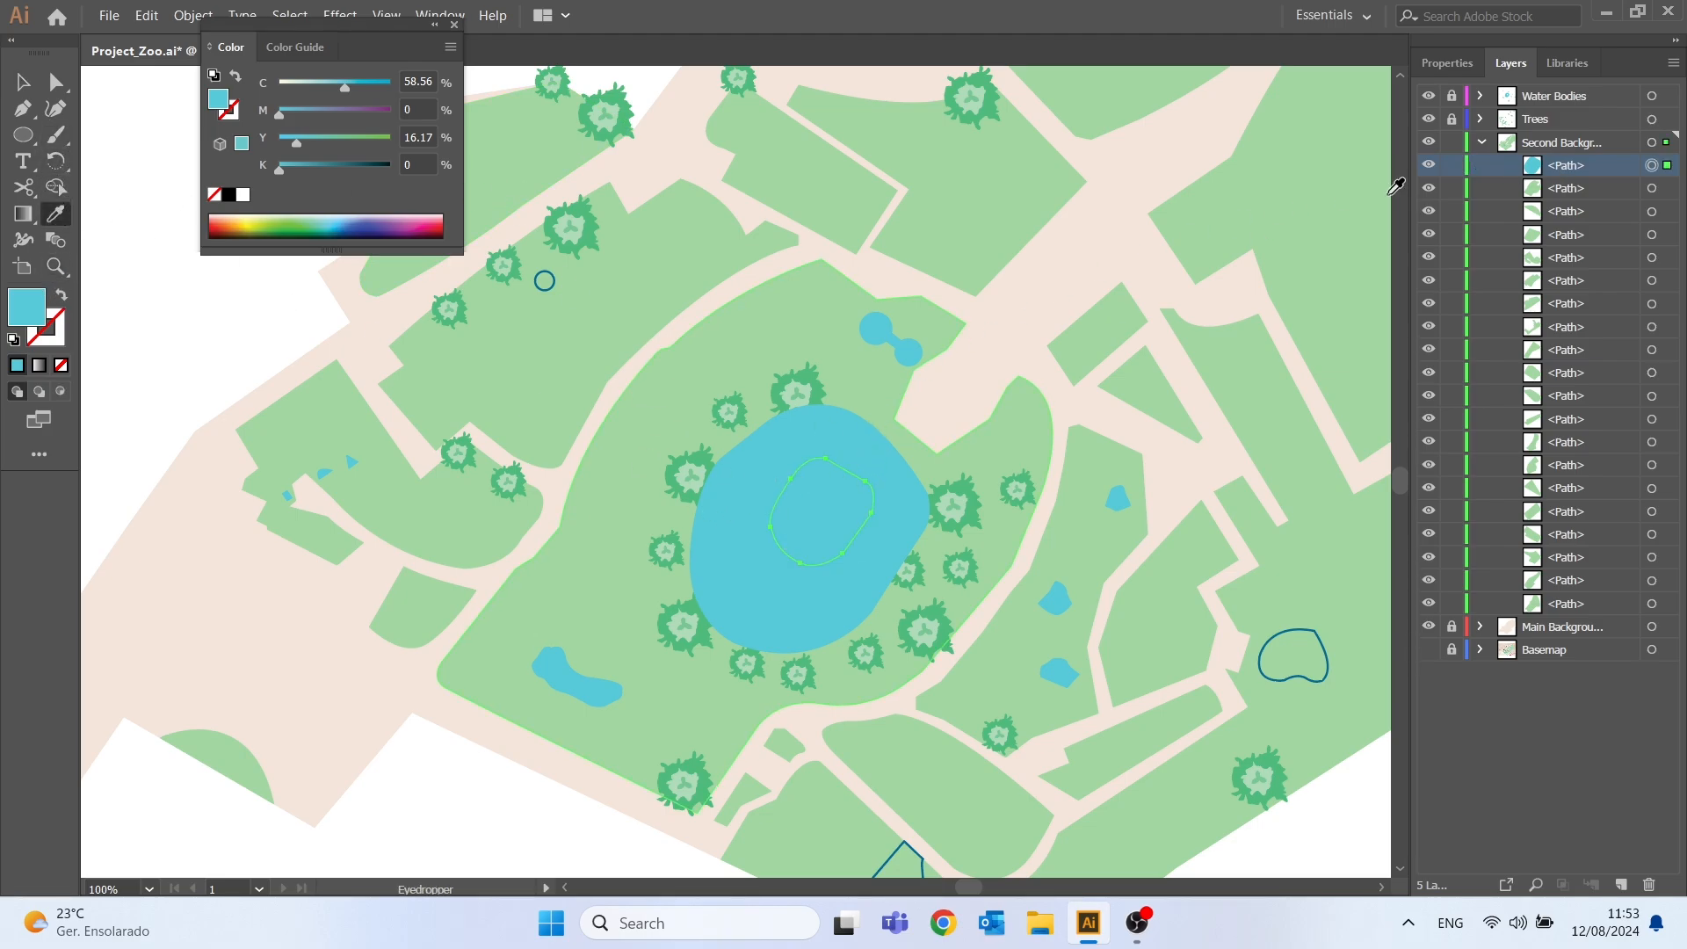
{"action": "left_click", "coordinate": [633, 307]}
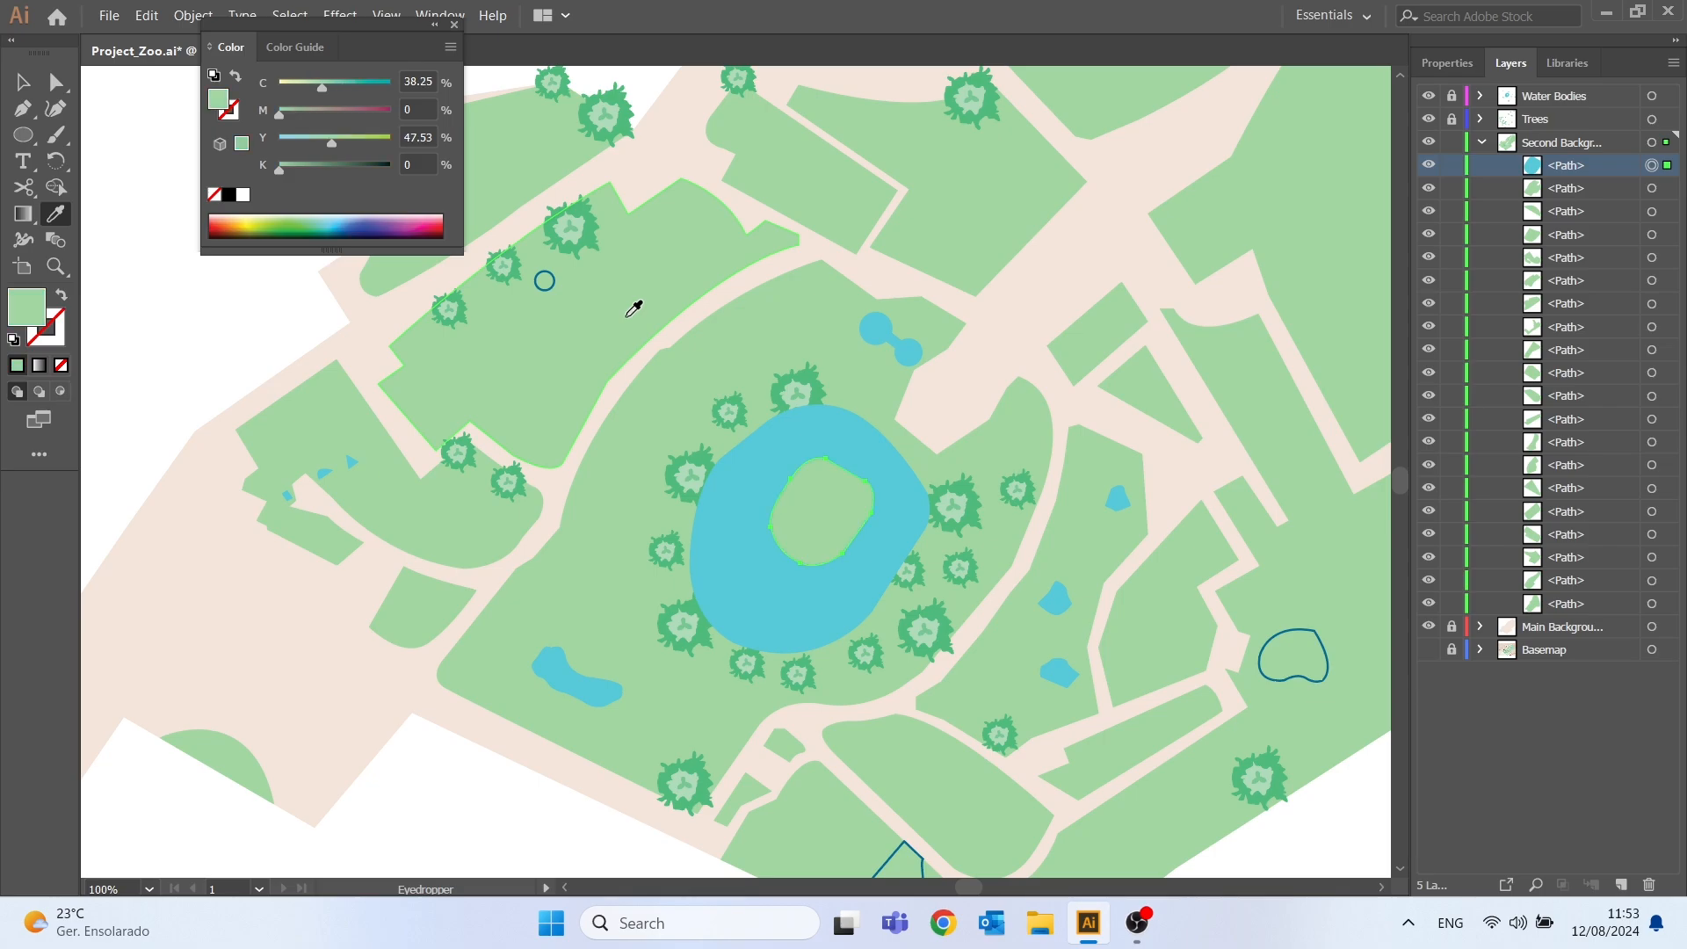
{"action": "key", "text": "v"}
{"action": "left_click", "coordinate": [418, 350]}
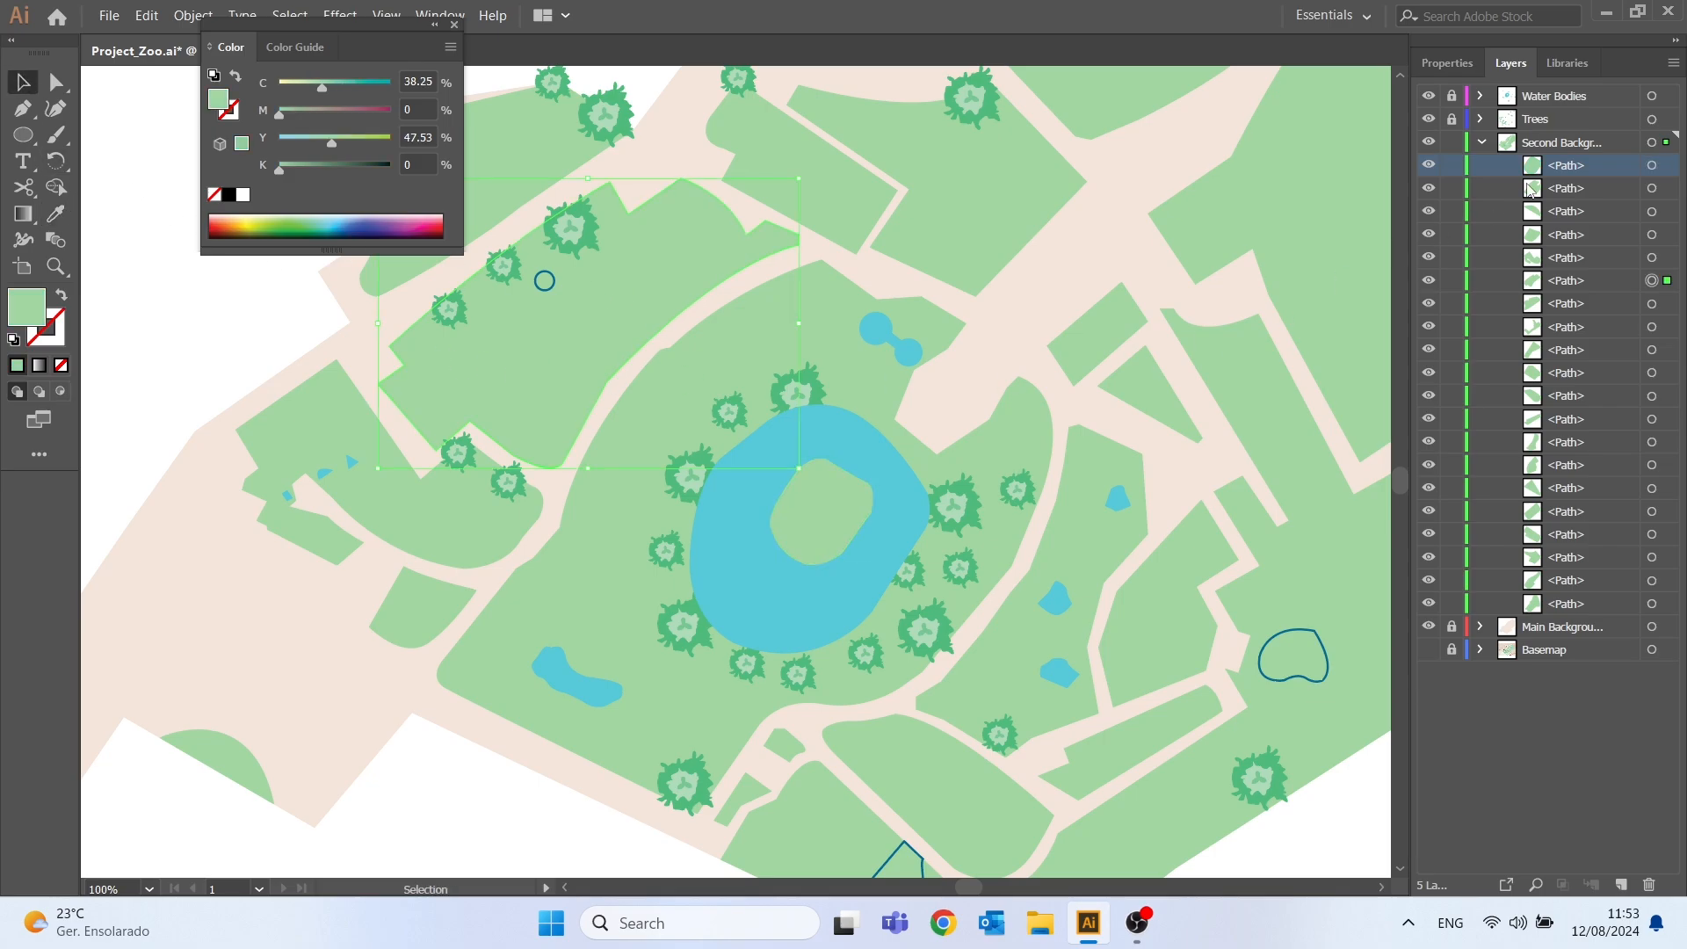
- Lock the Second Background layer, unlock Water Bodies, and show the Basemap layer directly below Water Bodies
{"action": "left_click", "coordinate": [1482, 143]}
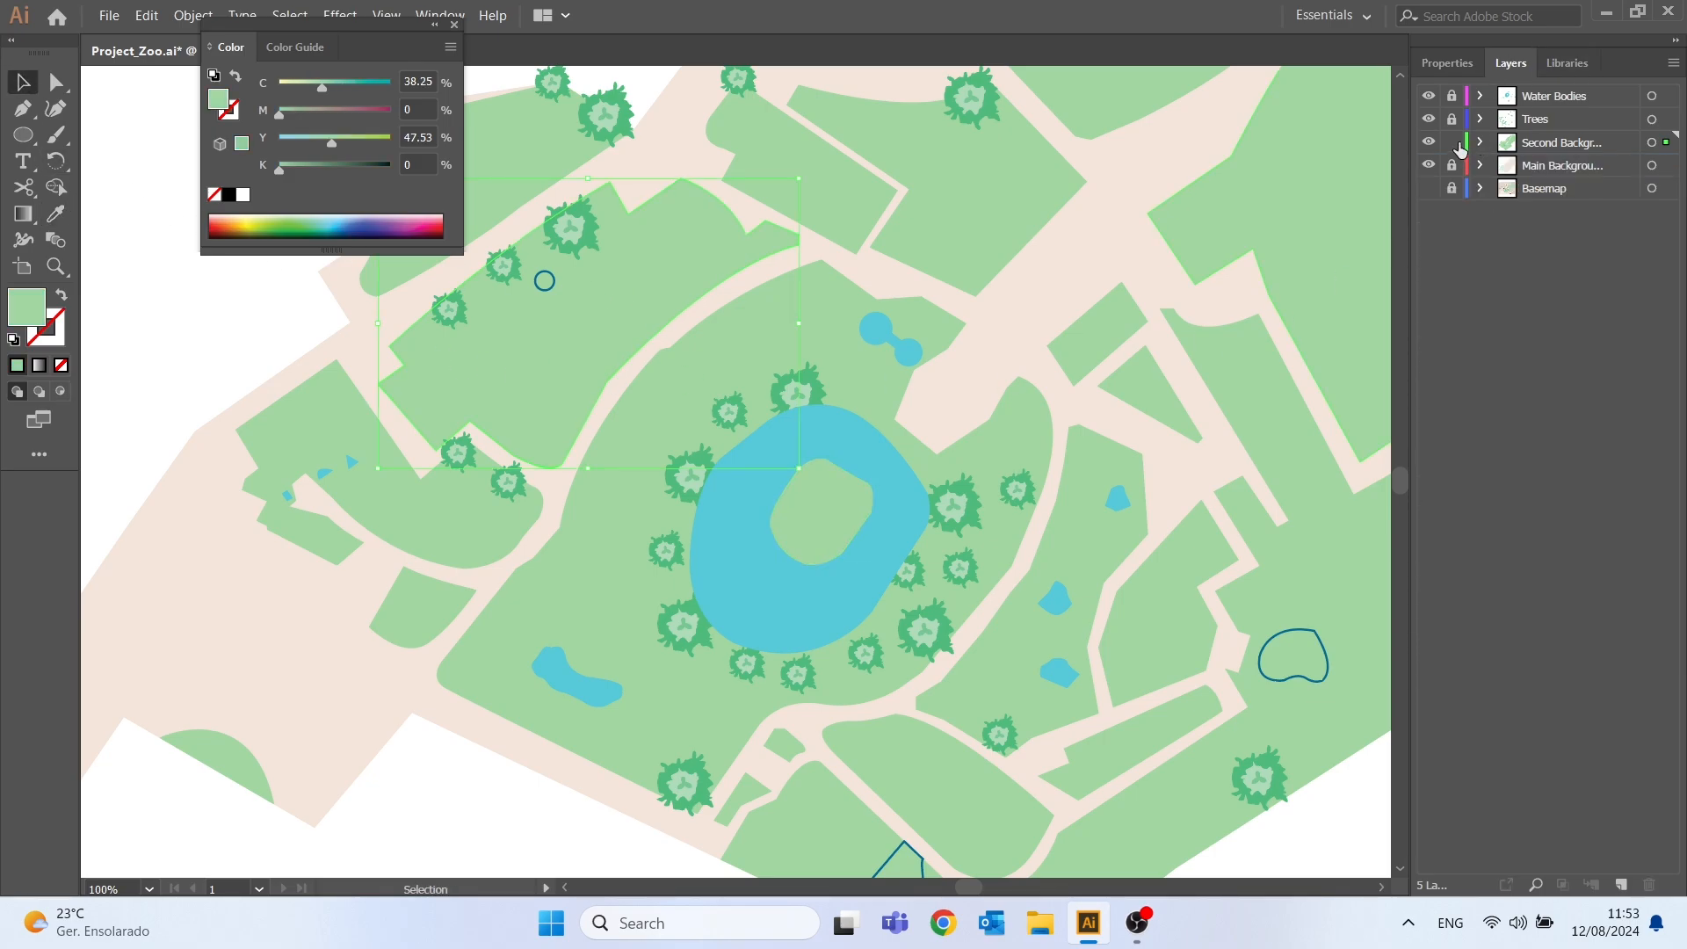
{"action": "left_click", "coordinate": [1452, 142]}
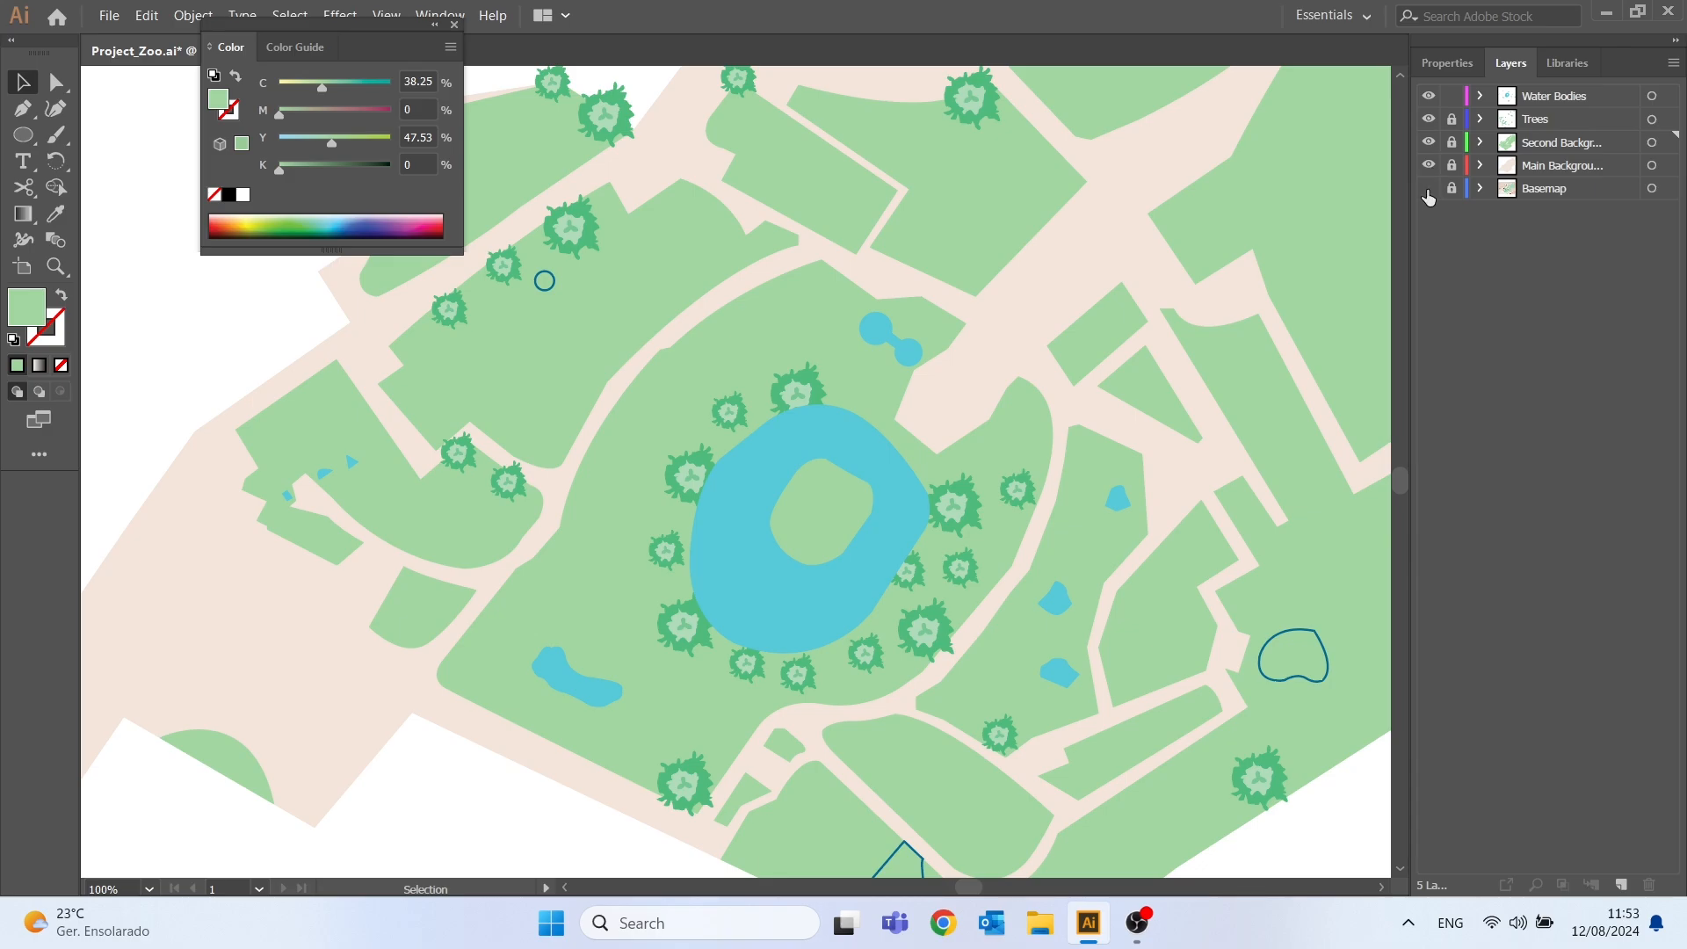
{"action": "left_click", "coordinate": [1429, 188]}
{"action": "scroll", "coordinate": [844, 404], "scroll_direction": "down", "scroll_amount": 2}
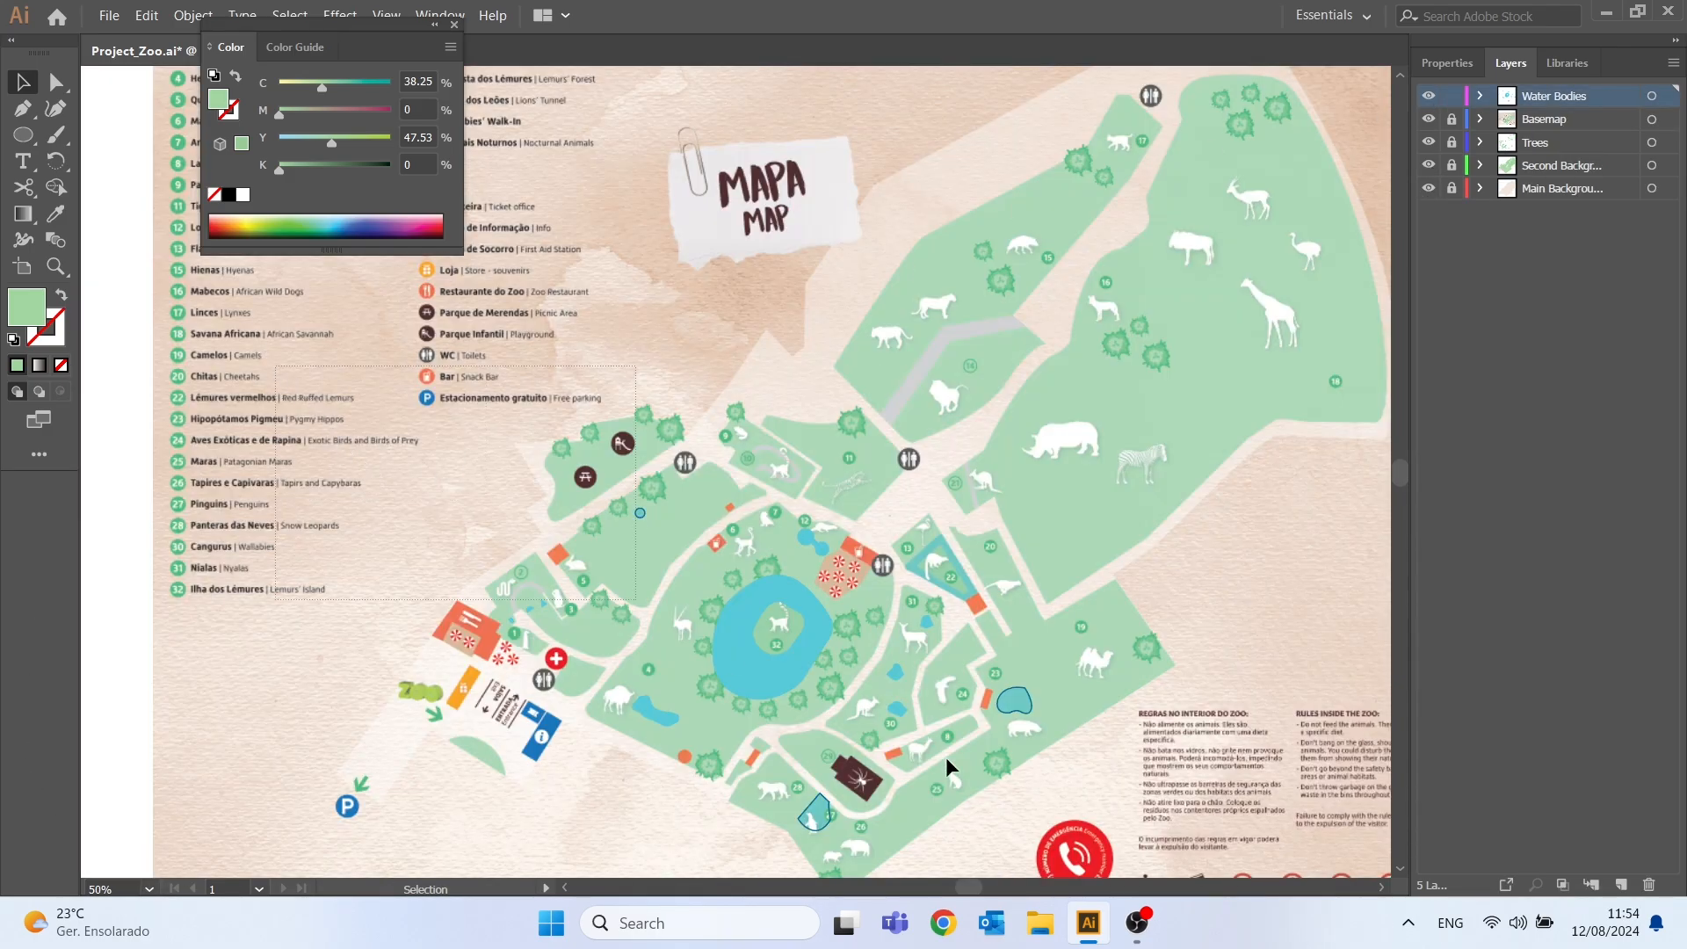
- Select all the water bodies and fill them with the near-black green #232824
{"action": "left_click_drag", "start_coordinate": [946, 760], "coordinate": [1216, 877]}
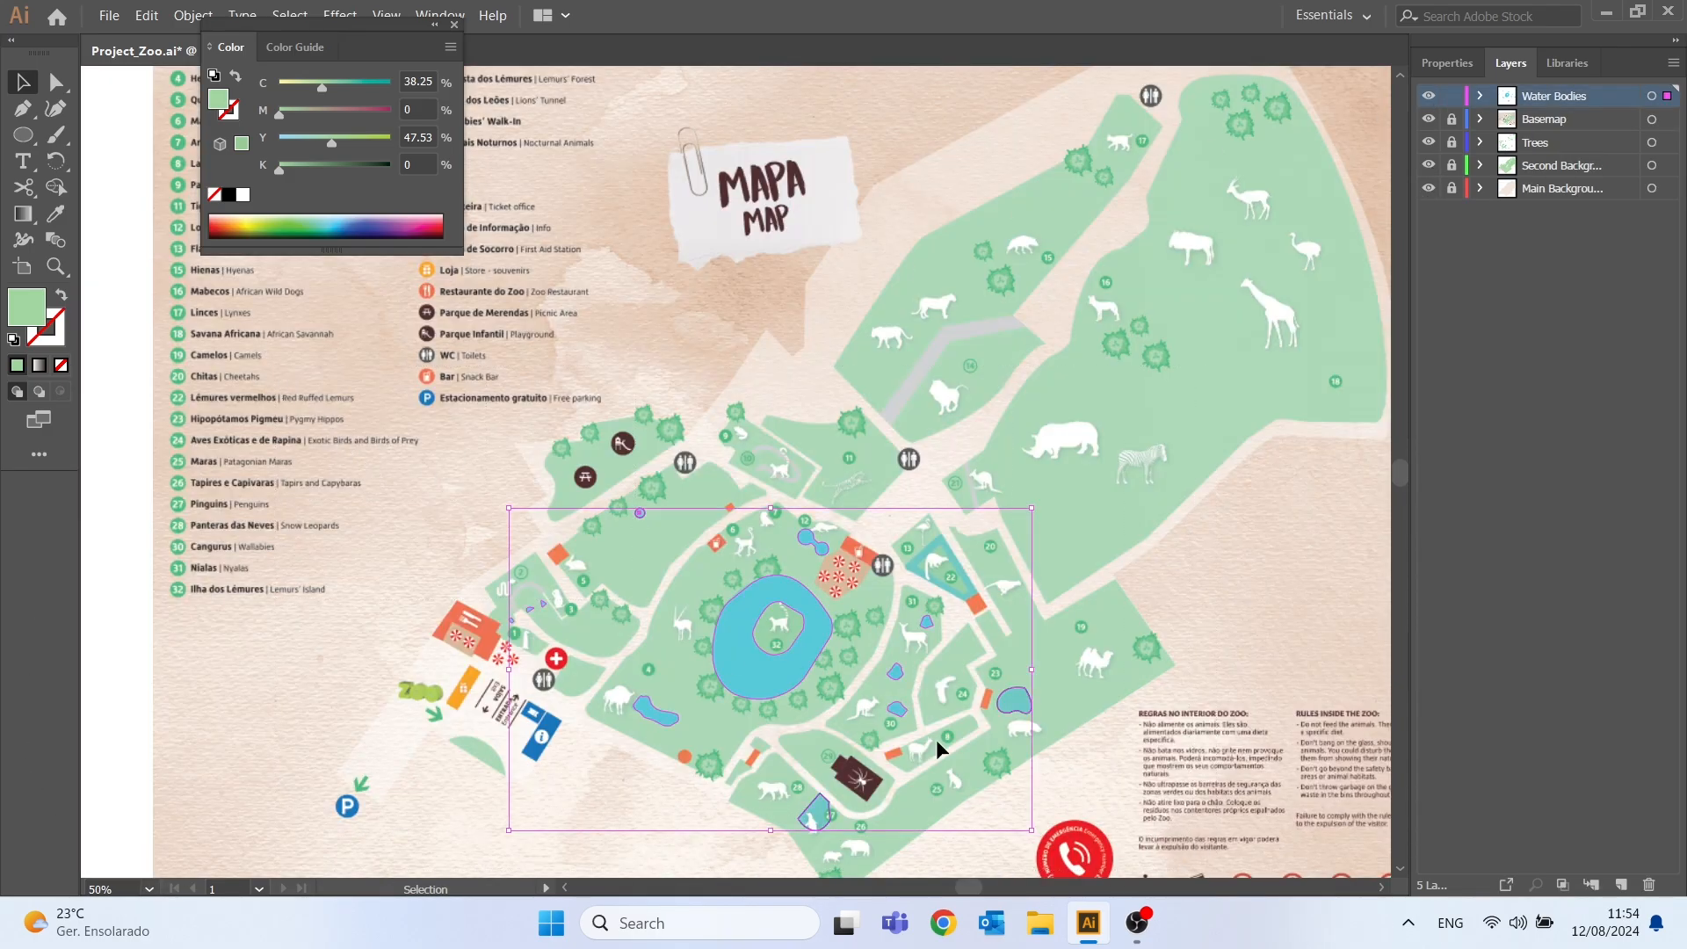
{"action": "double_click", "coordinate": [28, 312]}
{"action": "left_click", "coordinate": [57, 316]}
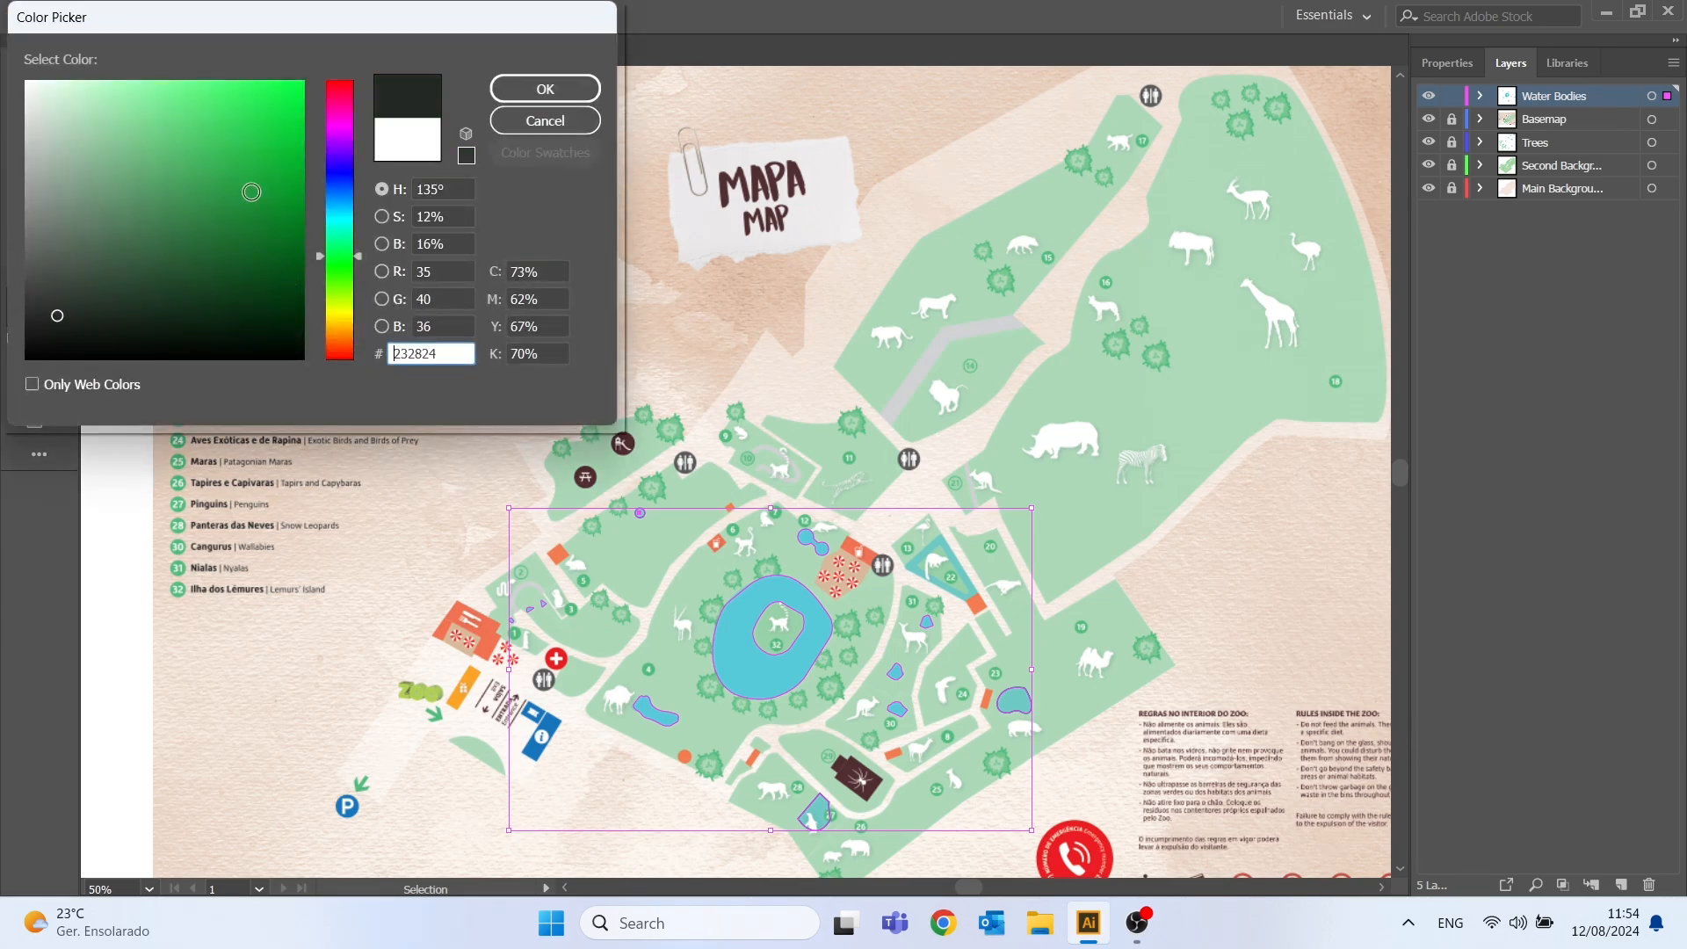
{"action": "left_click", "coordinate": [545, 88]}
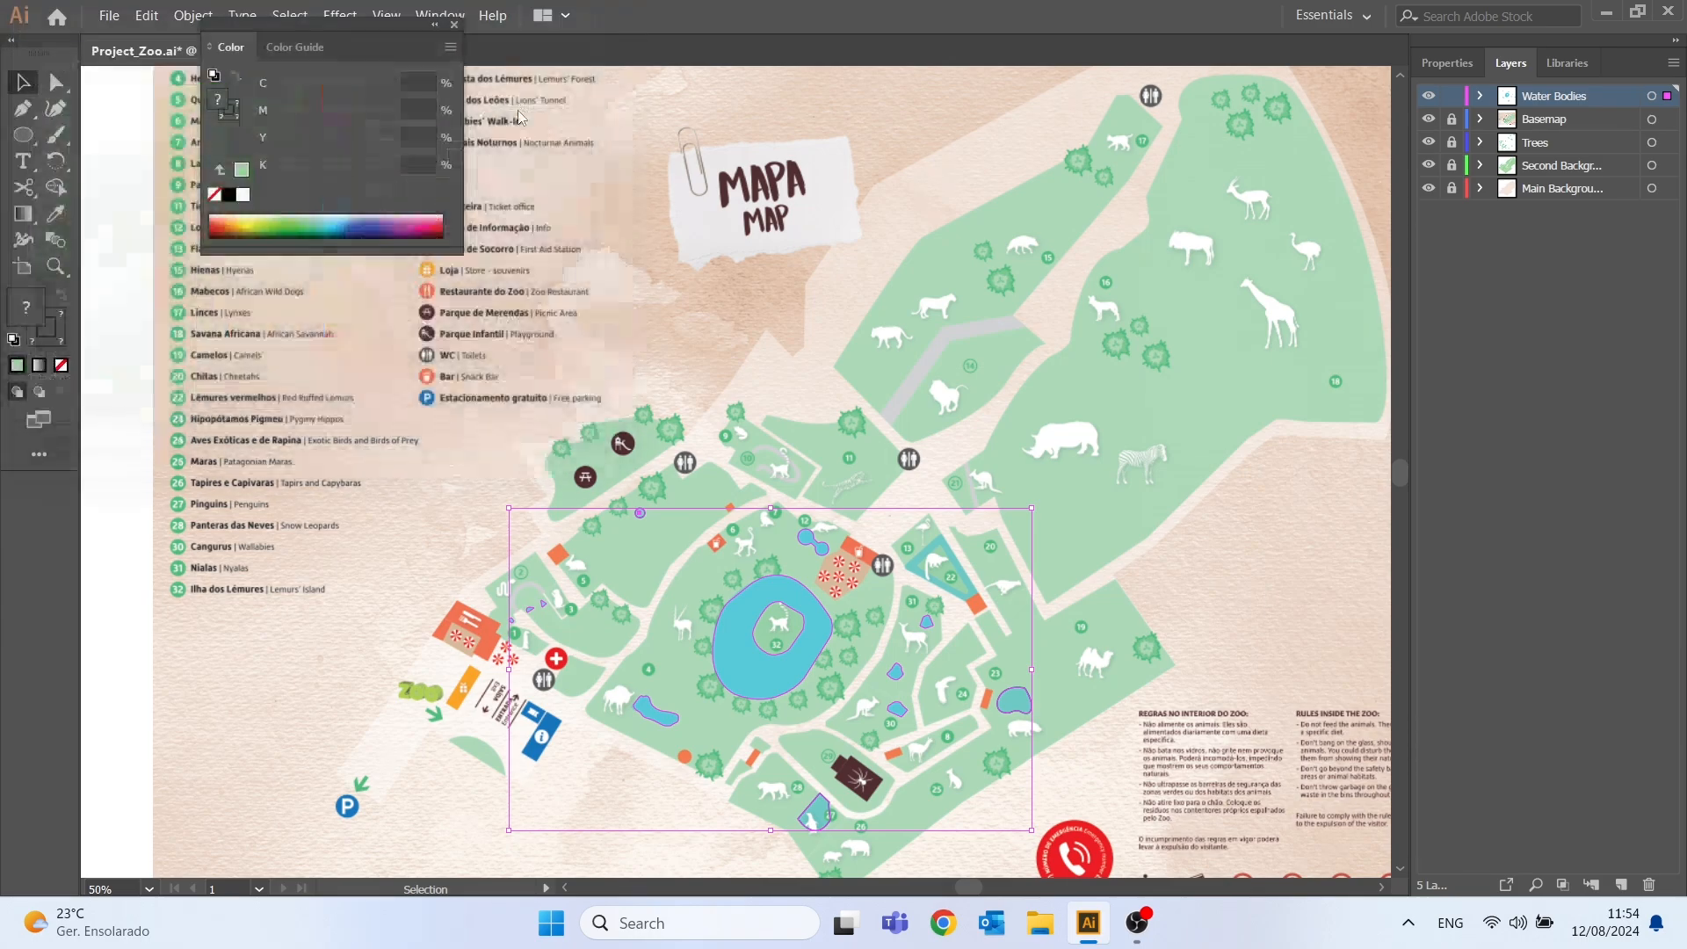
{"action": "left_click", "coordinate": [407, 522]}
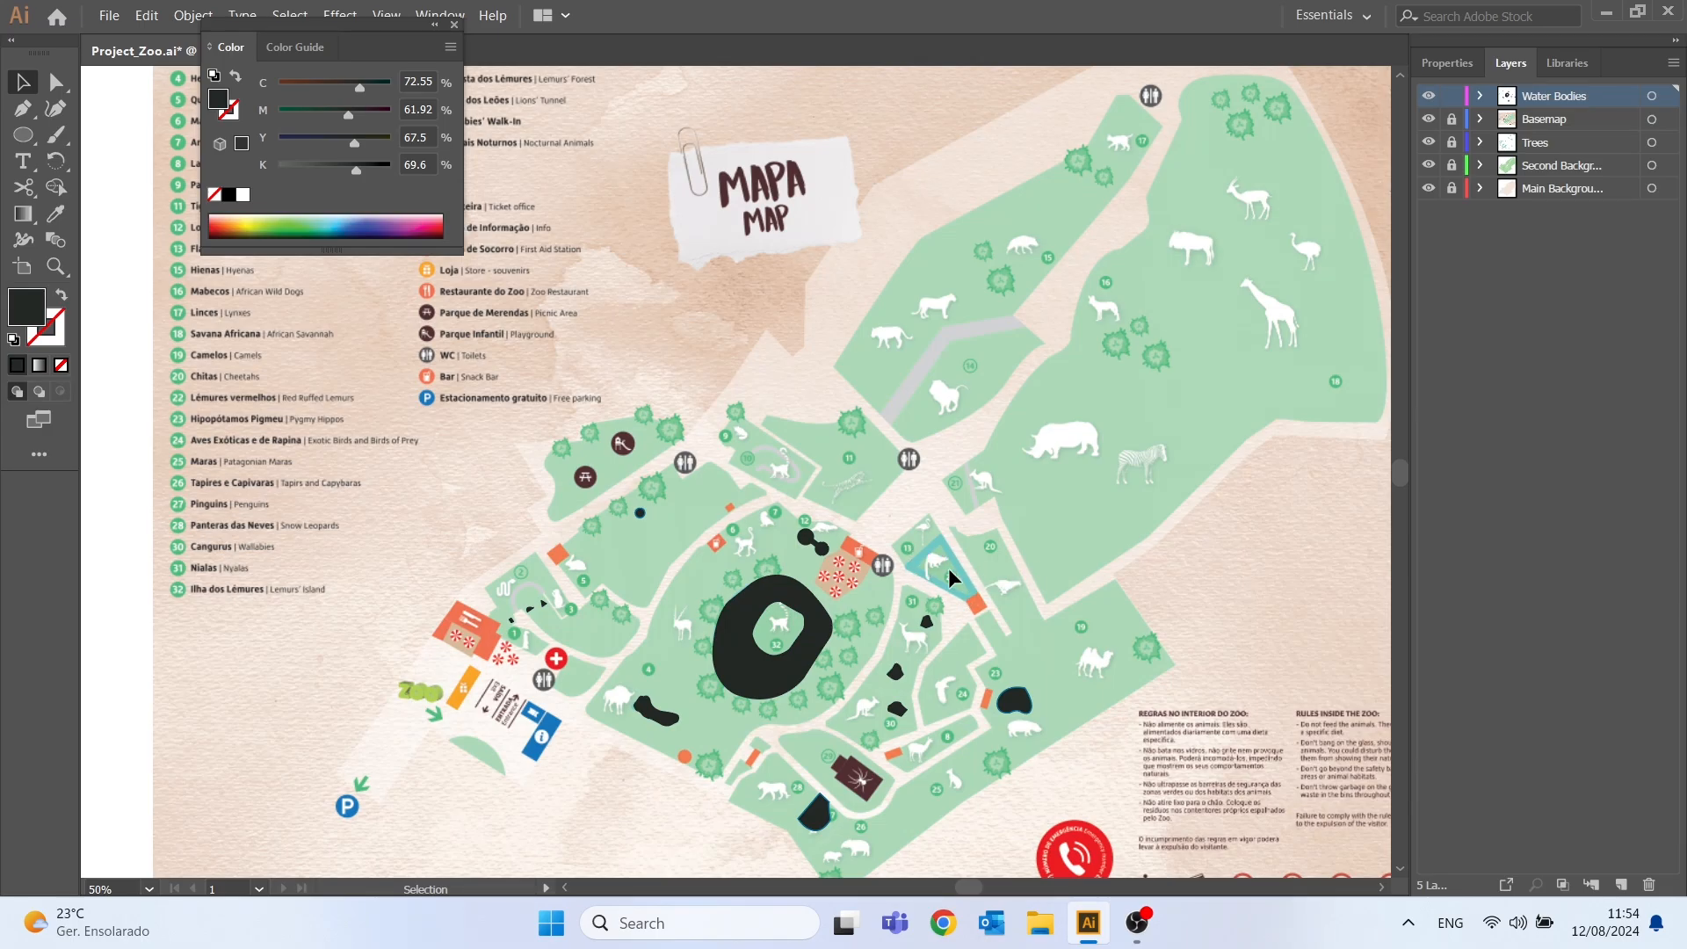
- Trace the outer outline of the triangular water area around area 22 as a closed Pen path on the Water Bodies layer
{"action": "scroll", "coordinate": [948, 568], "scroll_direction": "up", "scroll_amount": 6}
{"action": "key", "text": "p"}
{"action": "left_click", "coordinate": [797, 306]}
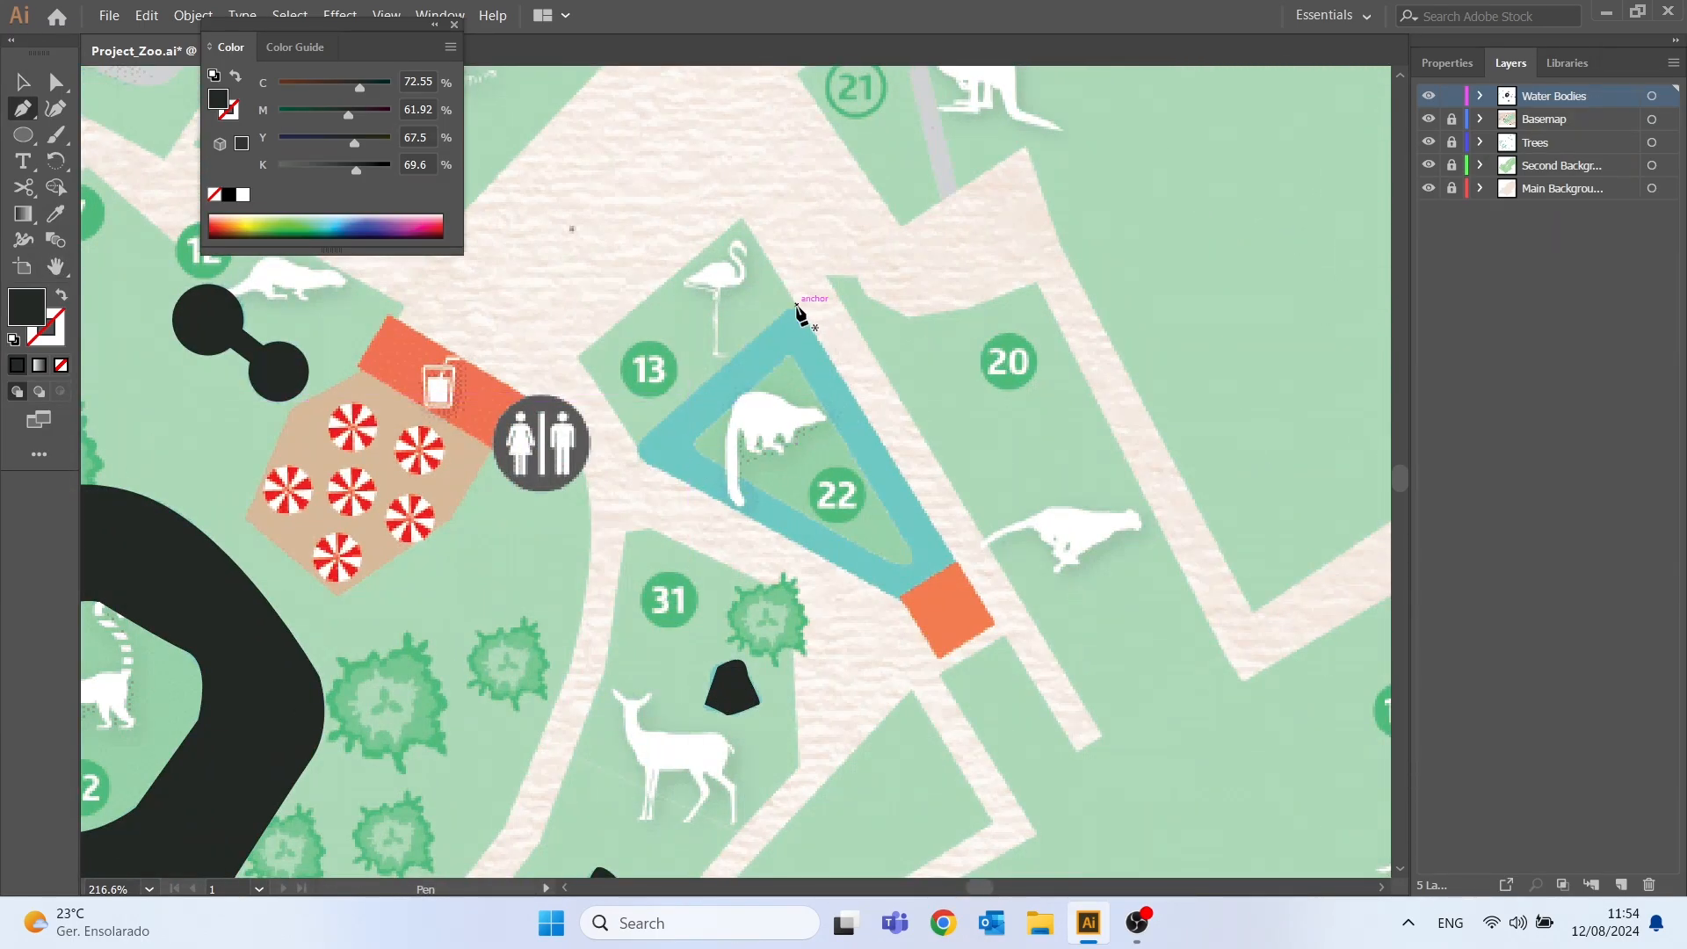
{"action": "left_click", "coordinate": [637, 459]}
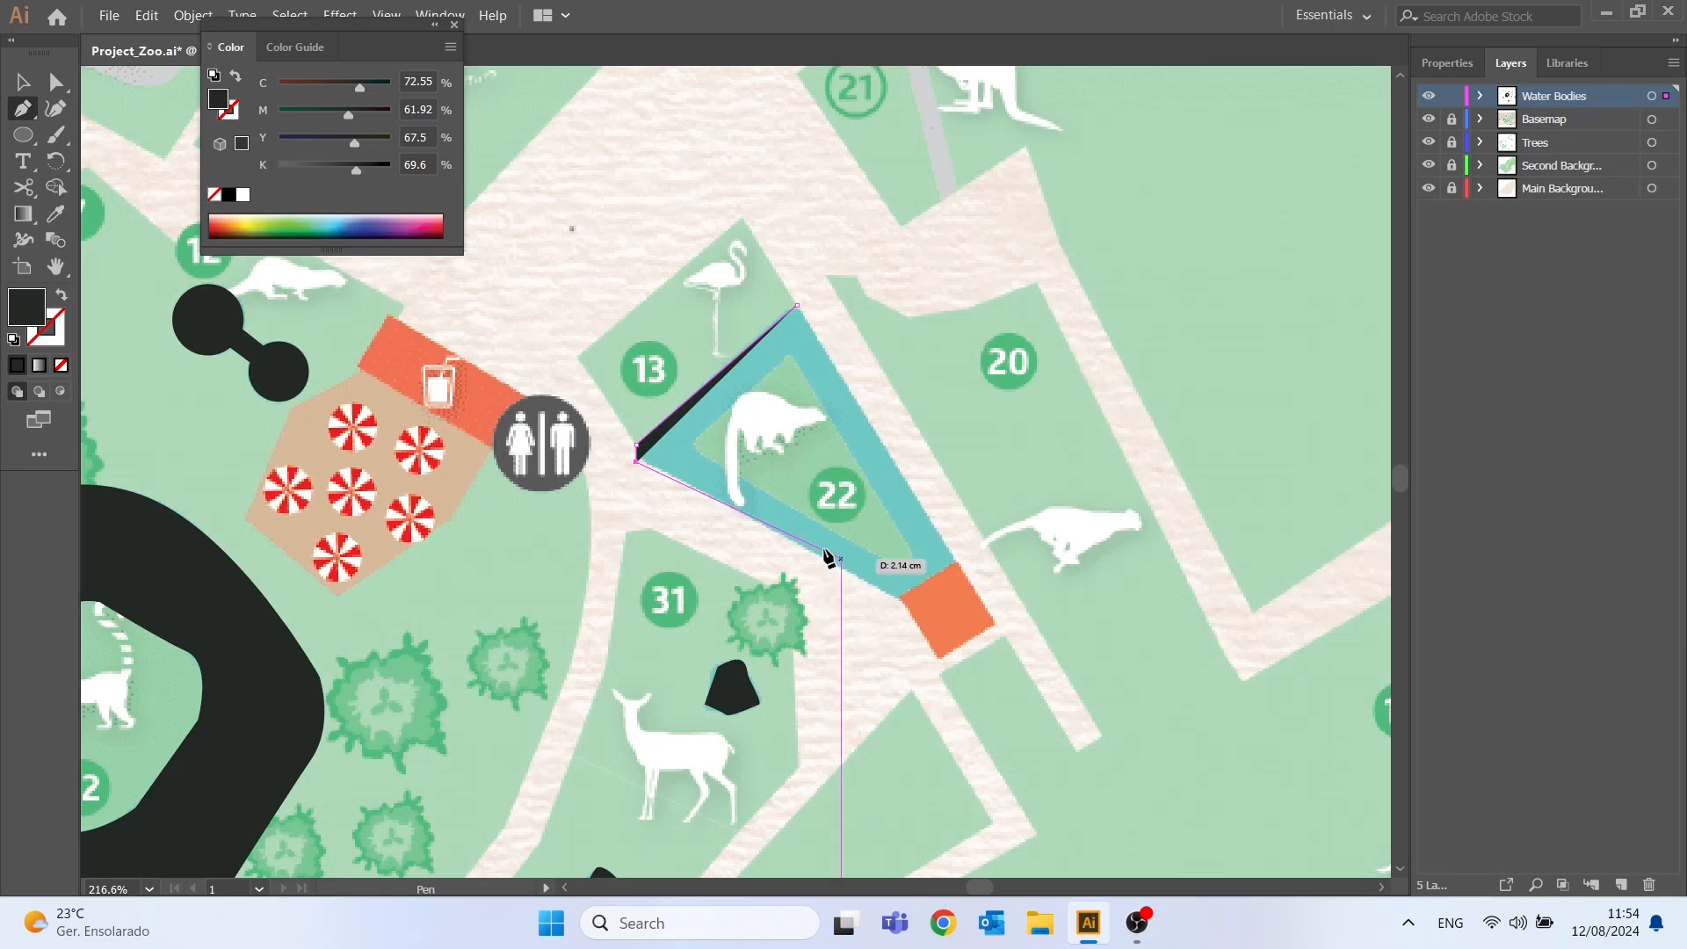
{"action": "left_click", "coordinate": [899, 601]}
{"action": "left_click", "coordinate": [956, 561]}
{"action": "left_click", "coordinate": [796, 306]}
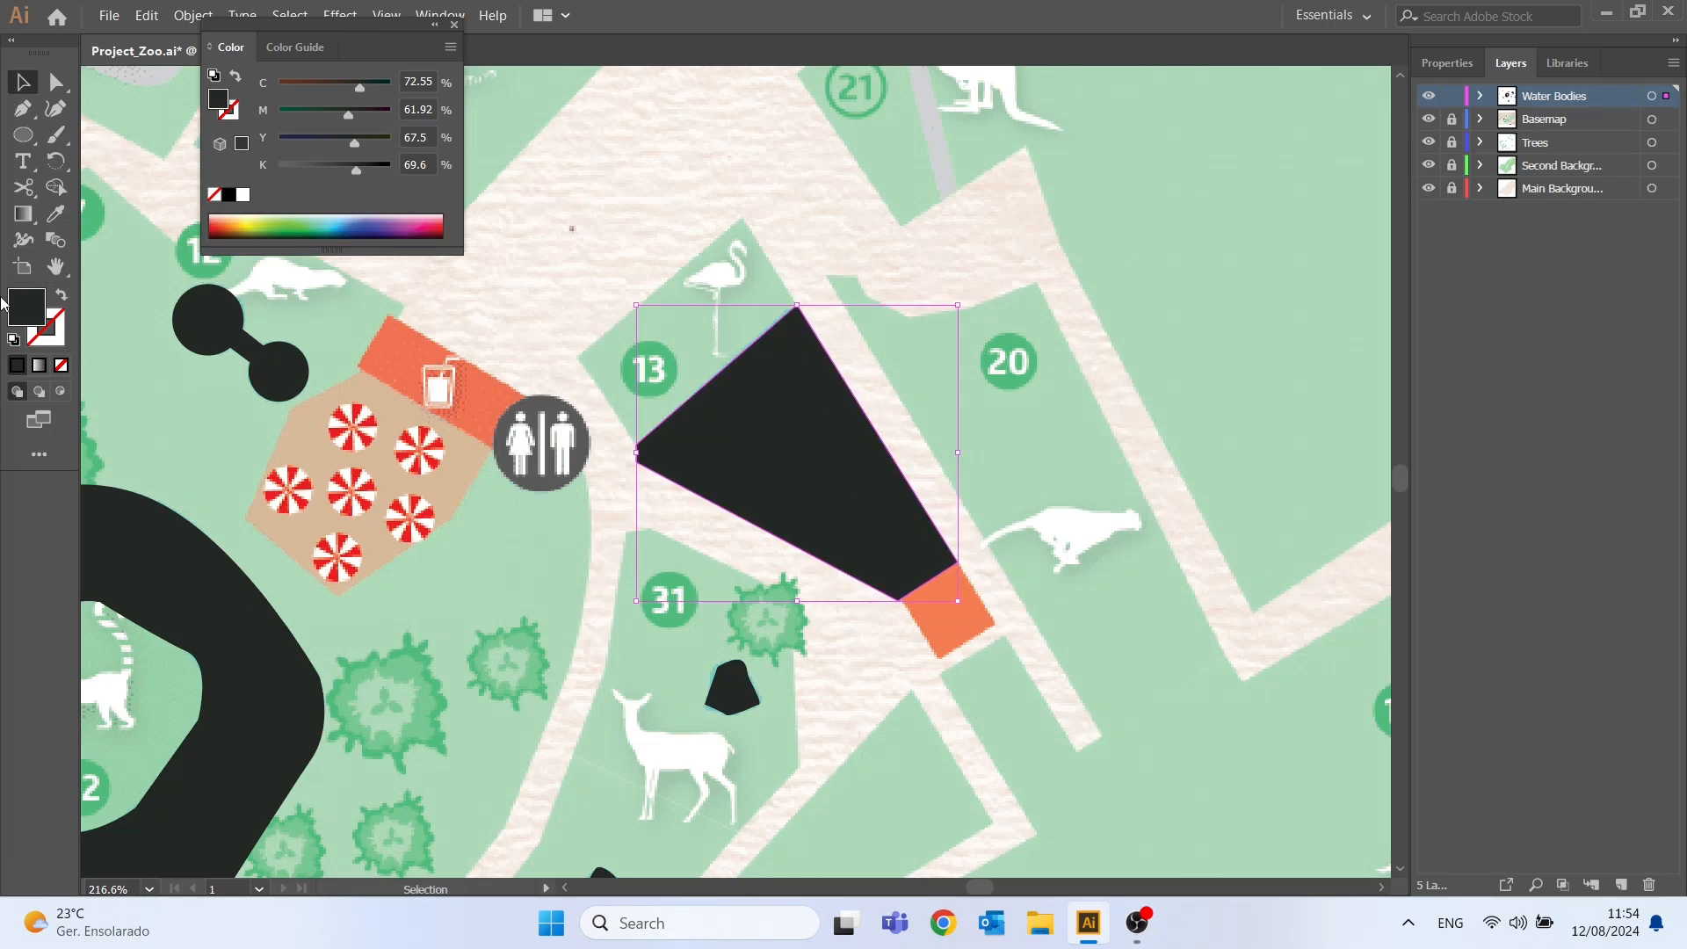
{"action": "left_click", "coordinate": [61, 295]}
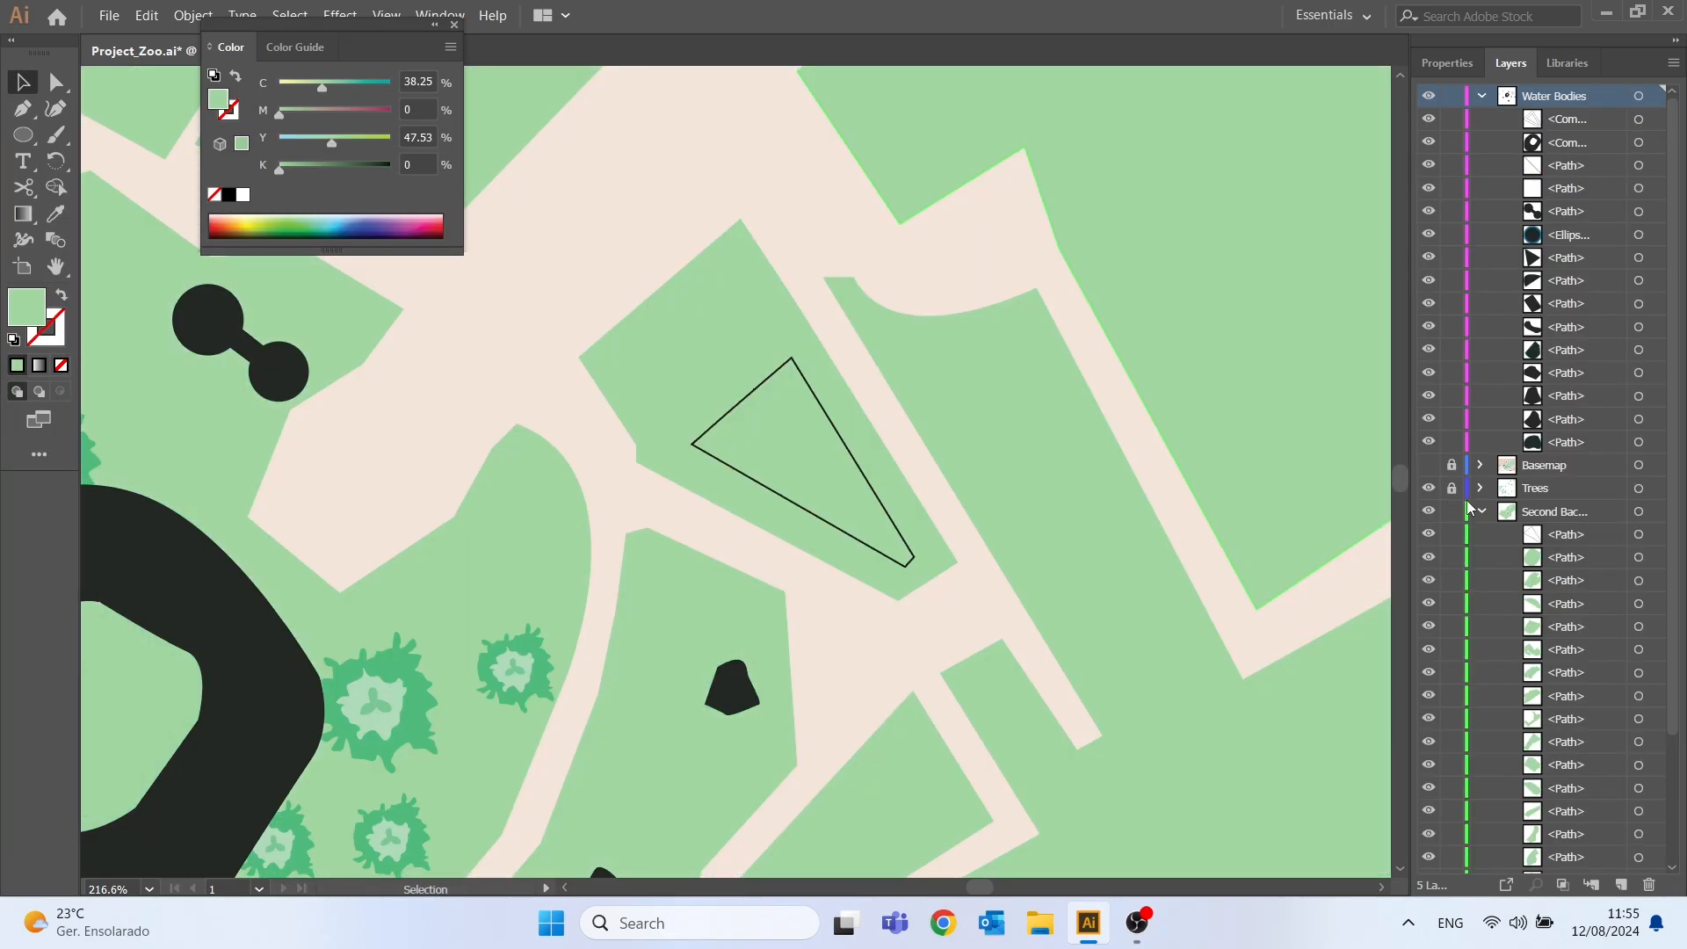
- Collapse the Second Background and Water Bodies layers, show the Basemap layer, and select the triangular water ring around area 22
{"action": "left_click", "coordinate": [1481, 511]}
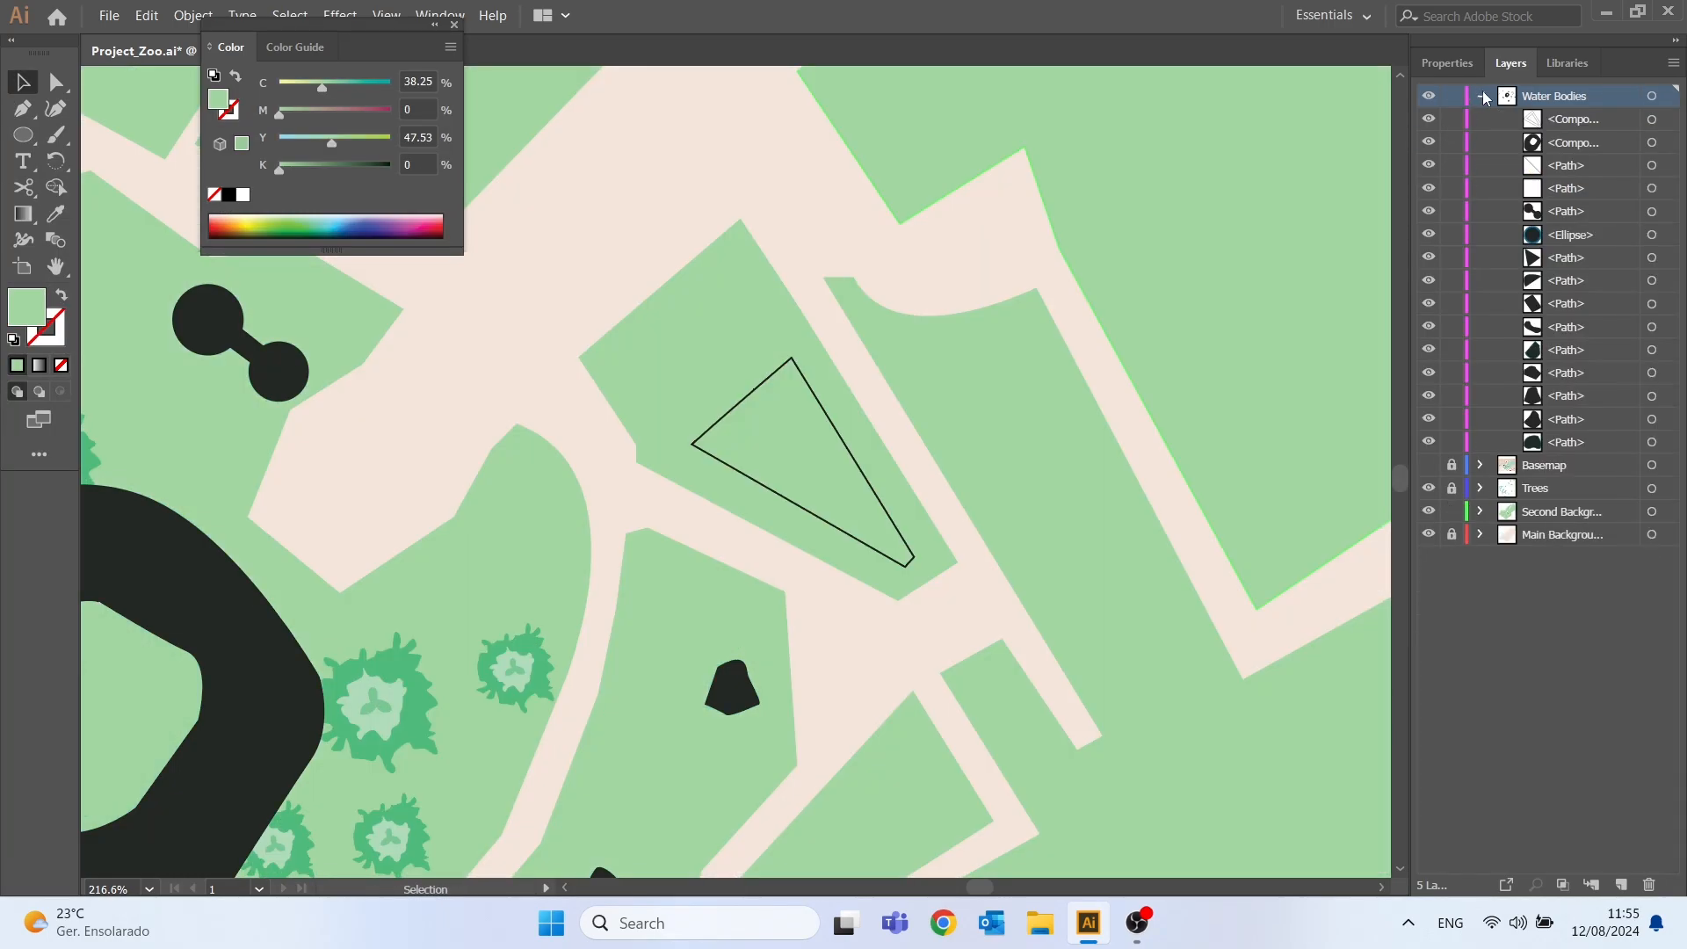
{"action": "left_click", "coordinate": [1482, 96]}
{"action": "left_click", "coordinate": [1429, 119]}
{"action": "left_click", "coordinate": [1547, 165]}
{"action": "left_click", "coordinate": [668, 456]}
{"action": "scroll", "coordinate": [497, 466], "scroll_direction": "down", "scroll_amount": 3}
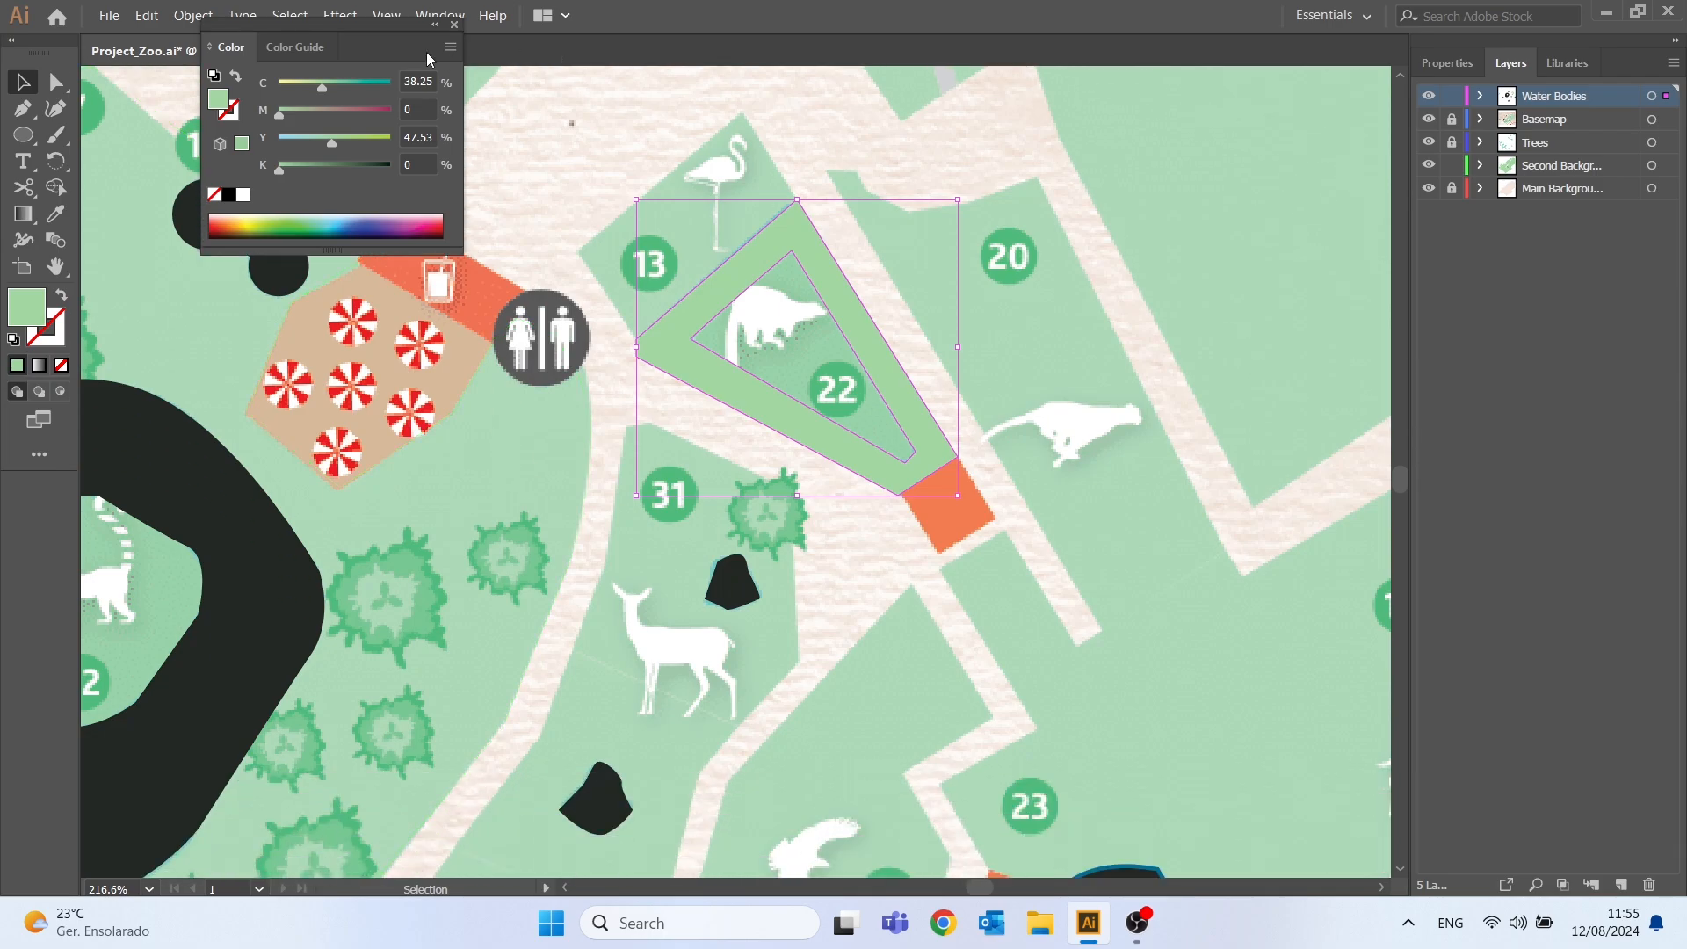
- Move the floating colour controls below the layer list and fill the triangular water ring with the dark colour sampled from the lake
{"action": "left_click_drag", "start_coordinate": [408, 24], "coordinate": [1629, 670]}
{"action": "left_click", "coordinate": [1480, 96]}
{"action": "scroll", "coordinate": [735, 471], "scroll_direction": "down", "scroll_amount": 3}
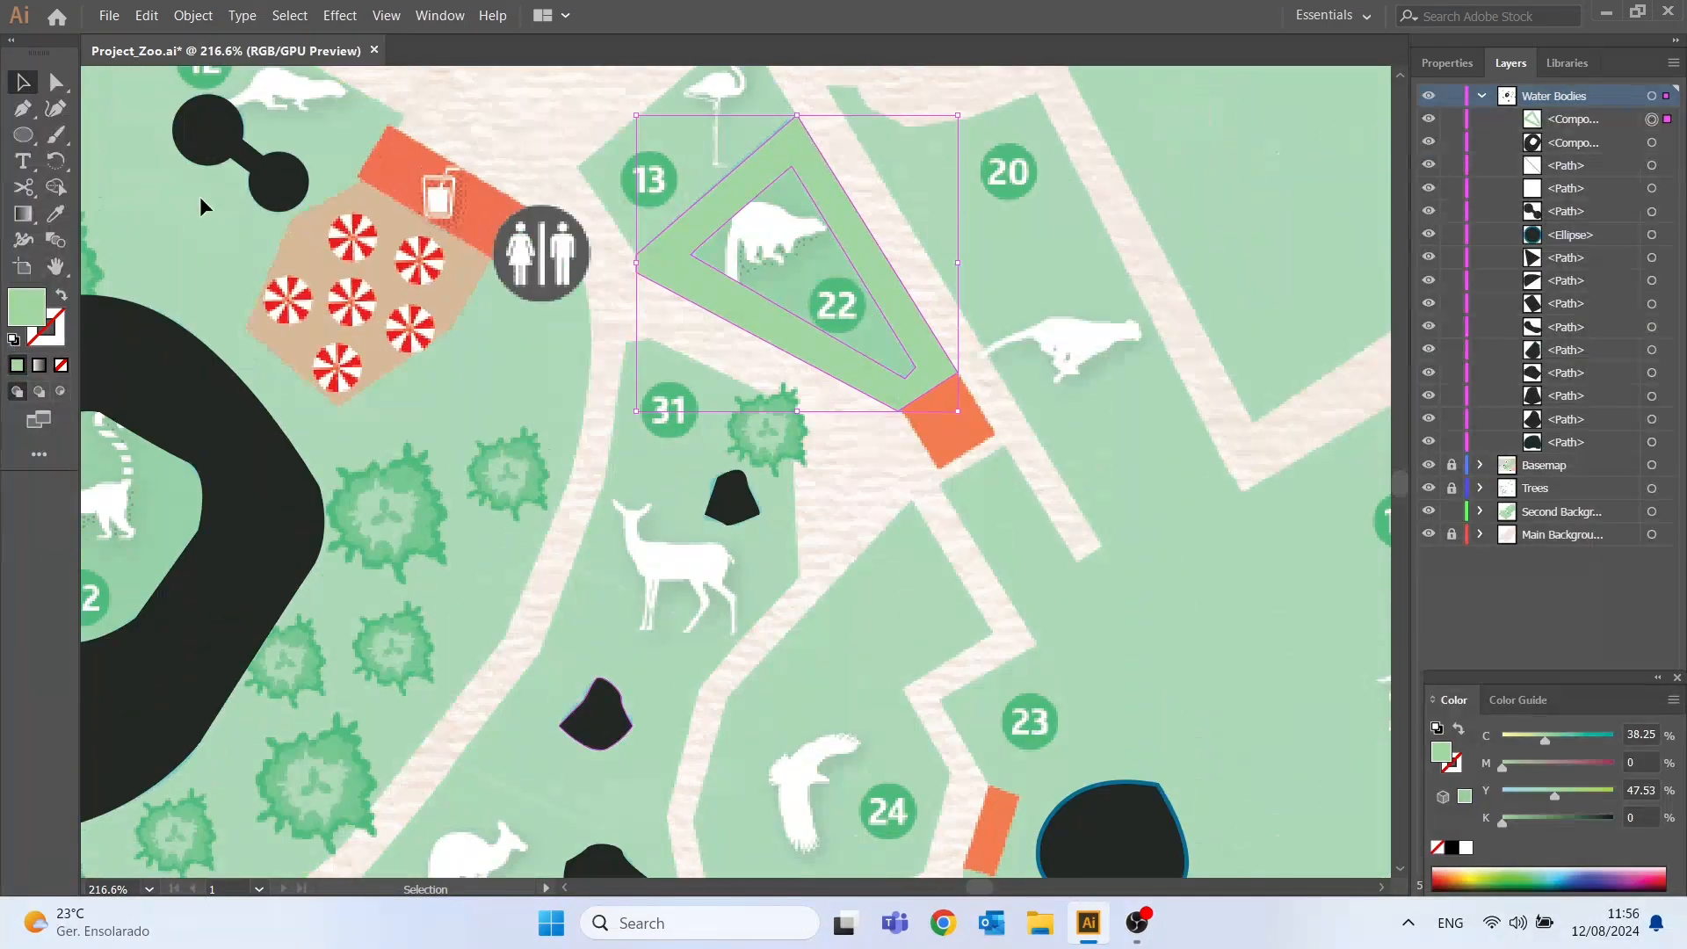
{"action": "left_click", "coordinate": [55, 213]}
{"action": "left_click", "coordinate": [198, 351]}
- Collapse the Water Bodies layer, hide the Basemap layer, and deselect the triangular ring
{"action": "left_click", "coordinate": [1481, 96]}
{"action": "left_click", "coordinate": [1429, 119]}
{"action": "left_click", "coordinate": [1075, 299]}
{"action": "key", "text": "ctrl+z"}
{"action": "left_click", "coordinate": [22, 81]}
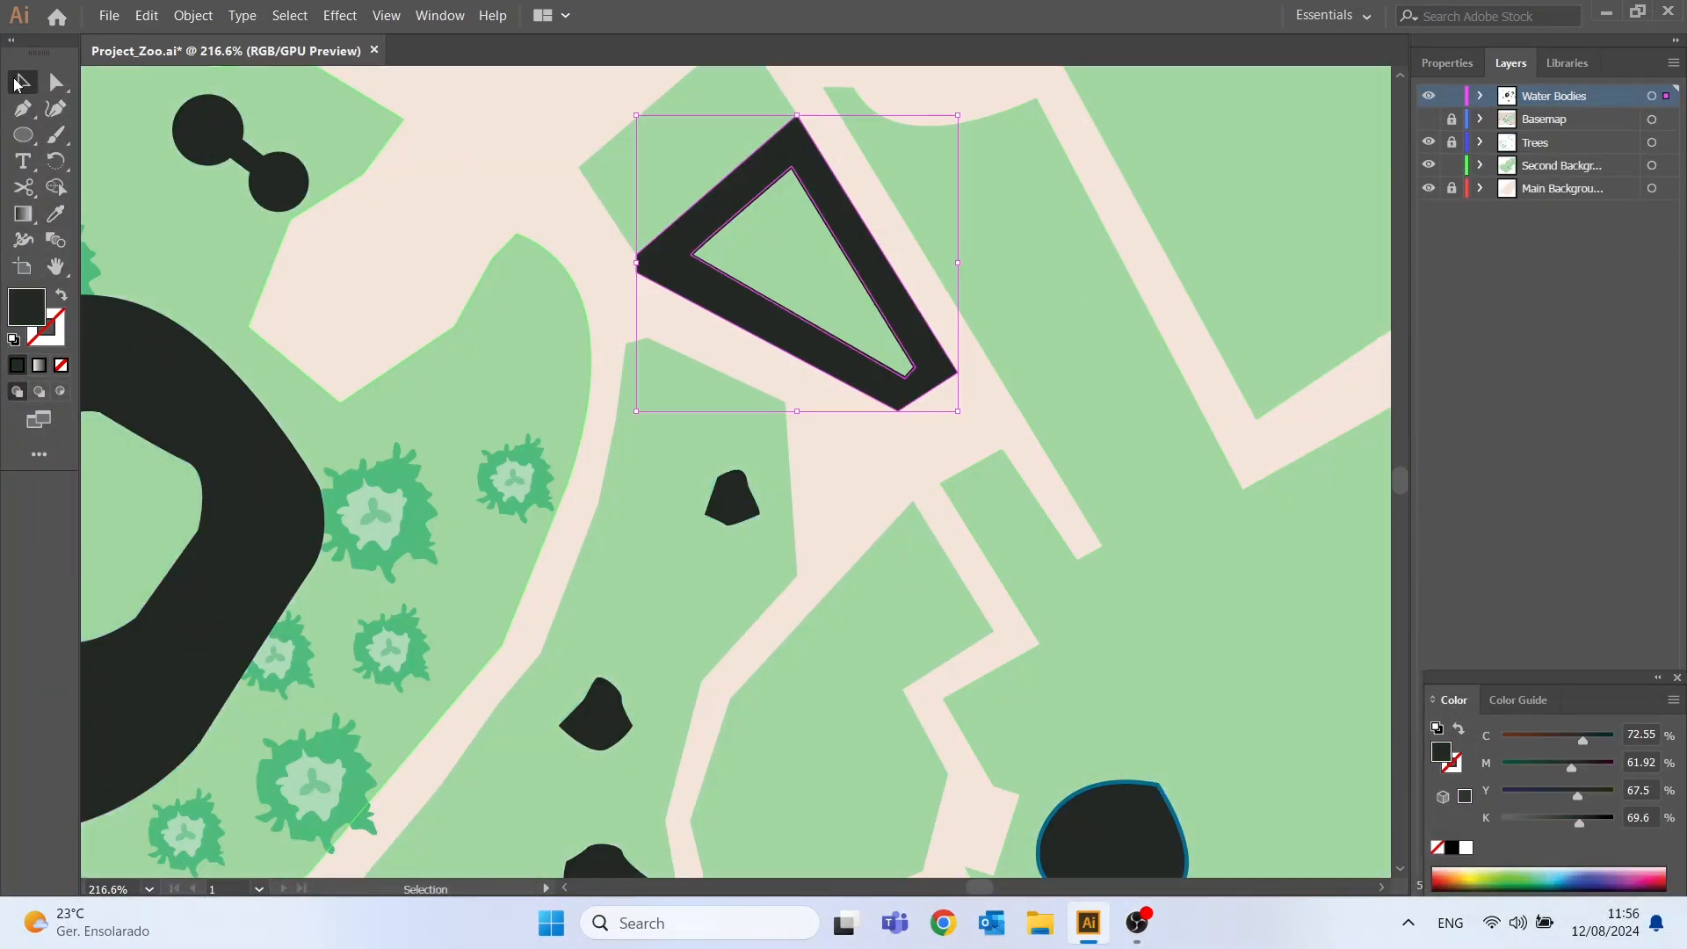
{"action": "key", "text": "ctrl+shift+a"}
- Try to fill all the unlocked artwork with turquoise #79e2da, with the zoom set to 33.33%
{"action": "left_click_drag", "start_coordinate": [1547, 678], "coordinate": [1547, 536]}
{"action": "left_click", "coordinate": [149, 889]}
{"action": "left_click", "coordinate": [176, 341]}
{"action": "key", "text": "ctrl+a"}
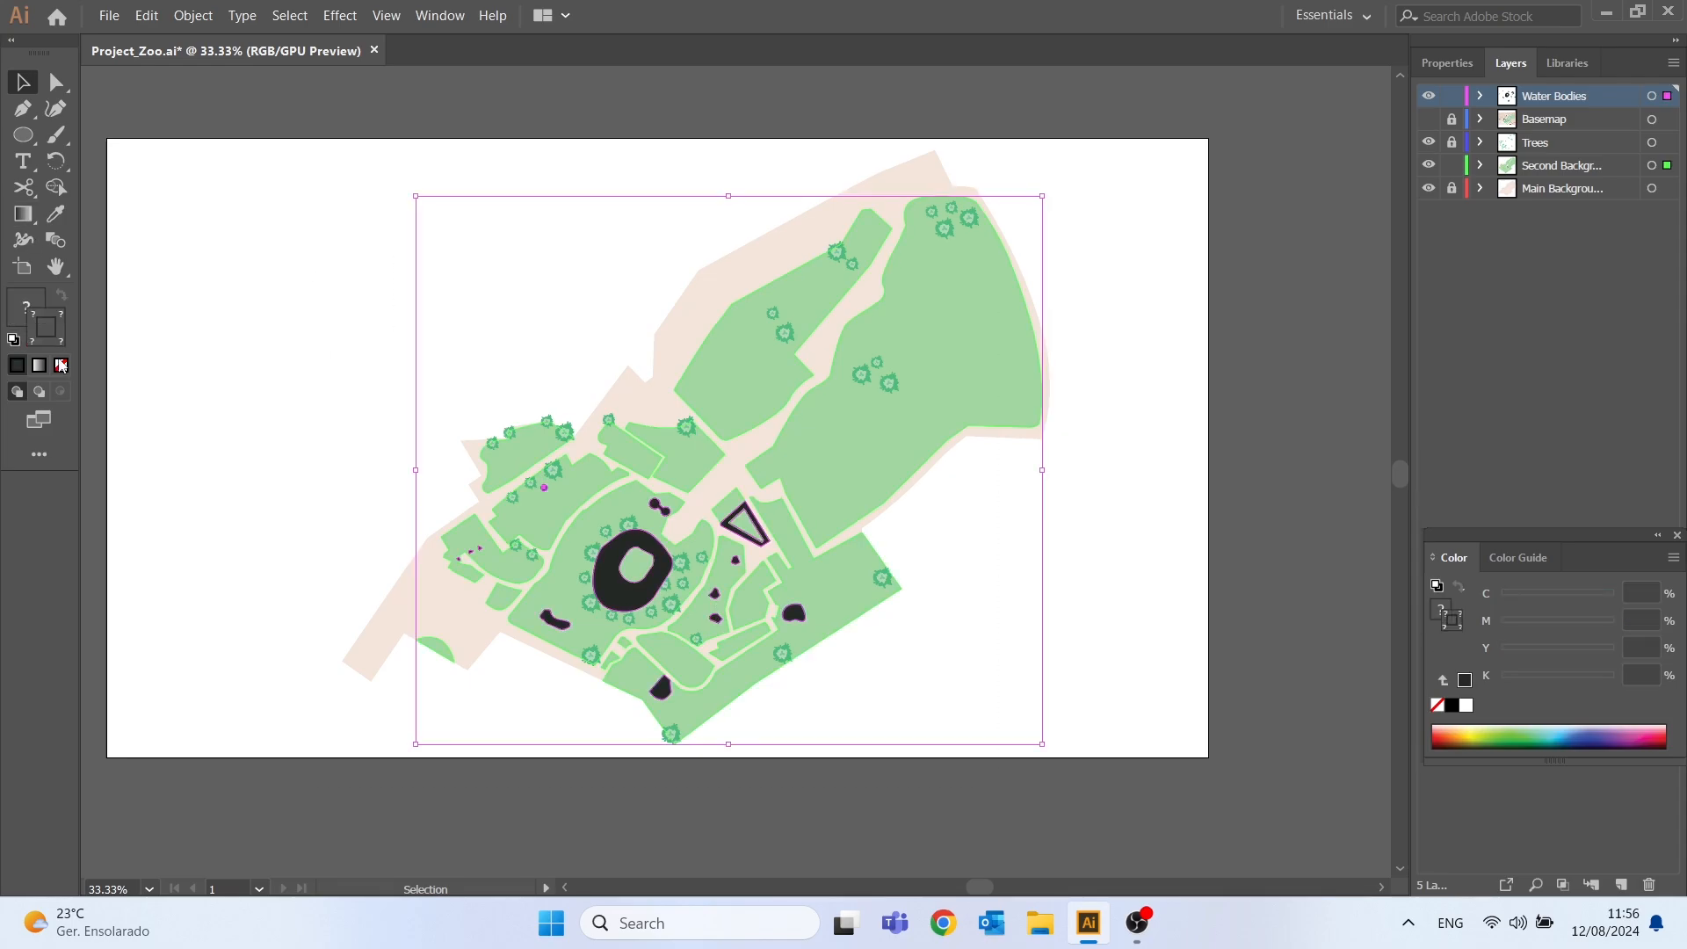
{"action": "double_click", "coordinate": [27, 307]}
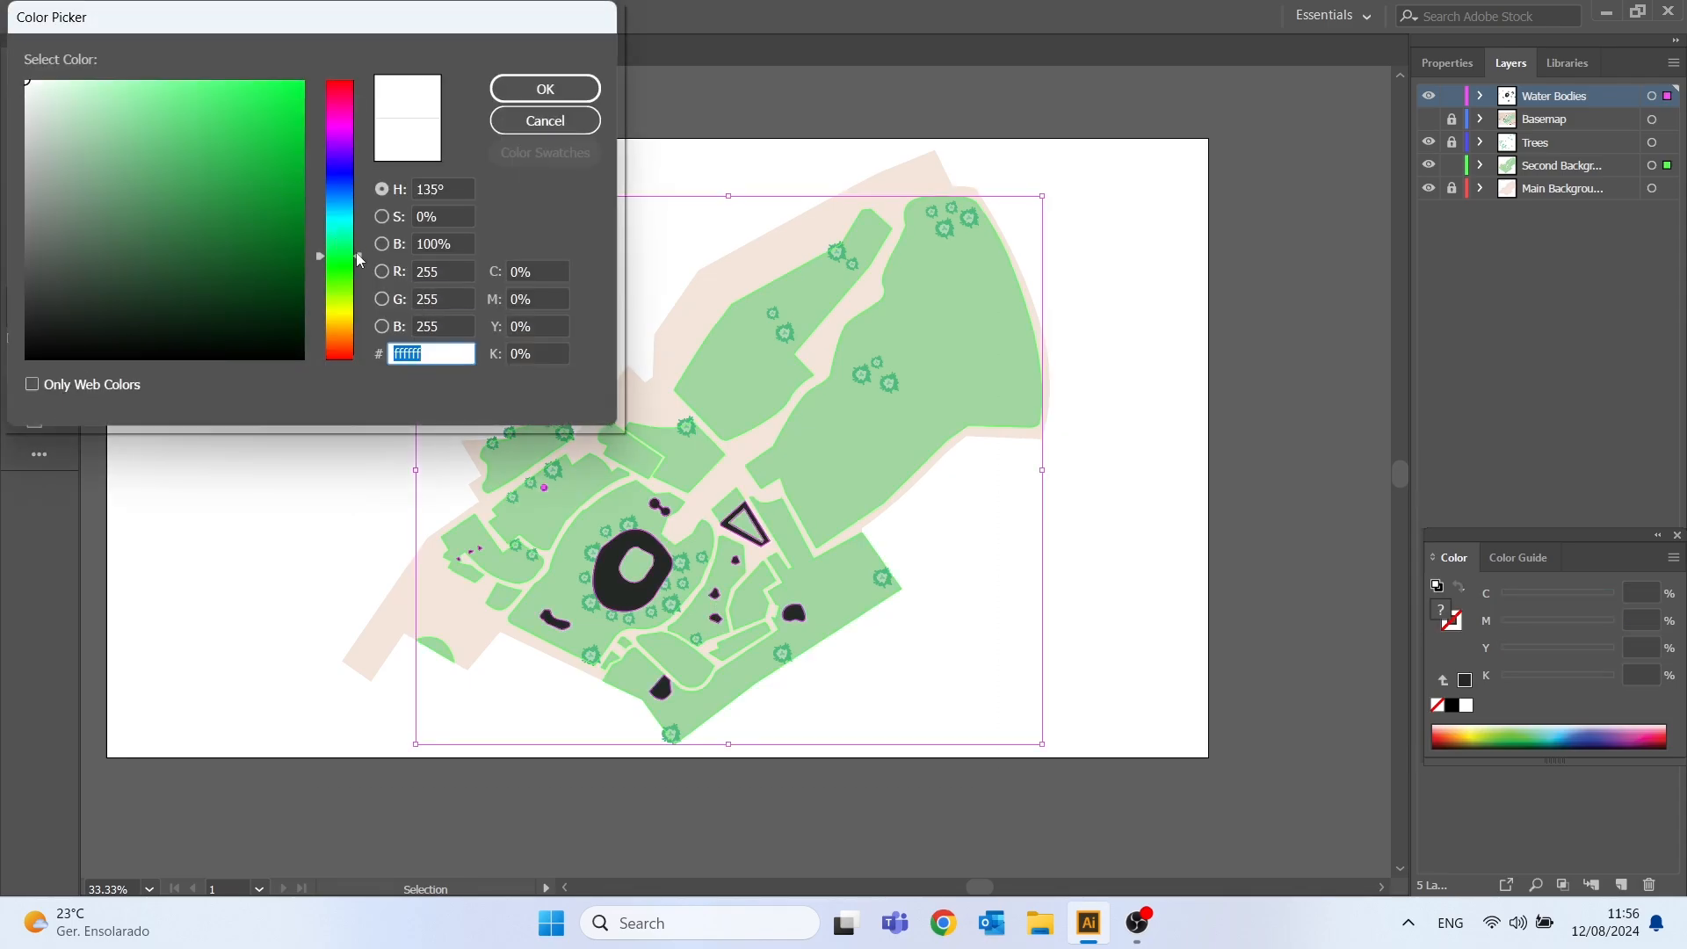
{"action": "left_click_drag", "start_coordinate": [358, 258], "coordinate": [352, 225]}
{"action": "left_click", "coordinate": [156, 110]}
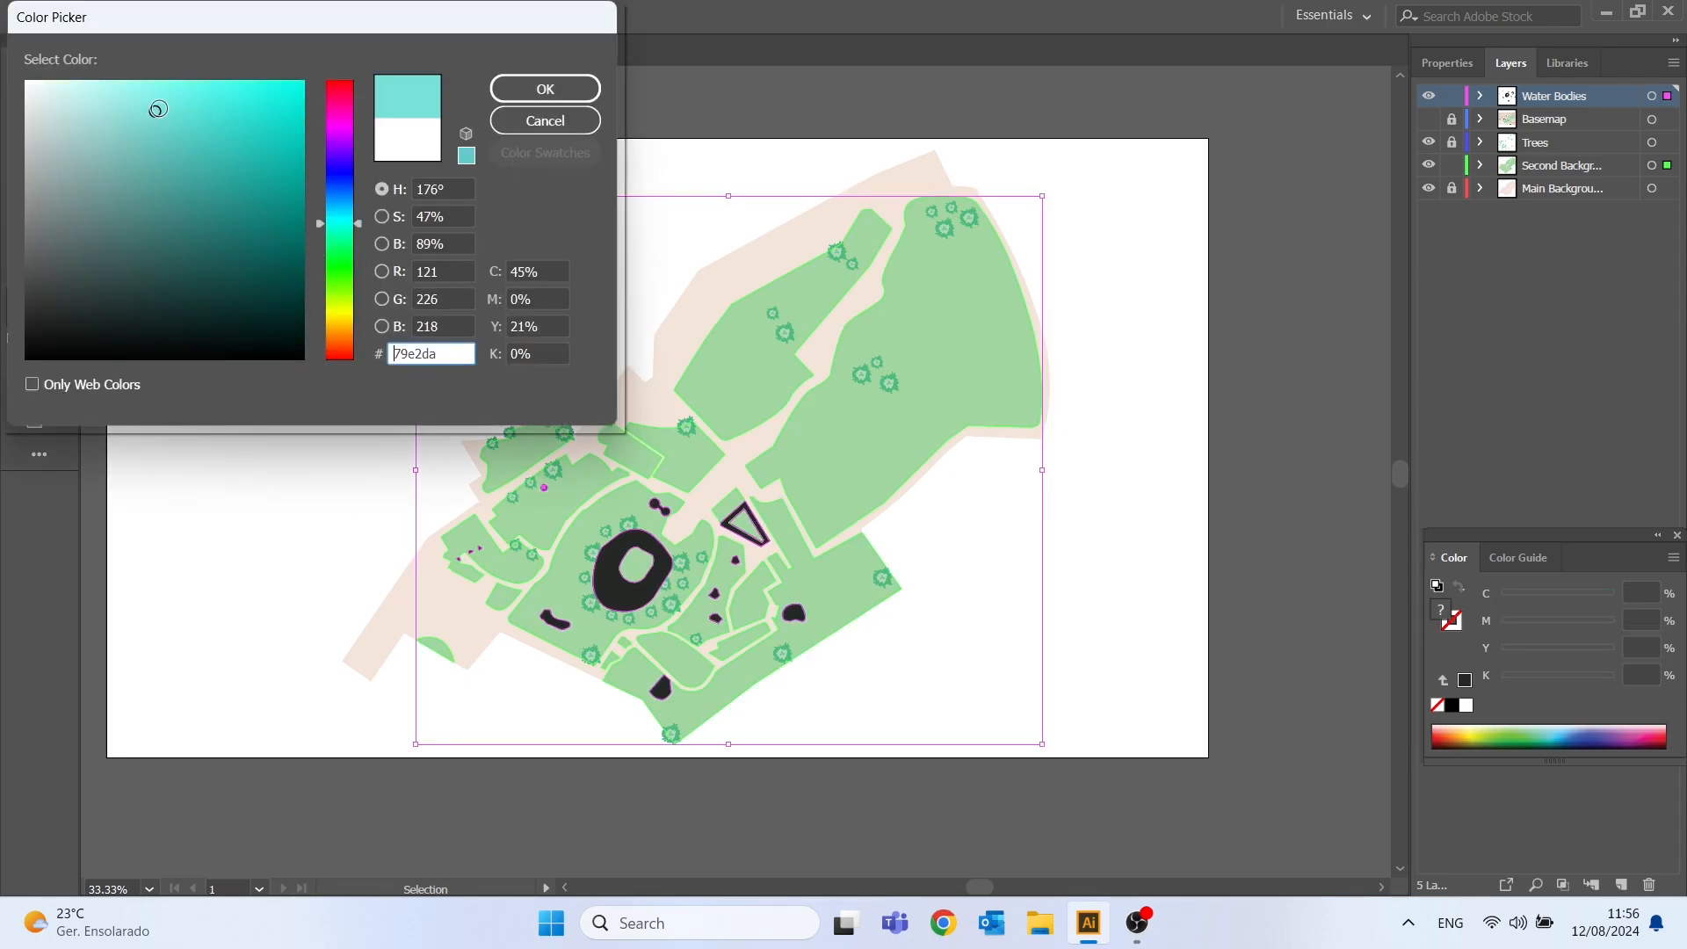
{"action": "left_click", "coordinate": [567, 88]}
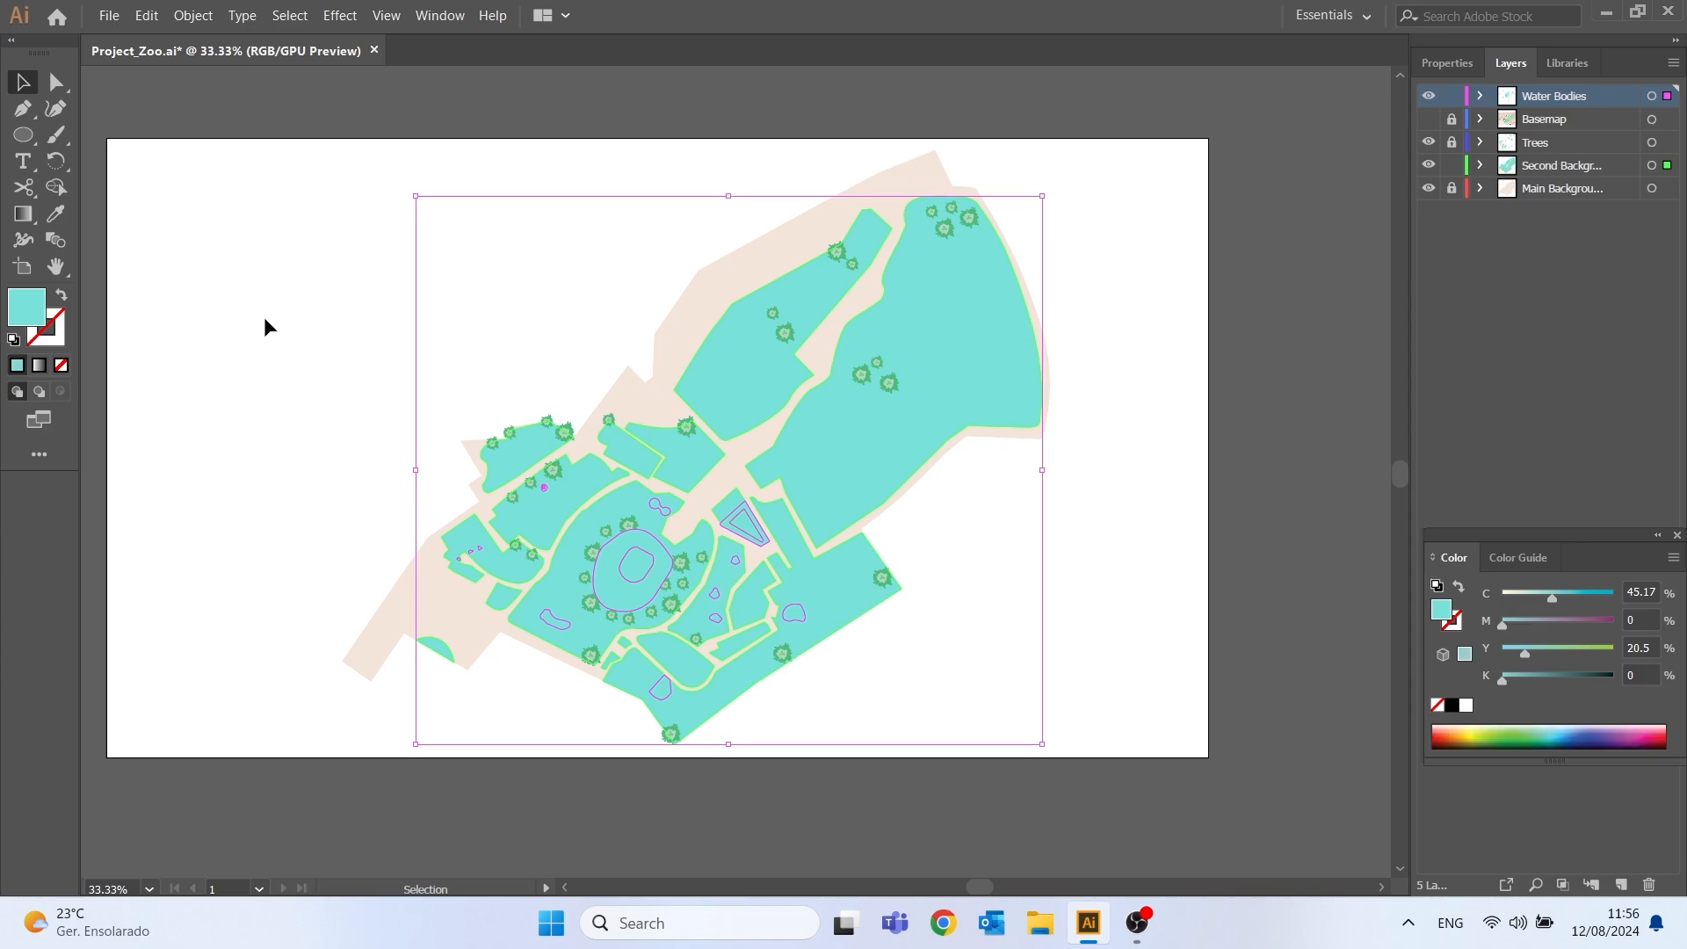
{"action": "key", "text": "ctrl+z"}
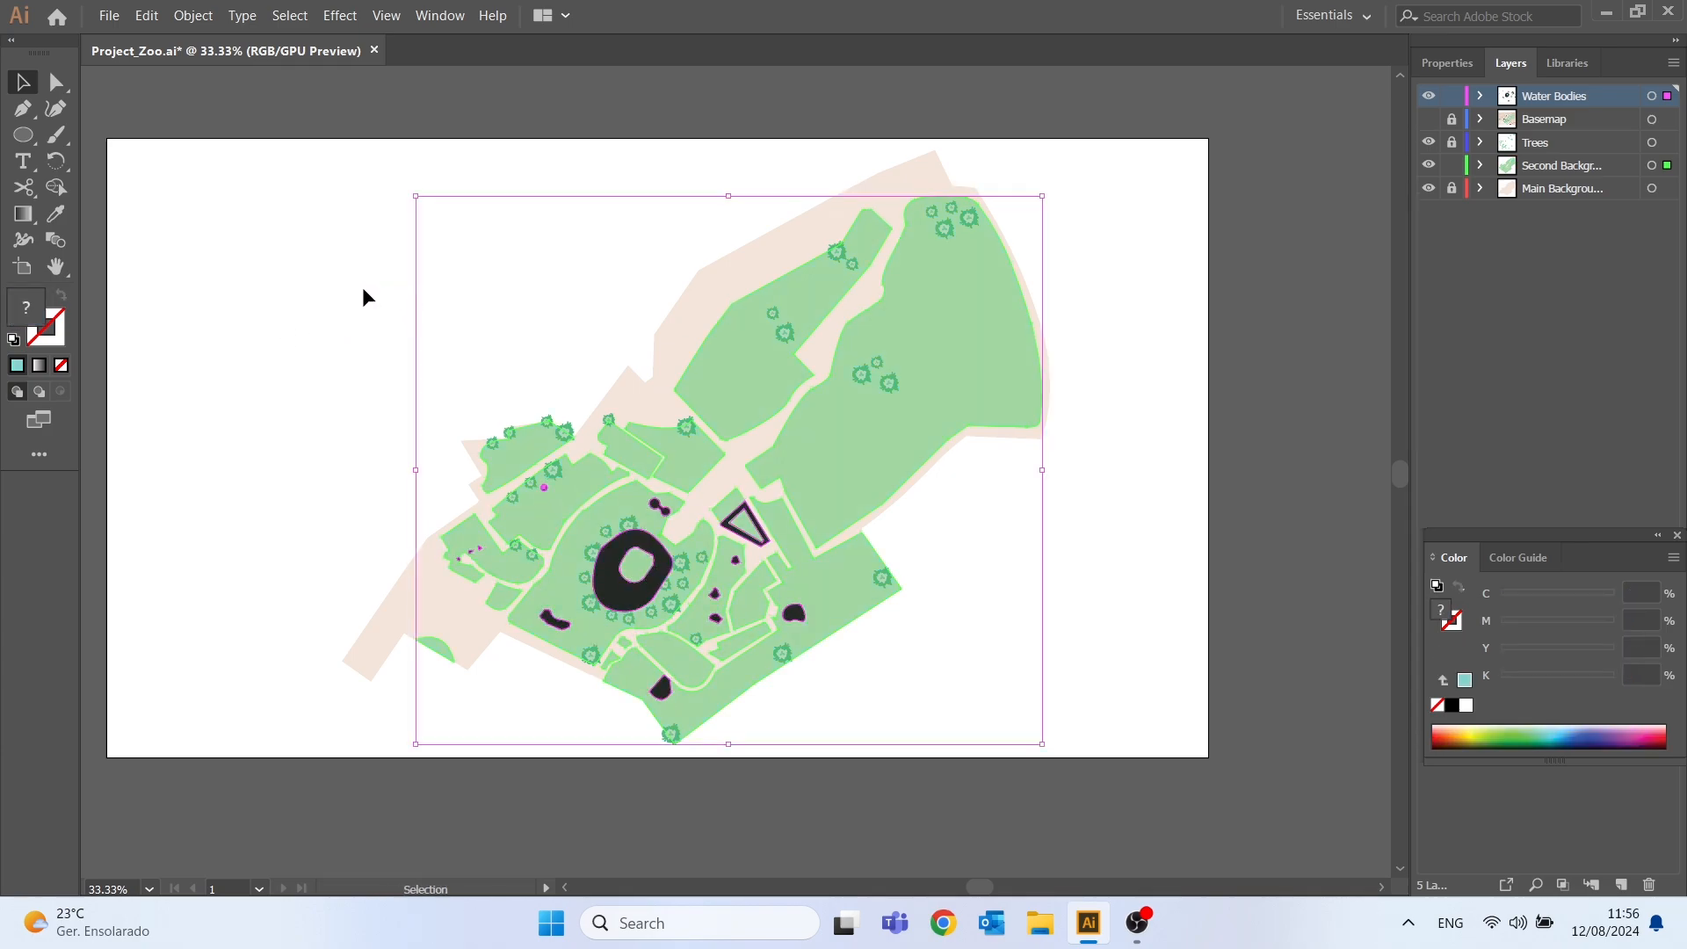
{"action": "left_click", "coordinate": [361, 290]}
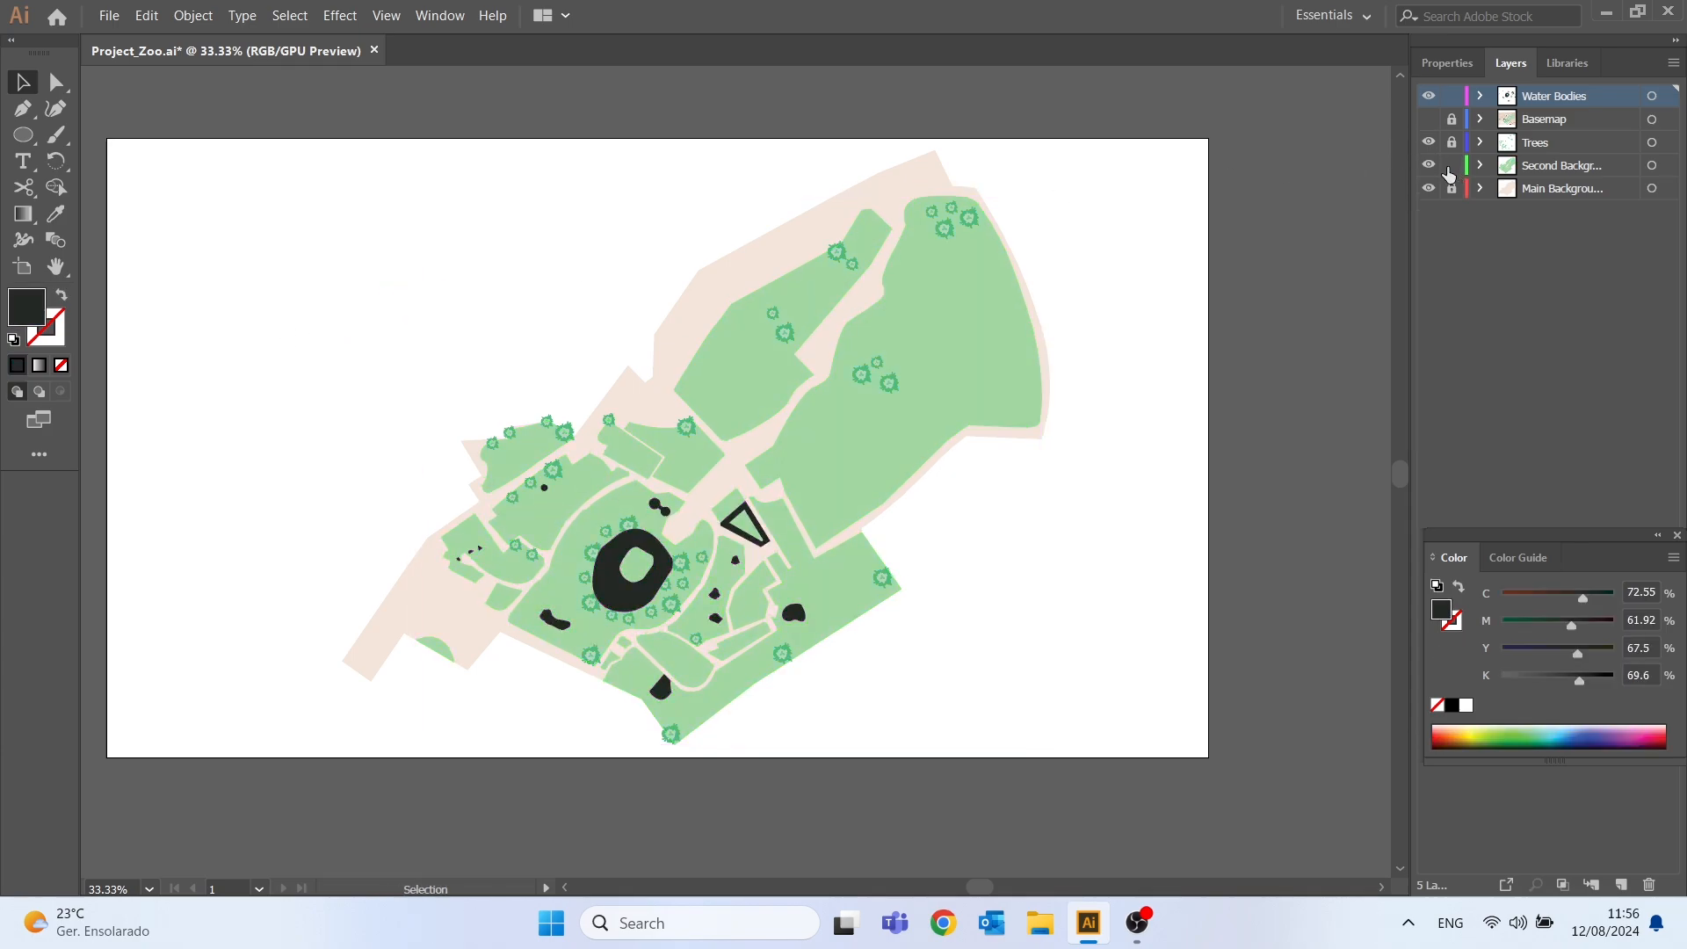
- With the Second Background layer locked, select all the water bodies and fill them with turquoise #7deae2
{"action": "left_click_drag", "start_coordinate": [238, 264], "coordinate": [806, 758]}
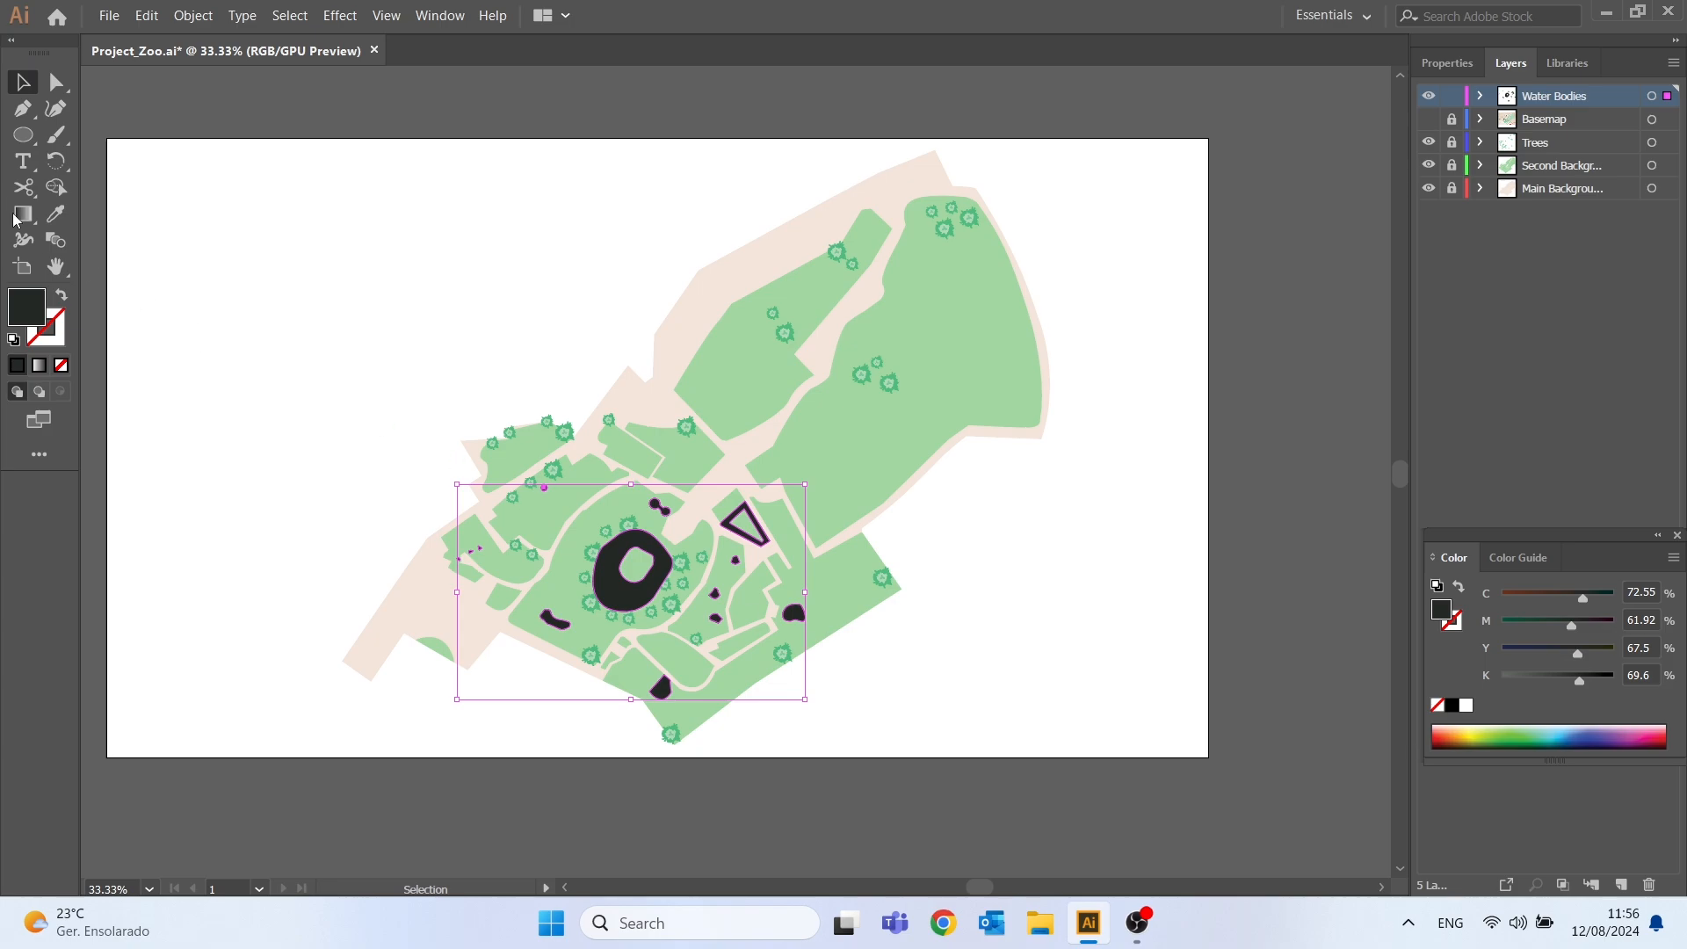
{"action": "left_click", "coordinate": [63, 341]}
{"action": "left_click", "coordinate": [18, 316]}
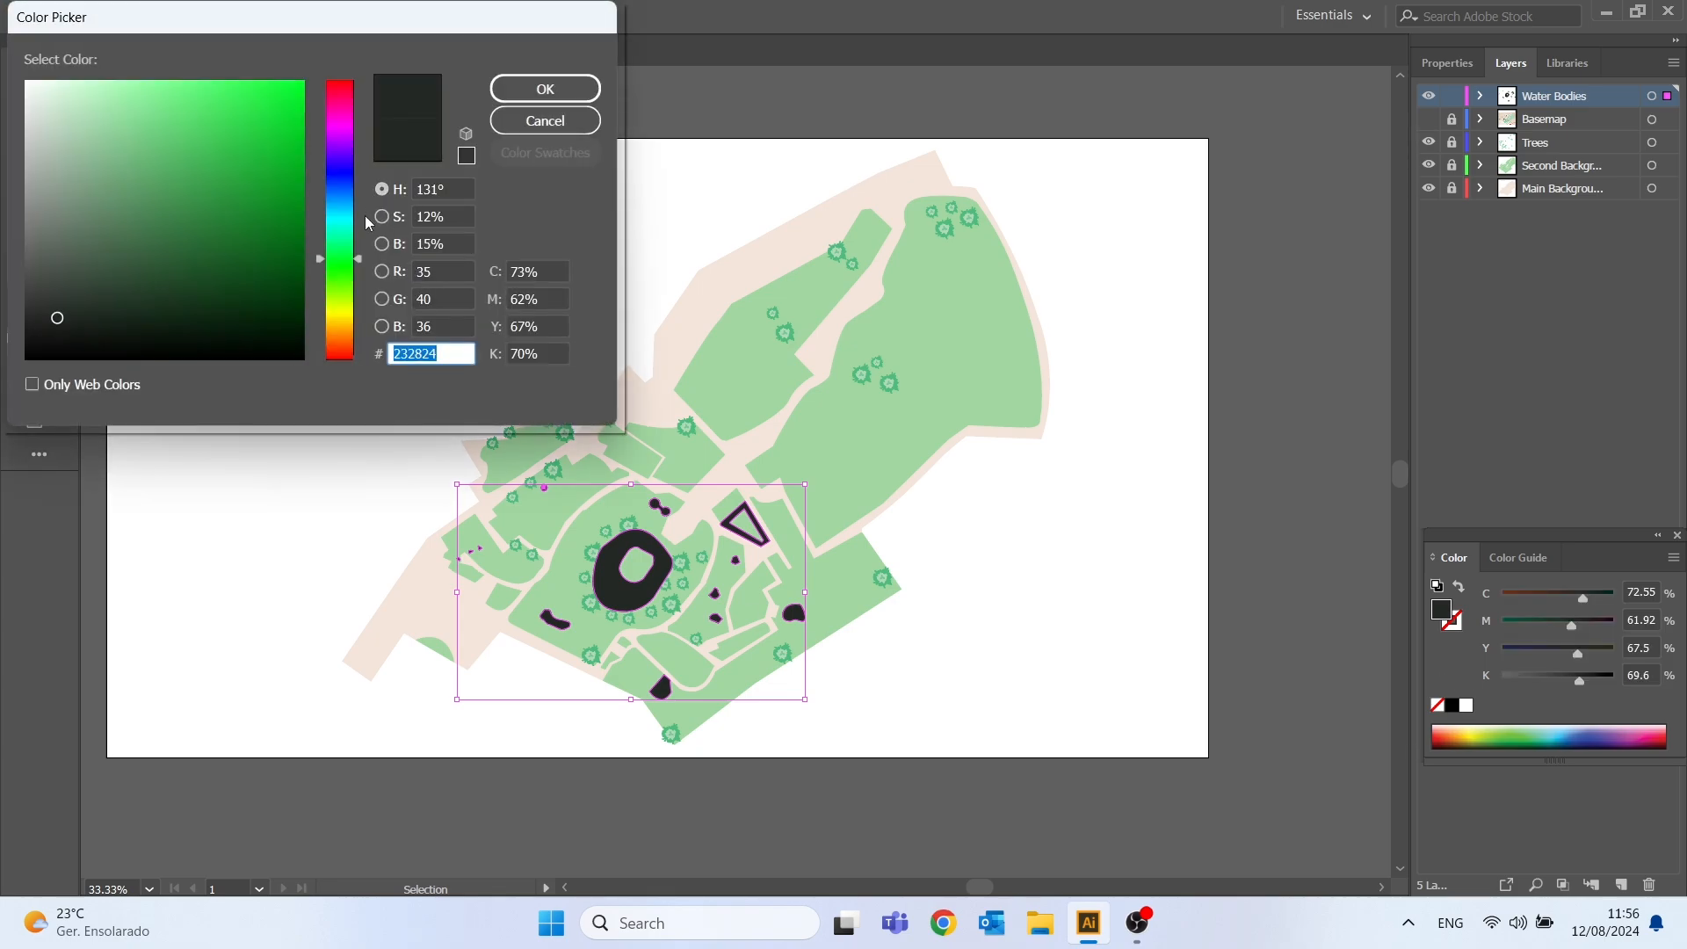
{"action": "left_click", "coordinate": [348, 225]}
{"action": "left_click", "coordinate": [157, 102]}
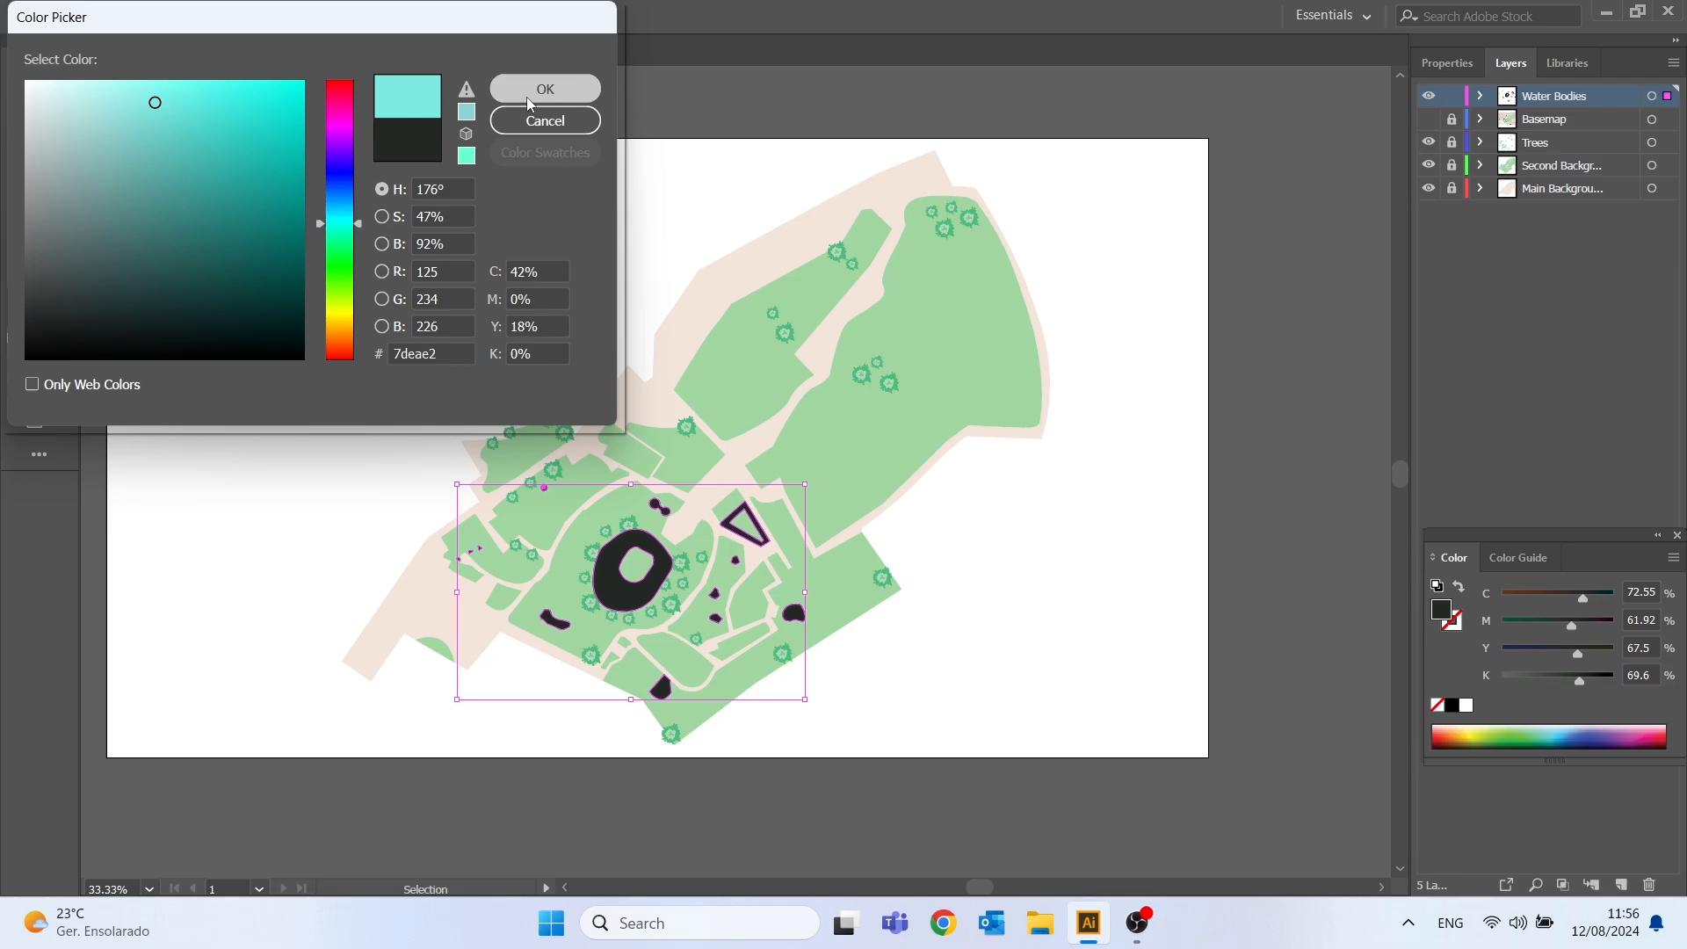
{"action": "left_click", "coordinate": [538, 89]}
{"action": "left_click", "coordinate": [299, 286]}
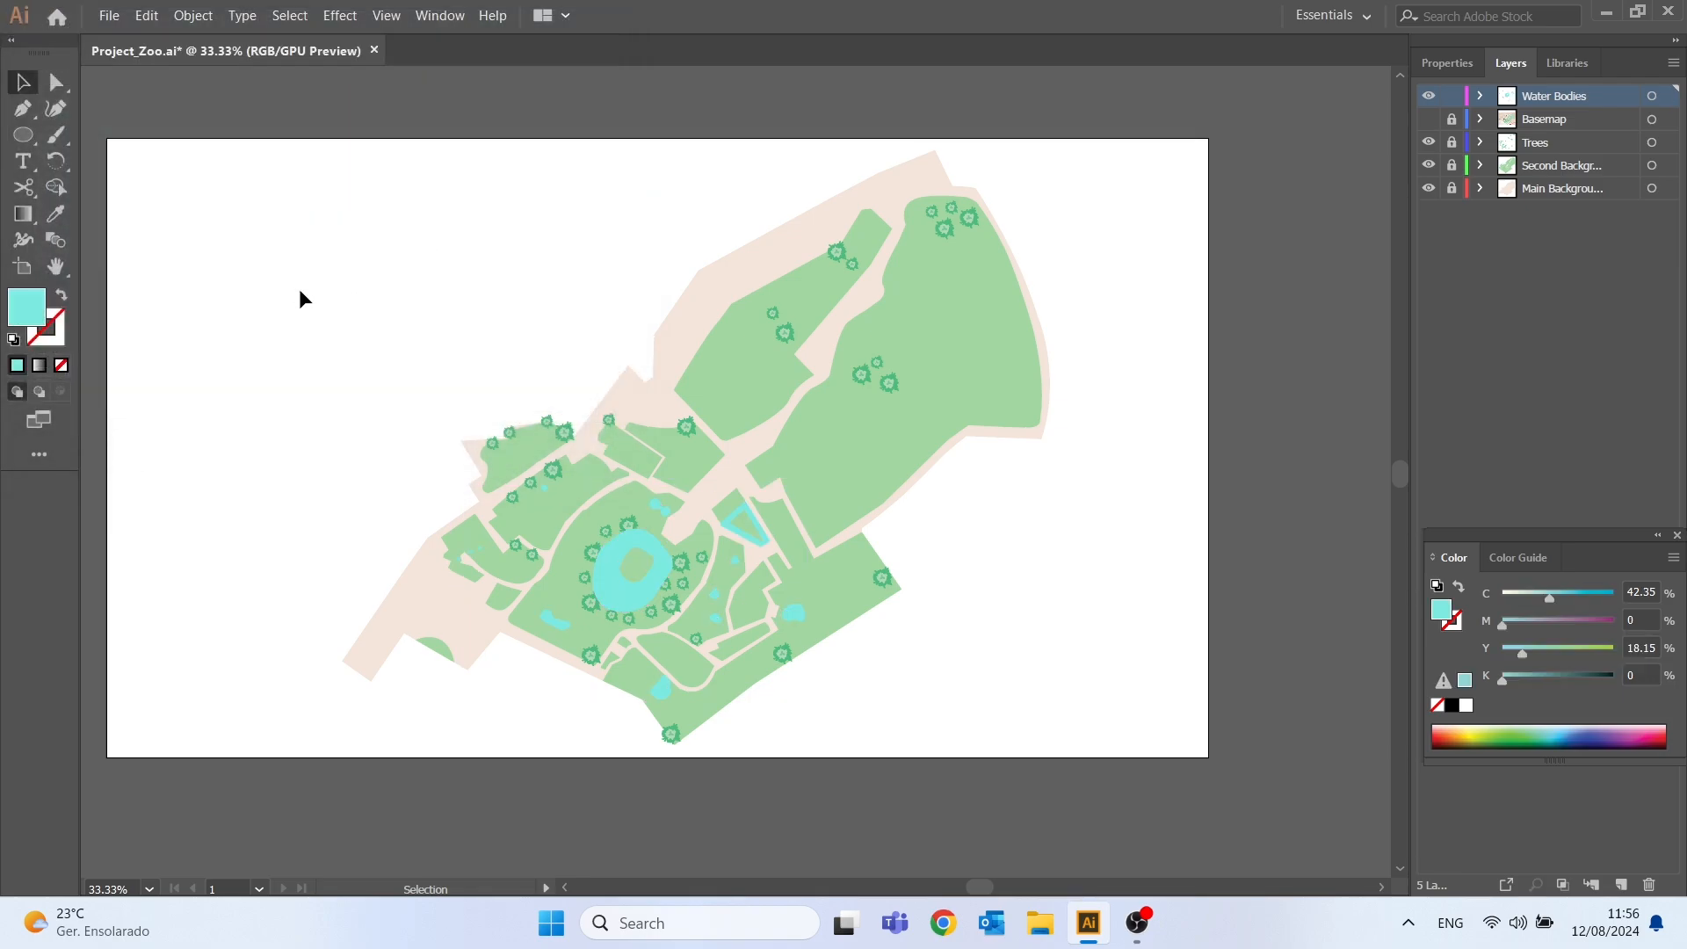
- Change the fill of all the water bodies to light blue #7ecfe8
{"action": "left_click_drag", "start_coordinate": [263, 211], "coordinate": [812, 757]}
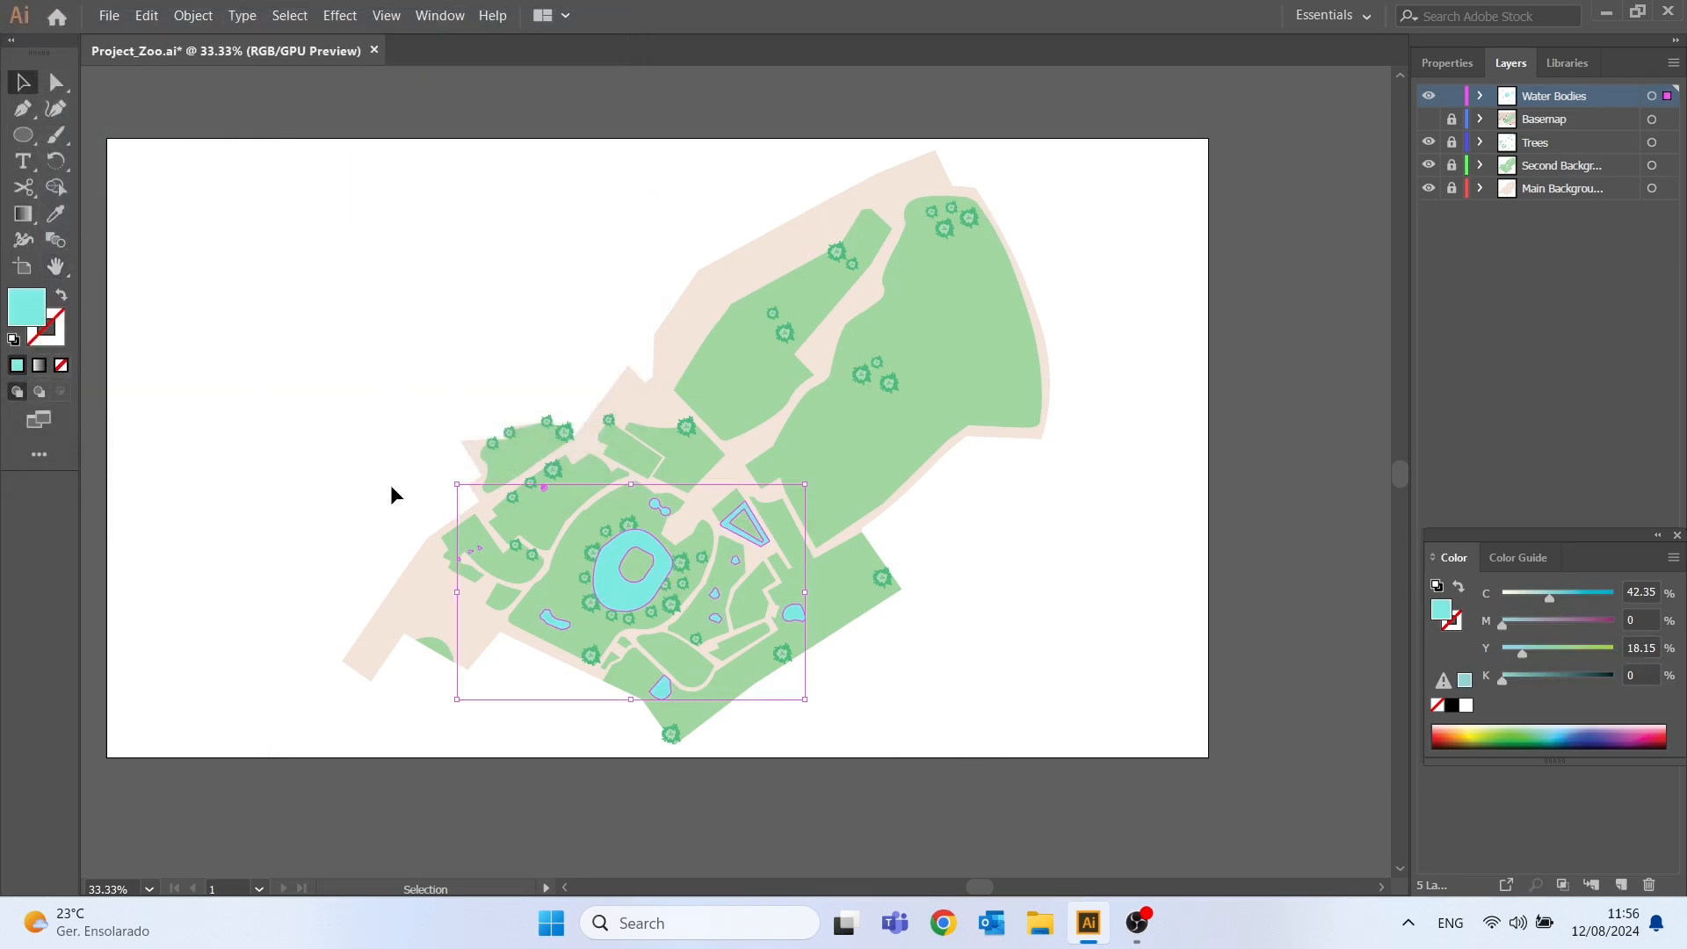
{"action": "double_click", "coordinate": [27, 308]}
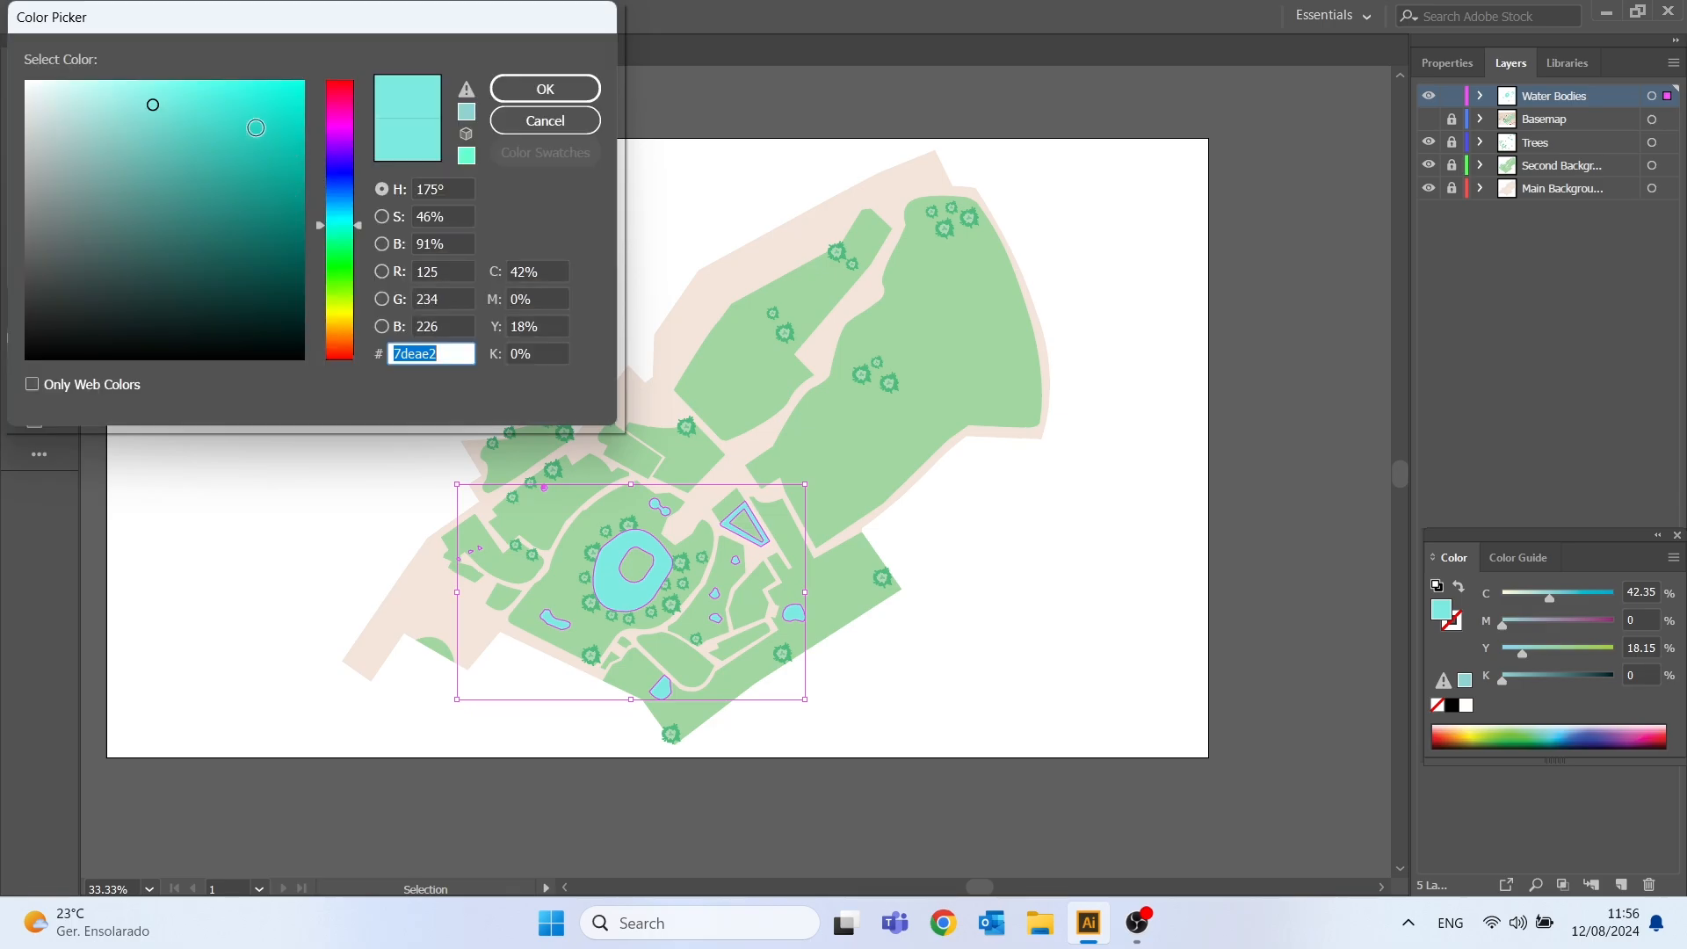
{"action": "left_click_drag", "start_coordinate": [360, 225], "coordinate": [362, 208]}
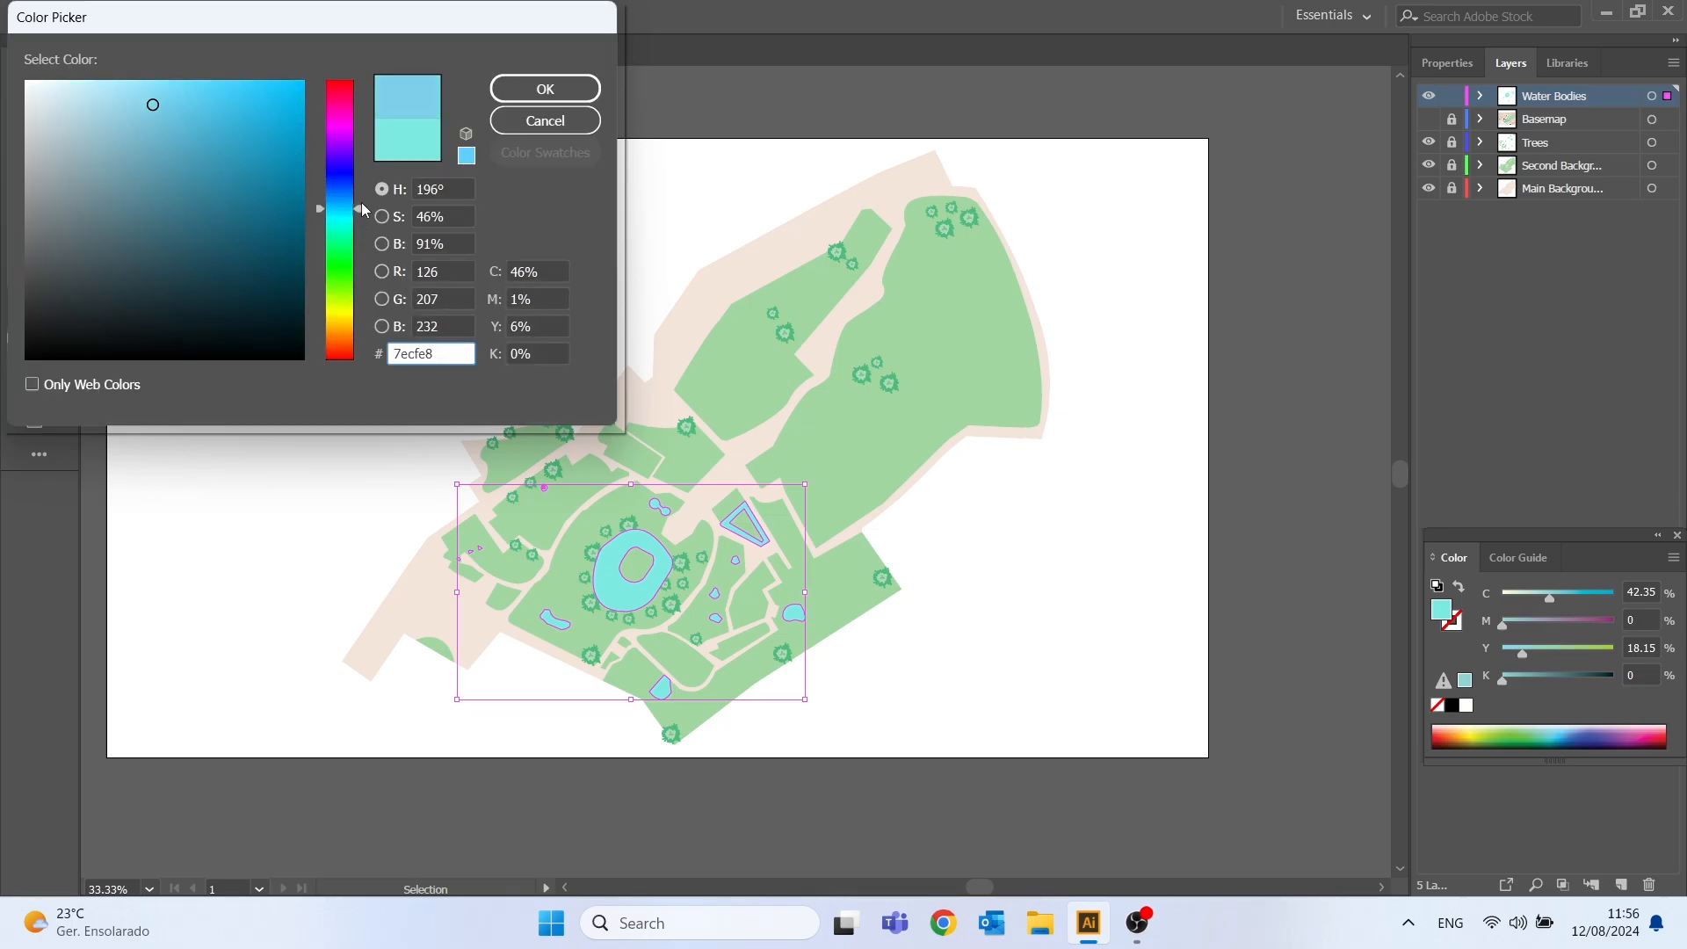
{"action": "left_click", "coordinate": [546, 88]}
{"action": "left_click", "coordinate": [302, 297]}
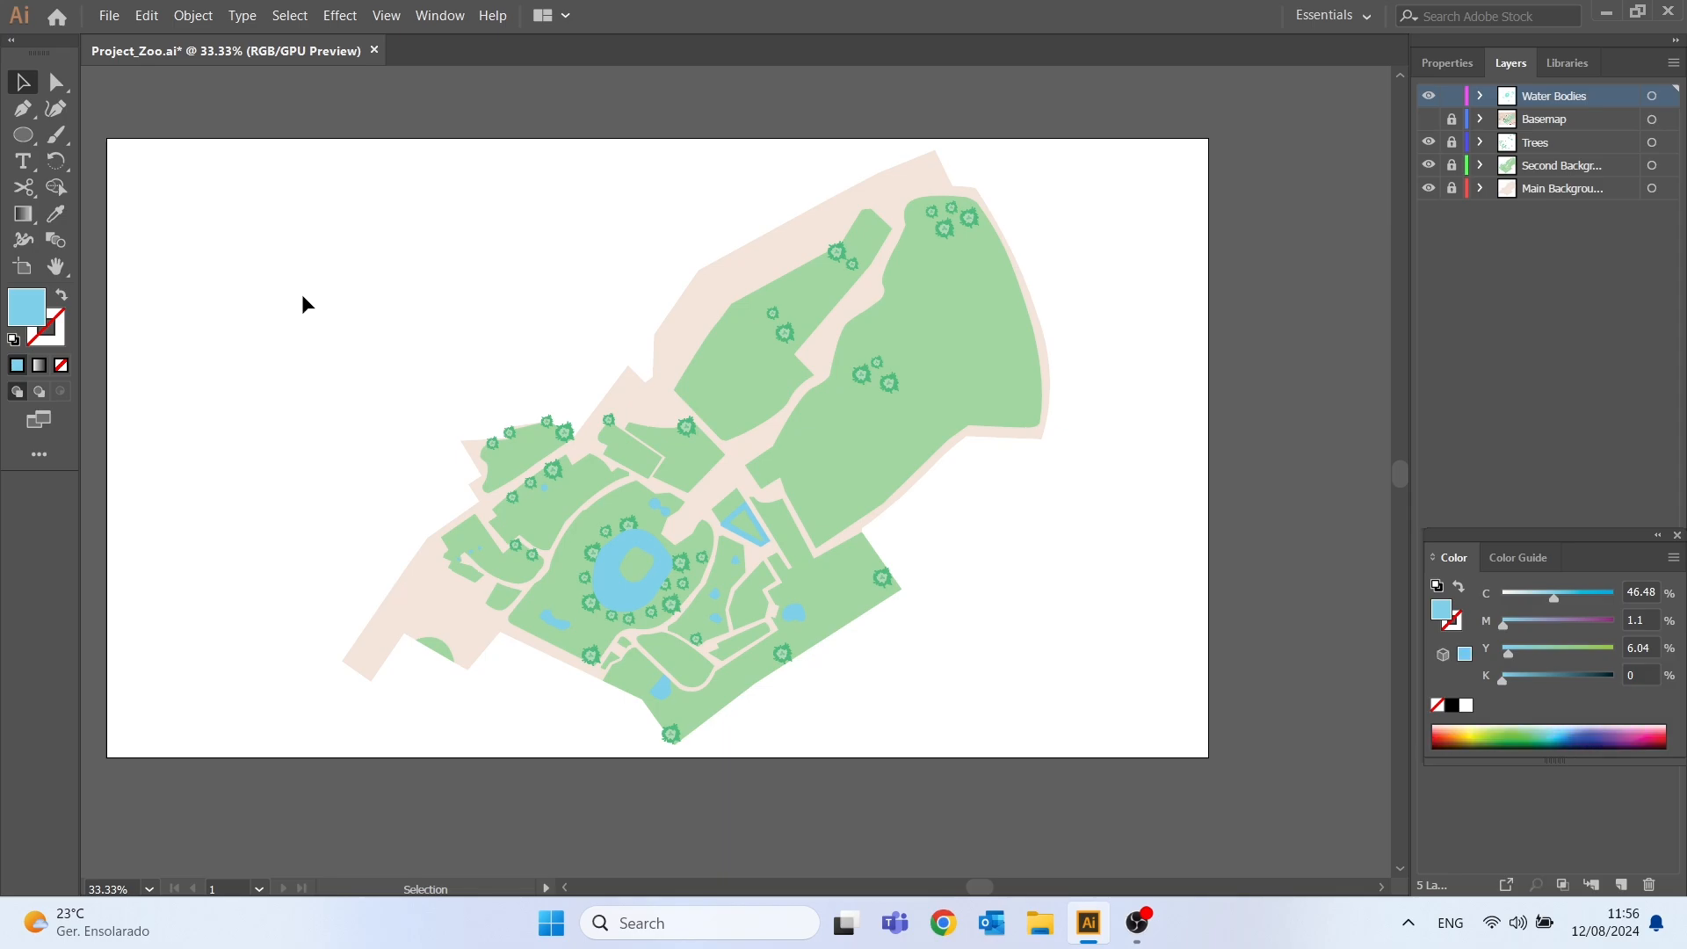
- Switch the Basemap layer's visibility on and off to compare the traced artwork with the original map
{"action": "left_click", "coordinate": [1429, 120]}
{"action": "left_click", "coordinate": [1429, 119]}
{"action": "left_click", "coordinate": [1429, 119]}
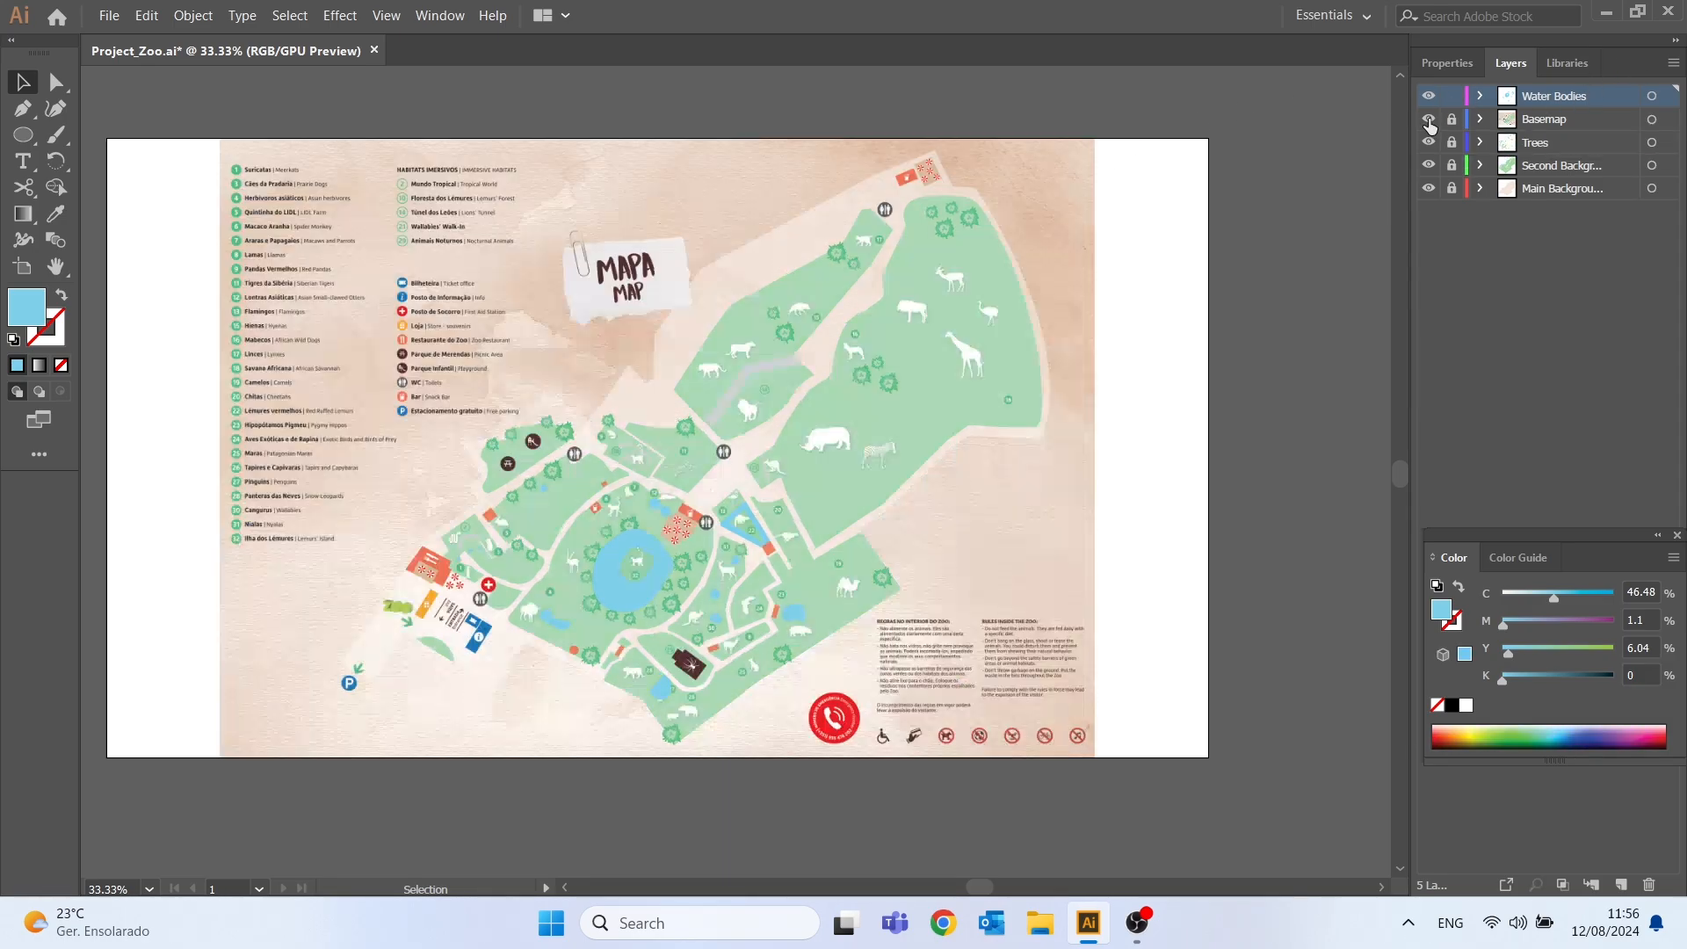
{"action": "left_click", "coordinate": [1429, 120]}
{"action": "left_click", "coordinate": [1429, 119]}
{"action": "left_click", "coordinate": [1429, 120]}
{"action": "left_click", "coordinate": [1429, 120]}
{"action": "left_click", "coordinate": [1429, 120]}
{"action": "left_click", "coordinate": [1429, 119]}
{"action": "left_click", "coordinate": [1429, 120]}
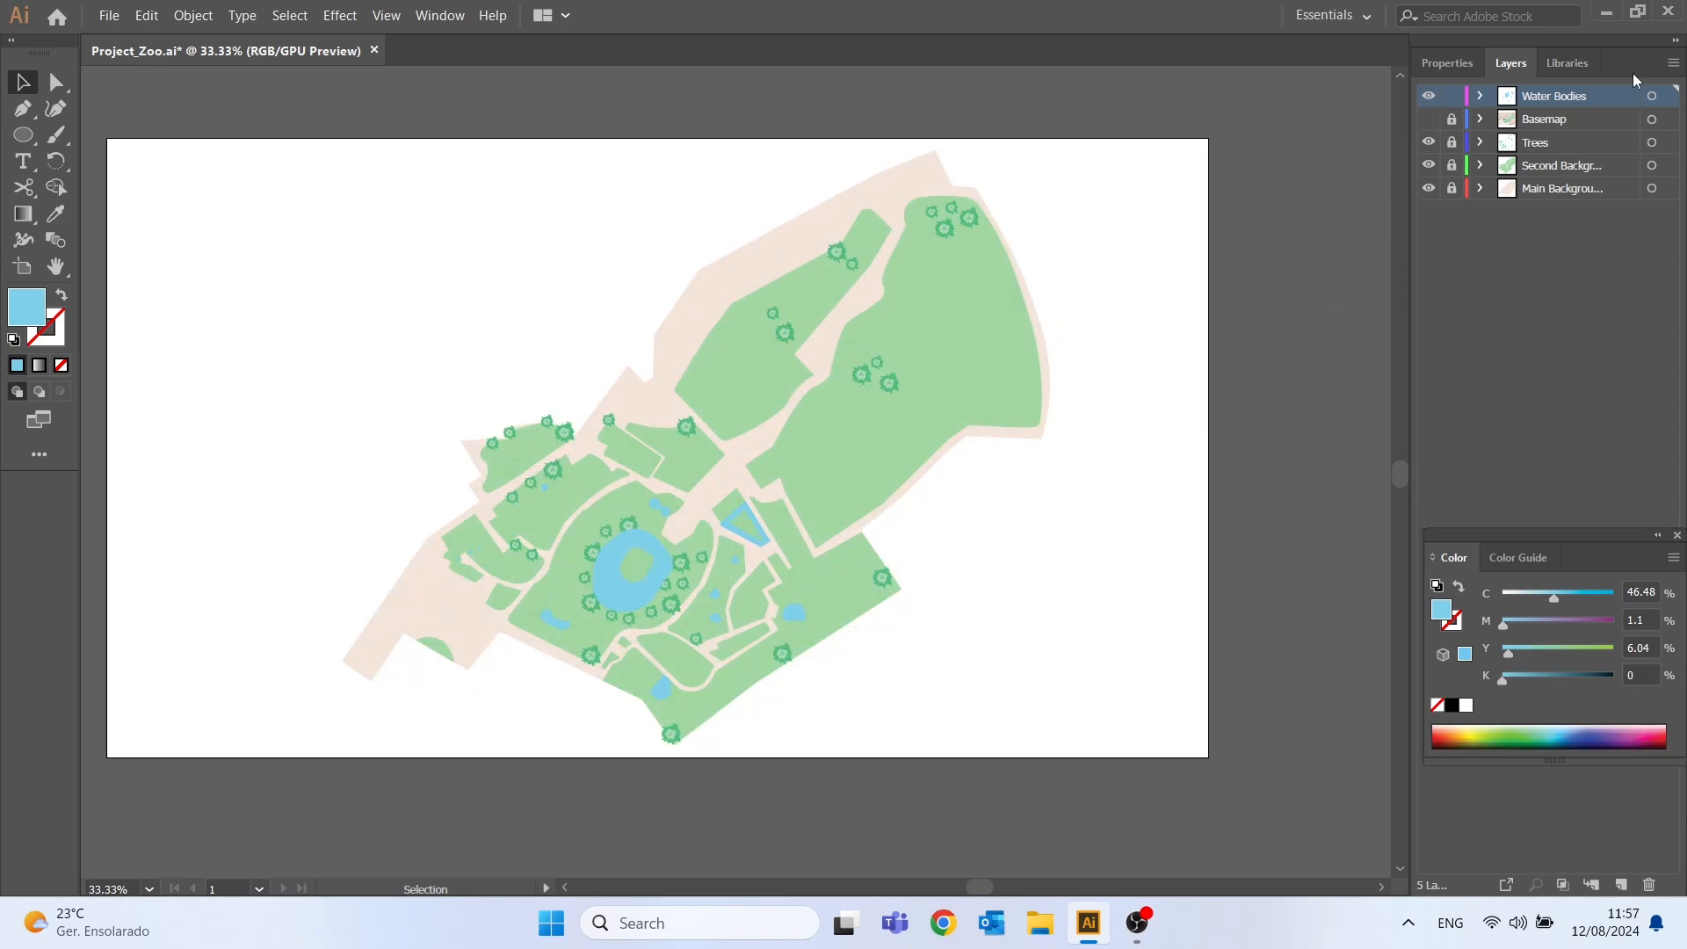
- Show the Basemap layer, move it to the bottom of the layer stack, and hide all the other layers
{"action": "left_click", "coordinate": [1430, 119]}
{"action": "left_click_drag", "start_coordinate": [1510, 119], "coordinate": [1537, 211]}
{"action": "left_click", "coordinate": [1429, 166]}
{"action": "left_click", "coordinate": [1429, 143]}
{"action": "left_click", "coordinate": [1429, 119]}
{"action": "left_click", "coordinate": [1429, 95]}
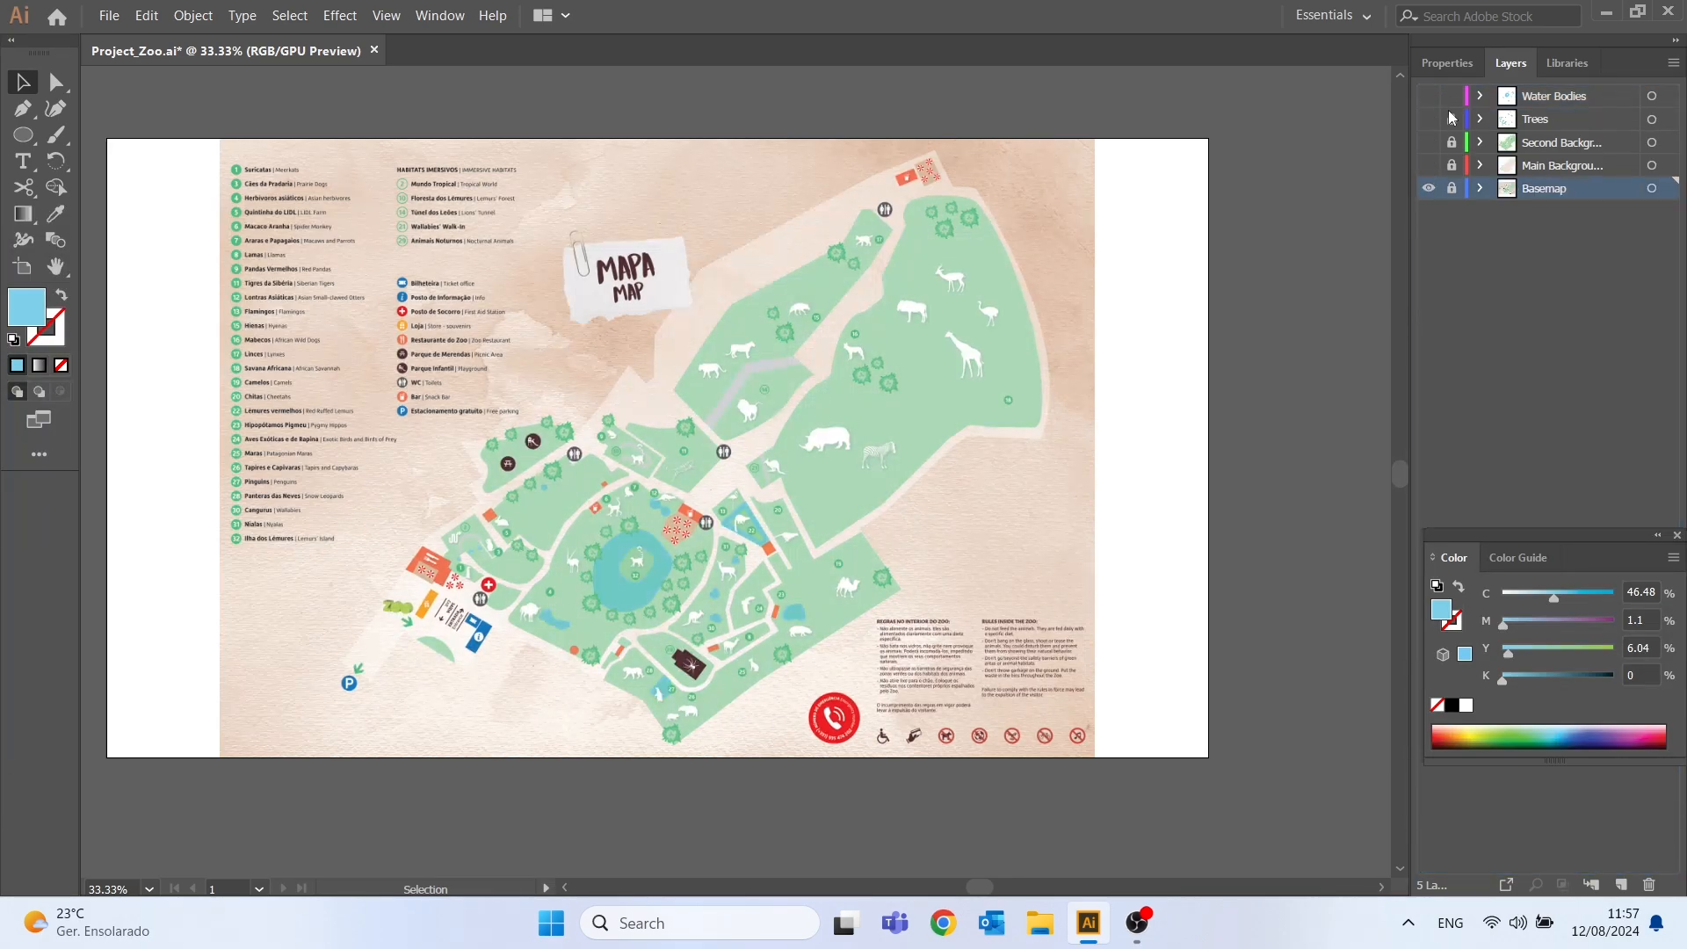
- Create a new layer named Tunnels at the top of the layer stack
{"action": "left_click", "coordinate": [1622, 885]}
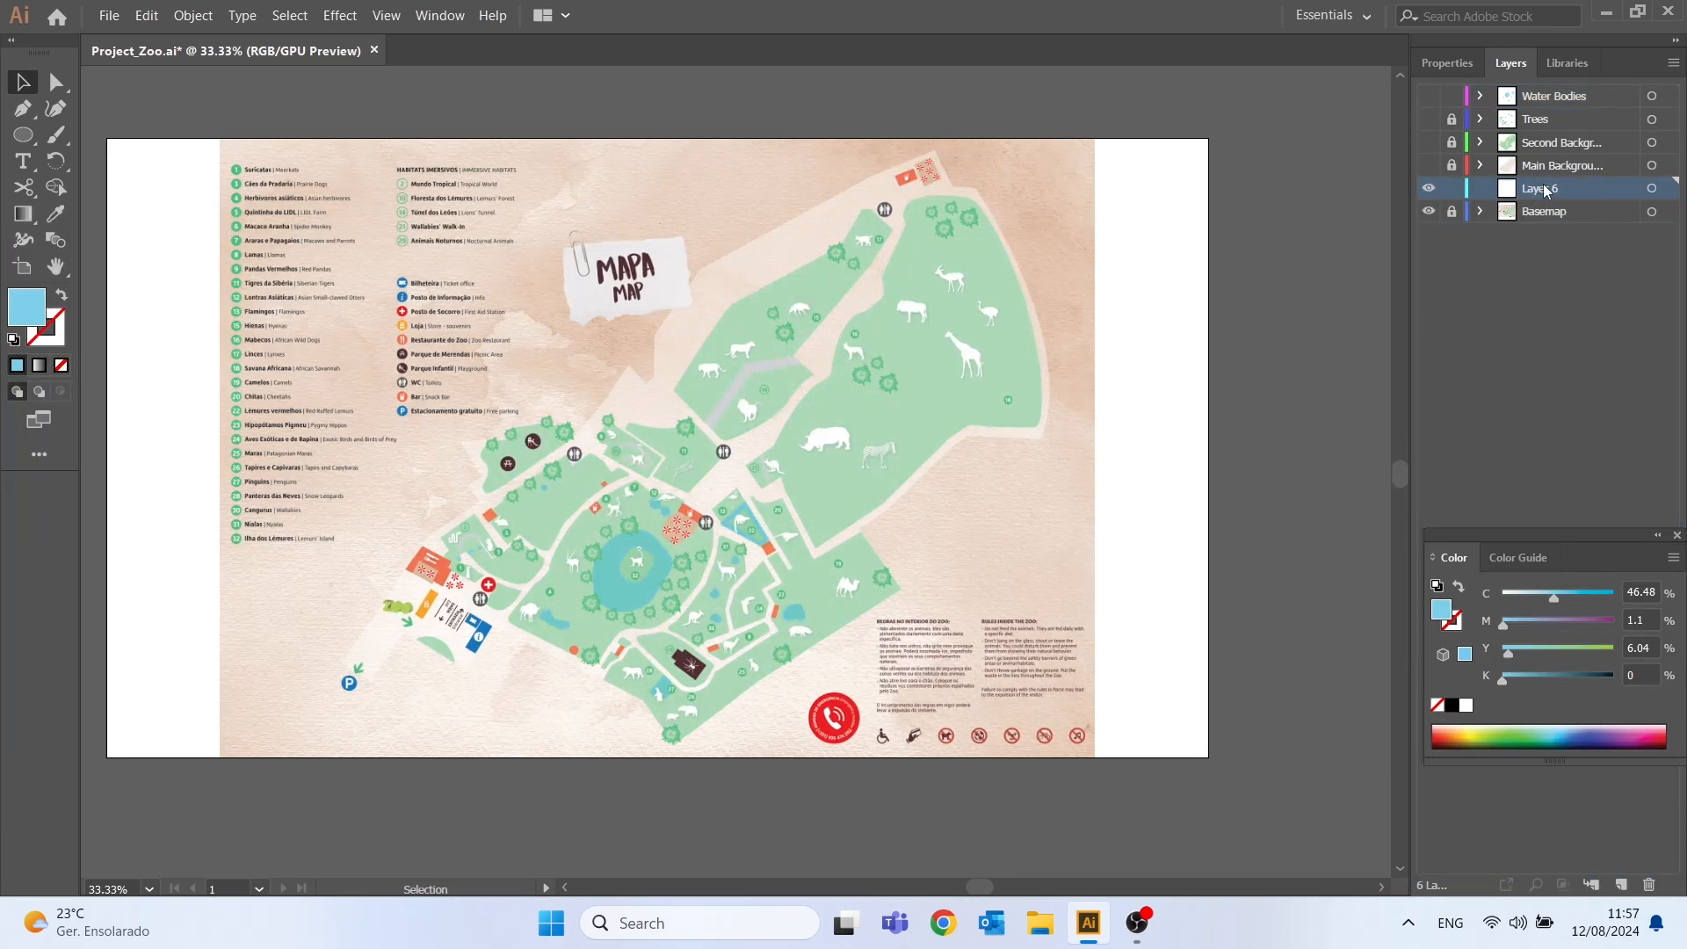
{"action": "left_click_drag", "start_coordinate": [1544, 187], "coordinate": [1539, 87]}
{"action": "double_click", "coordinate": [1539, 95]}
{"action": "type", "text": "Tunnels"}
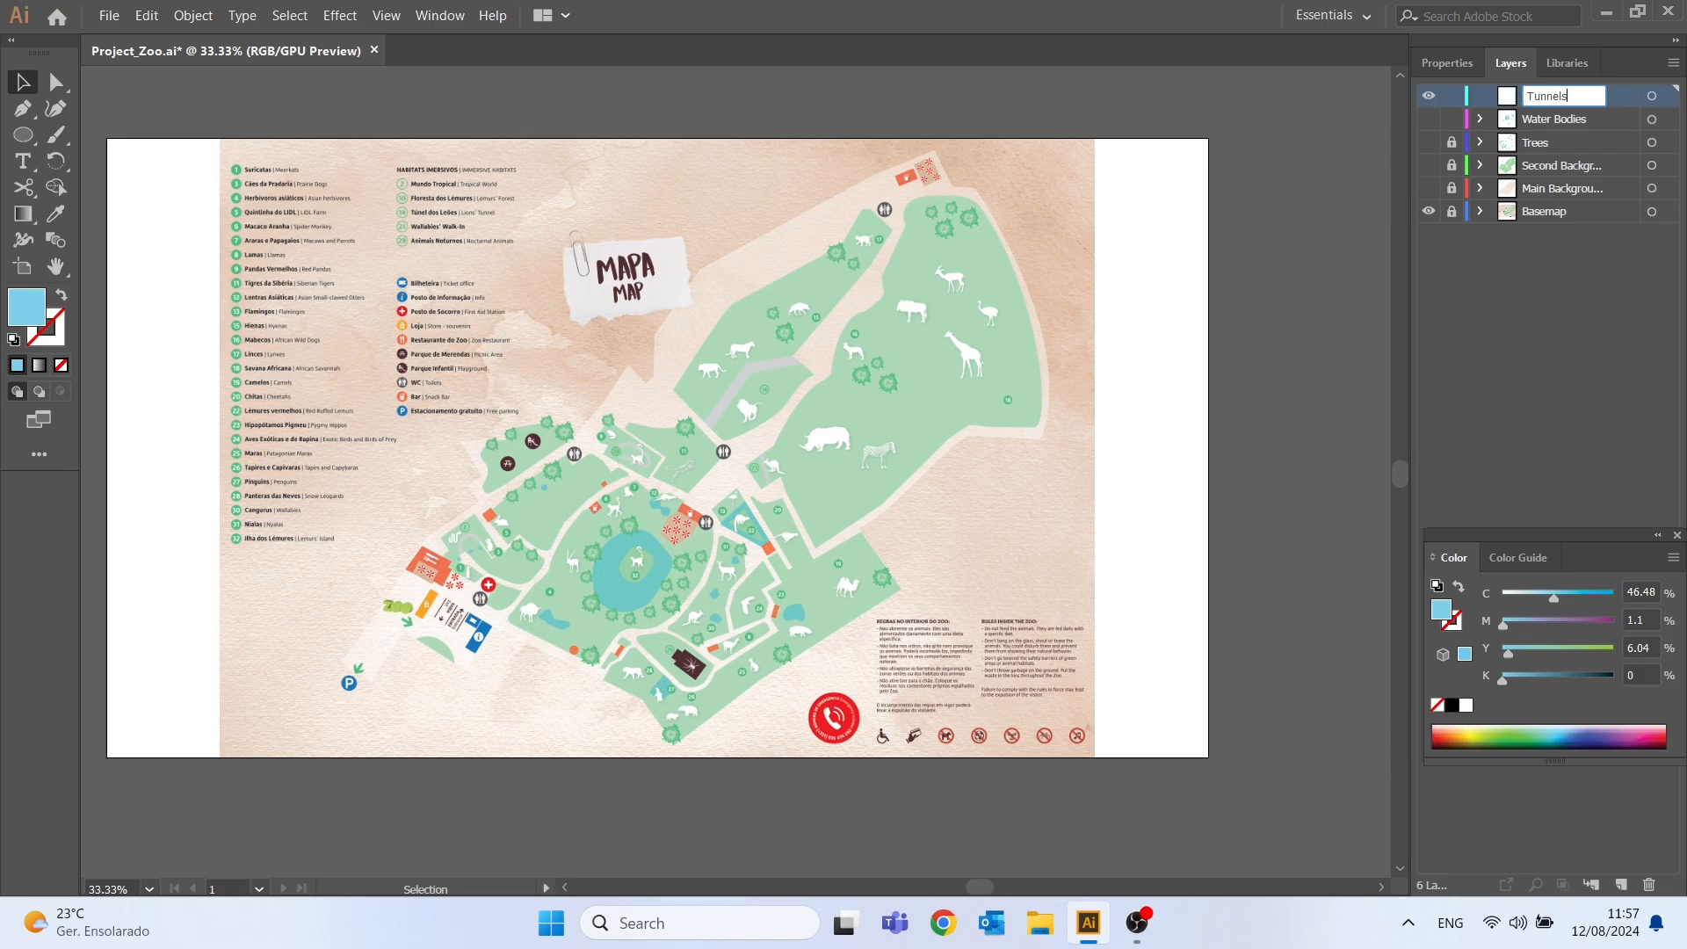
{"action": "key", "text": "Return"}
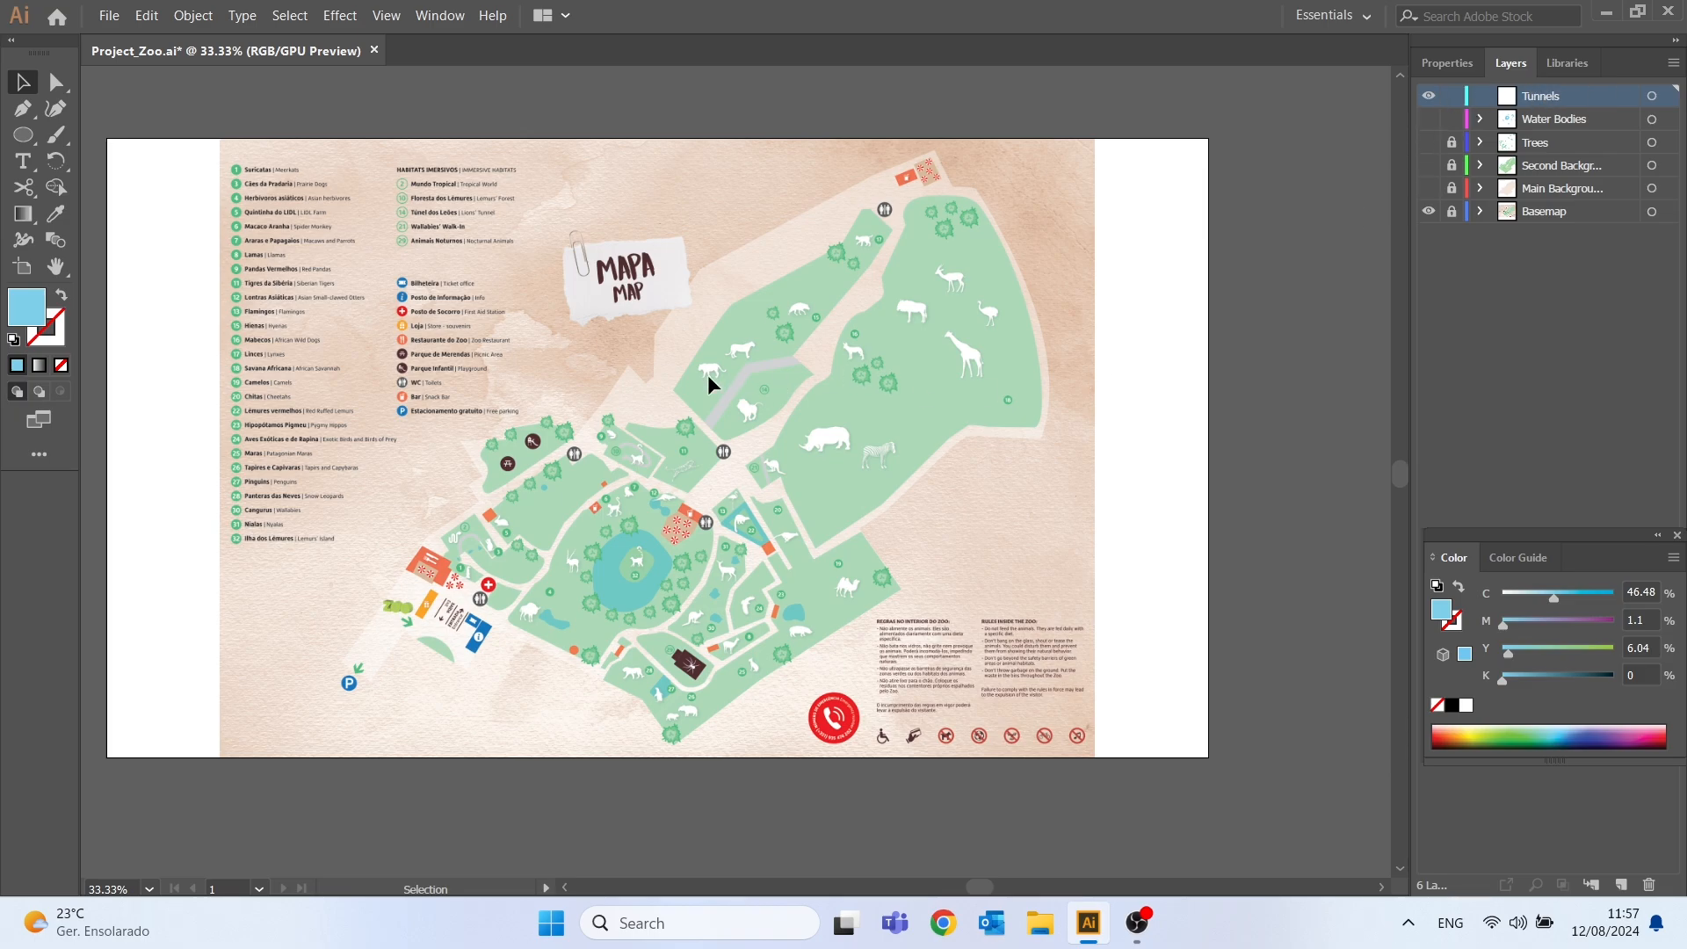
- Set up the Pen tool with no fill and a white stroke for tracing the grey tunnel beside habitat 14
{"action": "key", "text": "z"}
{"action": "left_click", "coordinate": [712, 373]}
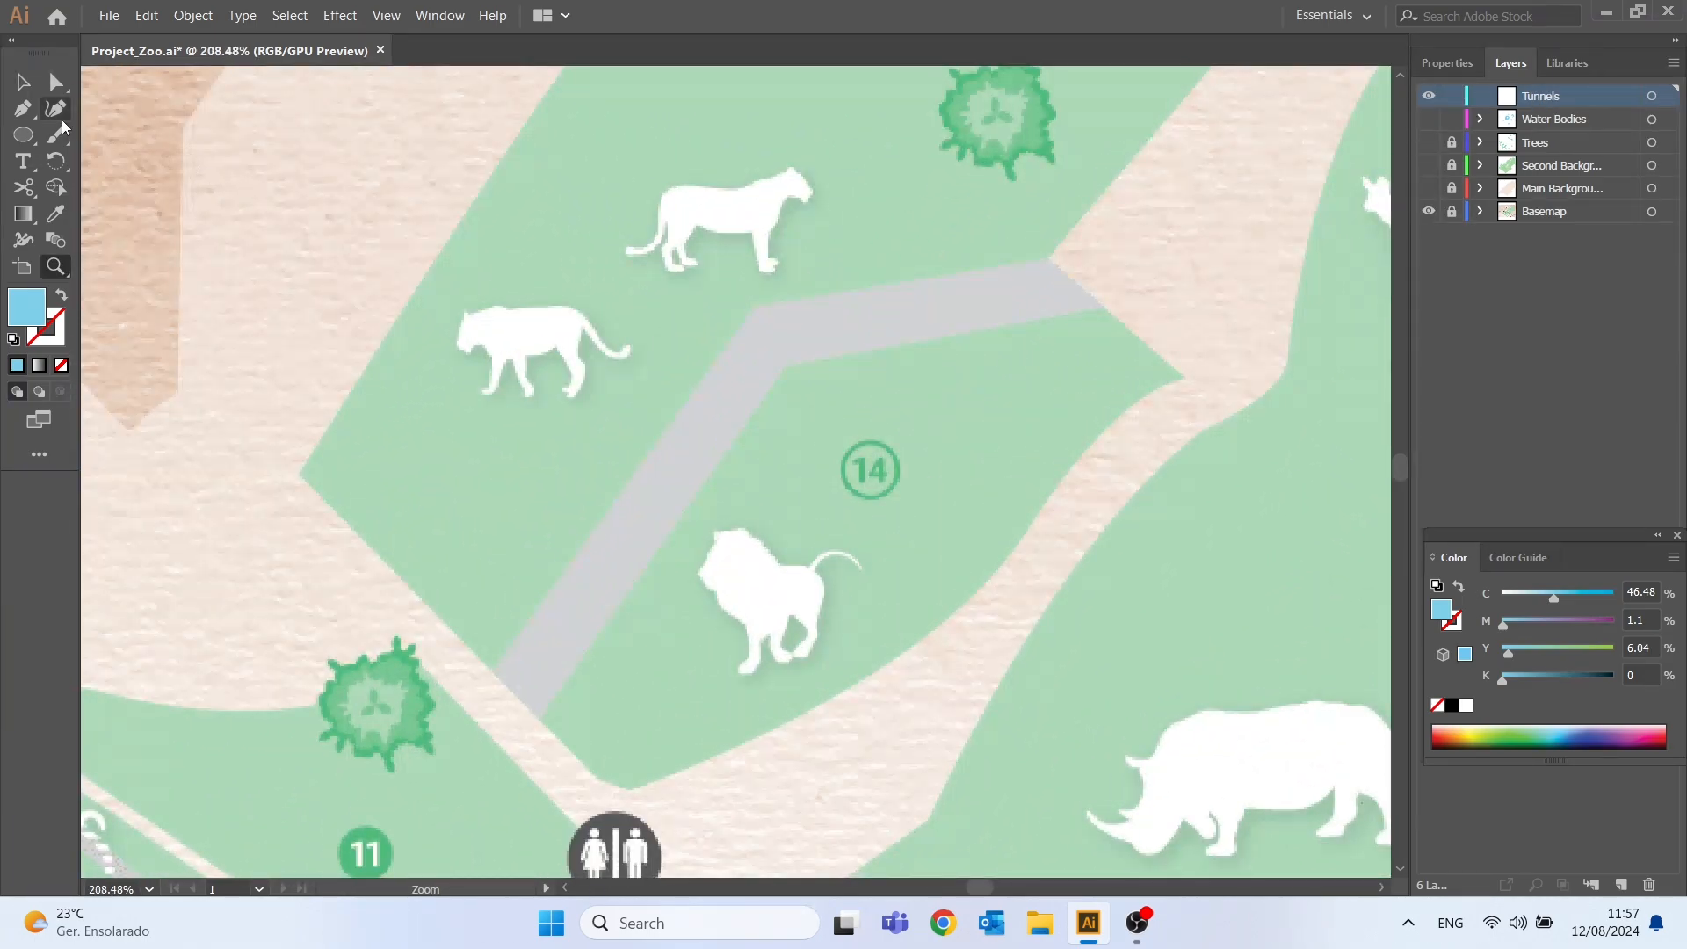
{"action": "left_click", "coordinate": [22, 108]}
{"action": "left_click", "coordinate": [61, 365]}
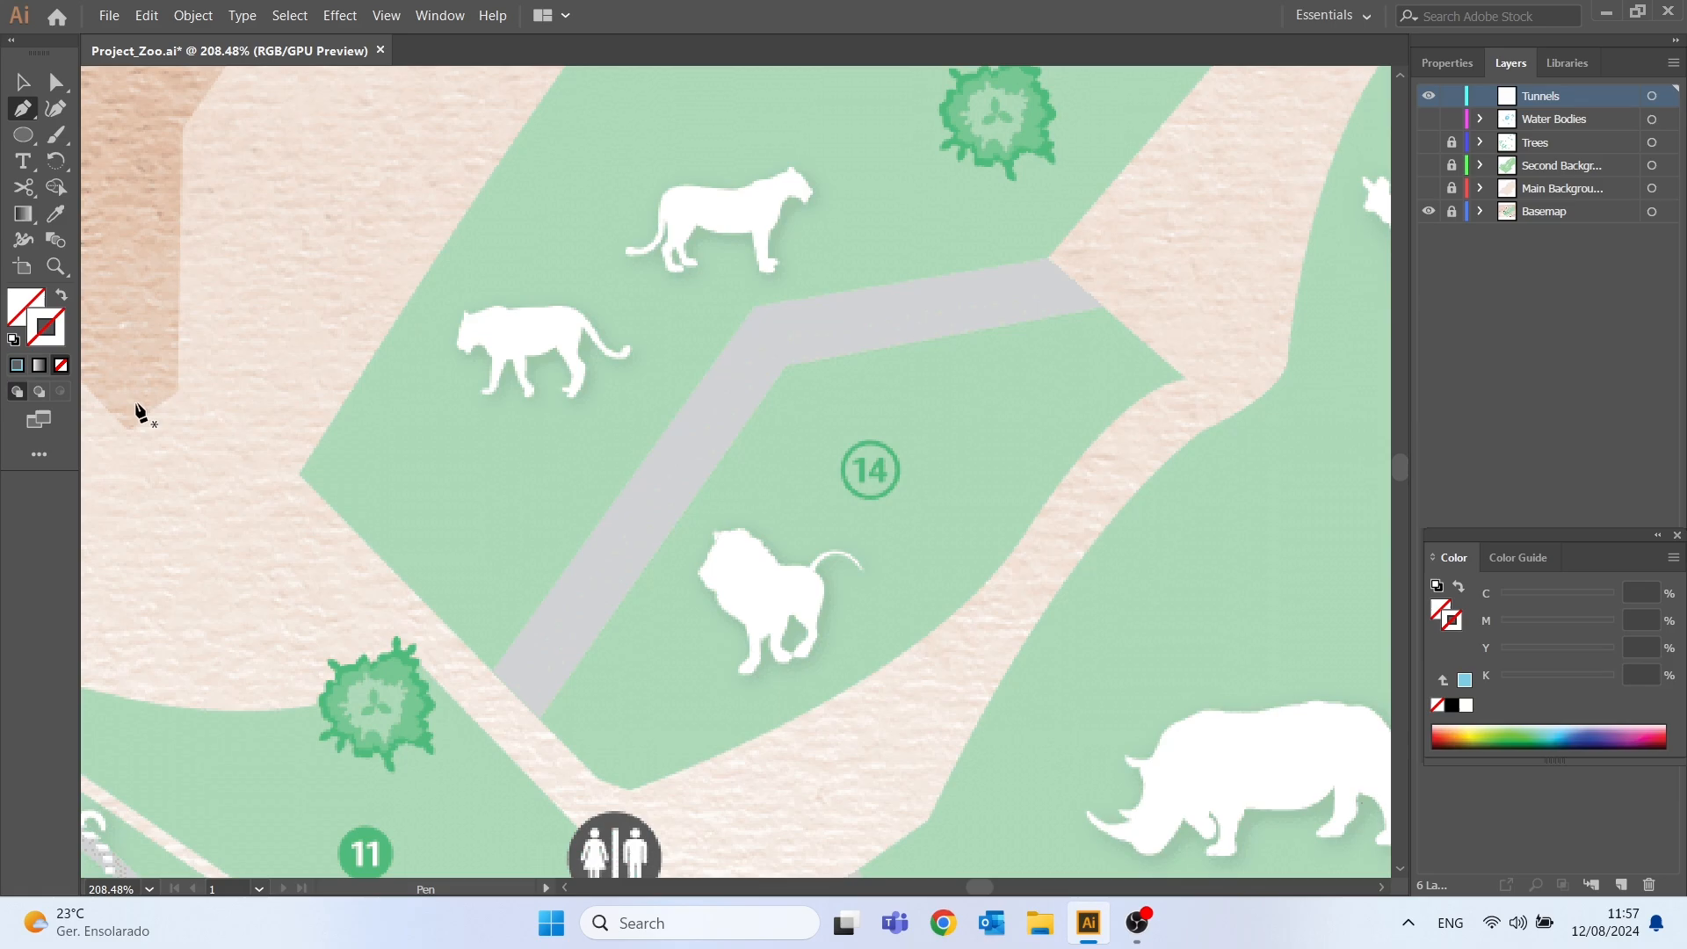
{"action": "double_click", "coordinate": [49, 337]}
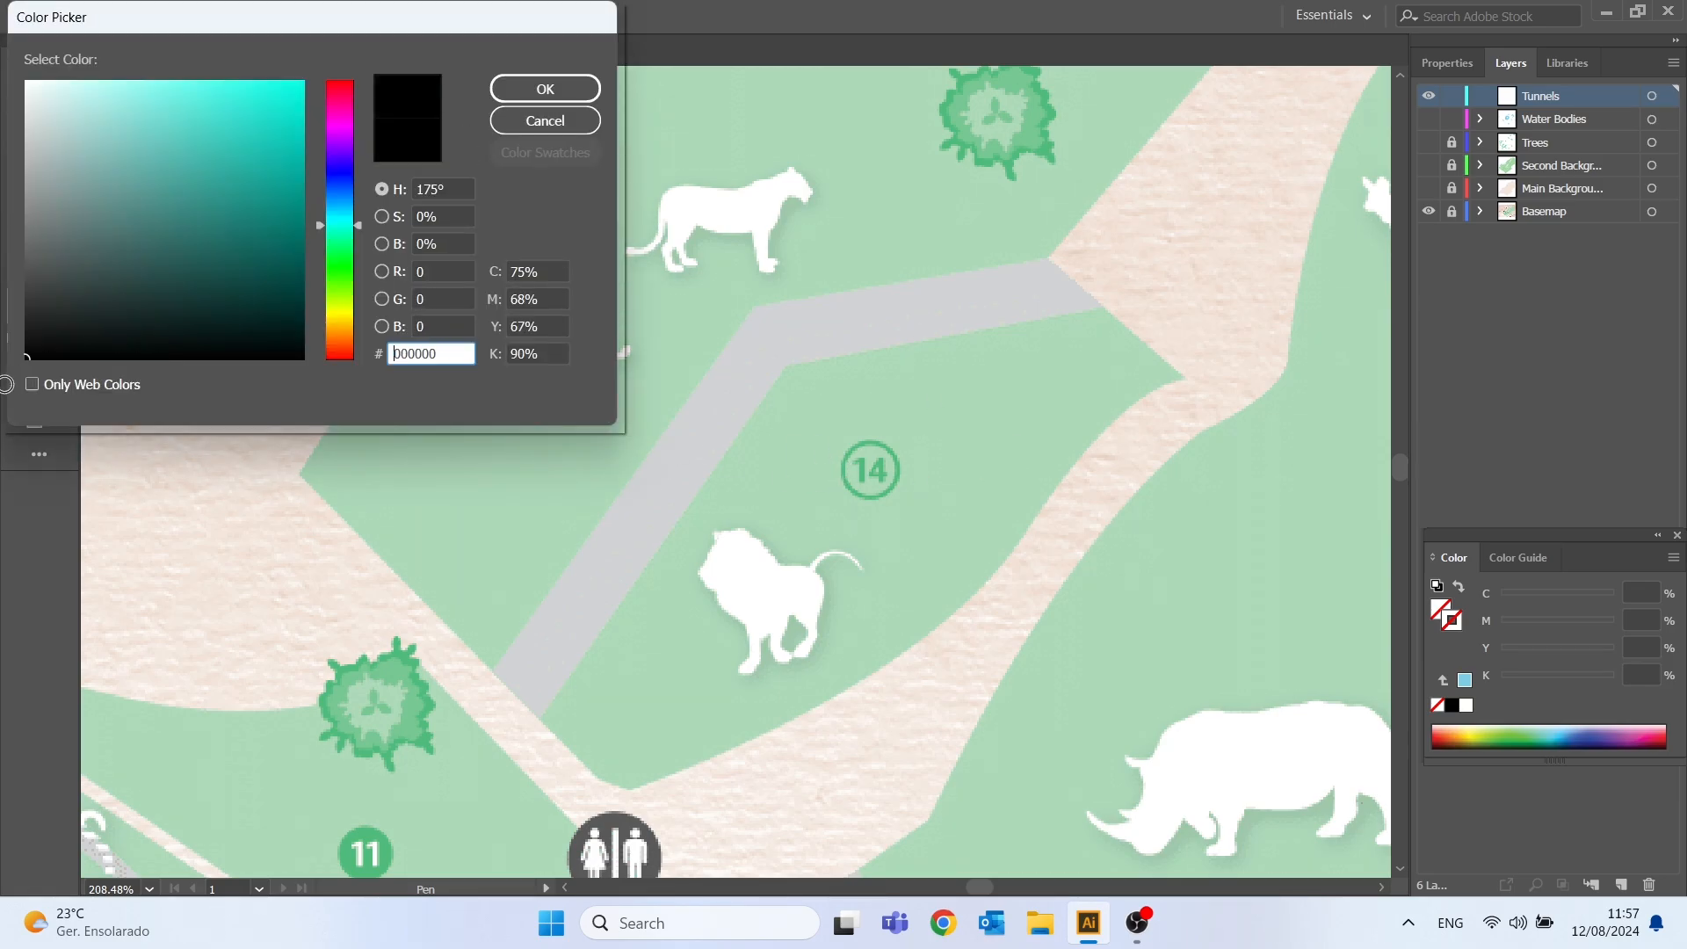
{"action": "key", "text": "Escape"}
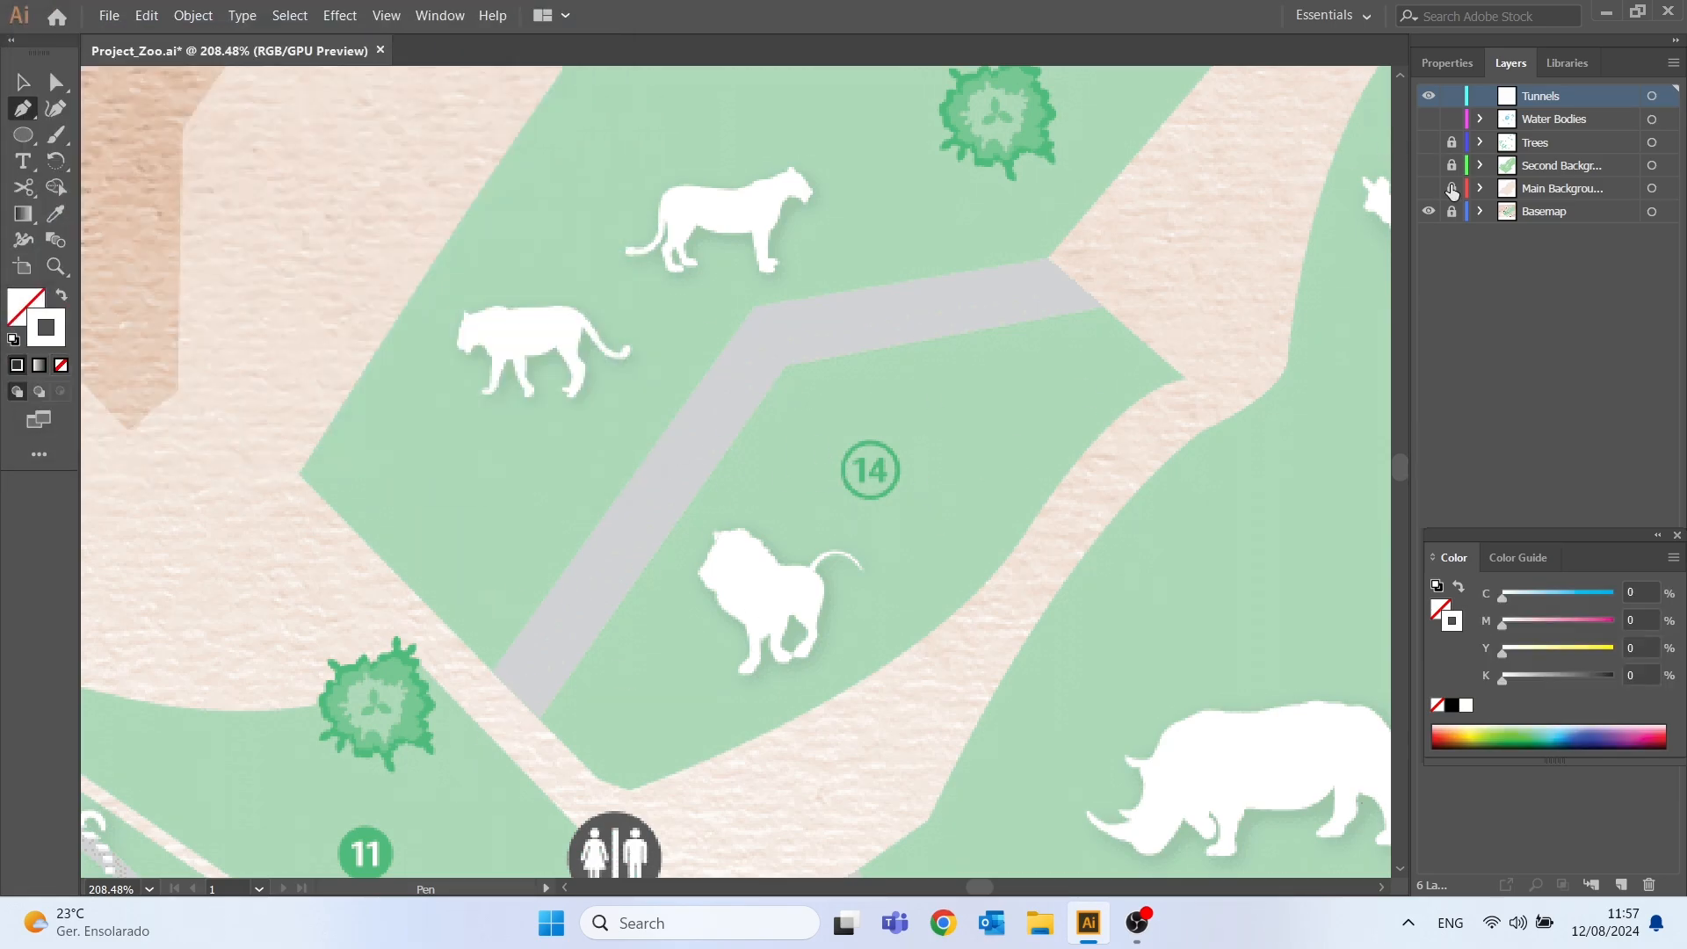
- Unlock the Trees, Second Background and Main Background layers, and briefly show the Second Background to compare it with the basemap
{"action": "left_click_drag", "start_coordinate": [1453, 188], "coordinate": [1452, 153]}
{"action": "left_click", "coordinate": [1430, 165]}
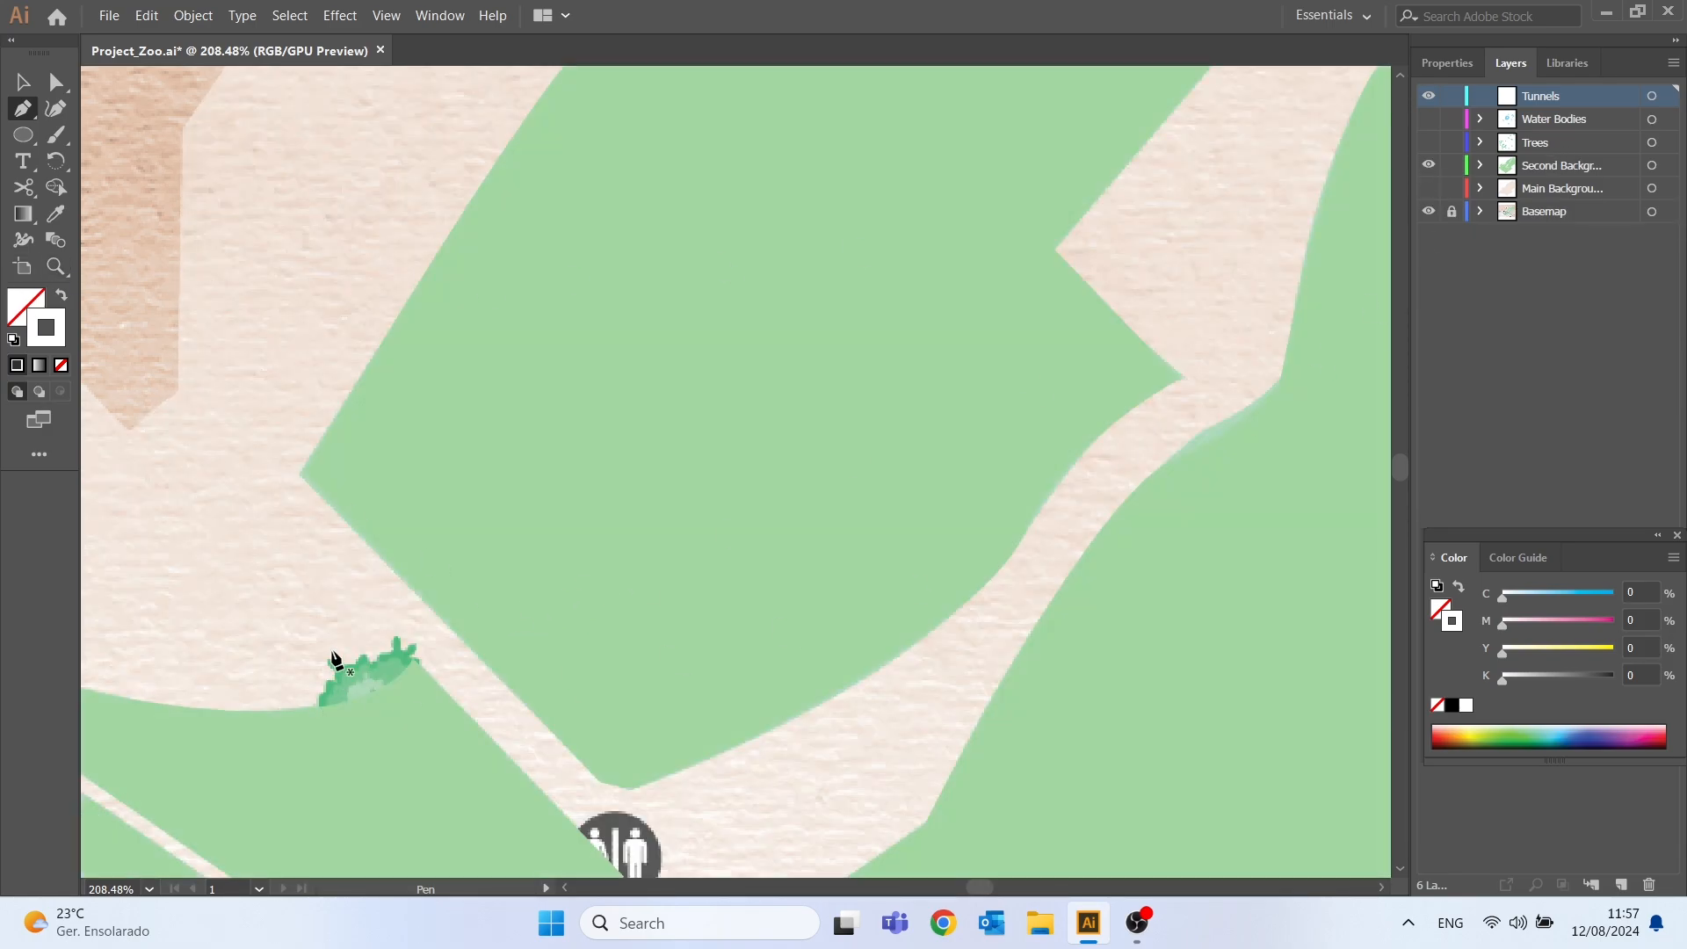
{"action": "left_click", "coordinate": [1430, 166]}
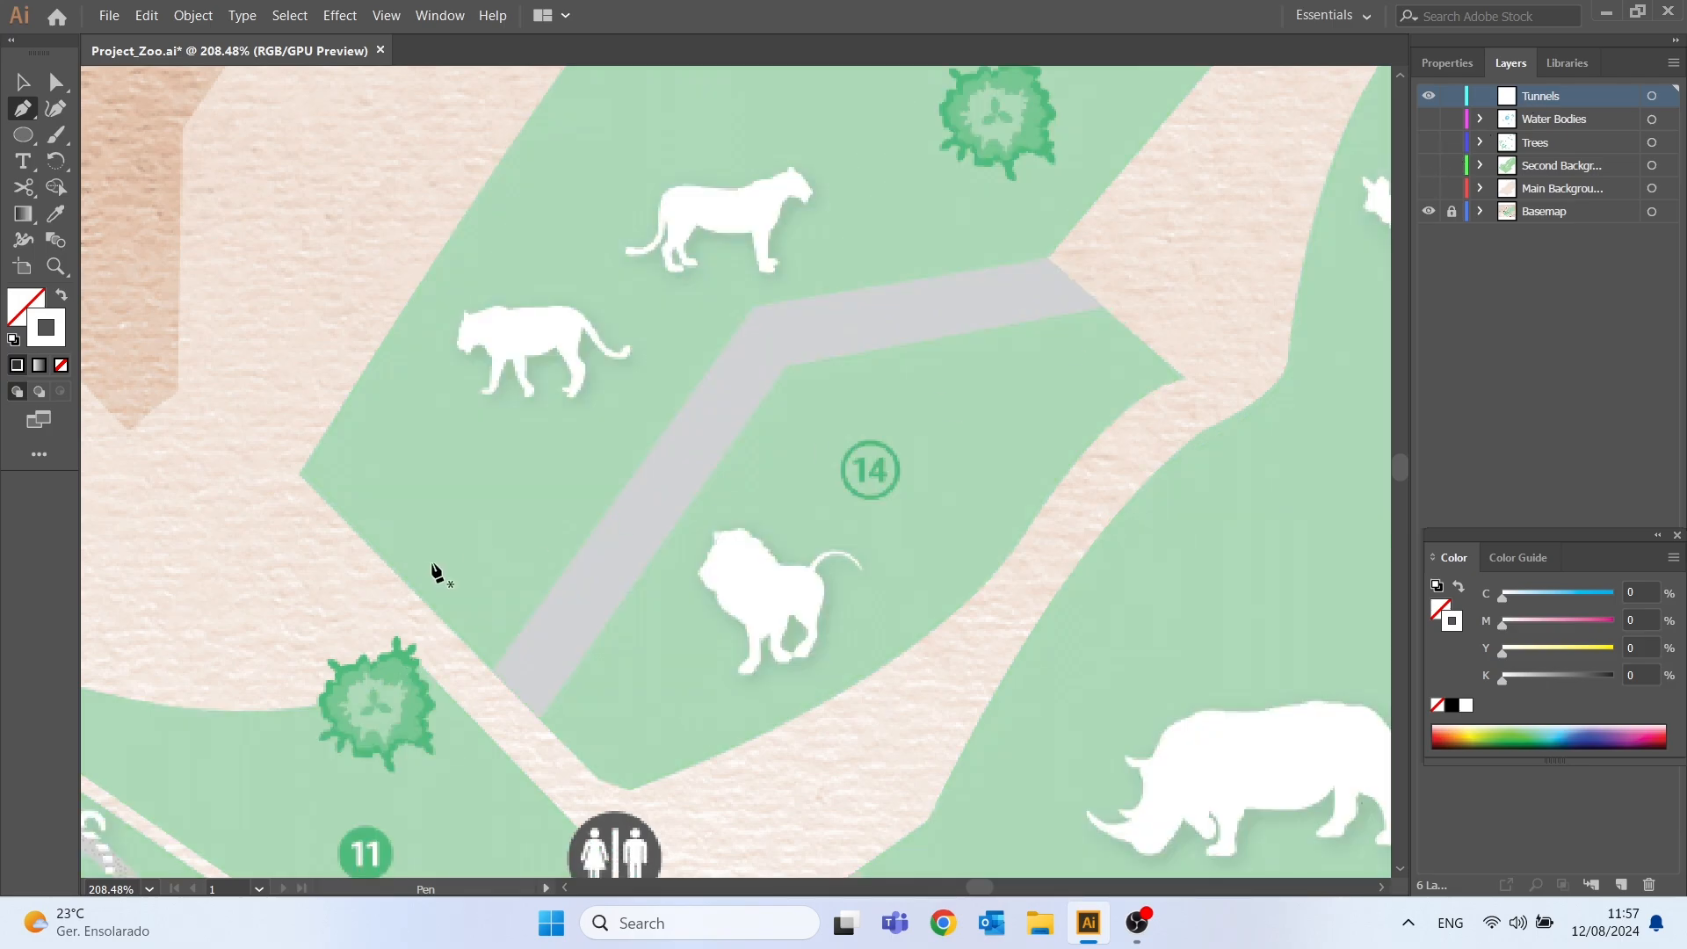
- Start the tunnel outline beside habitat 14 along its upper edge and across its northeast end, aligning the end with the Second Background edge
{"action": "left_click", "coordinate": [752, 309]}
{"action": "left_click", "coordinate": [1430, 165]}
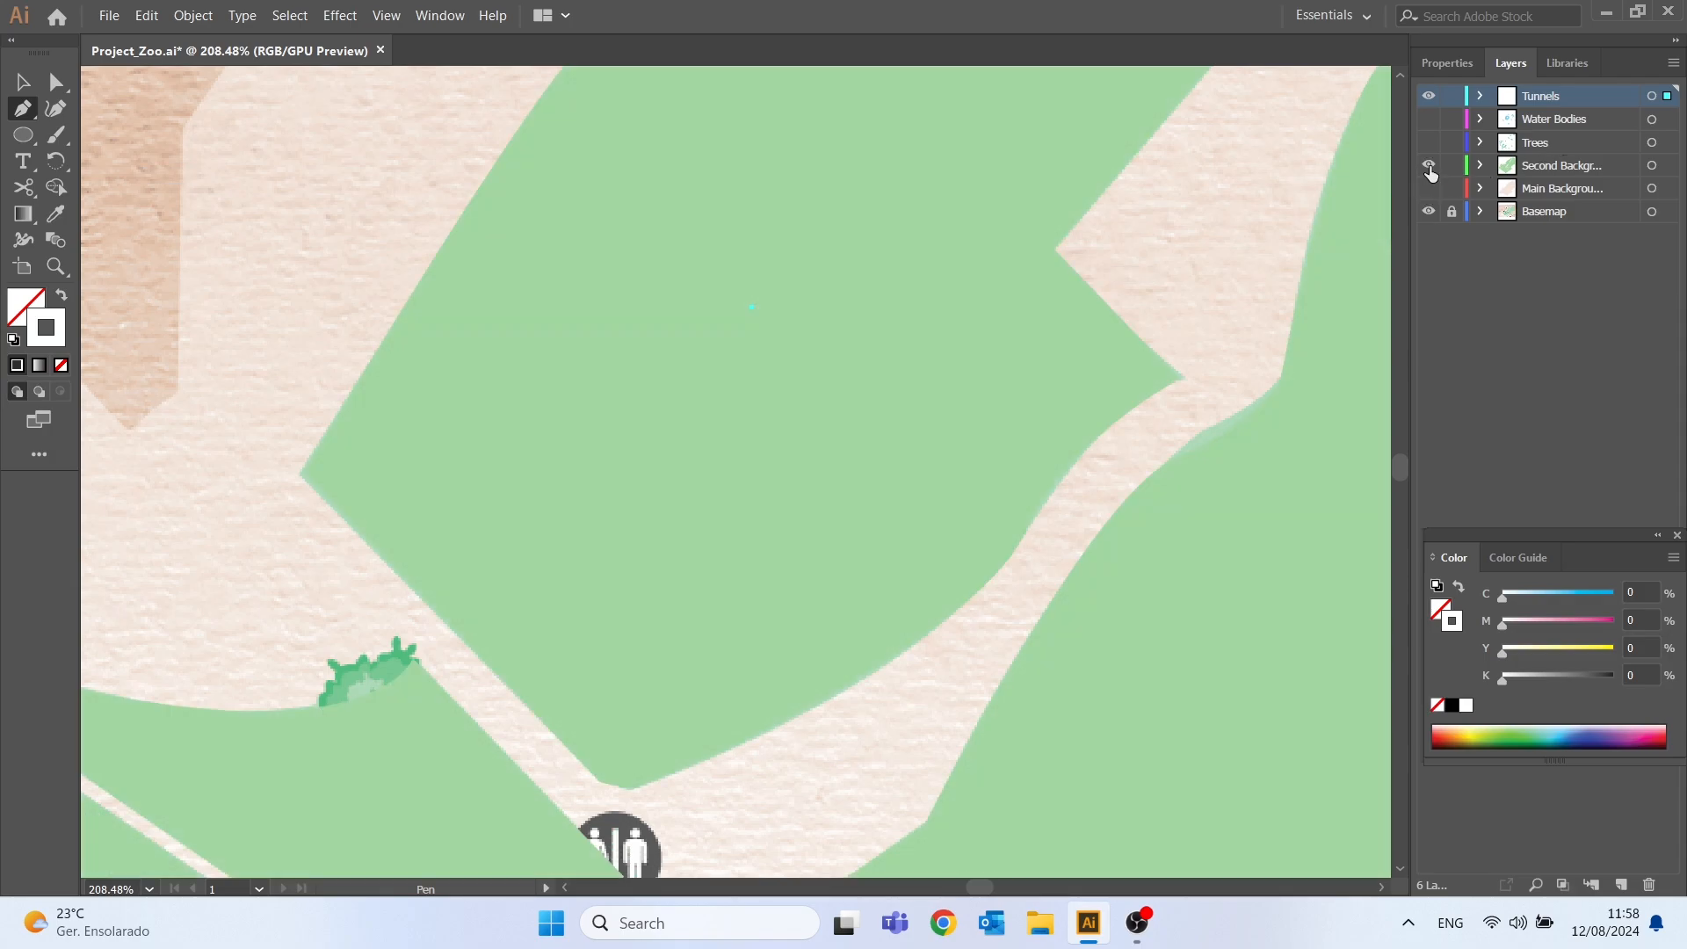
{"action": "left_click", "coordinate": [1054, 250]}
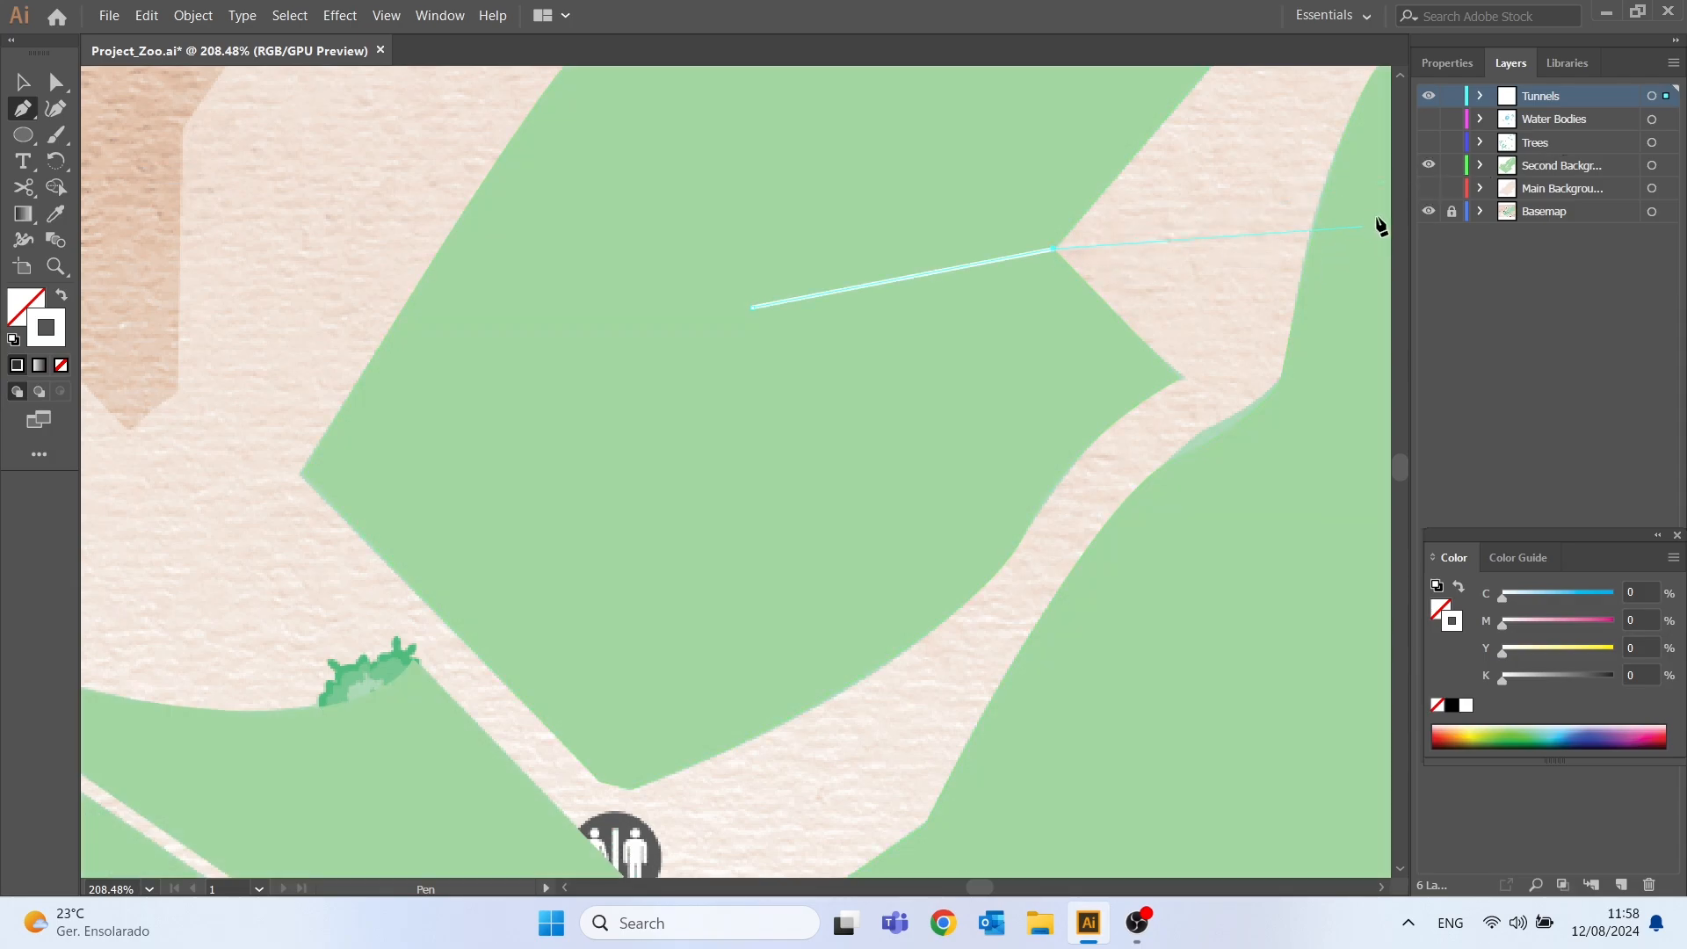
{"action": "left_click", "coordinate": [1430, 166]}
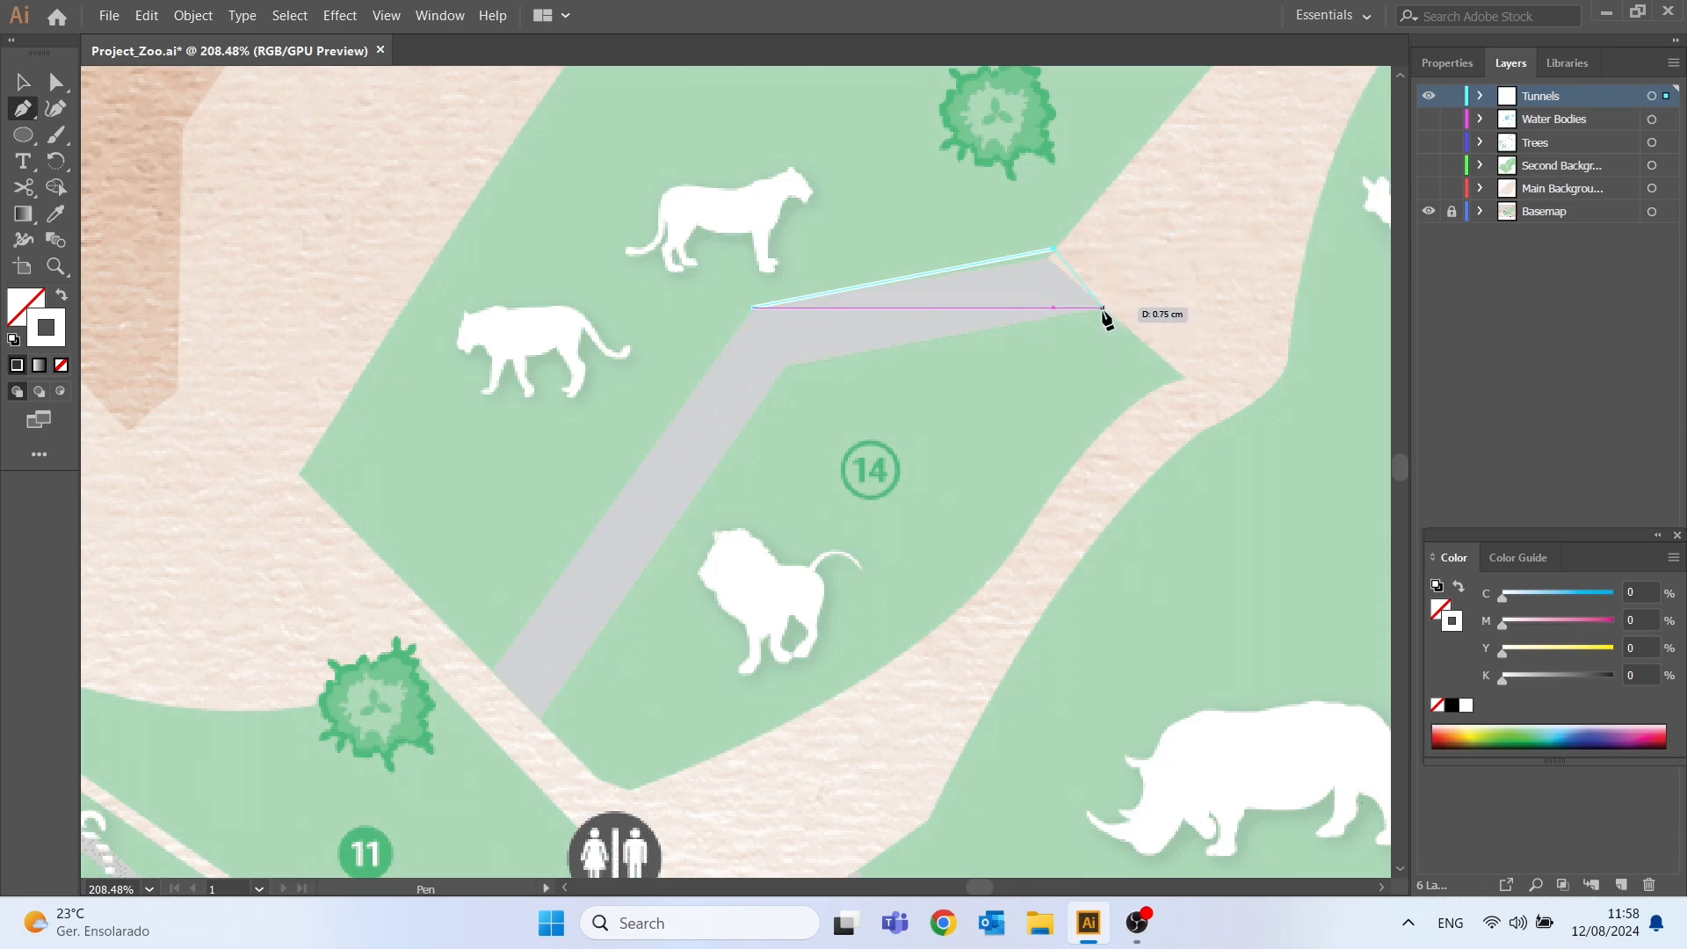
{"action": "key", "text": "ctrl+z"}
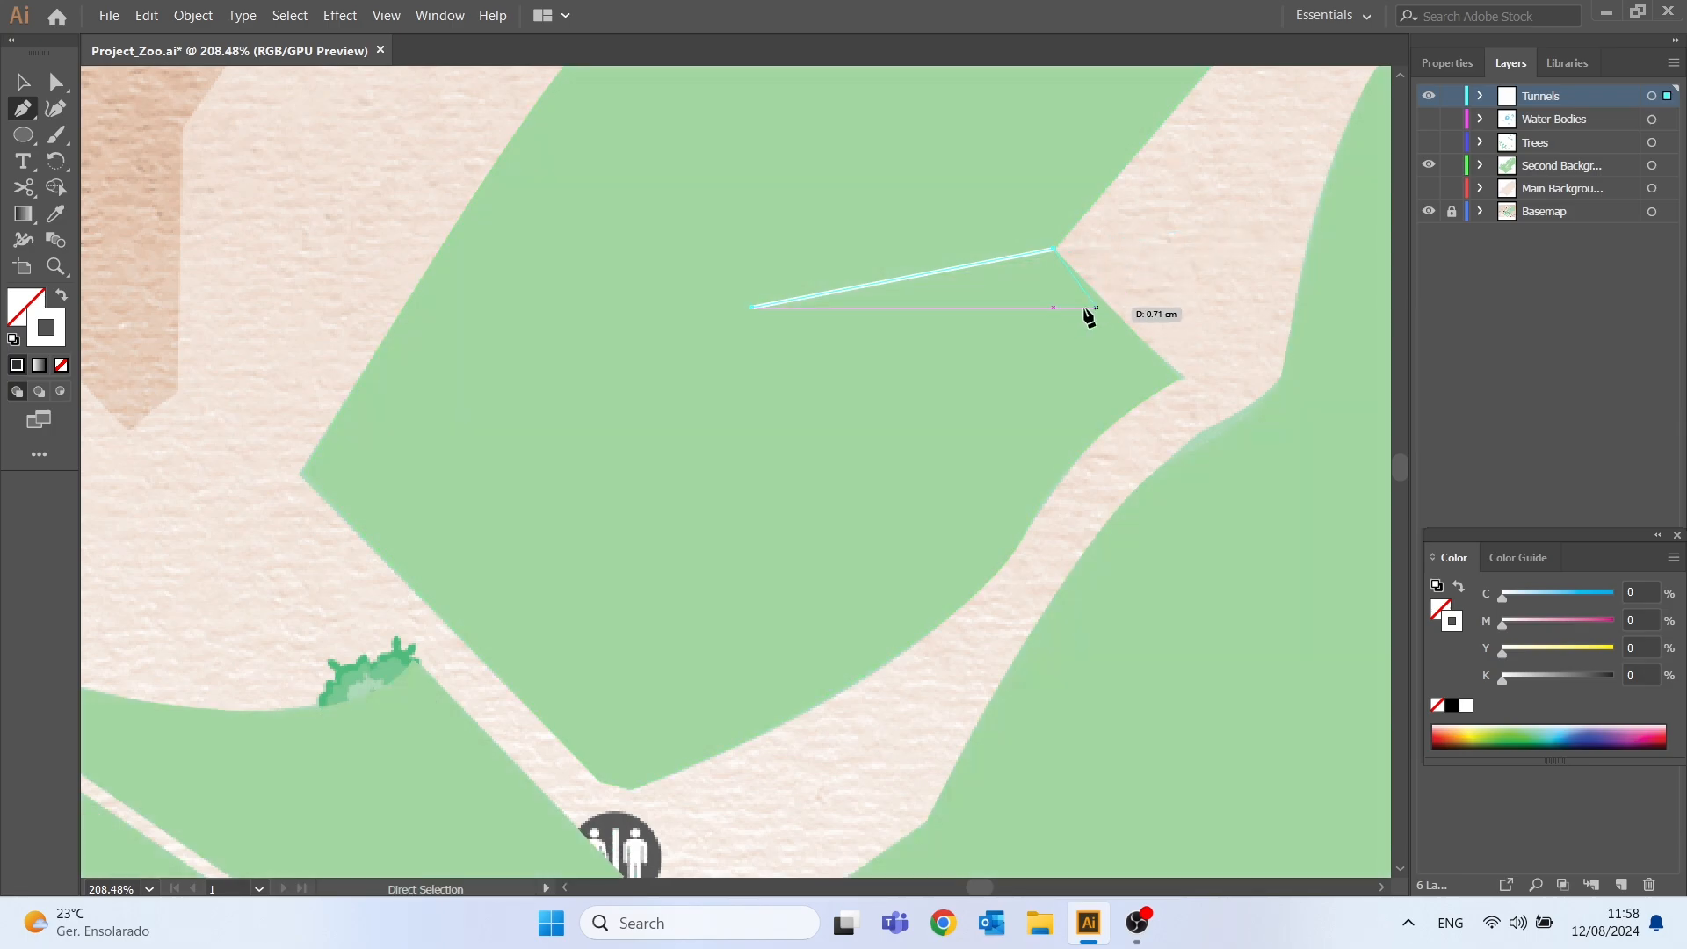
{"action": "left_click", "coordinate": [1112, 307]}
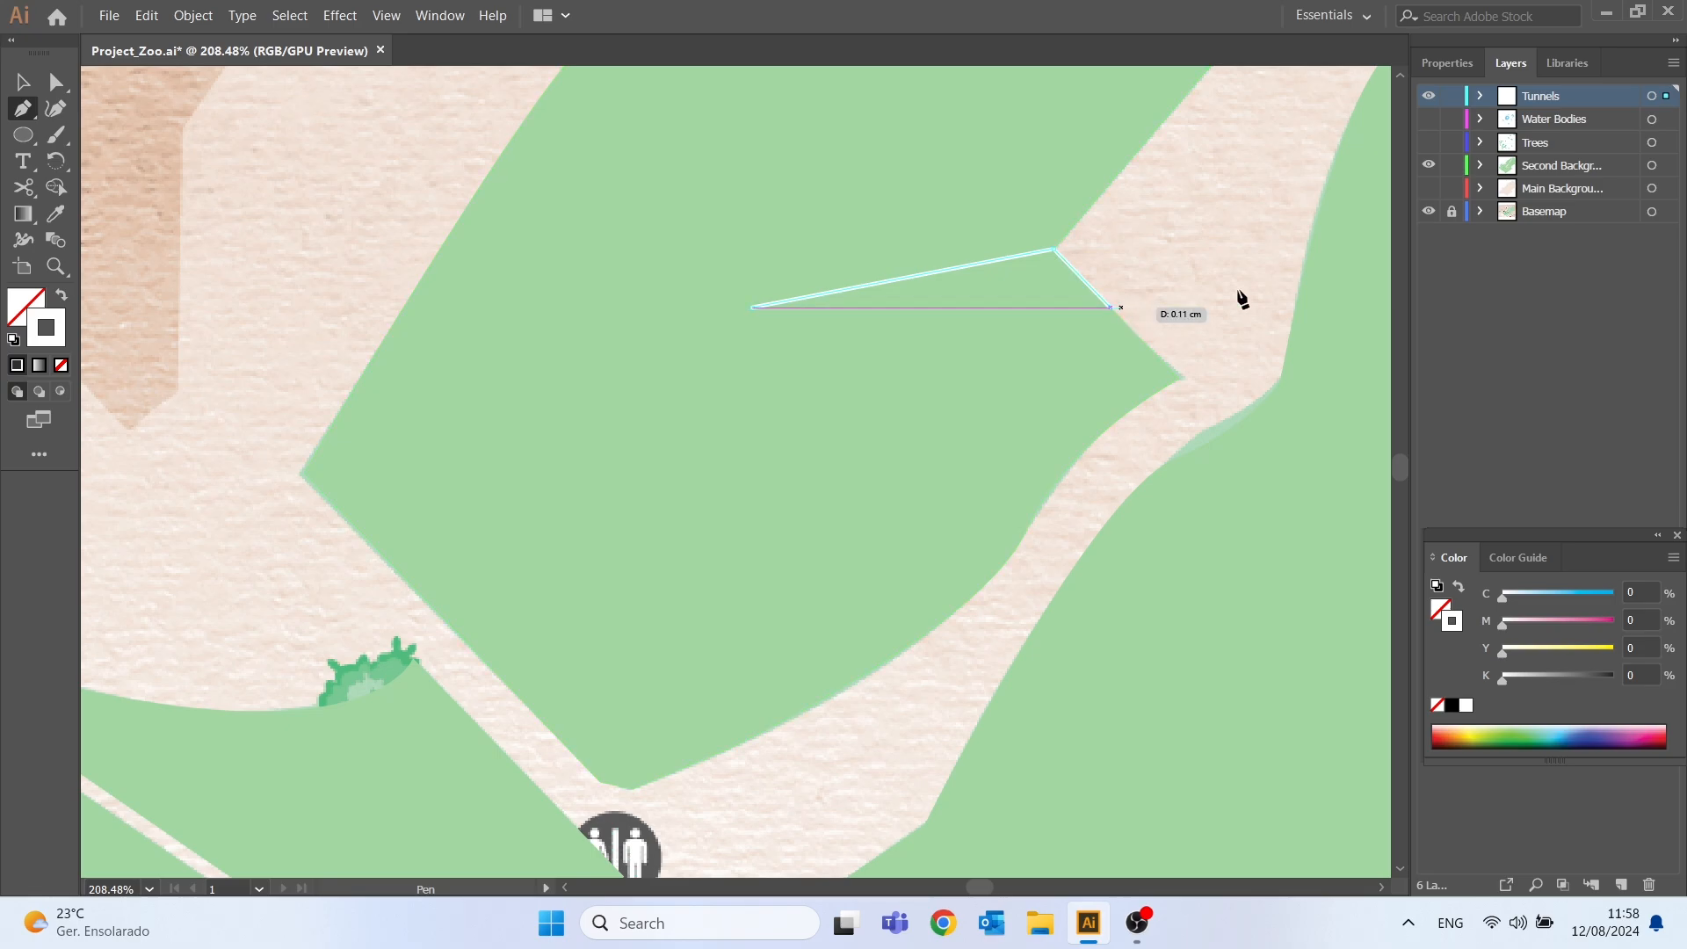
{"action": "left_click", "coordinate": [1434, 169]}
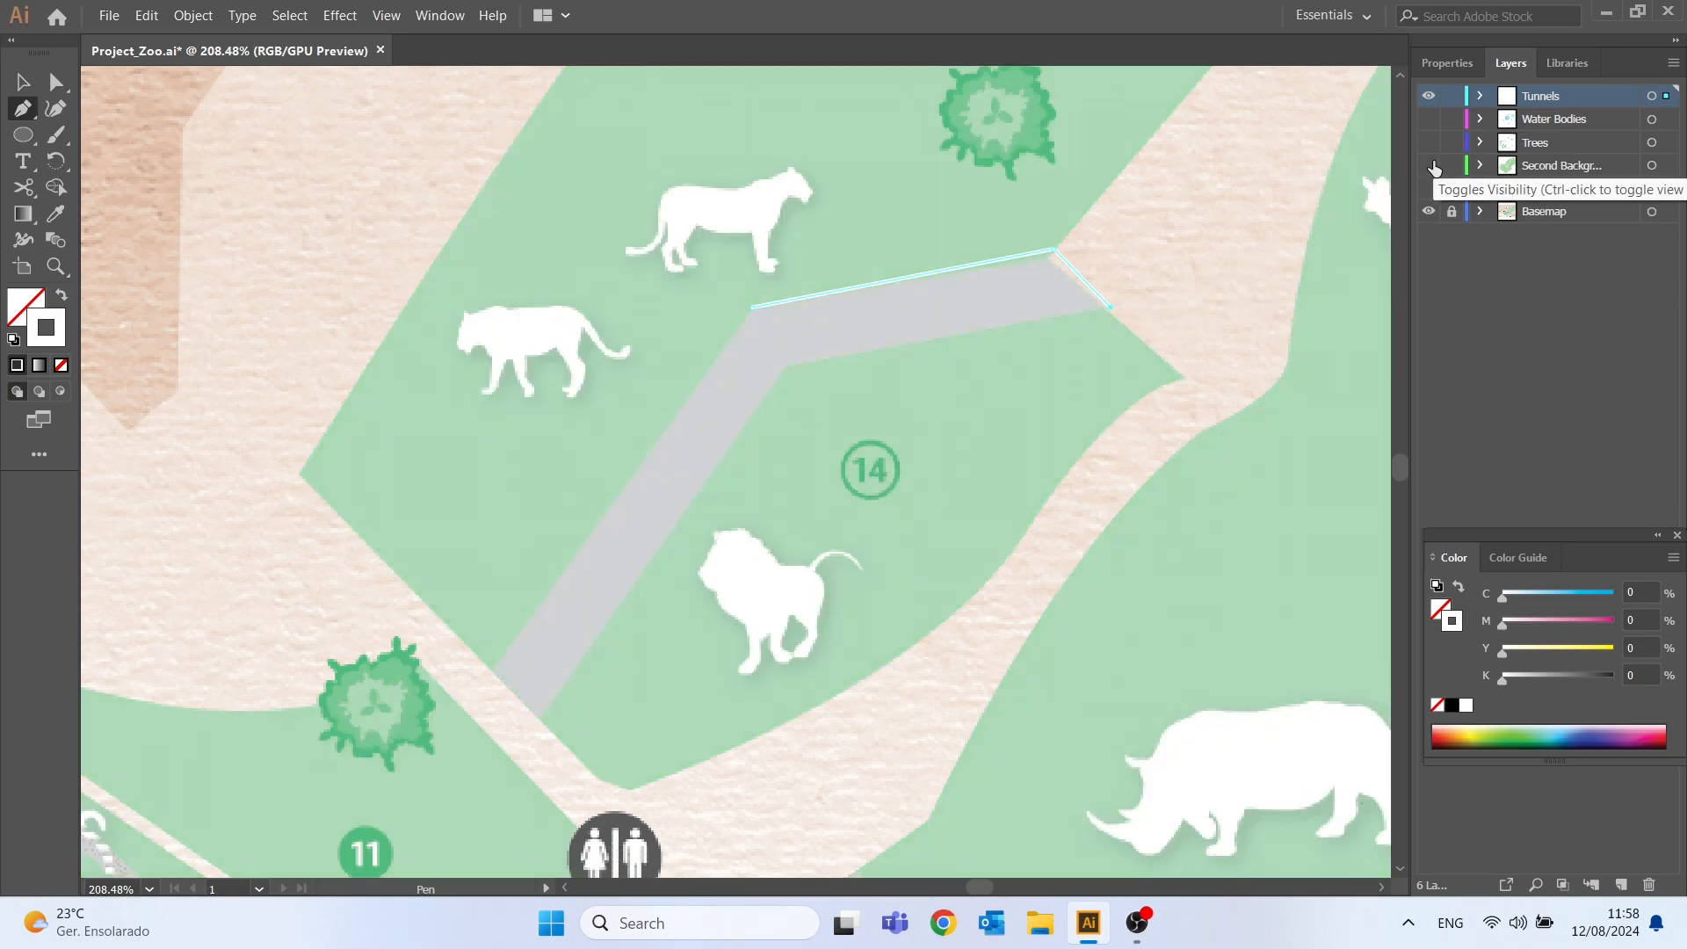
{"action": "left_click", "coordinate": [1430, 166]}
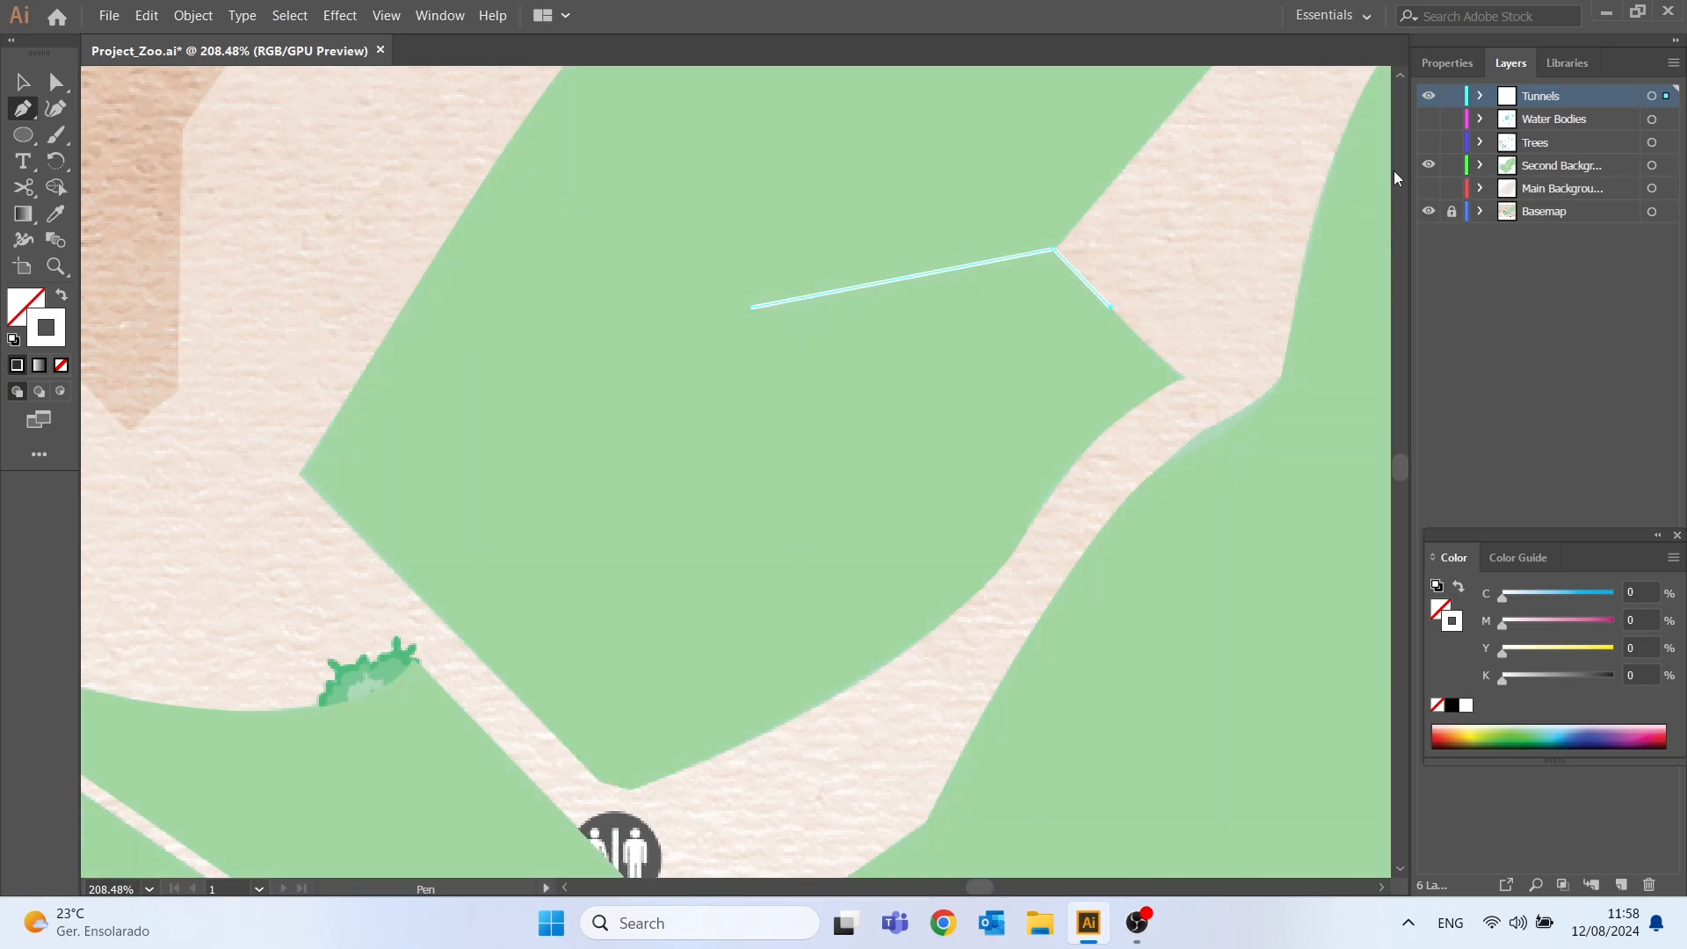
- Complete the tunnel outline through the inner bend and both southwest end corners, closing the path at its starting point
{"action": "left_click", "coordinate": [785, 375]}
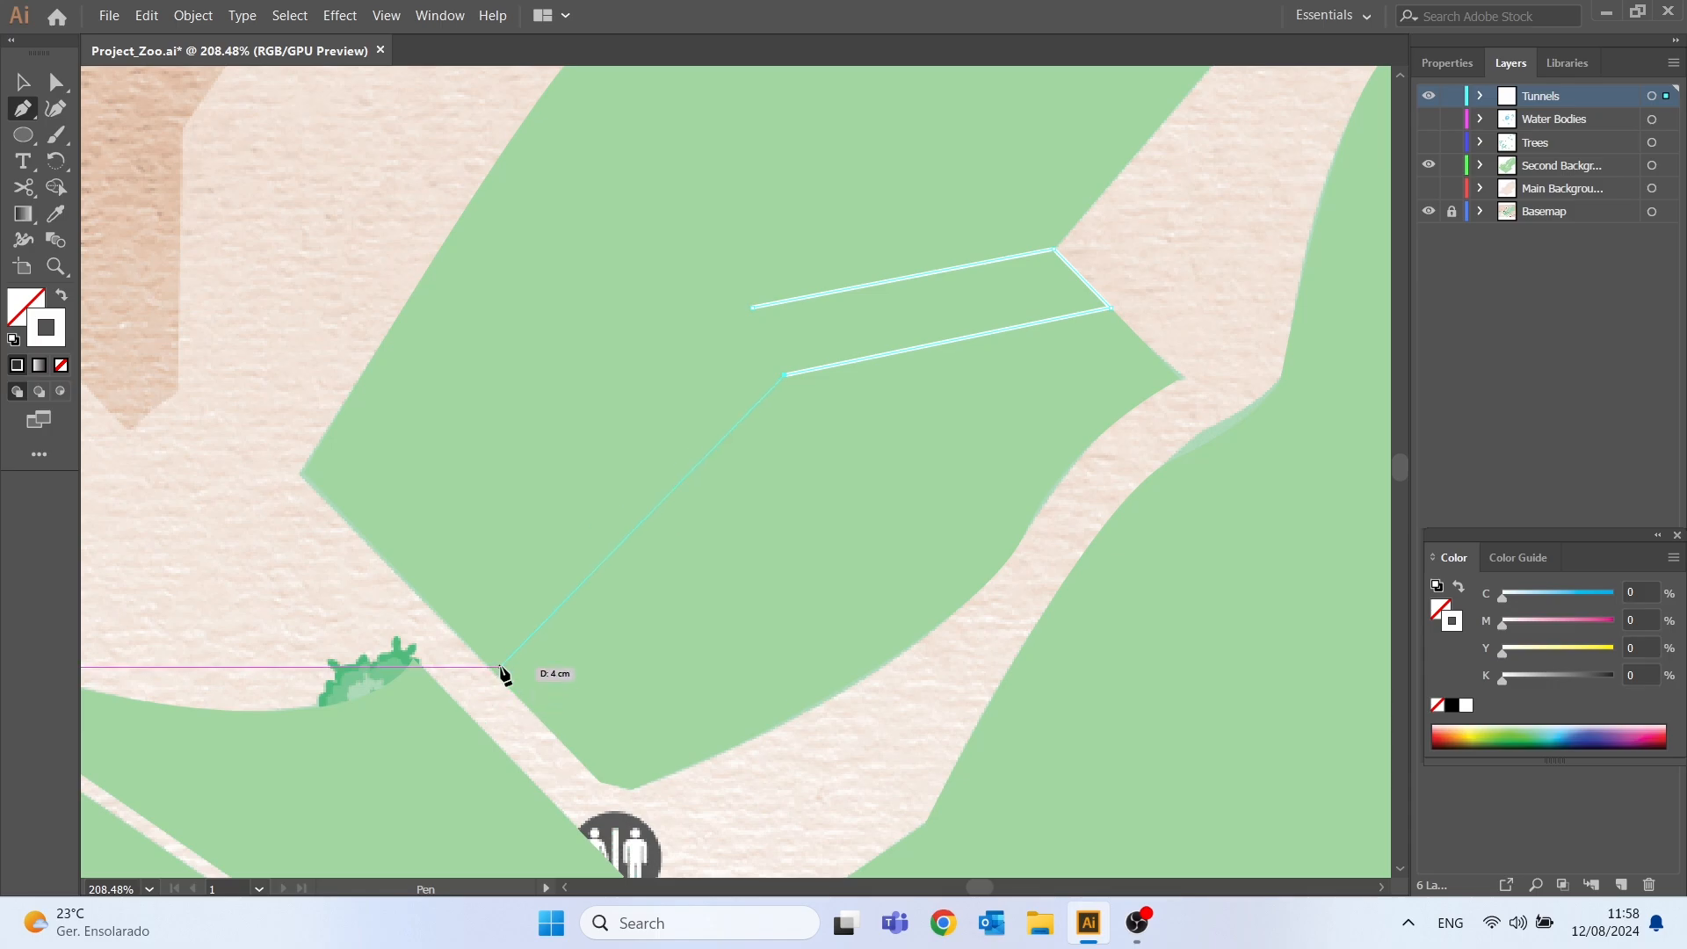
{"action": "left_click", "coordinate": [1434, 169]}
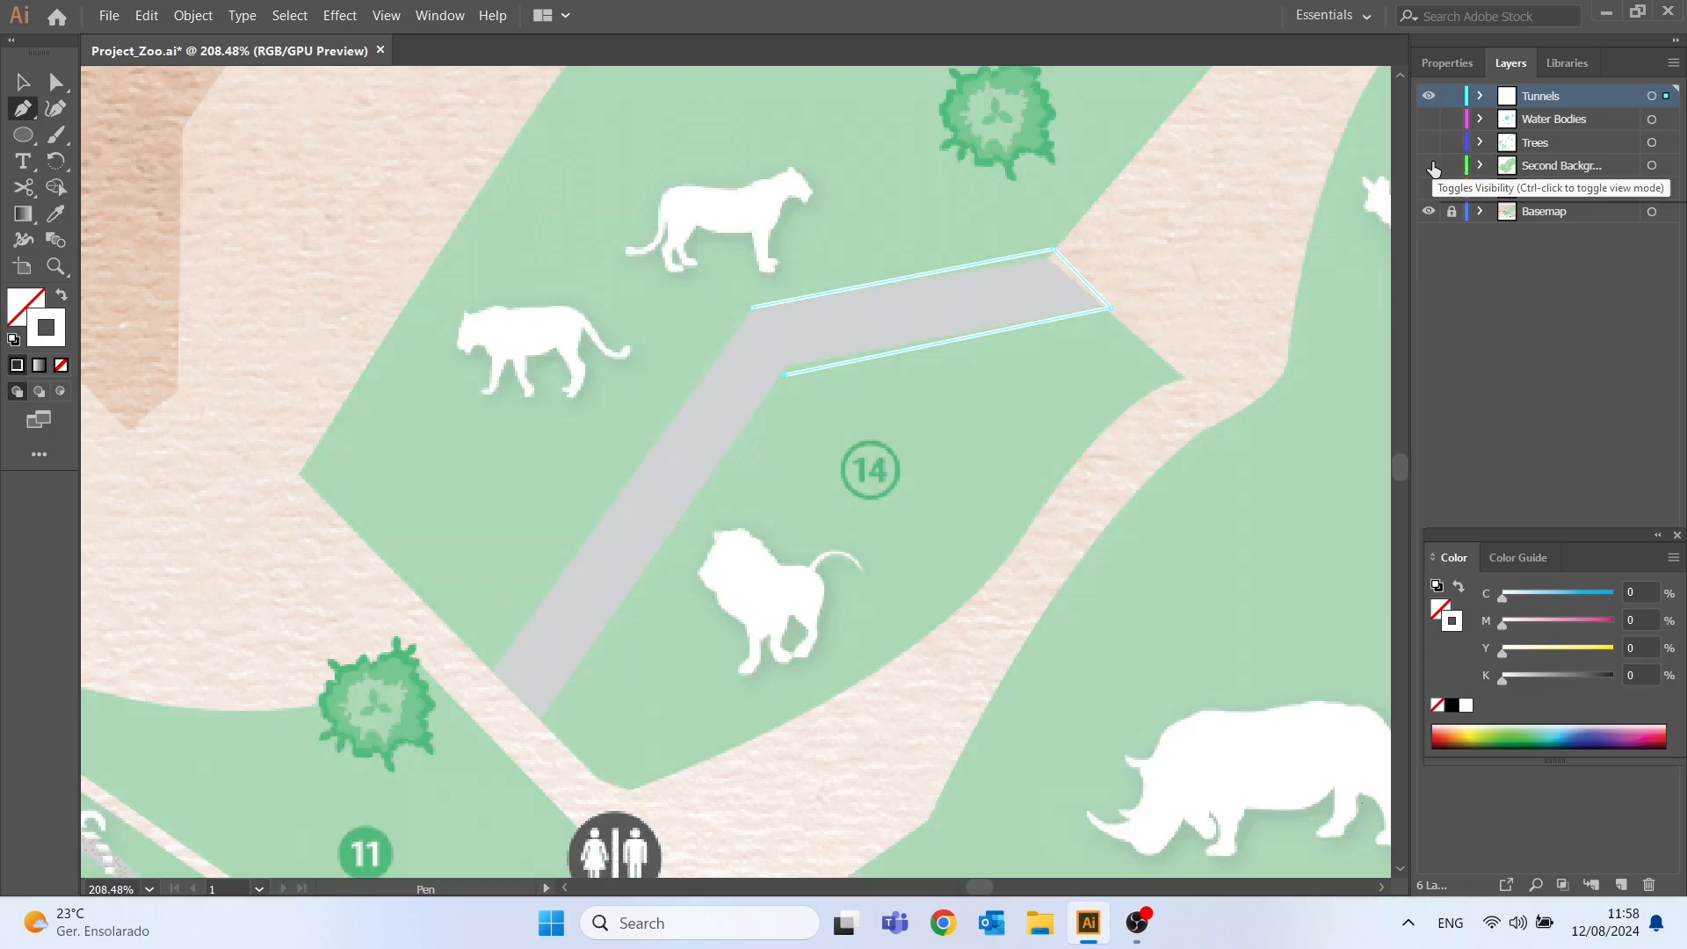
{"action": "left_click", "coordinate": [1434, 169]}
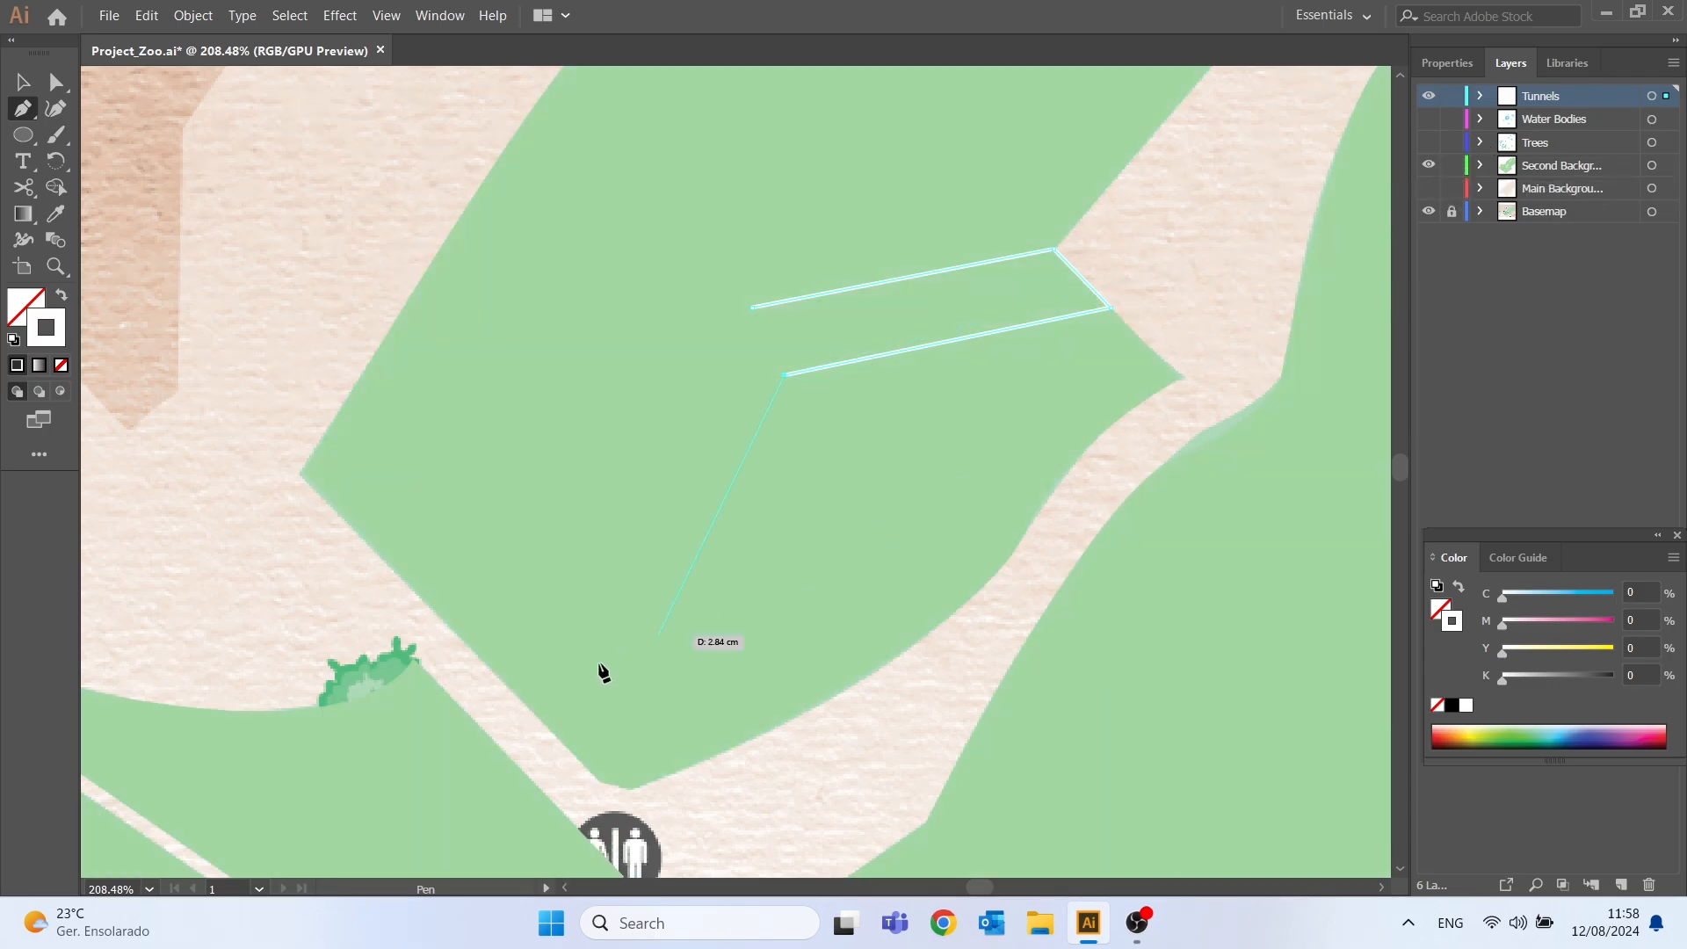
{"action": "left_click", "coordinate": [544, 722]}
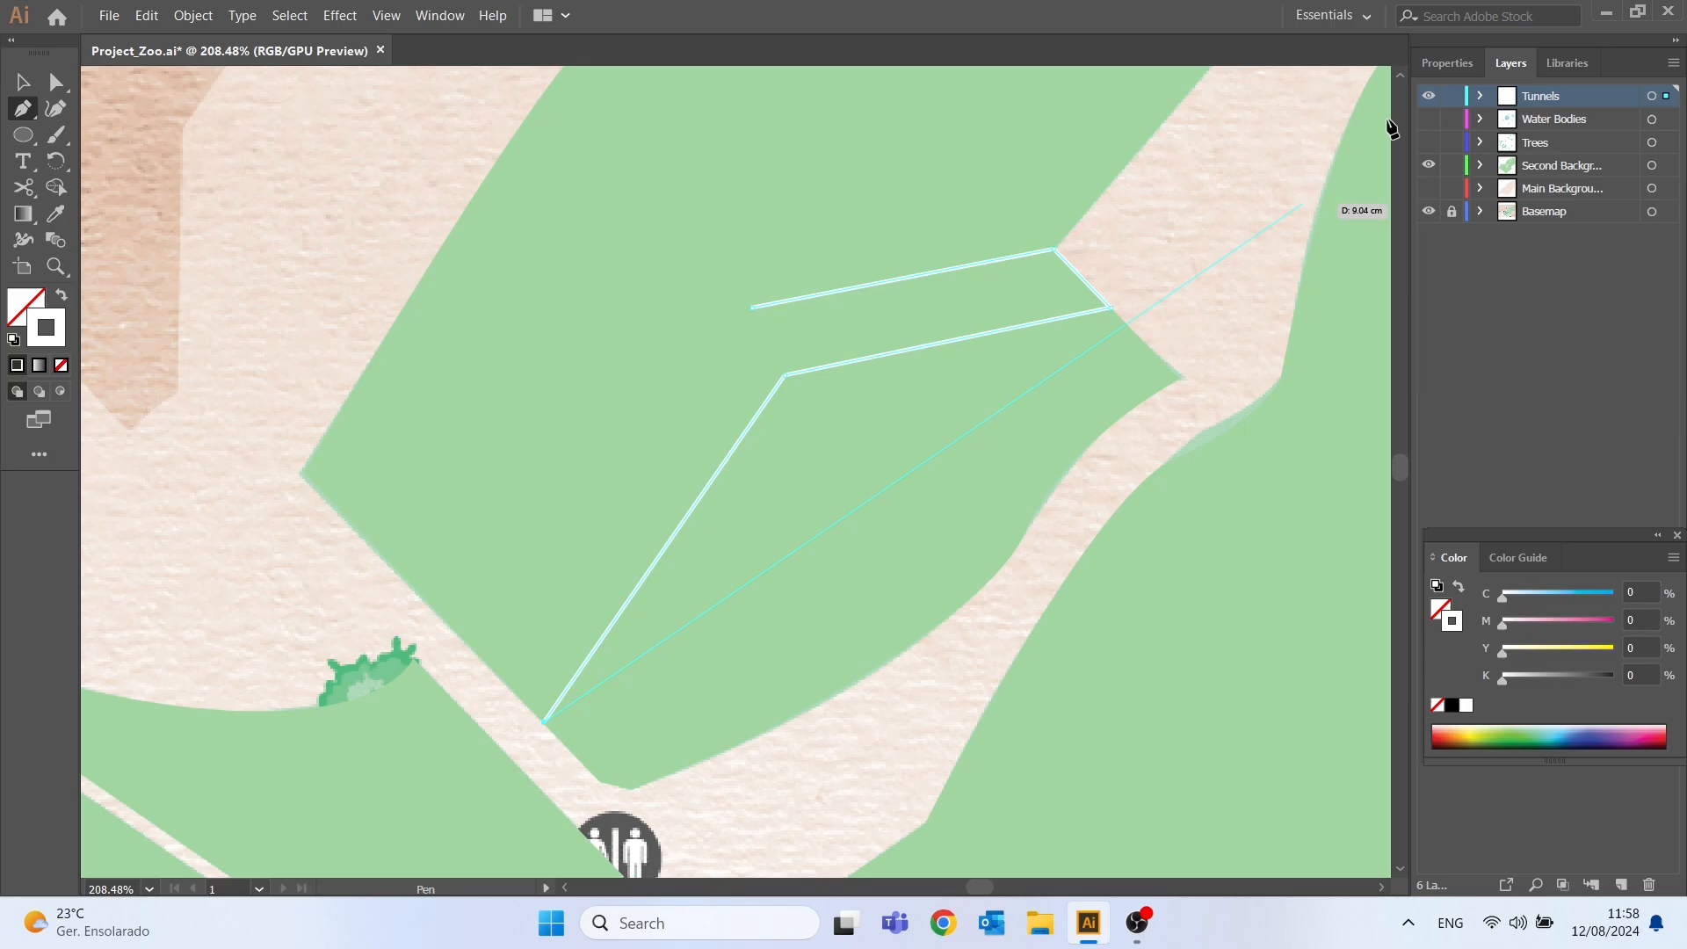
{"action": "left_click", "coordinate": [1430, 166]}
{"action": "left_click", "coordinate": [1430, 167]}
{"action": "left_click", "coordinate": [491, 671]}
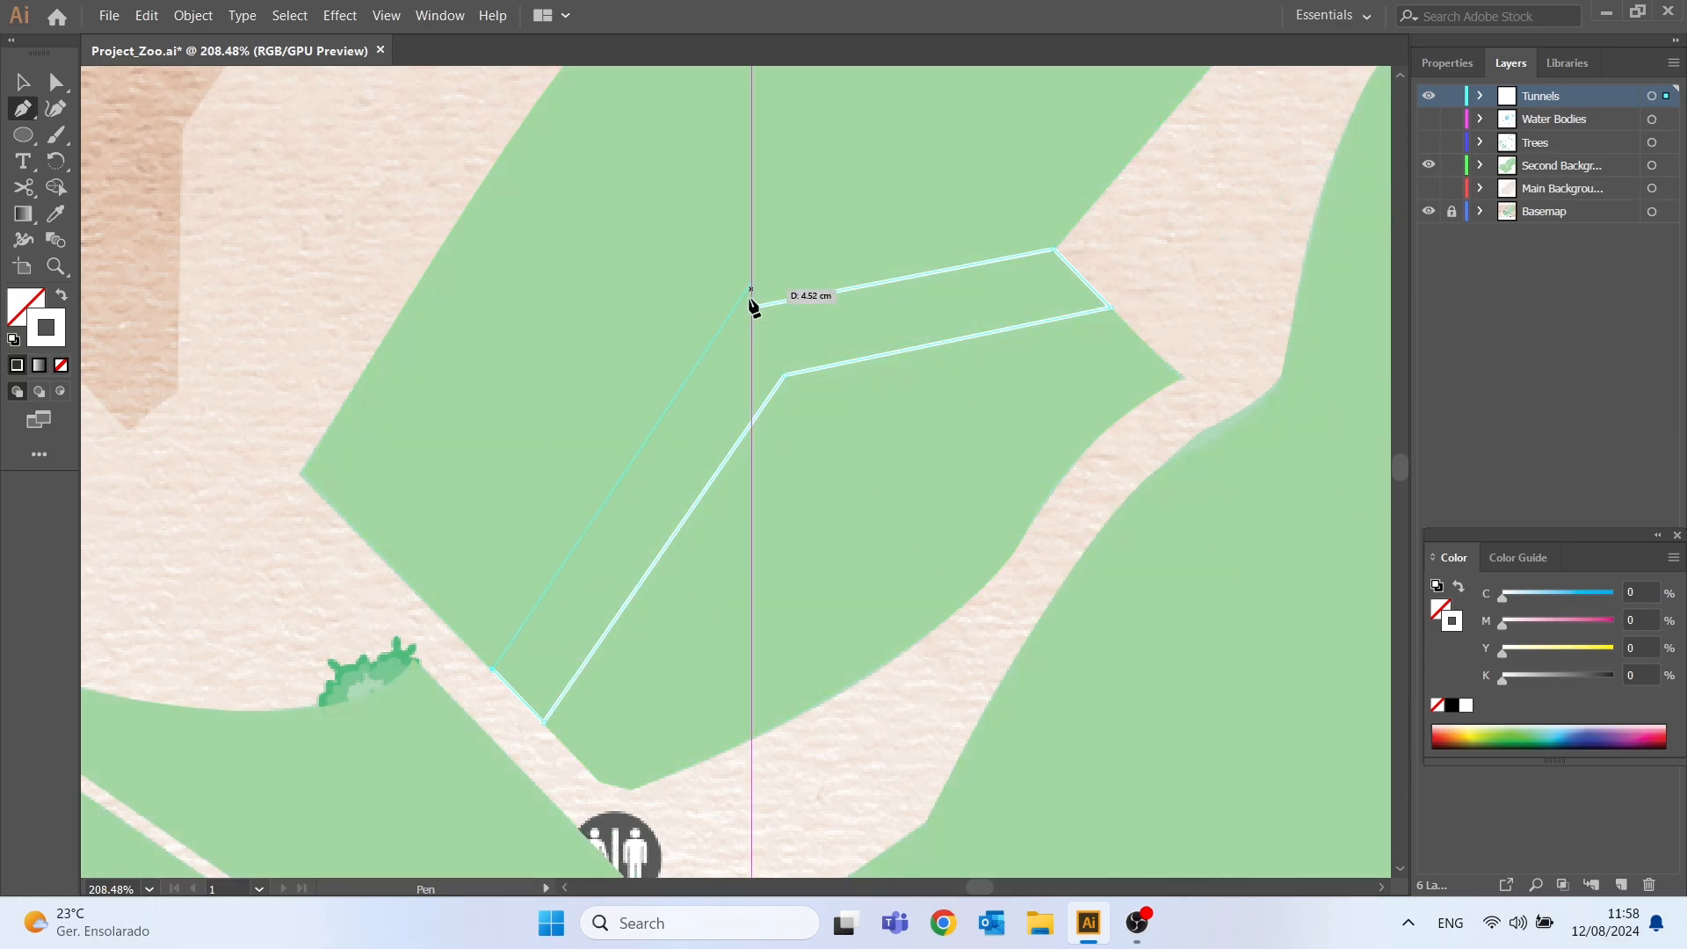
{"action": "left_click", "coordinate": [753, 307]}
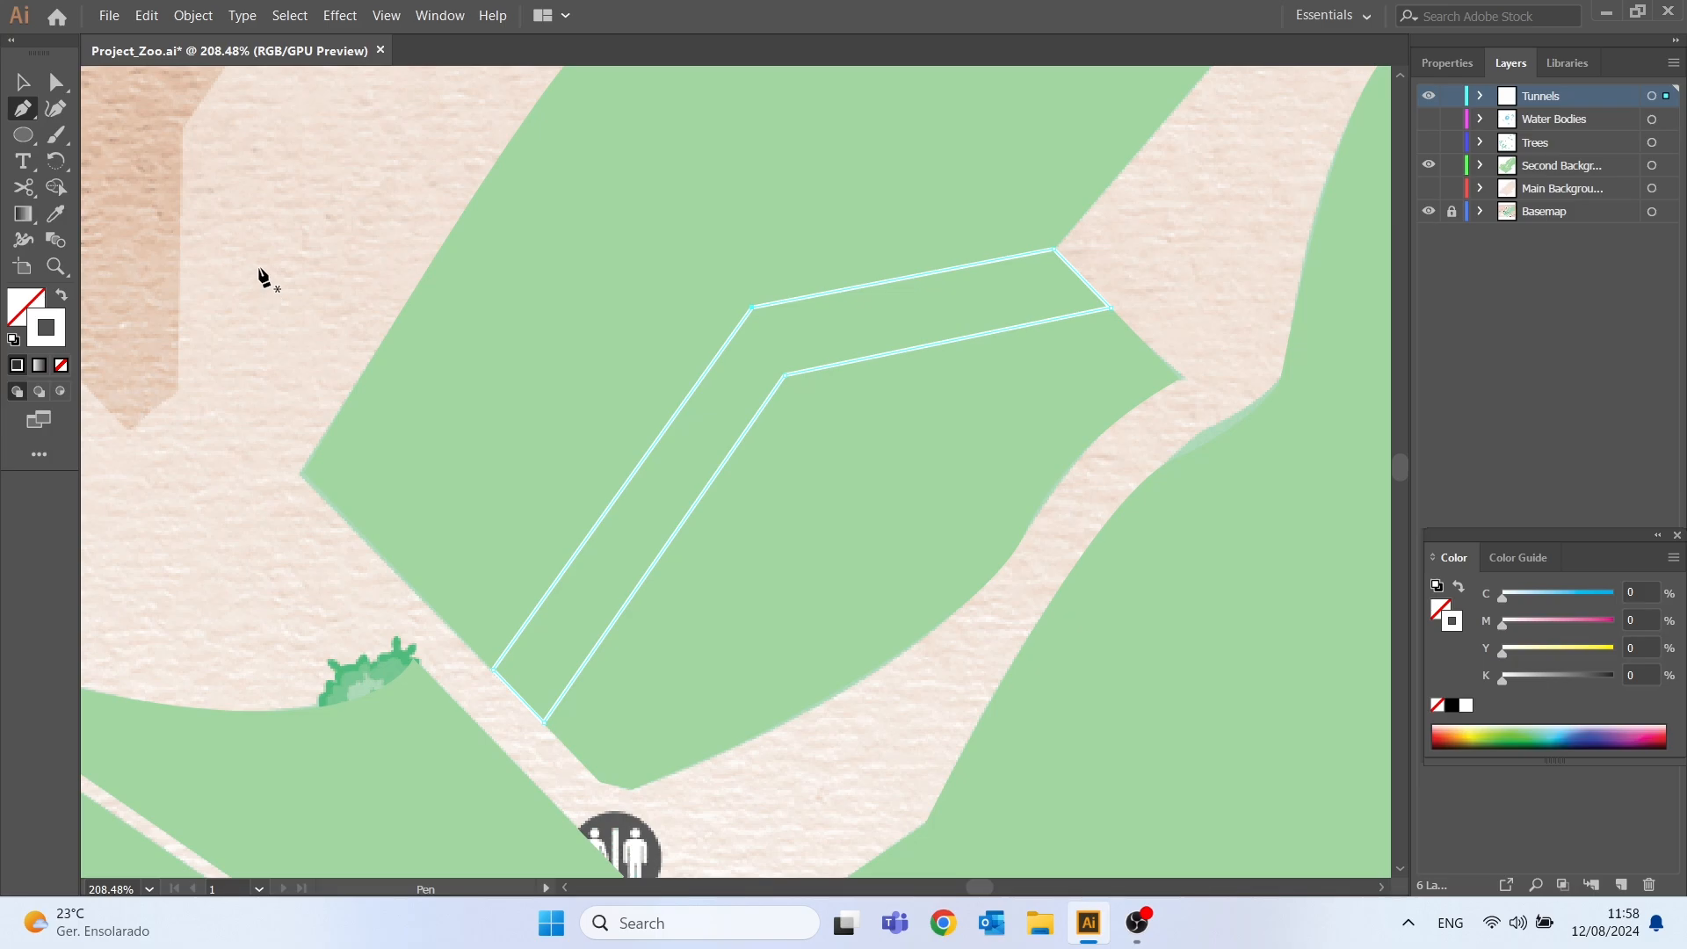
{"action": "key", "text": "v"}
- Hide the Second Background layer and examine the rest of the map for other grey tunnels
{"action": "key", "text": "h"}
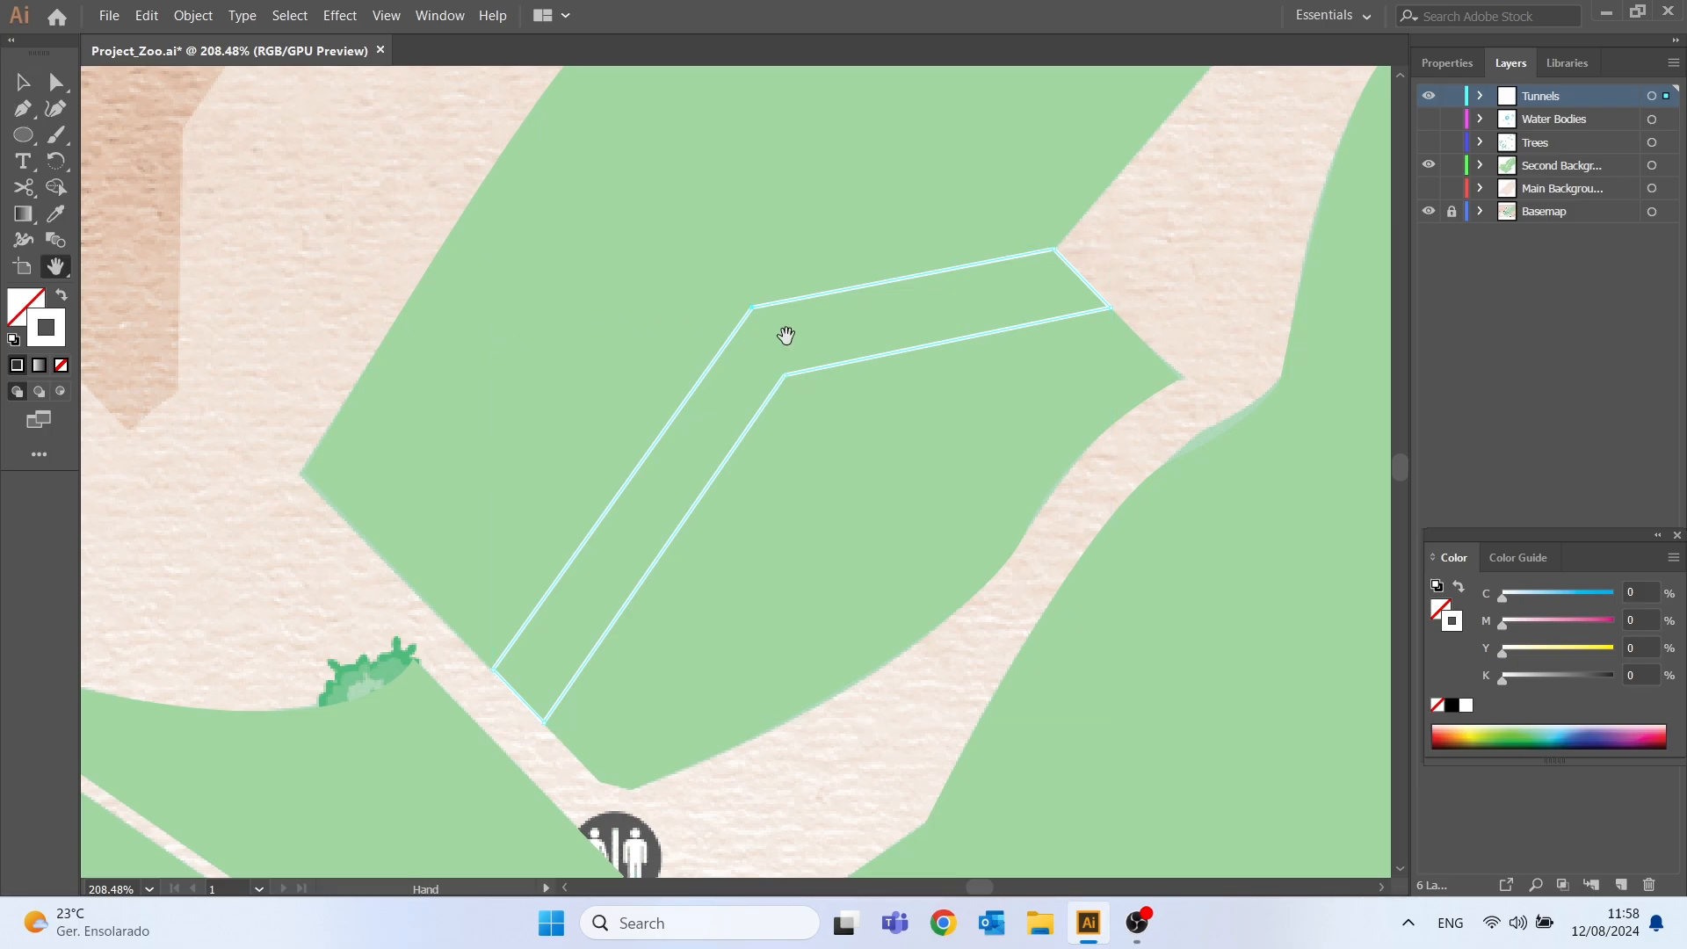
{"action": "left_click_drag", "start_coordinate": [609, 403], "coordinate": [1013, 89]}
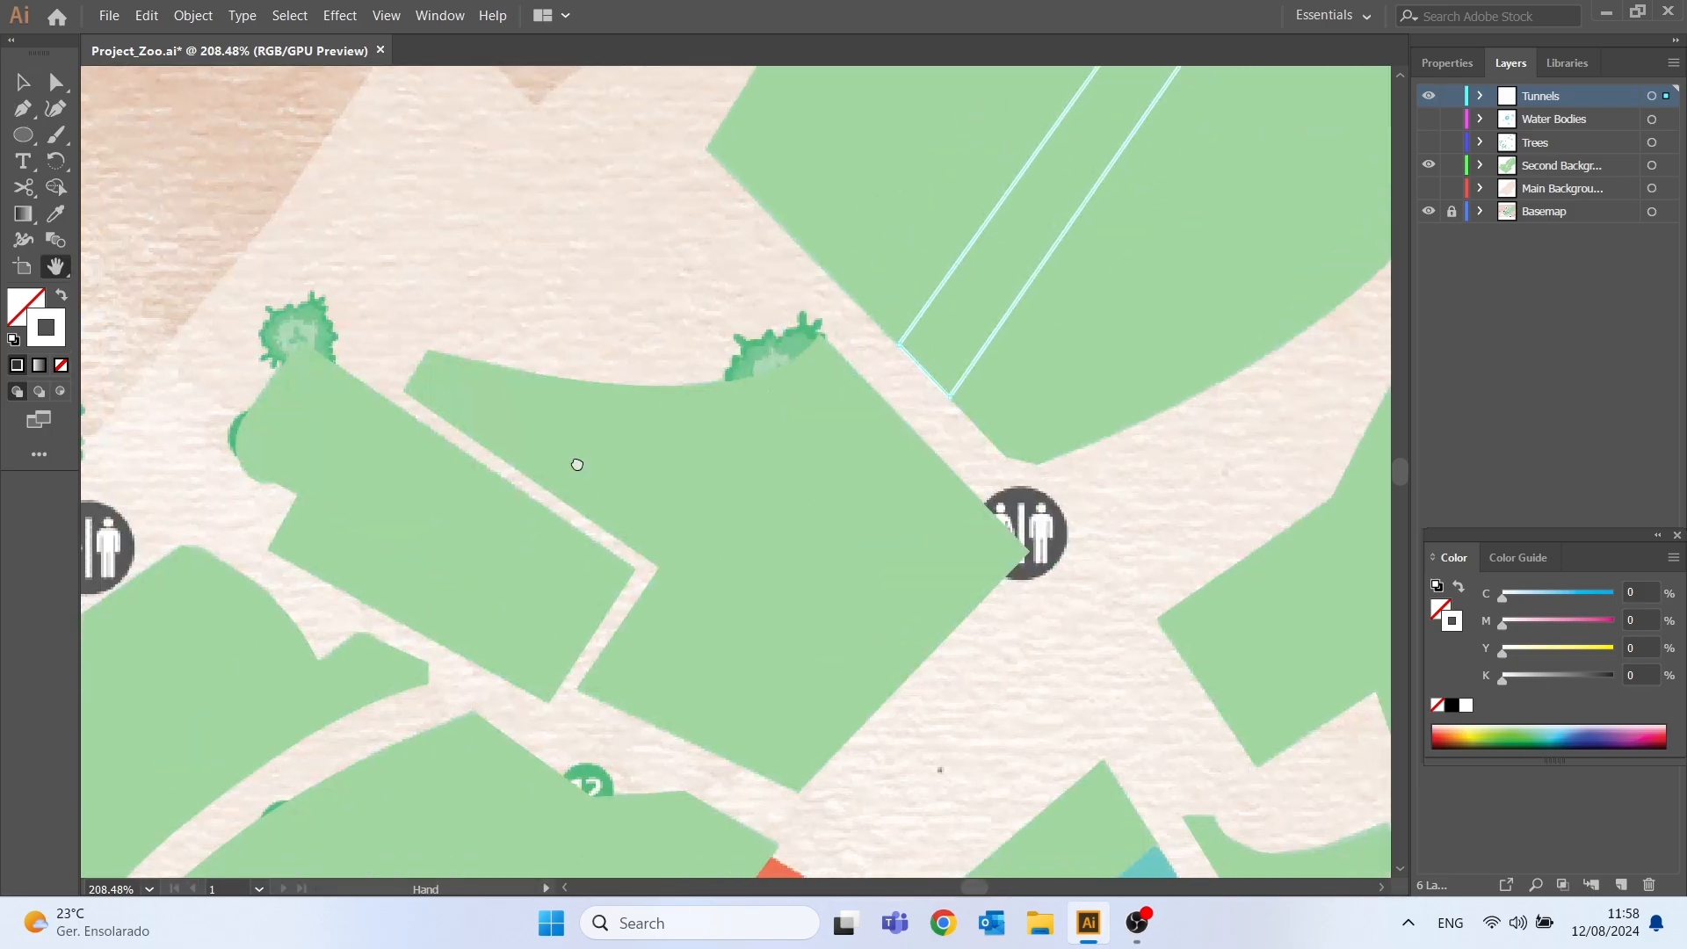
{"action": "left_click_drag", "start_coordinate": [536, 554], "coordinate": [718, 86]}
{"action": "left_click_drag", "start_coordinate": [671, 619], "coordinate": [197, 240]}
{"action": "left_click_drag", "start_coordinate": [713, 518], "coordinate": [290, 165]}
{"action": "left_click_drag", "start_coordinate": [681, 541], "coordinate": [1066, 617]}
{"action": "left_click", "coordinate": [1432, 176]}
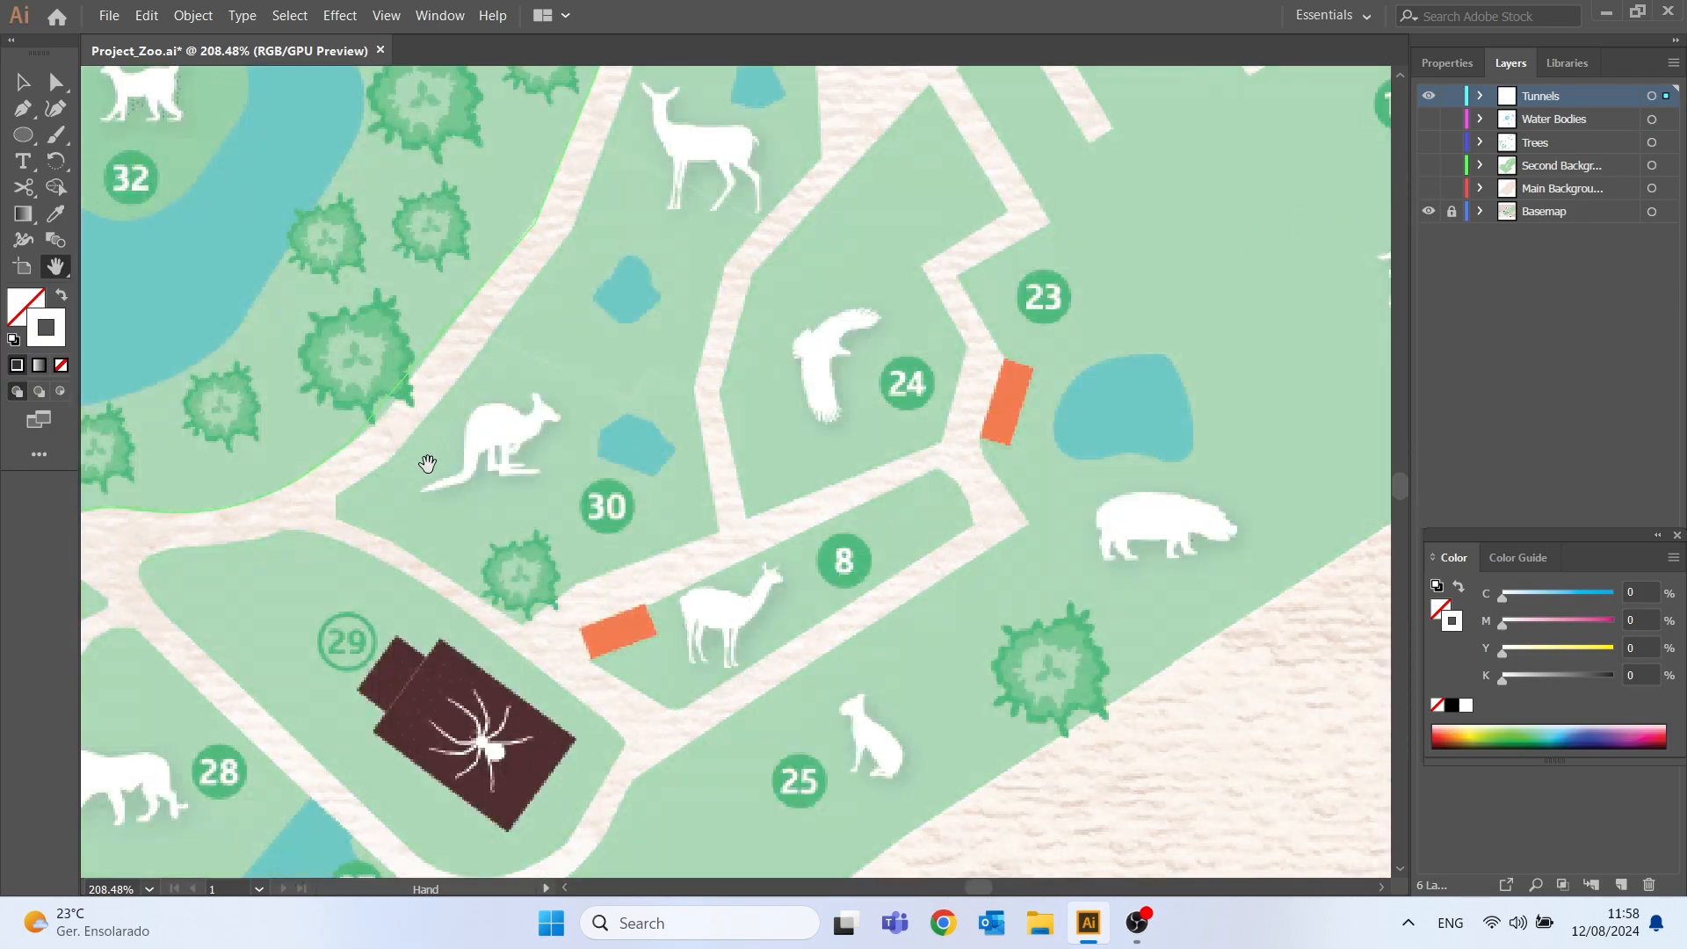
{"action": "left_click_drag", "start_coordinate": [497, 264], "coordinate": [697, 532]}
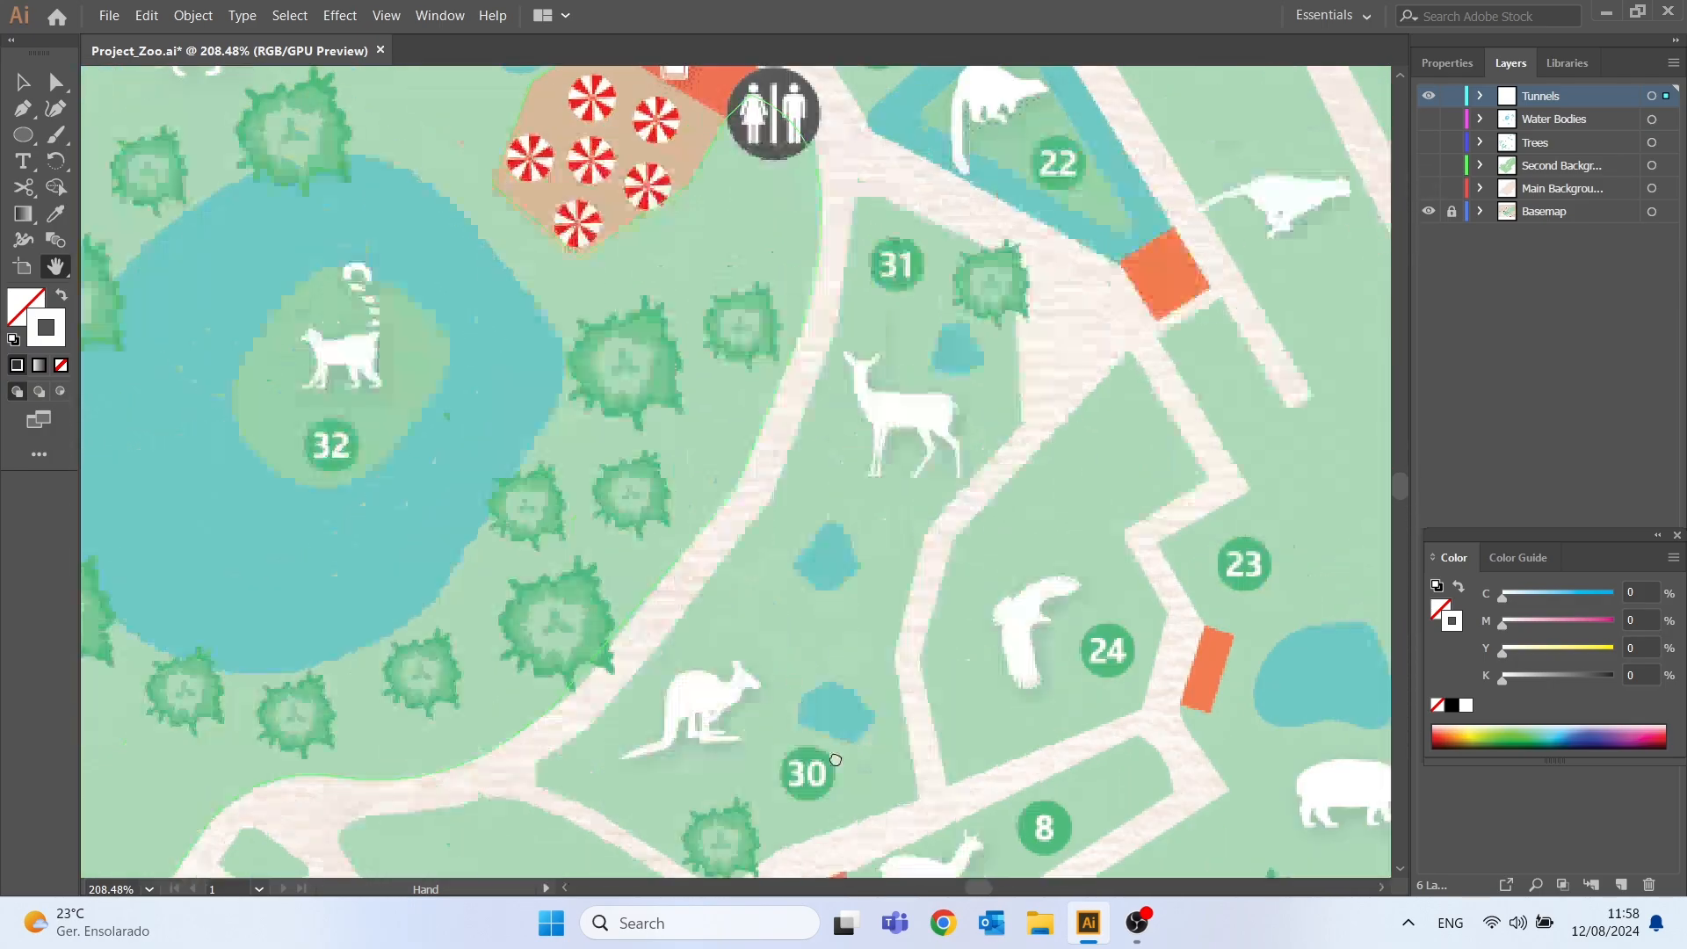
{"action": "left_click_drag", "start_coordinate": [561, 167], "coordinate": [785, 512]}
{"action": "left_click_drag", "start_coordinate": [448, 670], "coordinate": [1104, 444]}
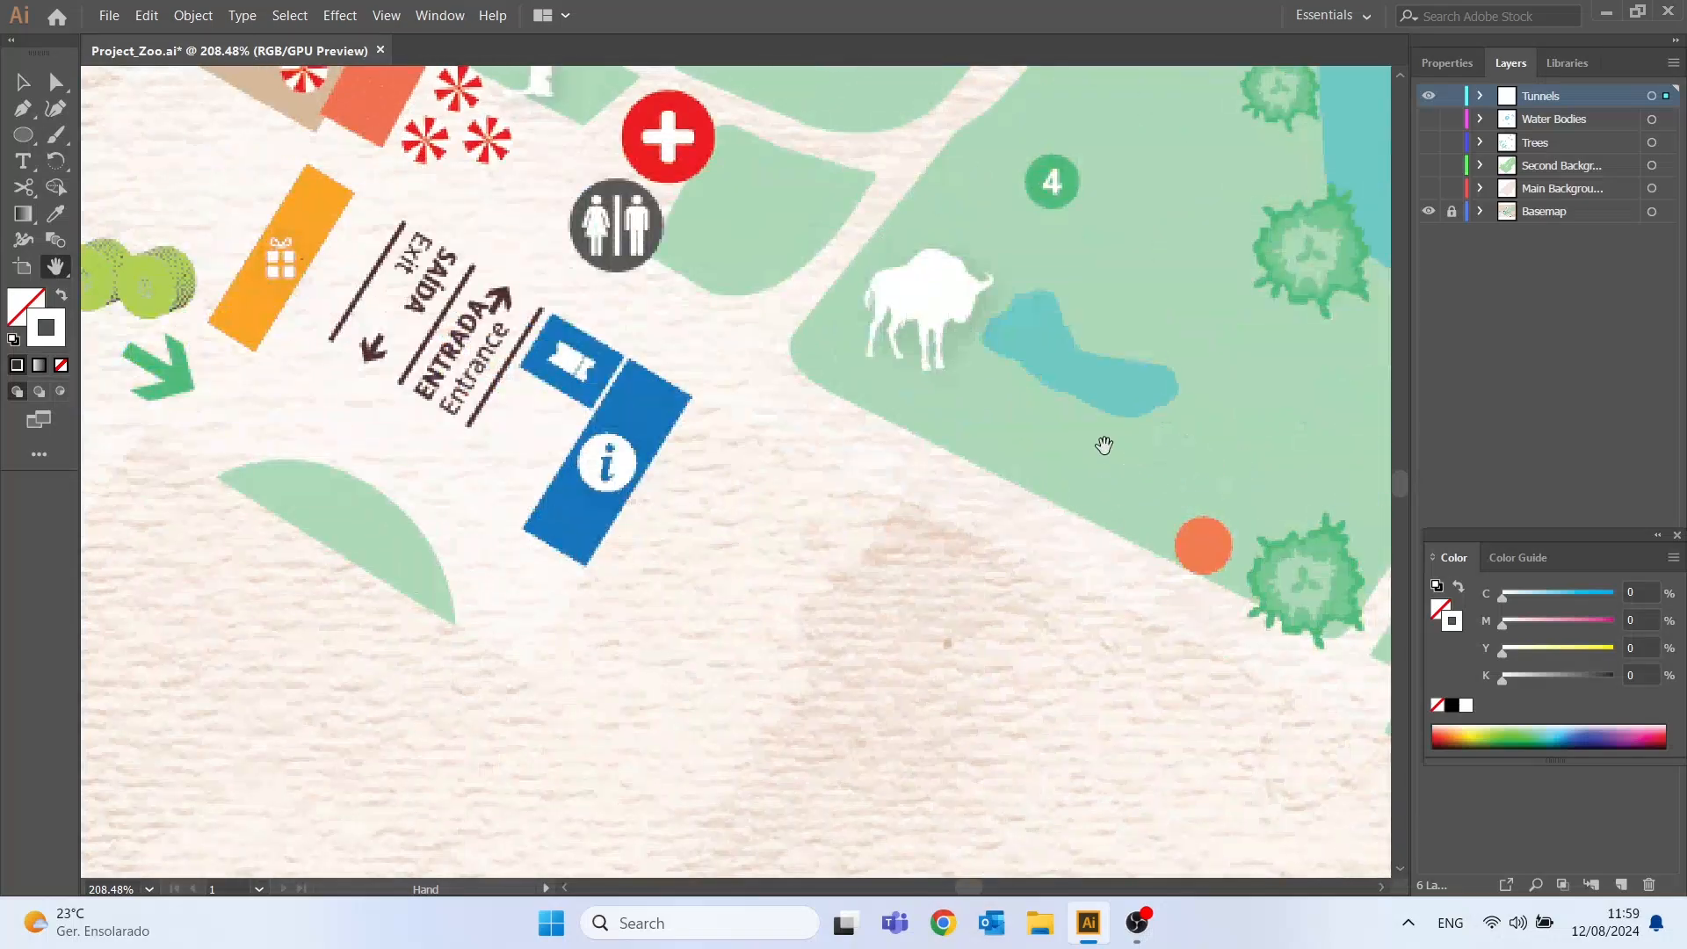
{"action": "left_click_drag", "start_coordinate": [598, 311], "coordinate": [643, 851]}
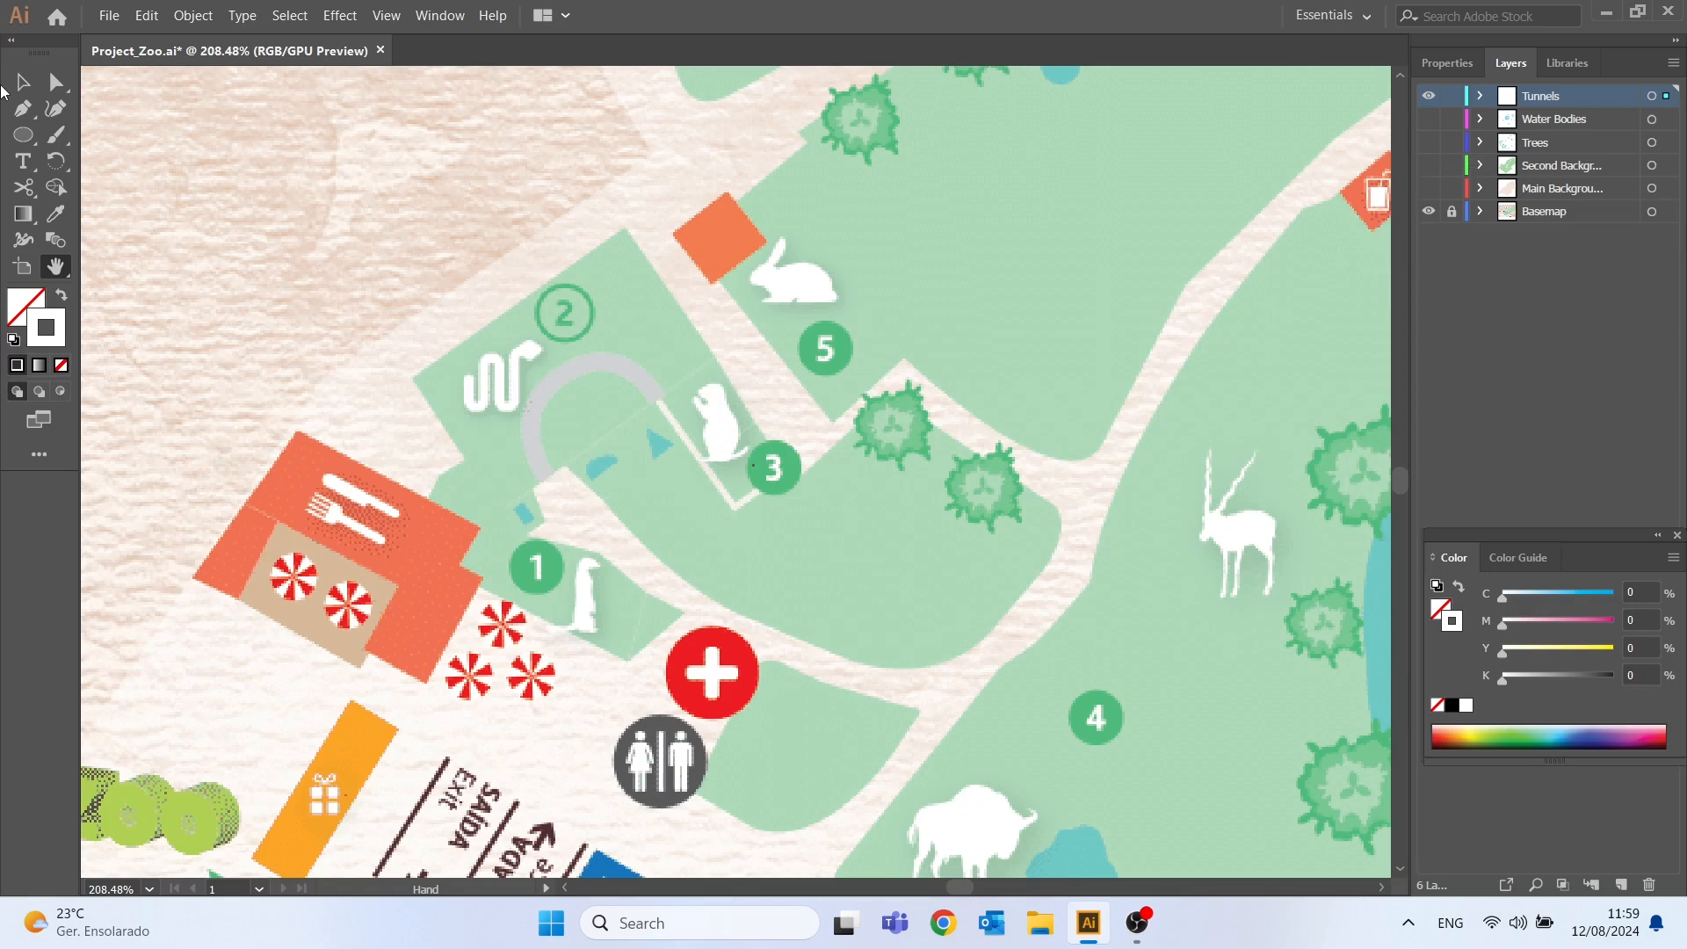
- Draw a circle fitted to the inner edge of the curved grey tunnel near habitat 2
{"action": "left_click", "coordinate": [22, 108]}
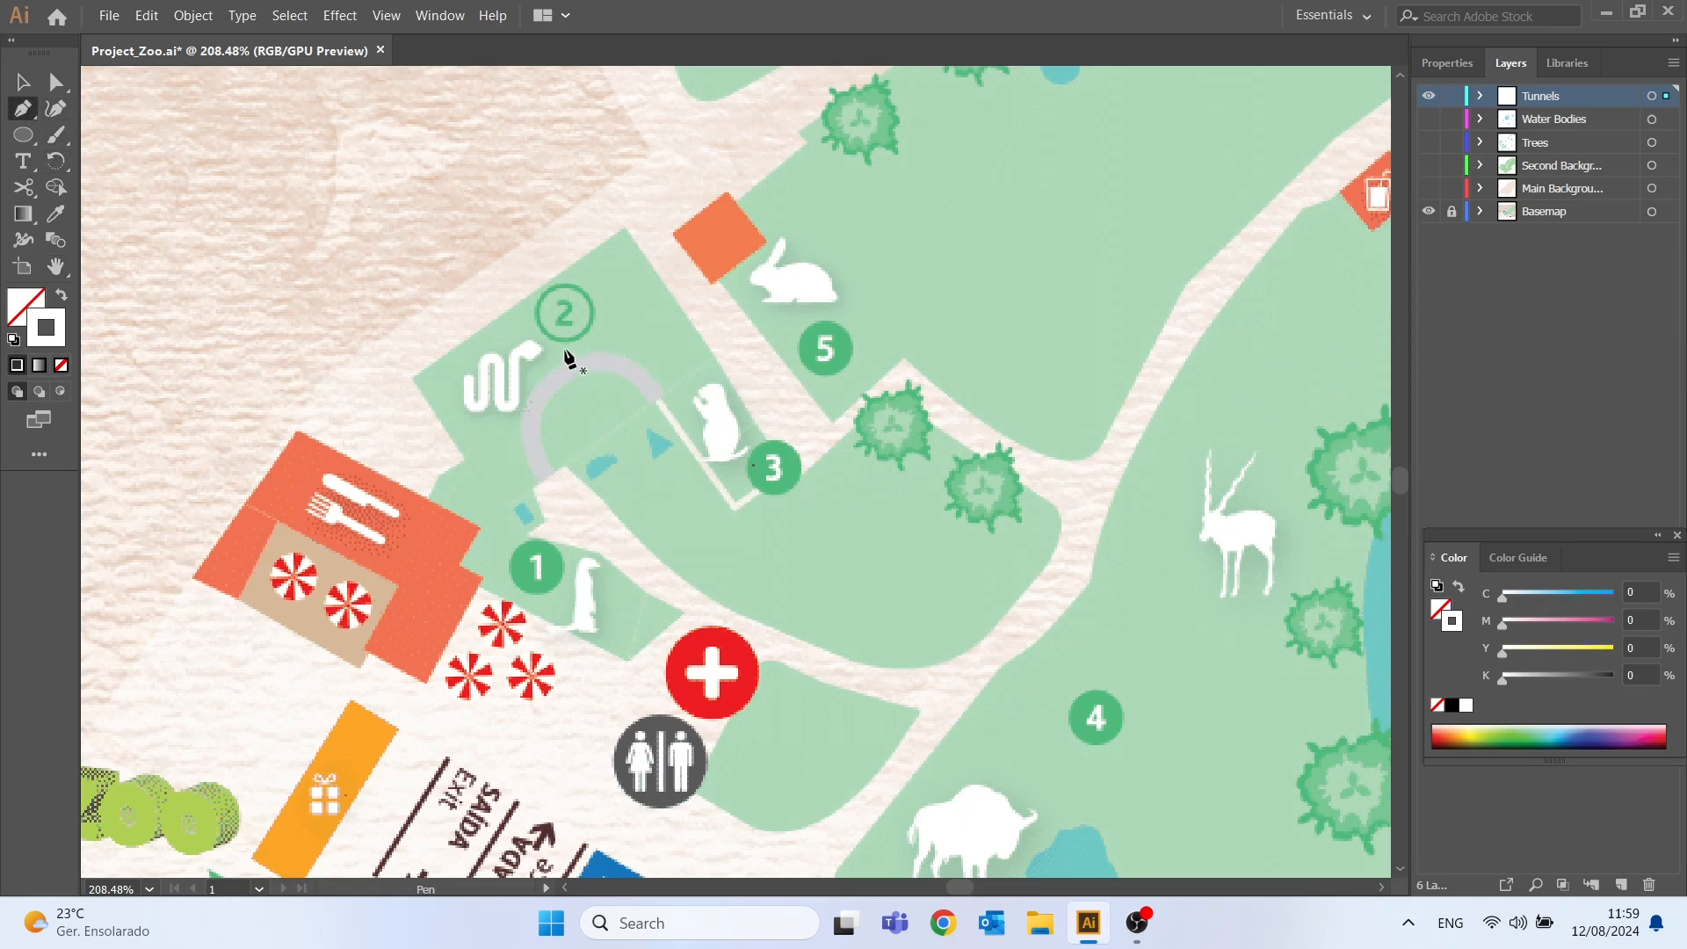
{"action": "key", "text": "z"}
{"action": "left_click_drag", "start_coordinate": [518, 410], "coordinate": [759, 531]}
{"action": "key", "text": "l"}
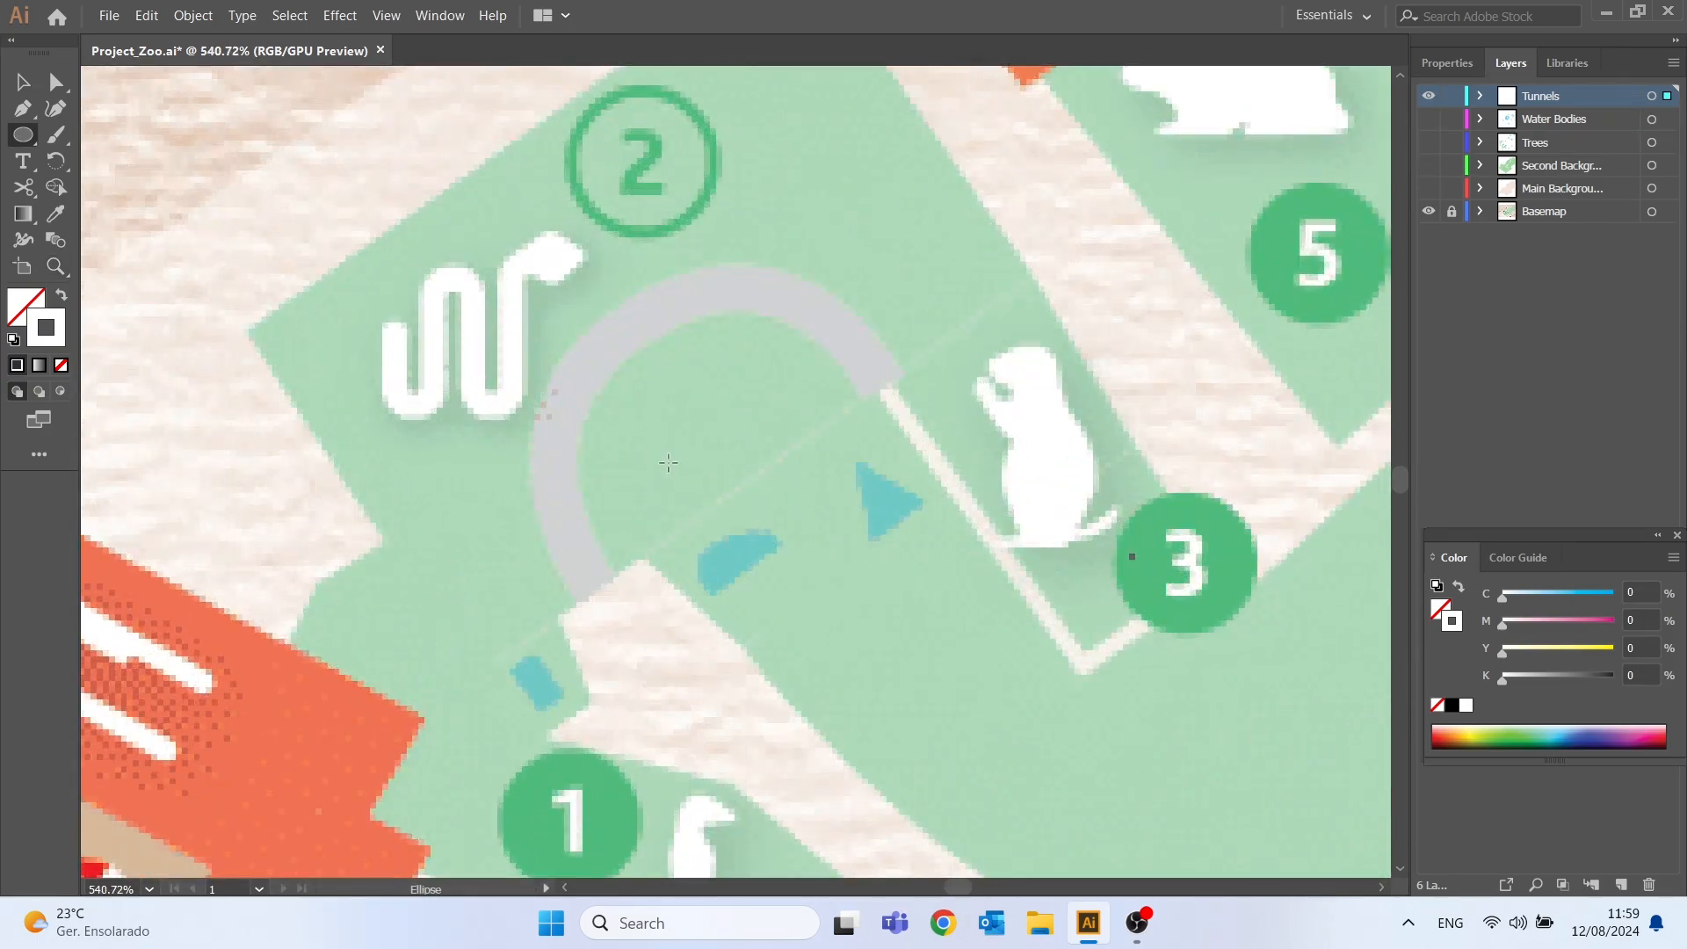
{"action": "left_click", "coordinate": [669, 463]}
{"action": "left_click", "coordinate": [75, 153]}
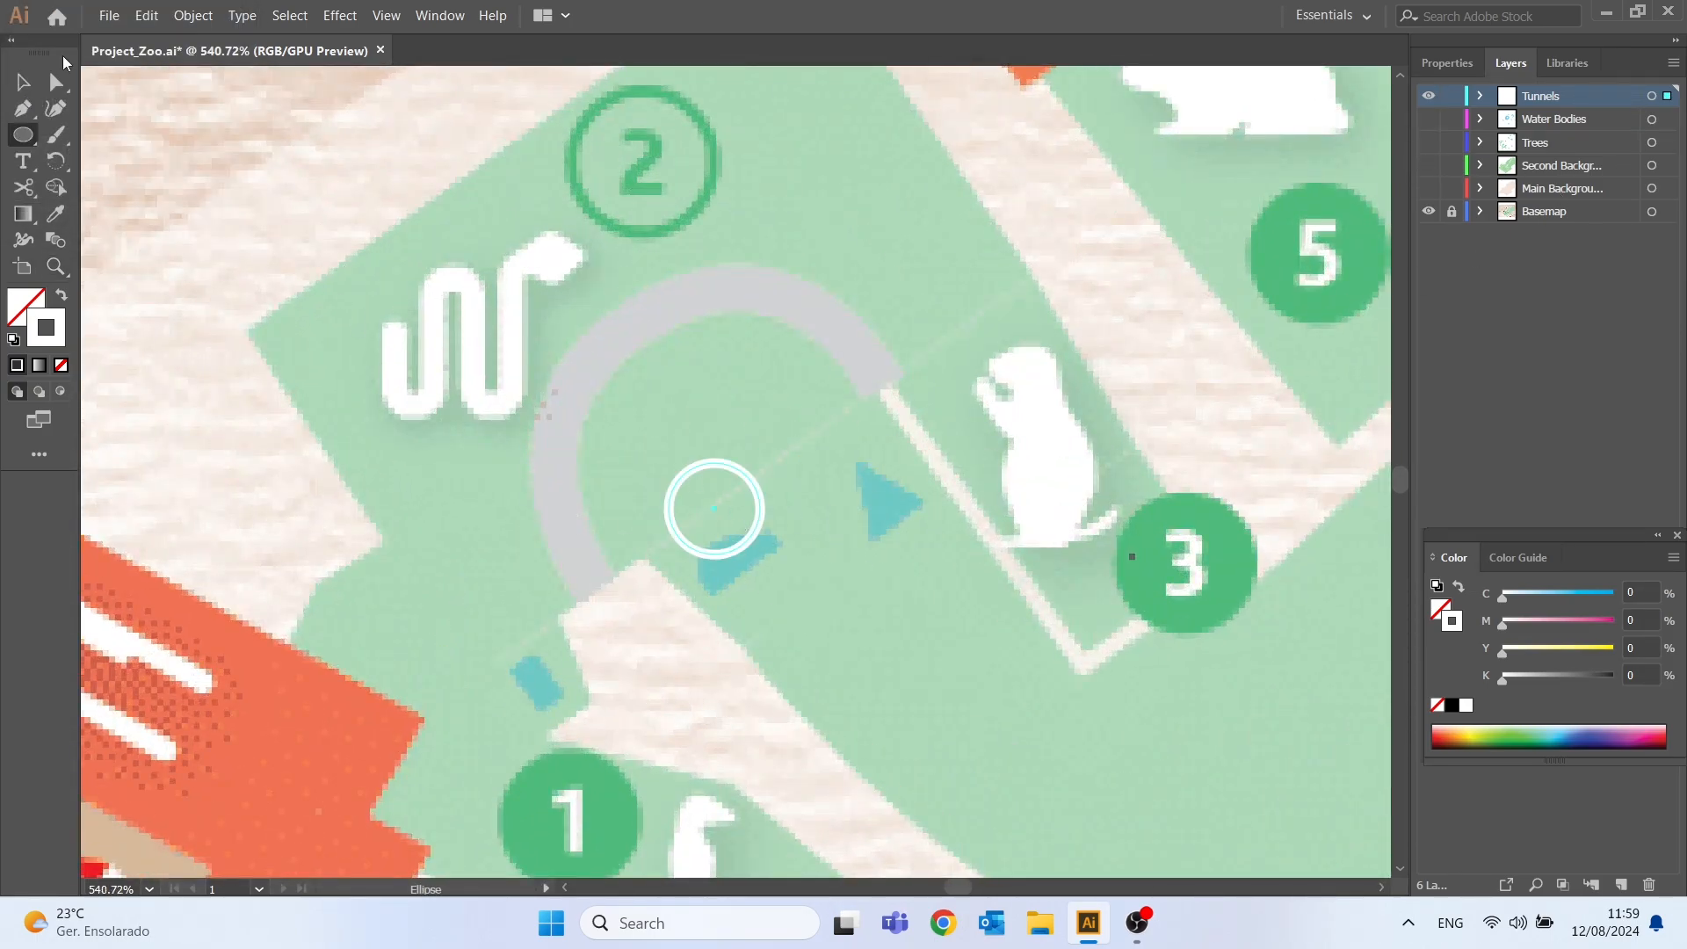
{"action": "key", "text": "v"}
{"action": "left_click_drag", "start_coordinate": [759, 554], "coordinate": [1125, 793]}
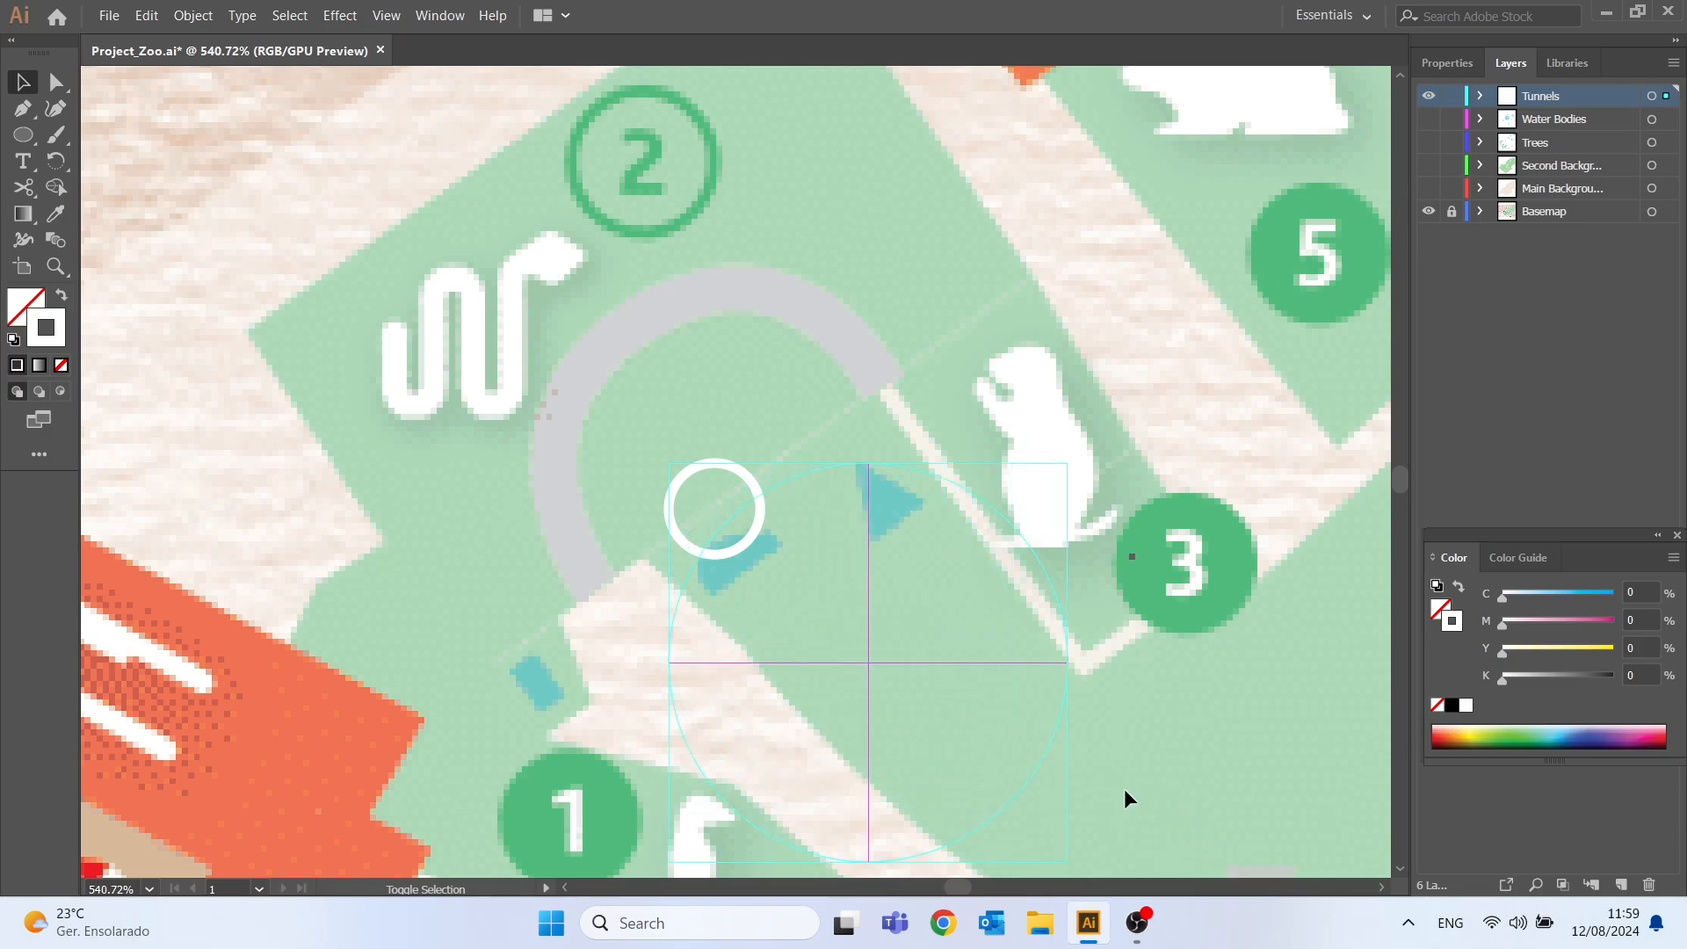
{"action": "left_click_drag", "start_coordinate": [967, 494], "coordinate": [858, 332]}
{"action": "left_click_drag", "start_coordinate": [969, 701], "coordinate": [868, 606]}
- Add a second, larger circle and fit it to the outer edge of the curved tunnel near habitat 2
{"action": "mouse_move", "coordinate": [646, 320]}
{"action": "left_mouse_down"}
{"action": "mouse_move", "coordinate": [661, 340]}
{"action": "mouse_move", "coordinate": [493, 264]}
{"action": "mouse_move", "coordinate": [531, 272]}
{"action": "left_mouse_up"}
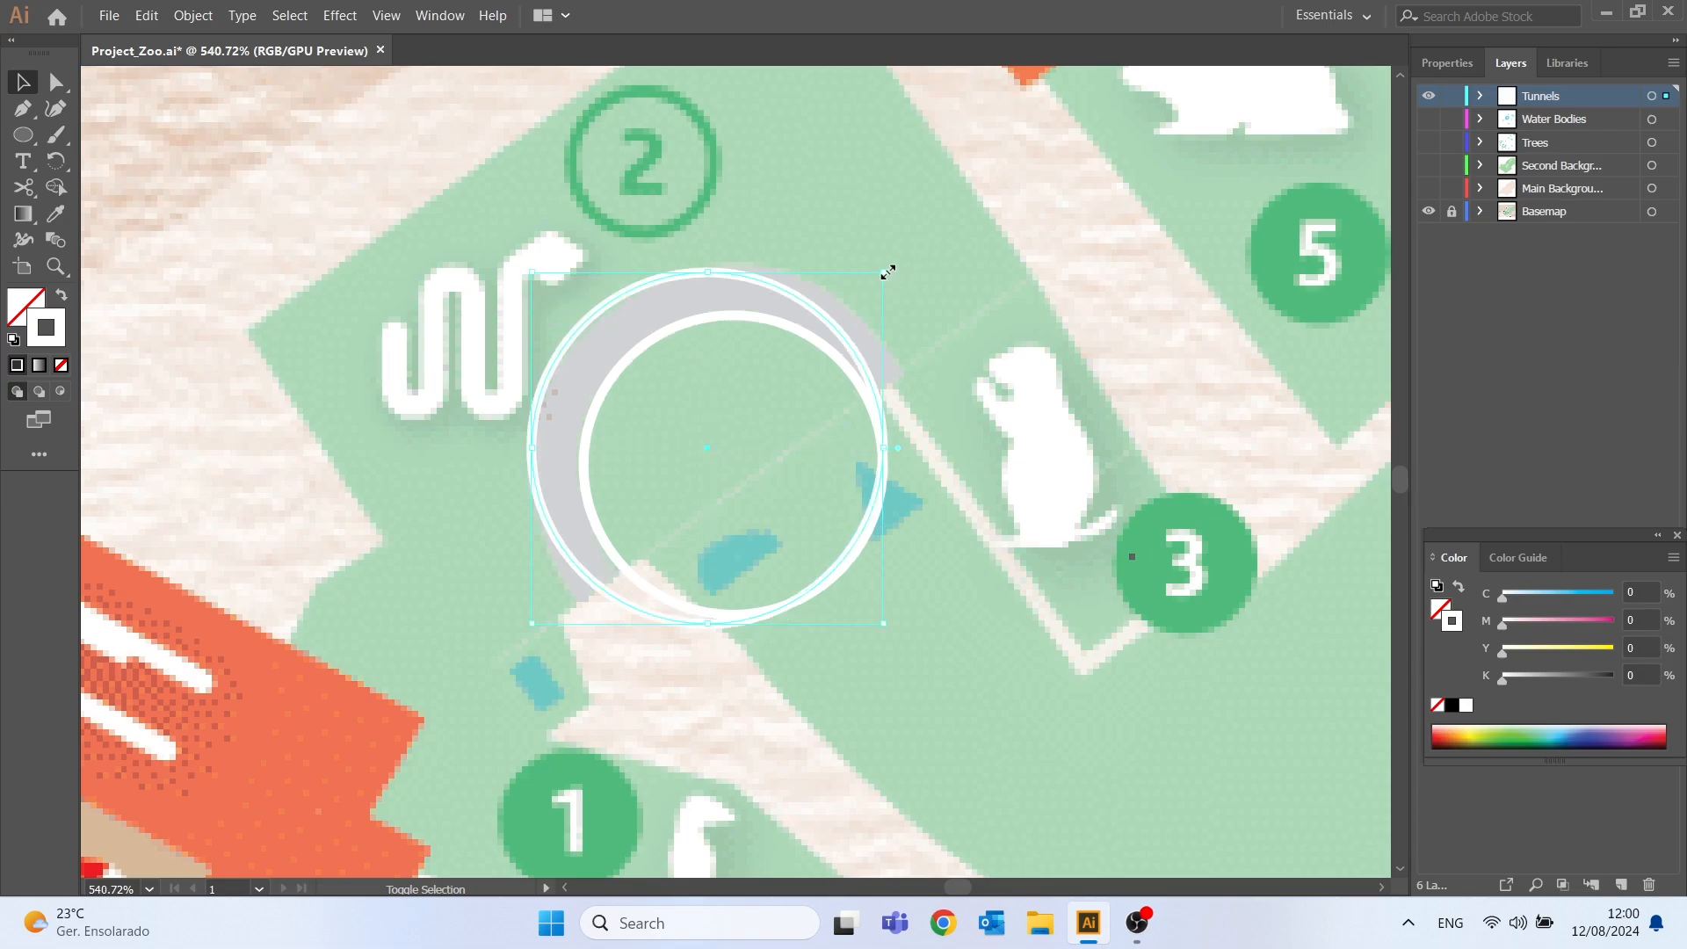
{"action": "left_click_drag", "start_coordinate": [888, 271], "coordinate": [902, 254]}
{"action": "mouse_move", "coordinate": [533, 623]}
{"action": "left_mouse_down"}
{"action": "mouse_move", "coordinate": [524, 656]}
{"action": "mouse_move", "coordinate": [566, 617]}
{"action": "left_mouse_up"}
{"action": "mouse_move", "coordinate": [639, 272]}
{"action": "left_mouse_down"}
{"action": "mouse_move", "coordinate": [641, 255]}
{"action": "mouse_move", "coordinate": [662, 293]}
{"action": "left_mouse_up"}
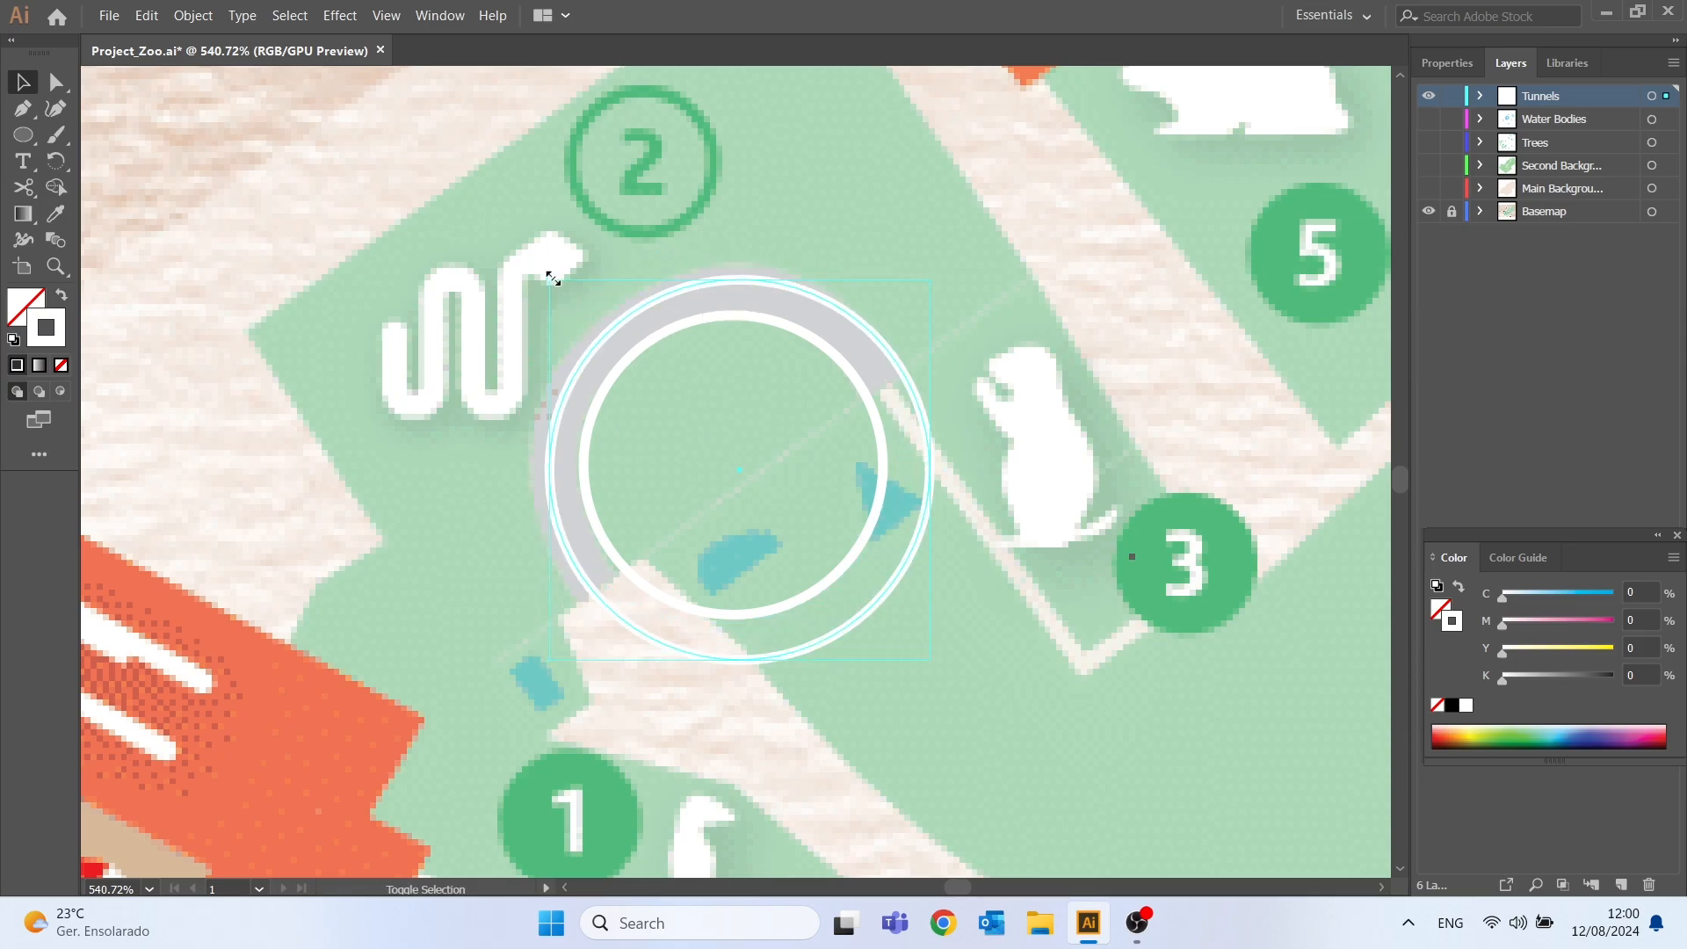
{"action": "left_click_drag", "start_coordinate": [553, 277], "coordinate": [530, 260]}
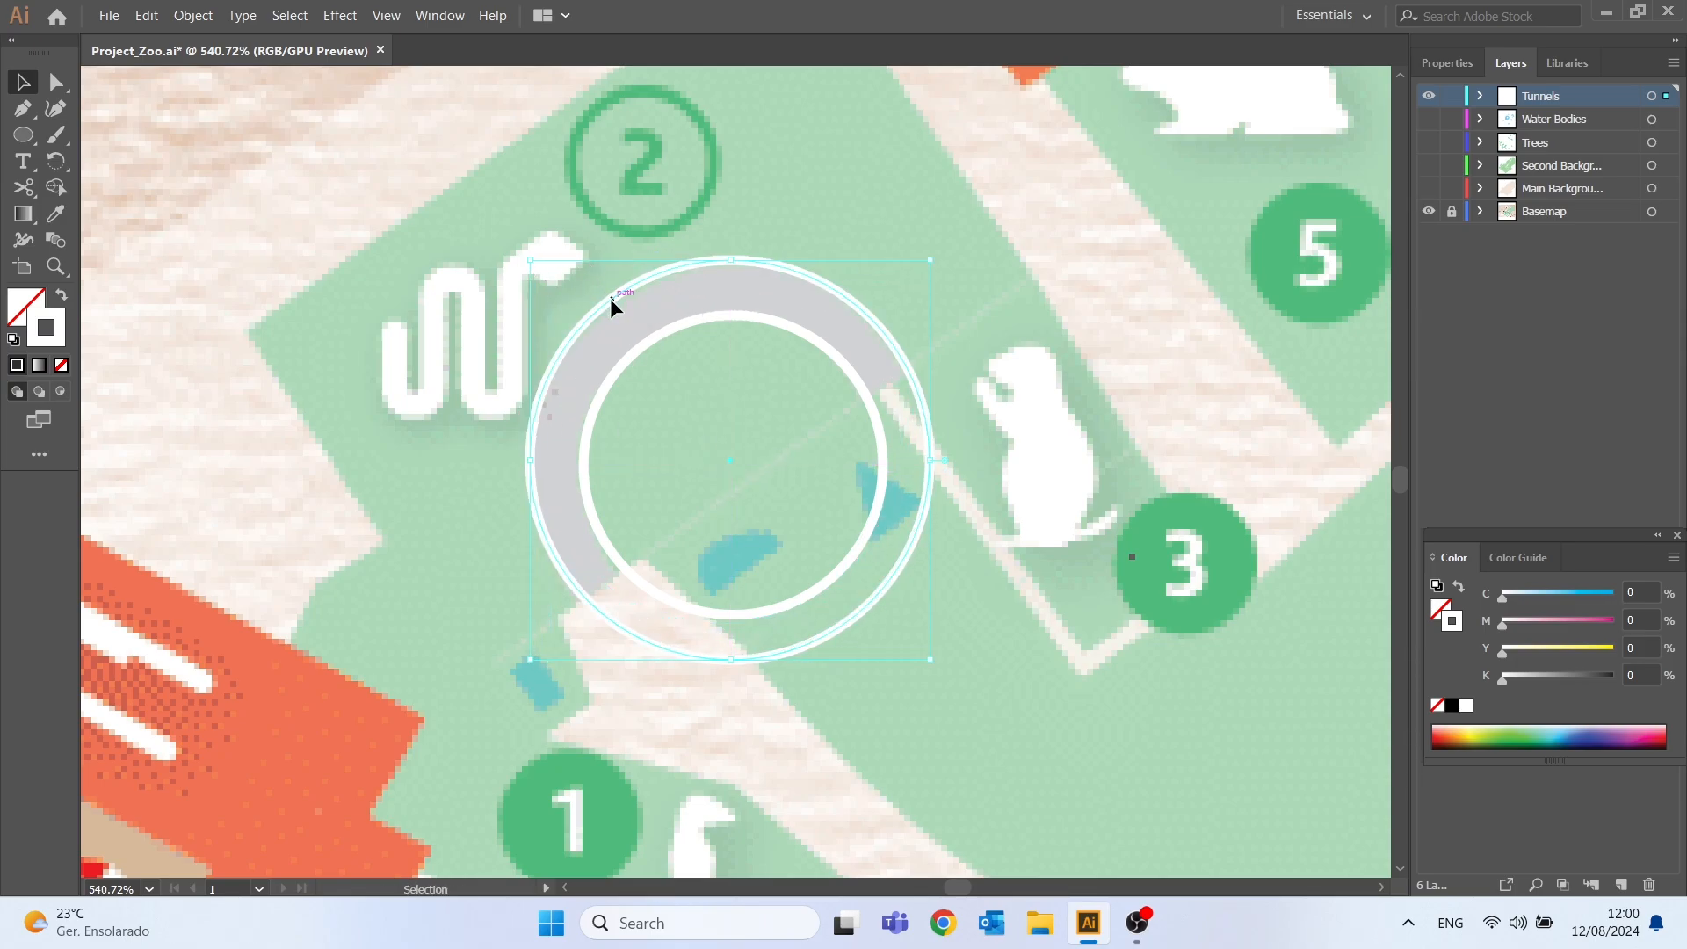
{"action": "left_click_drag", "start_coordinate": [610, 298], "coordinate": [610, 303]}
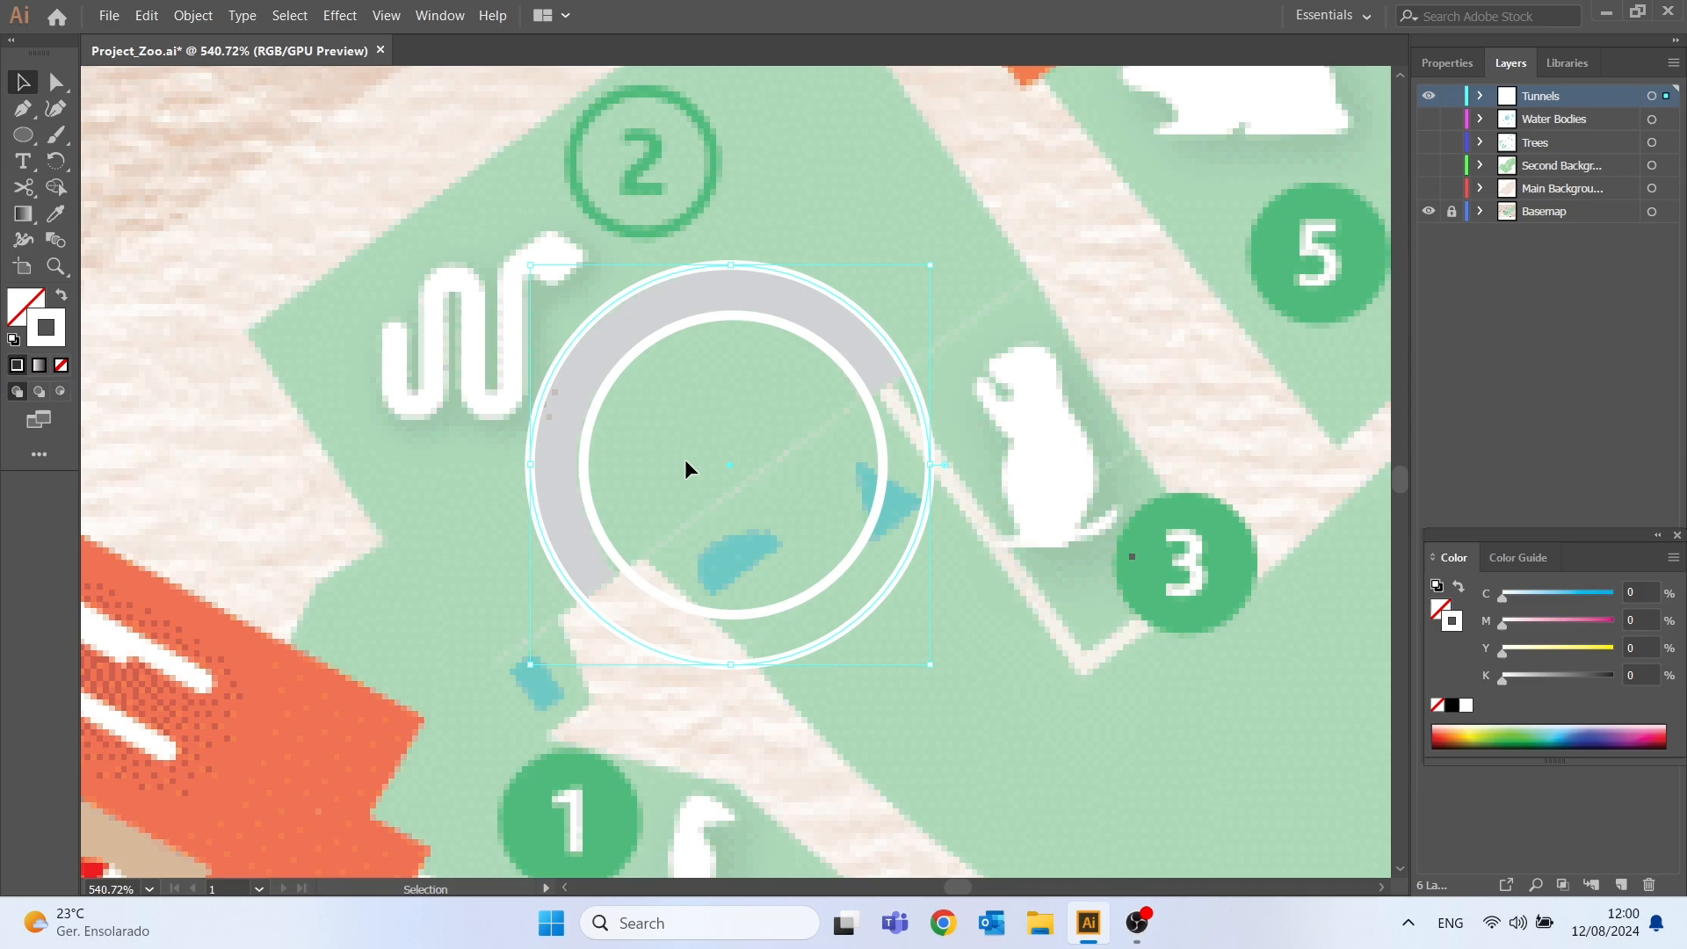
{"action": "left_click", "coordinate": [1084, 621]}
- Show the Second Background layer and draw short straight lines across the ring at both ends of the curved tunnel near habitat 2
{"action": "left_click", "coordinate": [23, 108]}
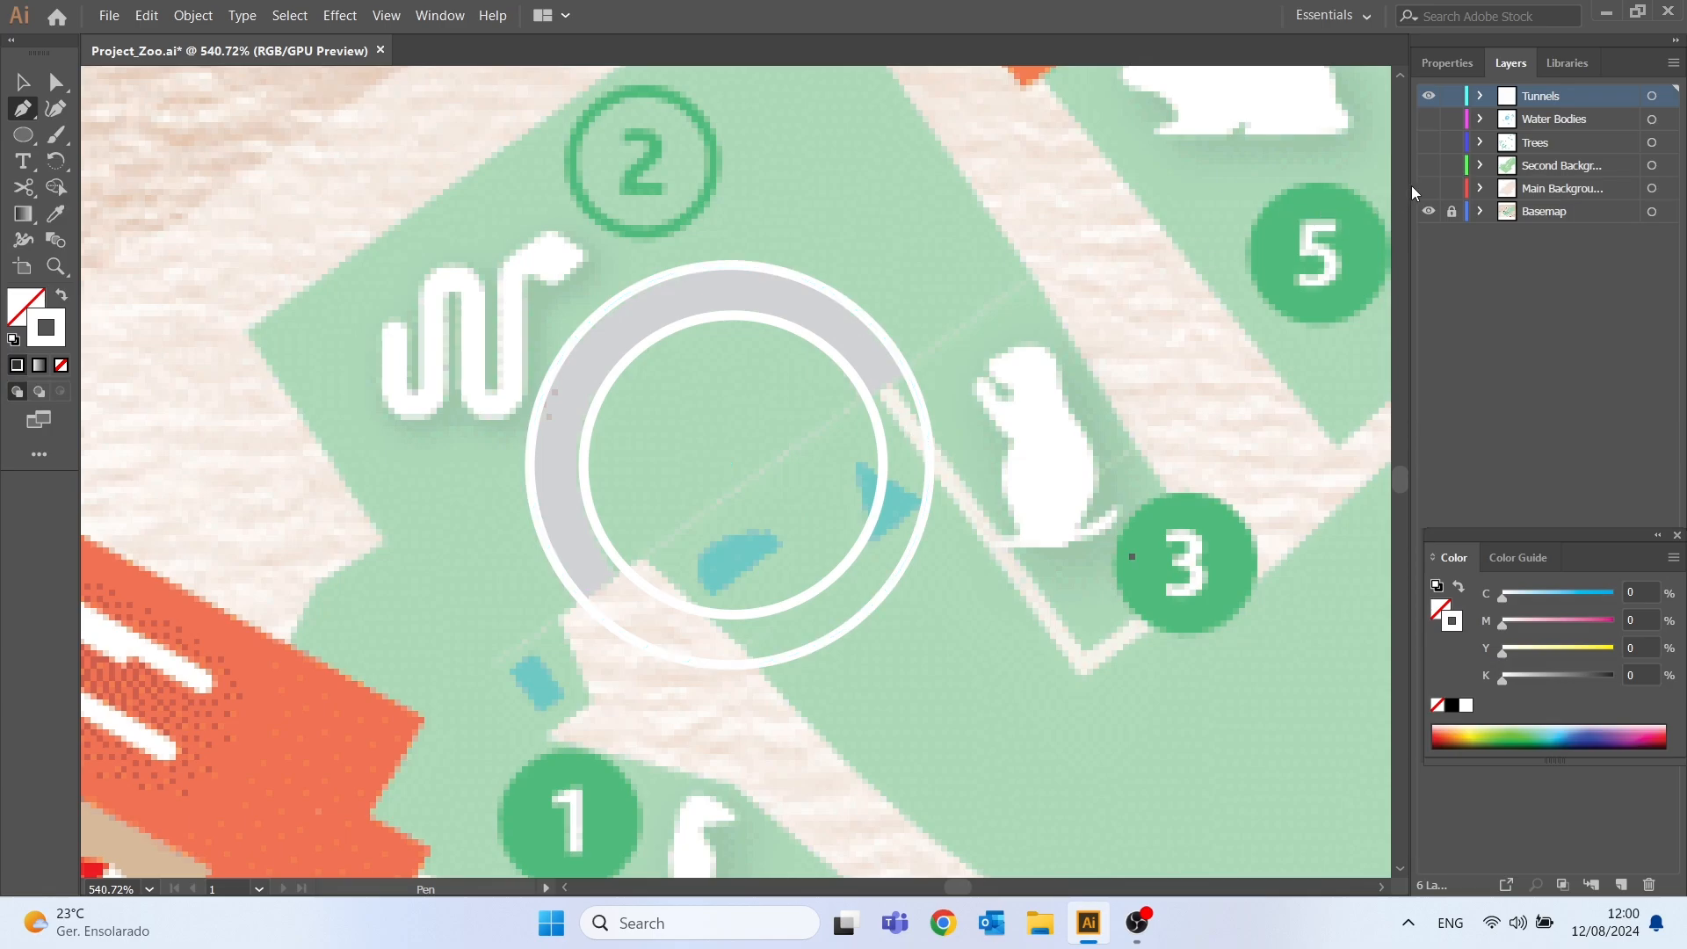
{"action": "left_click", "coordinate": [1429, 166]}
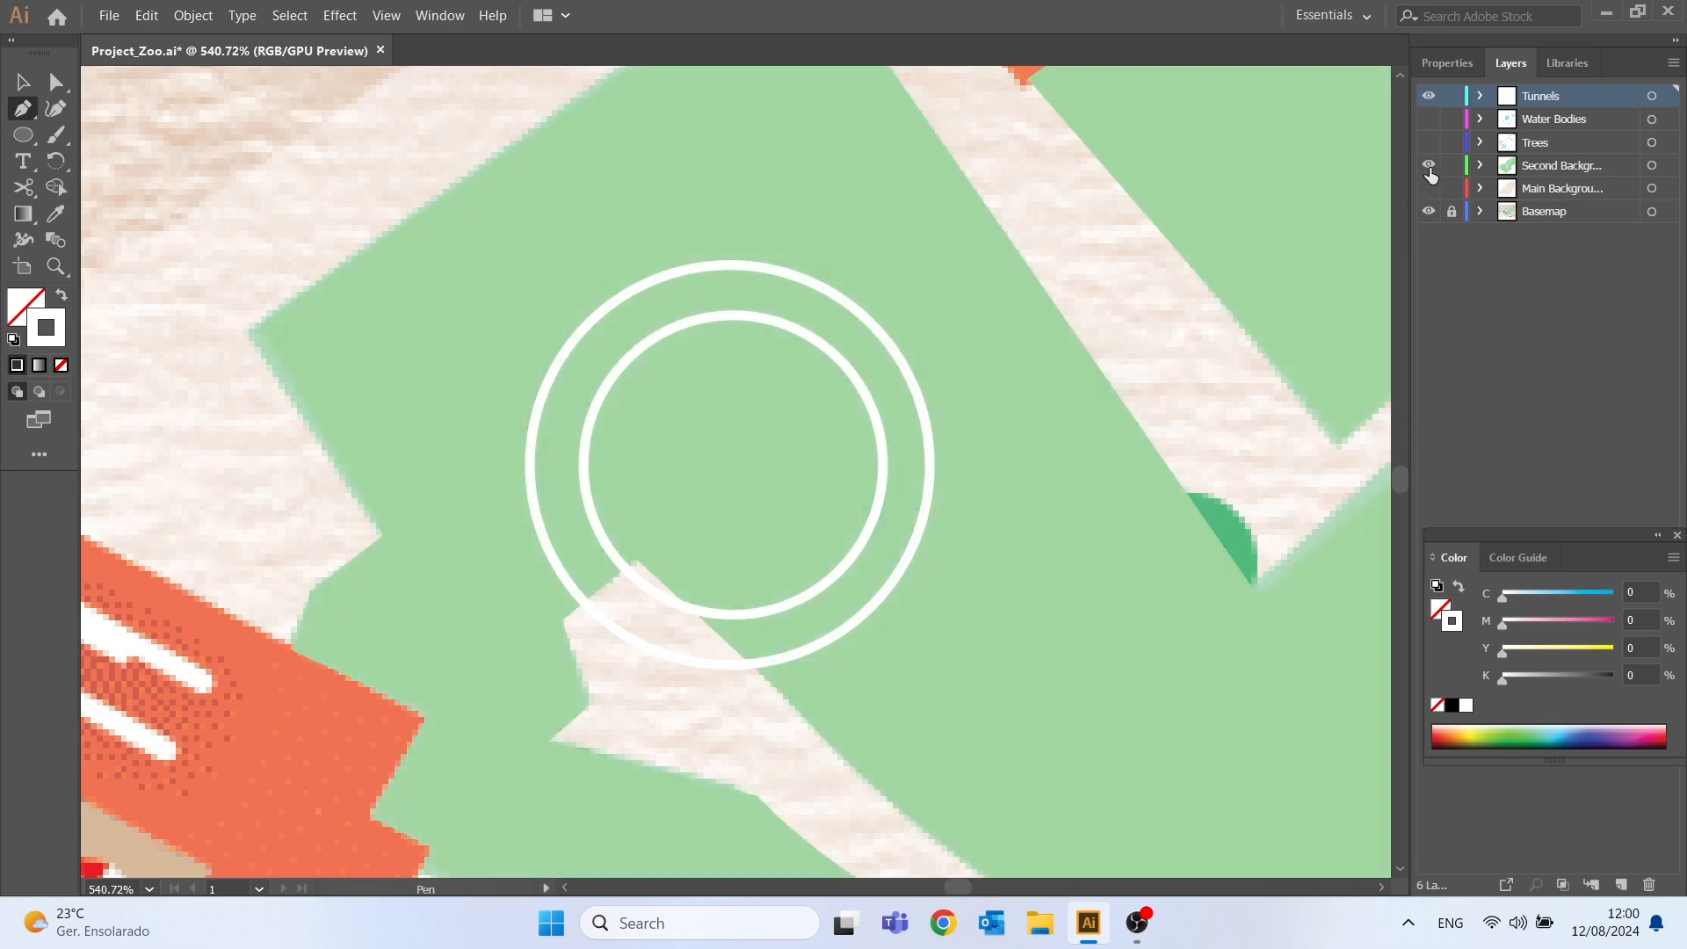
{"action": "left_click", "coordinate": [584, 601]}
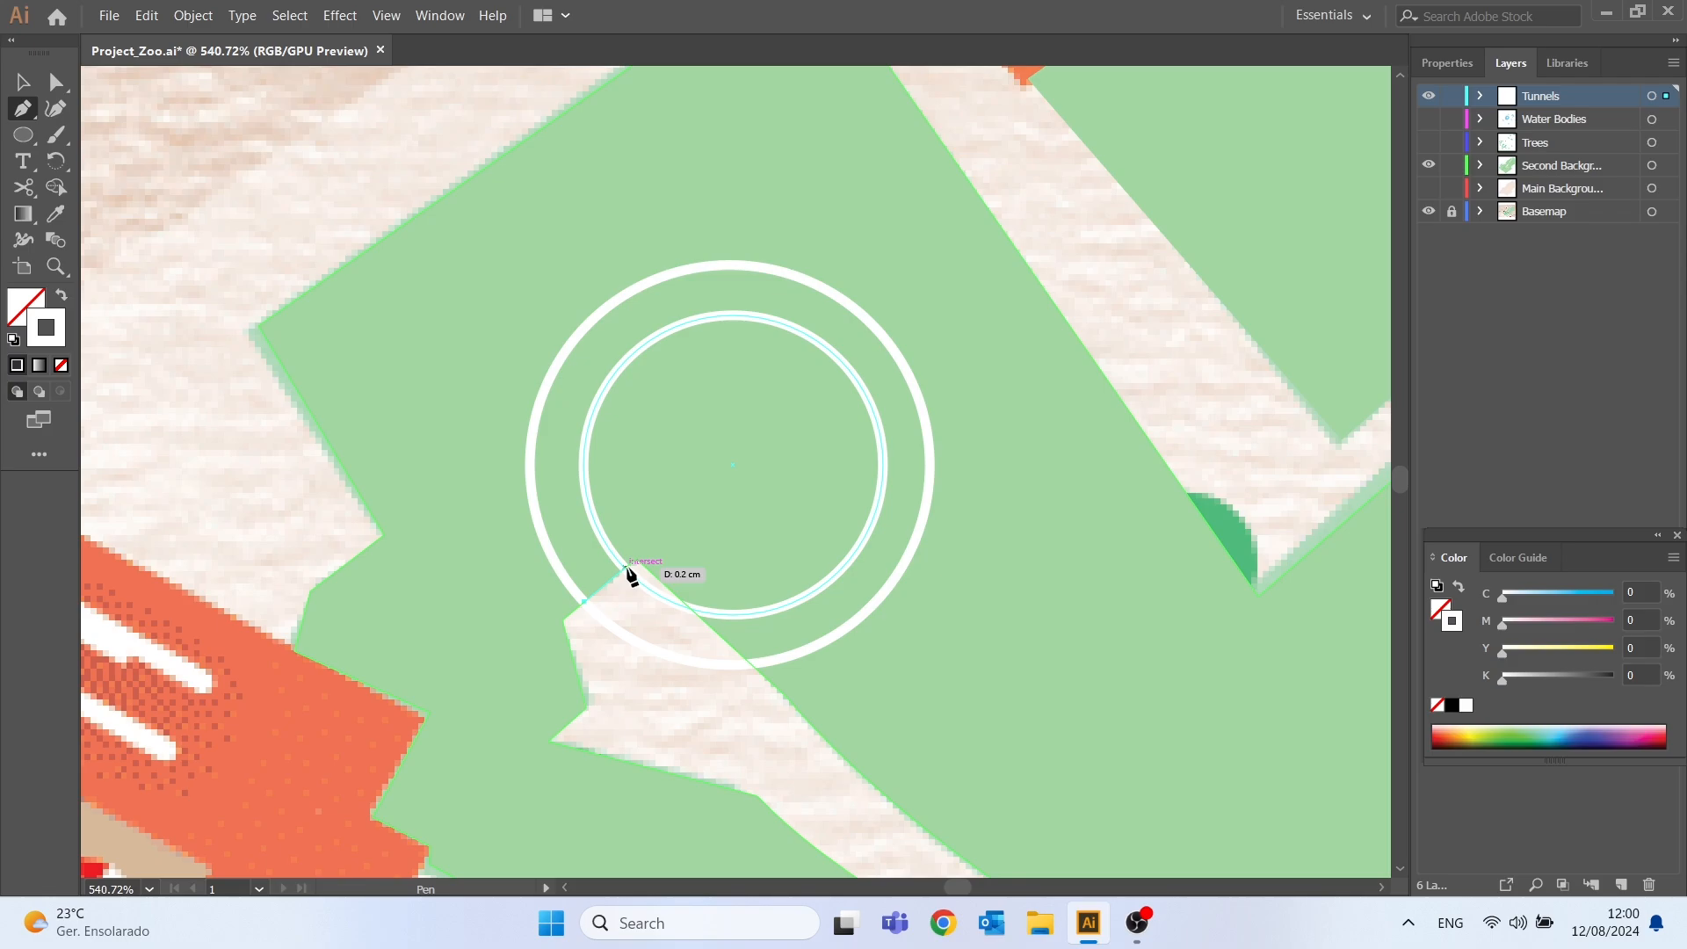
{"action": "left_click_drag", "start_coordinate": [625, 567], "coordinate": [664, 567]}
{"action": "left_click", "coordinate": [866, 394]}
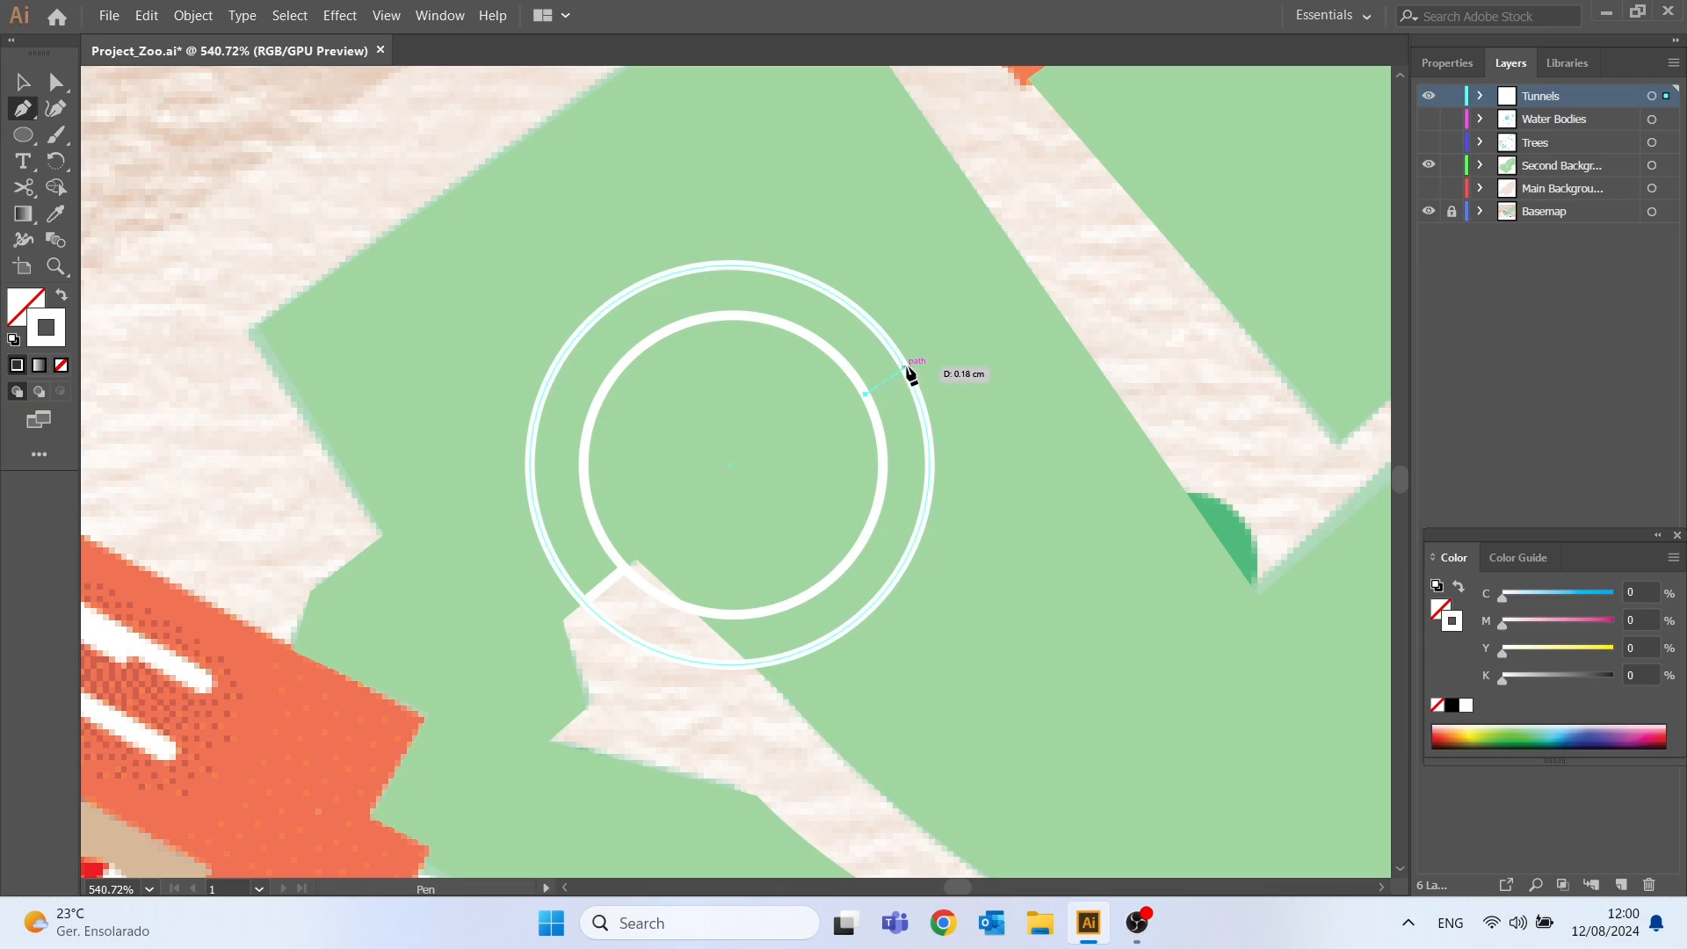
{"action": "left_click", "coordinate": [905, 366]}
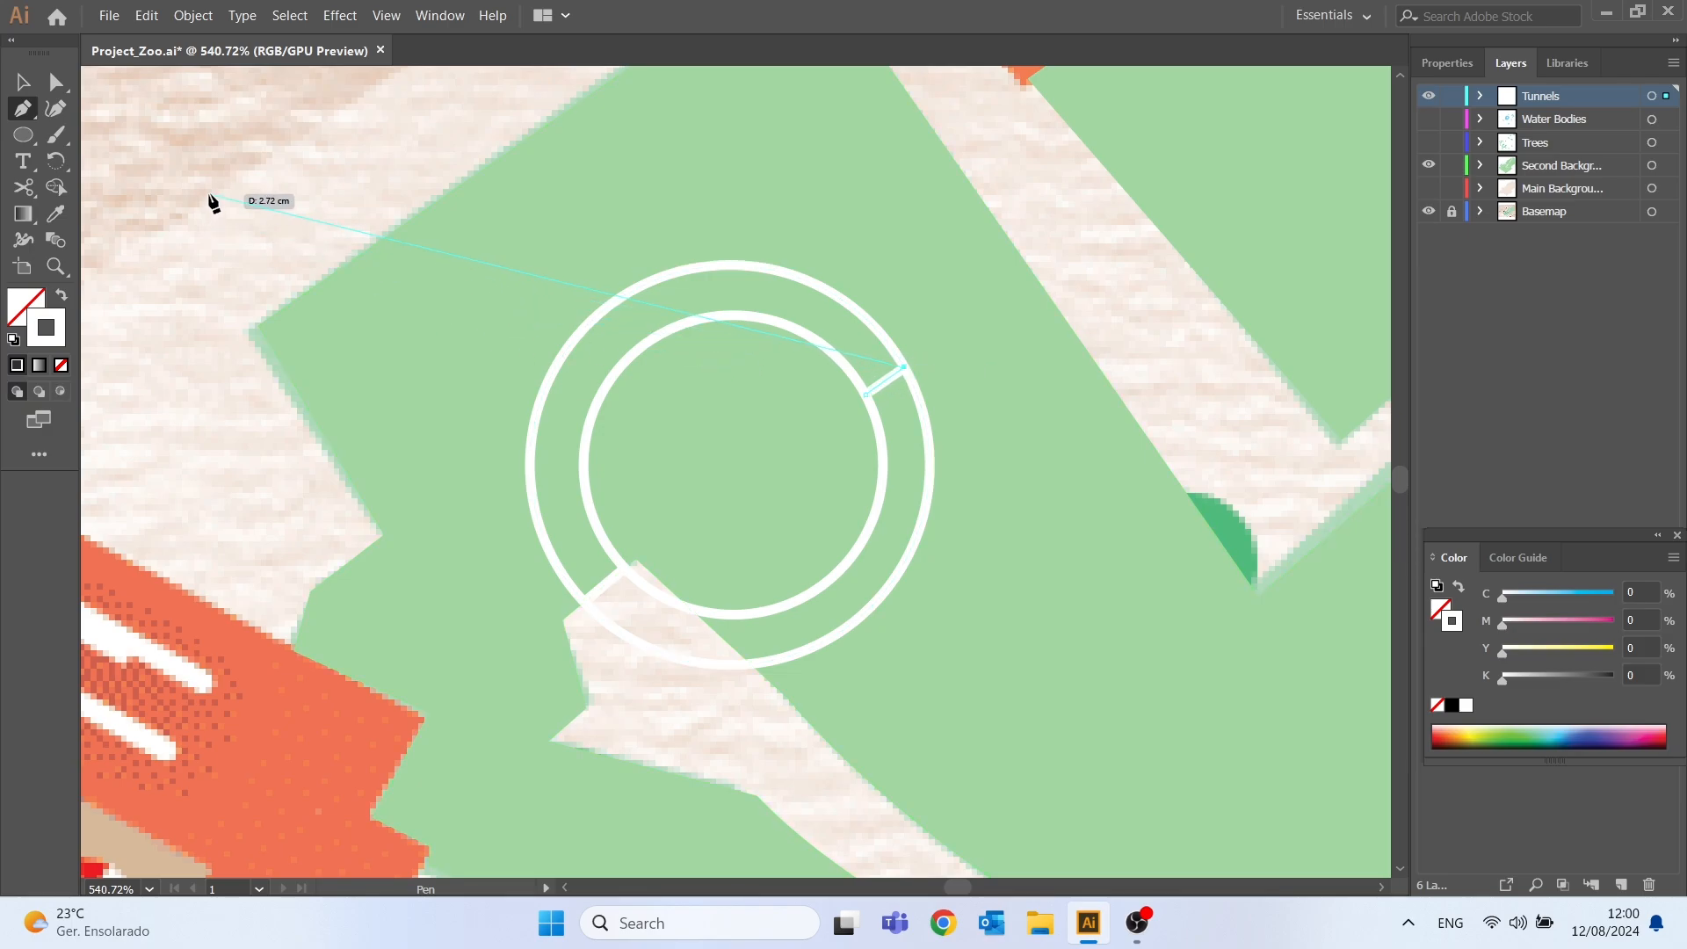
{"action": "key", "text": "ctrl"}
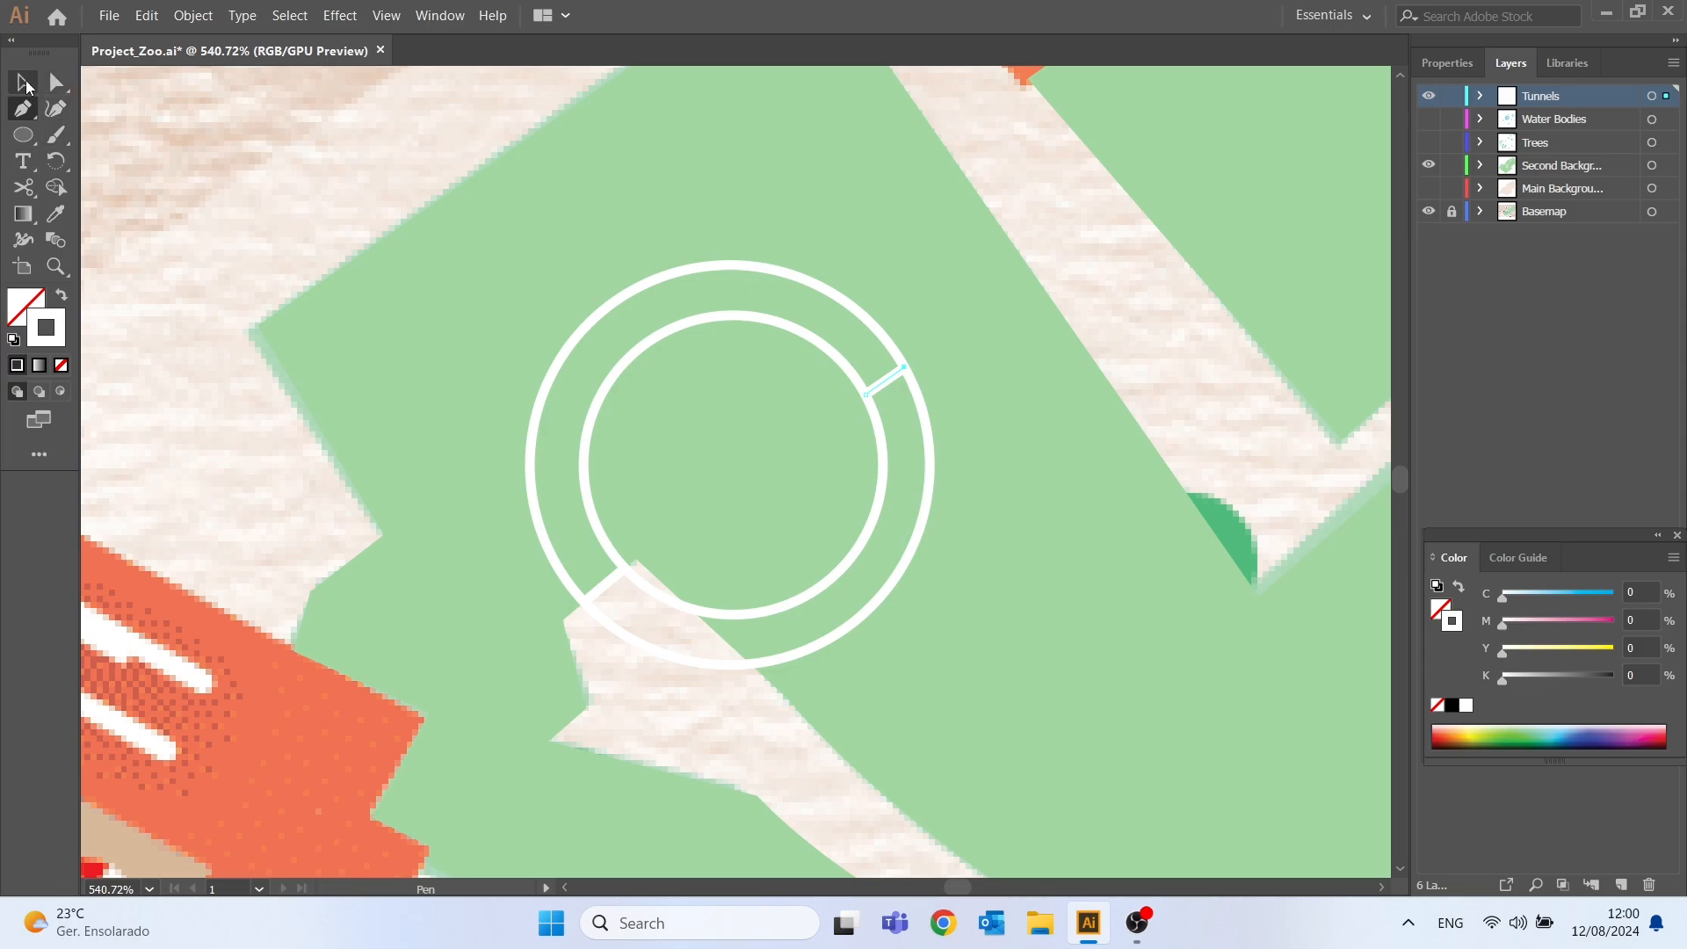
- Lock the Water Bodies, Trees, Second Background and Main Background layers so only the Tunnels artwork stays editable
{"action": "left_click", "coordinate": [26, 85]}
{"action": "left_click", "coordinate": [550, 245]}
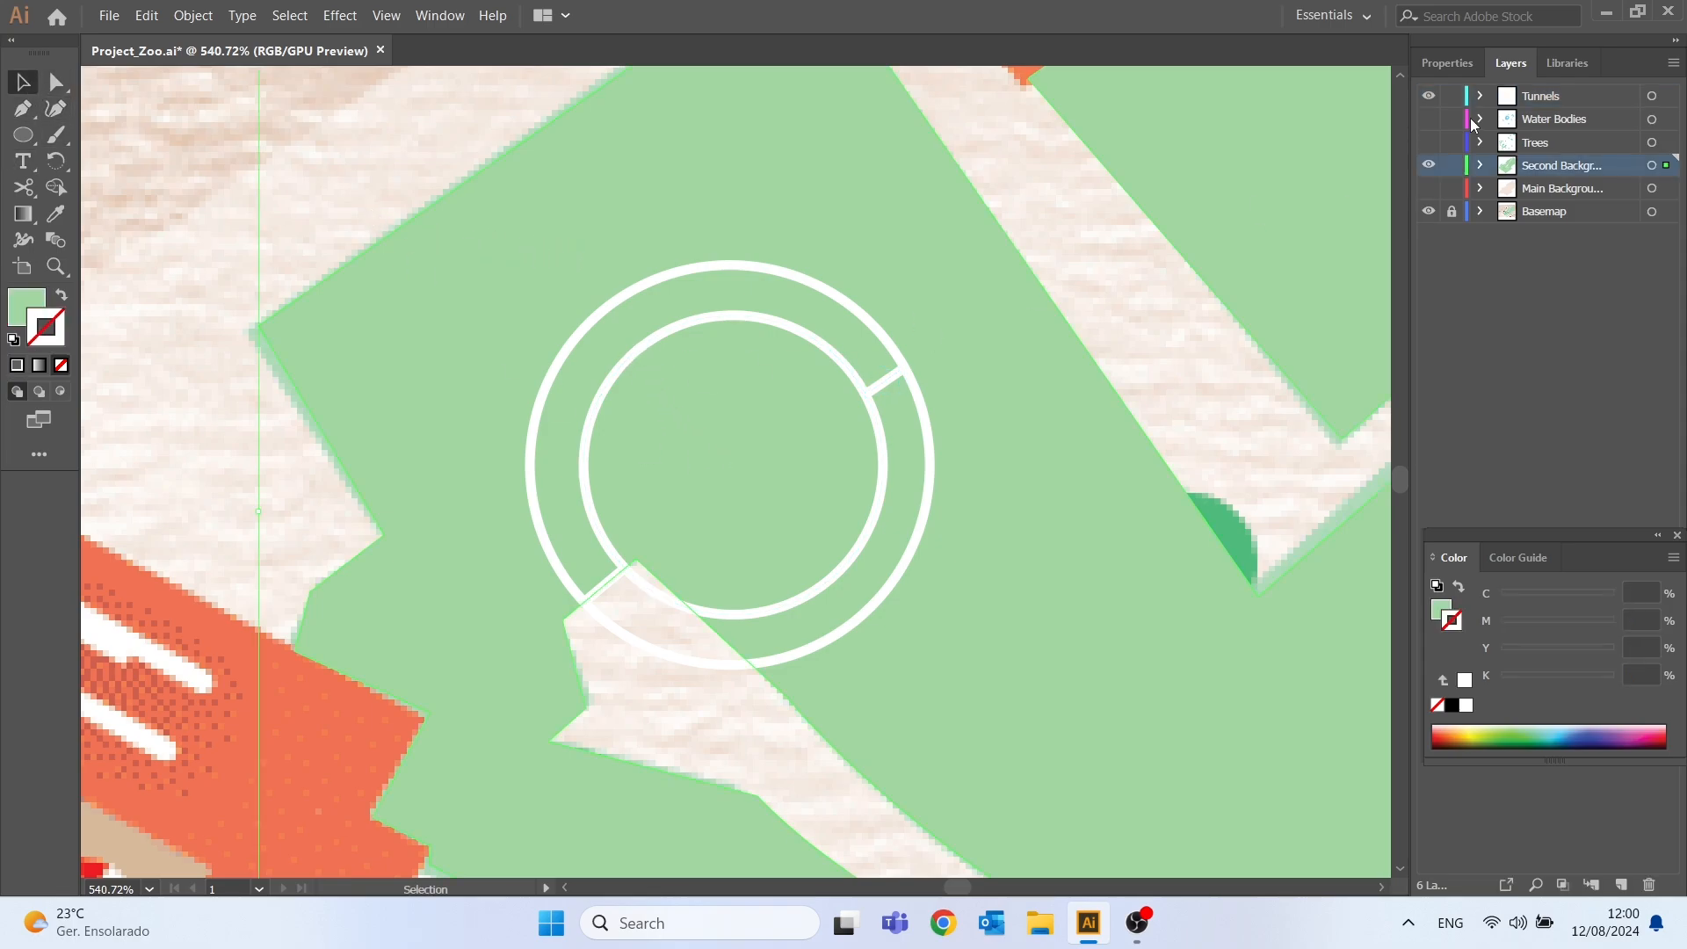
{"action": "left_click", "coordinate": [1451, 166]}
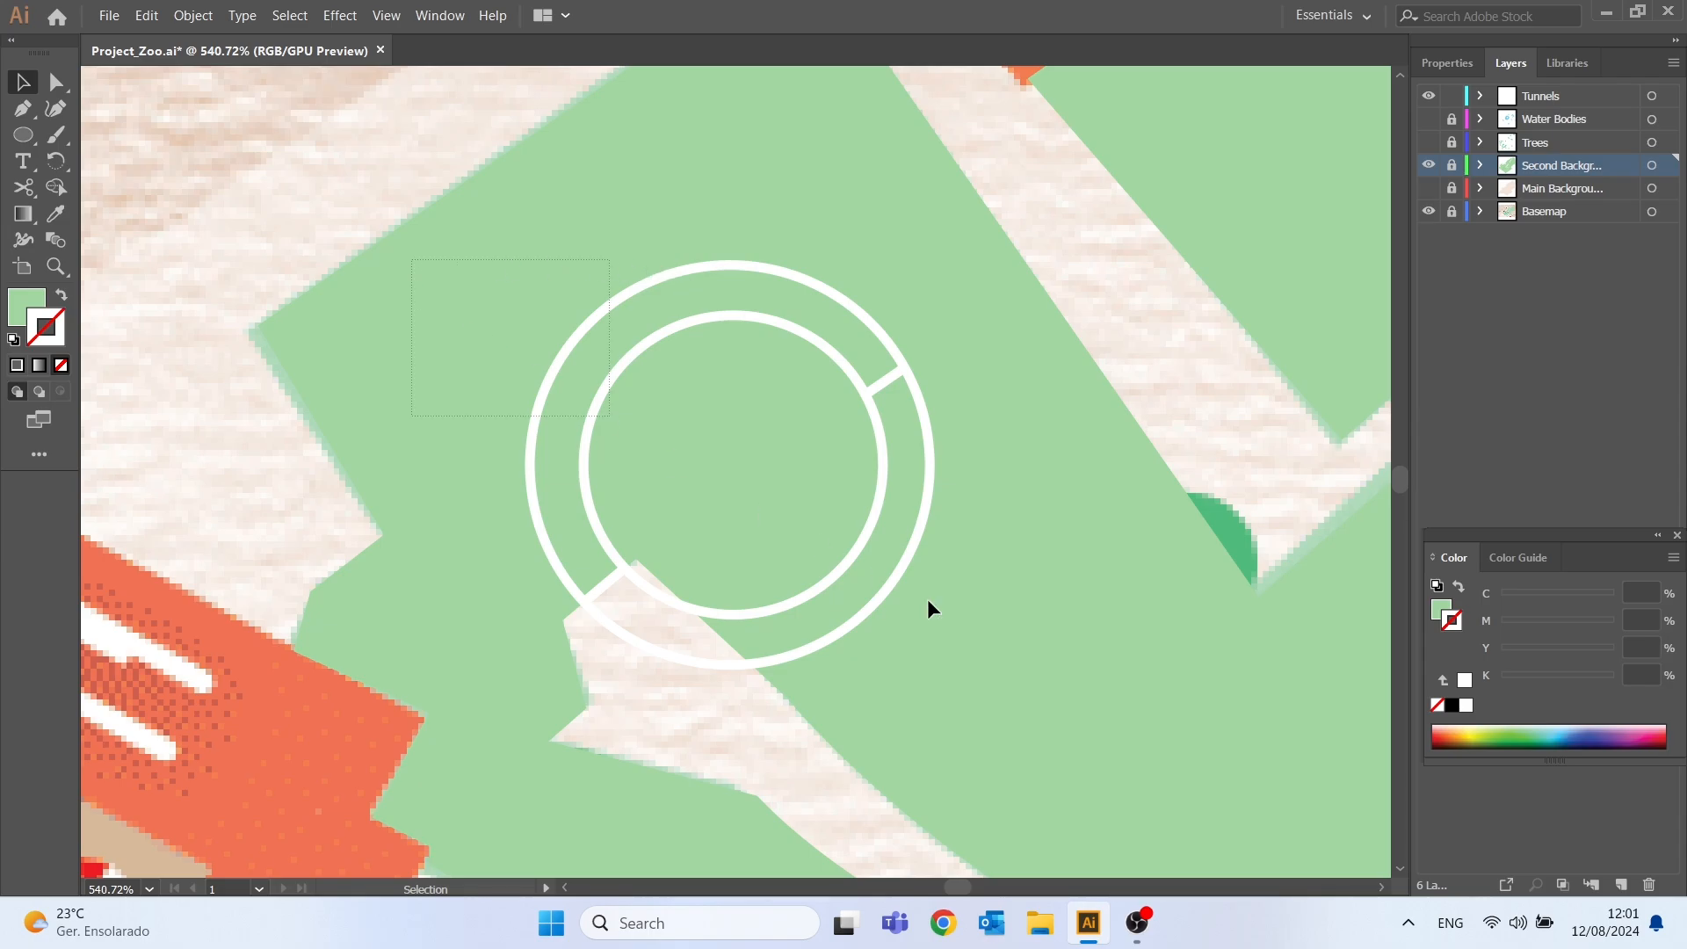
- Try to separate the tunnel section from the rest of the ring with the Shape Builder tool
{"action": "key", "text": "ctrl+a"}
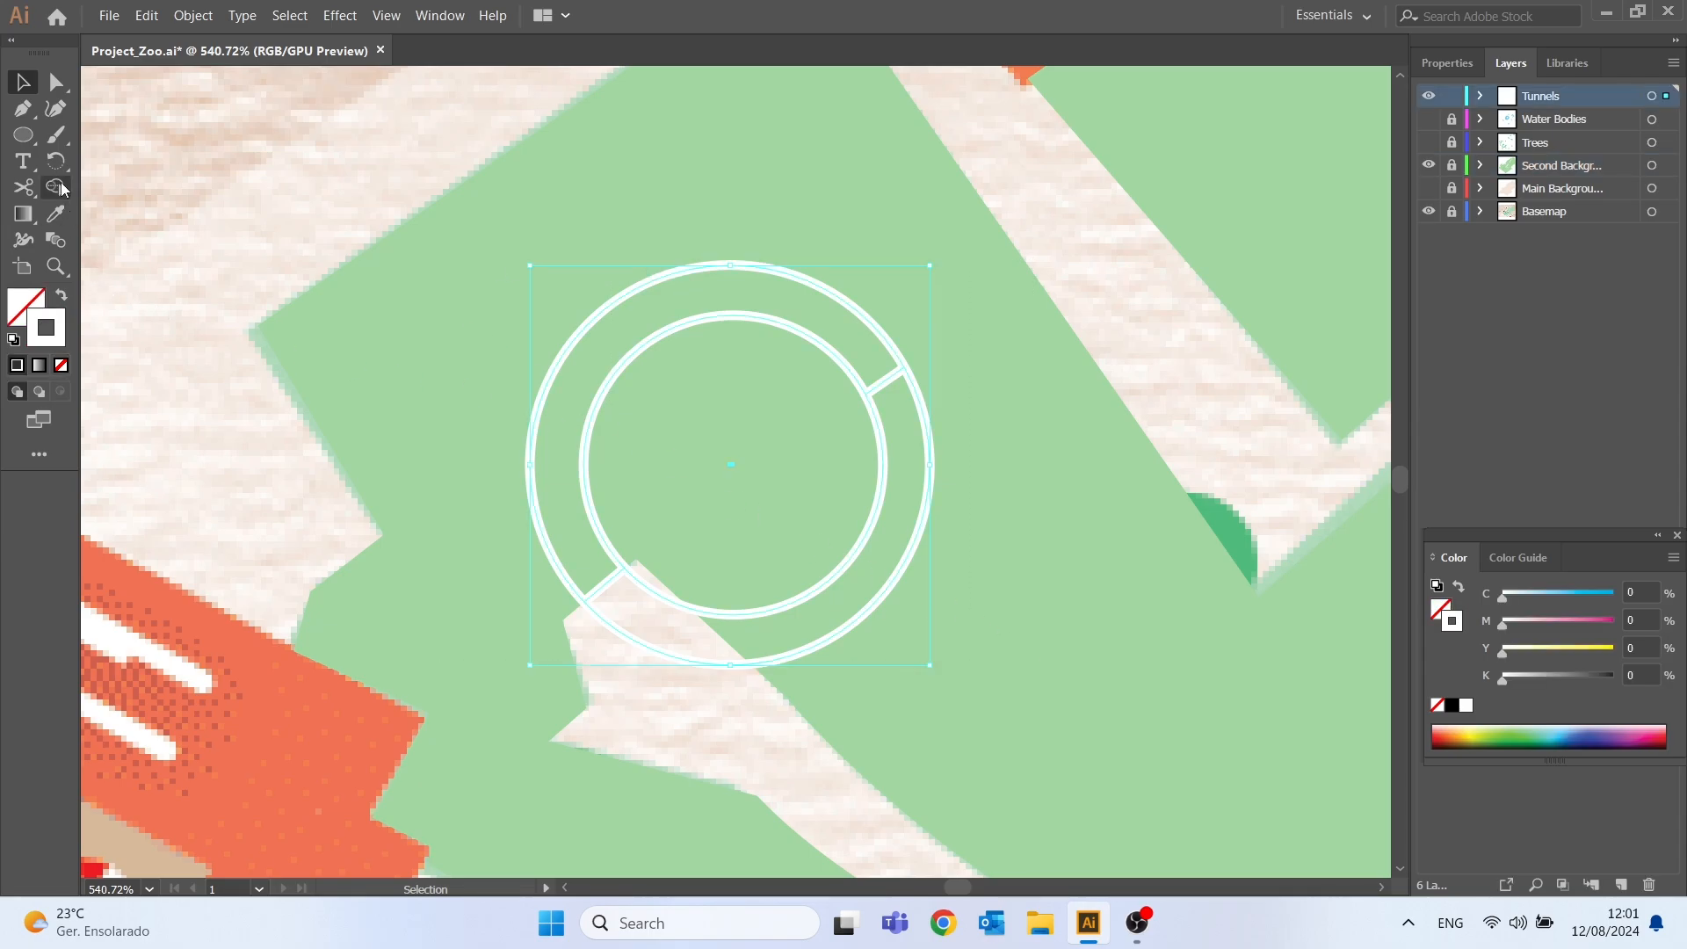
{"action": "left_click", "coordinate": [56, 187]}
{"action": "mouse_move", "coordinate": [556, 439]}
{"action": "left_mouse_down"}
{"action": "mouse_move", "coordinate": [666, 589]}
{"action": "mouse_move", "coordinate": [628, 611]}
{"action": "left_mouse_up"}
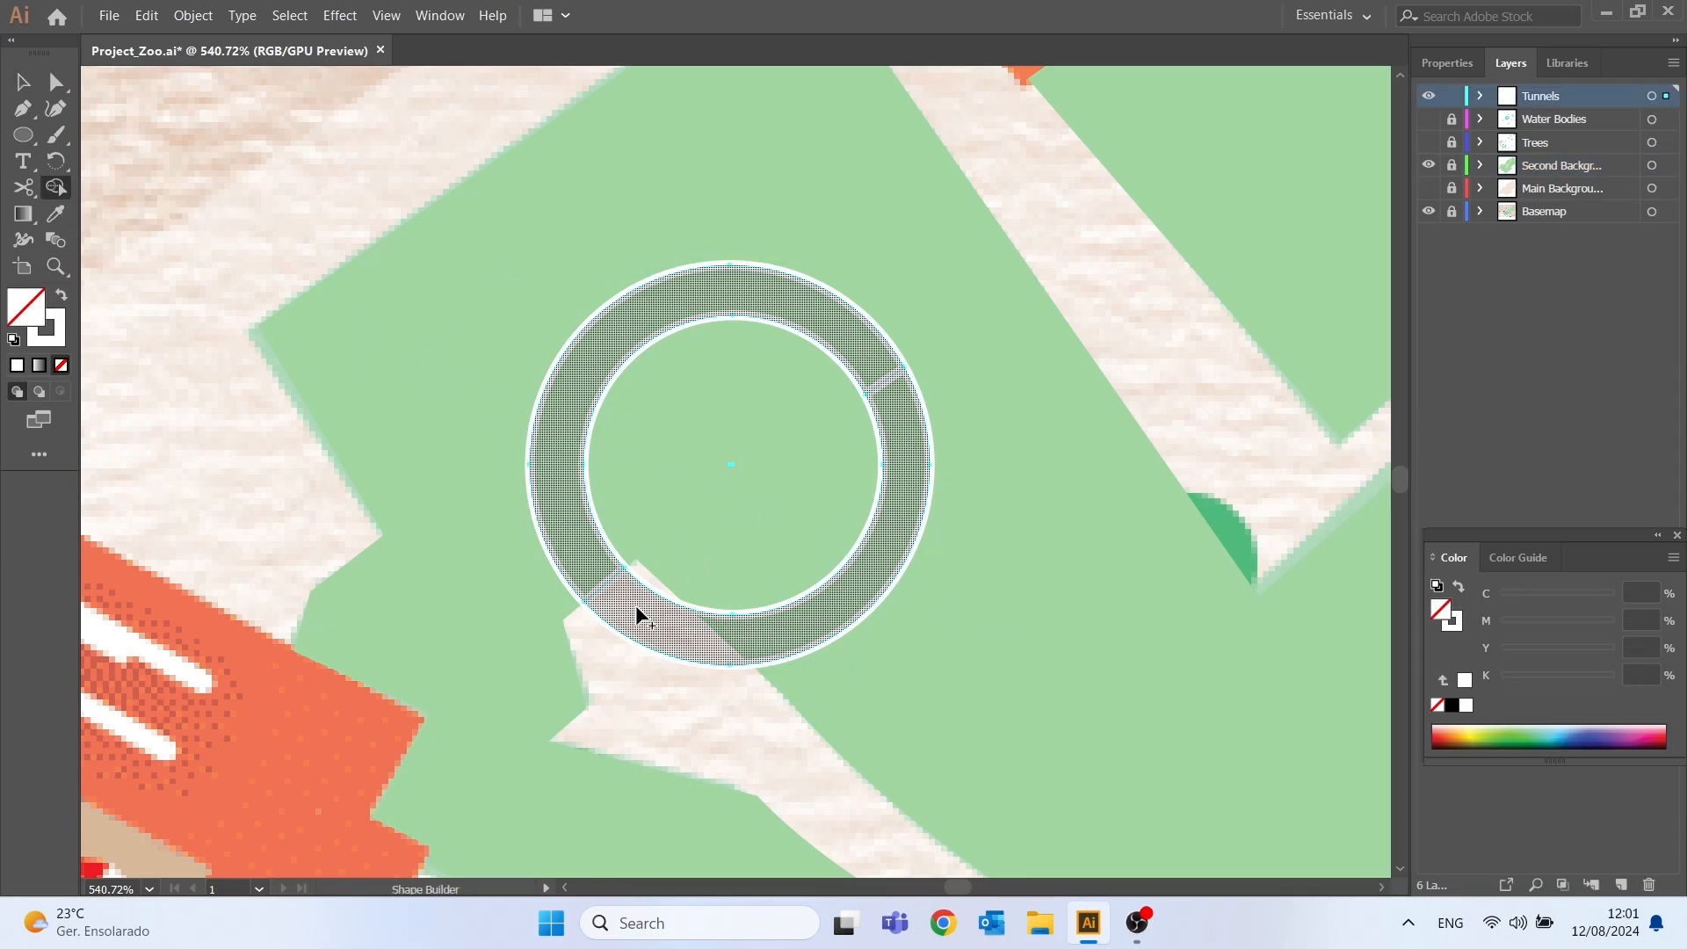
{"action": "left_click_drag", "start_coordinate": [575, 520], "coordinate": [613, 553]}
{"action": "key", "text": "v"}
- Join the two end lines of the curved tunnel into one path across both circles
{"action": "left_click", "coordinate": [241, 15]}
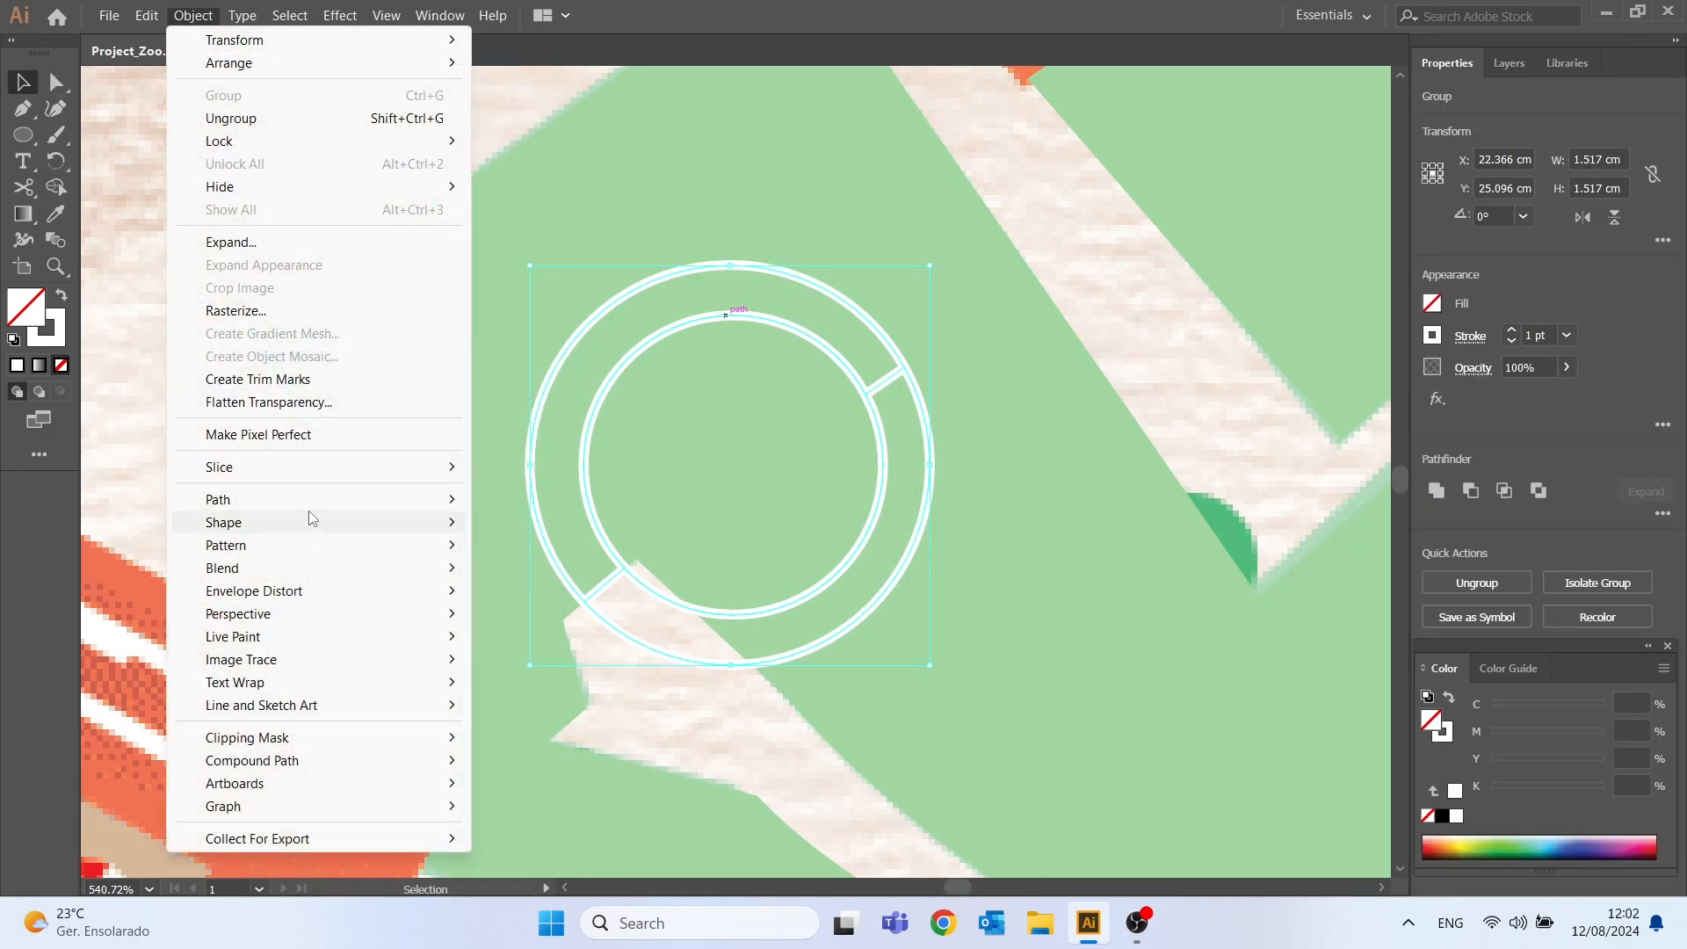
{"action": "mouse_move", "coordinate": [318, 507]}
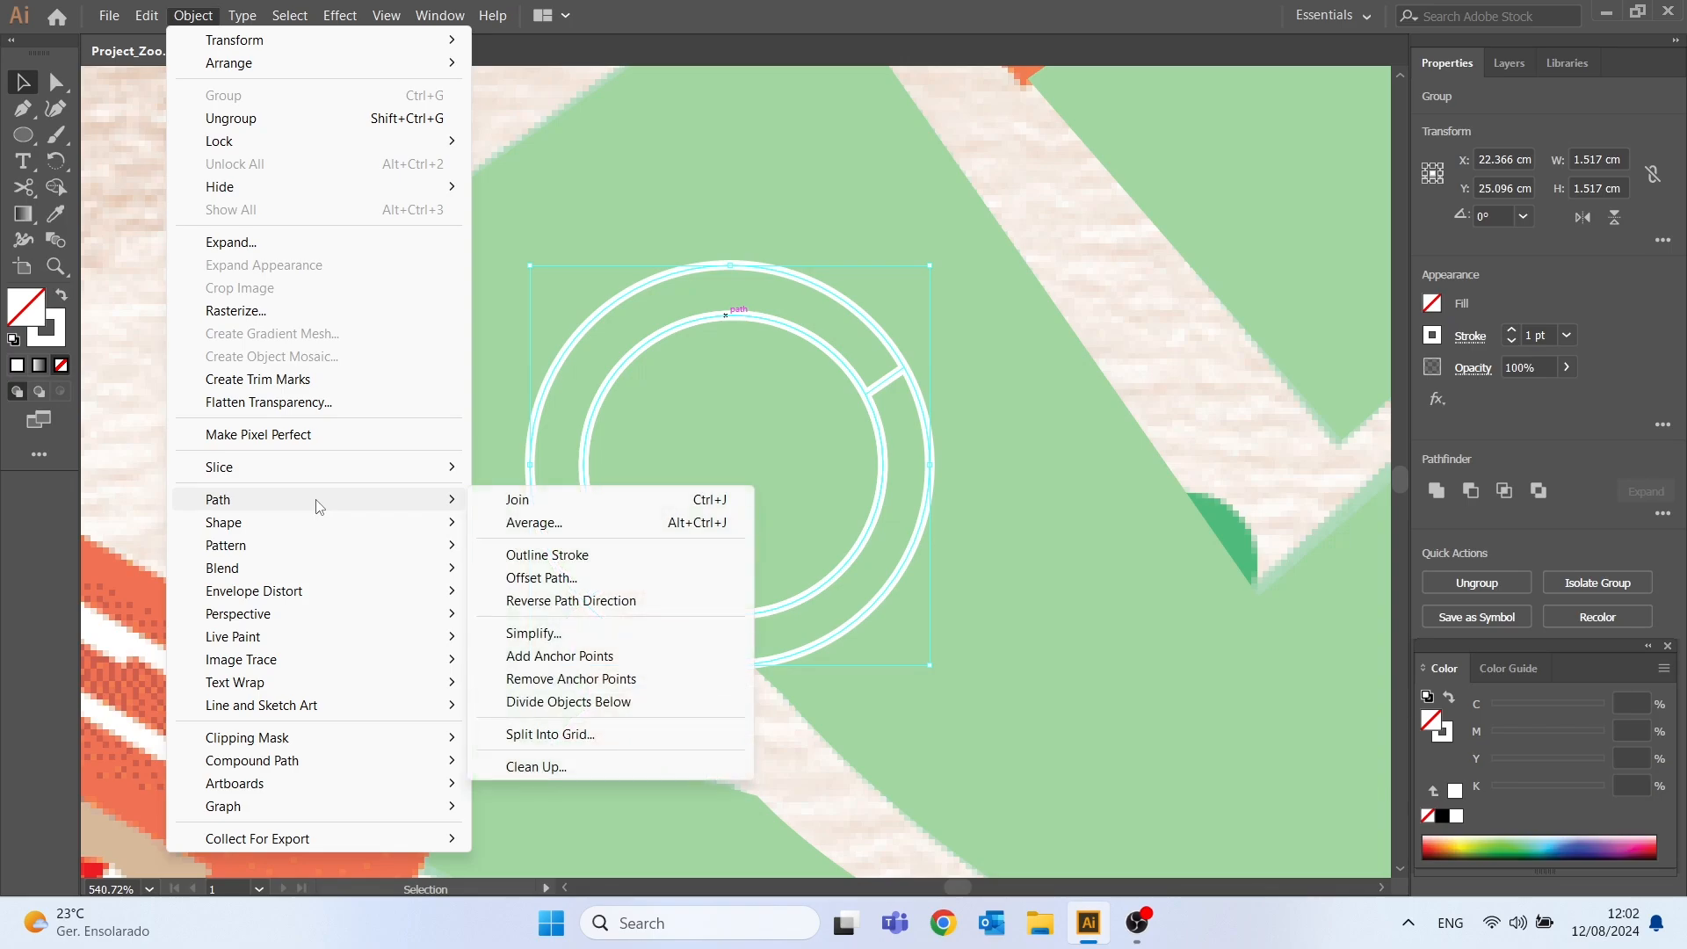
{"action": "left_click", "coordinate": [538, 497]}
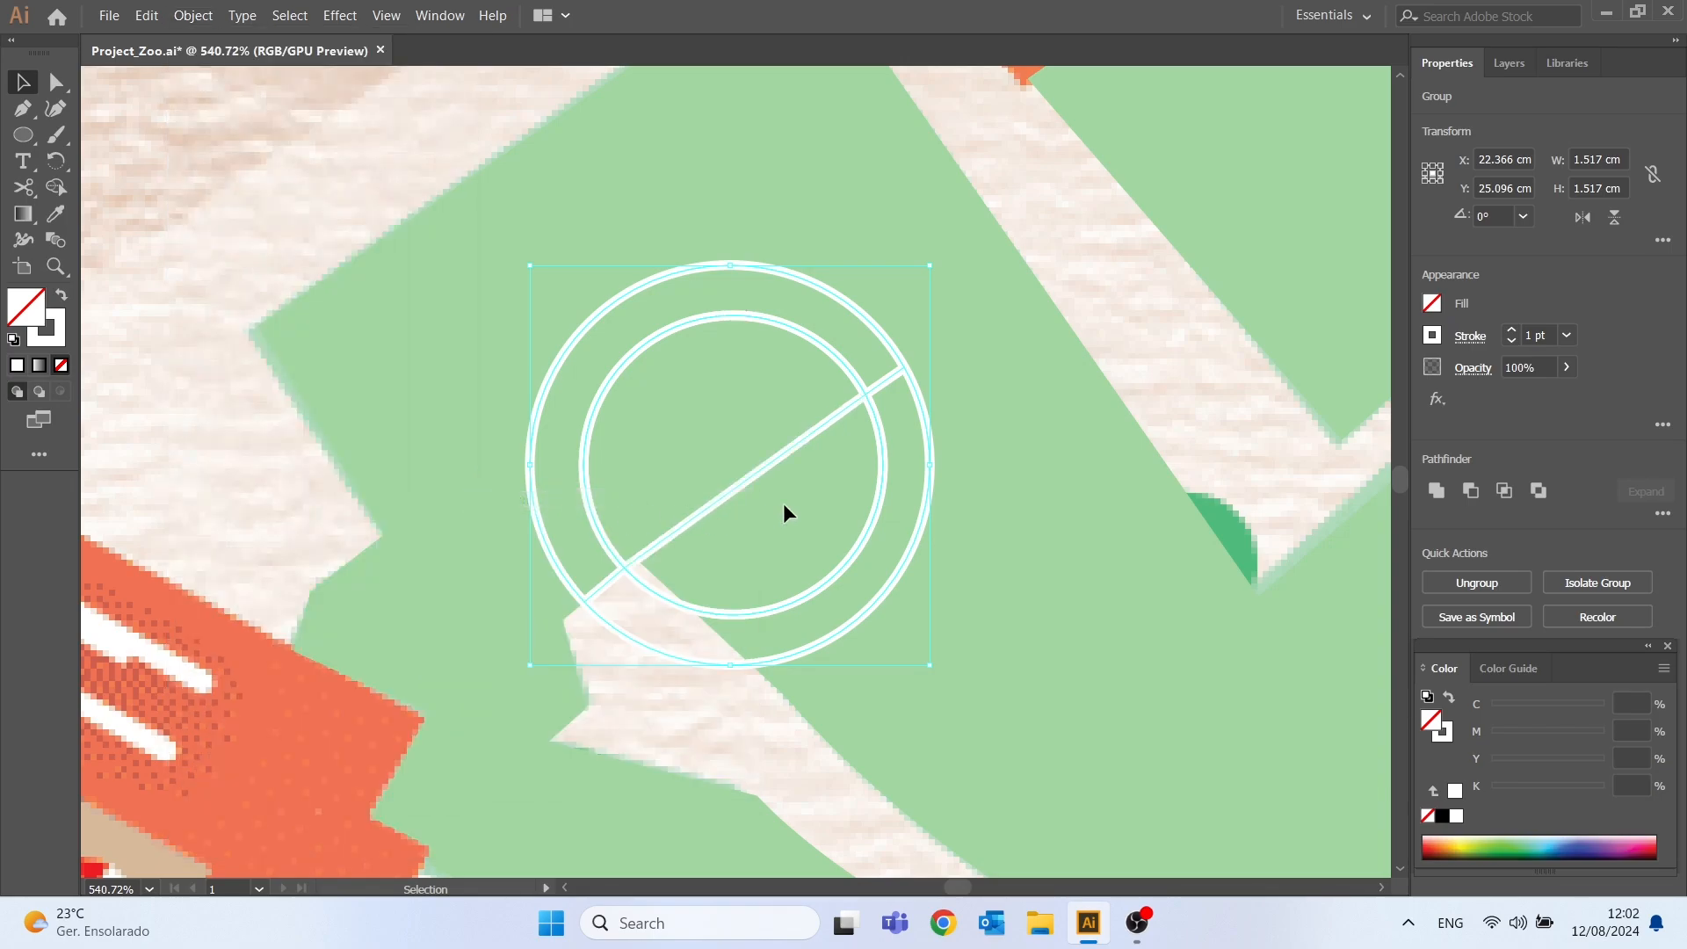
- Use Shape Builder to turn the northwest and southeast sections of the ring into separate shapes
{"action": "left_click", "coordinate": [55, 187]}
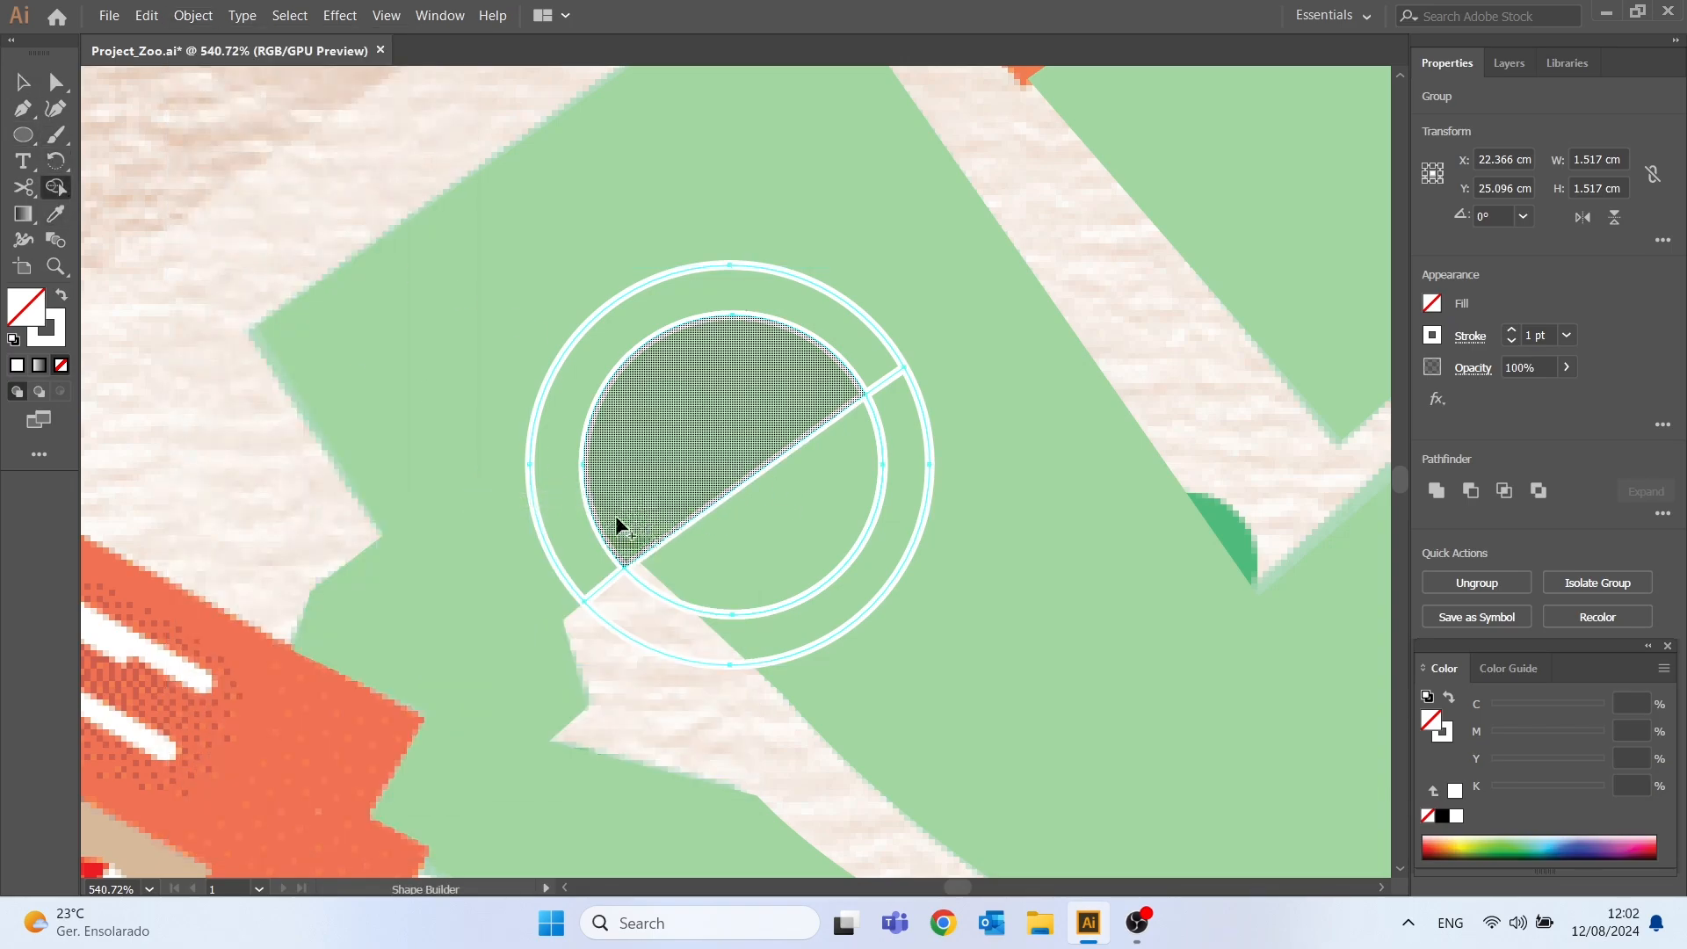
{"action": "left_click", "coordinate": [587, 567]}
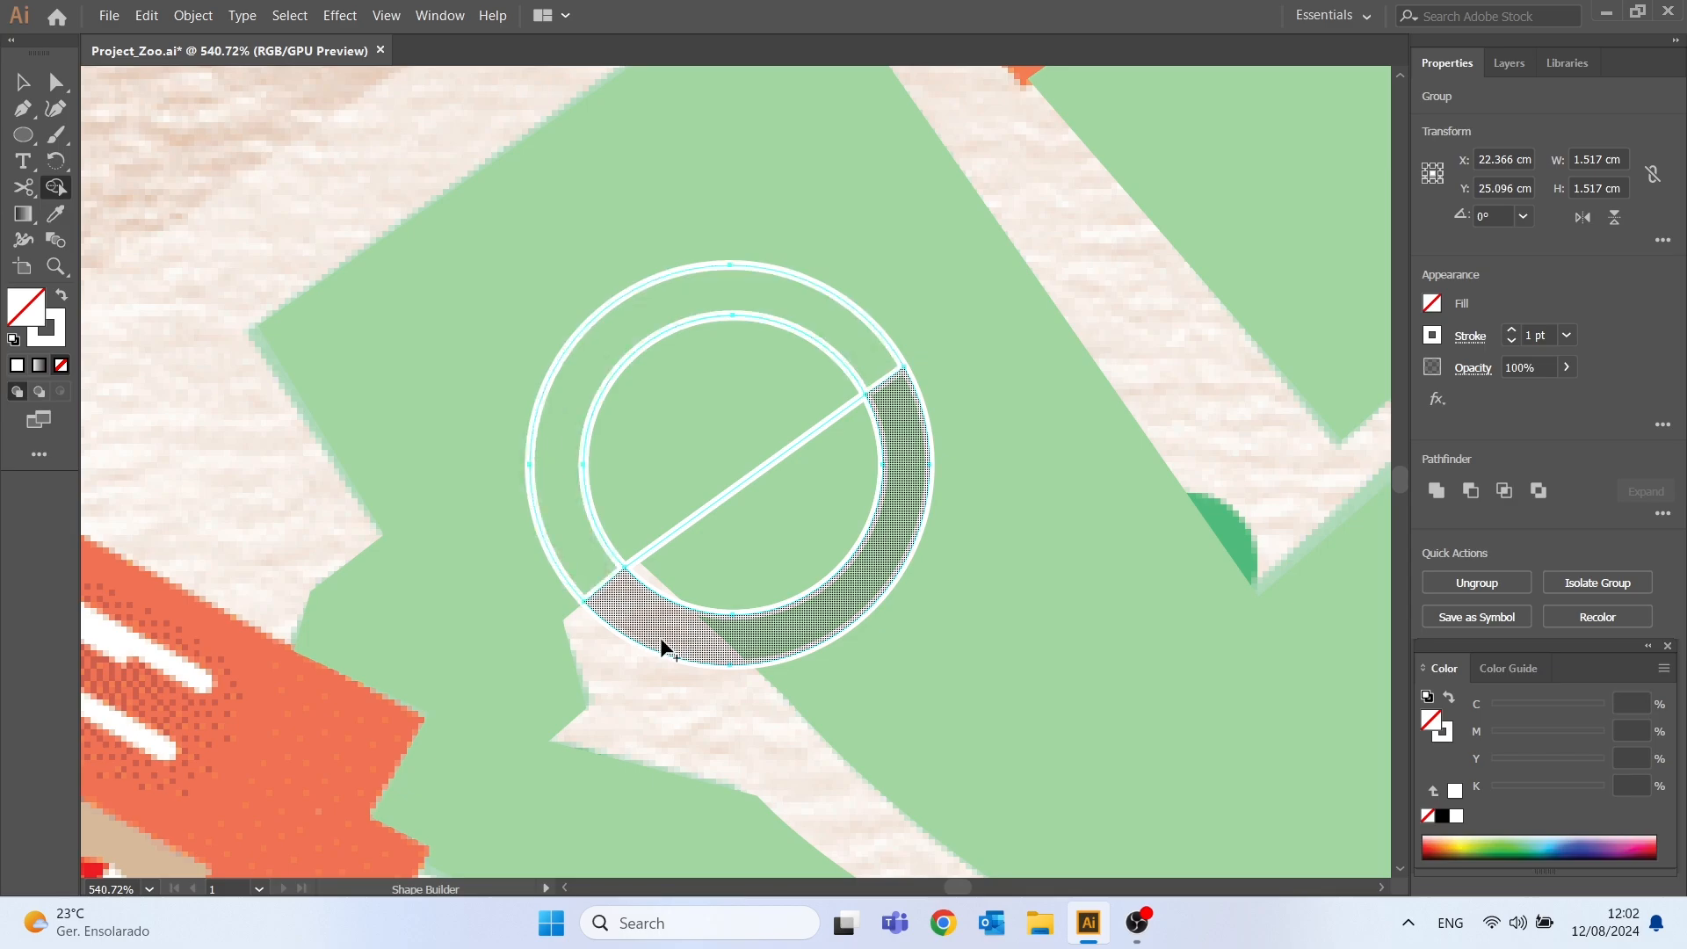
{"action": "left_click", "coordinate": [661, 636]}
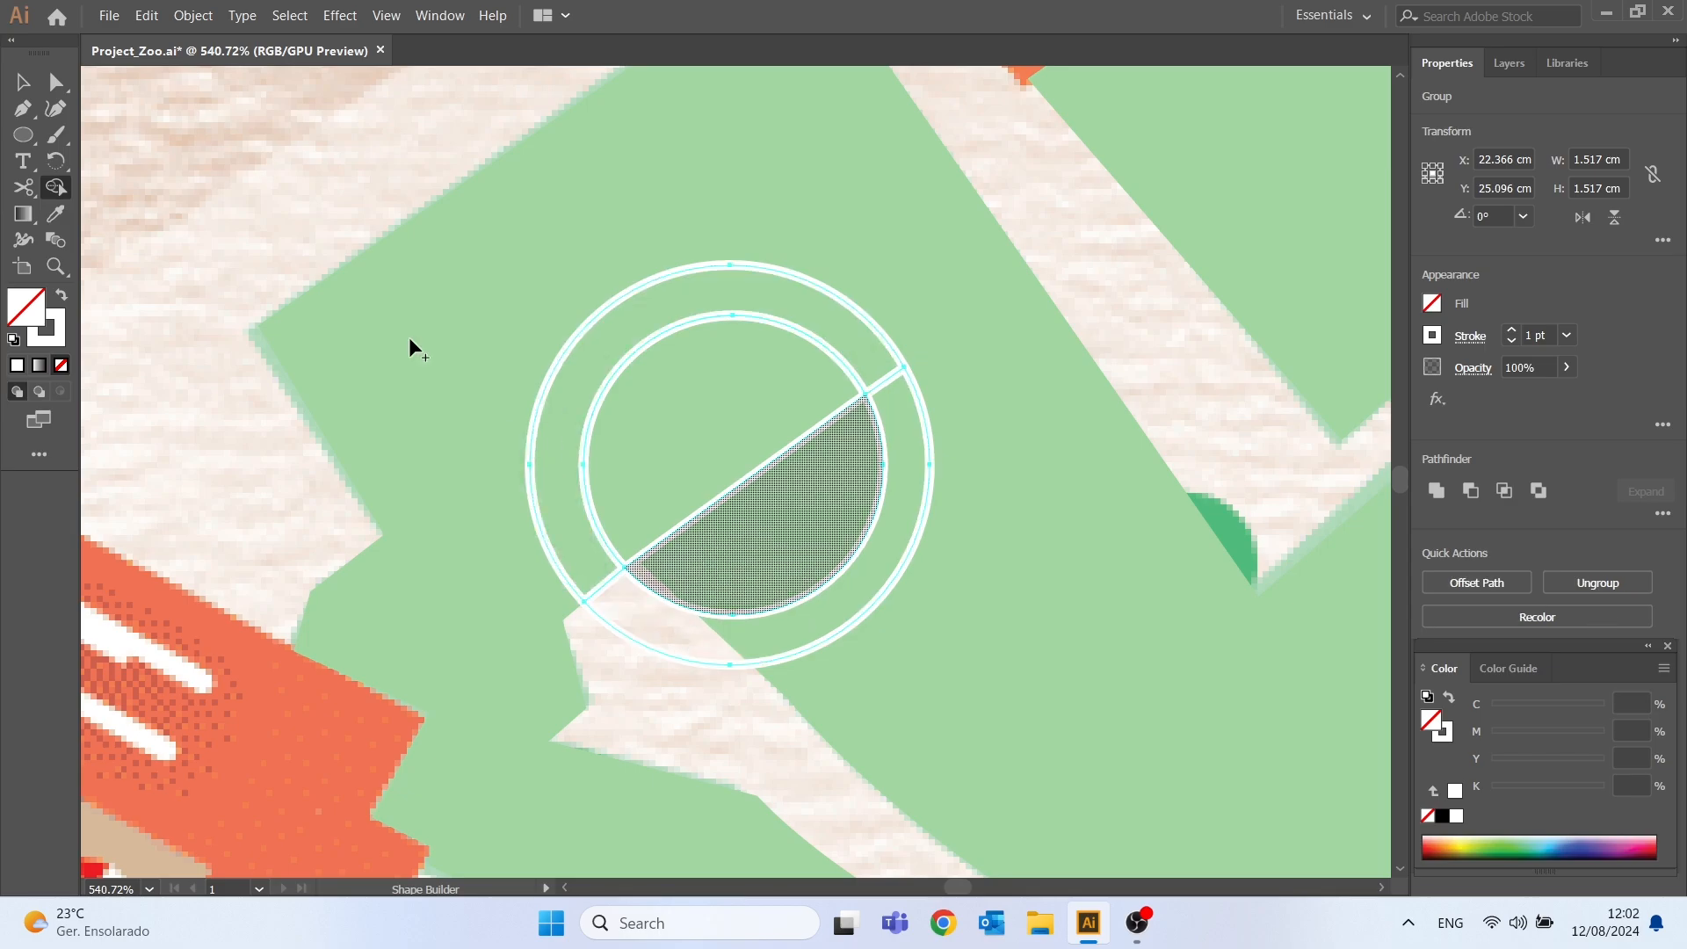
{"action": "left_click", "coordinate": [23, 82]}
{"action": "left_click", "coordinate": [1032, 747]}
- Ungroup the divided ring shapes so each piece can be selected individually
{"action": "left_click", "coordinate": [828, 593]}
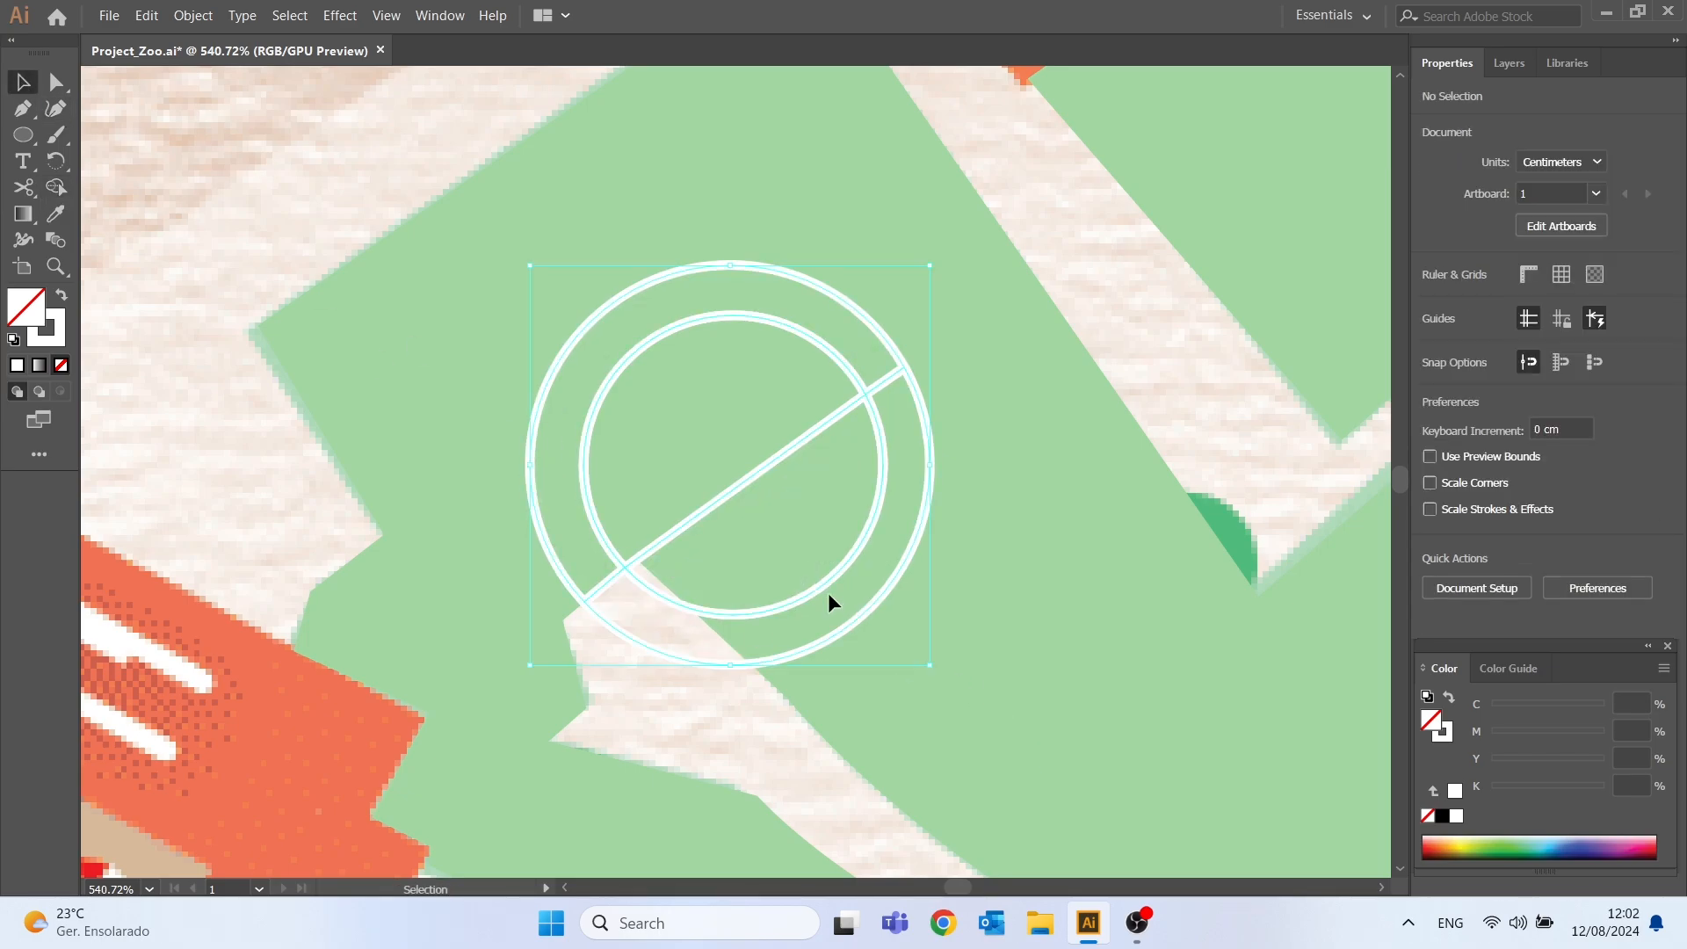
{"action": "left_click", "coordinate": [946, 653]}
{"action": "left_click", "coordinate": [882, 606]}
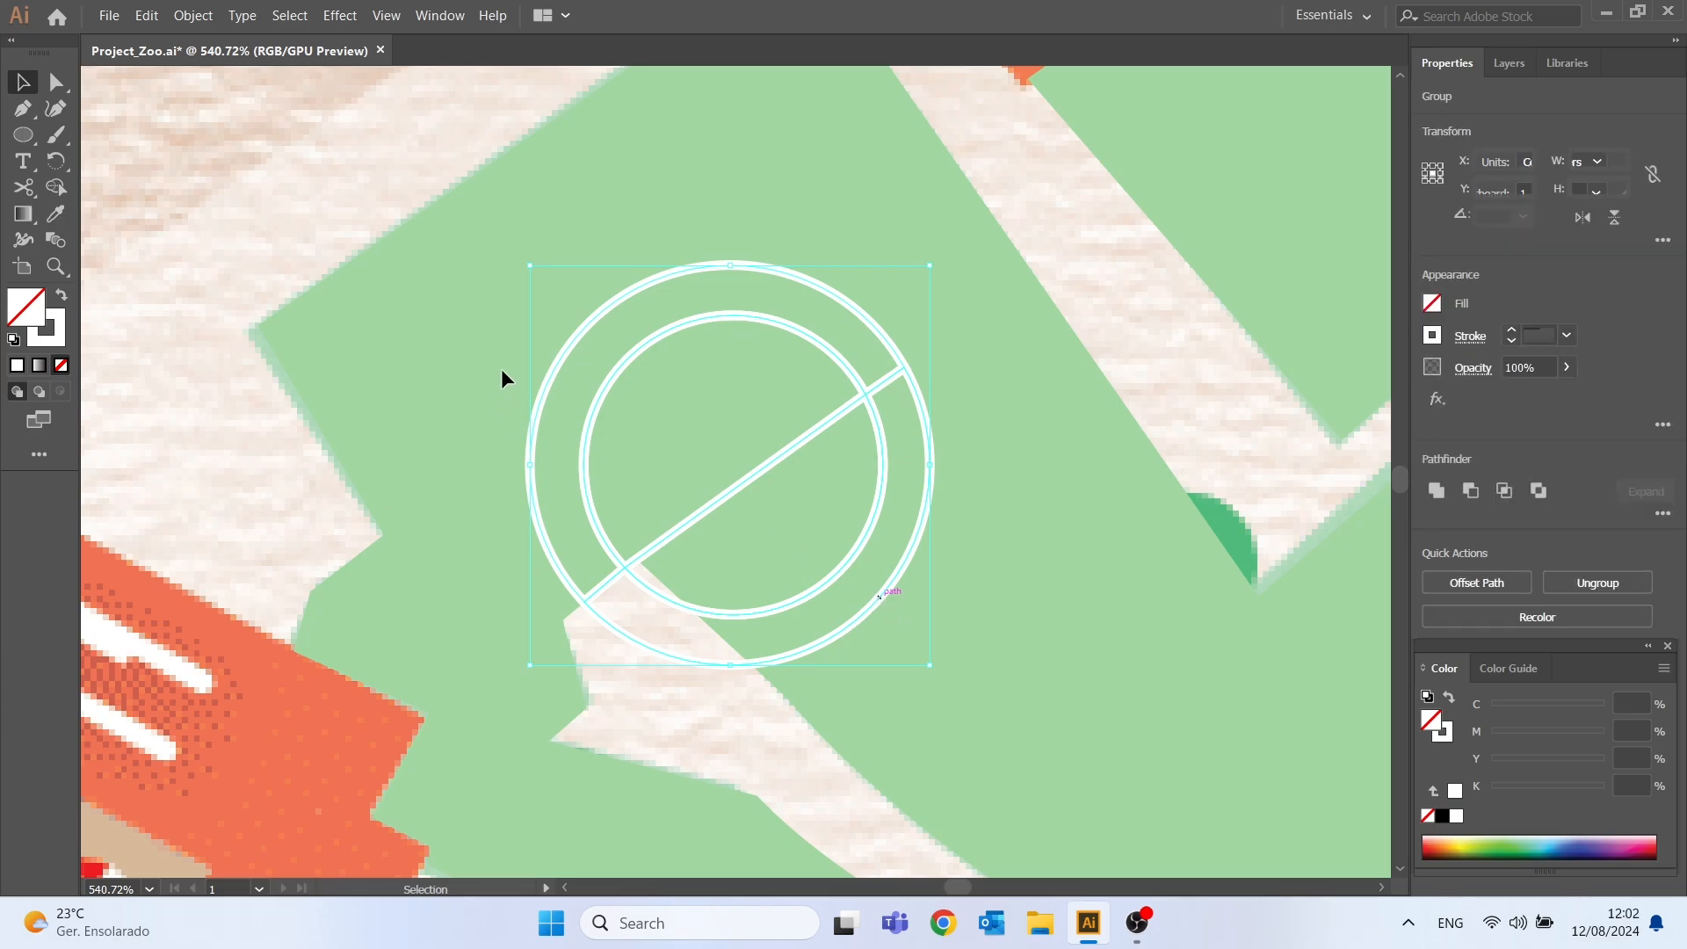
{"action": "left_click", "coordinate": [399, 217]}
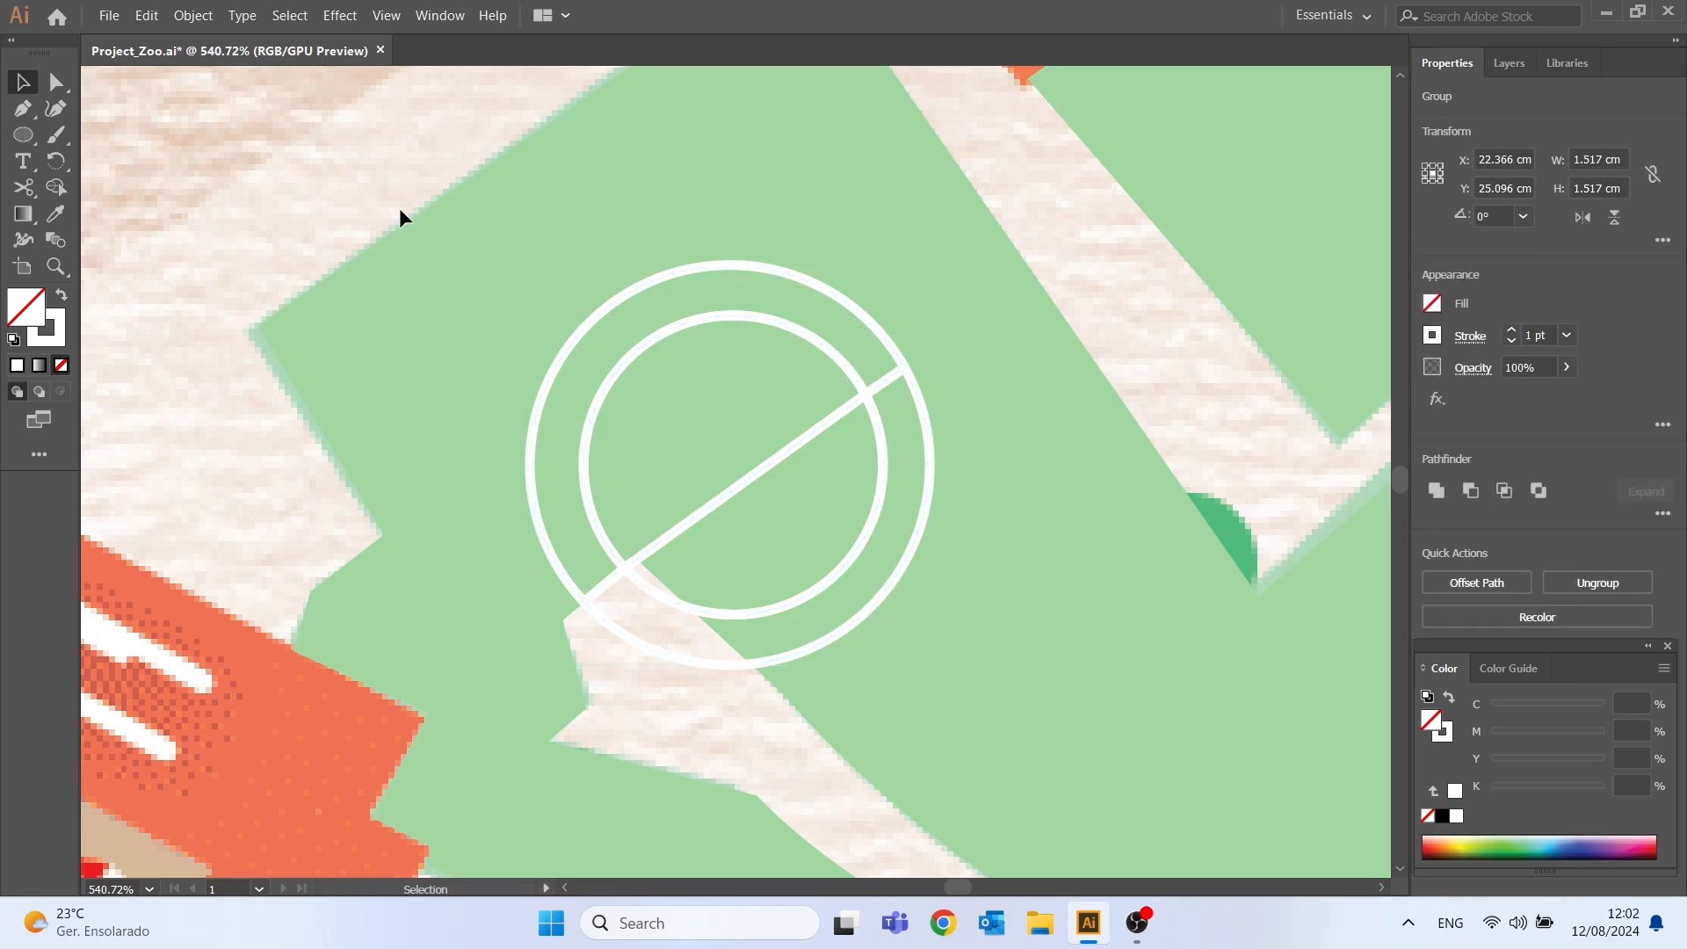
{"action": "left_click", "coordinate": [700, 605]}
{"action": "key", "text": "ctrl+shift+g"}
- Delete the southeast ring section, the inner half circle and the leftover diagonal line, keeping only the curved tunnel outline
{"action": "left_click", "coordinate": [904, 576]}
{"action": "left_click", "coordinate": [898, 571]}
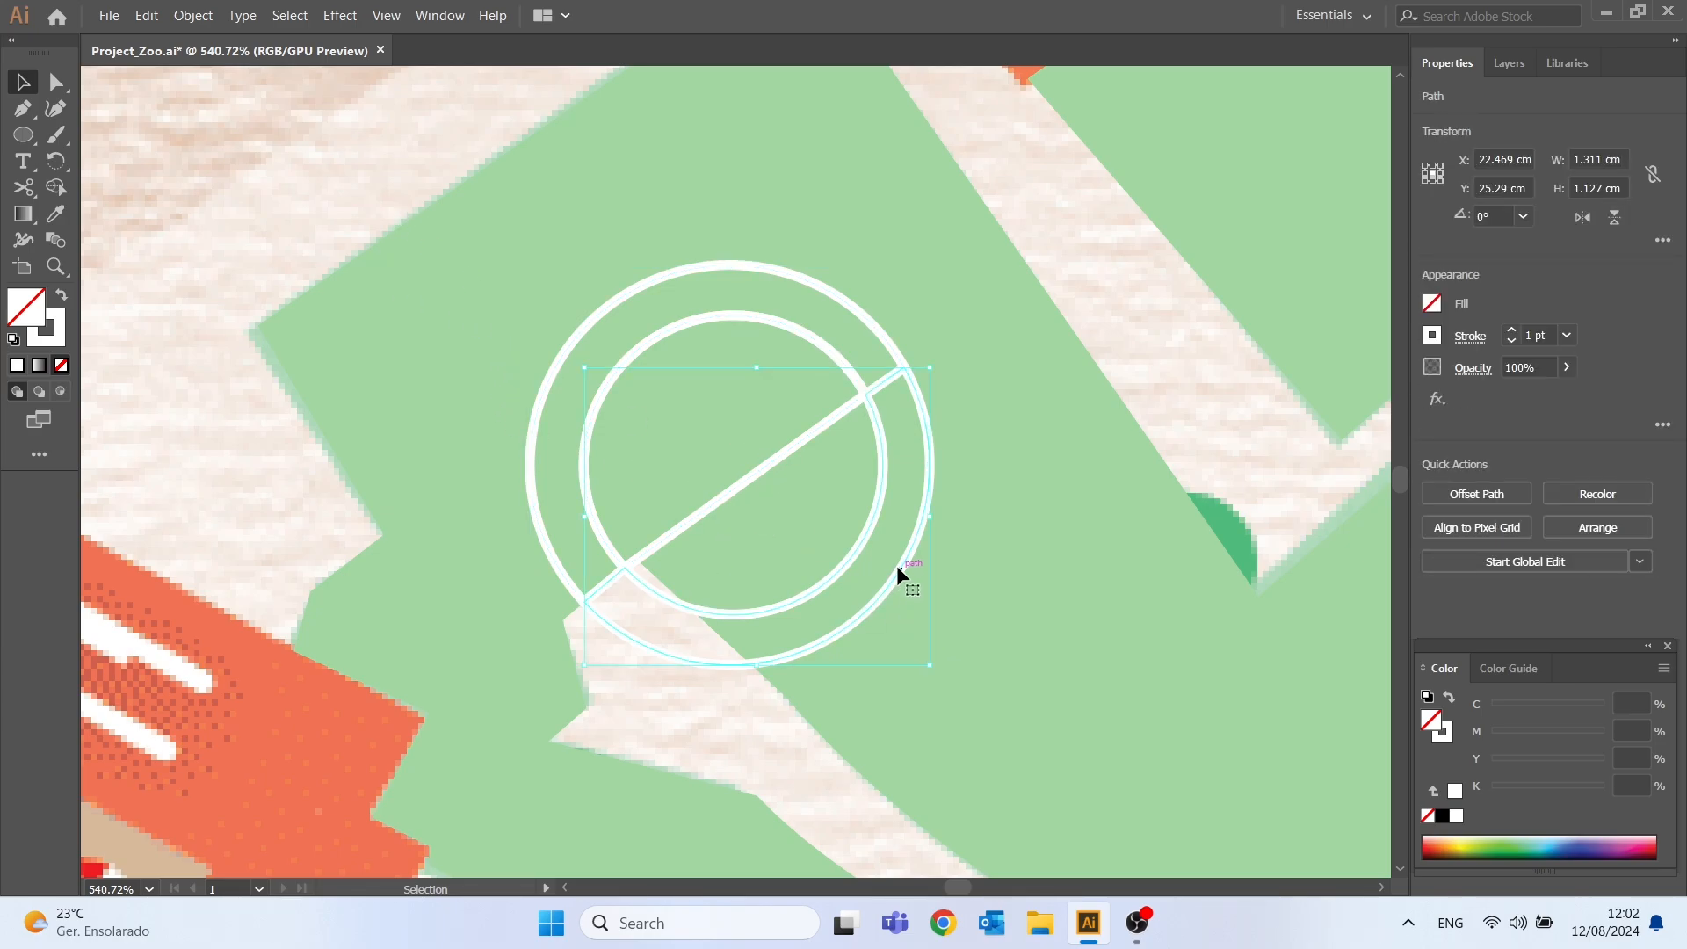
{"action": "key", "text": "Delete"}
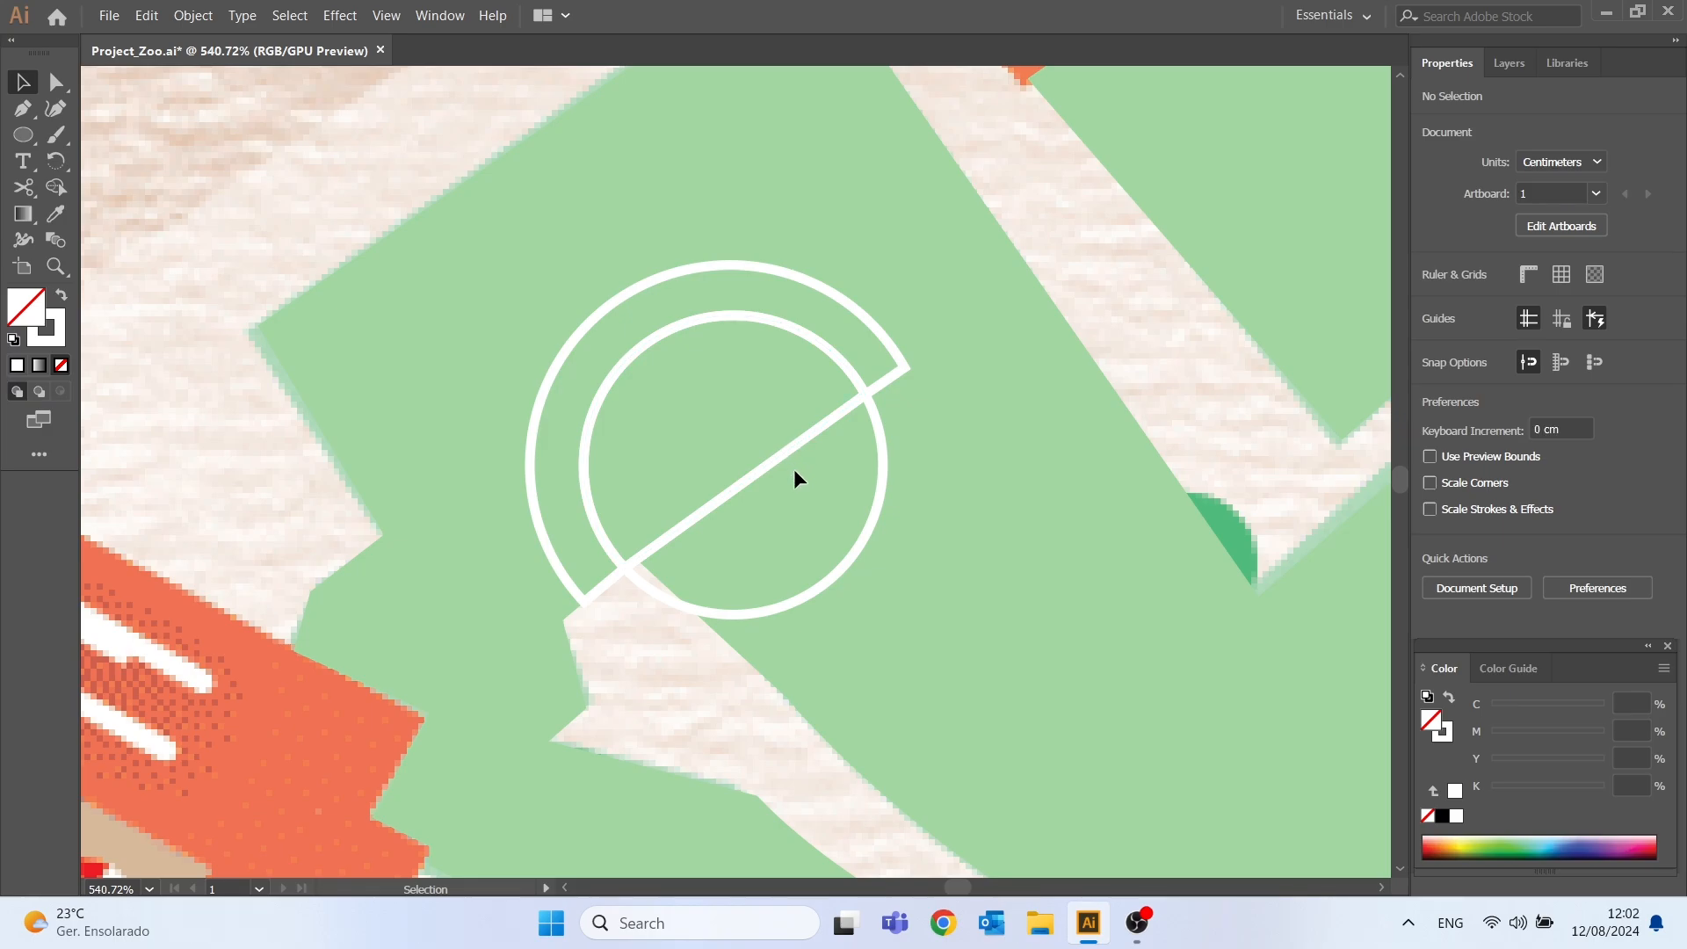
{"action": "left_click", "coordinate": [872, 525]}
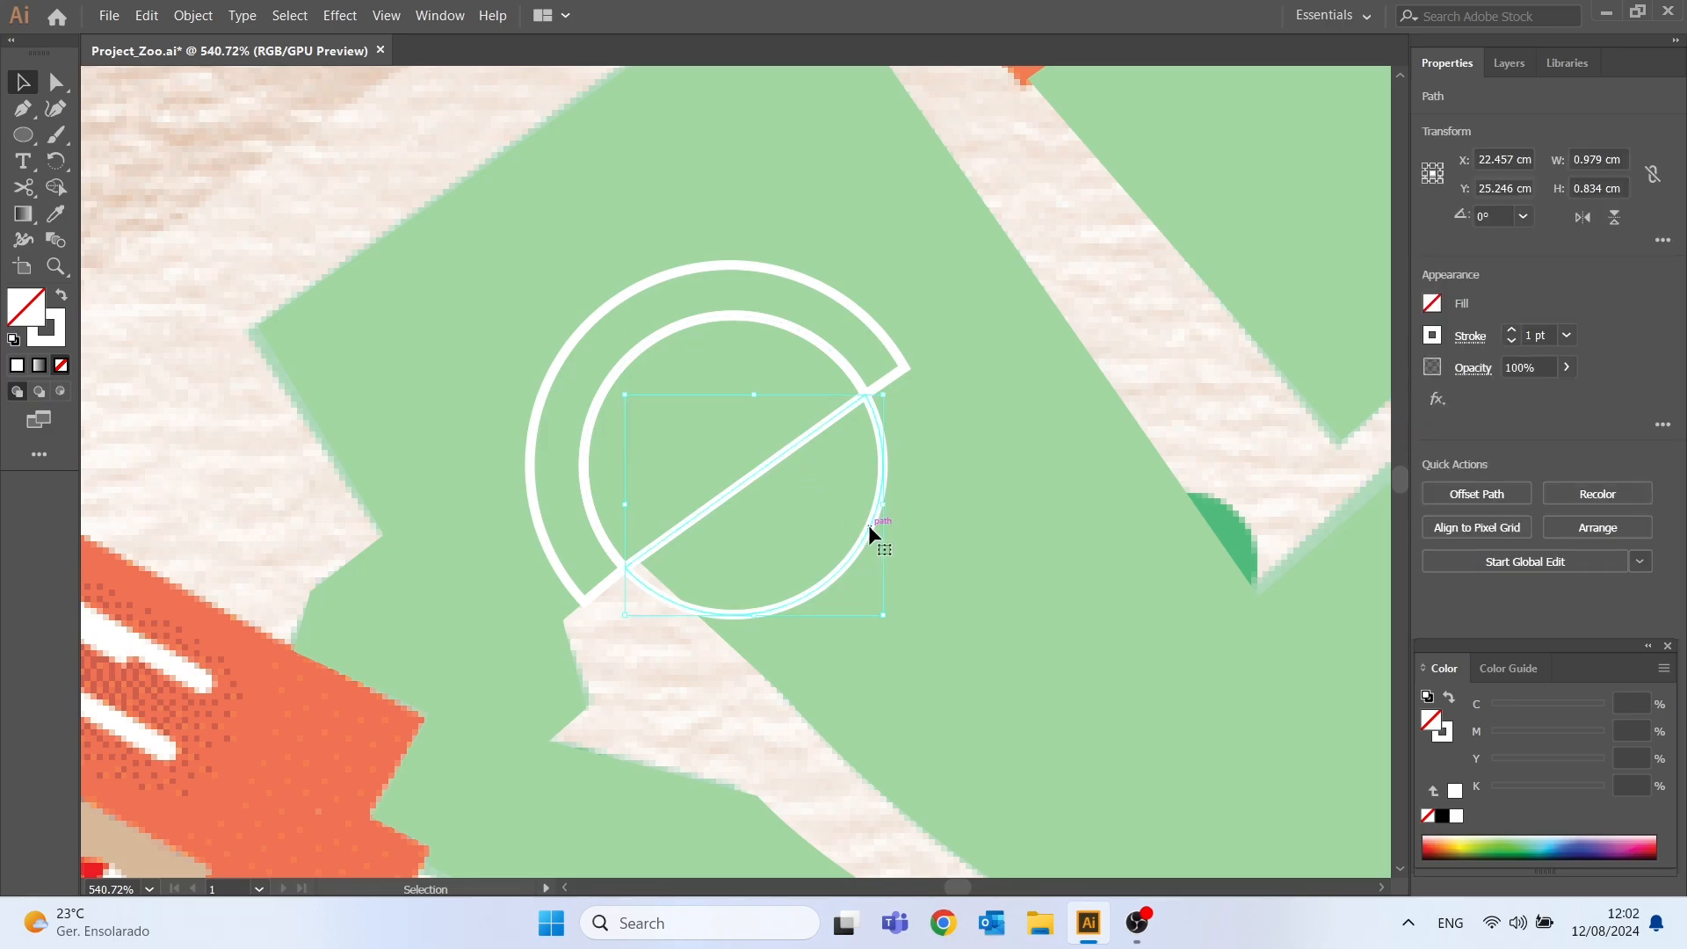
{"action": "key", "text": "Delete"}
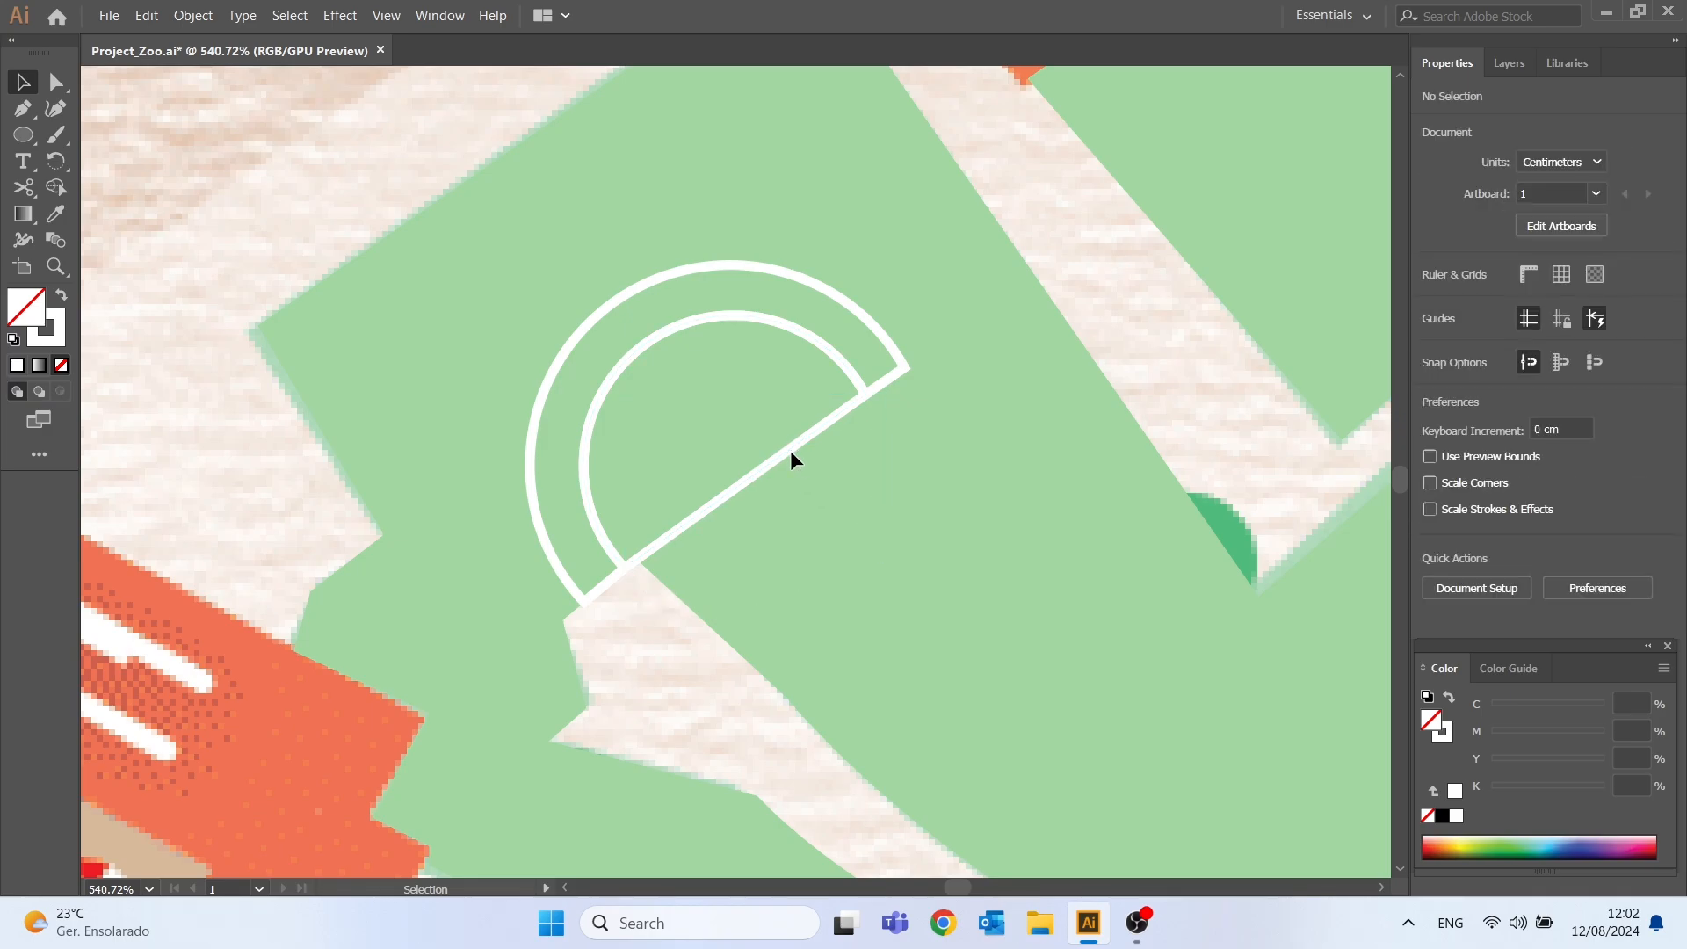
{"action": "left_click", "coordinate": [788, 450]}
{"action": "key", "text": "Delete"}
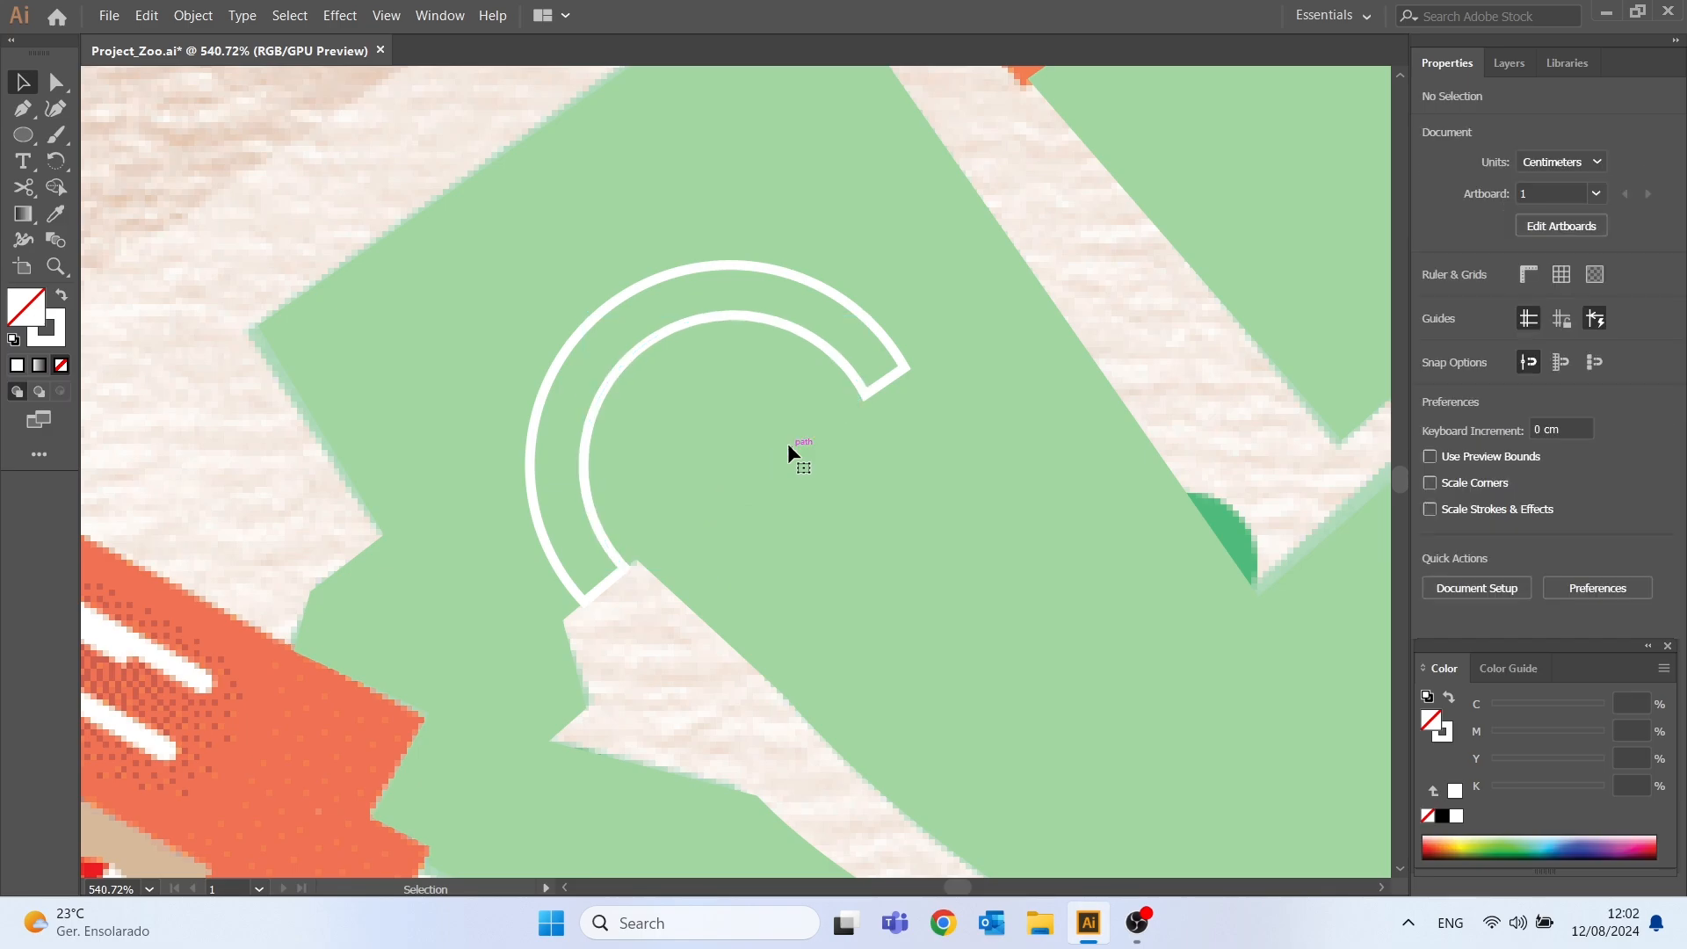
{"action": "left_click", "coordinate": [32, 88]}
- Show the Water Bodies, Trees and Main Background layers, hide the Basemap, and review the vector map drawn so far
{"action": "left_click", "coordinate": [1515, 63]}
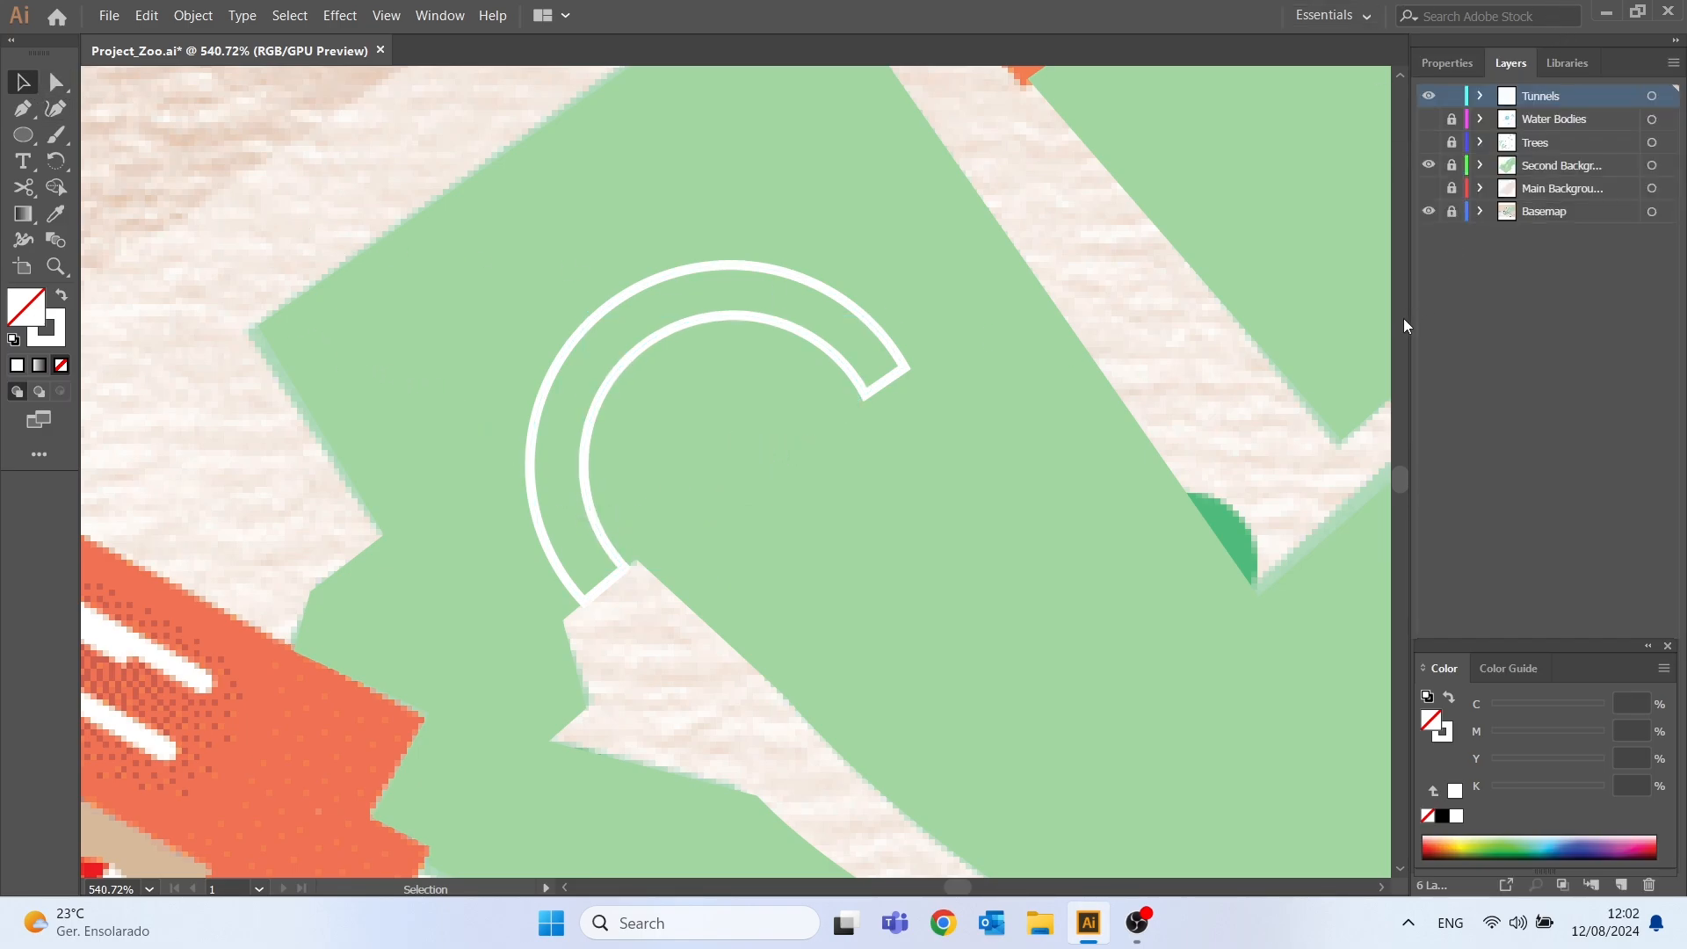
{"action": "left_click_drag", "start_coordinate": [1433, 120], "coordinate": [1430, 188]}
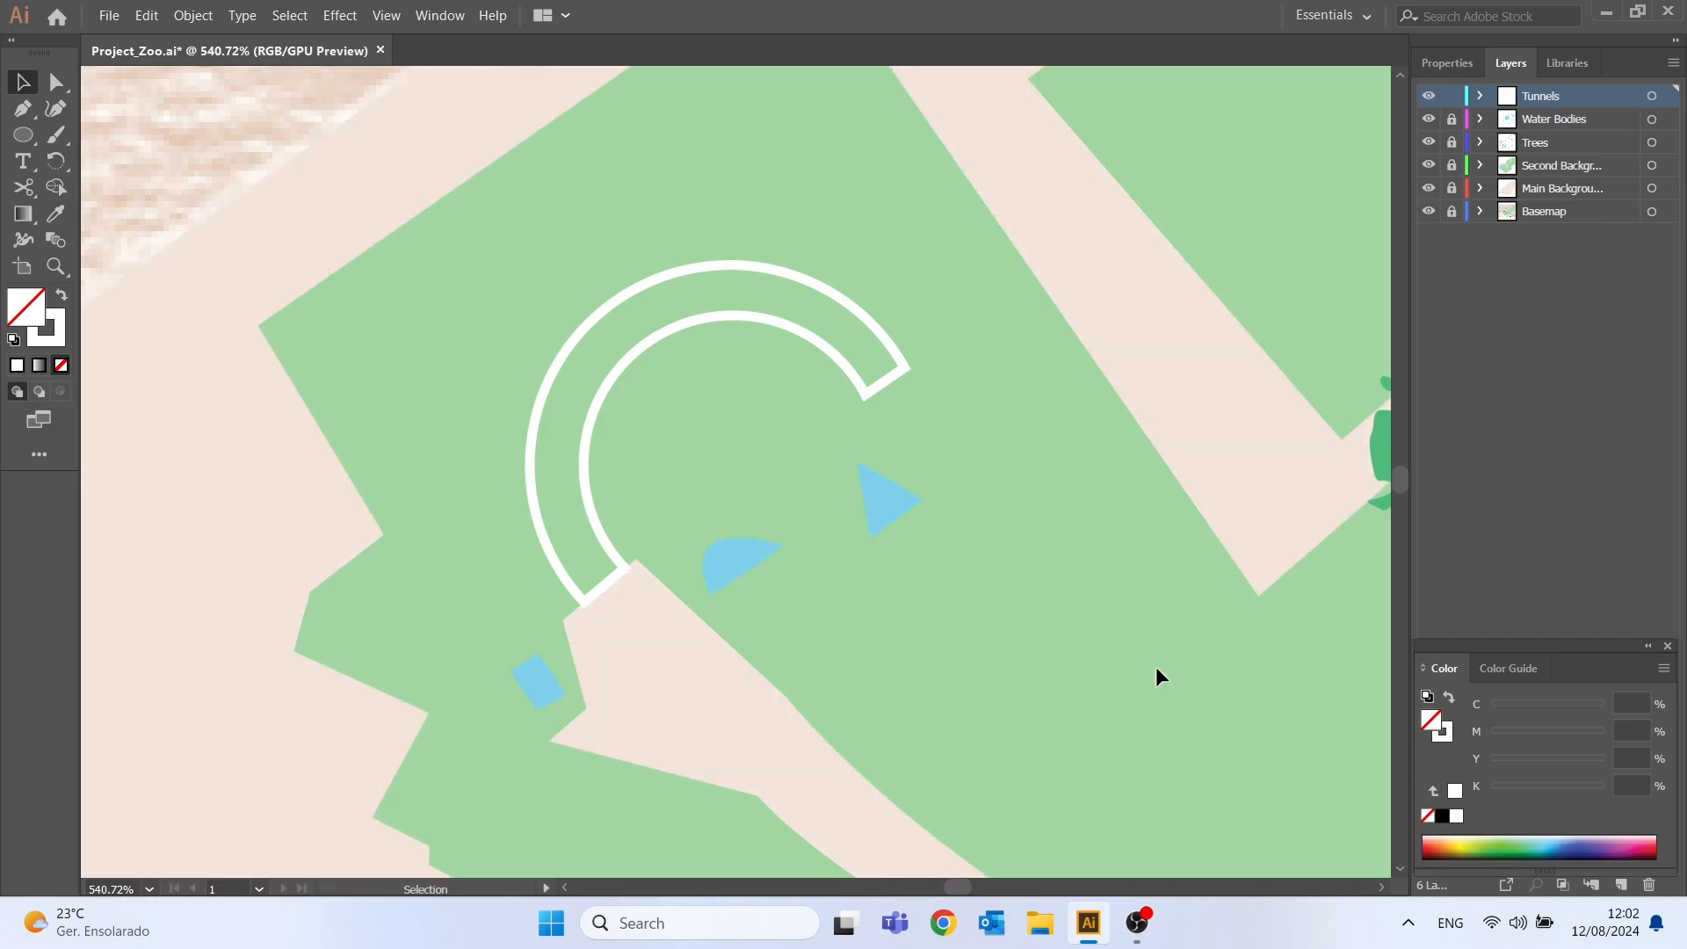
{"action": "left_click", "coordinate": [1427, 214]}
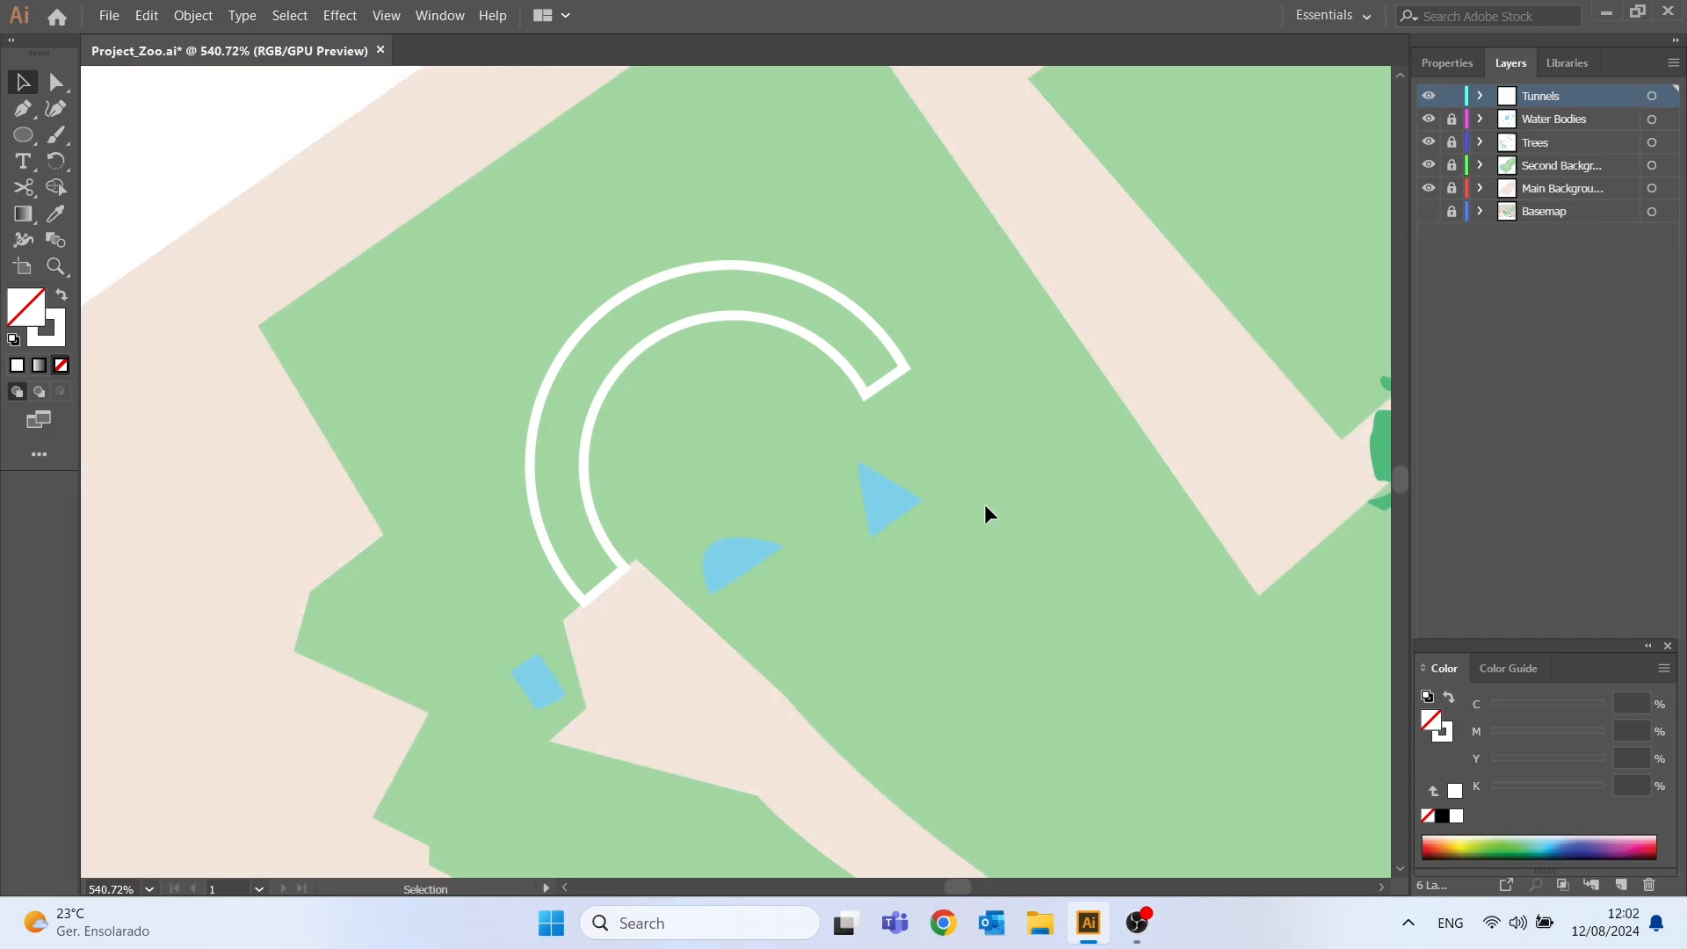
{"action": "key", "text": "ctrl+minus"}
{"action": "key", "text": "ctrl+minus"}
{"action": "key", "text": "ctrl+minus"}
{"action": "key", "text": "ctrl+minus"}
{"action": "key", "text": "ctrl+minus"}
{"action": "key", "text": "ctrl+minus"}
{"action": "key", "text": "ctrl+minus"}
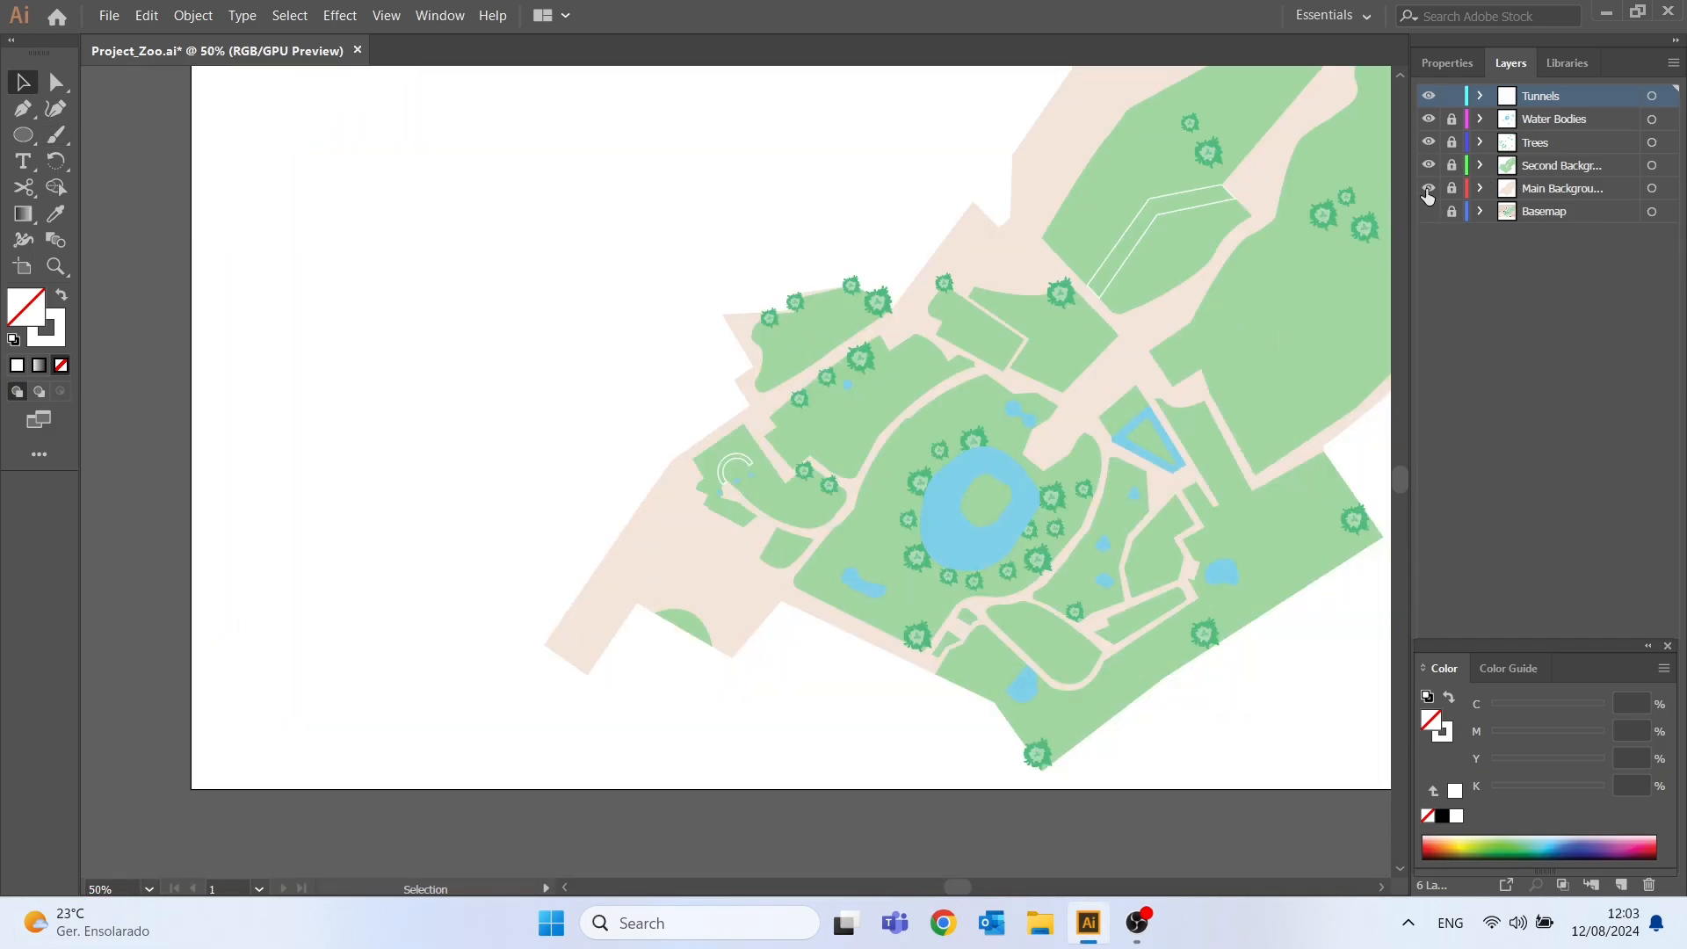
- Hide all vector layers, show the Basemap again, and focus on the straight grey tunnel beside habitat 21
{"action": "left_click_drag", "start_coordinate": [1428, 188], "coordinate": [1429, 98]}
{"action": "left_click", "coordinate": [1428, 211]}
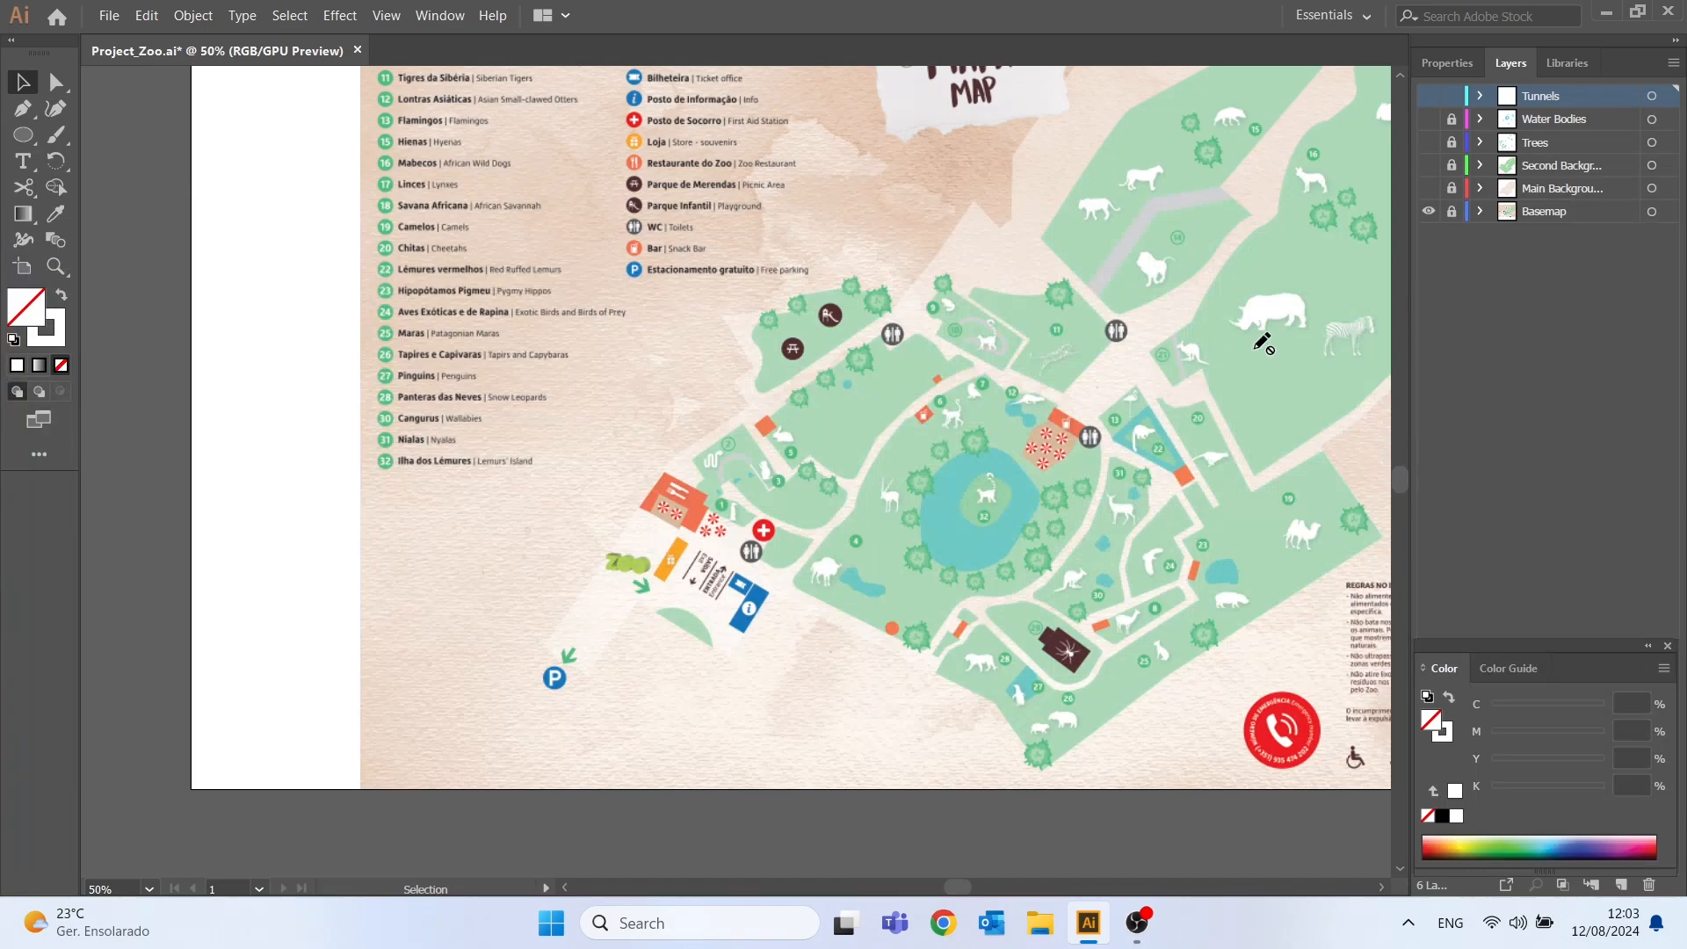
{"action": "key", "text": "z"}
{"action": "left_click_drag", "start_coordinate": [1198, 352], "coordinate": [1397, 555]}
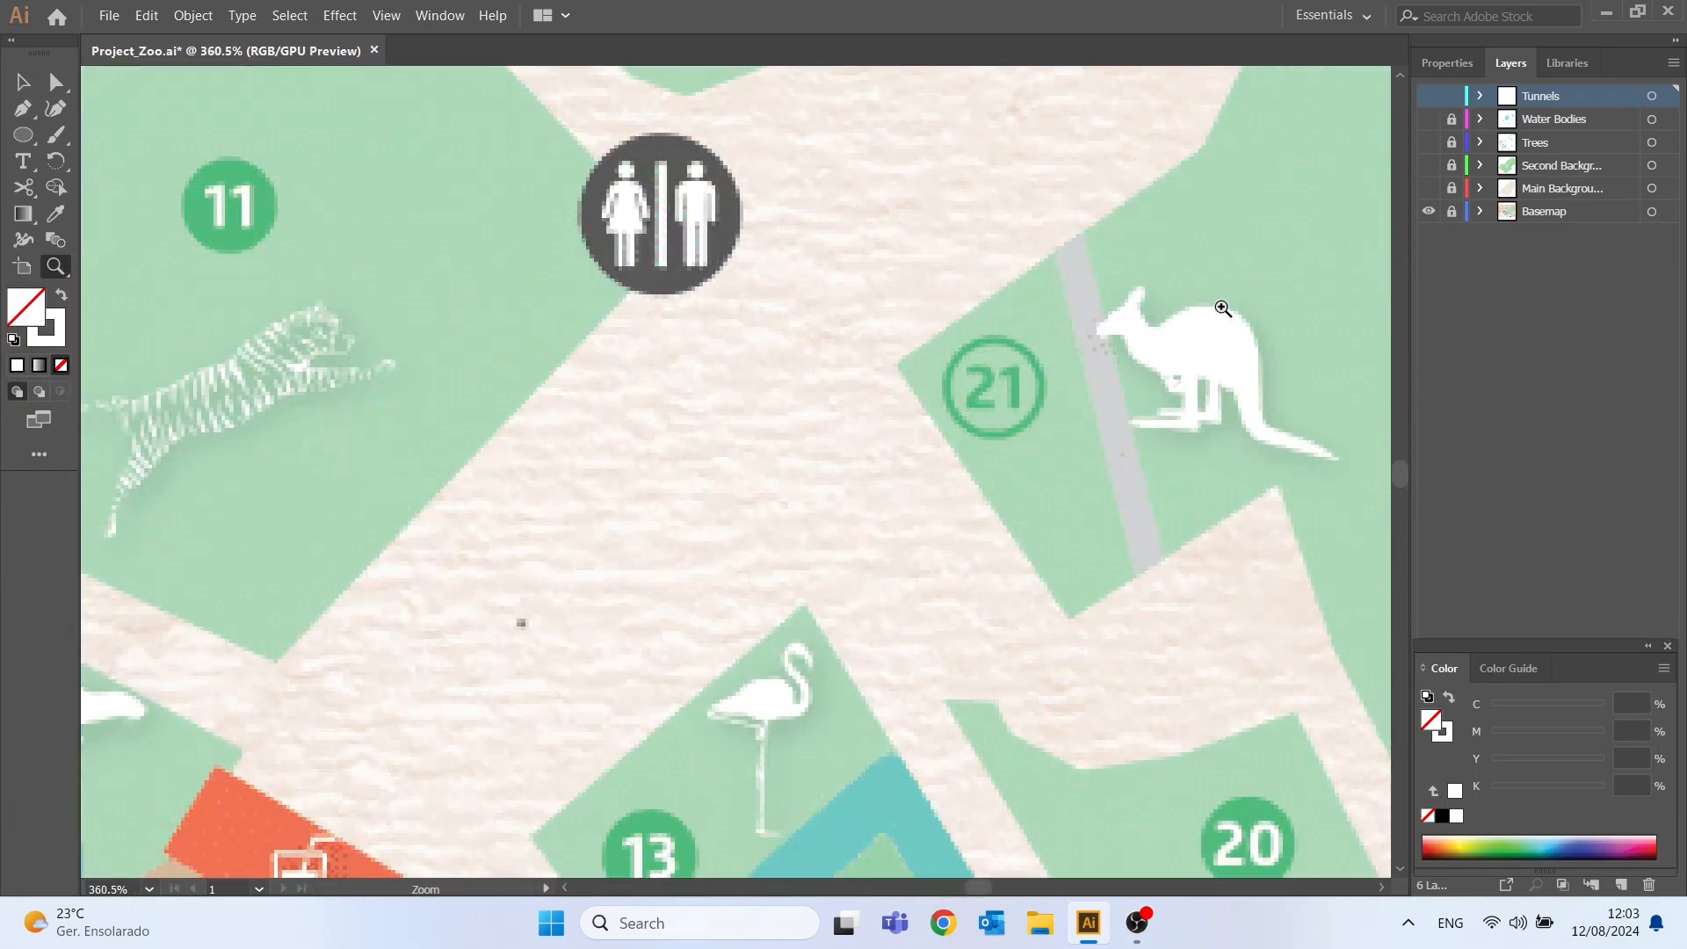
{"action": "key", "text": "space"}
{"action": "left_click_drag", "start_coordinate": [1222, 308], "coordinate": [875, 400]}
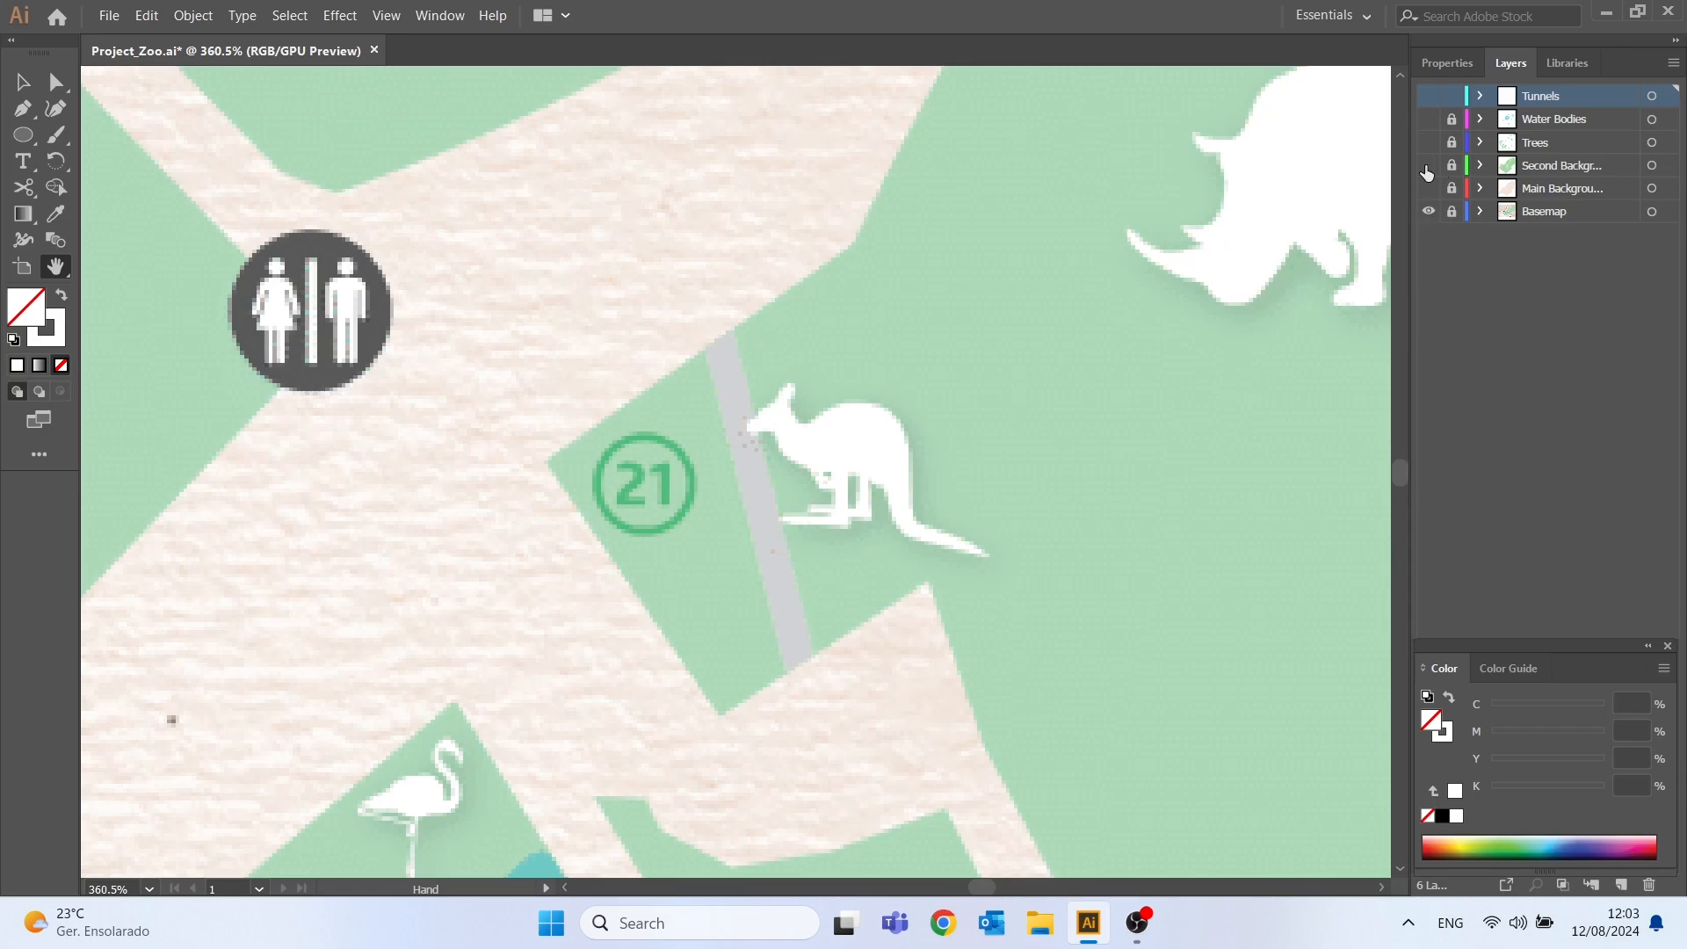
- Show the Second Background layer over the Basemap around the straight tunnel beside habitat 21
{"action": "left_click", "coordinate": [1430, 167]}
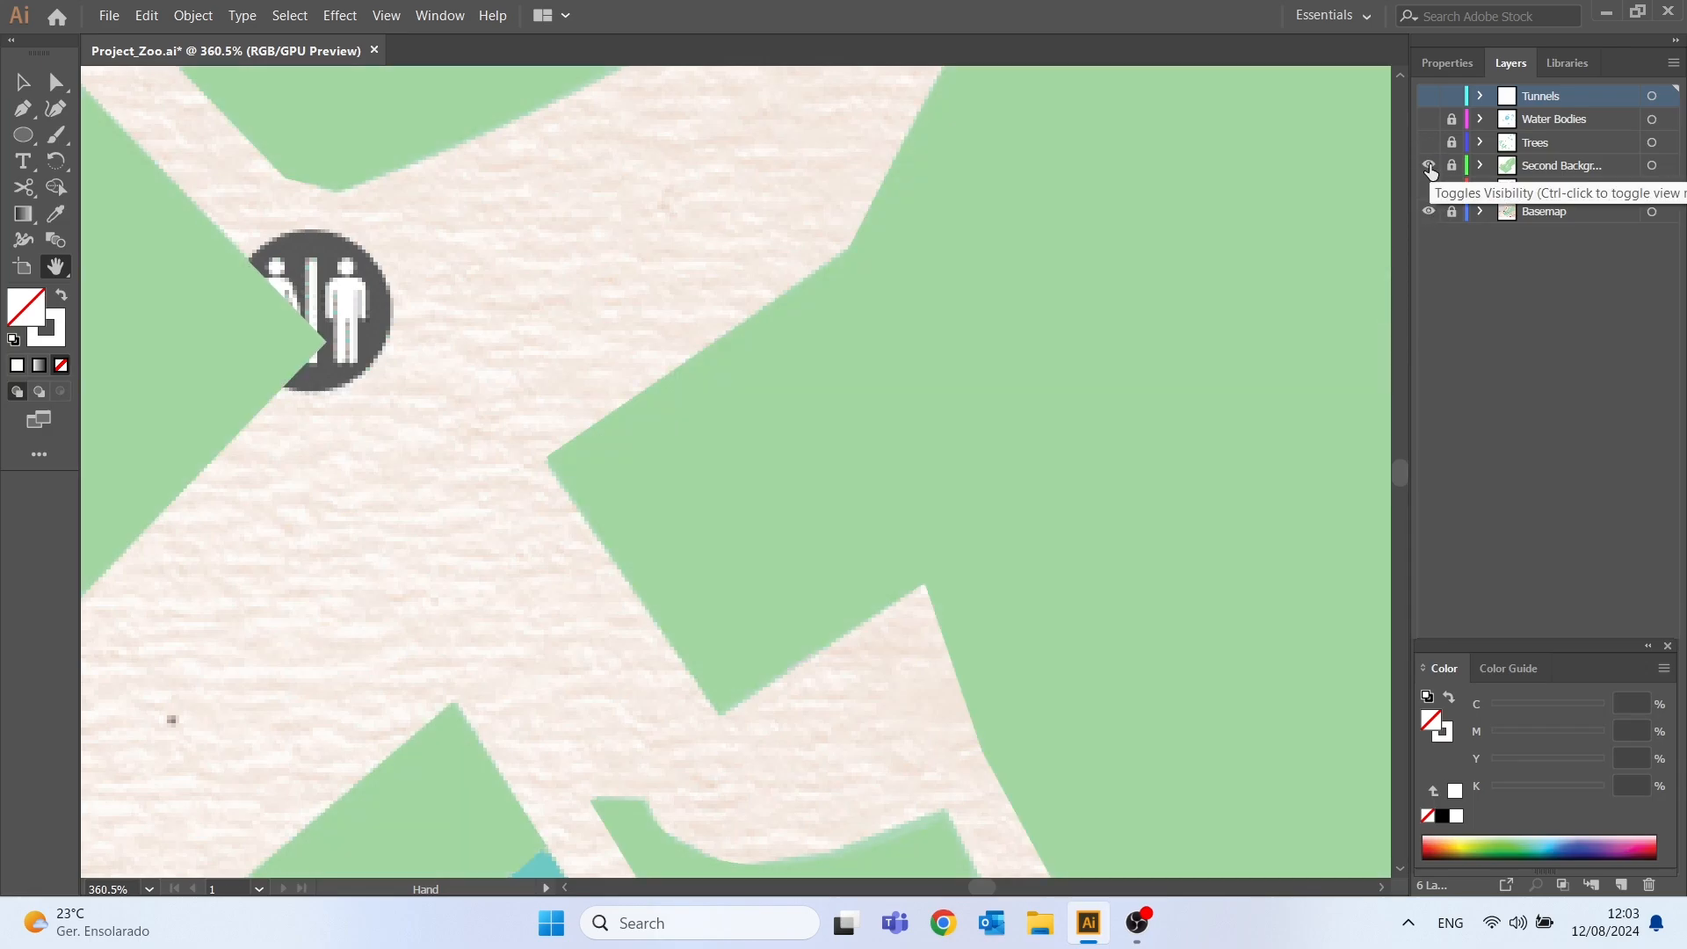
{"action": "left_click", "coordinate": [1430, 166]}
{"action": "left_click", "coordinate": [1430, 167]}
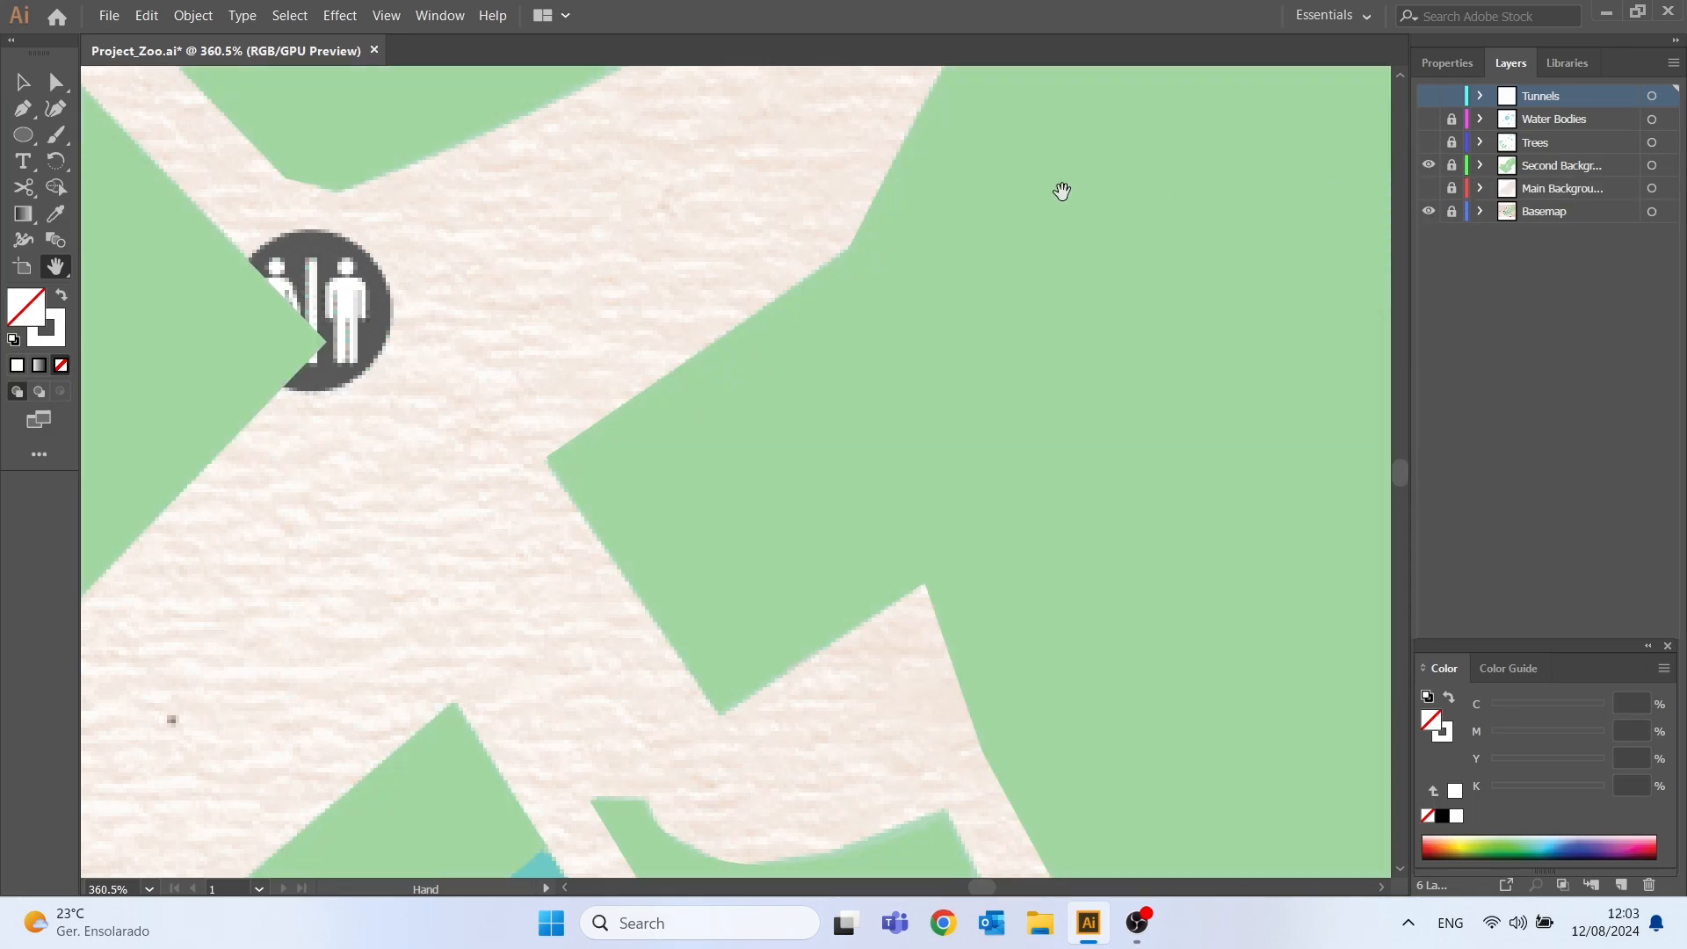
- Trace the straight tunnel beside habitat 21 as a closed four-sided Pen path on the Tunnels layer, aligning its ends with the green area's edges
{"action": "left_click", "coordinate": [24, 112]}
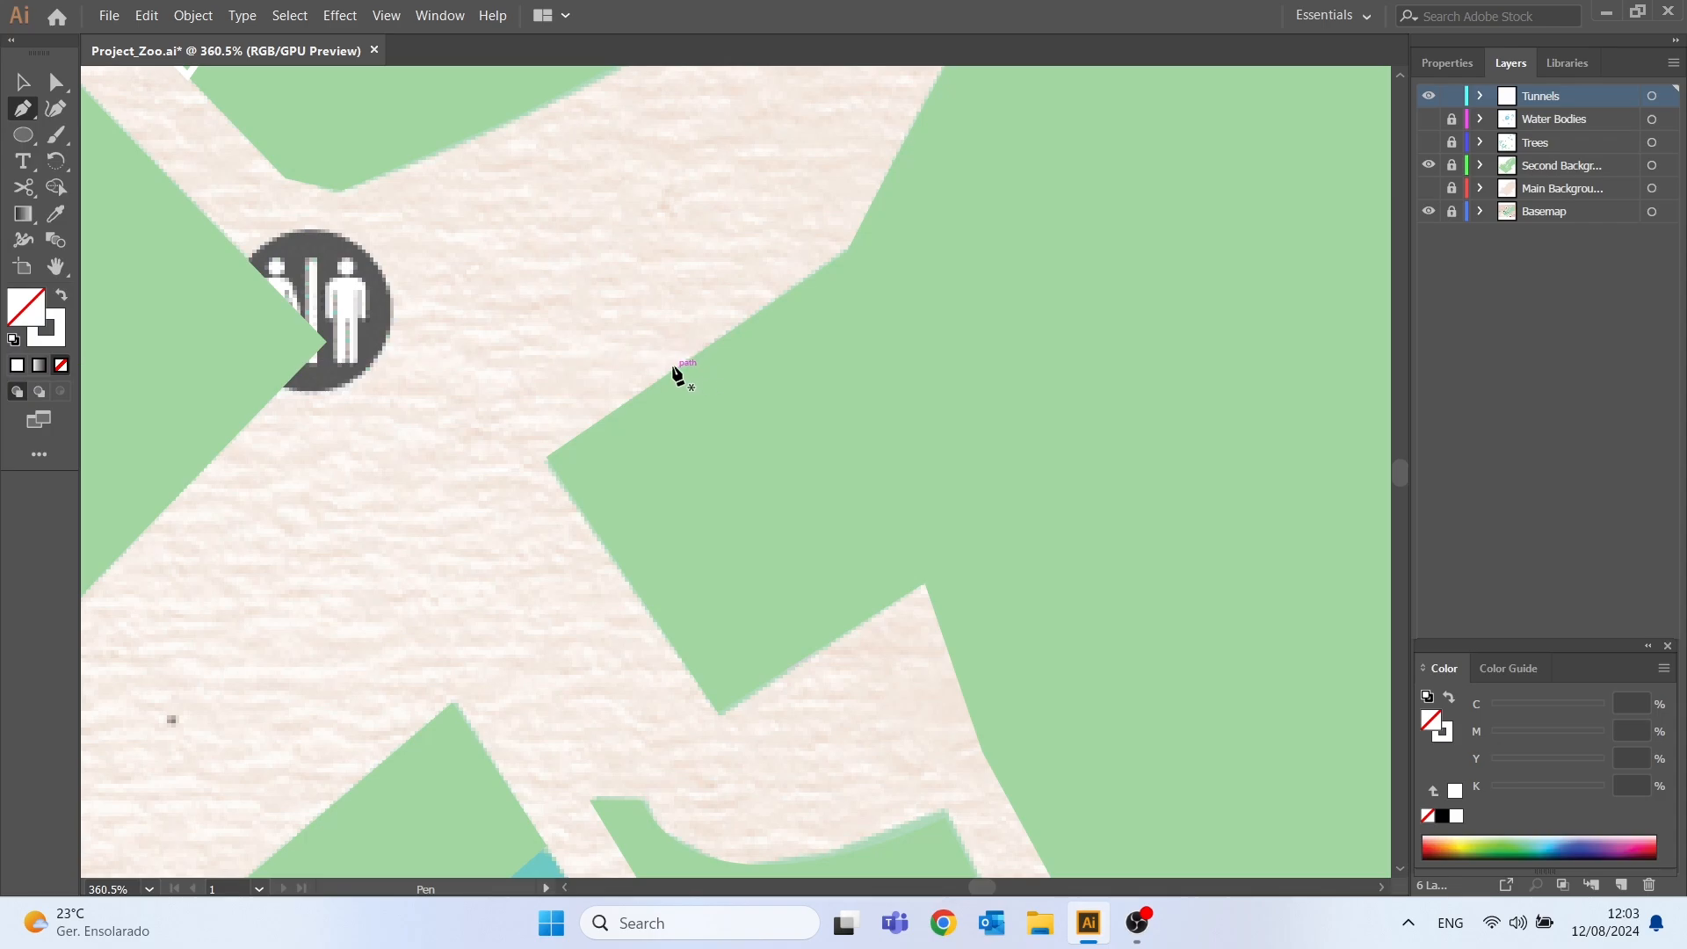
{"action": "left_click", "coordinate": [1429, 166]}
{"action": "left_click", "coordinate": [1429, 167]}
{"action": "left_click", "coordinate": [1429, 165]}
{"action": "left_click", "coordinate": [778, 675]}
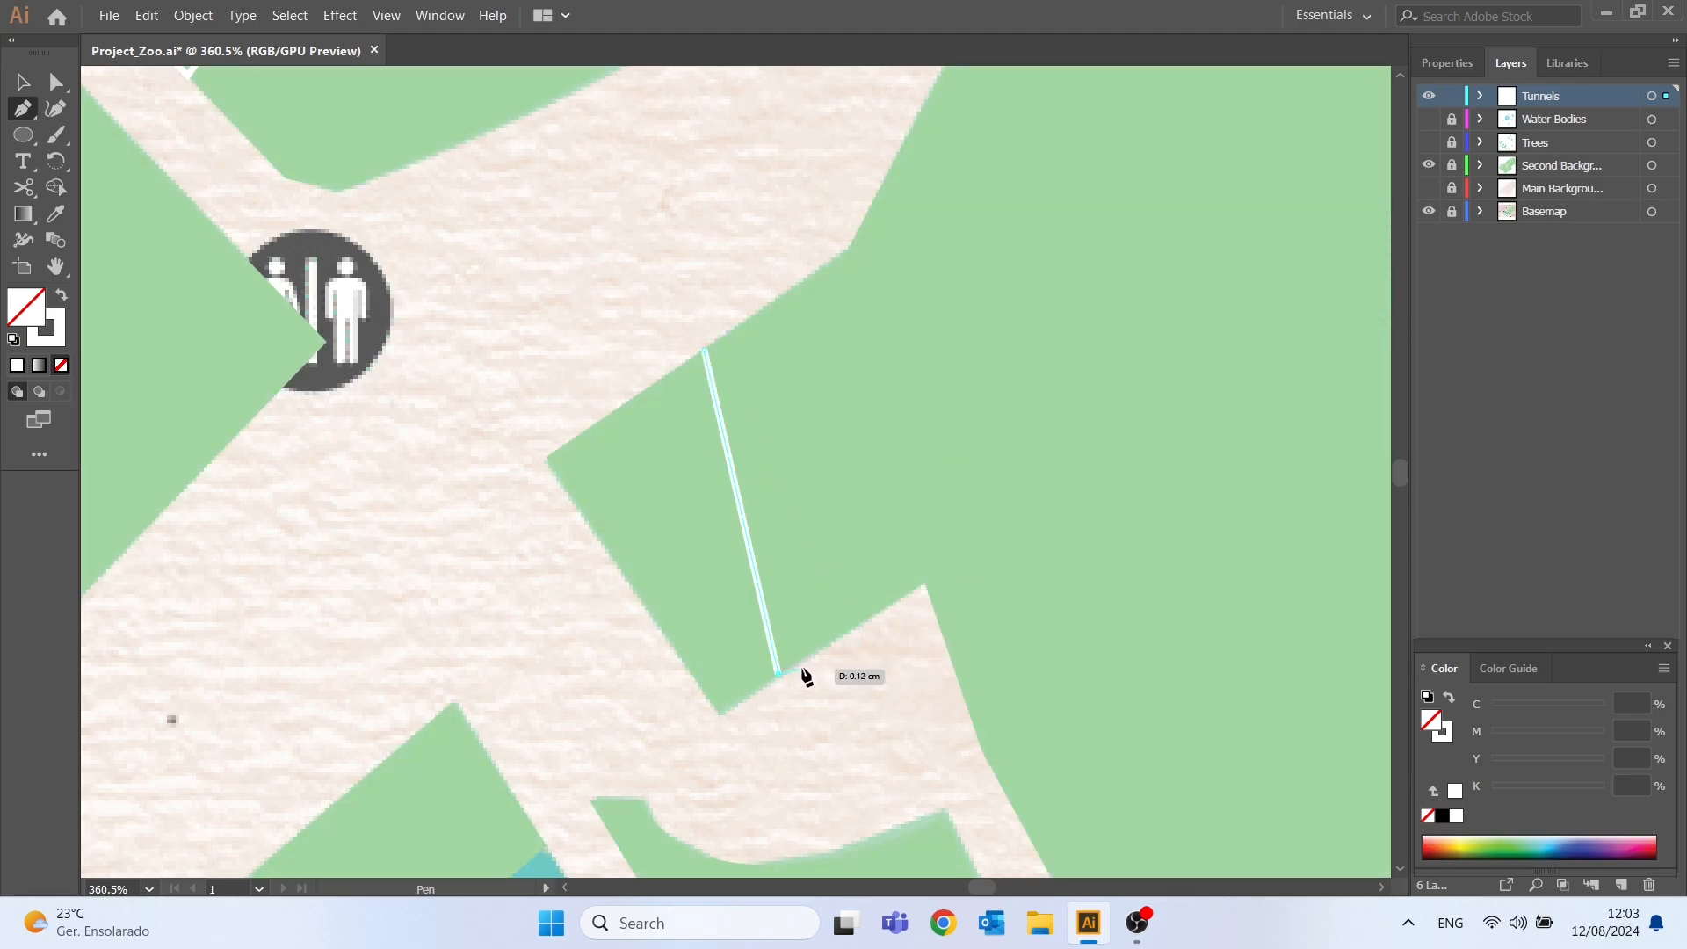
{"action": "left_click", "coordinate": [812, 652]}
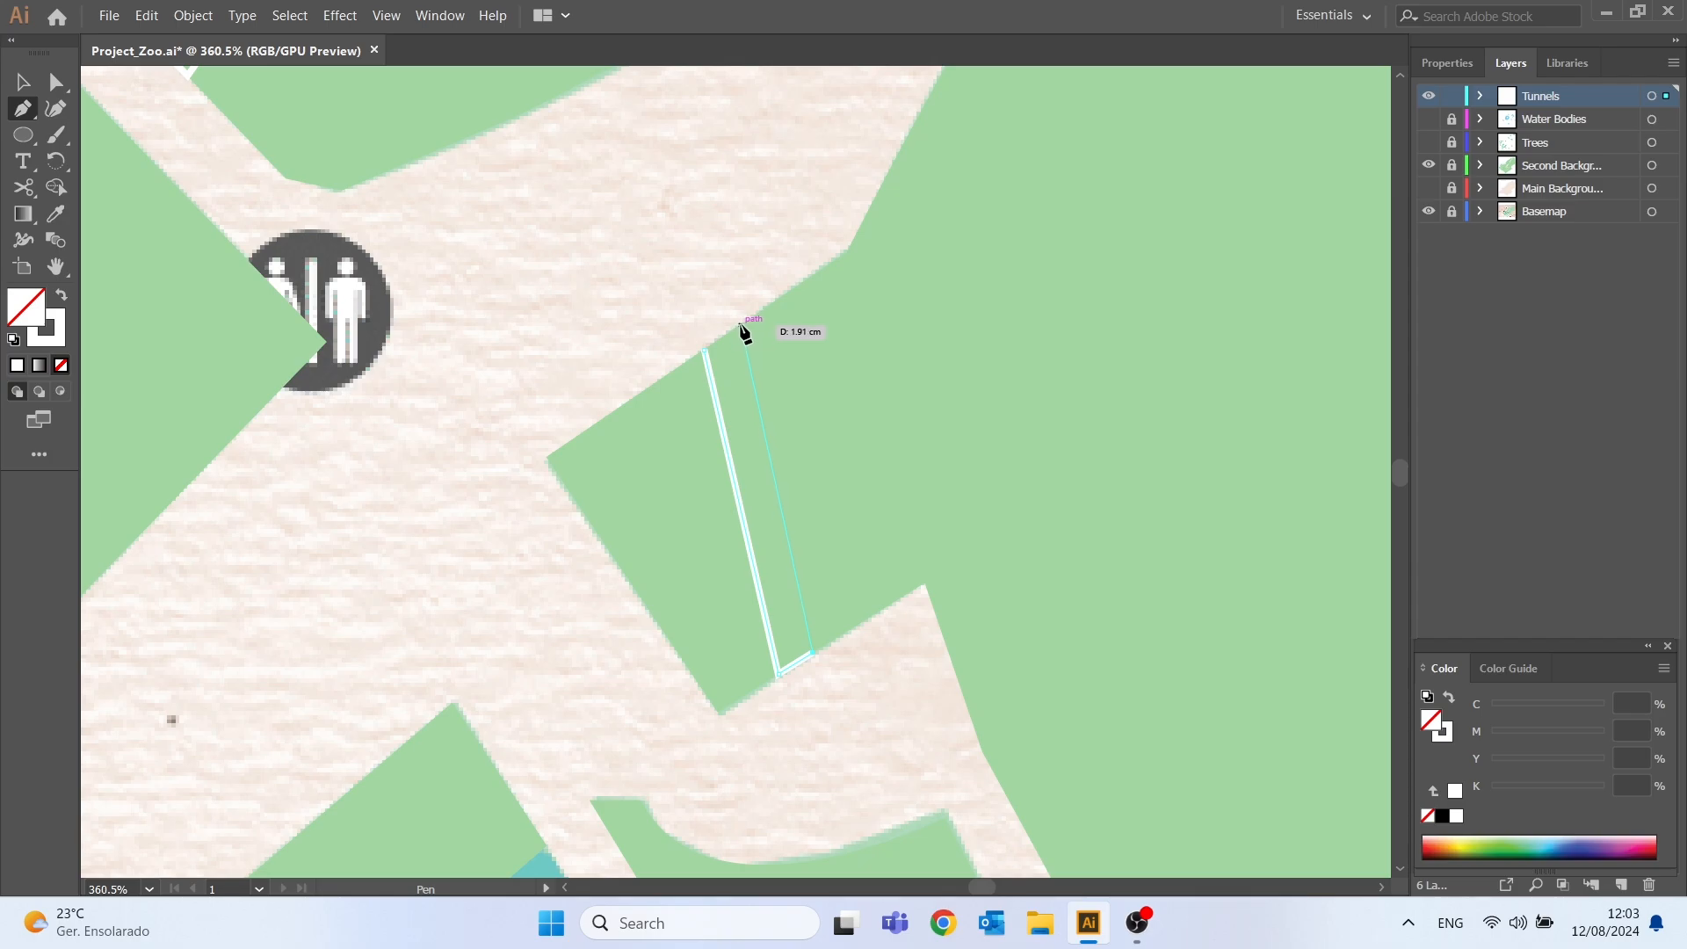
{"action": "left_click", "coordinate": [741, 325]}
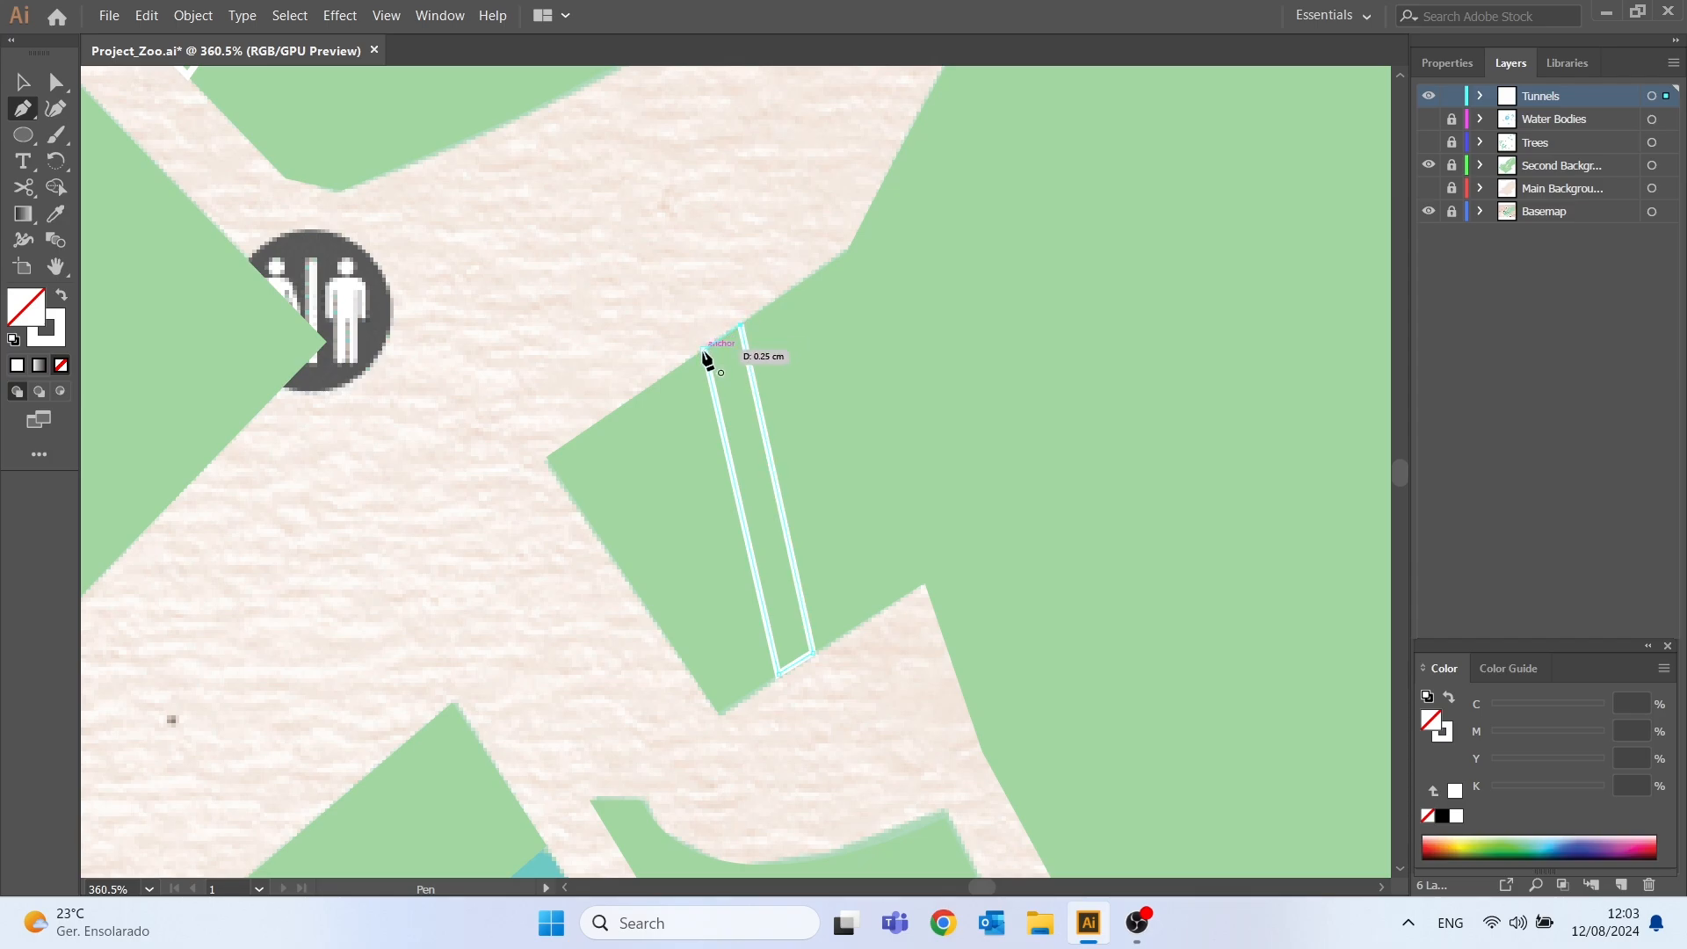
{"action": "left_click", "coordinate": [706, 350]}
{"action": "key", "text": "v"}
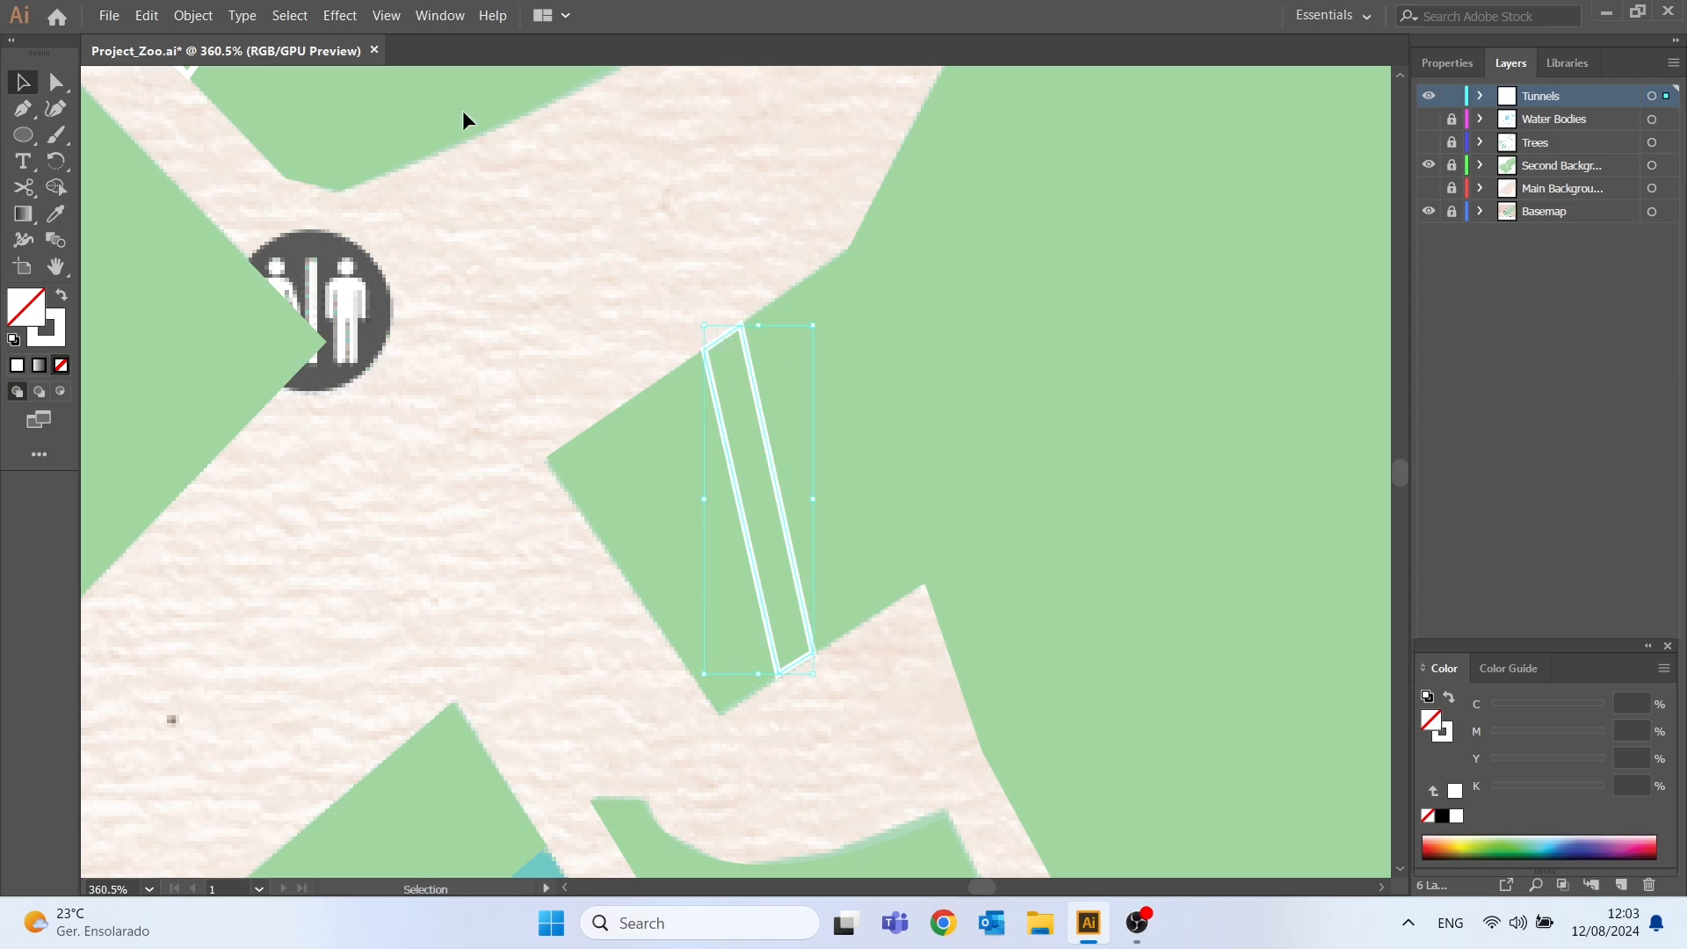
- Show the Water Bodies, Trees and Main Background layers again across the whole map
{"action": "left_click", "coordinate": [1428, 120]}
{"action": "left_click", "coordinate": [1427, 190]}
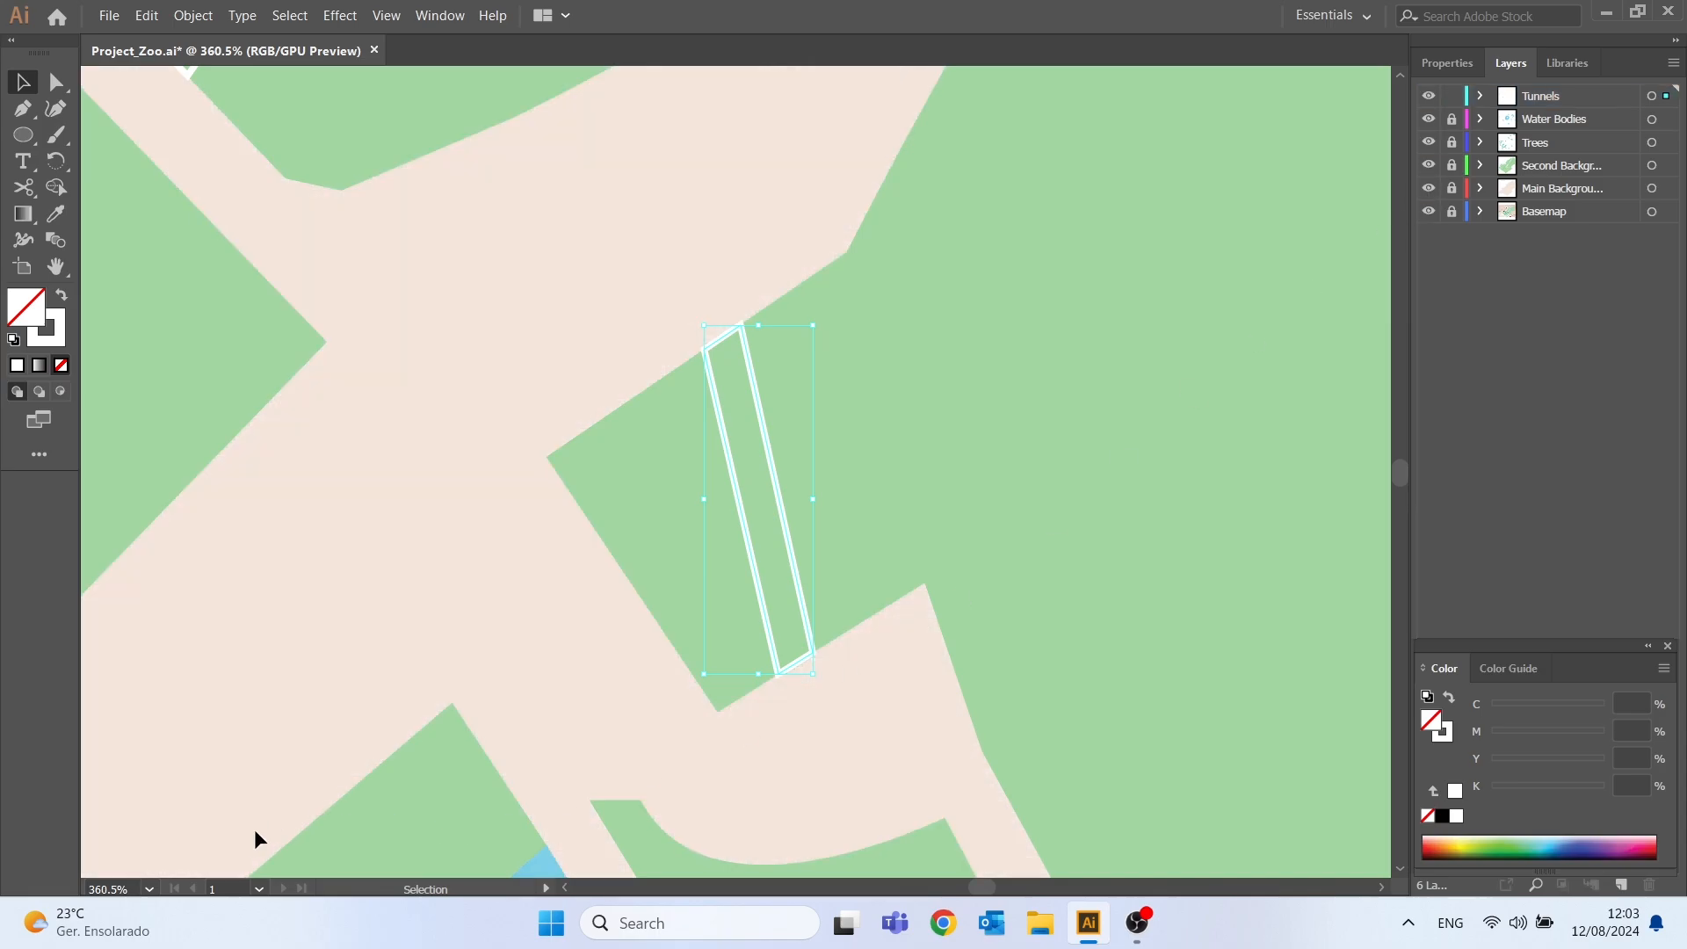
{"action": "left_click", "coordinate": [149, 889]}
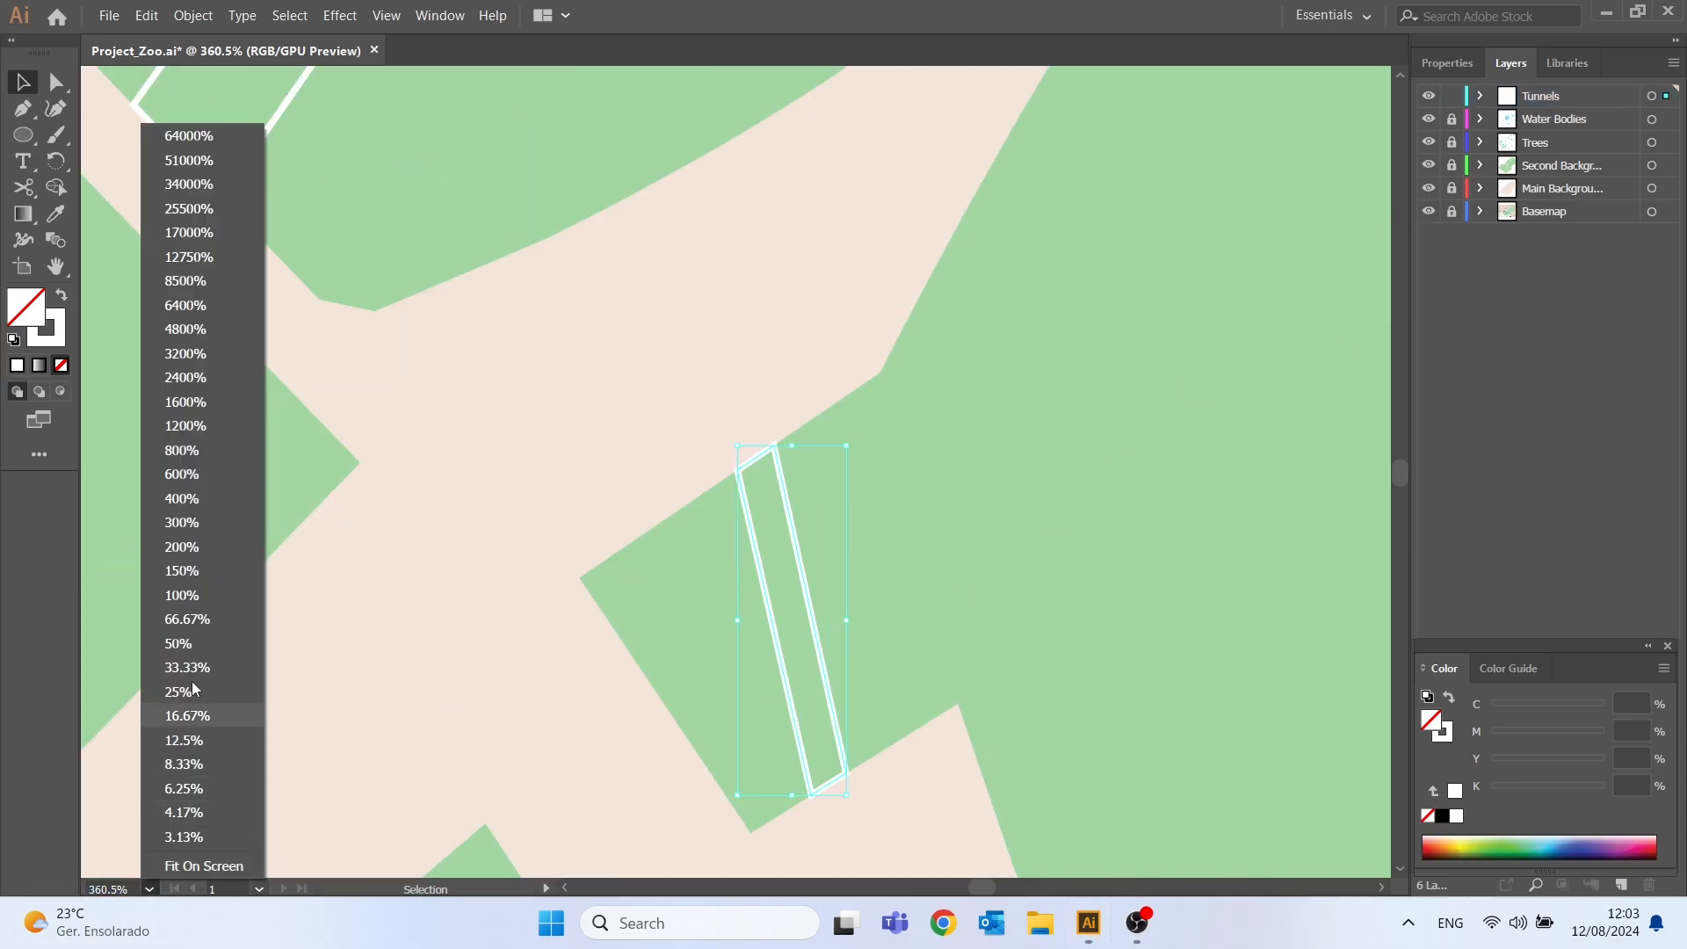
{"action": "left_click", "coordinate": [186, 681]}
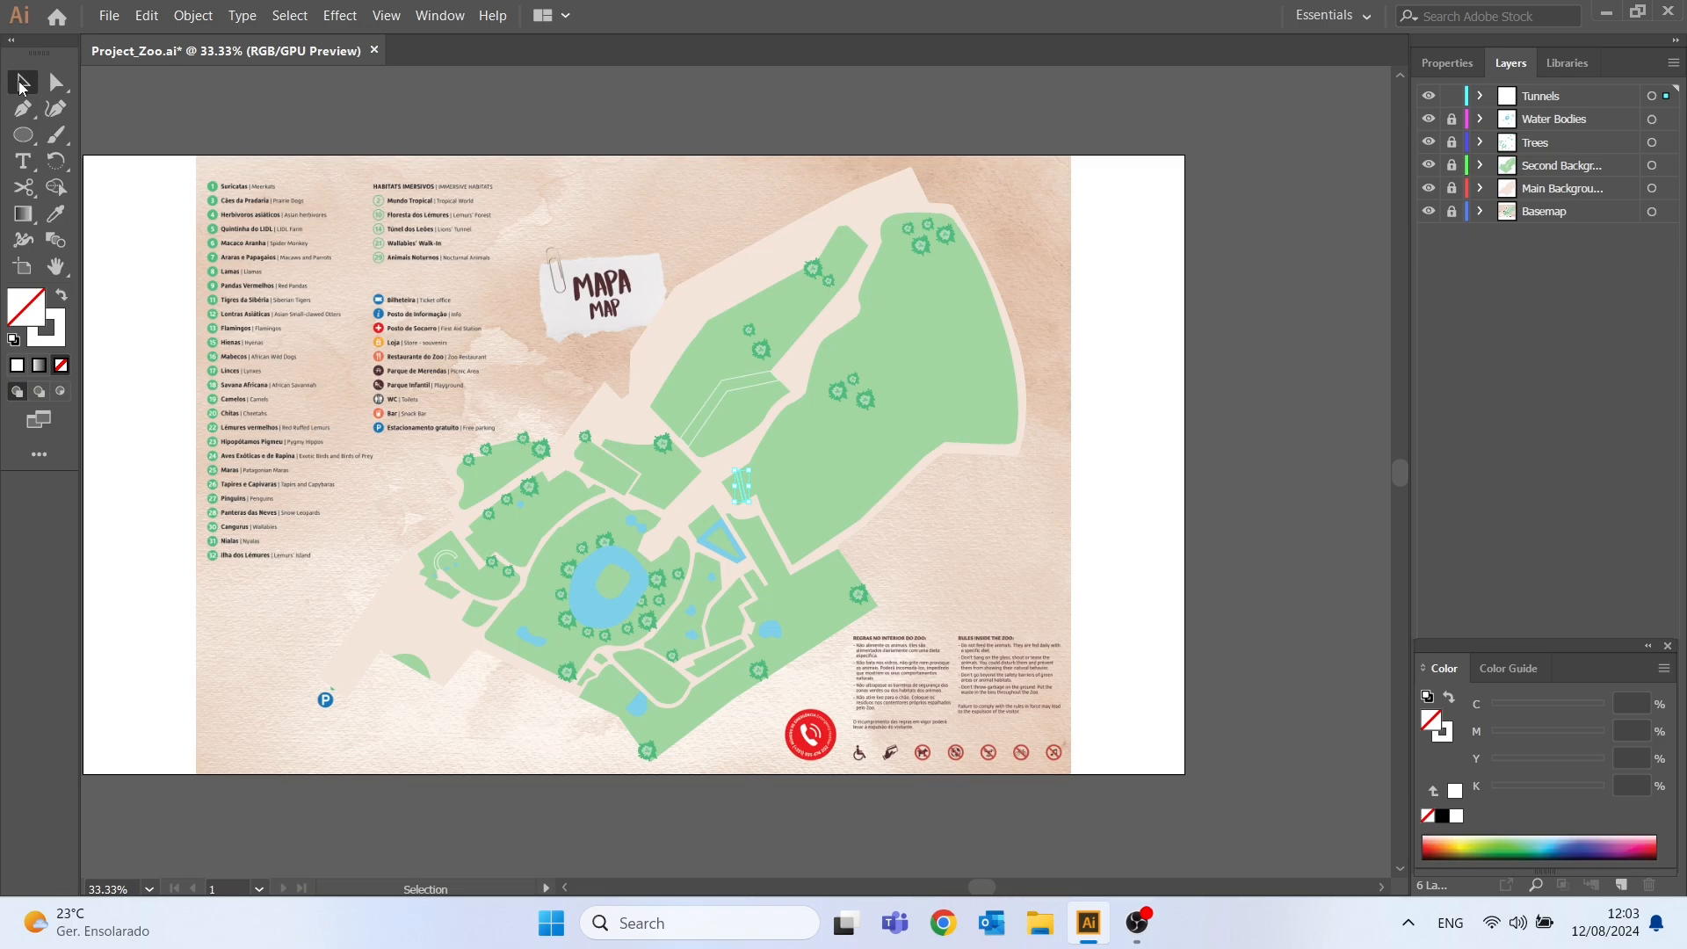
- Select all the tunnel shapes, remove their stroke and fill them with grey #939393
{"action": "left_click_drag", "start_coordinate": [169, 141], "coordinate": [1040, 694]}
{"action": "left_click", "coordinate": [61, 365]}
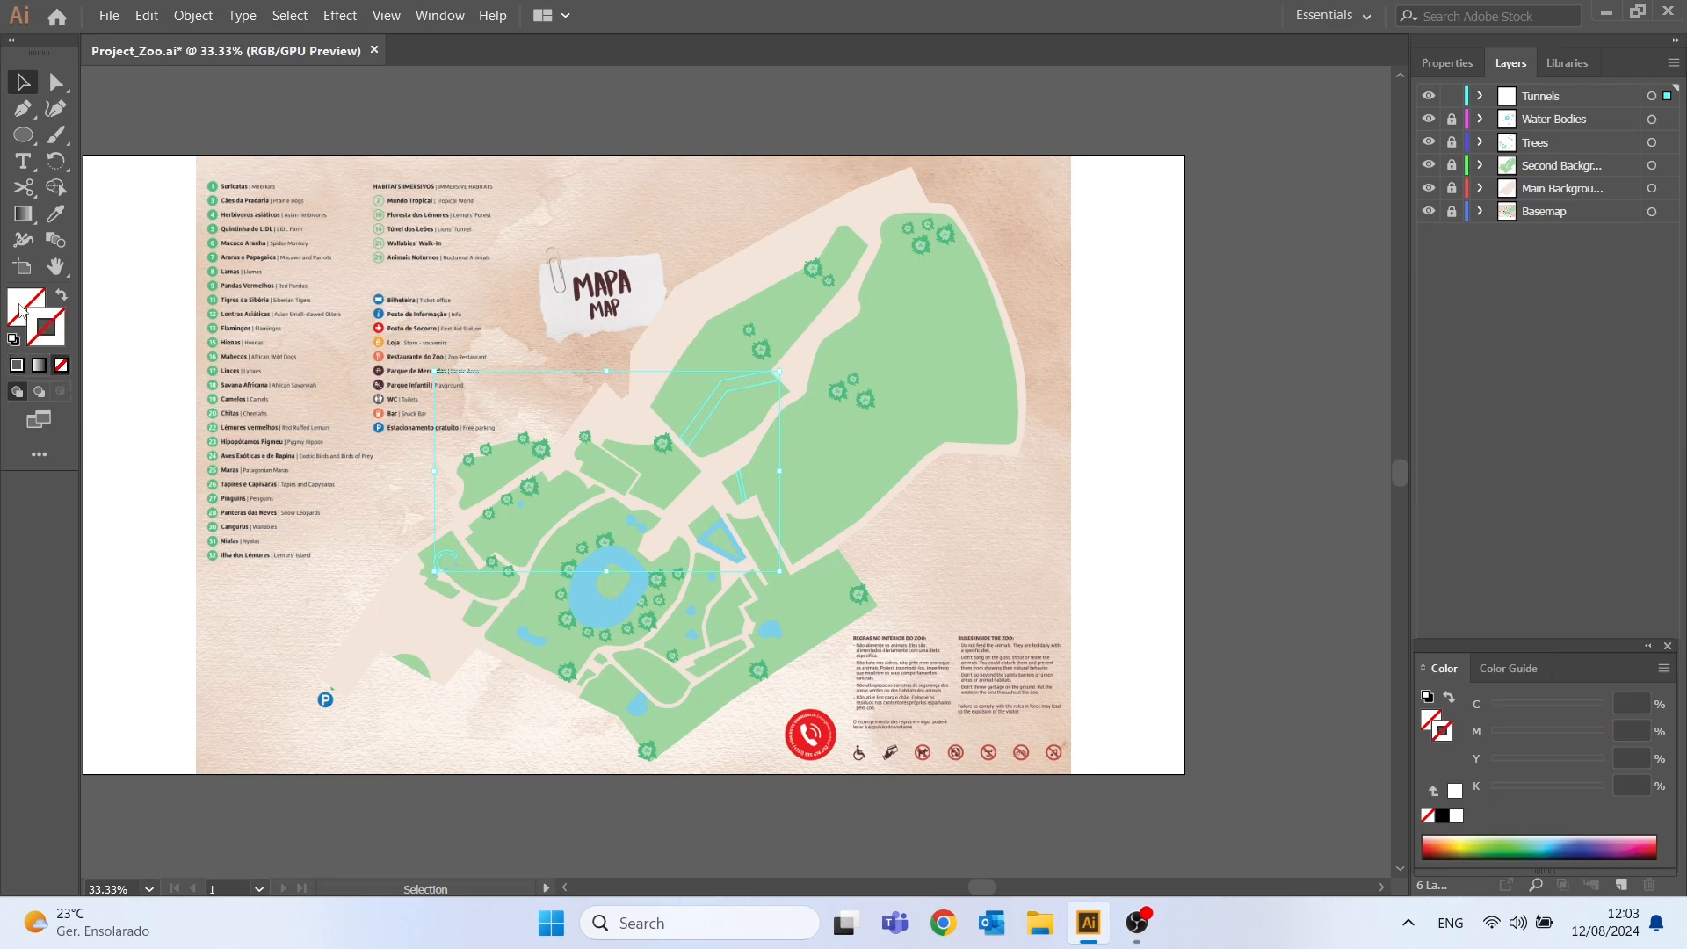
{"action": "double_click", "coordinate": [22, 310]}
{"action": "mouse_move", "coordinate": [92, 312]}
{"action": "left_mouse_down"}
{"action": "mouse_move", "coordinate": [4, 266]}
{"action": "mouse_move", "coordinate": [5, 198]}
{"action": "left_mouse_up"}
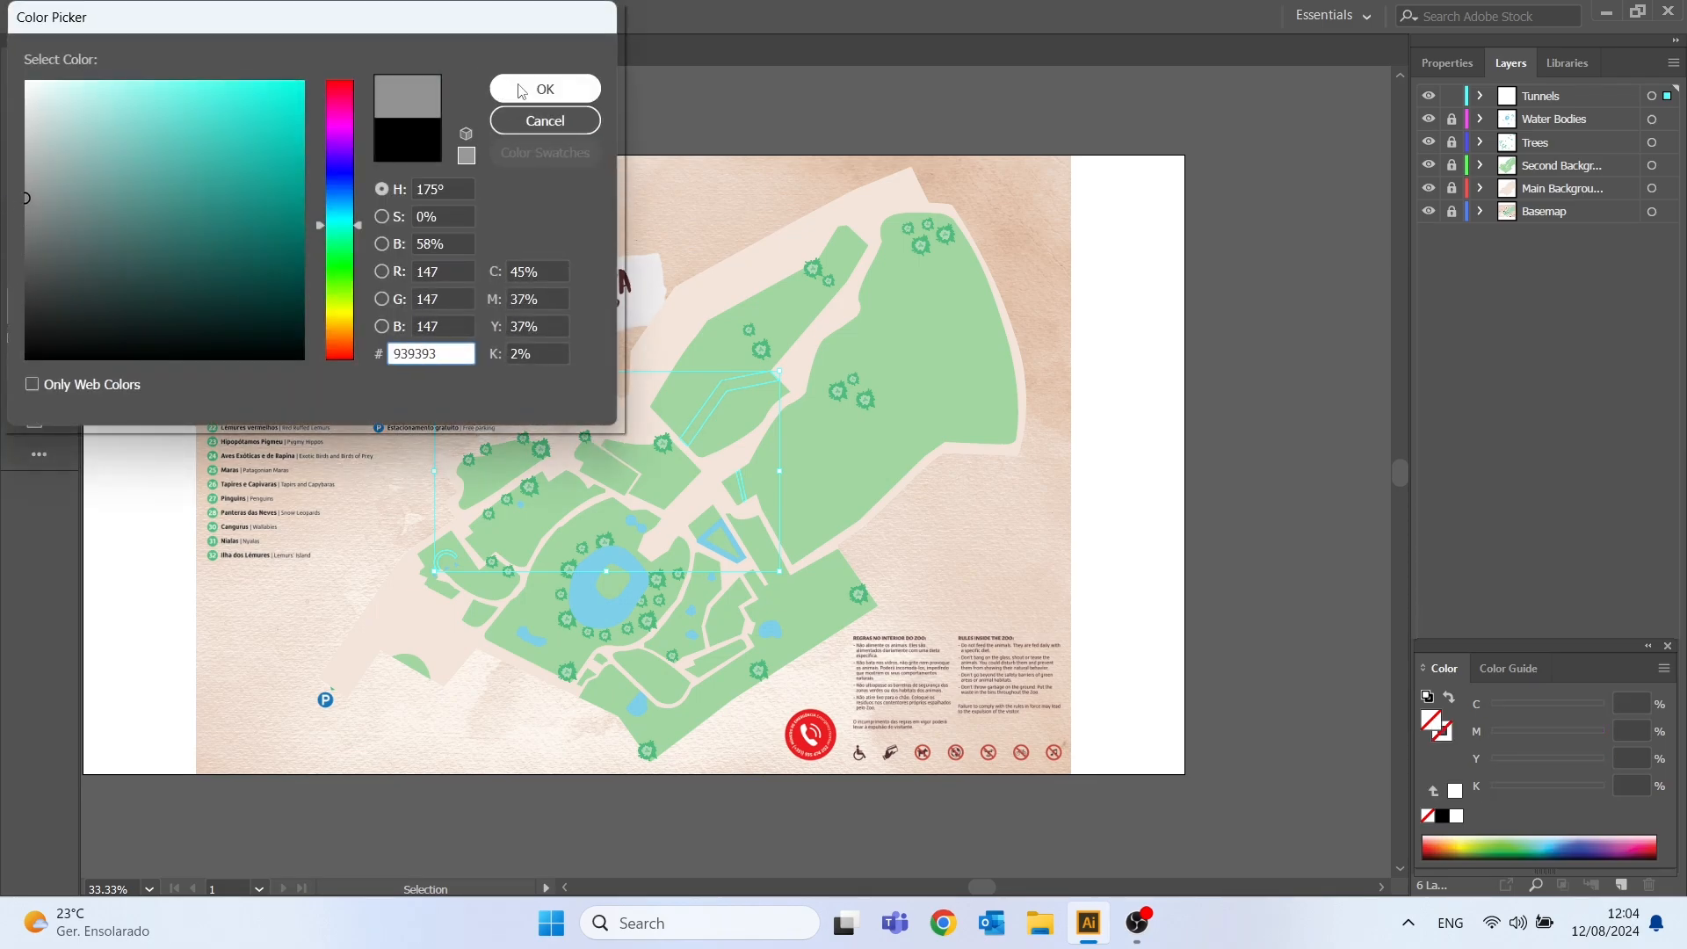
{"action": "left_click", "coordinate": [545, 89]}
{"action": "left_click", "coordinate": [1178, 461]}
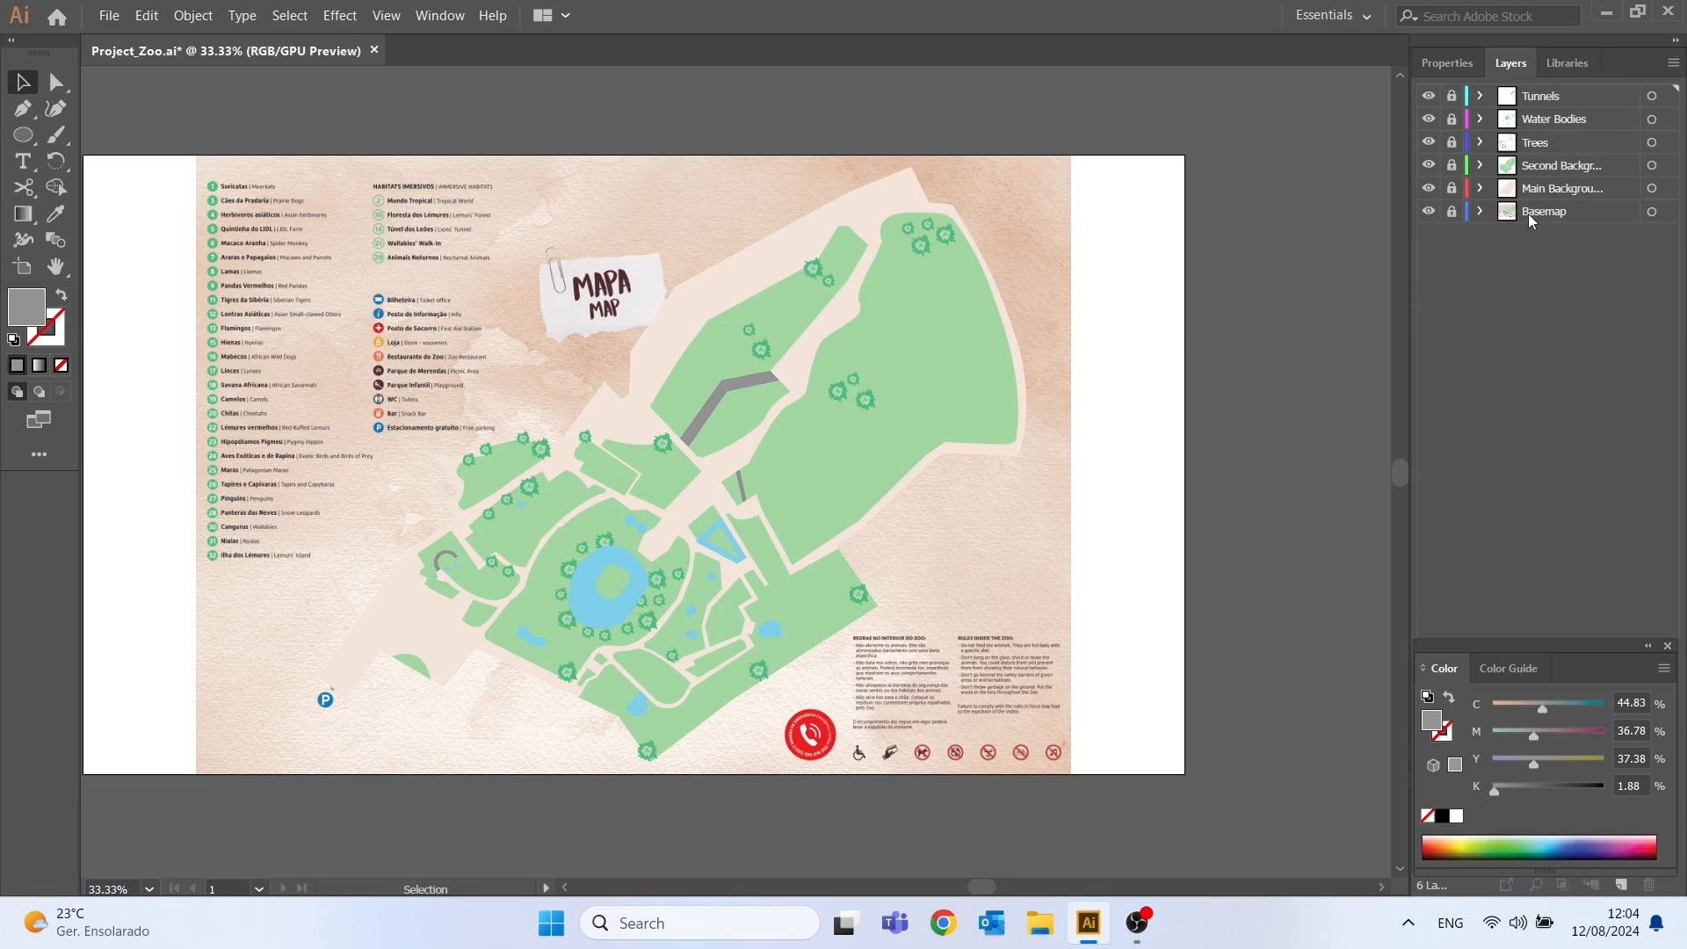
- Move the Basemap layer above Tunnels to the top of the layer stack, and toggle its visibility to compare the vector map with the original
{"action": "left_click_drag", "start_coordinate": [1528, 214], "coordinate": [1534, 92]}
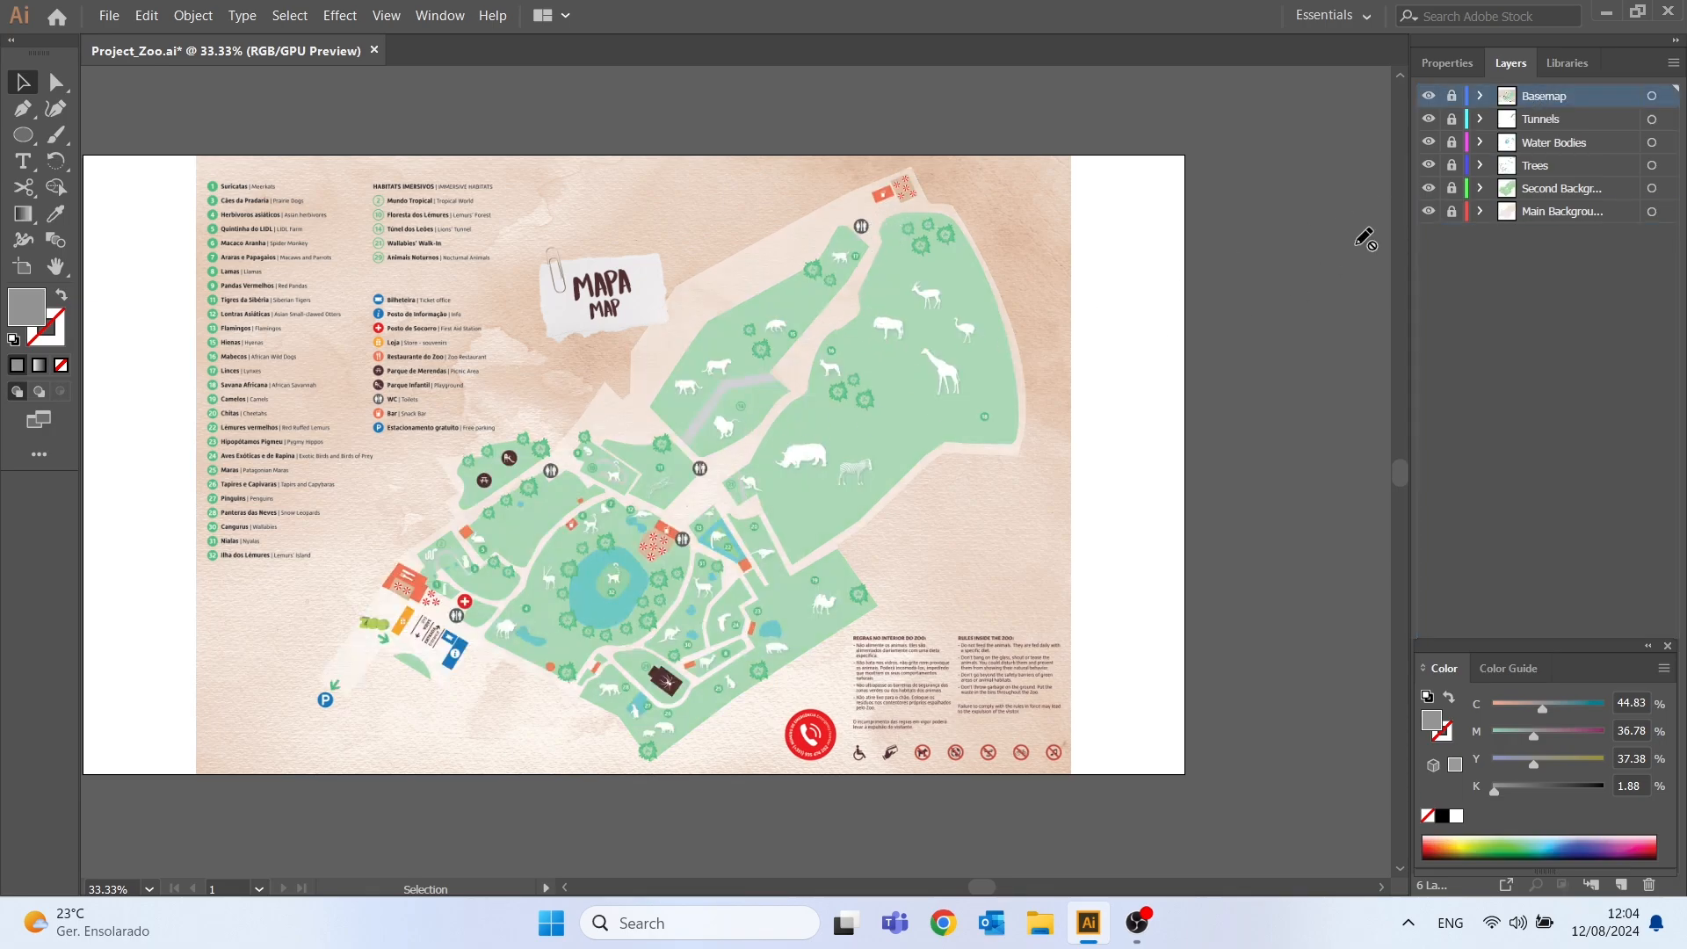
{"action": "left_click", "coordinate": [1429, 96]}
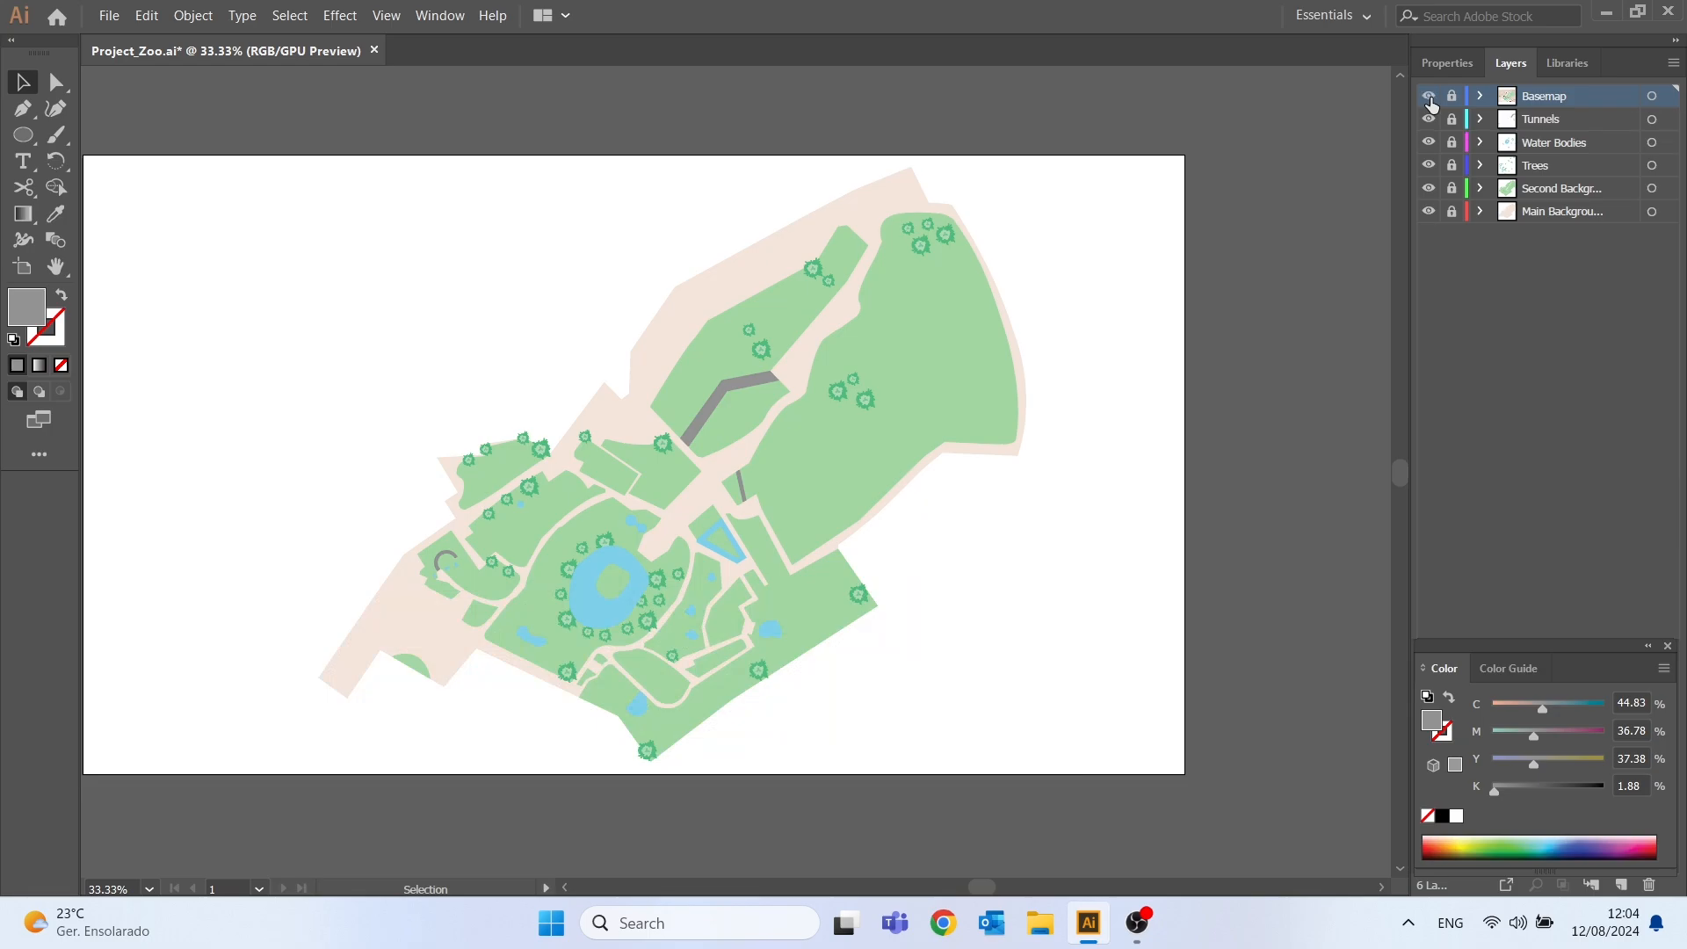
{"action": "left_click", "coordinate": [1429, 96]}
{"action": "left_click", "coordinate": [1429, 95]}
{"action": "left_click", "coordinate": [1429, 96]}
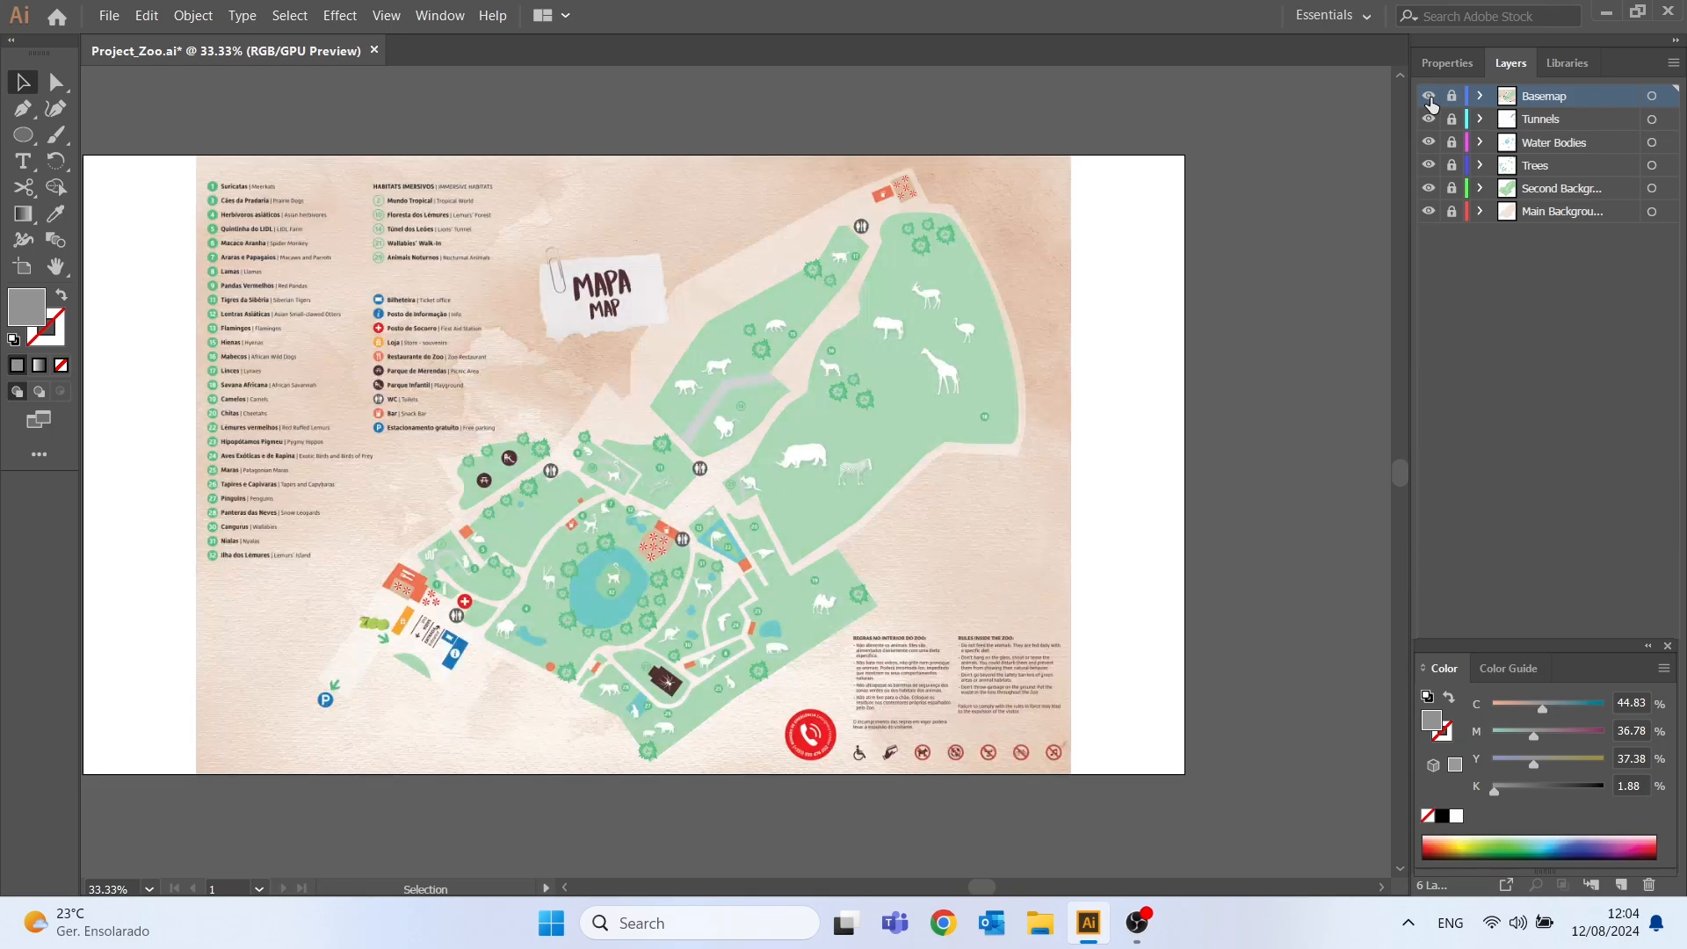
{"action": "left_click", "coordinate": [1429, 95]}
{"action": "left_click", "coordinate": [1429, 96]}
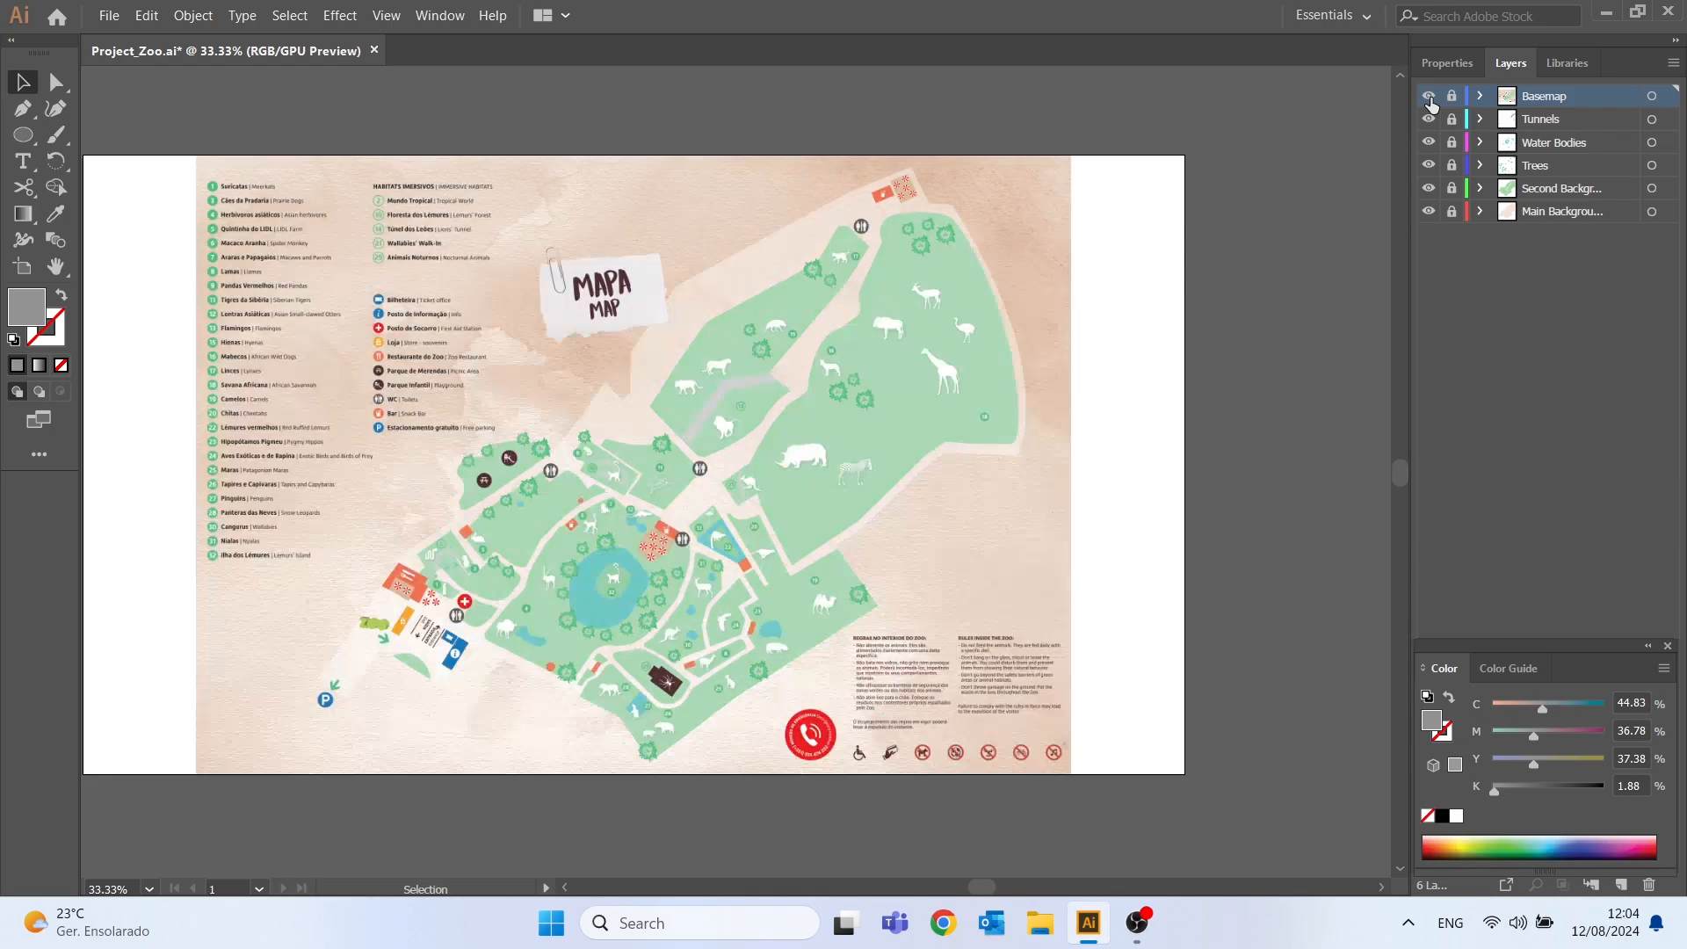